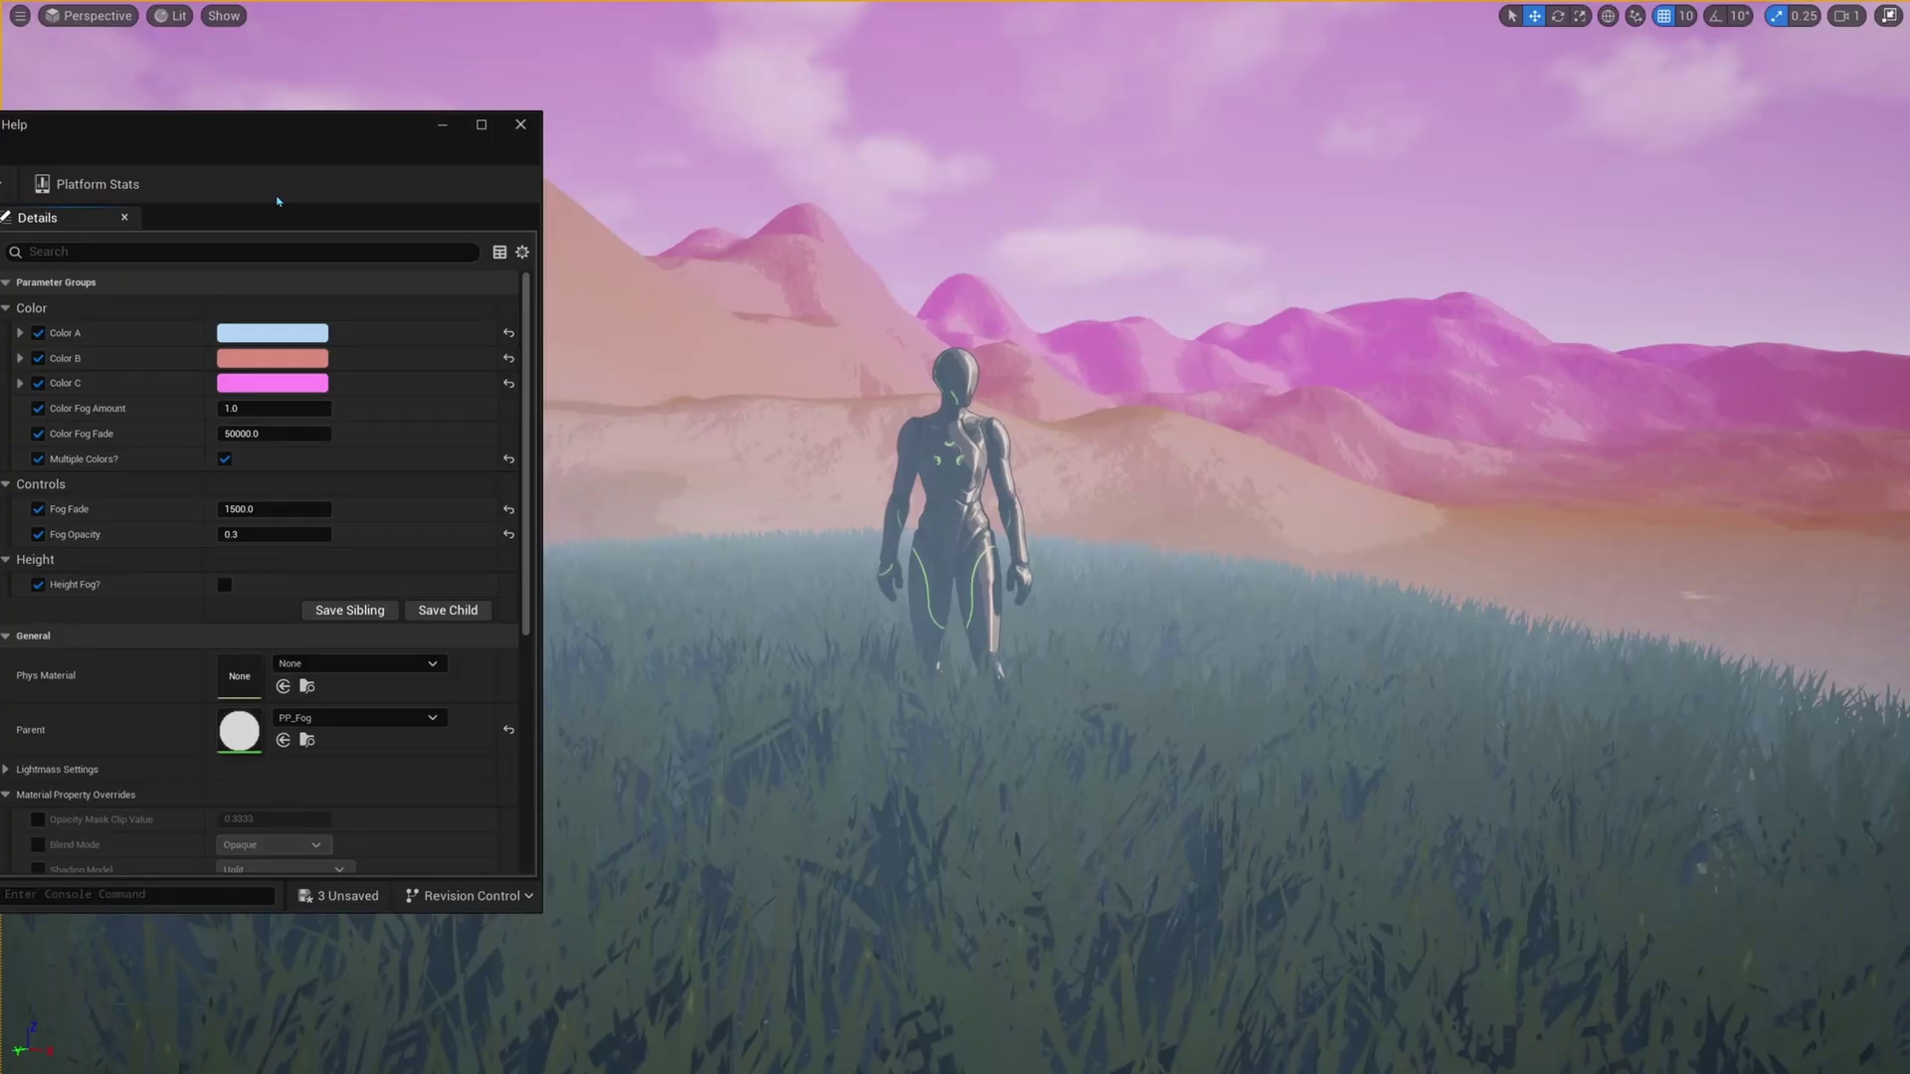
Try different hues for Color A, Color B and Color C of the fog material instance, cancelling each change
{"action": "left_click", "coordinate": [283, 336]}
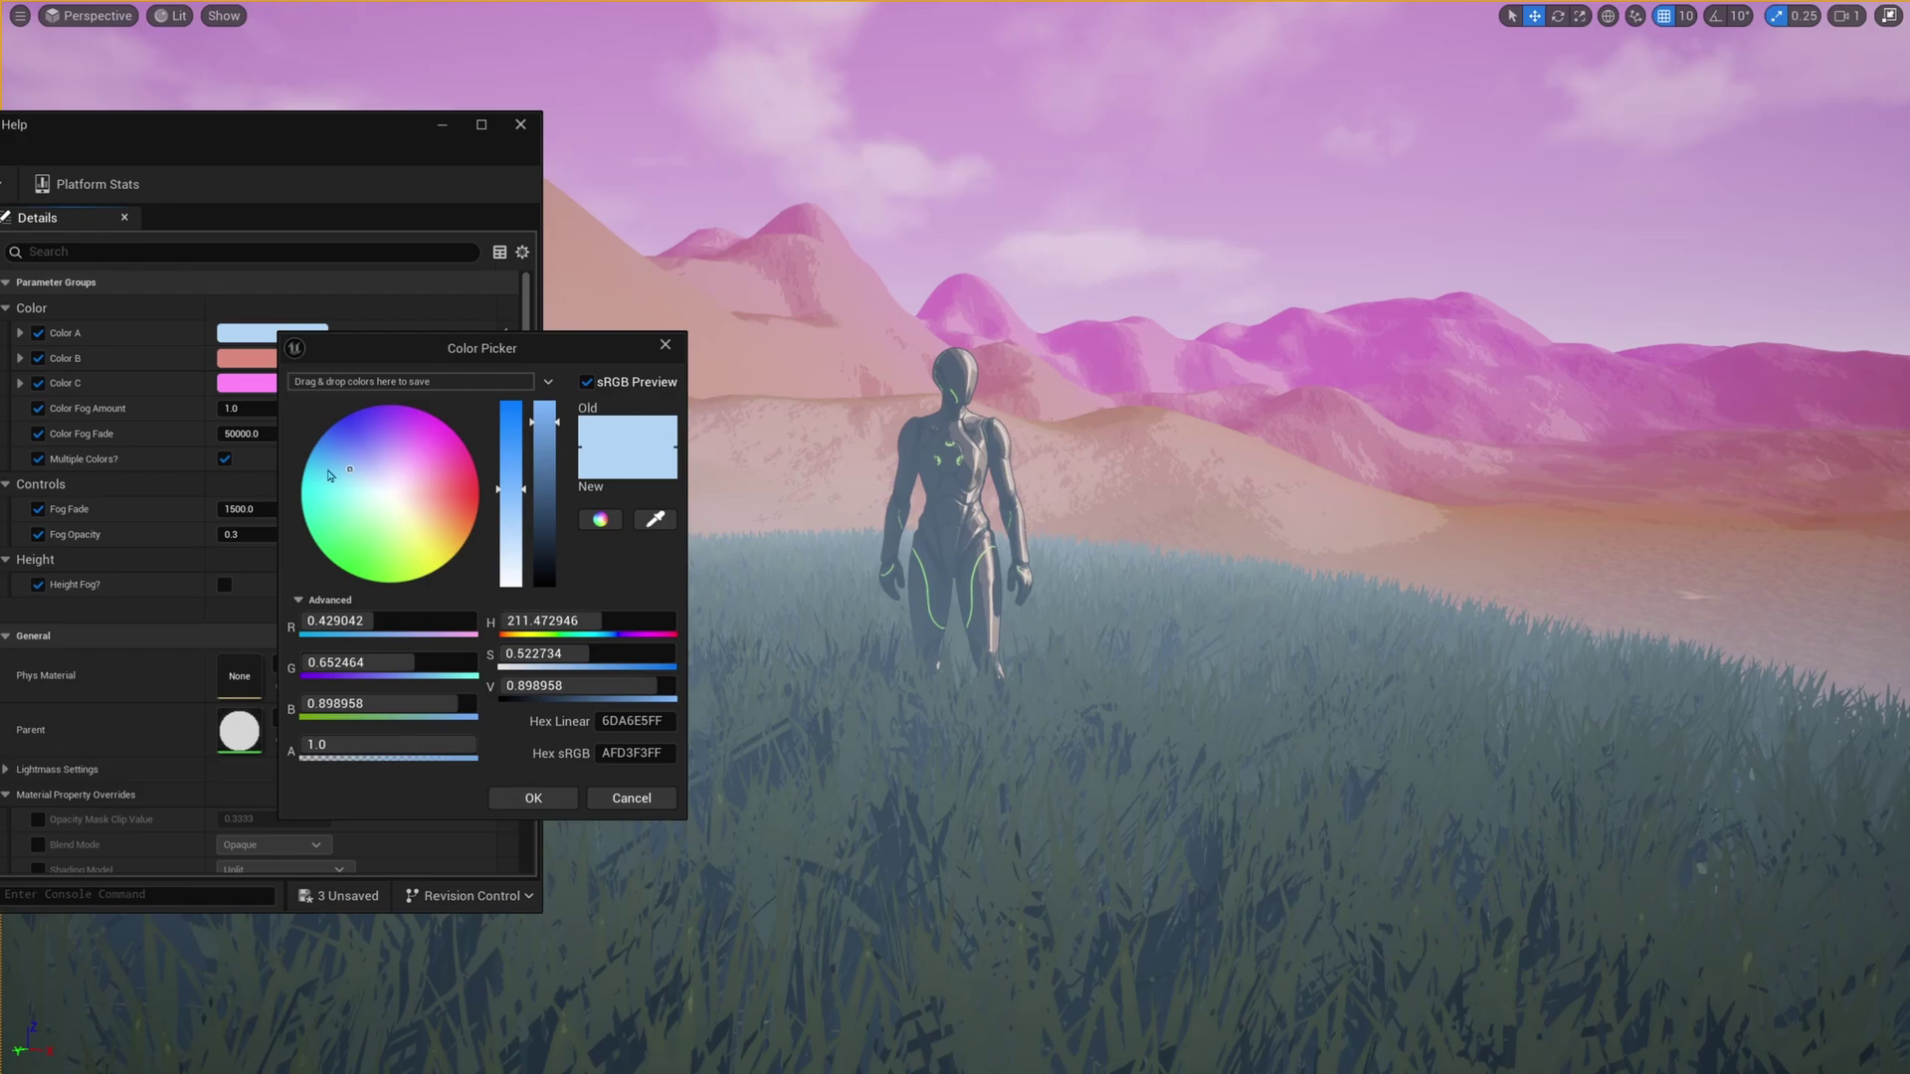
{"action": "mouse_move", "coordinate": [328, 475]}
{"action": "left_mouse_down"}
{"action": "mouse_move", "coordinate": [339, 542]}
{"action": "mouse_move", "coordinate": [427, 557]}
{"action": "mouse_move", "coordinate": [418, 453]}
{"action": "mouse_move", "coordinate": [373, 466]}
{"action": "left_mouse_up"}
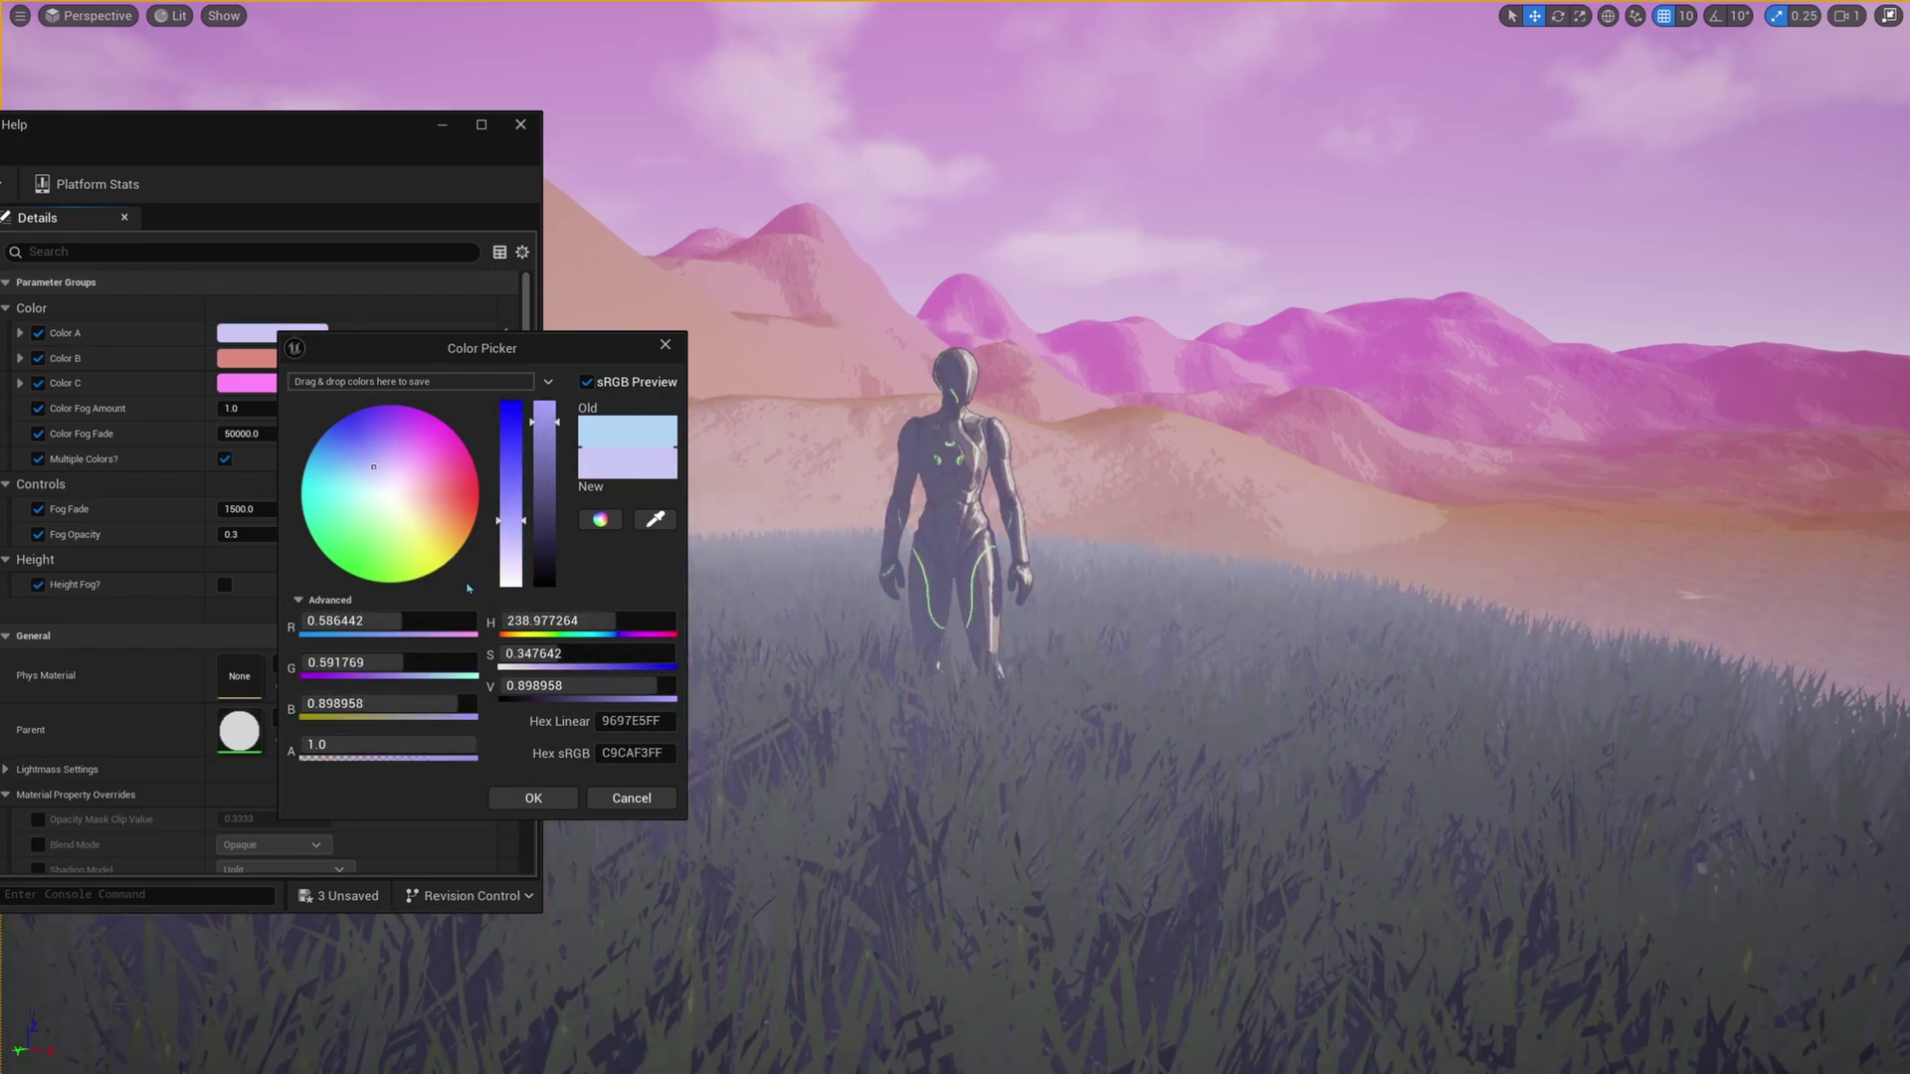
{"action": "left_click", "coordinate": [631, 798]}
{"action": "left_click", "coordinate": [278, 360]}
{"action": "left_click_drag", "start_coordinate": [433, 524], "coordinate": [400, 572]}
{"action": "left_click", "coordinate": [628, 828]}
{"action": "left_click", "coordinate": [283, 383]}
{"action": "mouse_move", "coordinate": [429, 507]}
{"action": "left_mouse_down"}
{"action": "mouse_move", "coordinate": [393, 487]}
{"action": "mouse_move", "coordinate": [348, 587]}
{"action": "mouse_move", "coordinate": [455, 544]}
{"action": "left_mouse_up"}
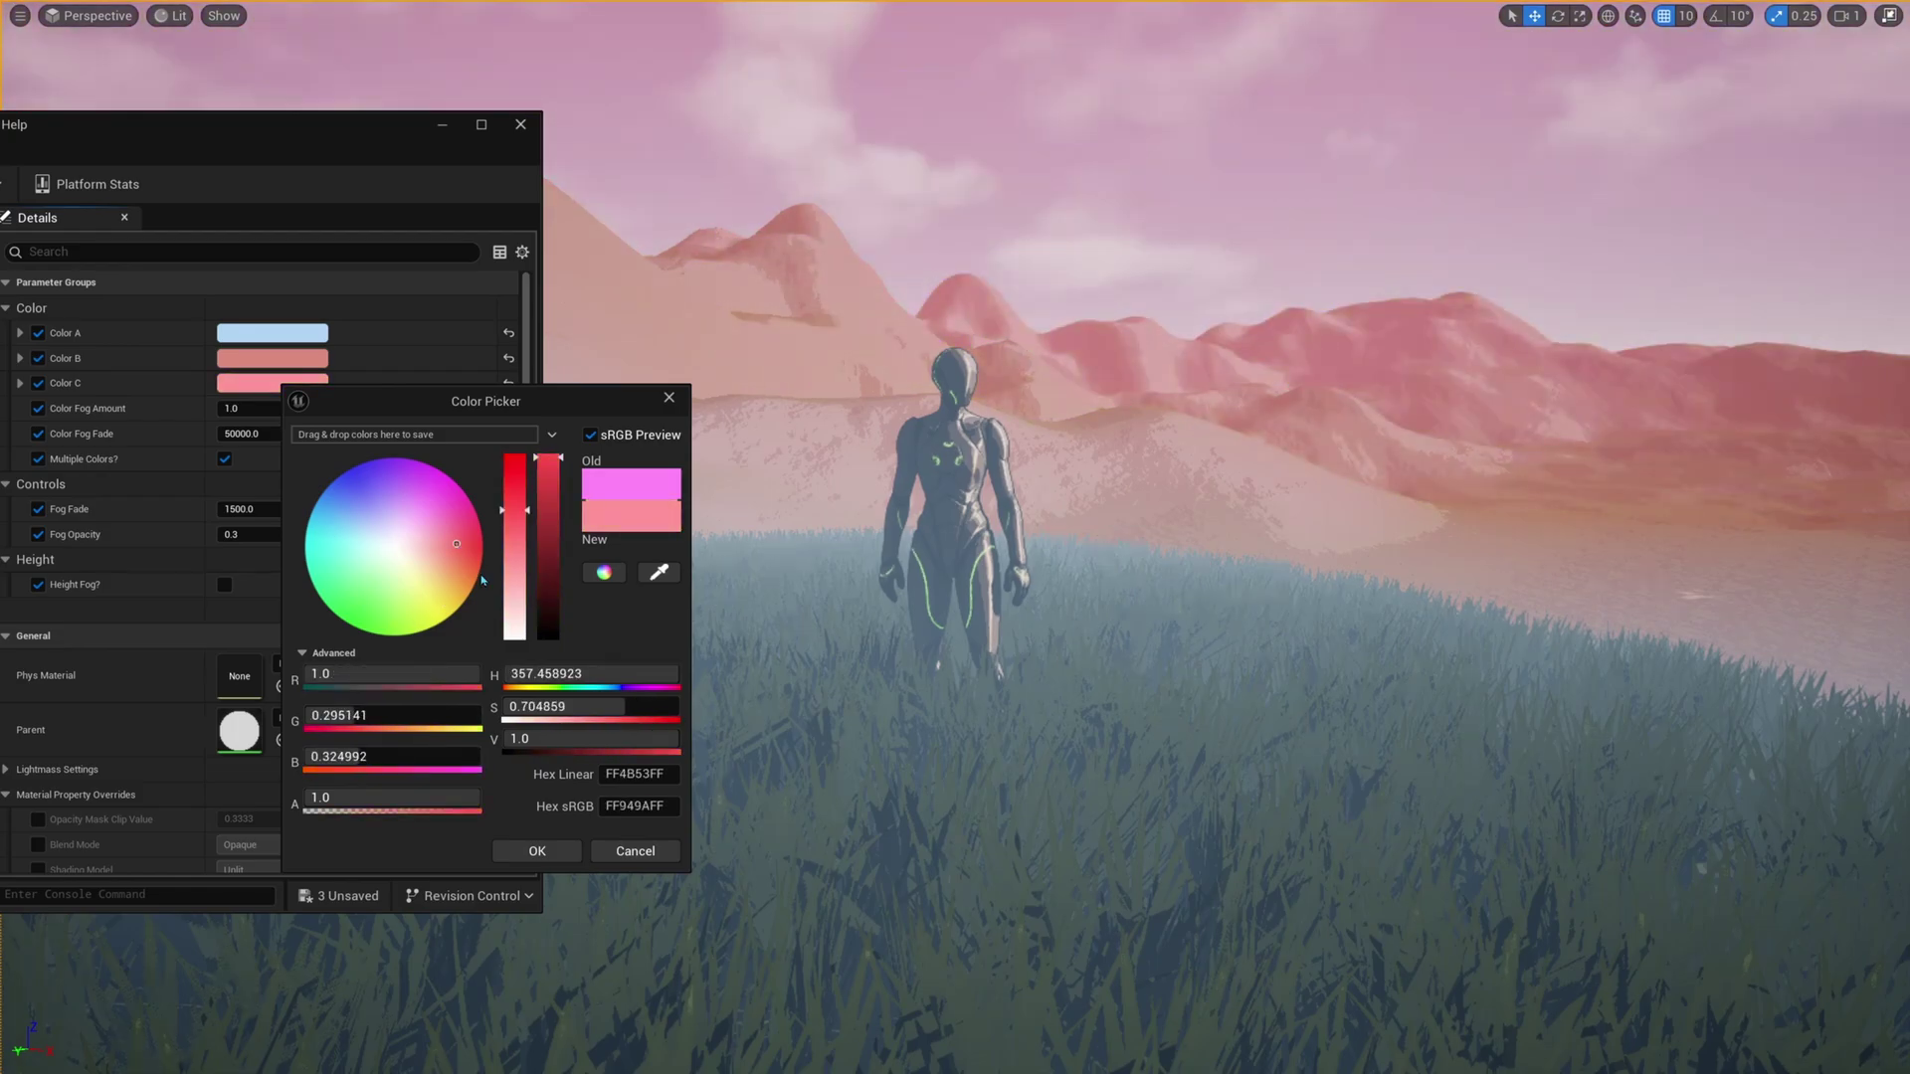
{"action": "left_click", "coordinate": [627, 858]}
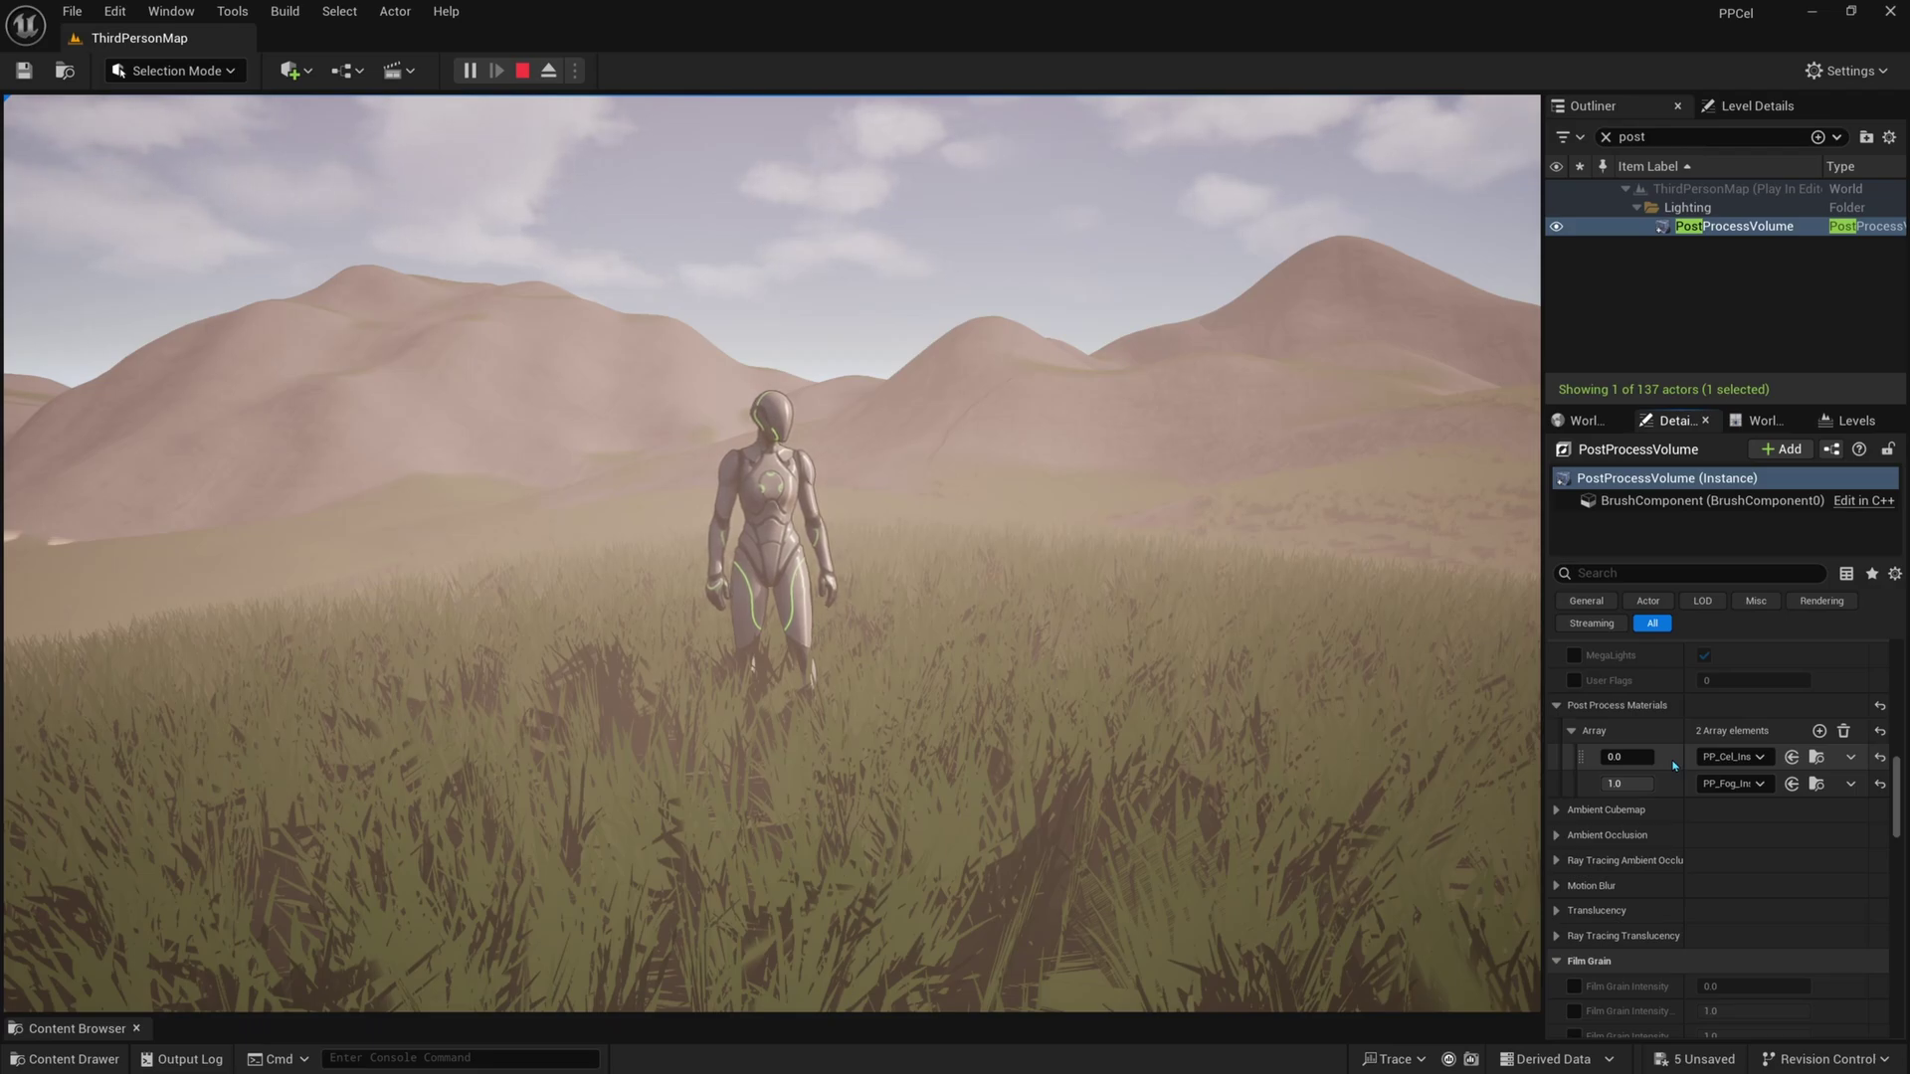
Set the weight of the PP_Cel instance in the PostProcessVolume's Post Process Materials array to 1
{"action": "left_click", "coordinate": [1649, 758]}
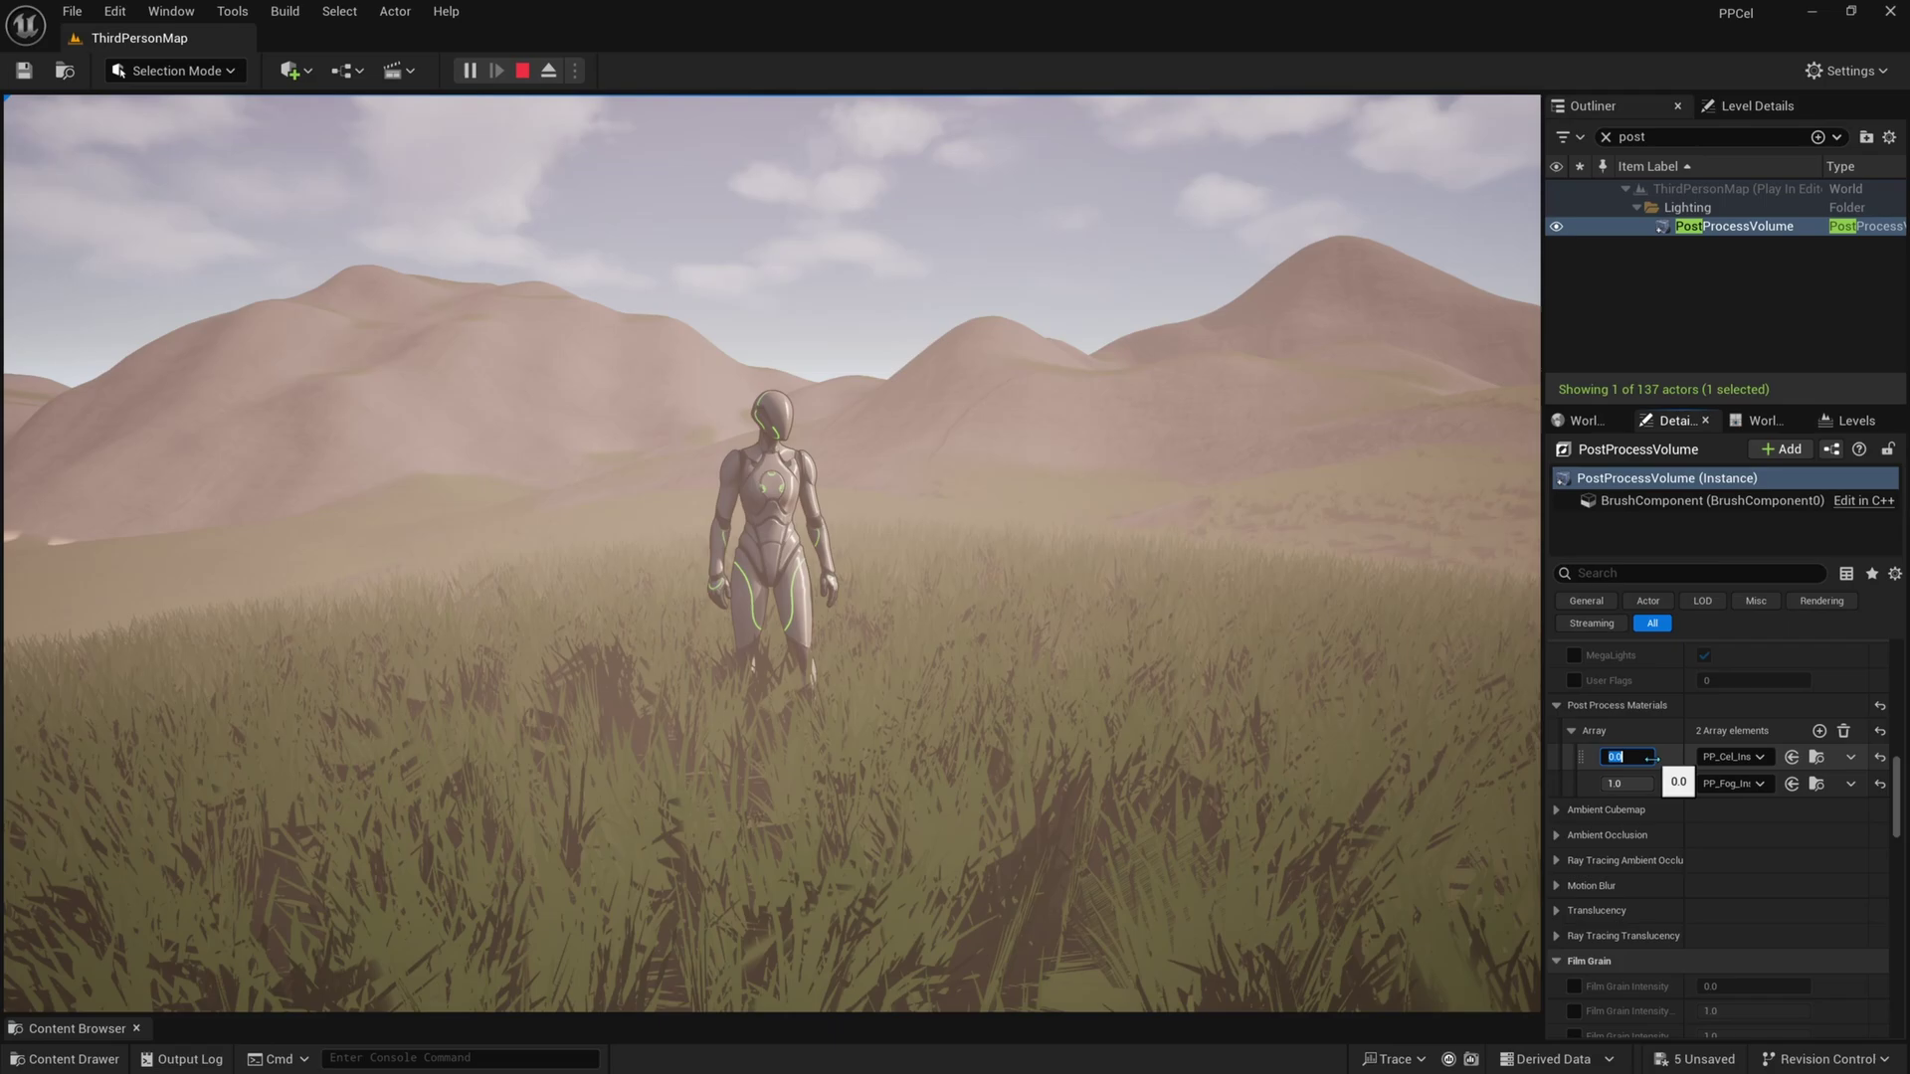
{"action": "type", "text": "1"}
{"action": "key", "text": "Return"}
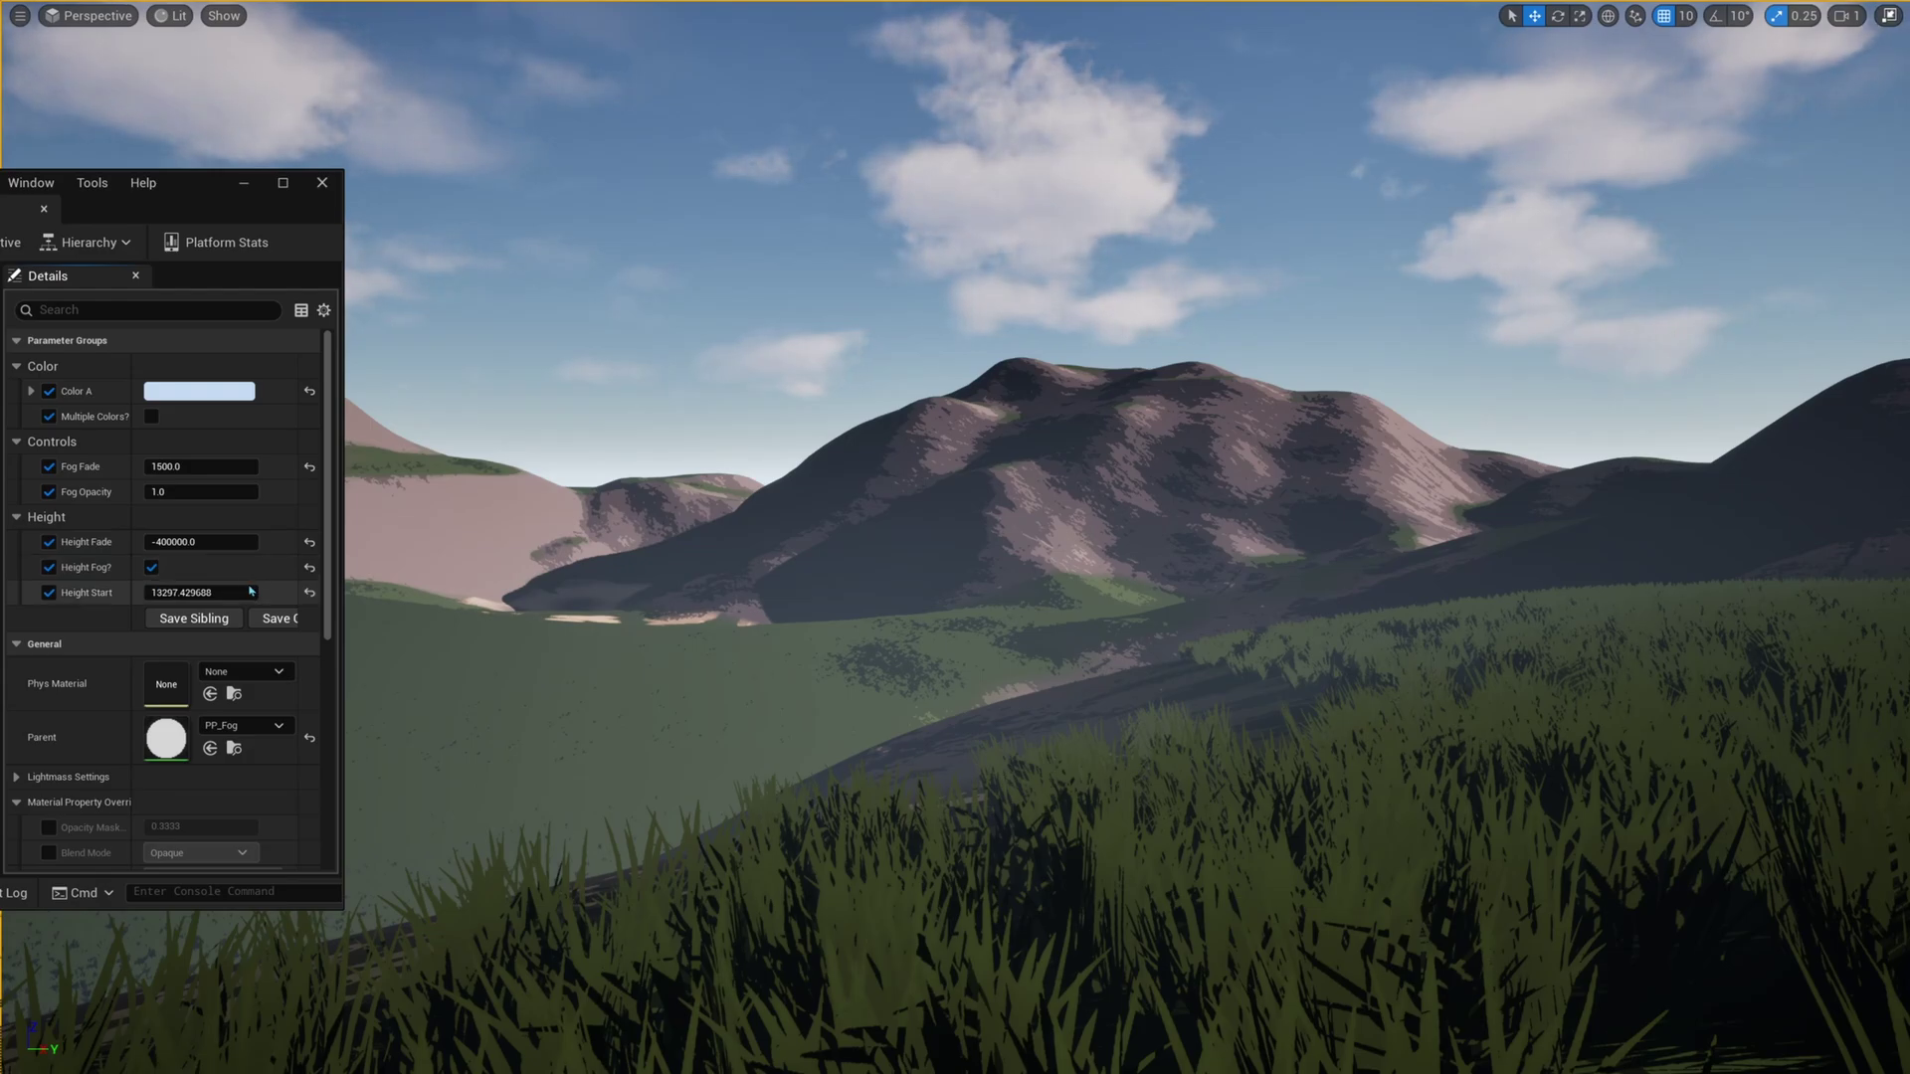
Raise the Height Start value of the fog material instance slightly
{"action": "mouse_move", "coordinate": [197, 594]}
{"action": "left_mouse_down"}
{"action": "mouse_move", "coordinate": [259, 591]}
{"action": "mouse_move", "coordinate": [194, 591]}
{"action": "mouse_move", "coordinate": [216, 591]}
{"action": "left_mouse_up"}
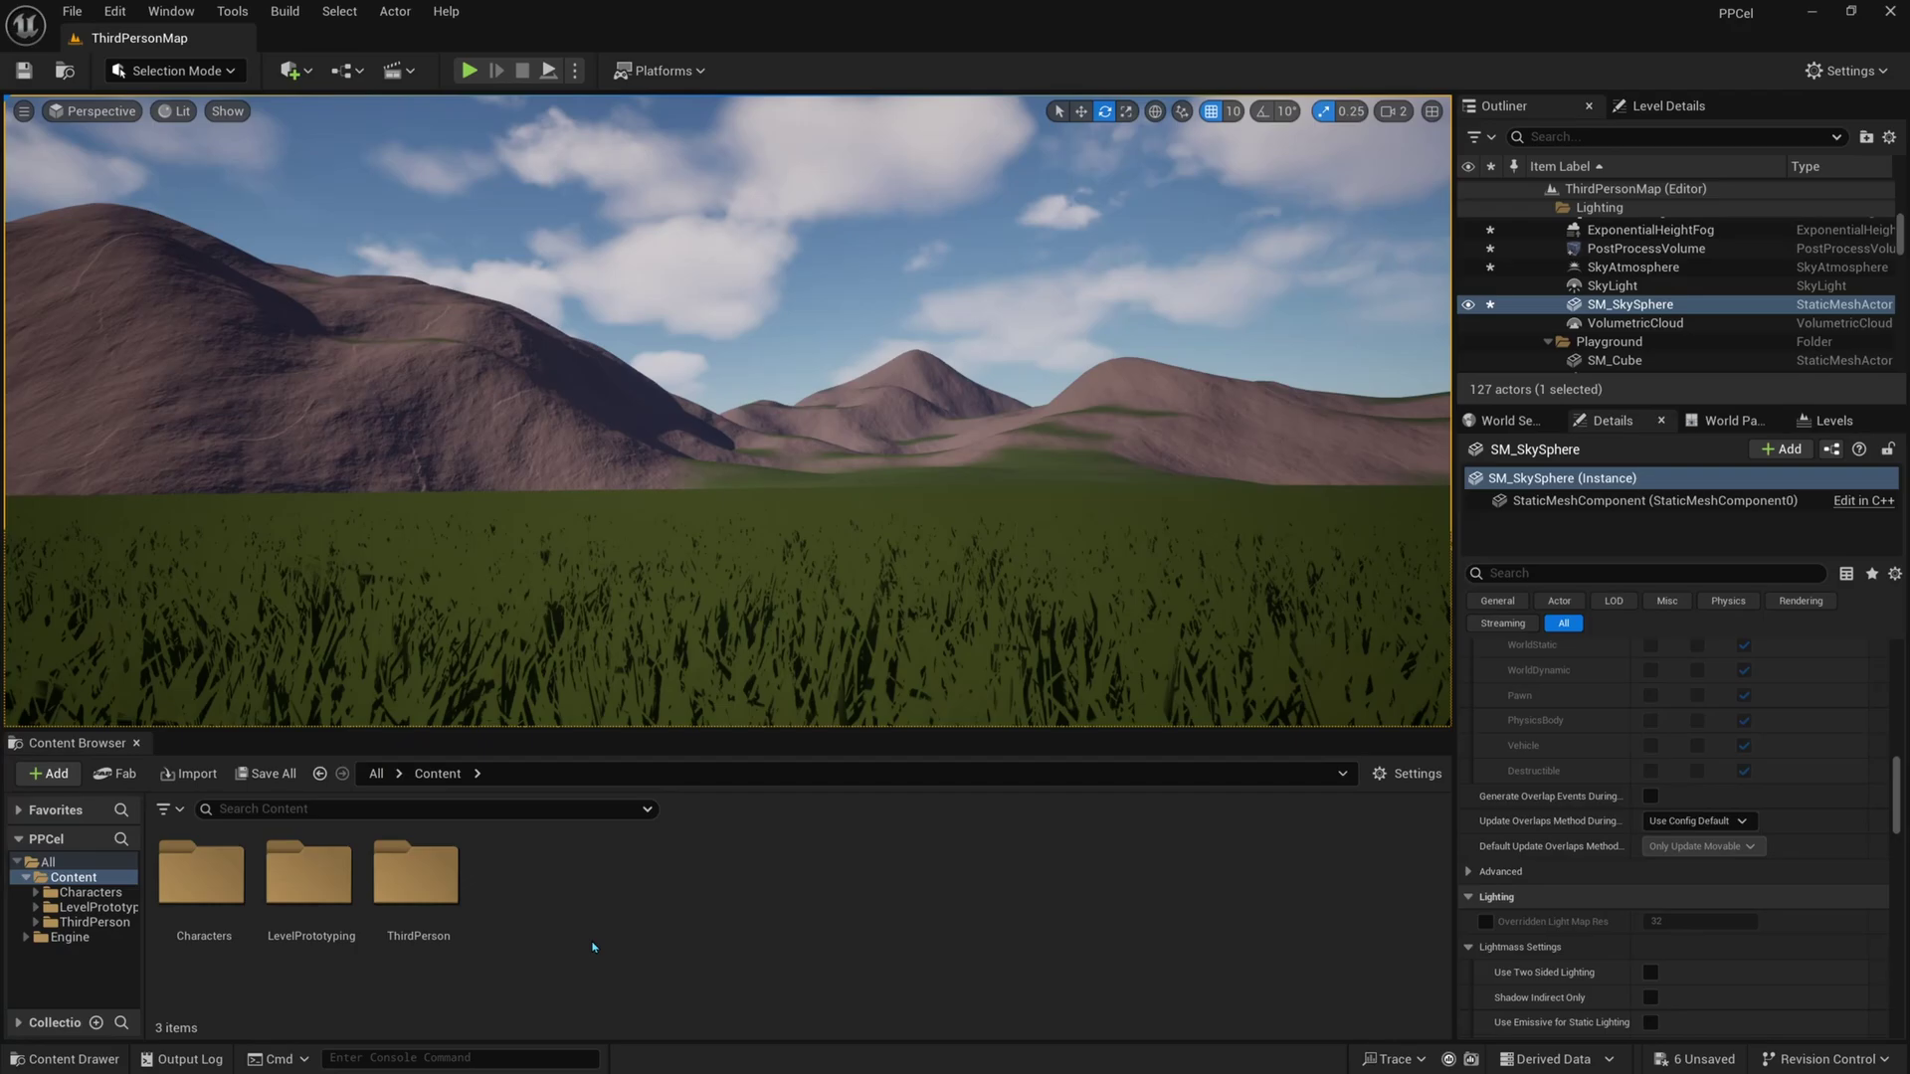
Create a new folder named Materials in the Content folder
{"action": "right_click", "coordinate": [572, 910]}
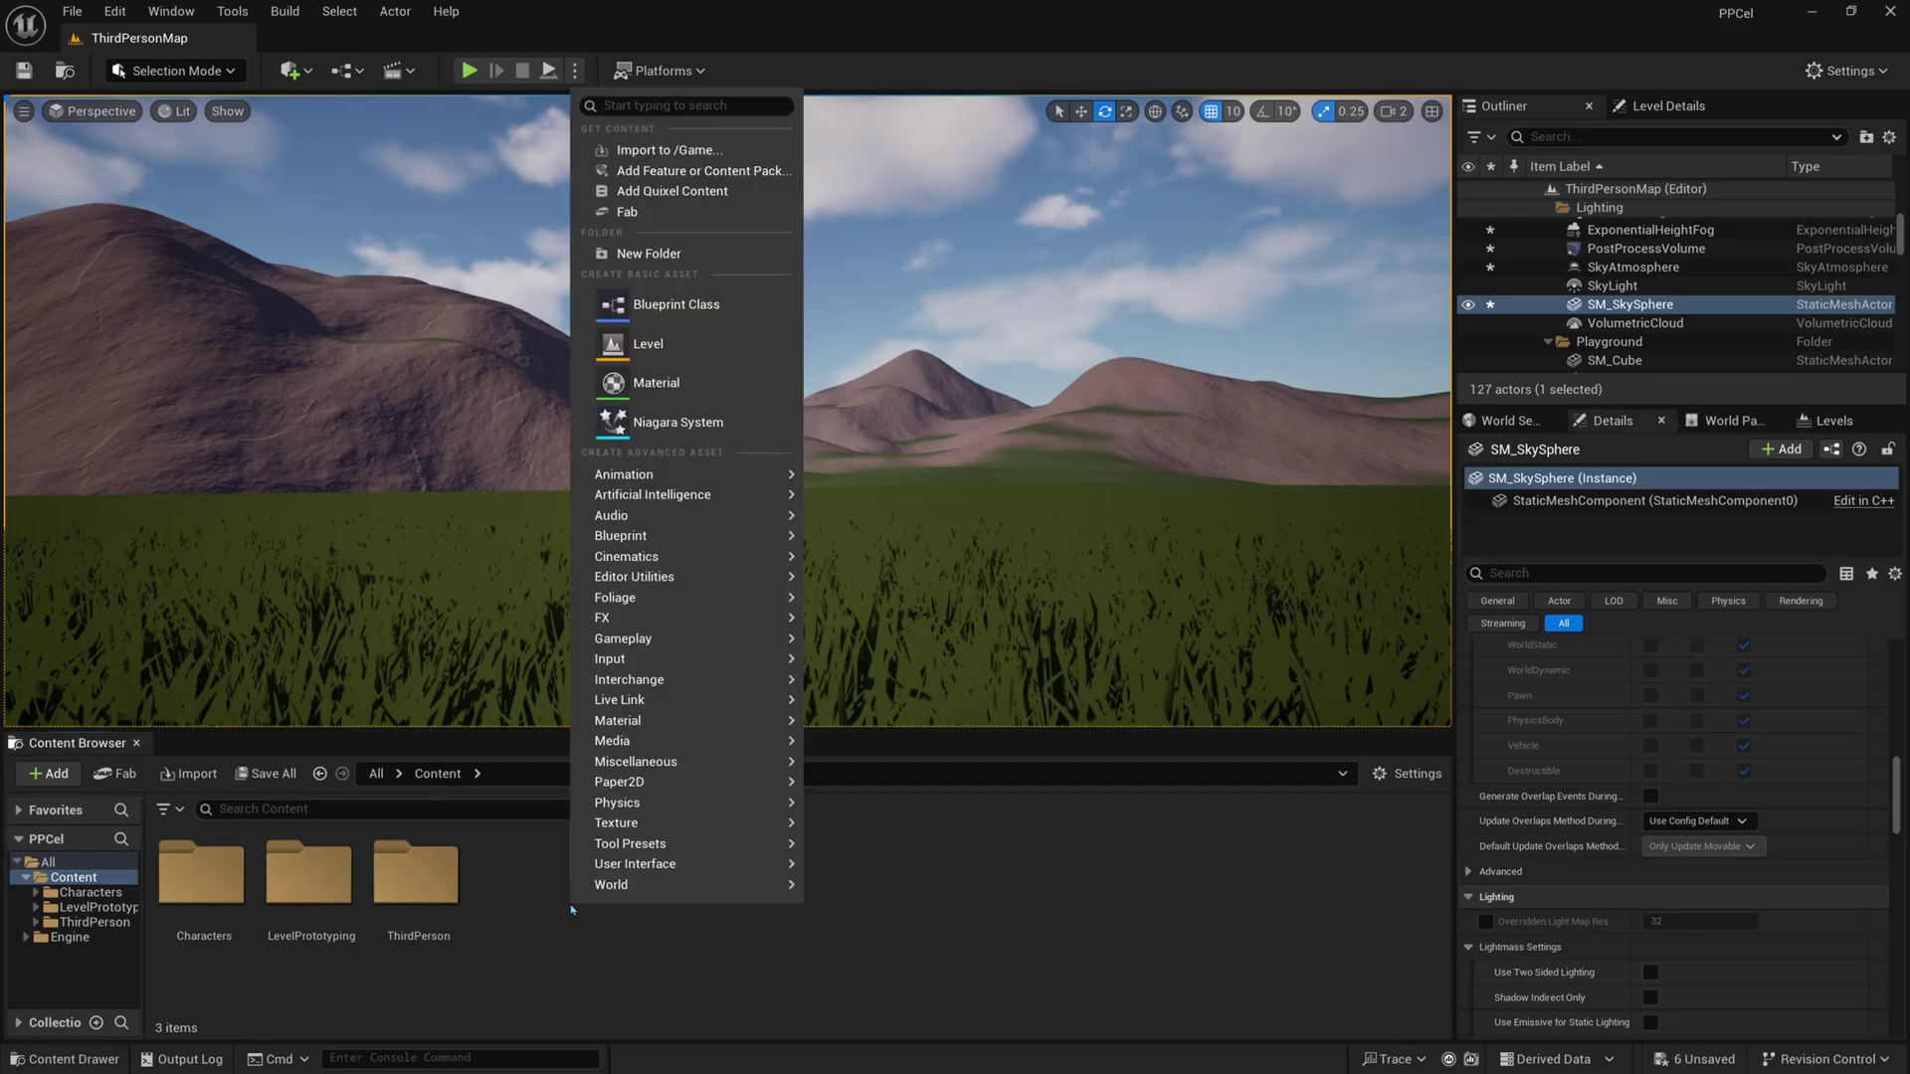
{"action": "left_click", "coordinate": [700, 264]}
{"action": "type", "text": "Materials"}
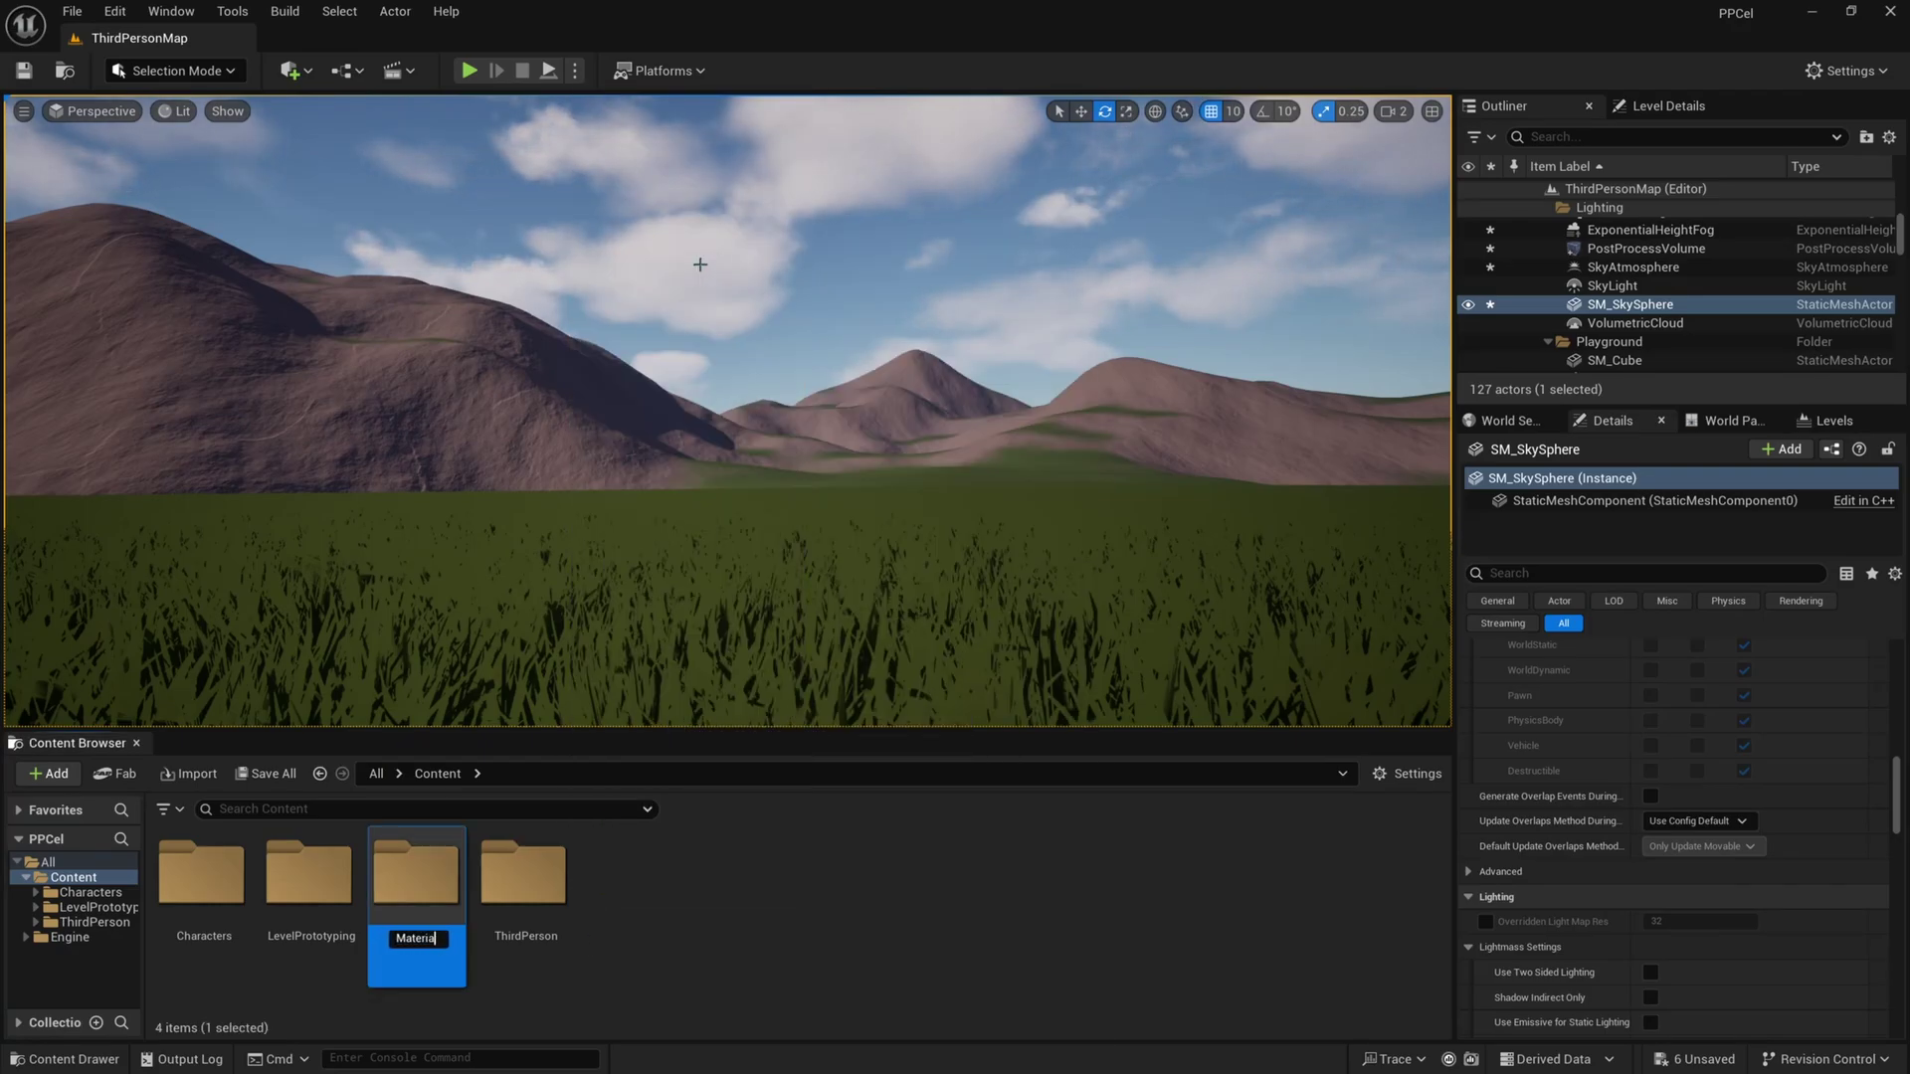
{"action": "key", "text": "Return"}
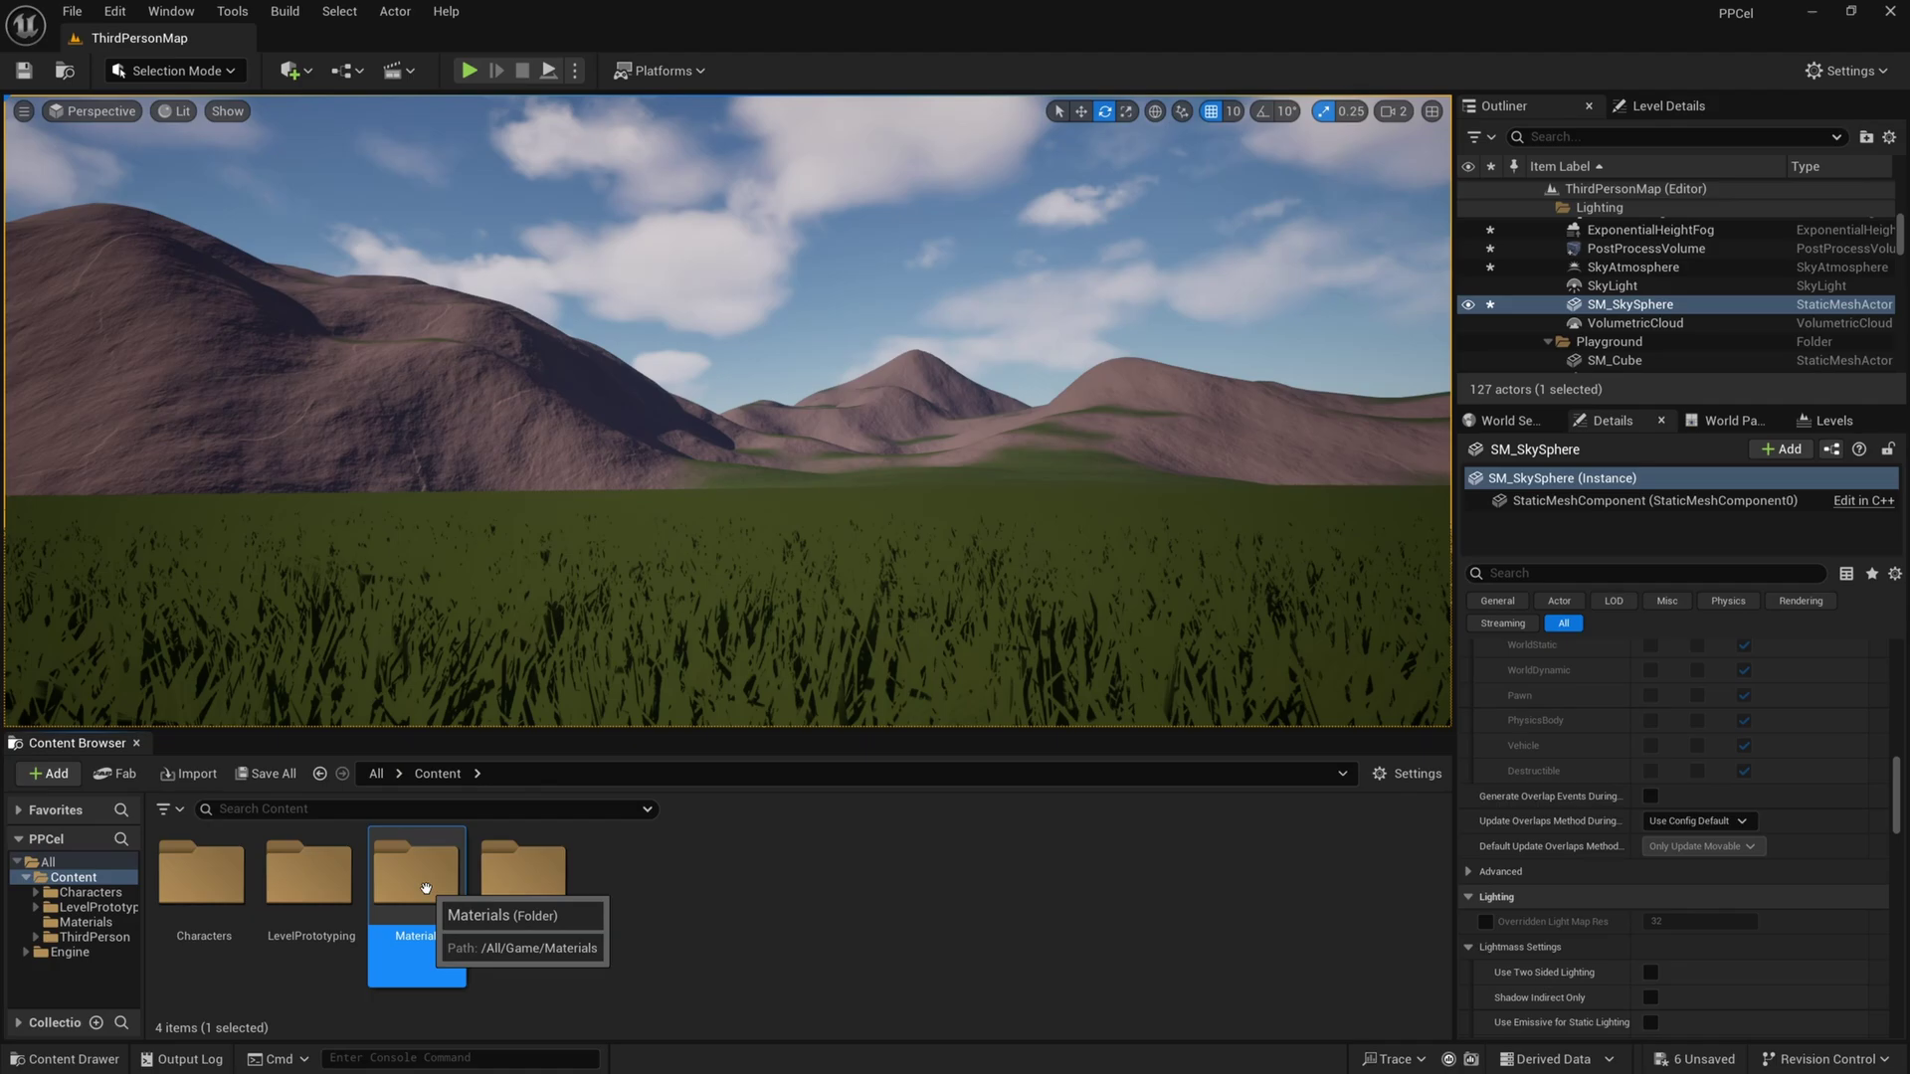
Create a subfolder named PostProcess inside the Materials folder
{"action": "double_click", "coordinate": [390, 904]}
{"action": "right_click", "coordinate": [283, 905]}
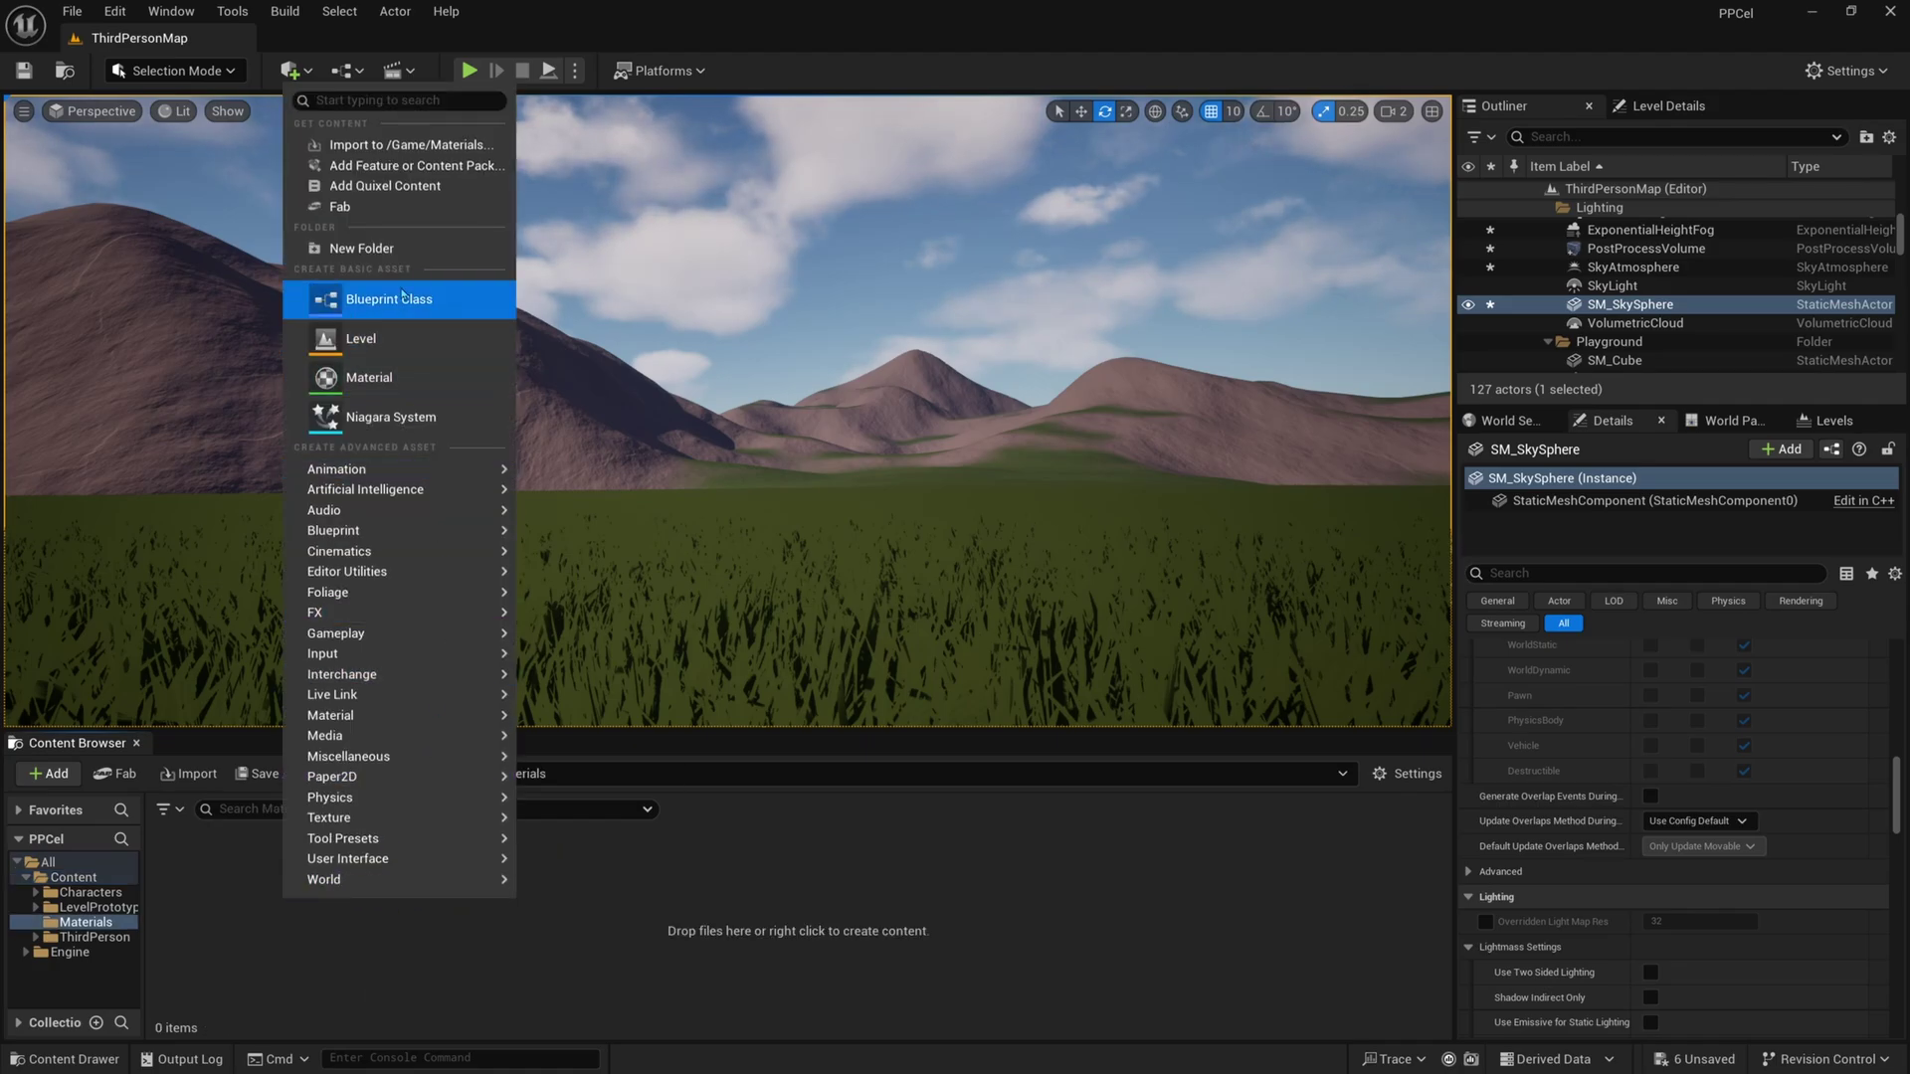
{"action": "left_click", "coordinate": [398, 245]}
{"action": "type", "text": "PostProcess"}
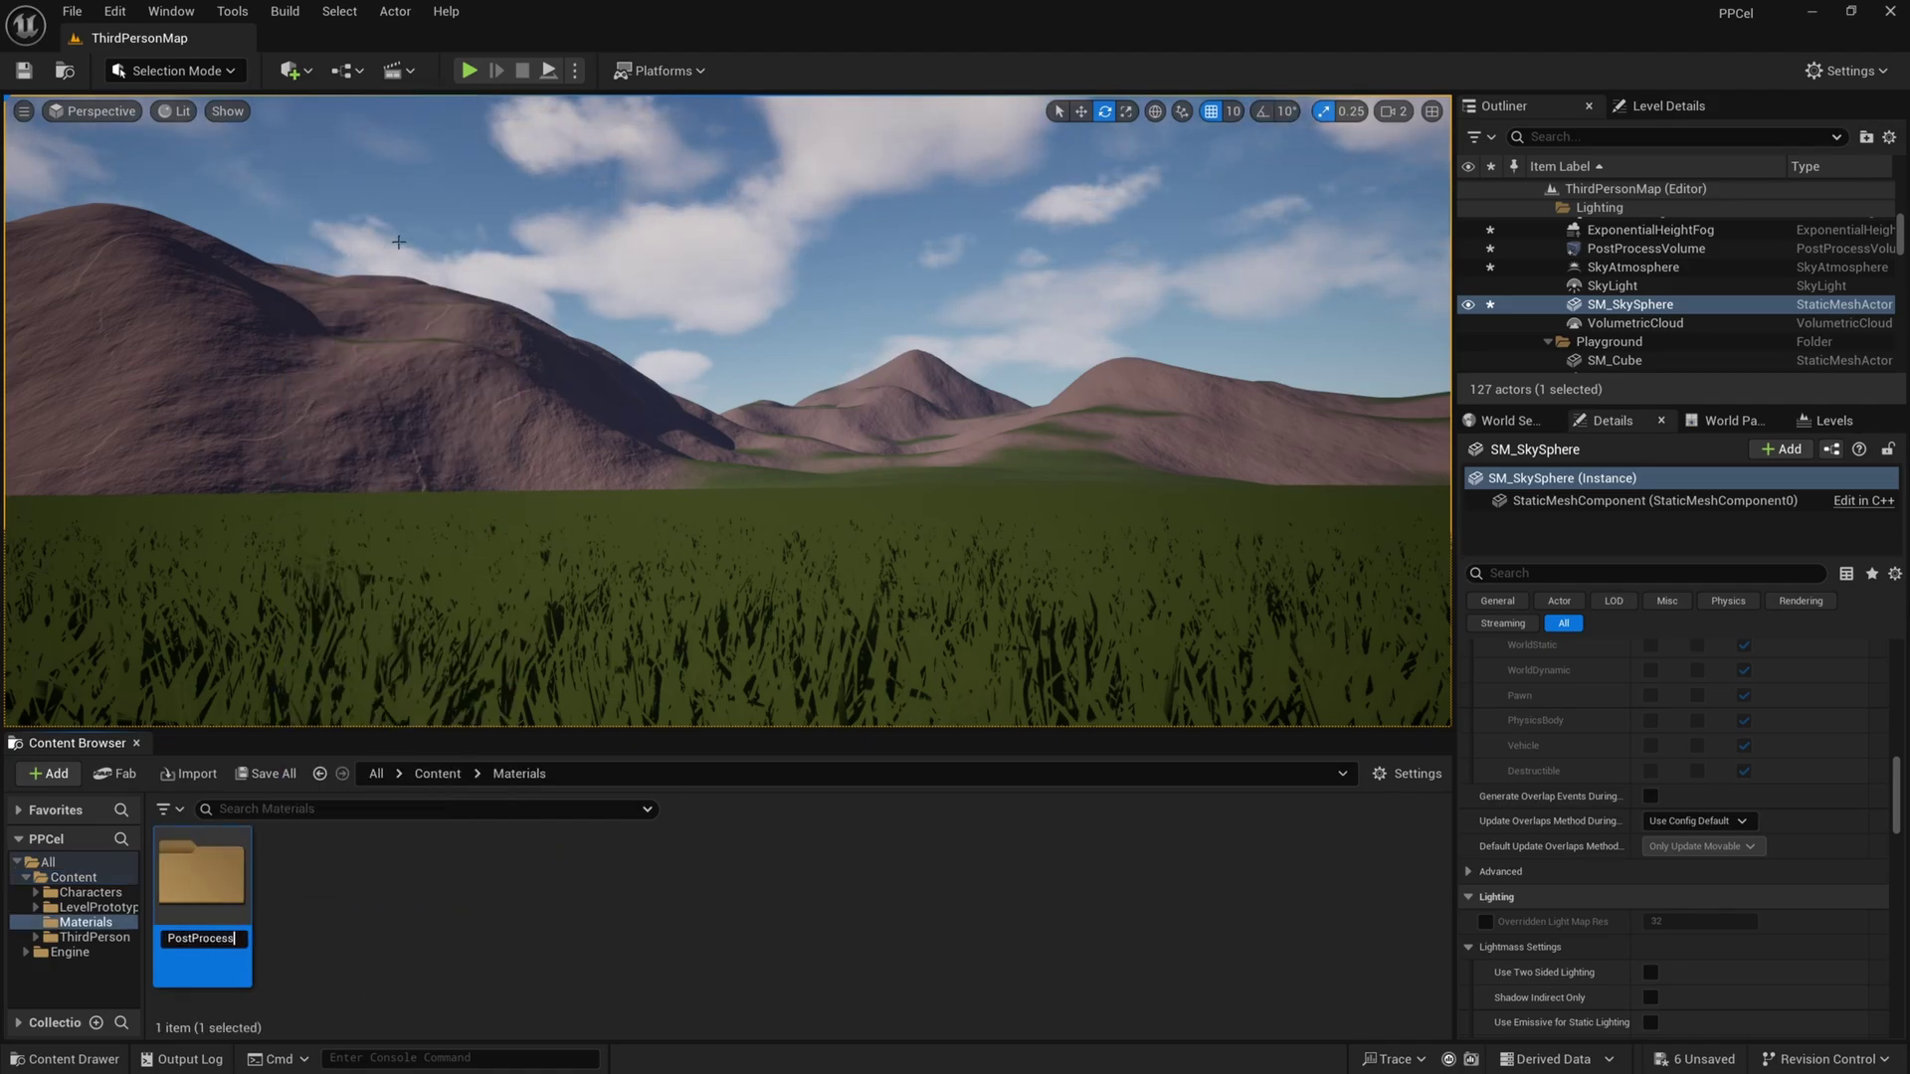
{"action": "key", "text": "Return"}
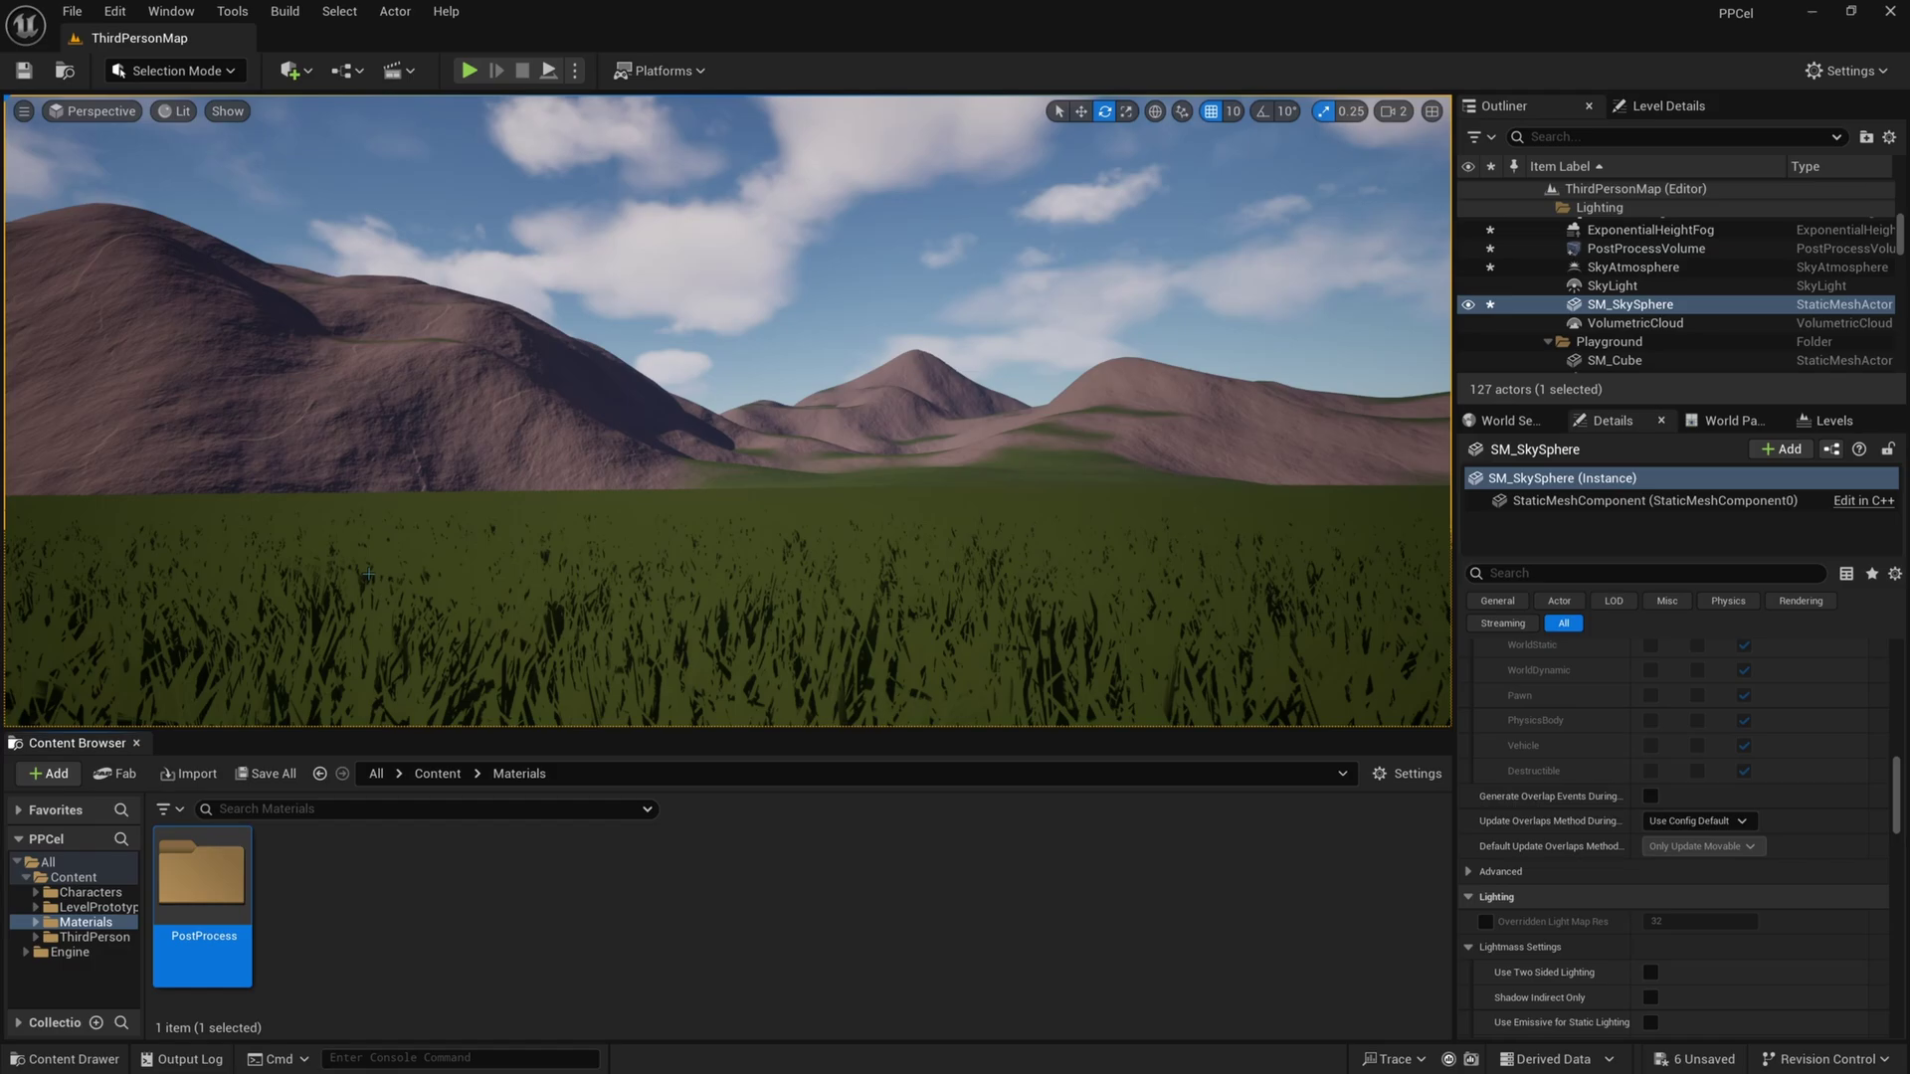
Create a new material named PP_Fog inside the PostProcess folder
{"action": "double_click", "coordinate": [188, 873]}
{"action": "right_click", "coordinate": [207, 888]}
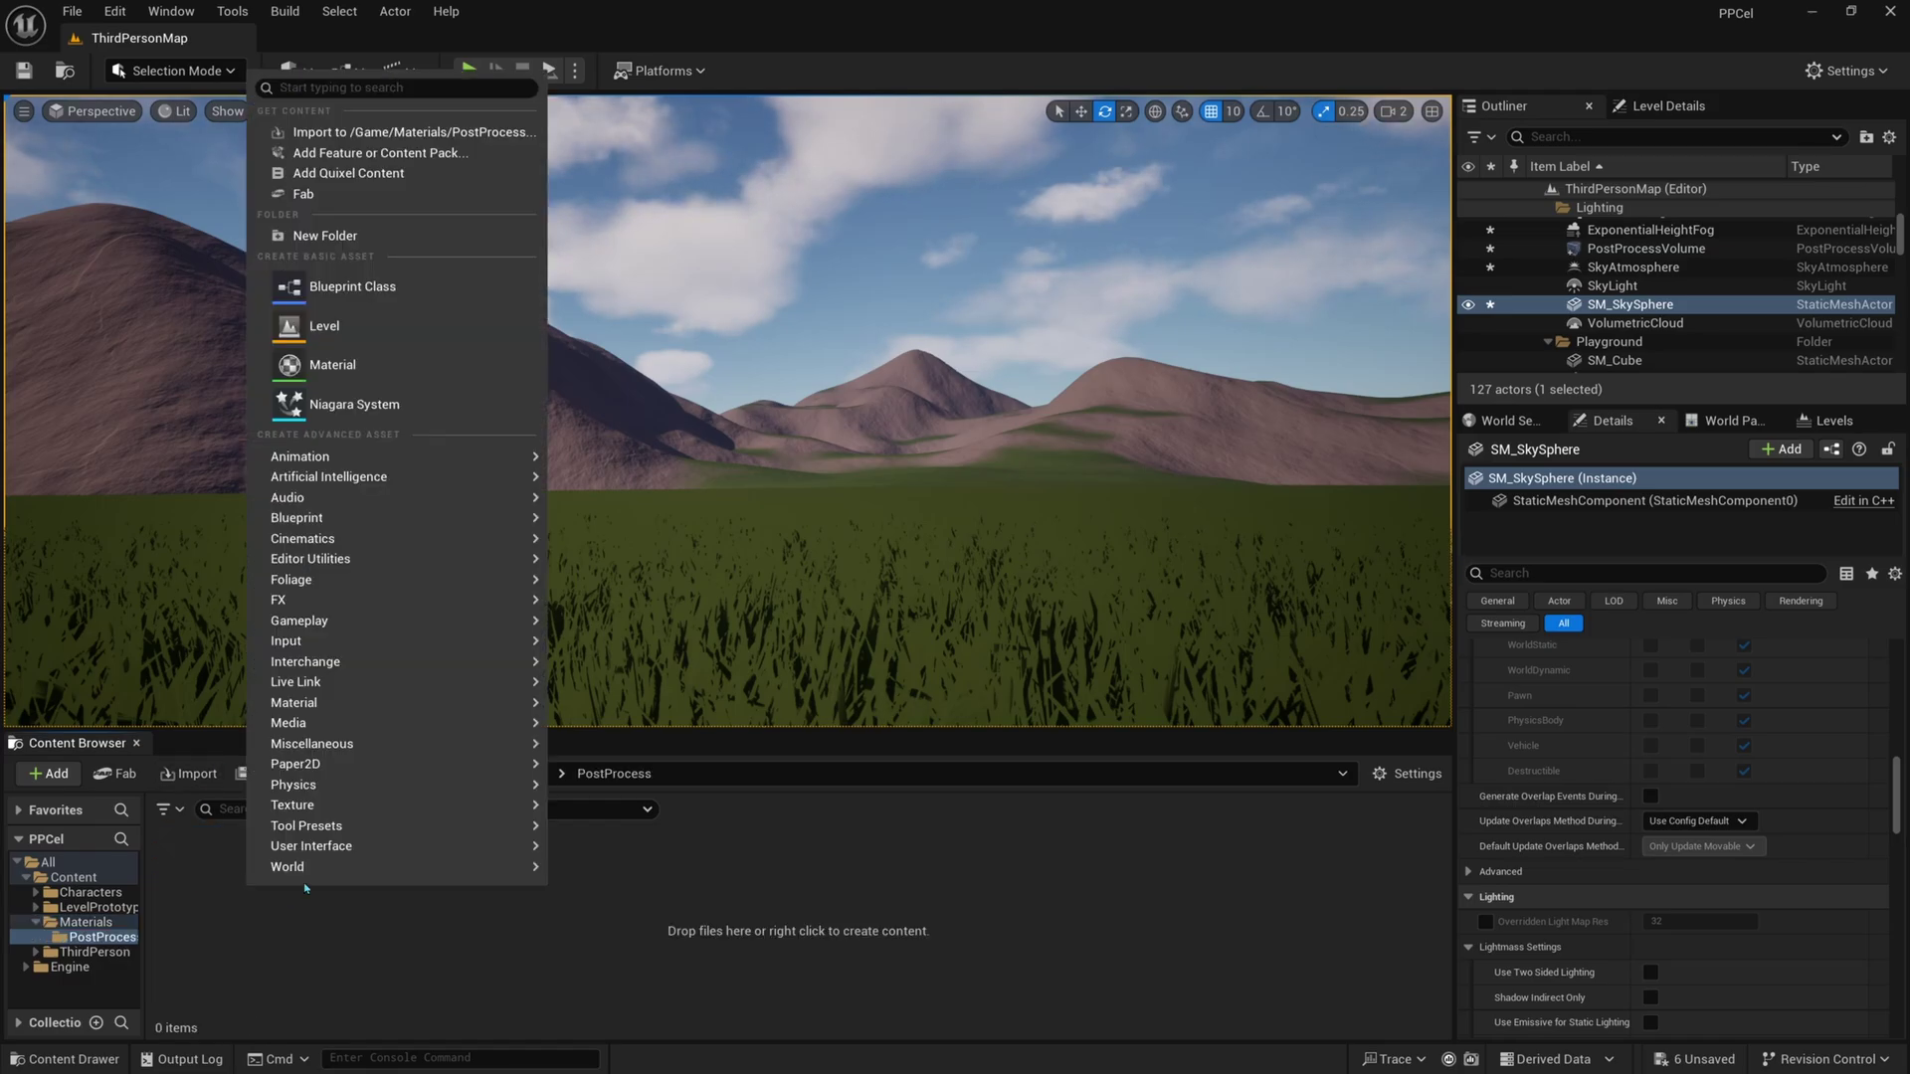
{"action": "left_click", "coordinate": [473, 370]}
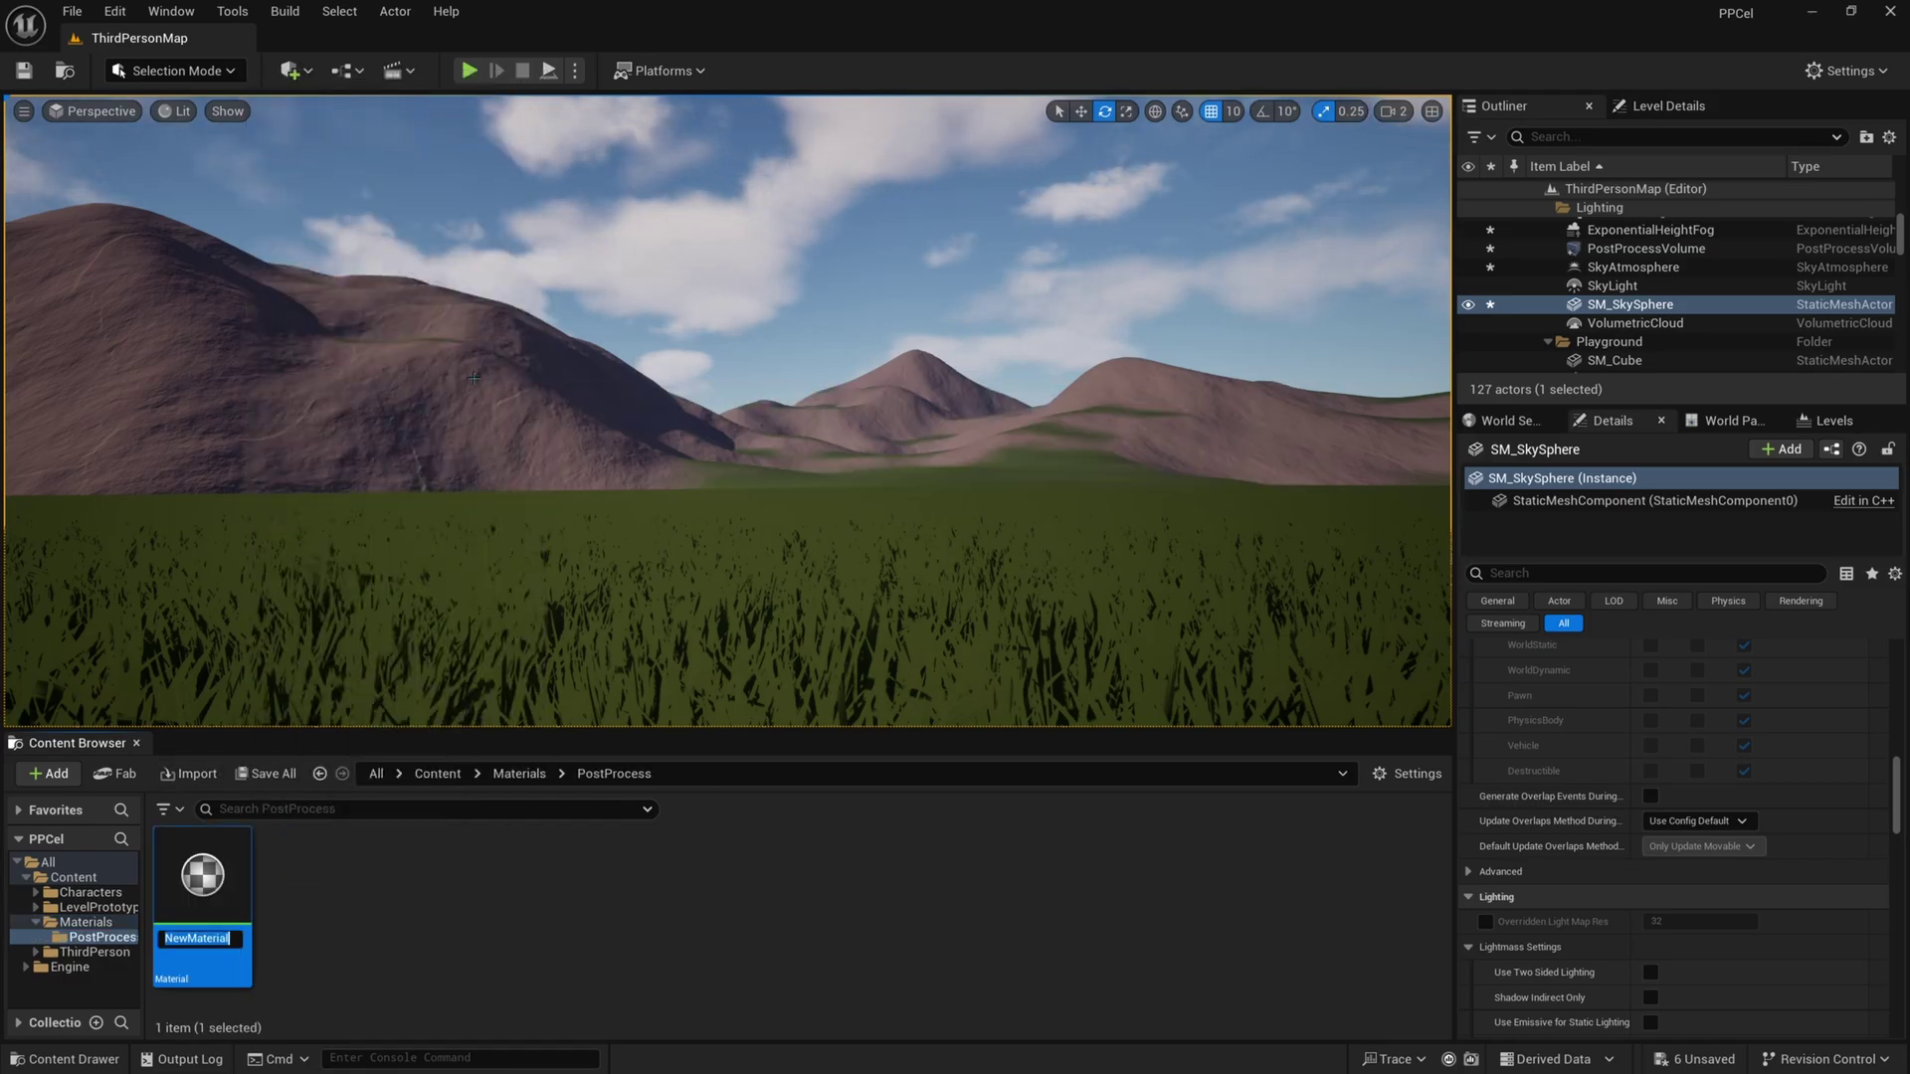
{"action": "type", "text": "PP"}
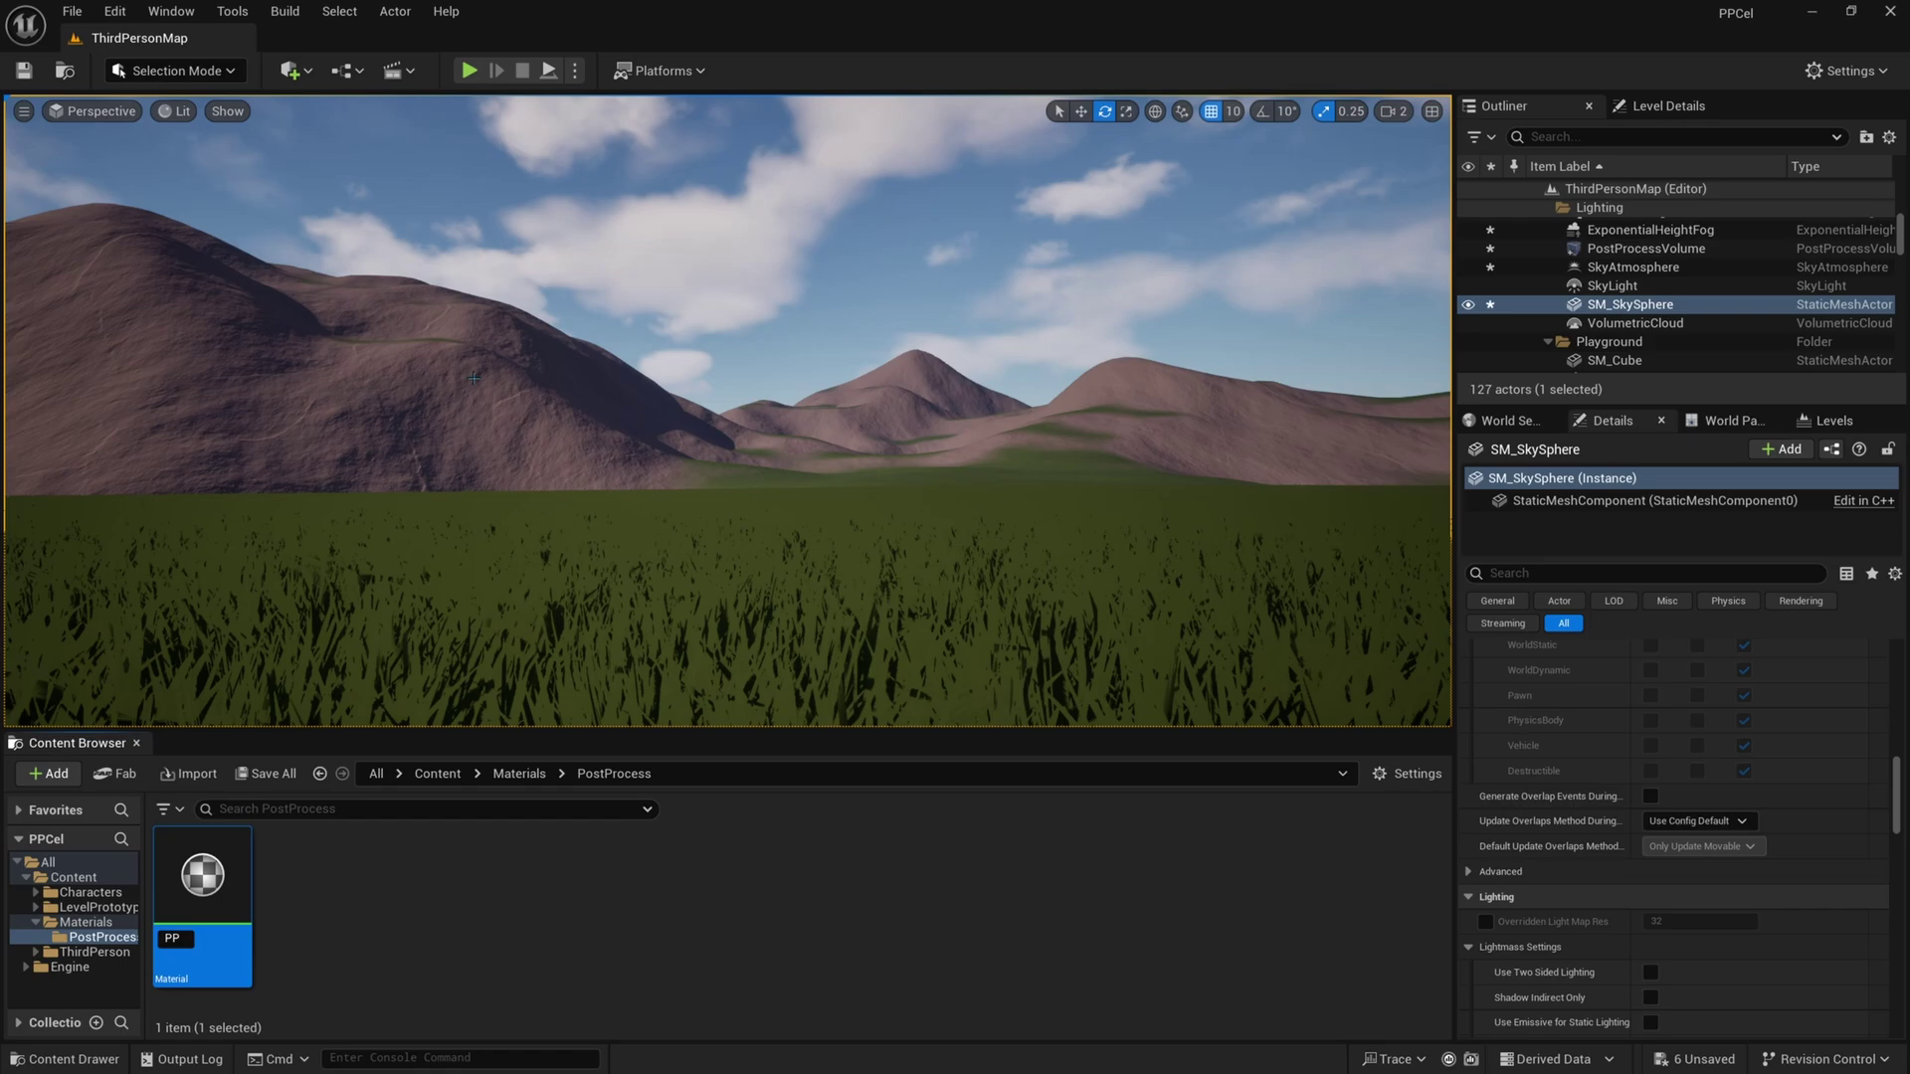
{"action": "type", "text": "_Fog"}
{"action": "key", "text": "Return"}
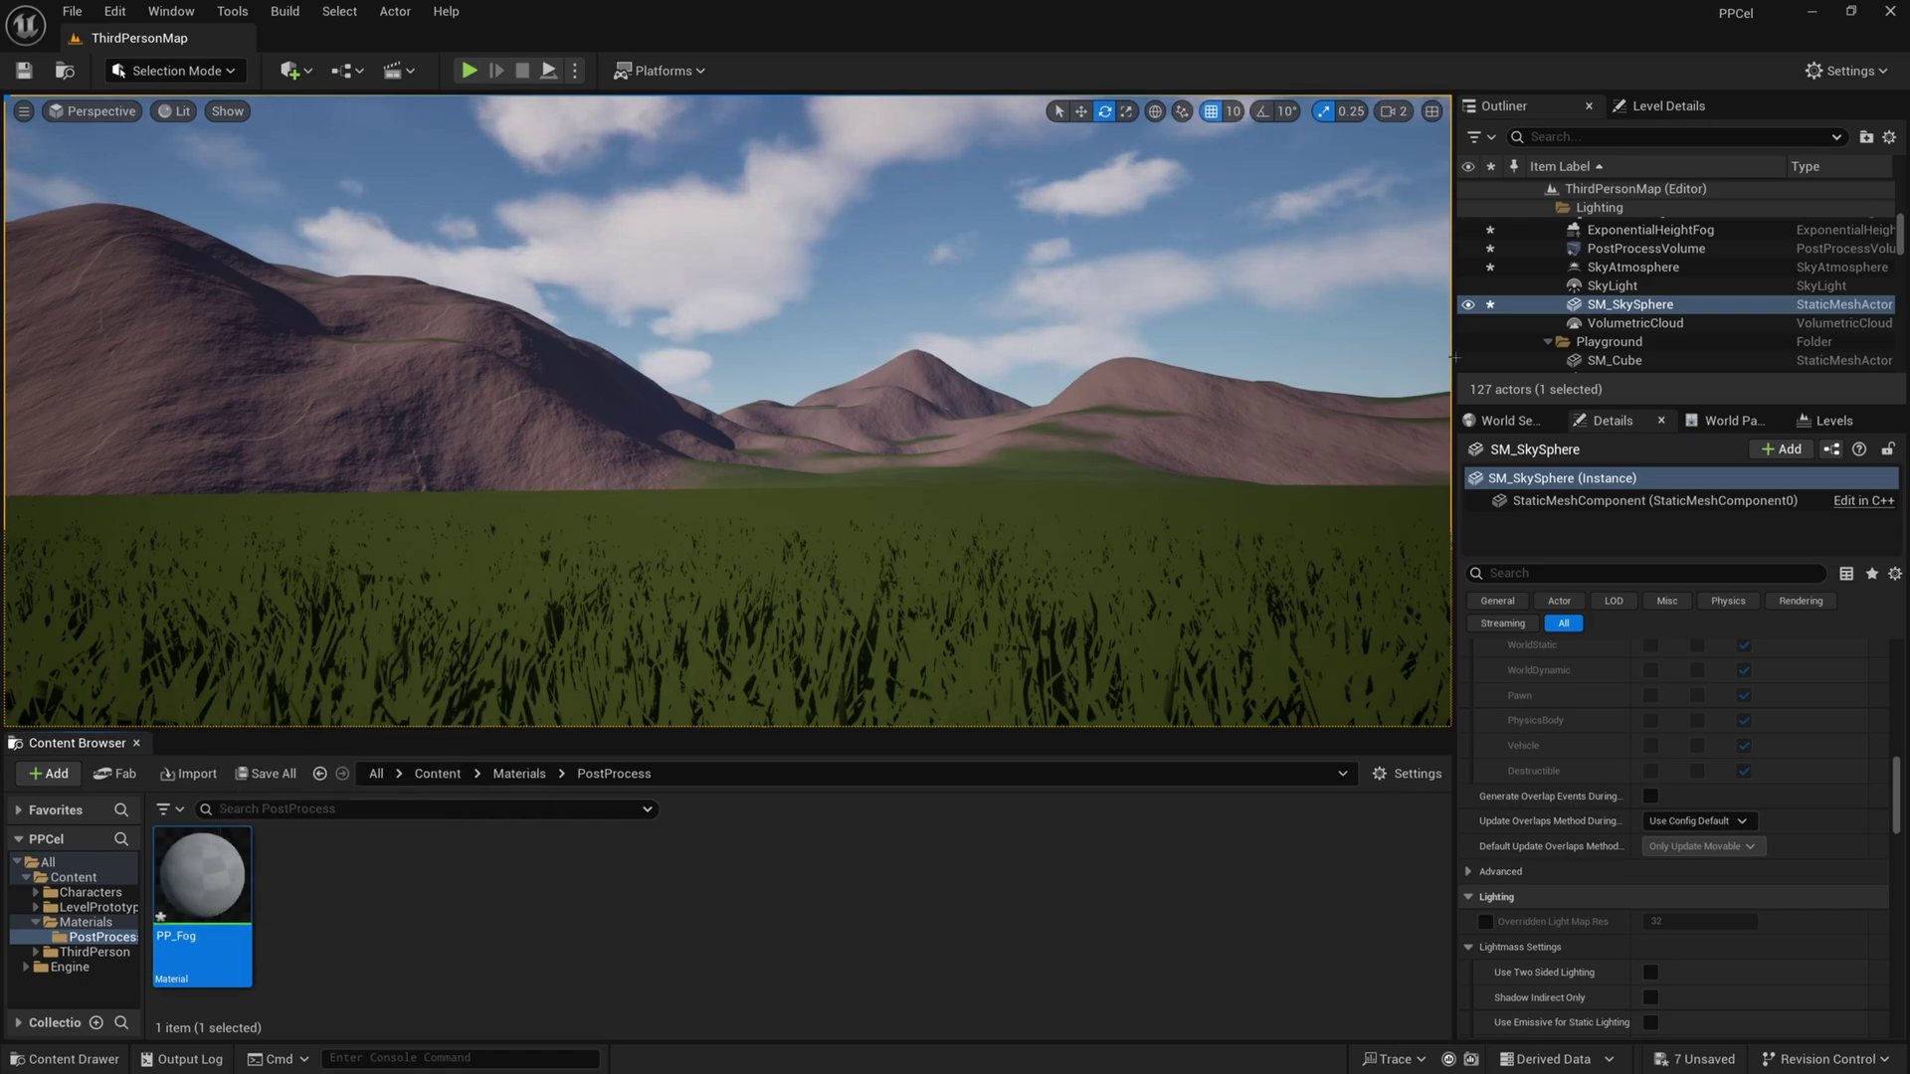
Bring up PP_Fog in a maximized material editor and set its Material Domain to Post Process
{"action": "left_click_drag", "start_coordinate": [1905, 249], "coordinate": [713, 205]}
{"action": "double_click", "coordinate": [921, 205]}
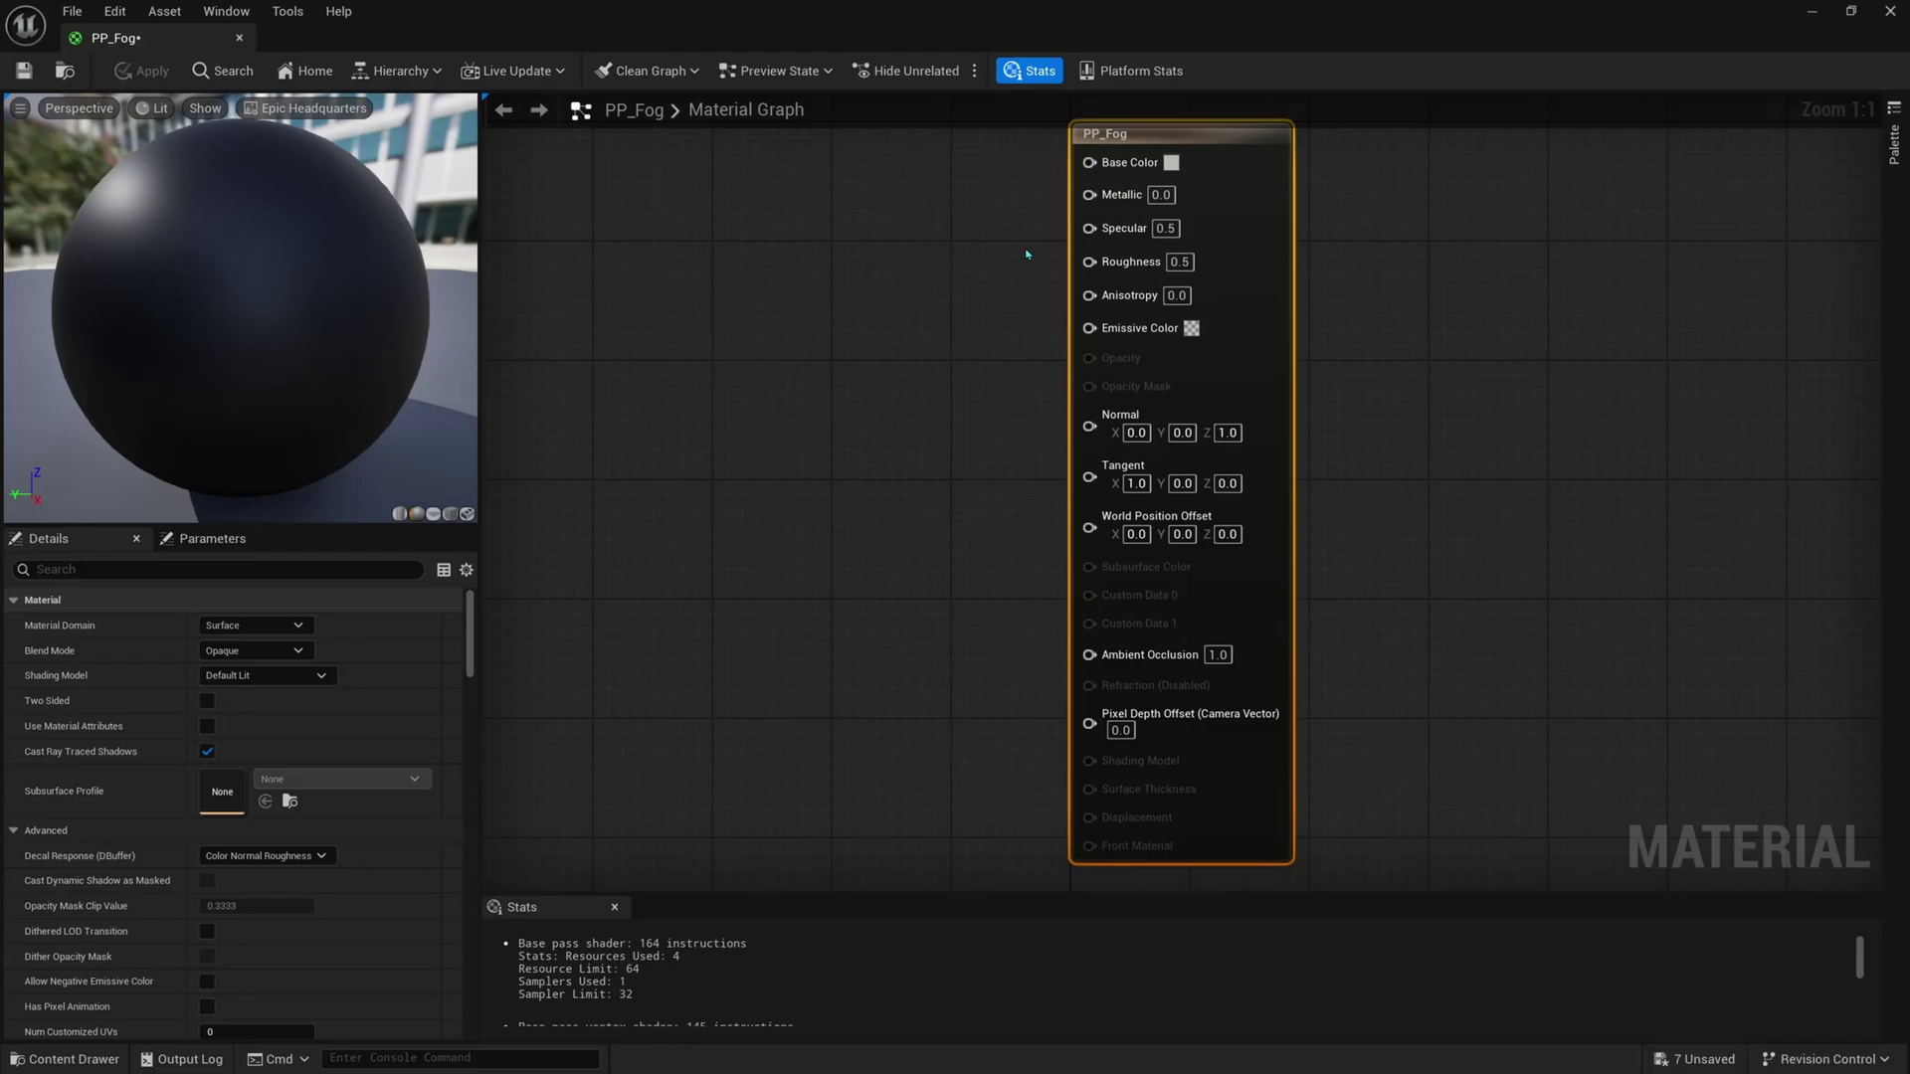
{"action": "scroll", "coordinate": [682, 566], "scroll_direction": "down", "scroll_amount": 2}
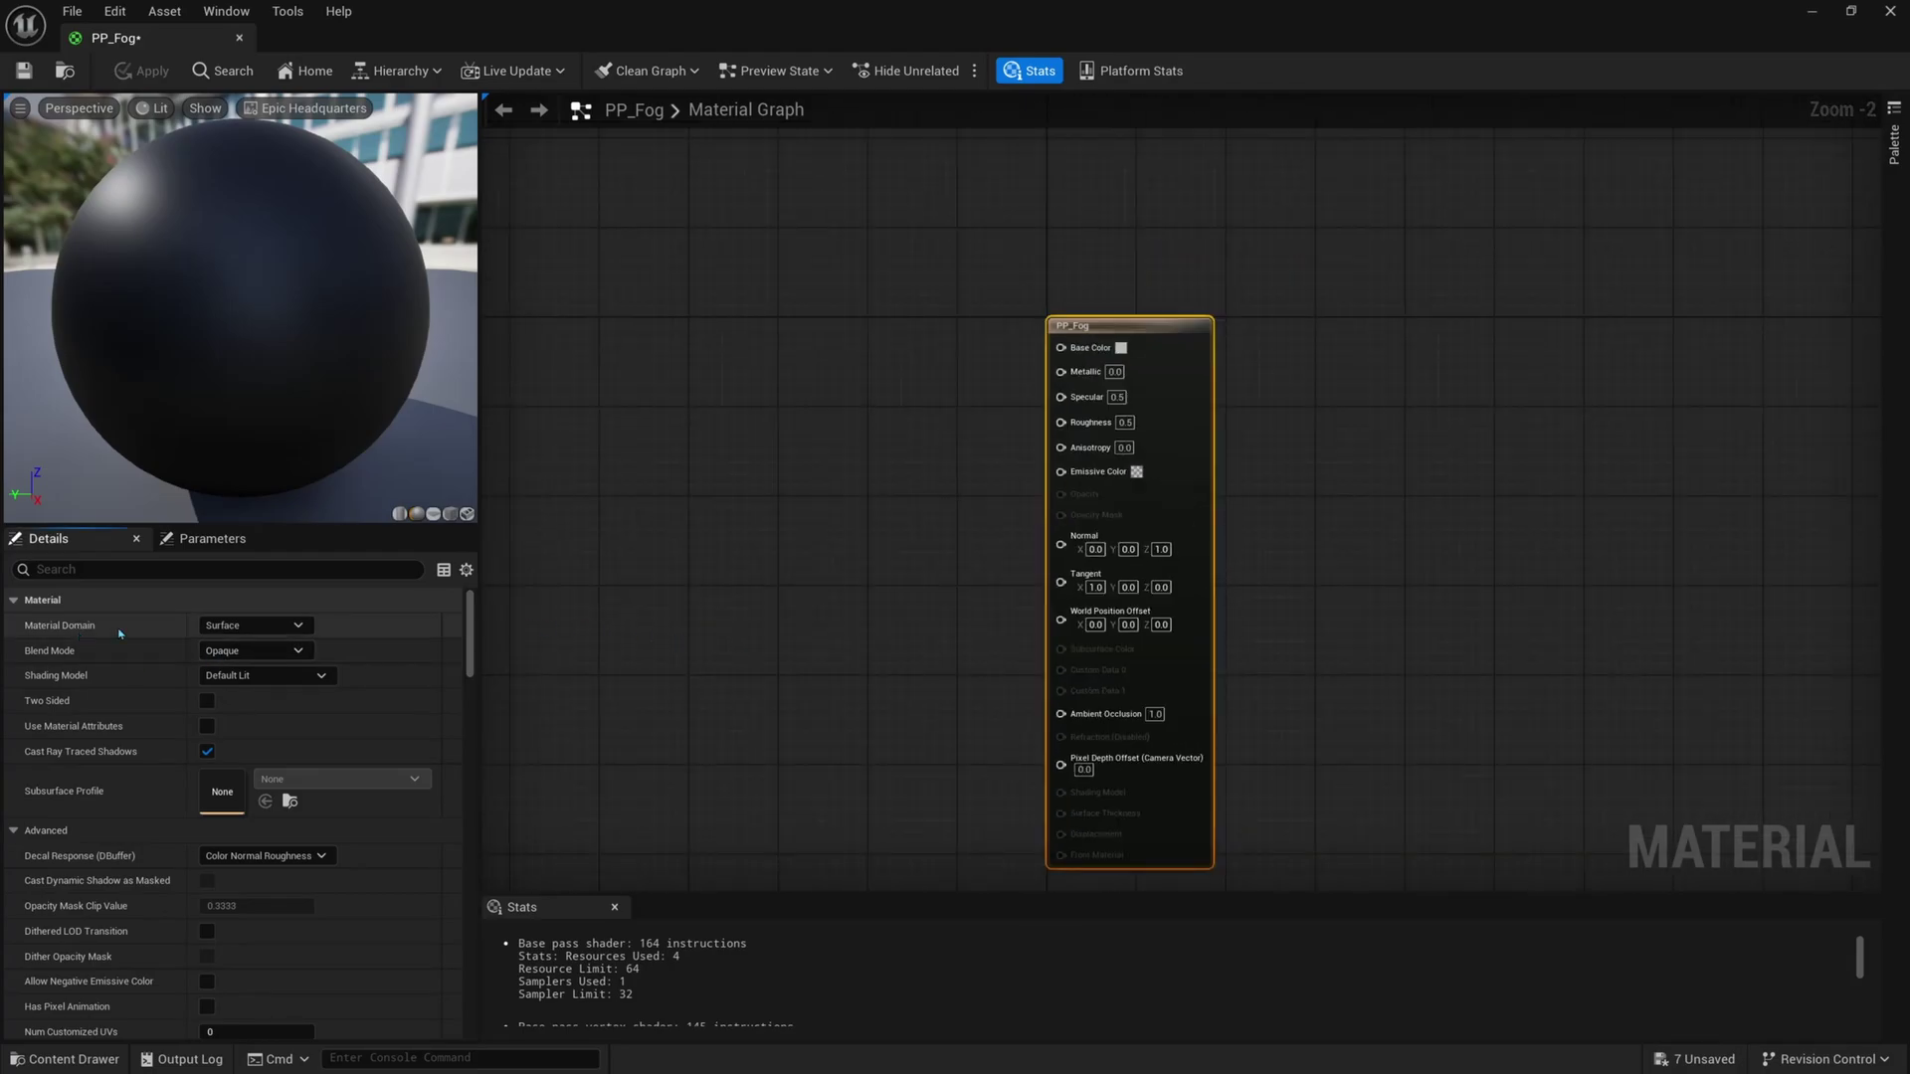
{"action": "left_click", "coordinate": [239, 627]}
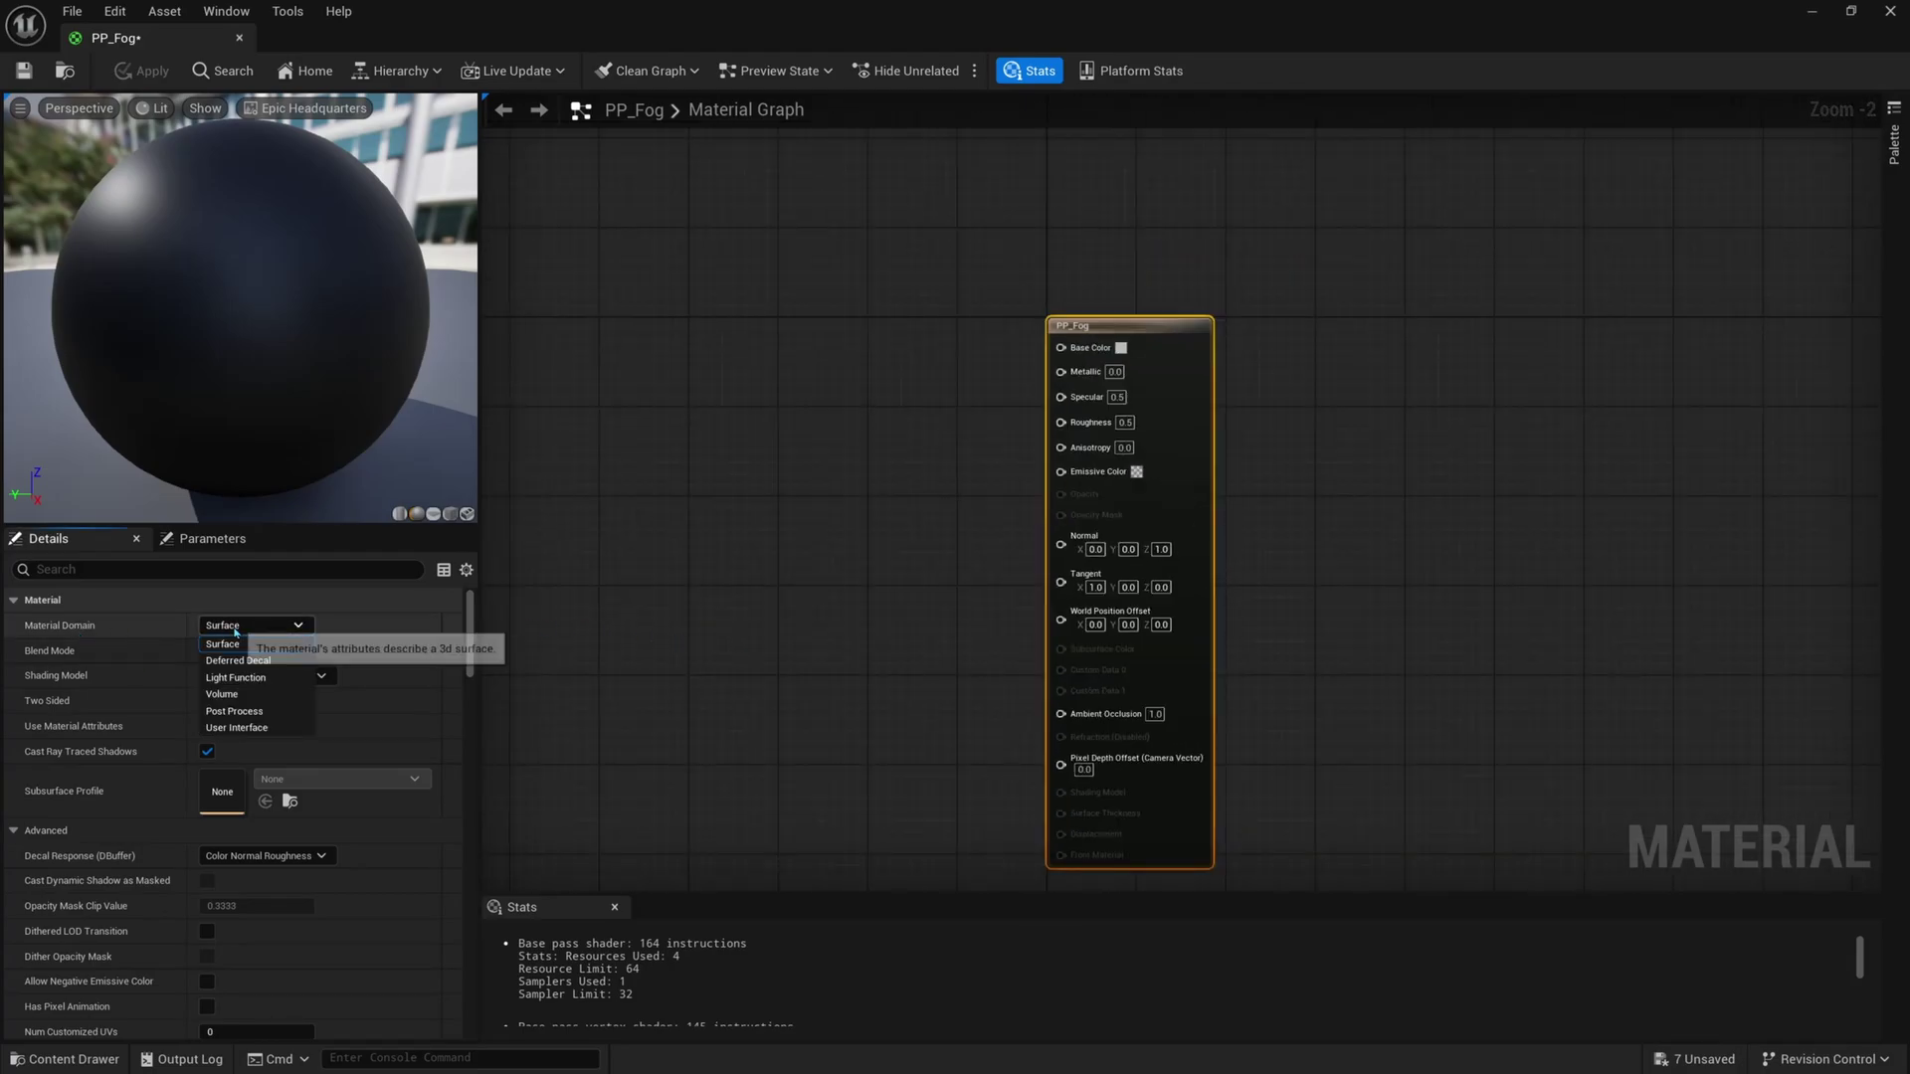
{"action": "left_click", "coordinate": [257, 714]}
{"action": "right_click_drag", "start_coordinate": [673, 618], "coordinate": [773, 596]}
{"action": "left_click_drag", "start_coordinate": [1161, 432], "coordinate": [781, 474]}
{"action": "right_click_drag", "start_coordinate": [633, 496], "coordinate": [726, 406]}
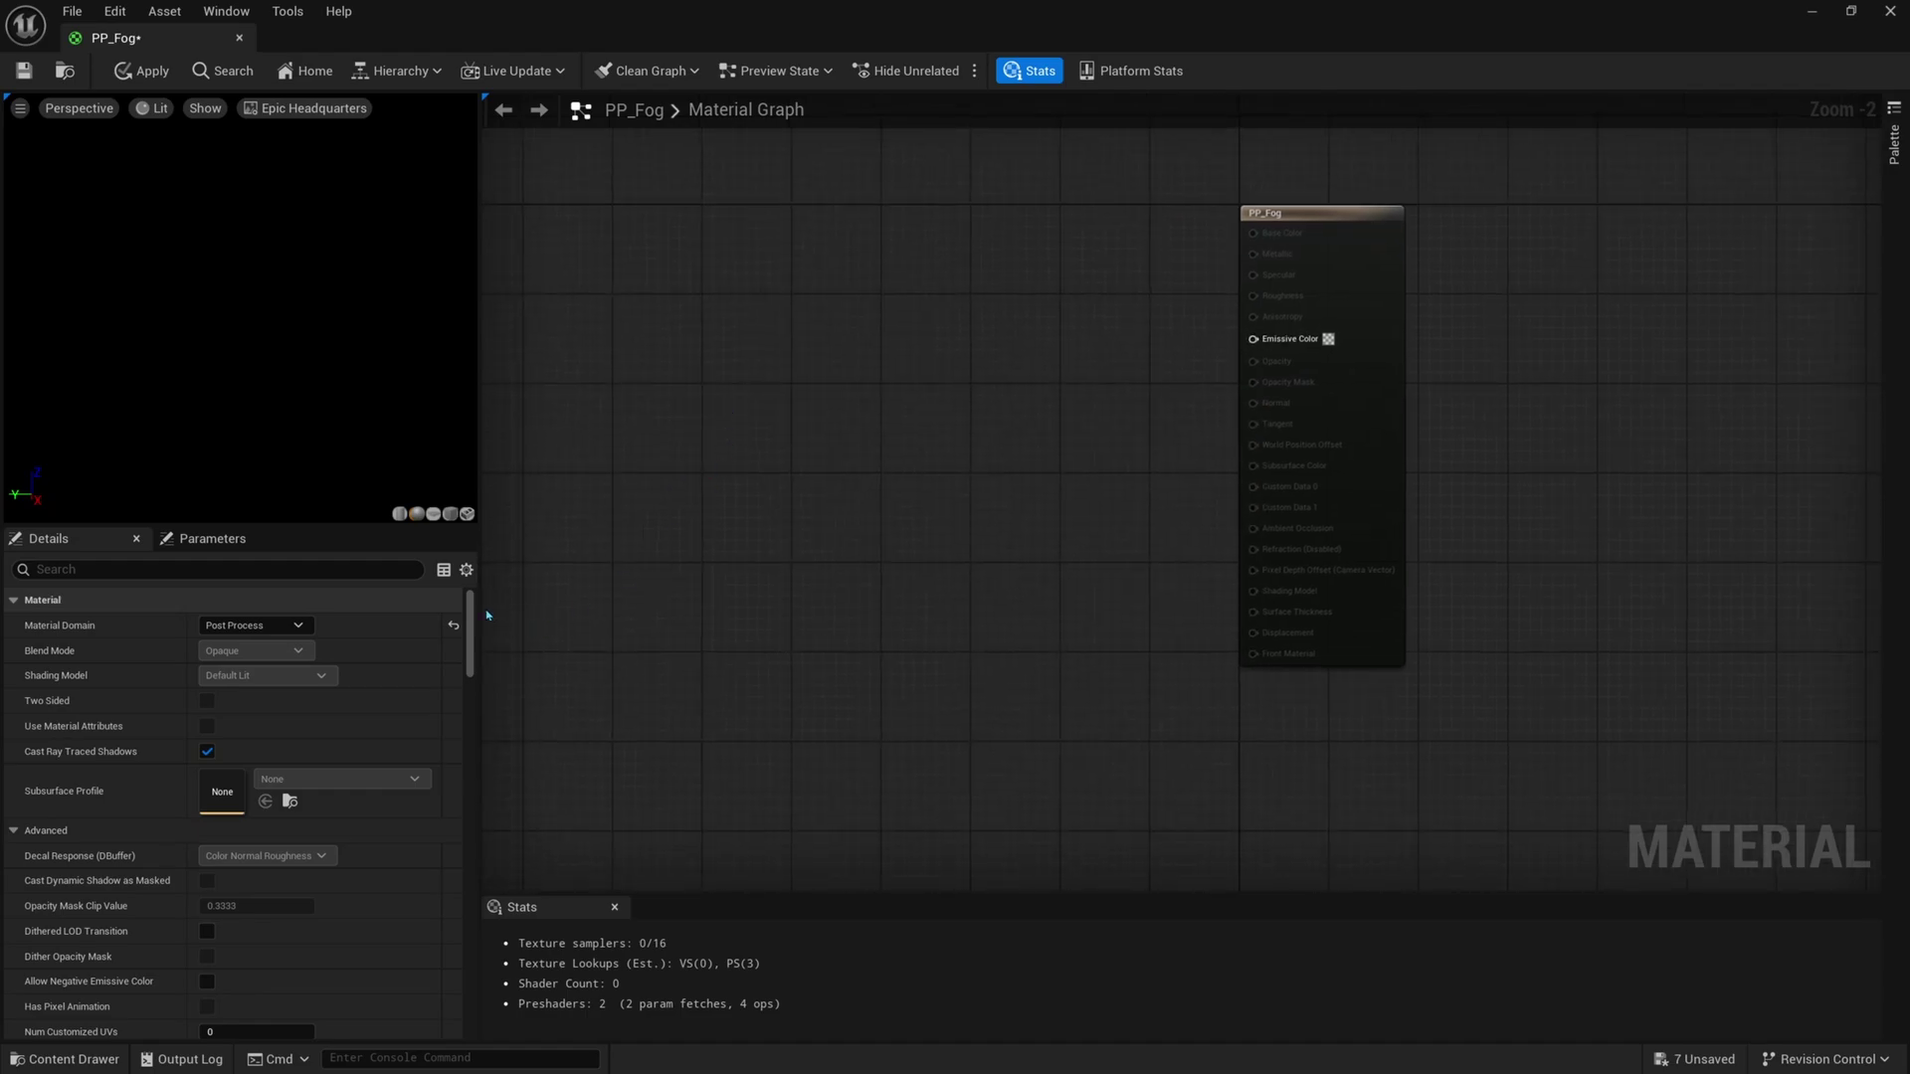
Set PP_Fog's Blendable Location to Scene Color After DOF
{"action": "left_click_drag", "start_coordinate": [474, 616], "coordinate": [479, 817]}
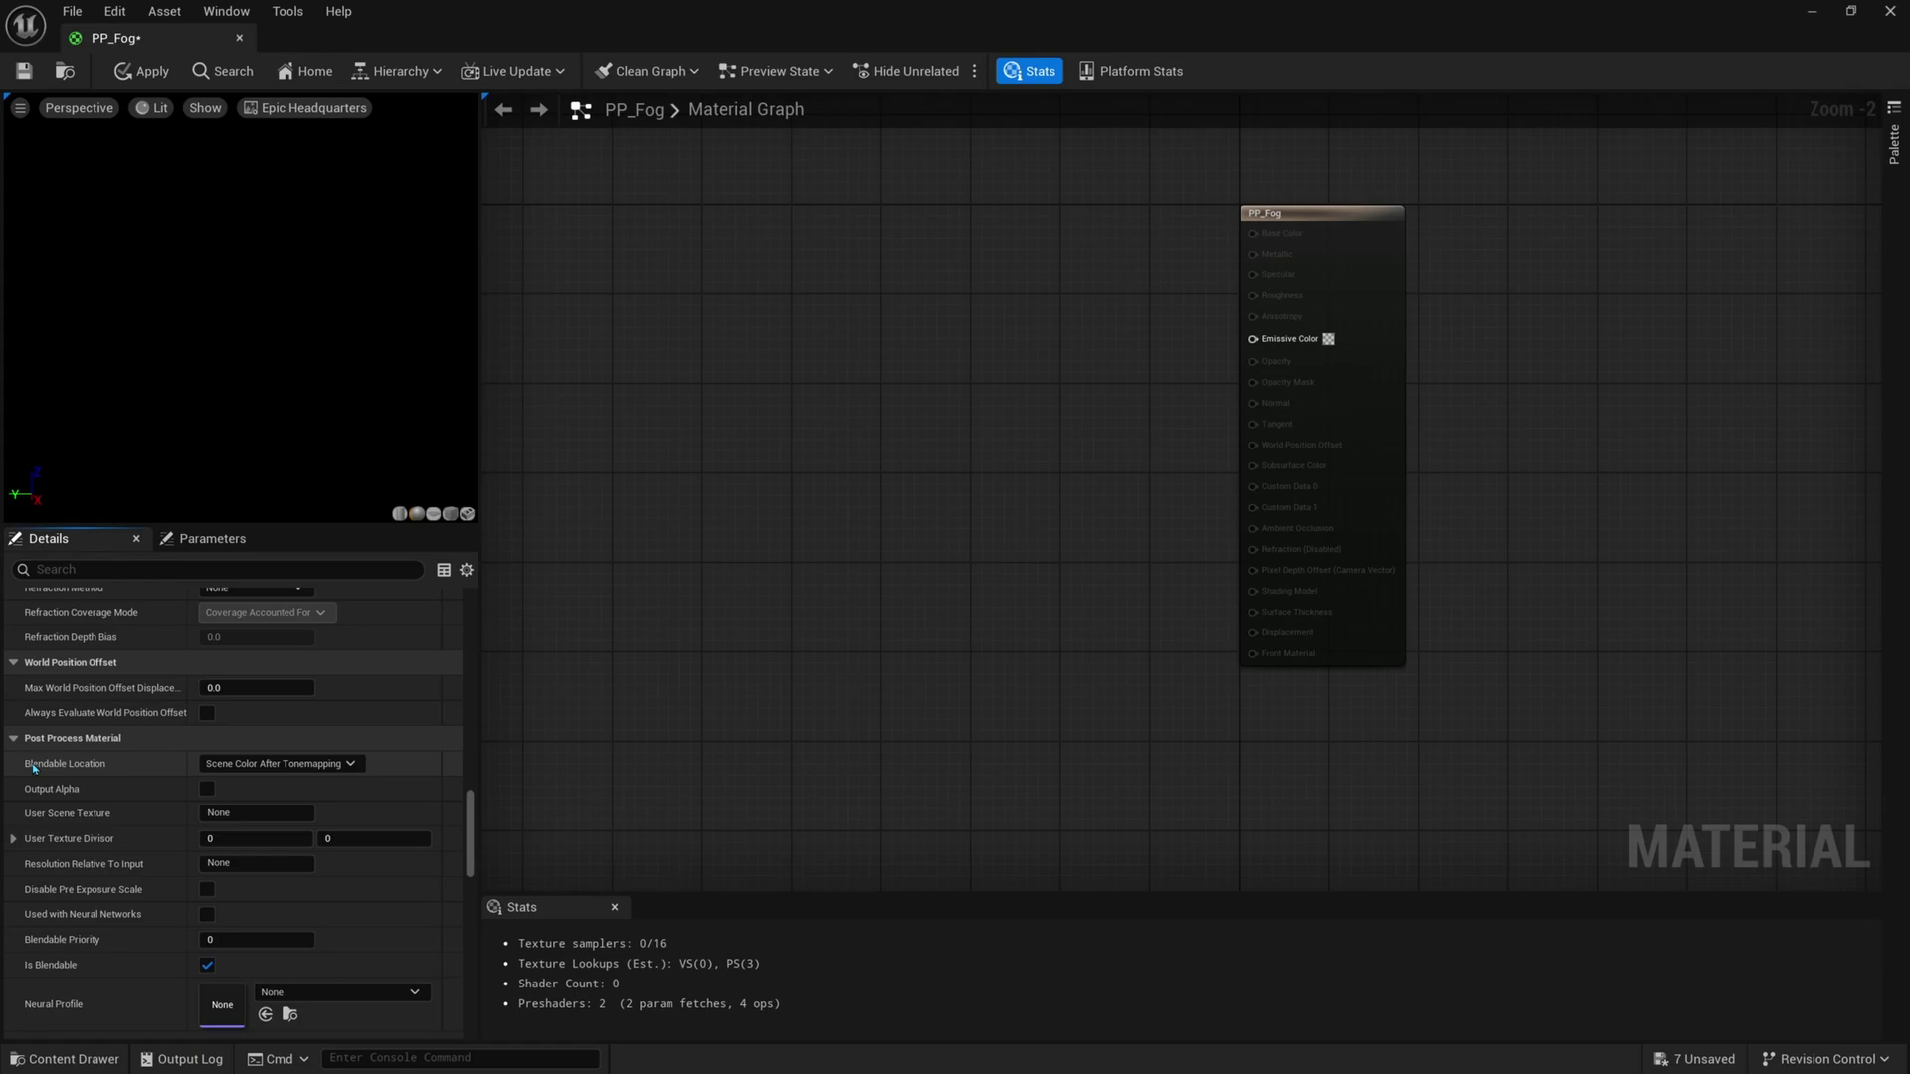
{"action": "left_click", "coordinate": [309, 763]}
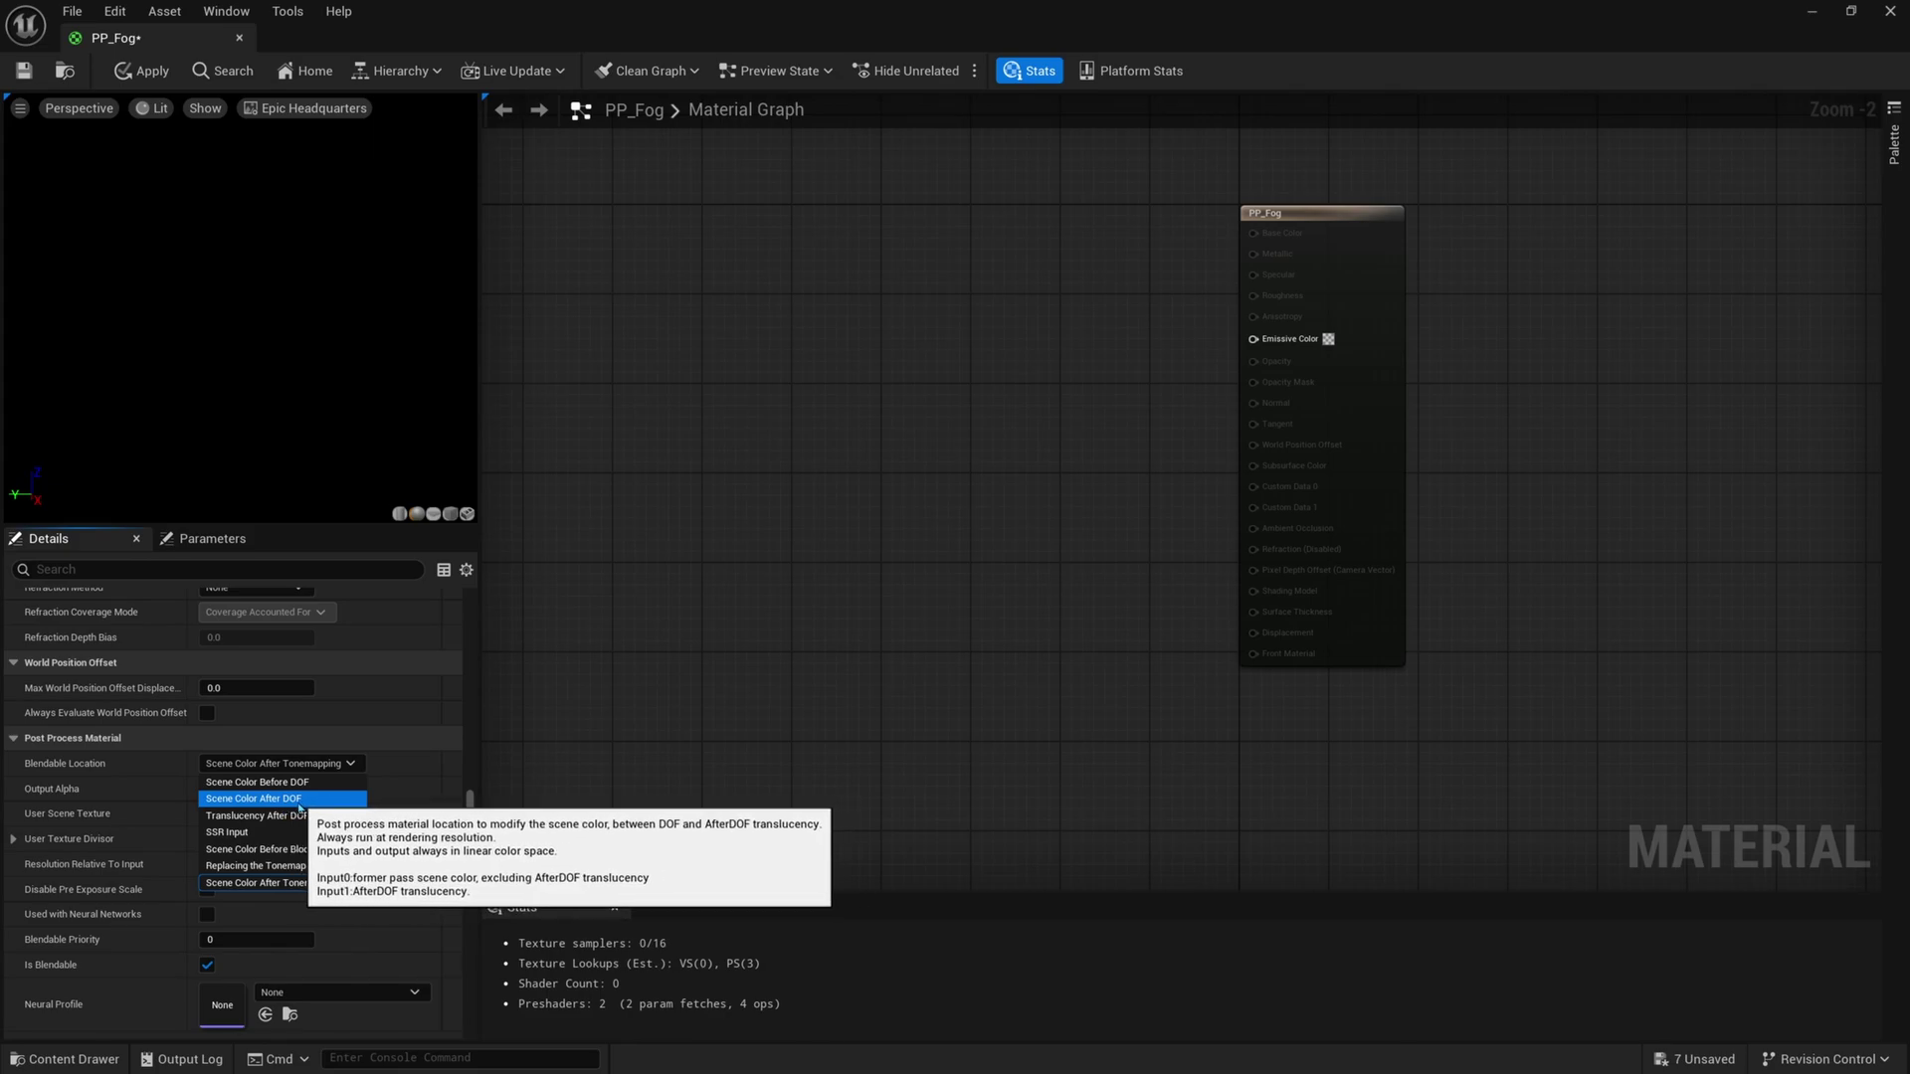
{"action": "left_click", "coordinate": [307, 806]}
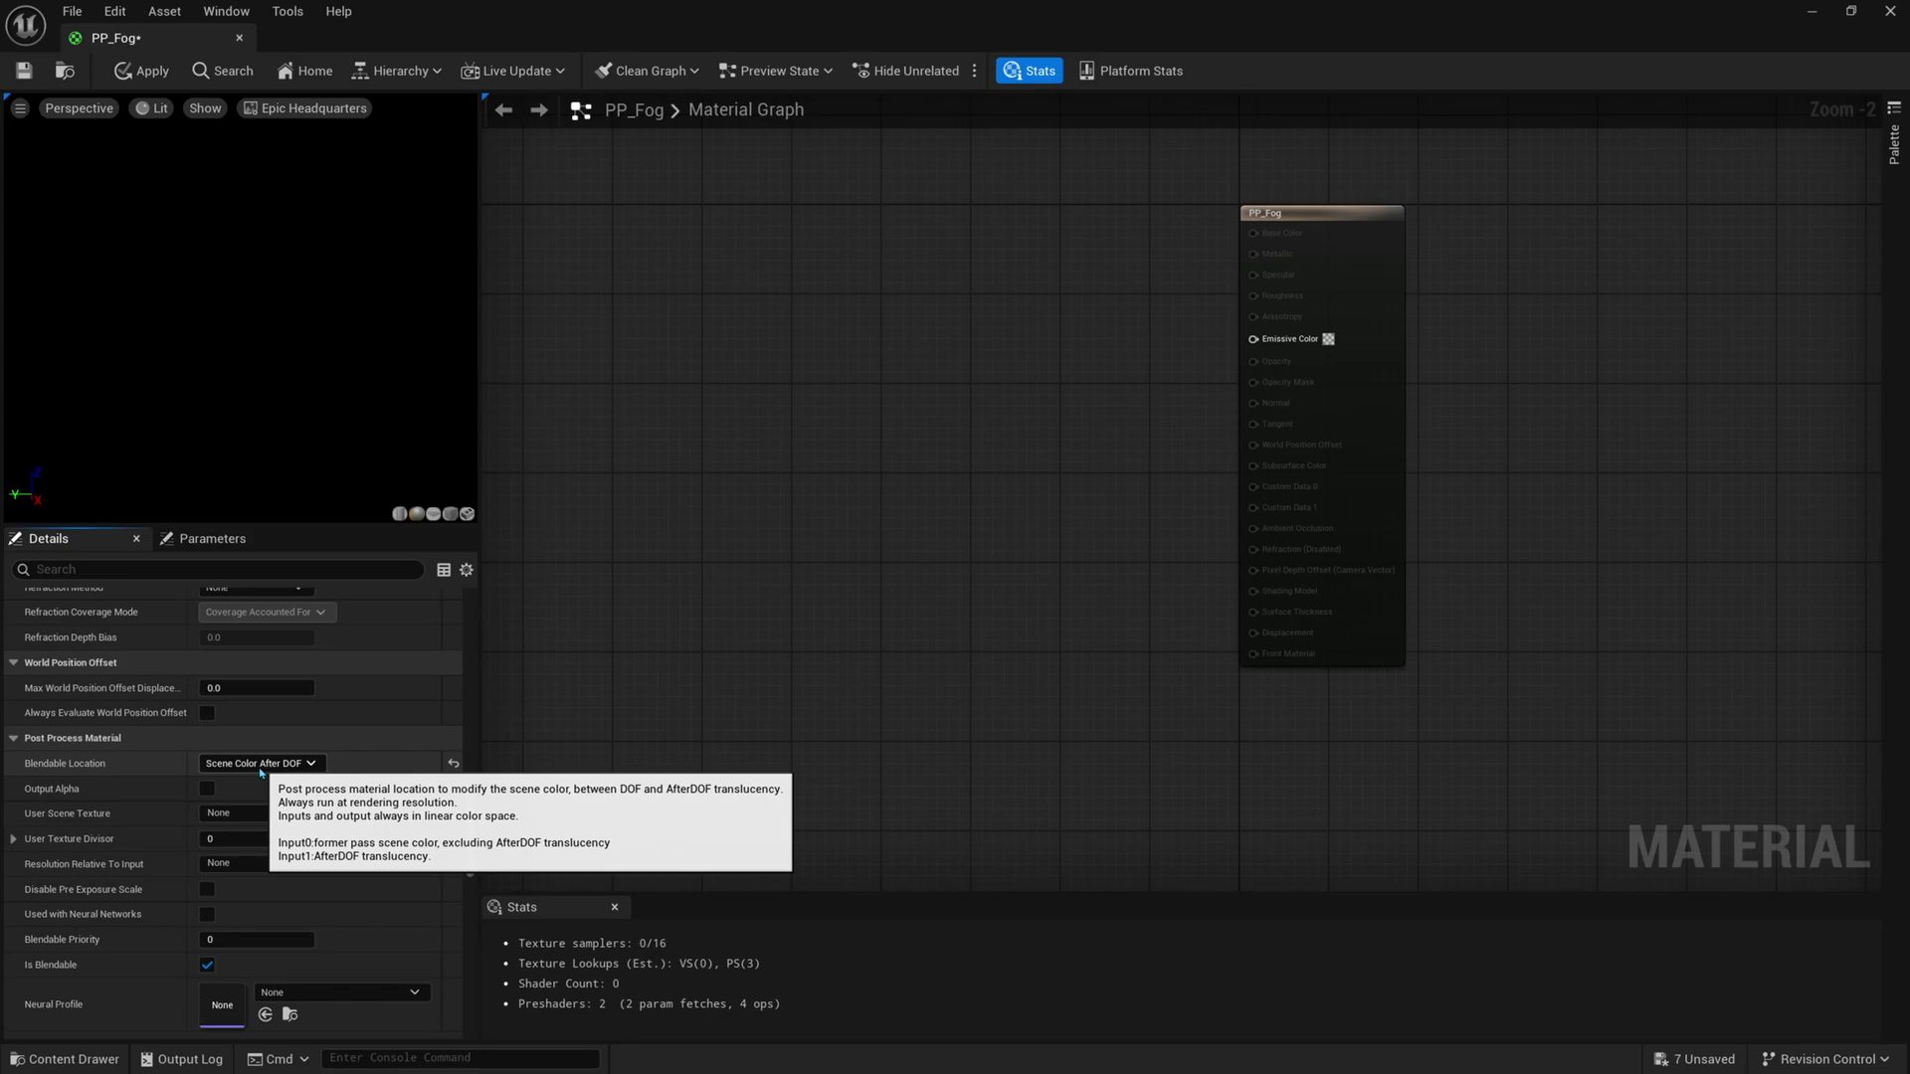
{"action": "left_click", "coordinate": [293, 766]}
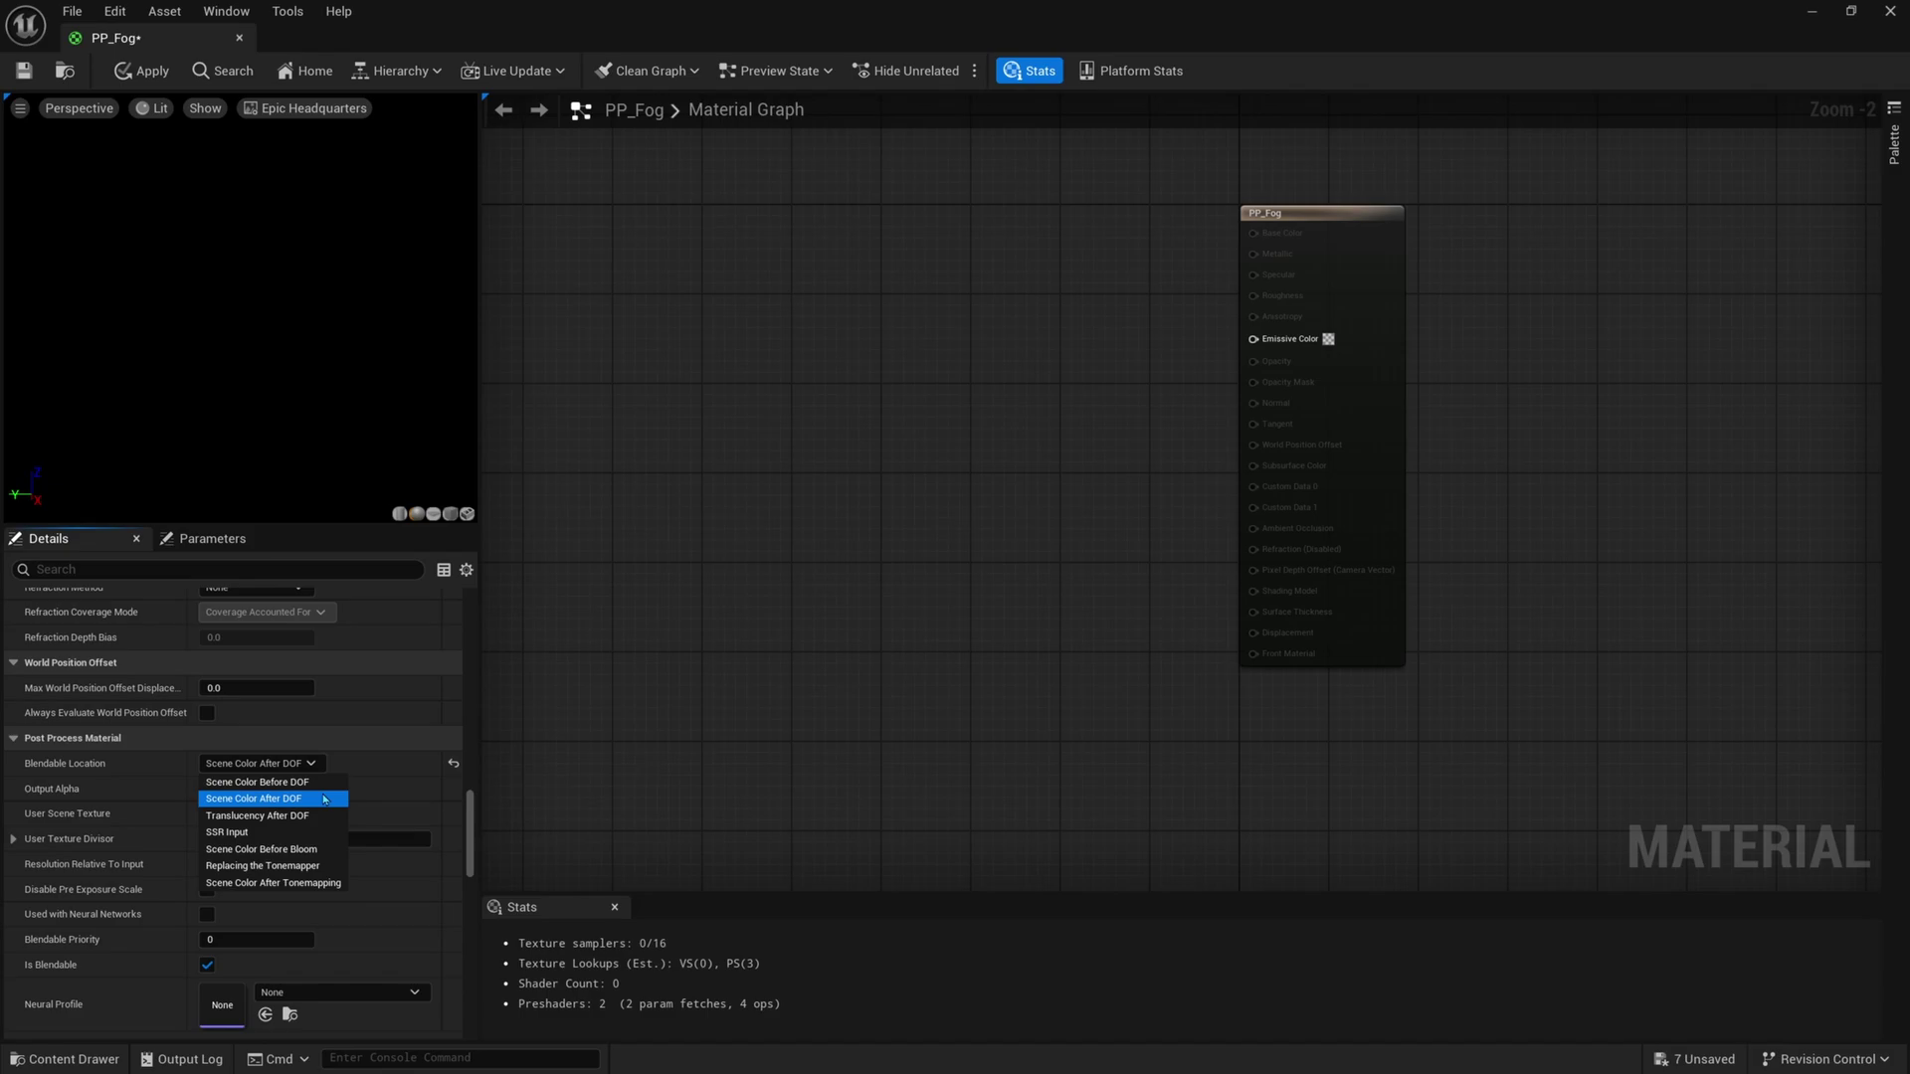
{"action": "left_click", "coordinate": [309, 800]}
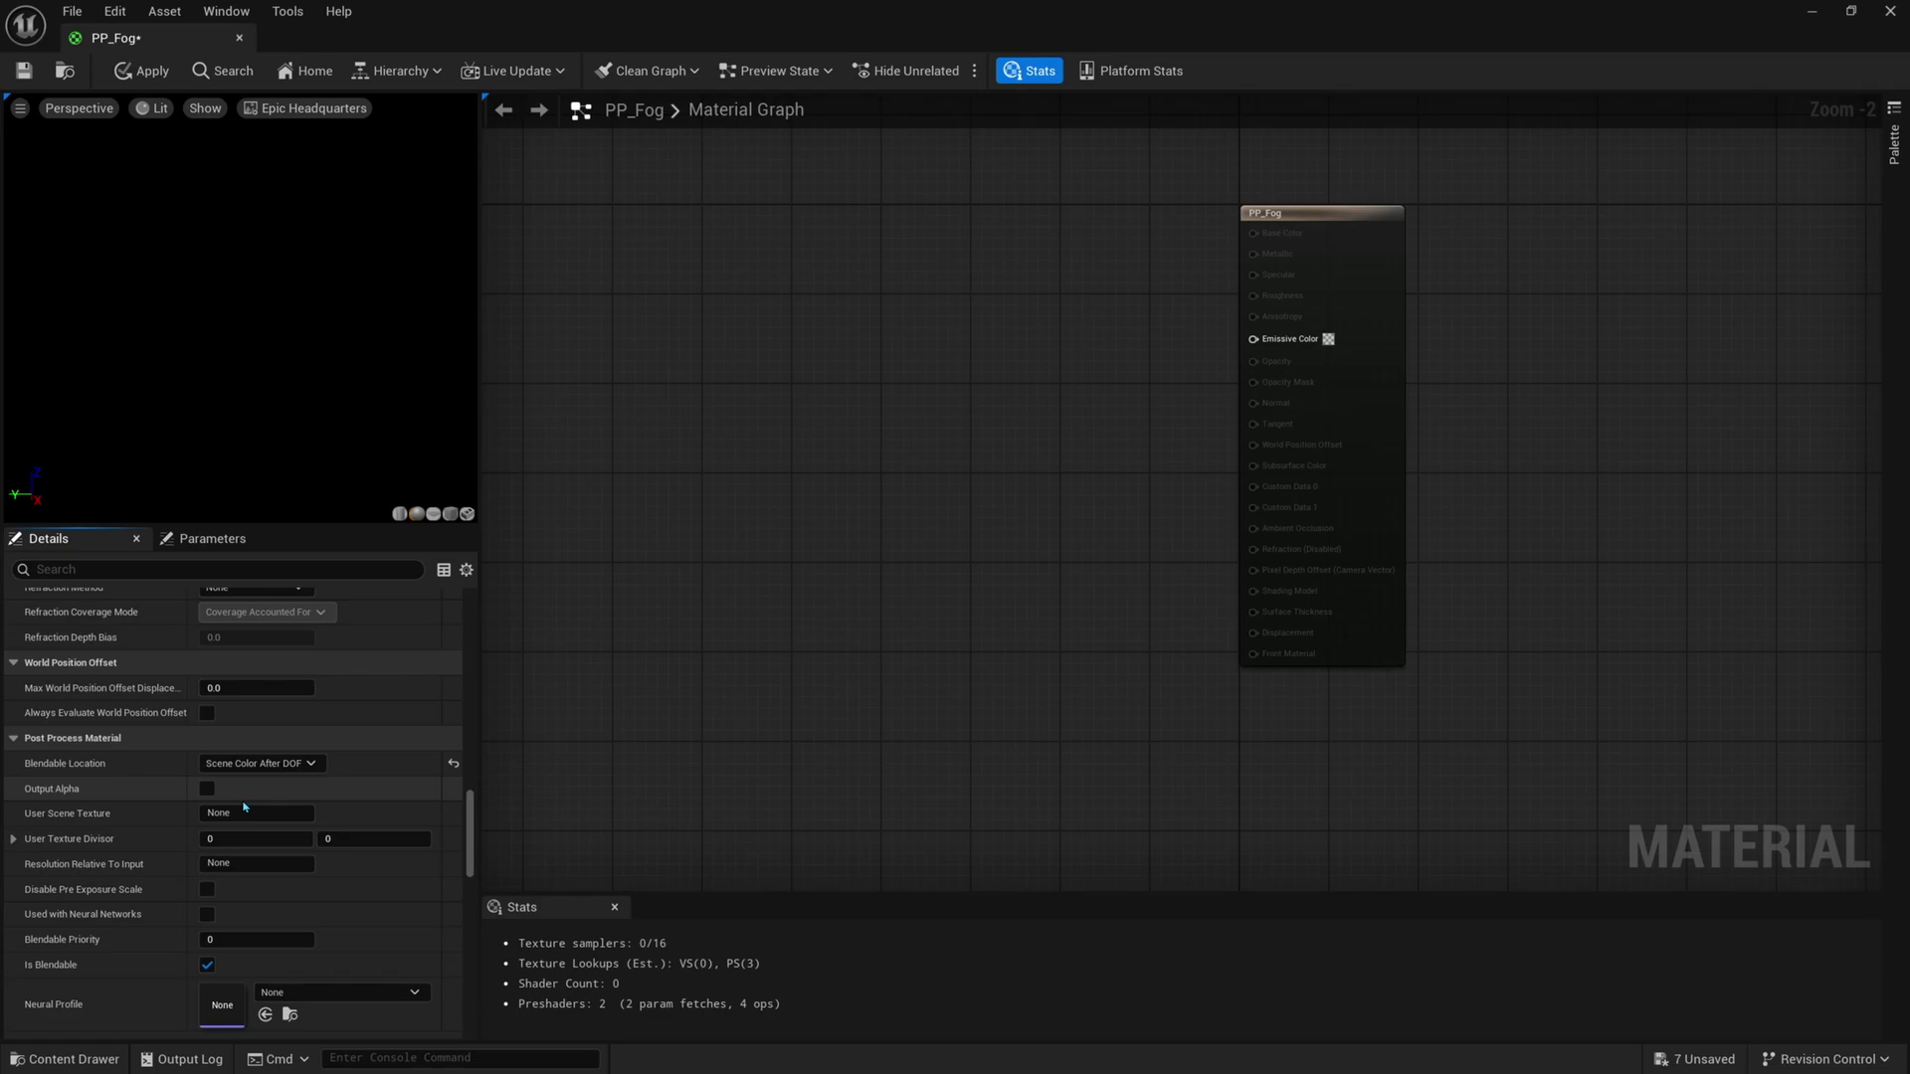
{"action": "left_click_drag", "start_coordinate": [470, 814], "coordinate": [474, 597]}
Add a SceneTexture node in the empty graph area ahead of the PP_Fog output node
{"action": "right_click_drag", "start_coordinate": [690, 478], "coordinate": [788, 558]}
{"action": "right_click_drag", "start_coordinate": [893, 464], "coordinate": [974, 552]}
{"action": "scroll", "coordinate": [929, 507], "scroll_direction": "down", "scroll_amount": 1}
{"action": "right_click_drag", "start_coordinate": [859, 291], "coordinate": [1002, 448]}
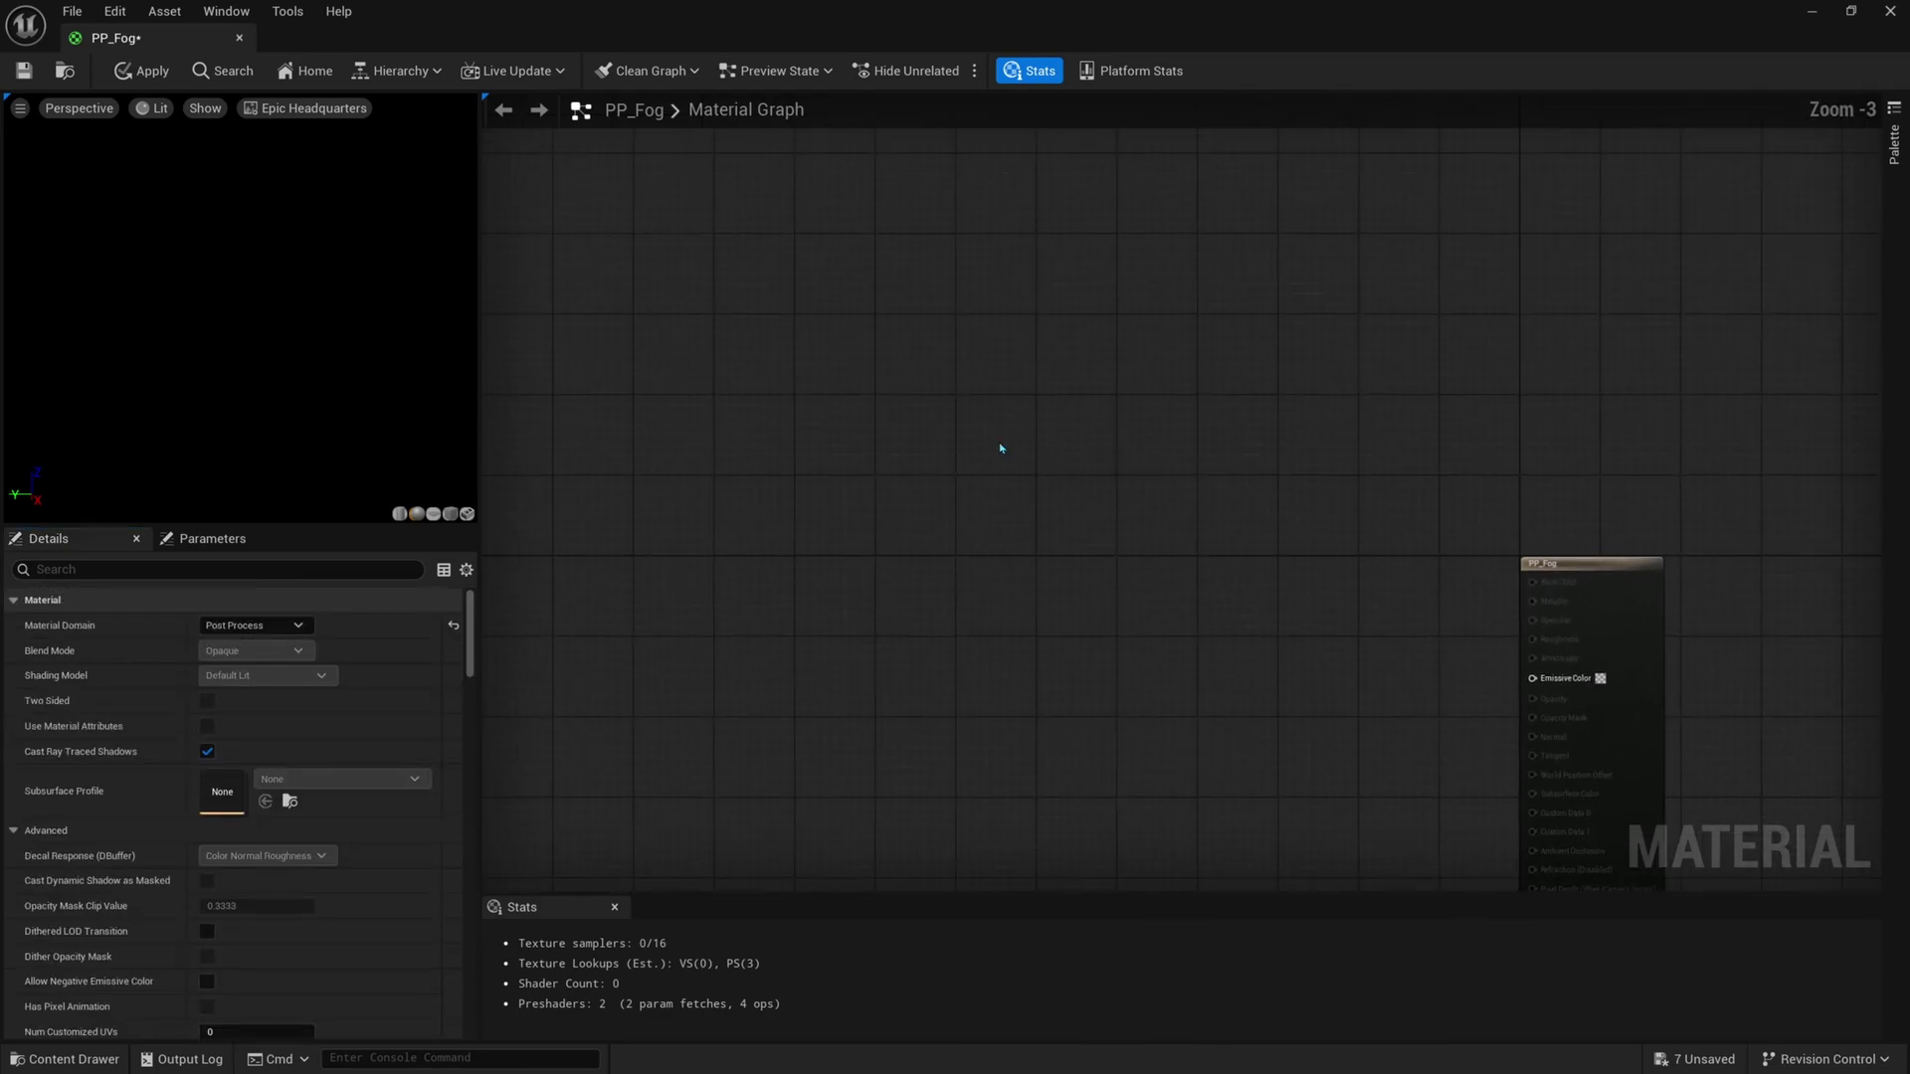
{"action": "right_click", "coordinate": [906, 411]}
{"action": "type", "text": "scene te"}
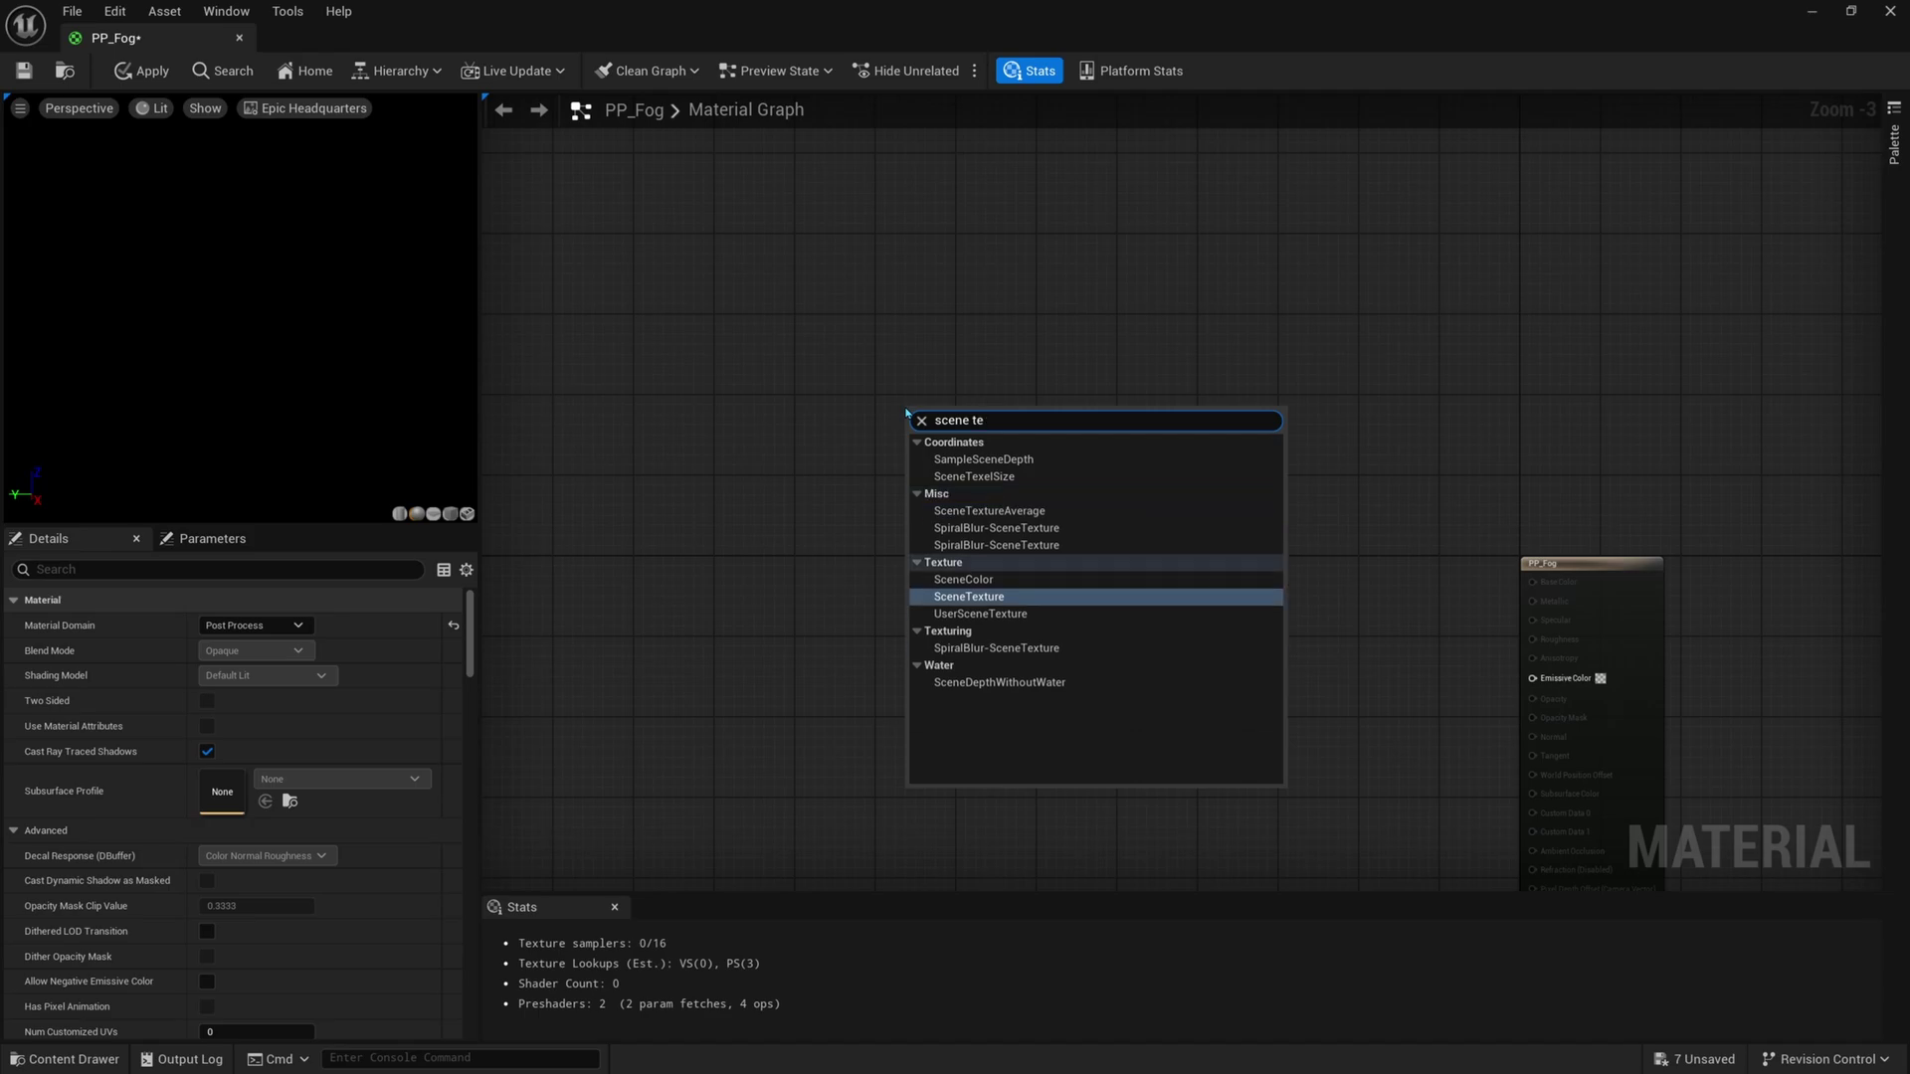
{"action": "key", "text": "Return"}
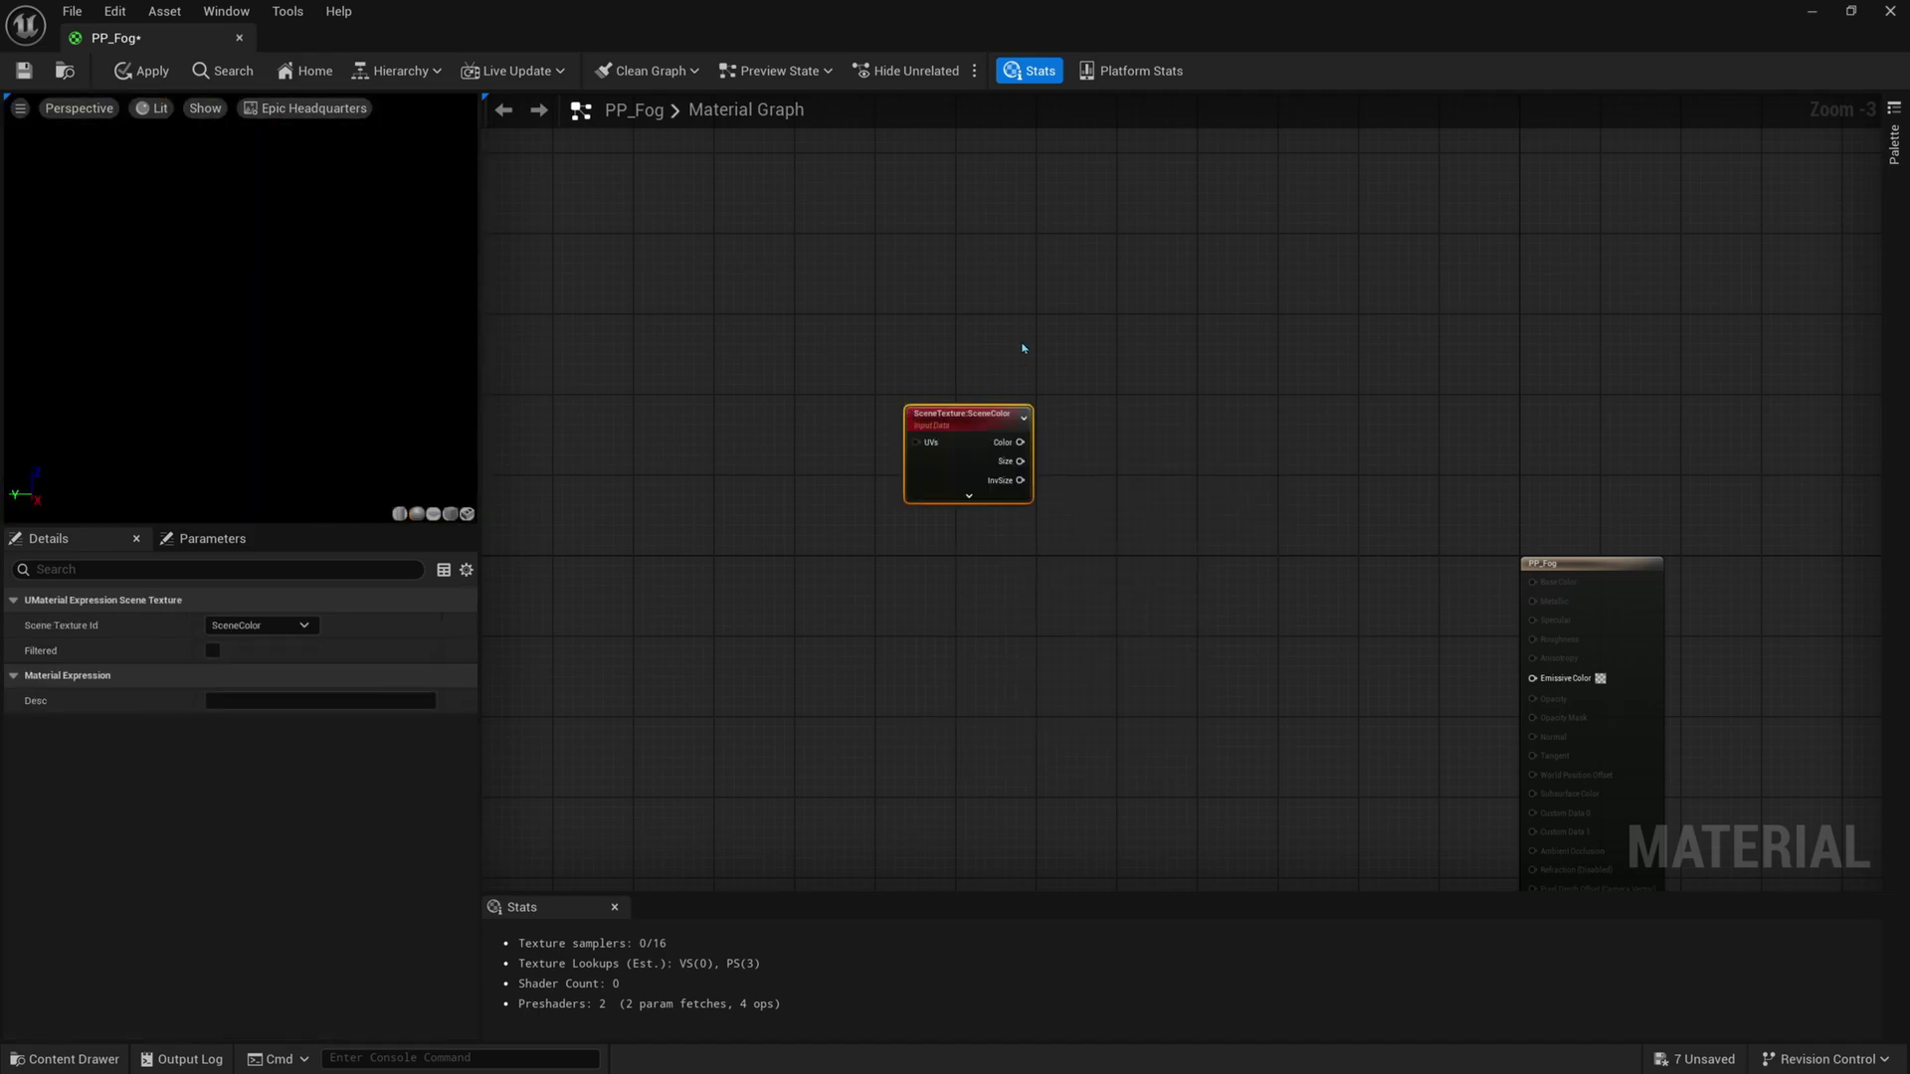
Set the SceneTexture node's Scene Texture Id to PostProcessInput0
{"action": "left_click", "coordinate": [290, 630]}
{"action": "scroll", "coordinate": [270, 816], "scroll_direction": "down", "scroll_amount": 3}
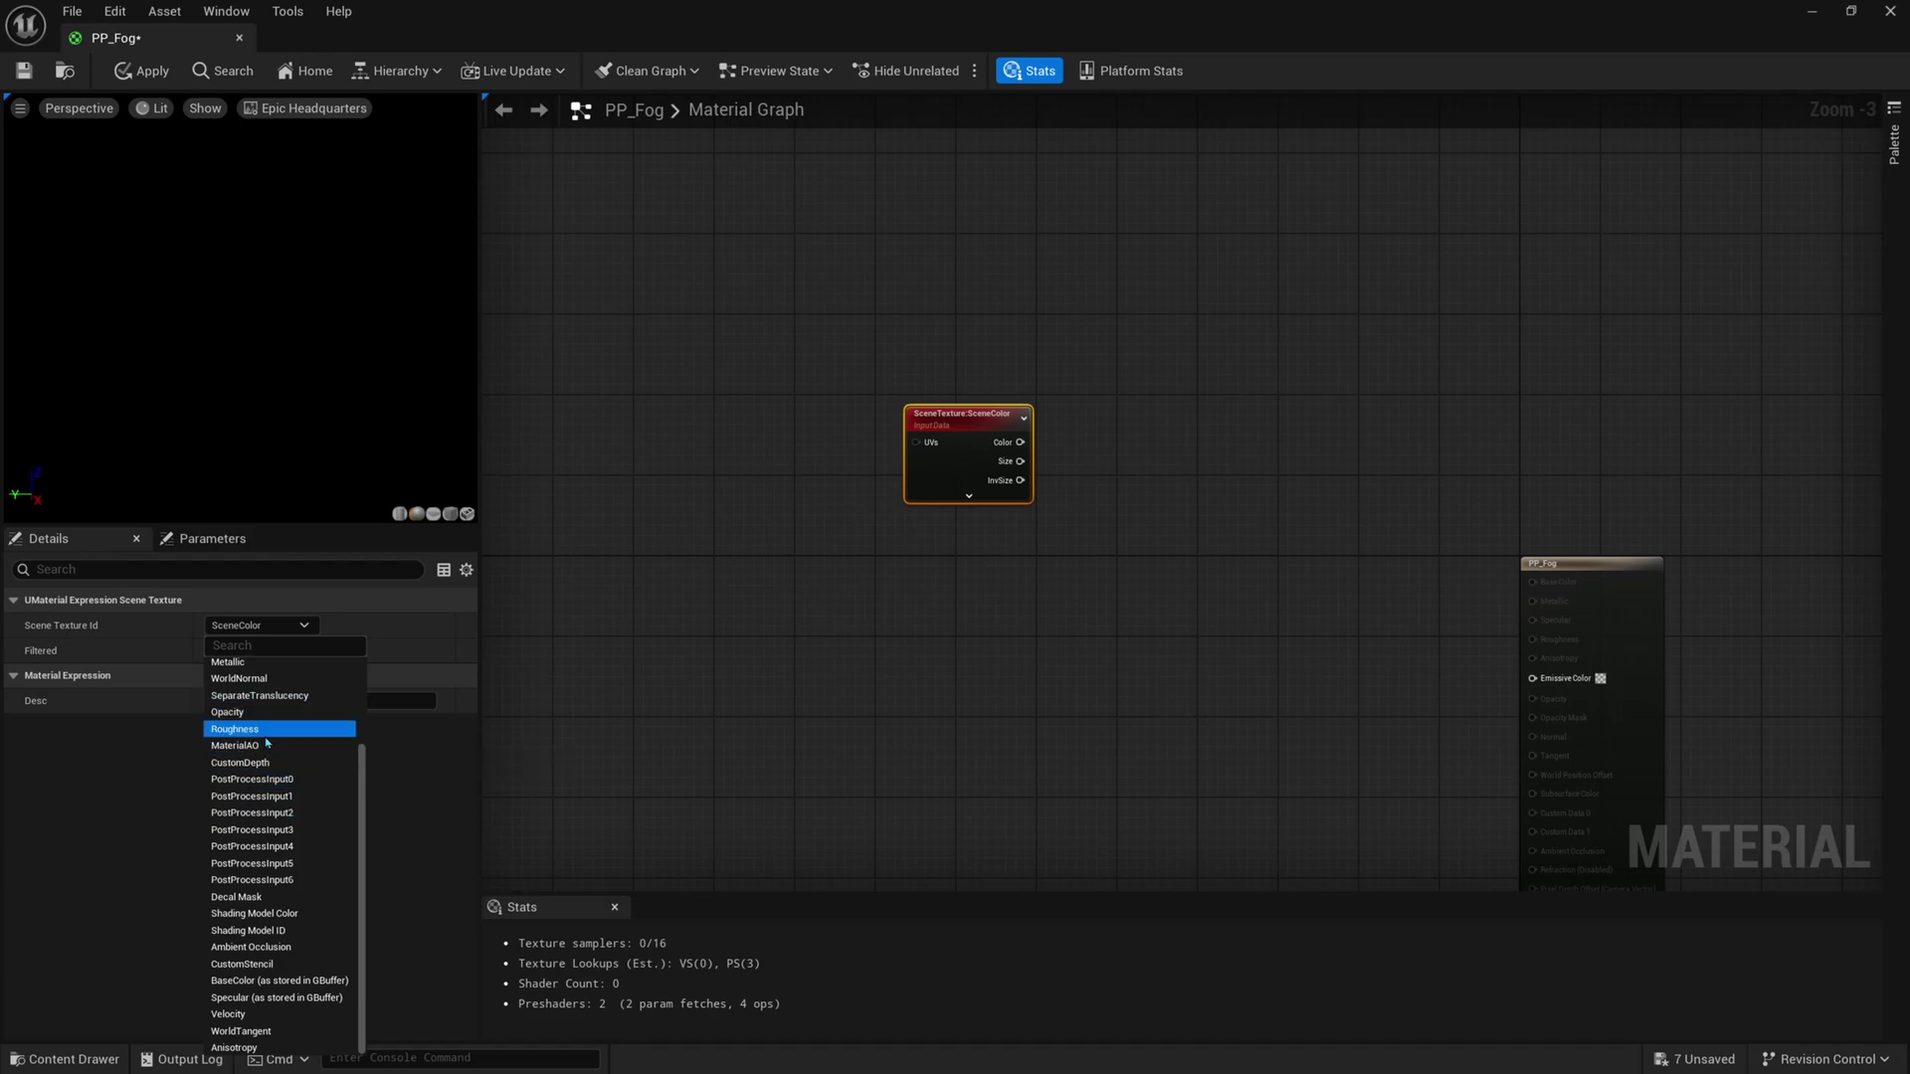
{"action": "scroll", "coordinate": [259, 746], "scroll_direction": "up", "scroll_amount": 1}
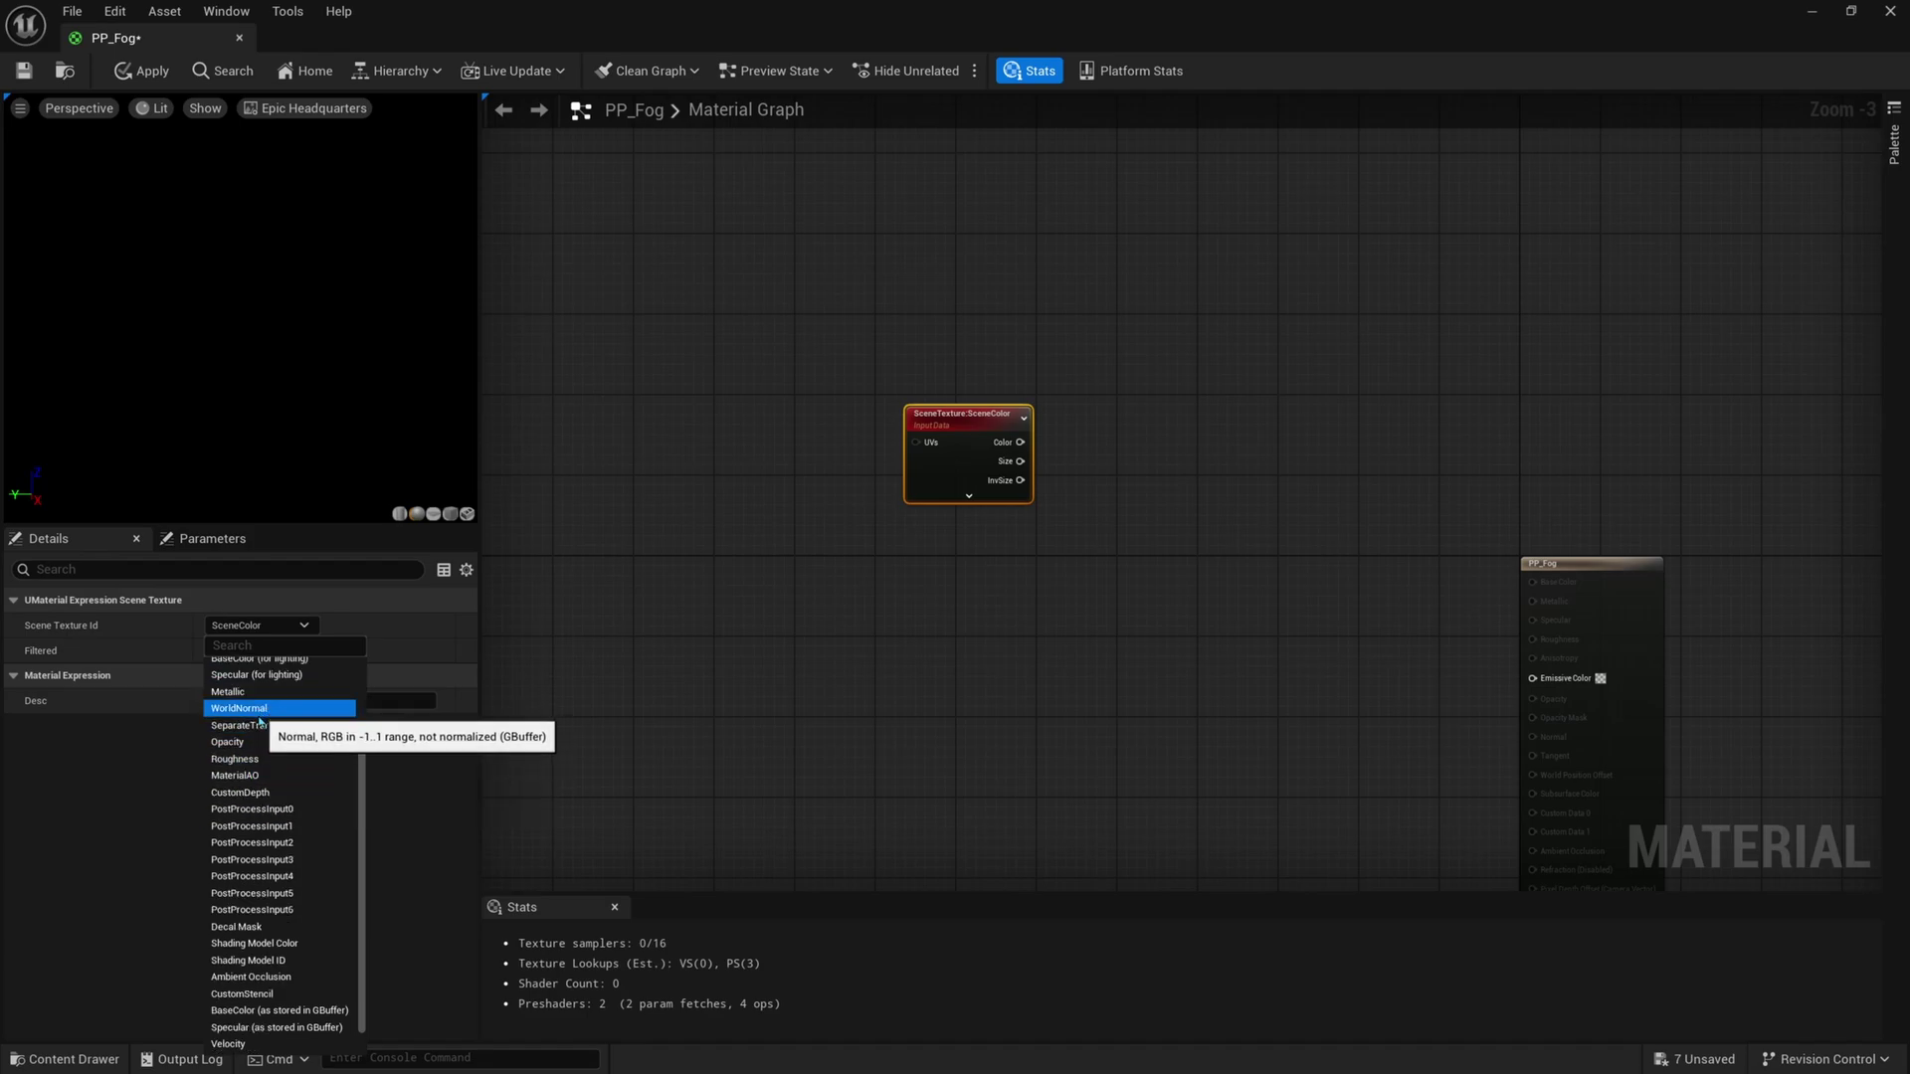
{"action": "left_click", "coordinate": [282, 809]}
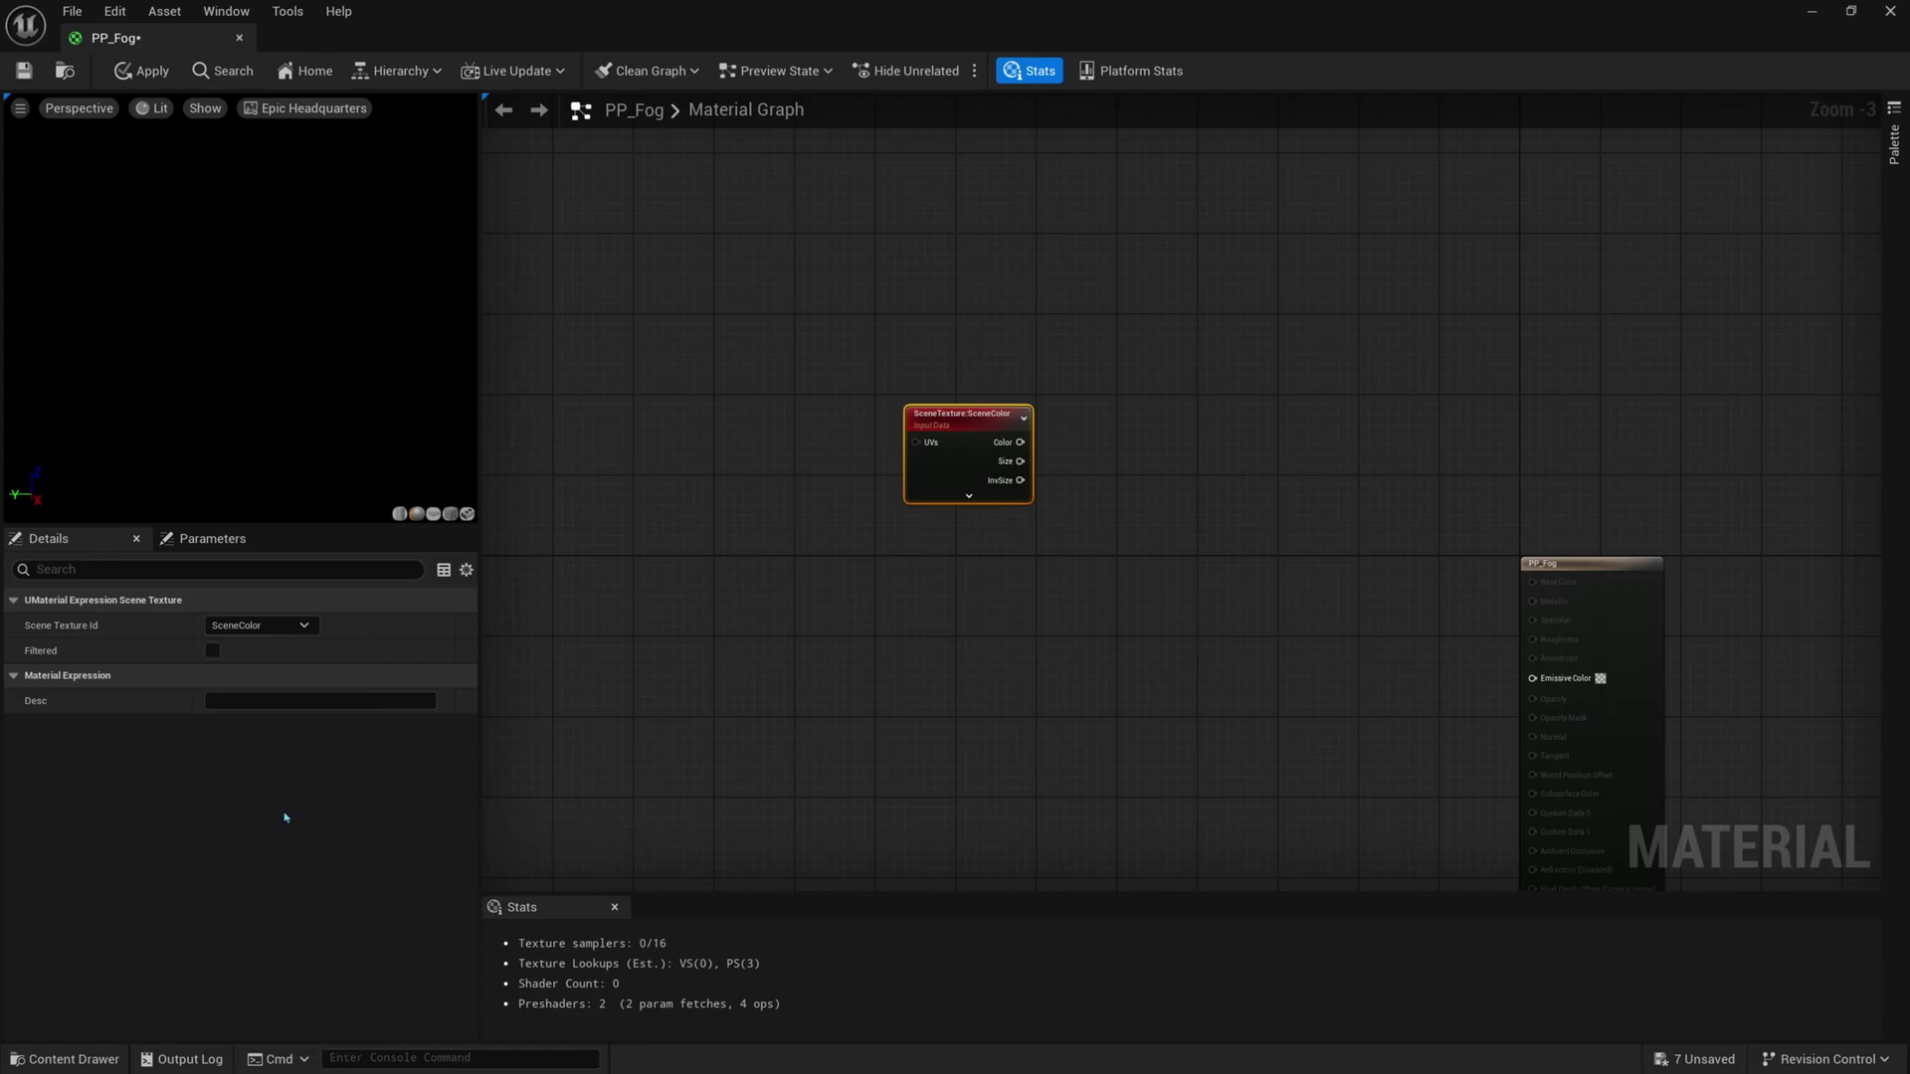
{"action": "double_click", "coordinate": [670, 38]}
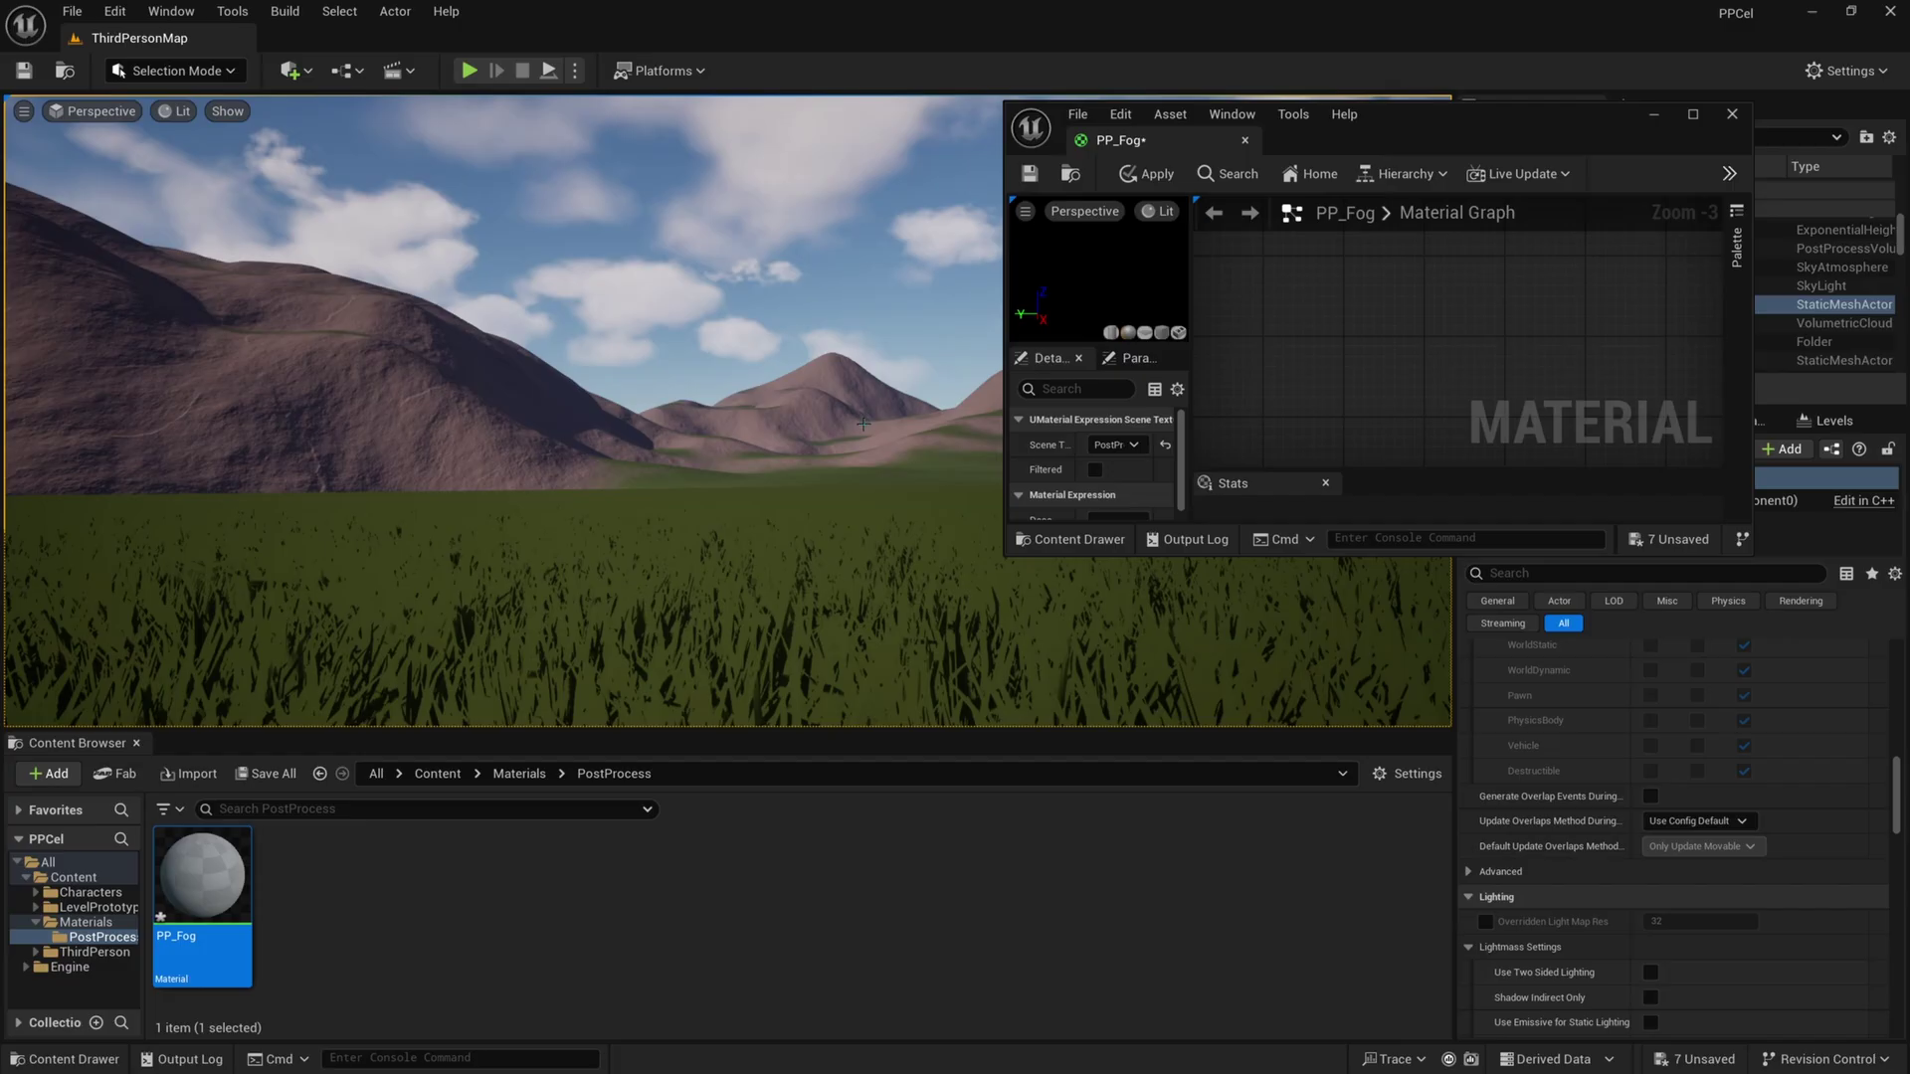
{"action": "double_click", "coordinate": [1439, 117]}
Add a ComponentMask node fed by the Color output of the PostProcessInput0 scene texture
{"action": "left_click_drag", "start_coordinate": [1048, 442], "coordinate": [1215, 569]}
{"action": "right_click_drag", "start_coordinate": [1216, 569], "coordinate": [1113, 555]}
{"action": "left_click_drag", "start_coordinate": [912, 464], "coordinate": [911, 385]}
{"action": "type", "text": "comp"}
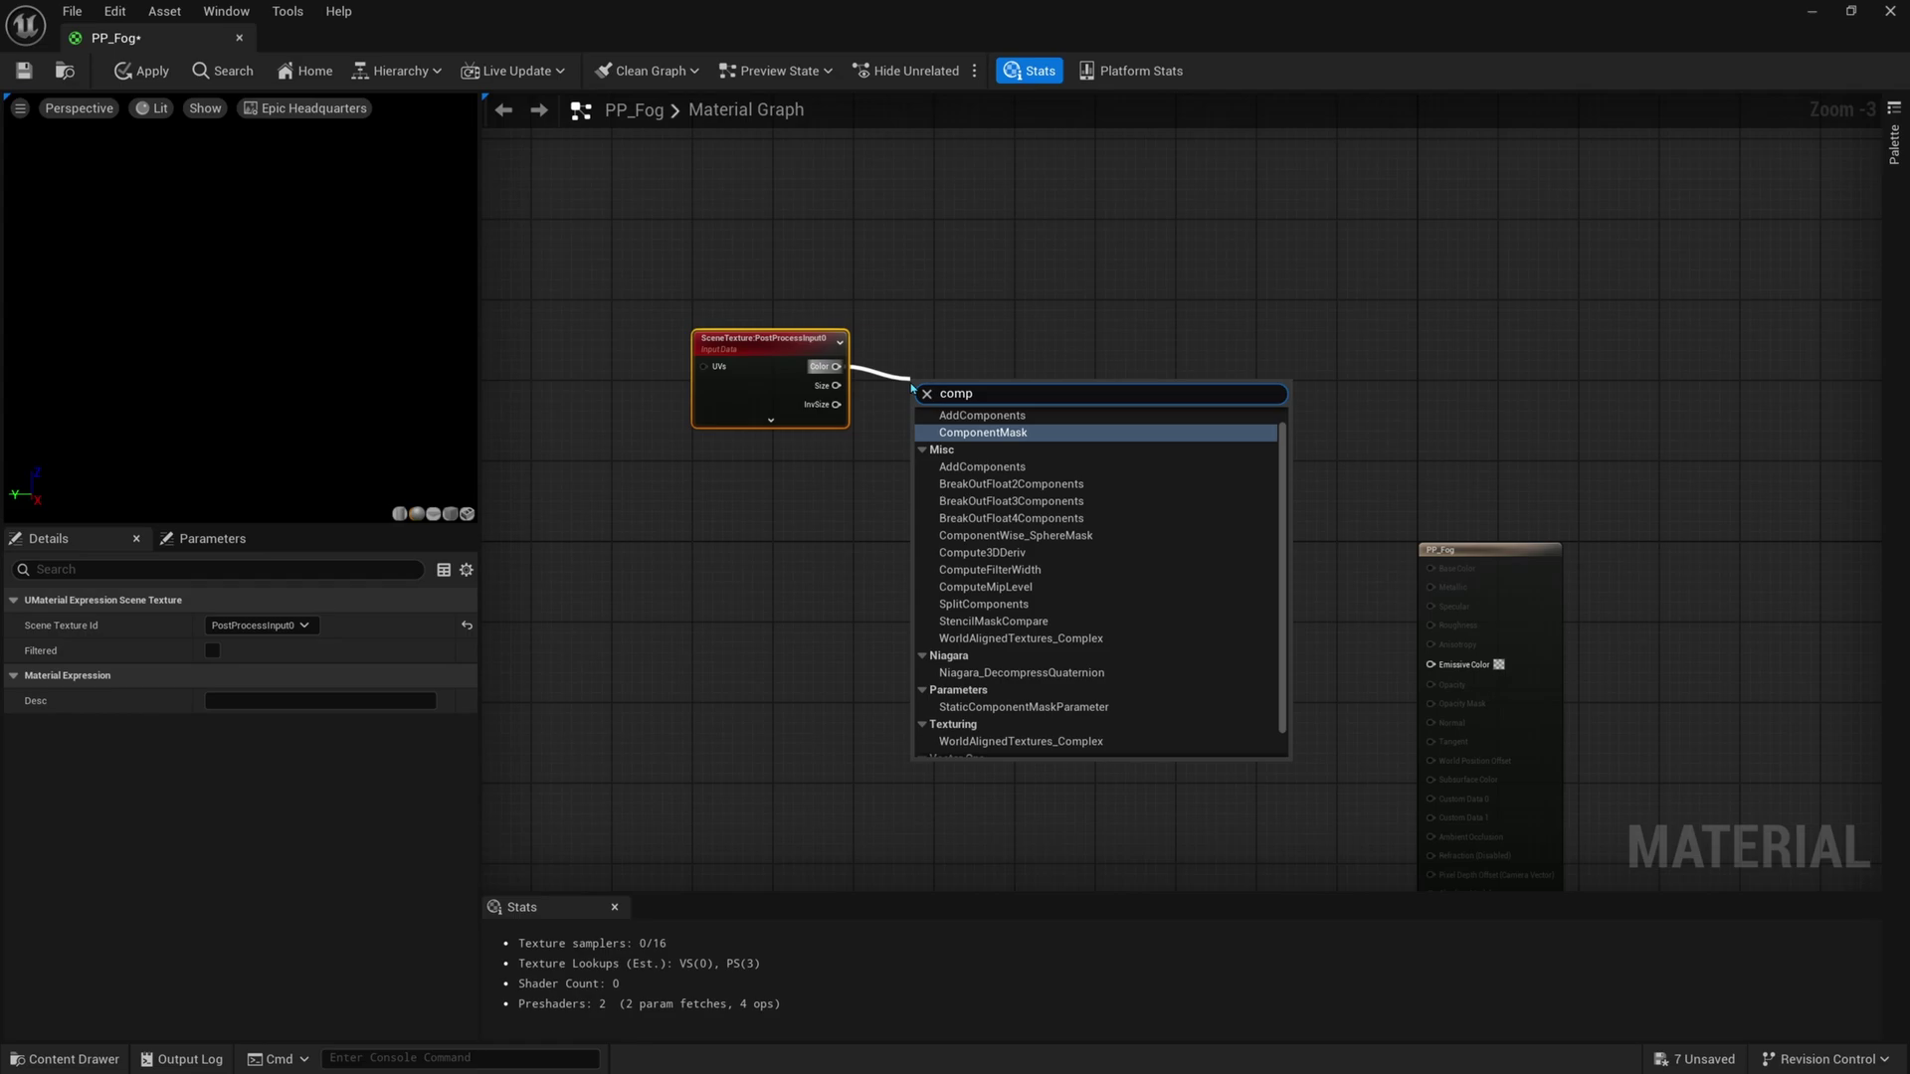
{"action": "left_click", "coordinate": [980, 432]}
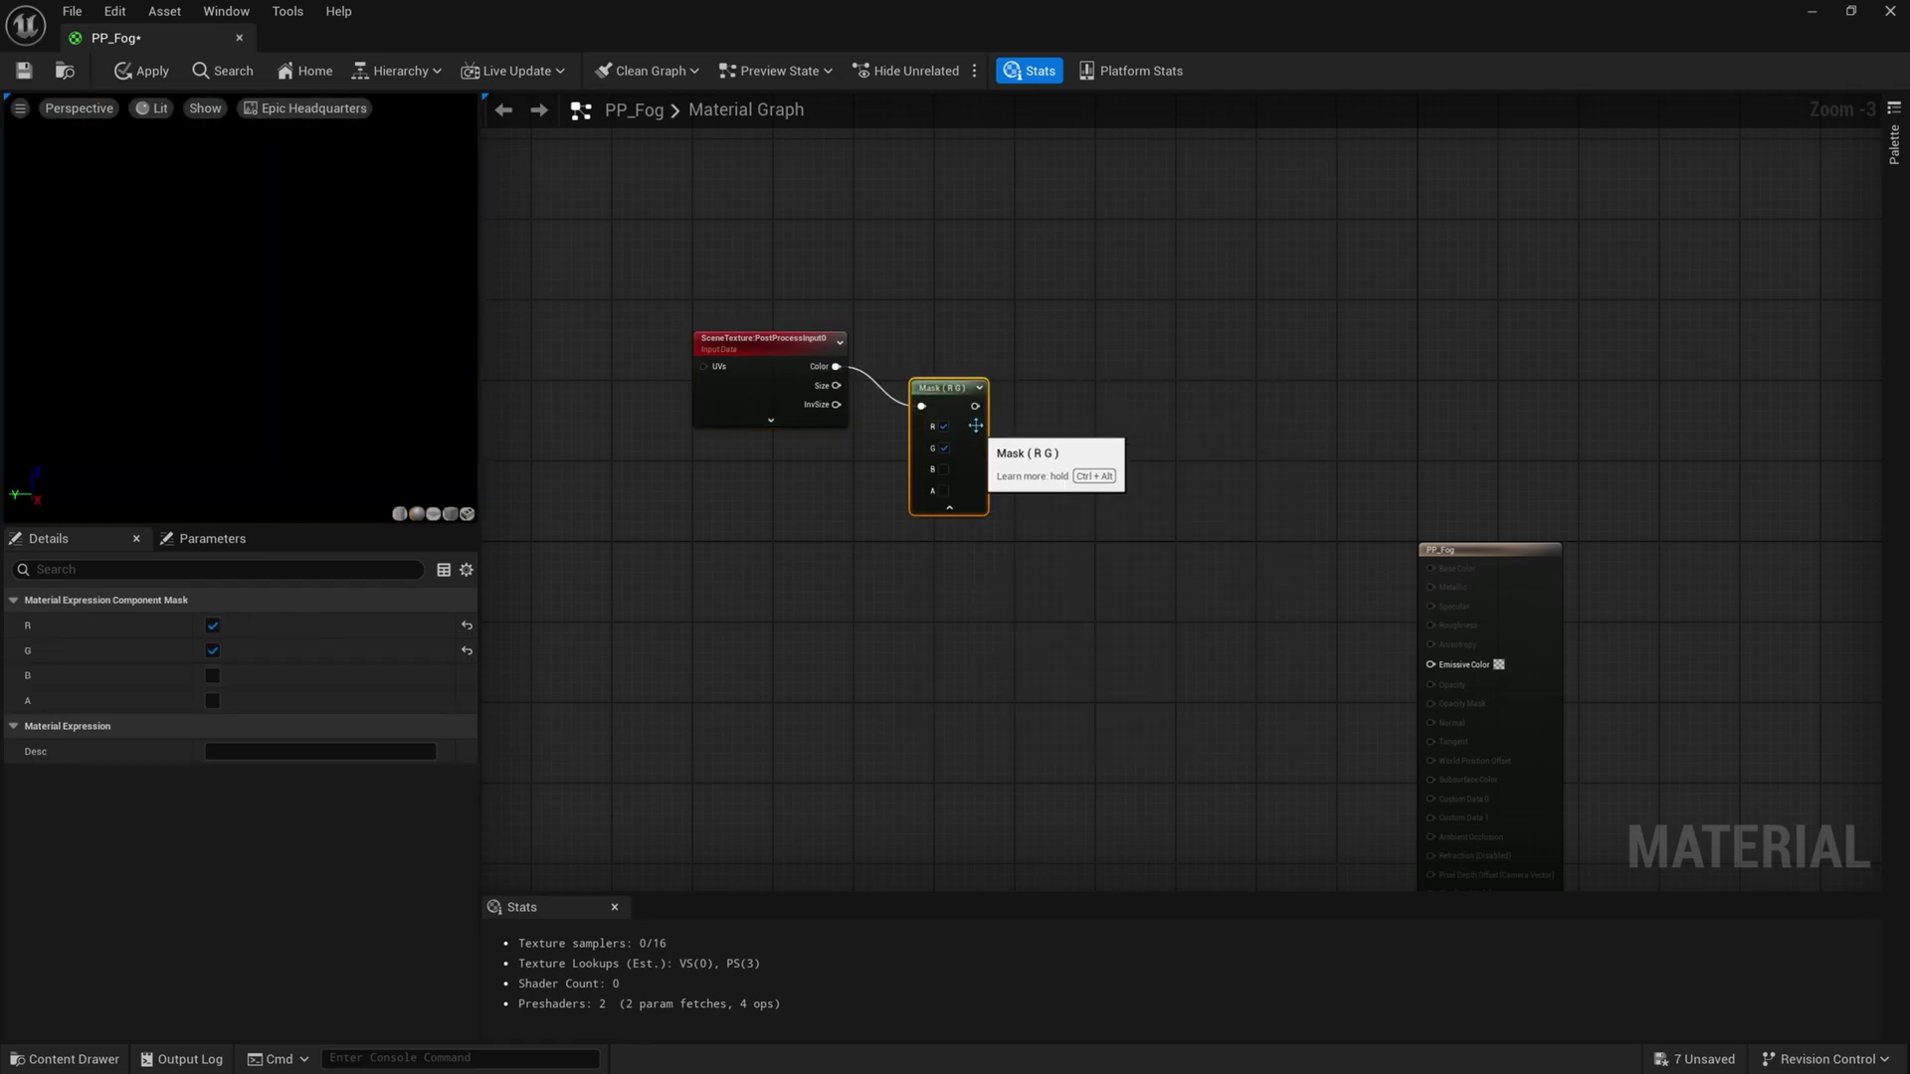
Enable the B channel on the component mask, align it with the SceneTexture node and collapse its channel options
{"action": "left_click_drag", "start_coordinate": [974, 426], "coordinate": [969, 387]}
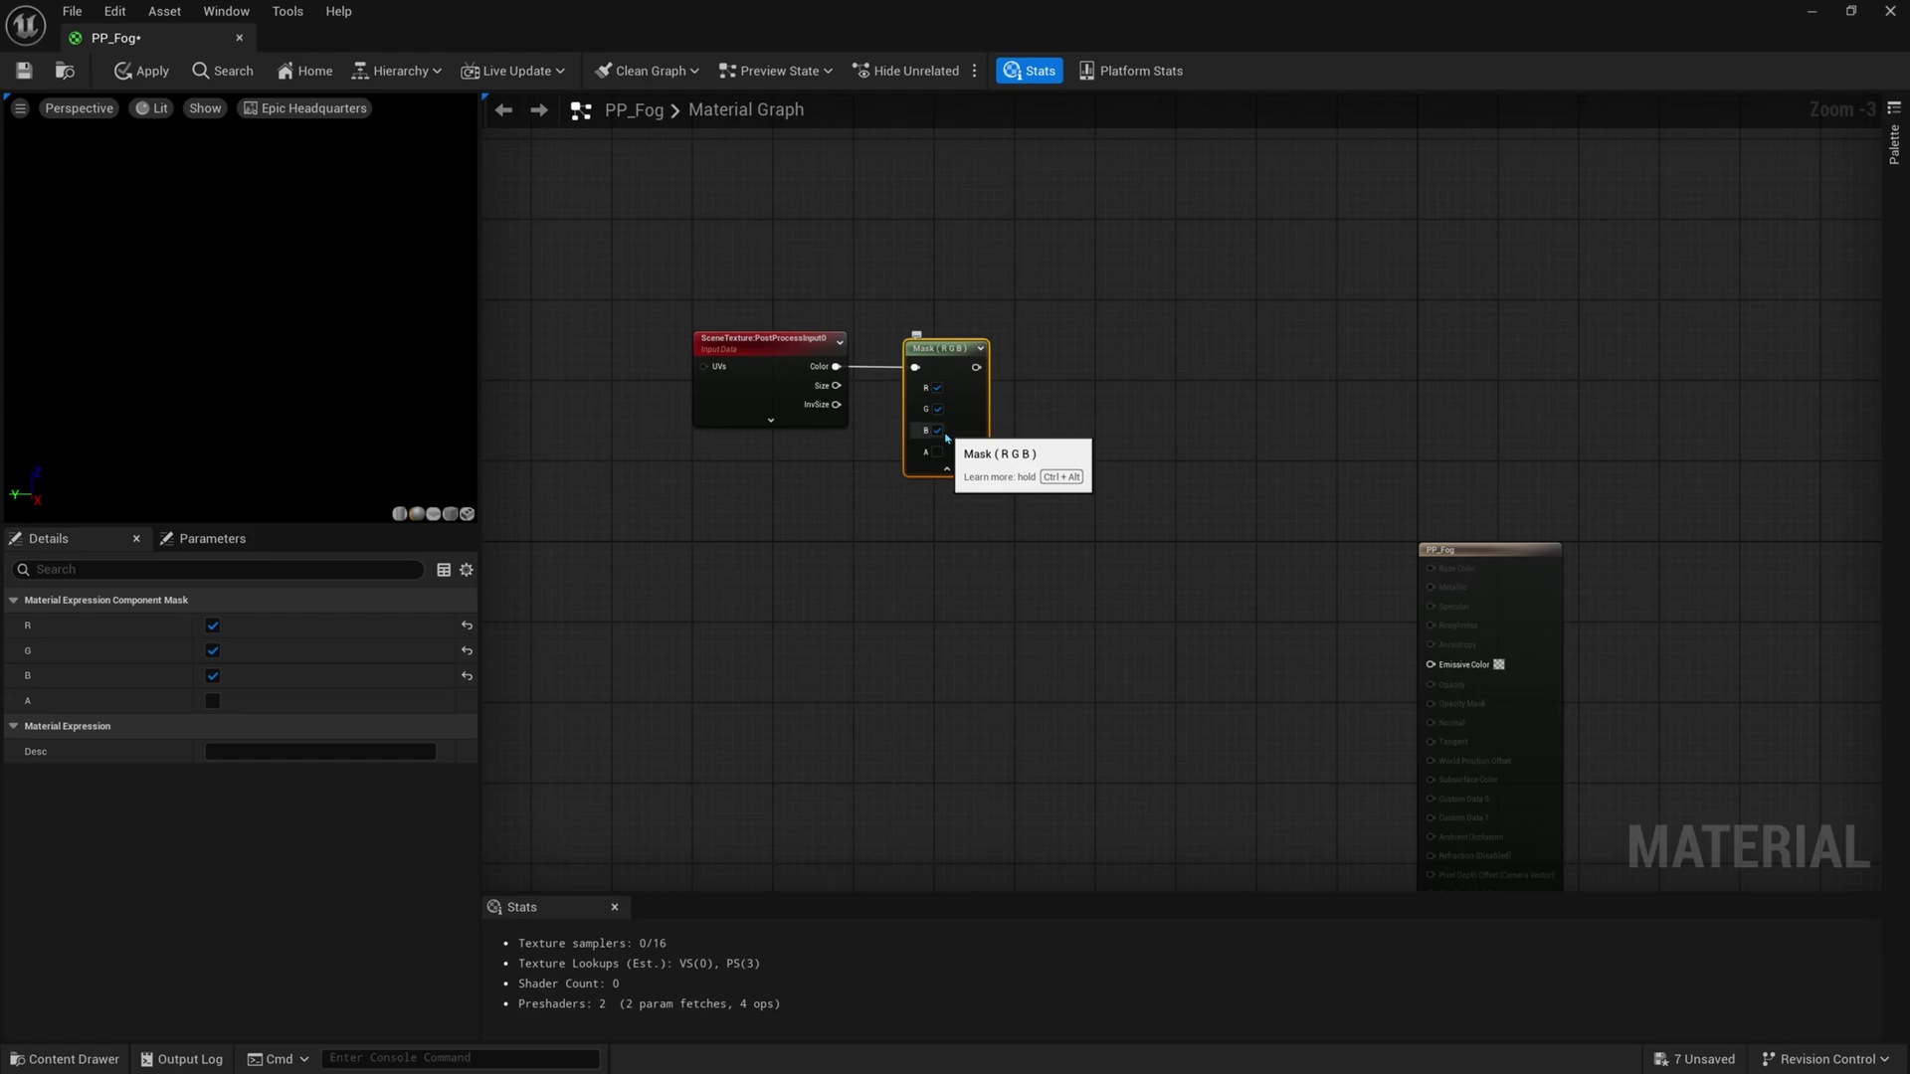
{"action": "left_click", "coordinate": [938, 431]}
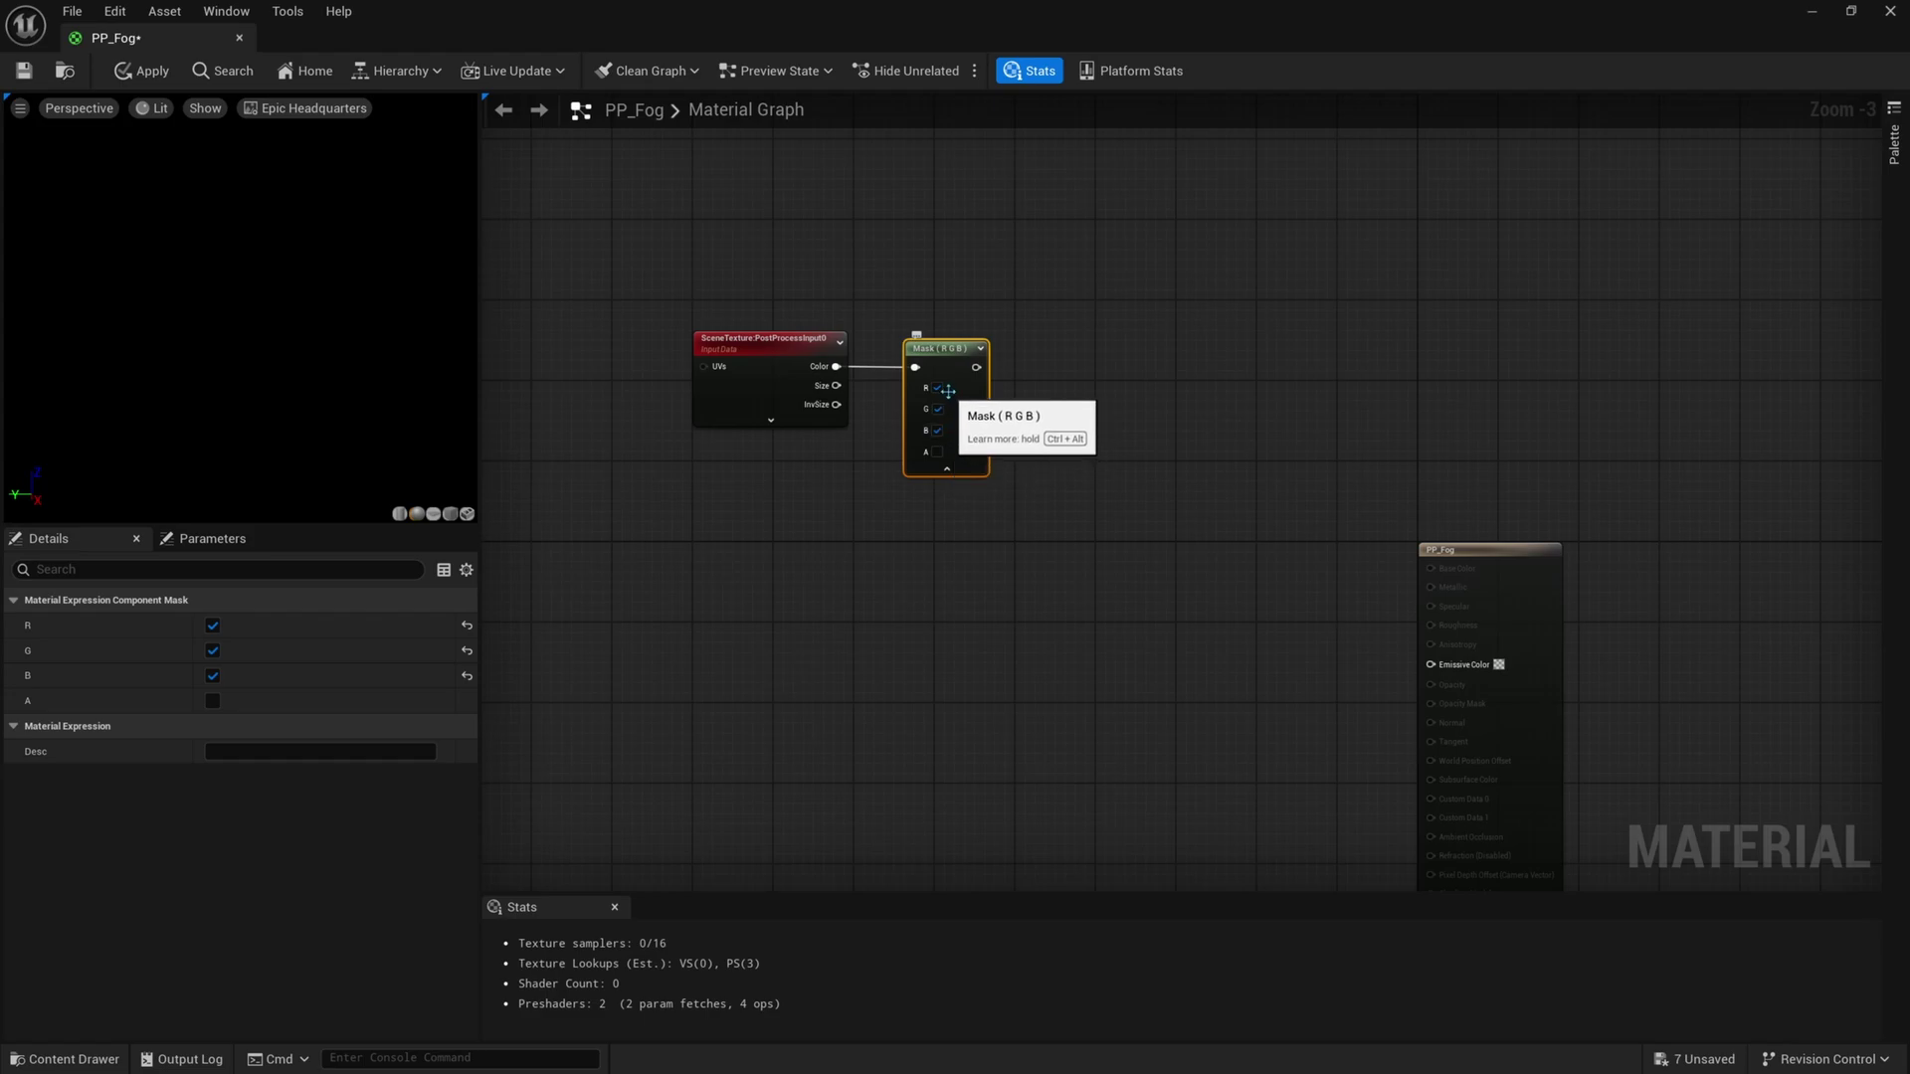
{"action": "left_click", "coordinate": [960, 471]}
{"action": "right_click_drag", "start_coordinate": [963, 471], "coordinate": [998, 531]}
{"action": "left_click_drag", "start_coordinate": [1026, 507], "coordinate": [686, 450]}
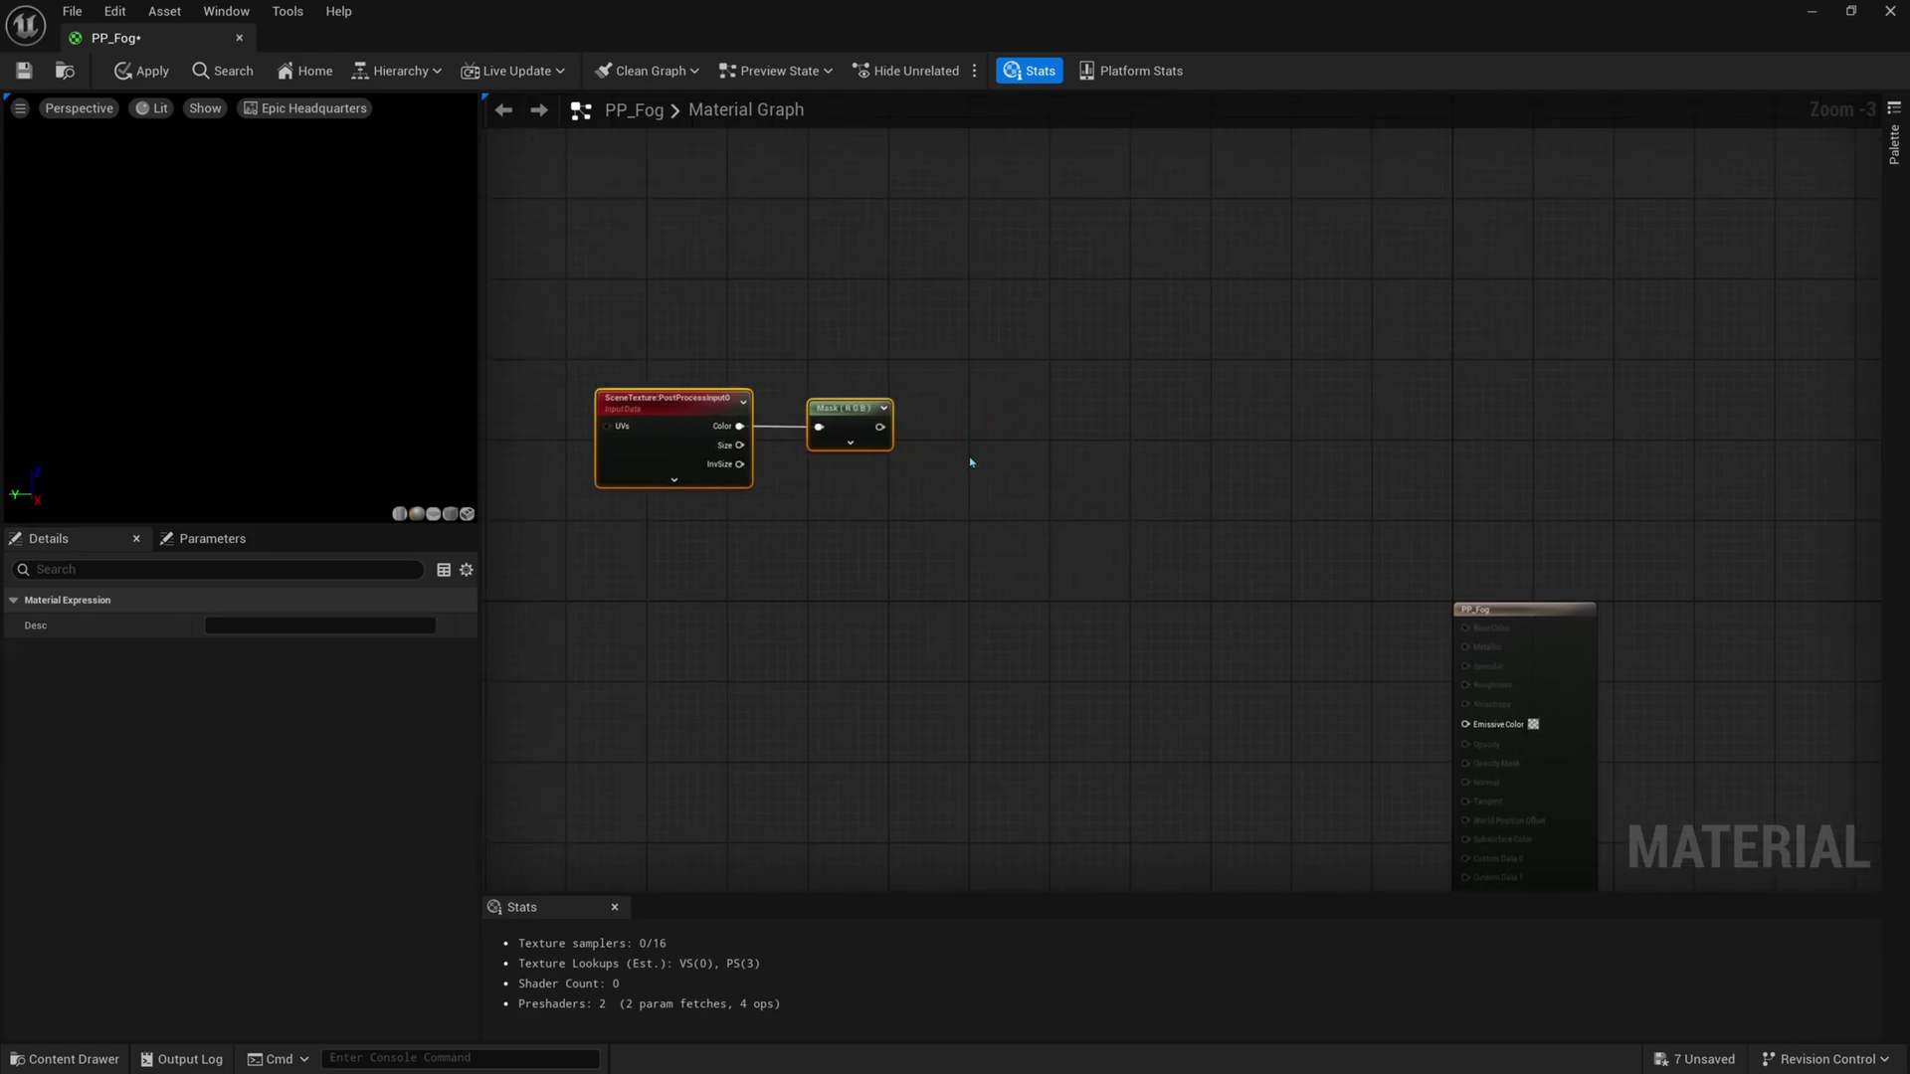
Add a Lerp node between the mask and the PP_Fog output, and connect the RGB mask to its A input
{"action": "left_click", "coordinate": [1089, 519]}
{"action": "right_click_drag", "start_coordinate": [905, 468], "coordinate": [938, 504]}
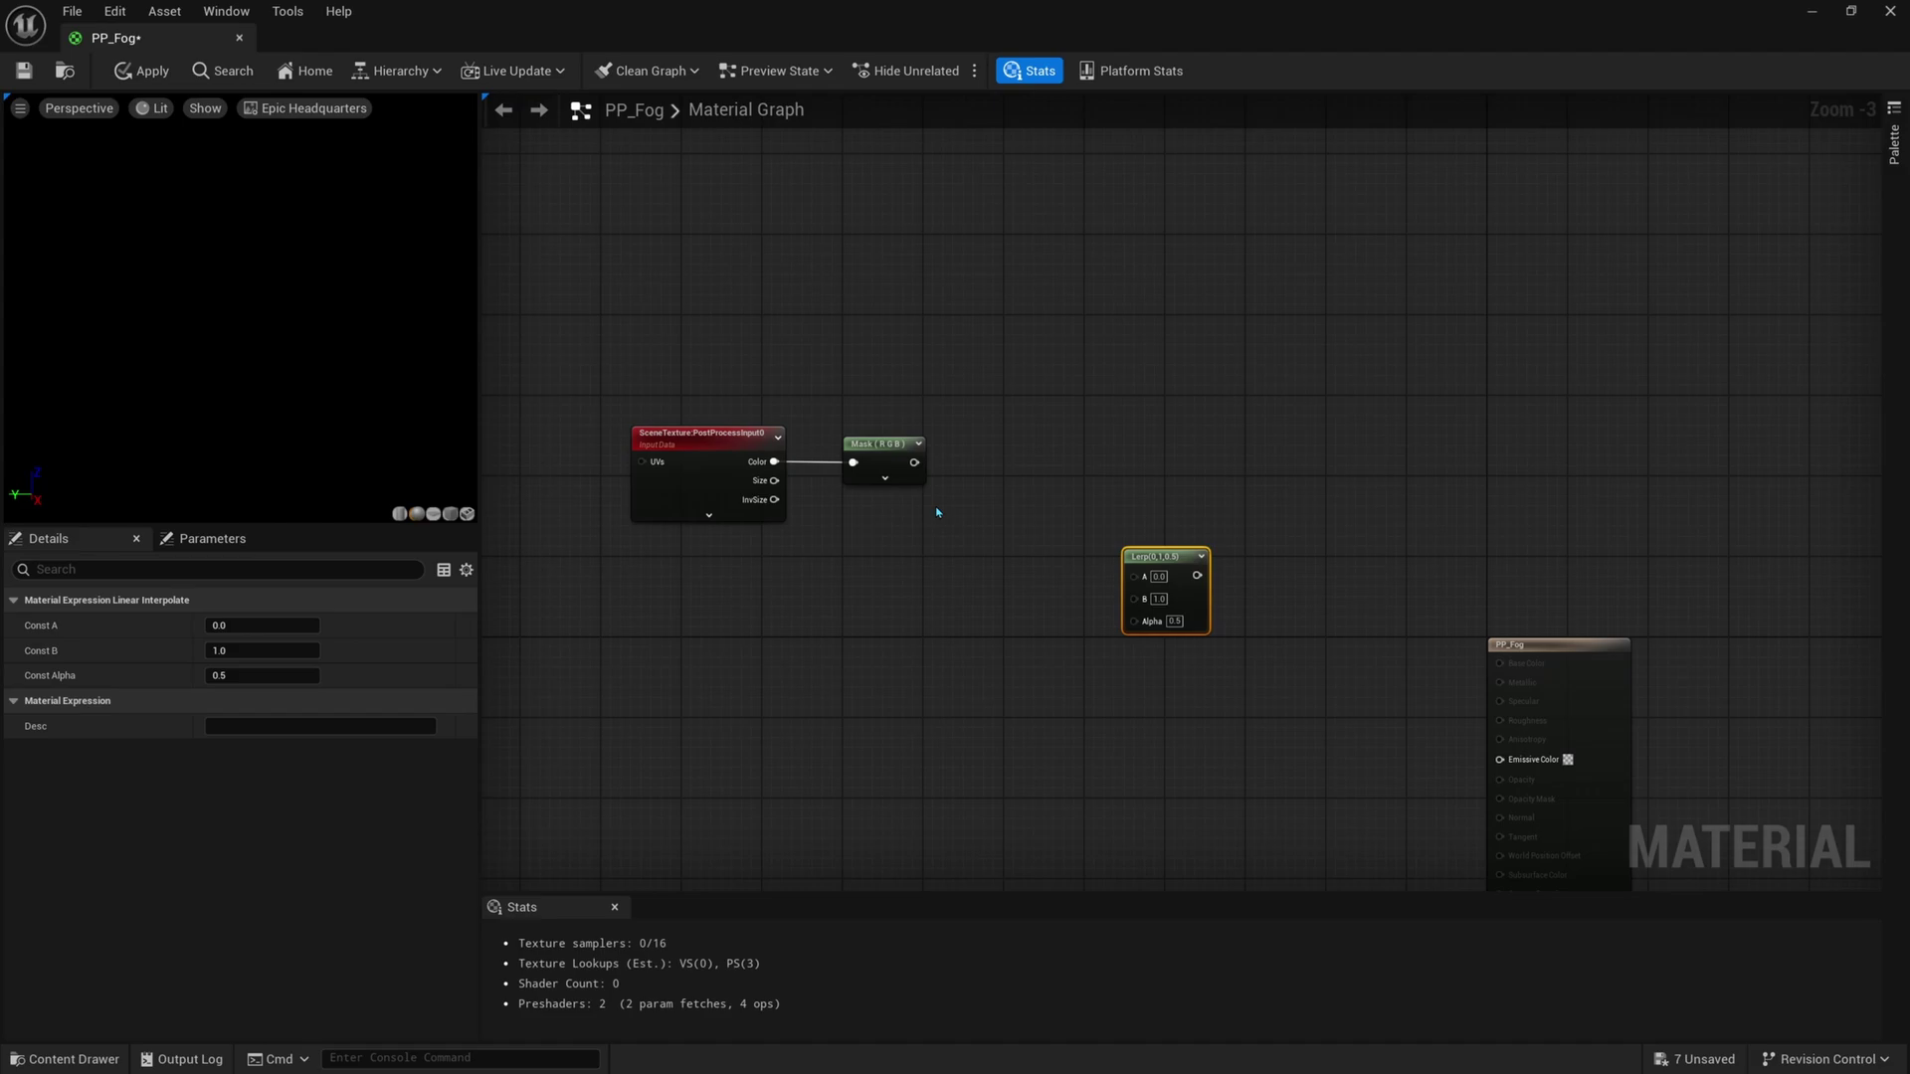
{"action": "left_click_drag", "start_coordinate": [914, 463], "coordinate": [1151, 576]}
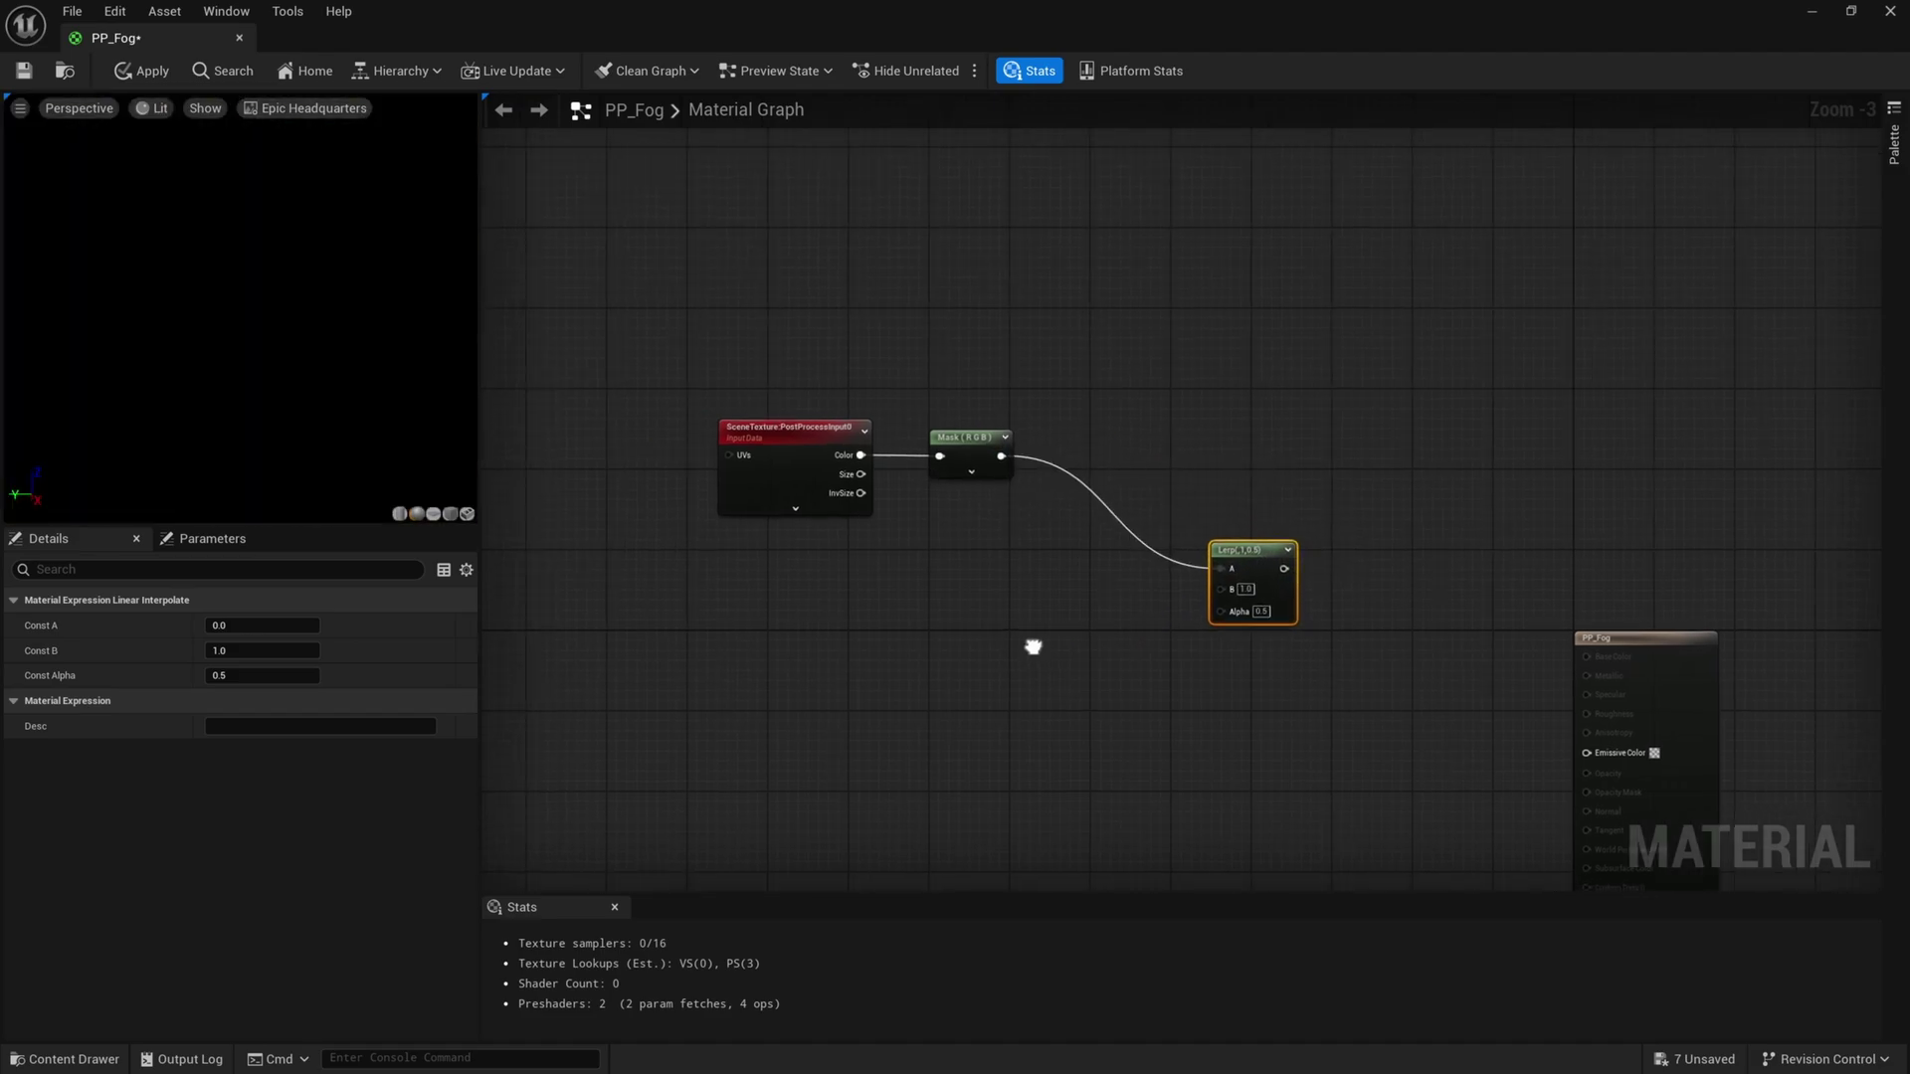
{"action": "right_click_drag", "start_coordinate": [1033, 647], "coordinate": [1117, 639]}
{"action": "left_click_drag", "start_coordinate": [1305, 605], "coordinate": [1015, 727]}
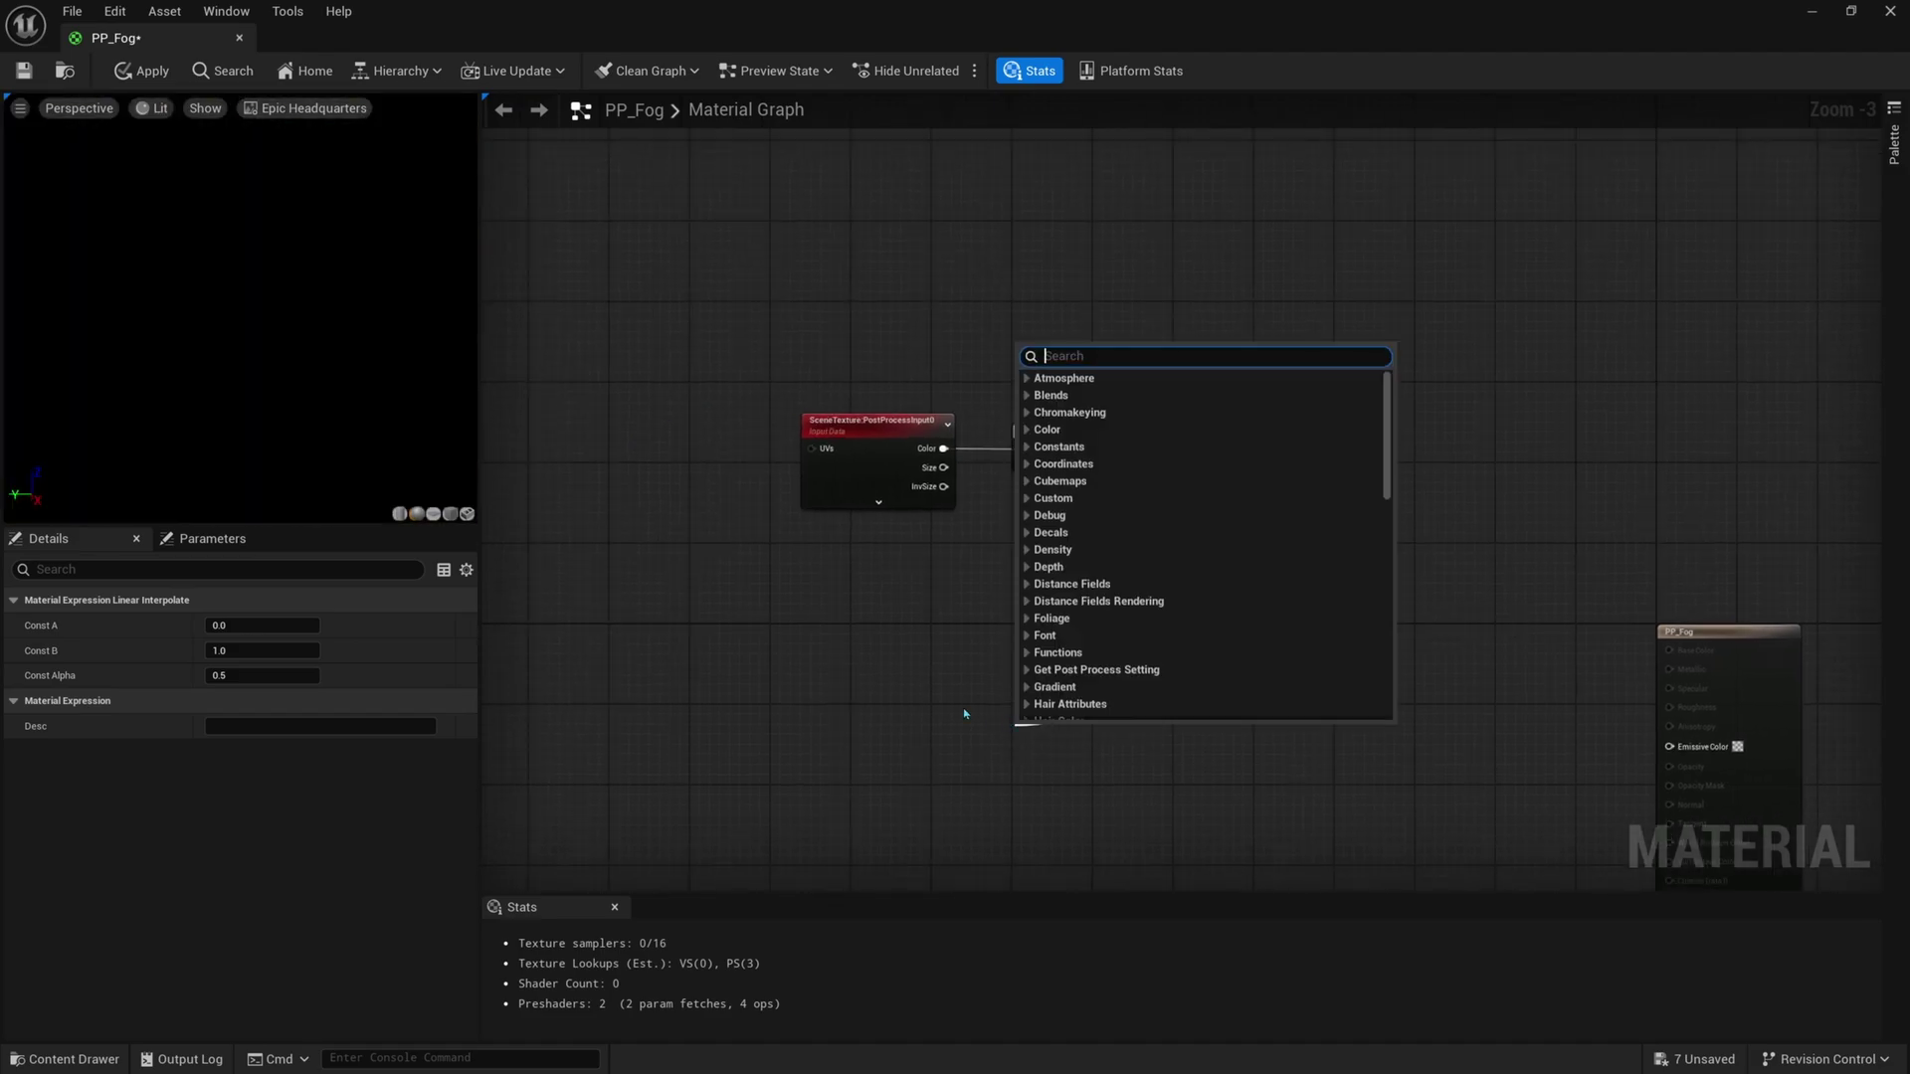
{"action": "right_click_drag", "start_coordinate": [824, 703], "coordinate": [998, 546]}
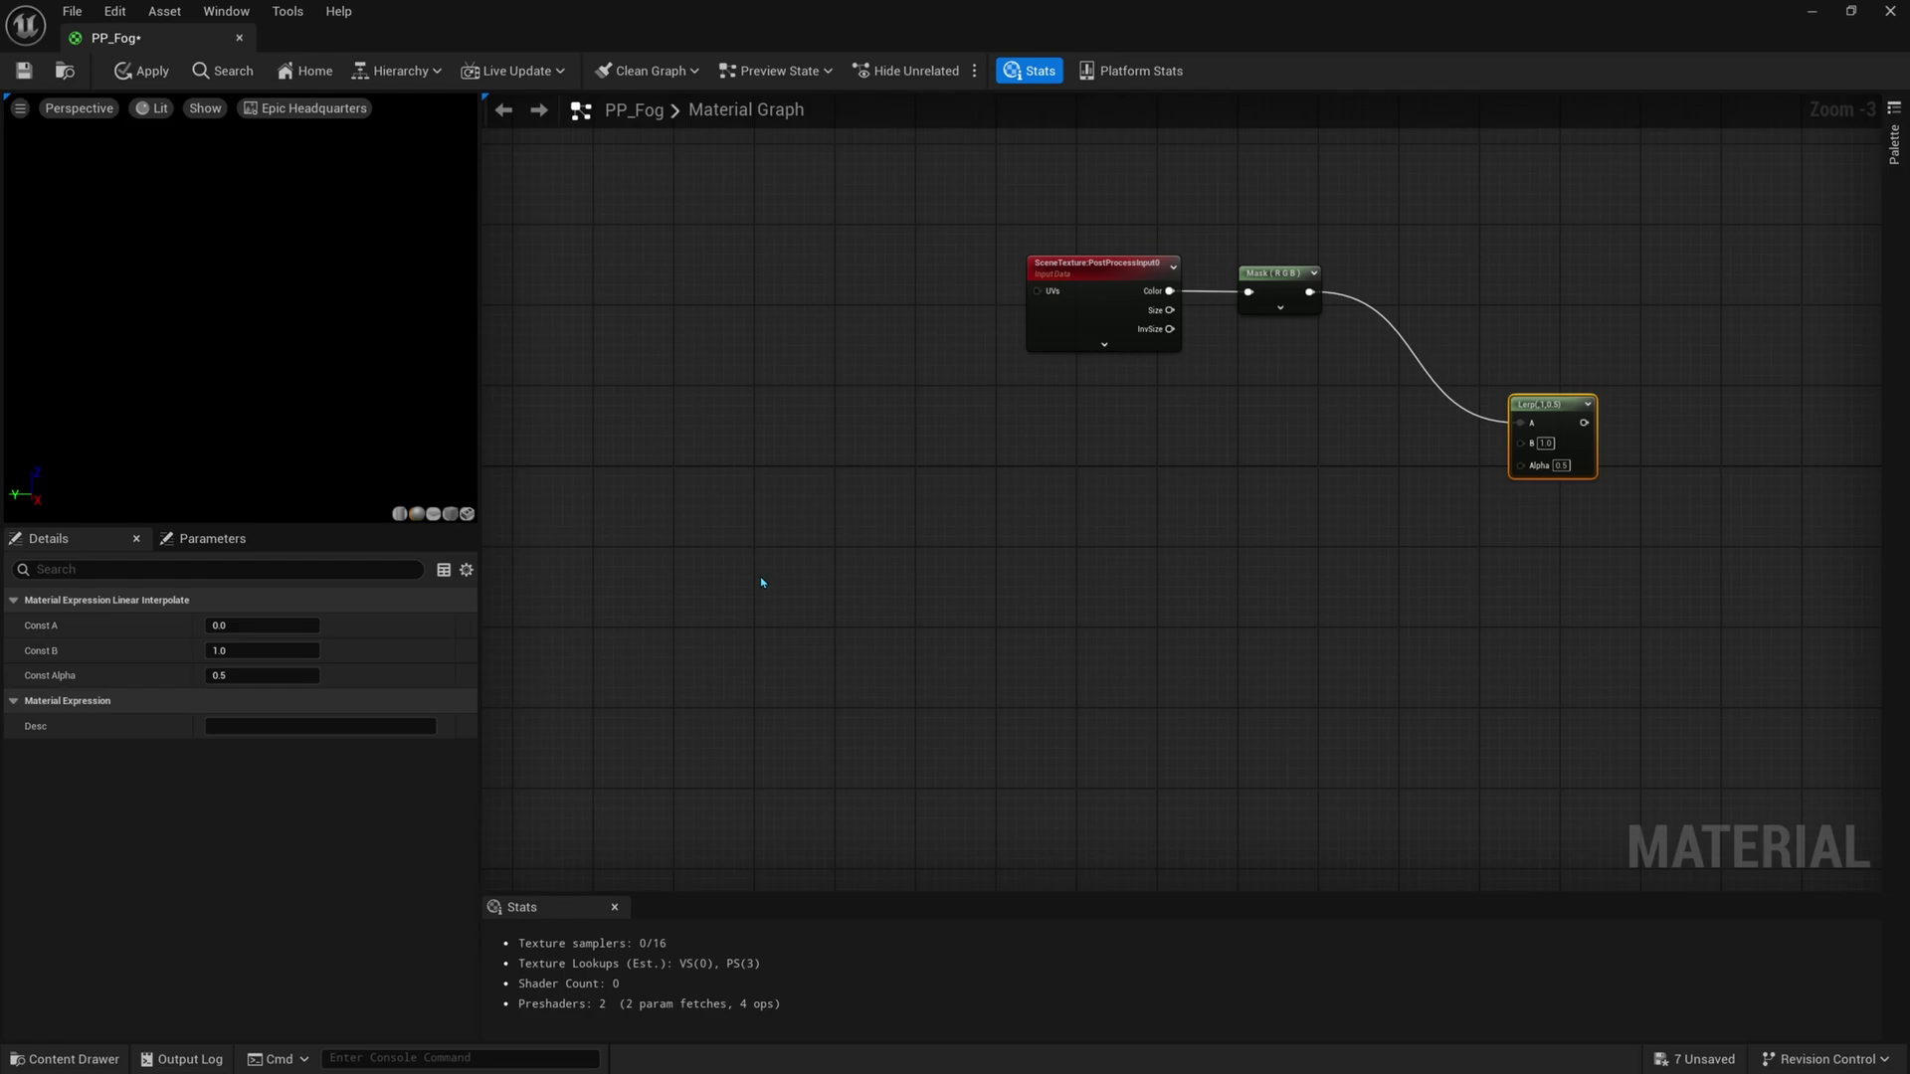
Add a Constant3Vector below the scene texture nodes and convert it to a parameter named Color A
{"action": "left_click", "coordinate": [714, 529]}
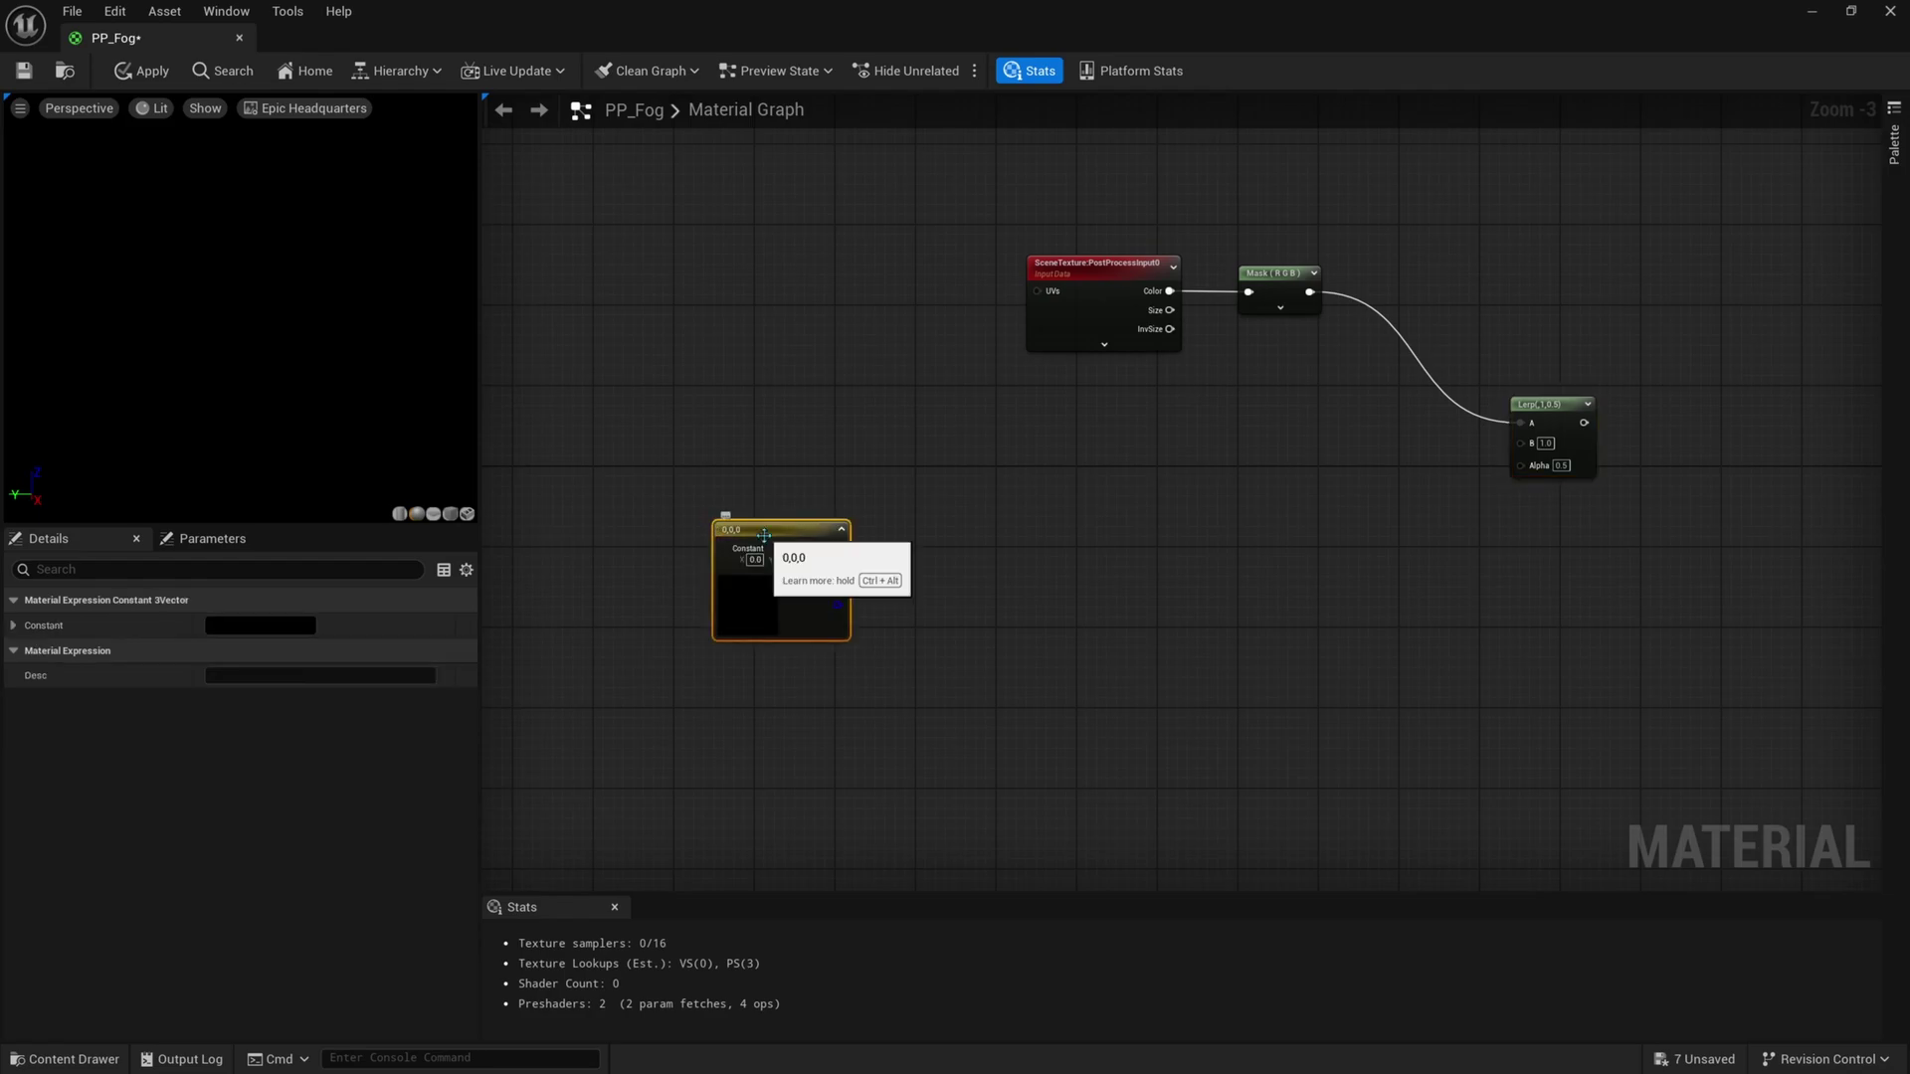
{"action": "right_click", "coordinate": [728, 525]}
{"action": "left_click", "coordinate": [872, 597]}
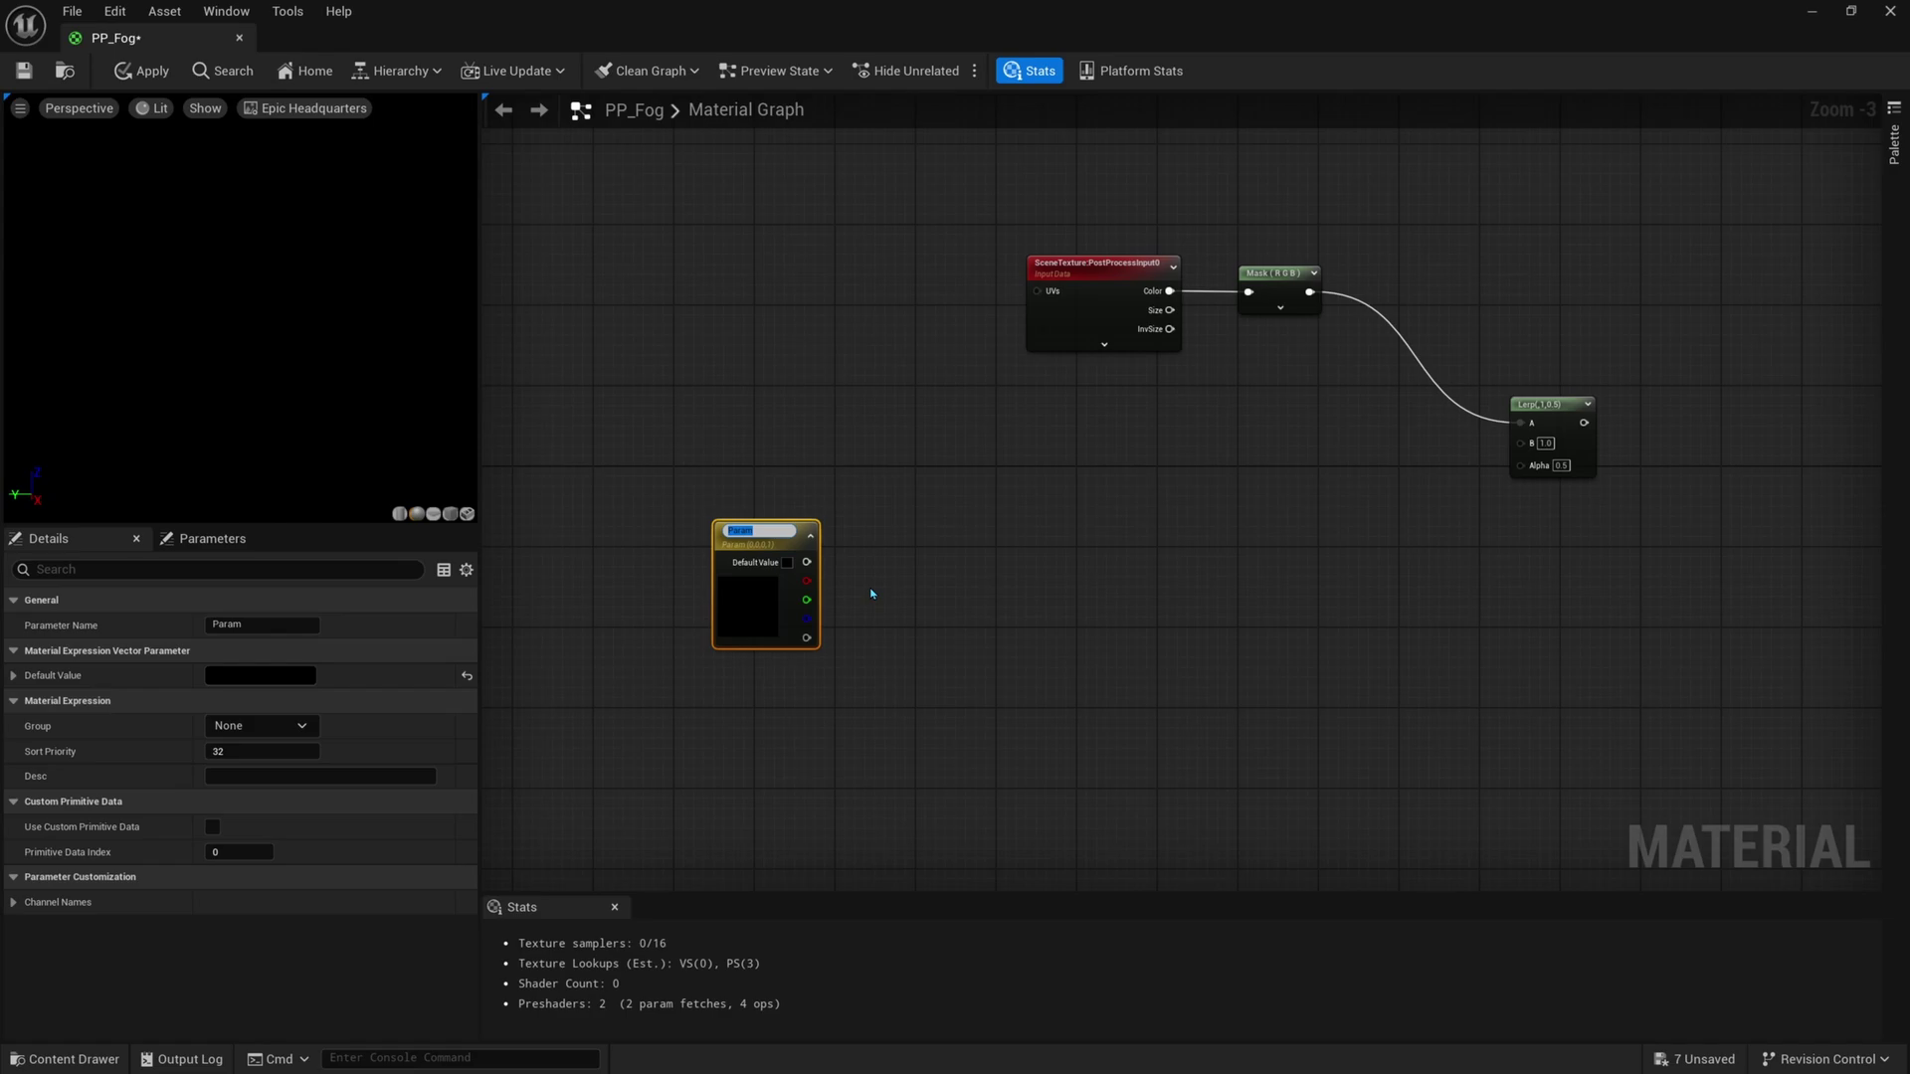
{"action": "type", "text": "Color A"}
{"action": "key", "text": "Return"}
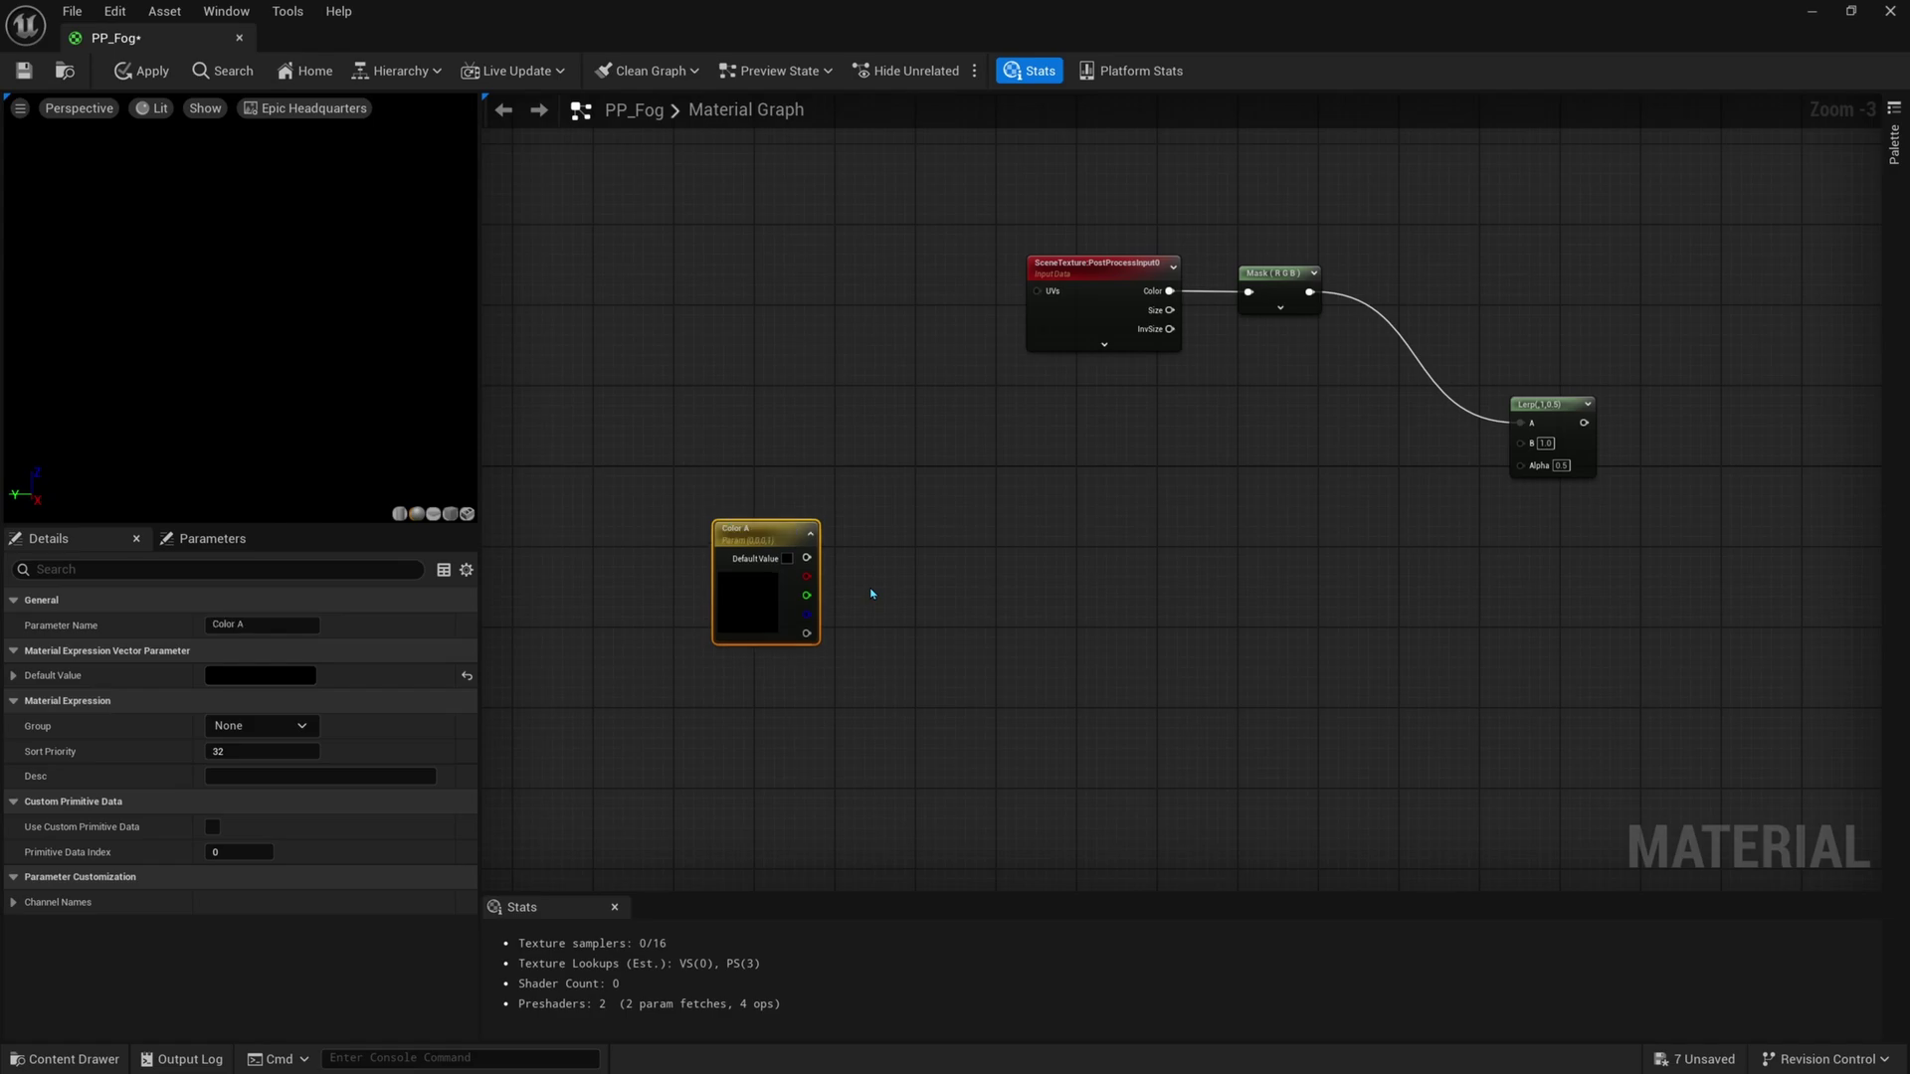
Set Color A's default value to white and assign the parameter to the Color group
{"action": "double_click", "coordinate": [776, 584]}
{"action": "left_click_drag", "start_coordinate": [1049, 686], "coordinate": [1049, 641]}
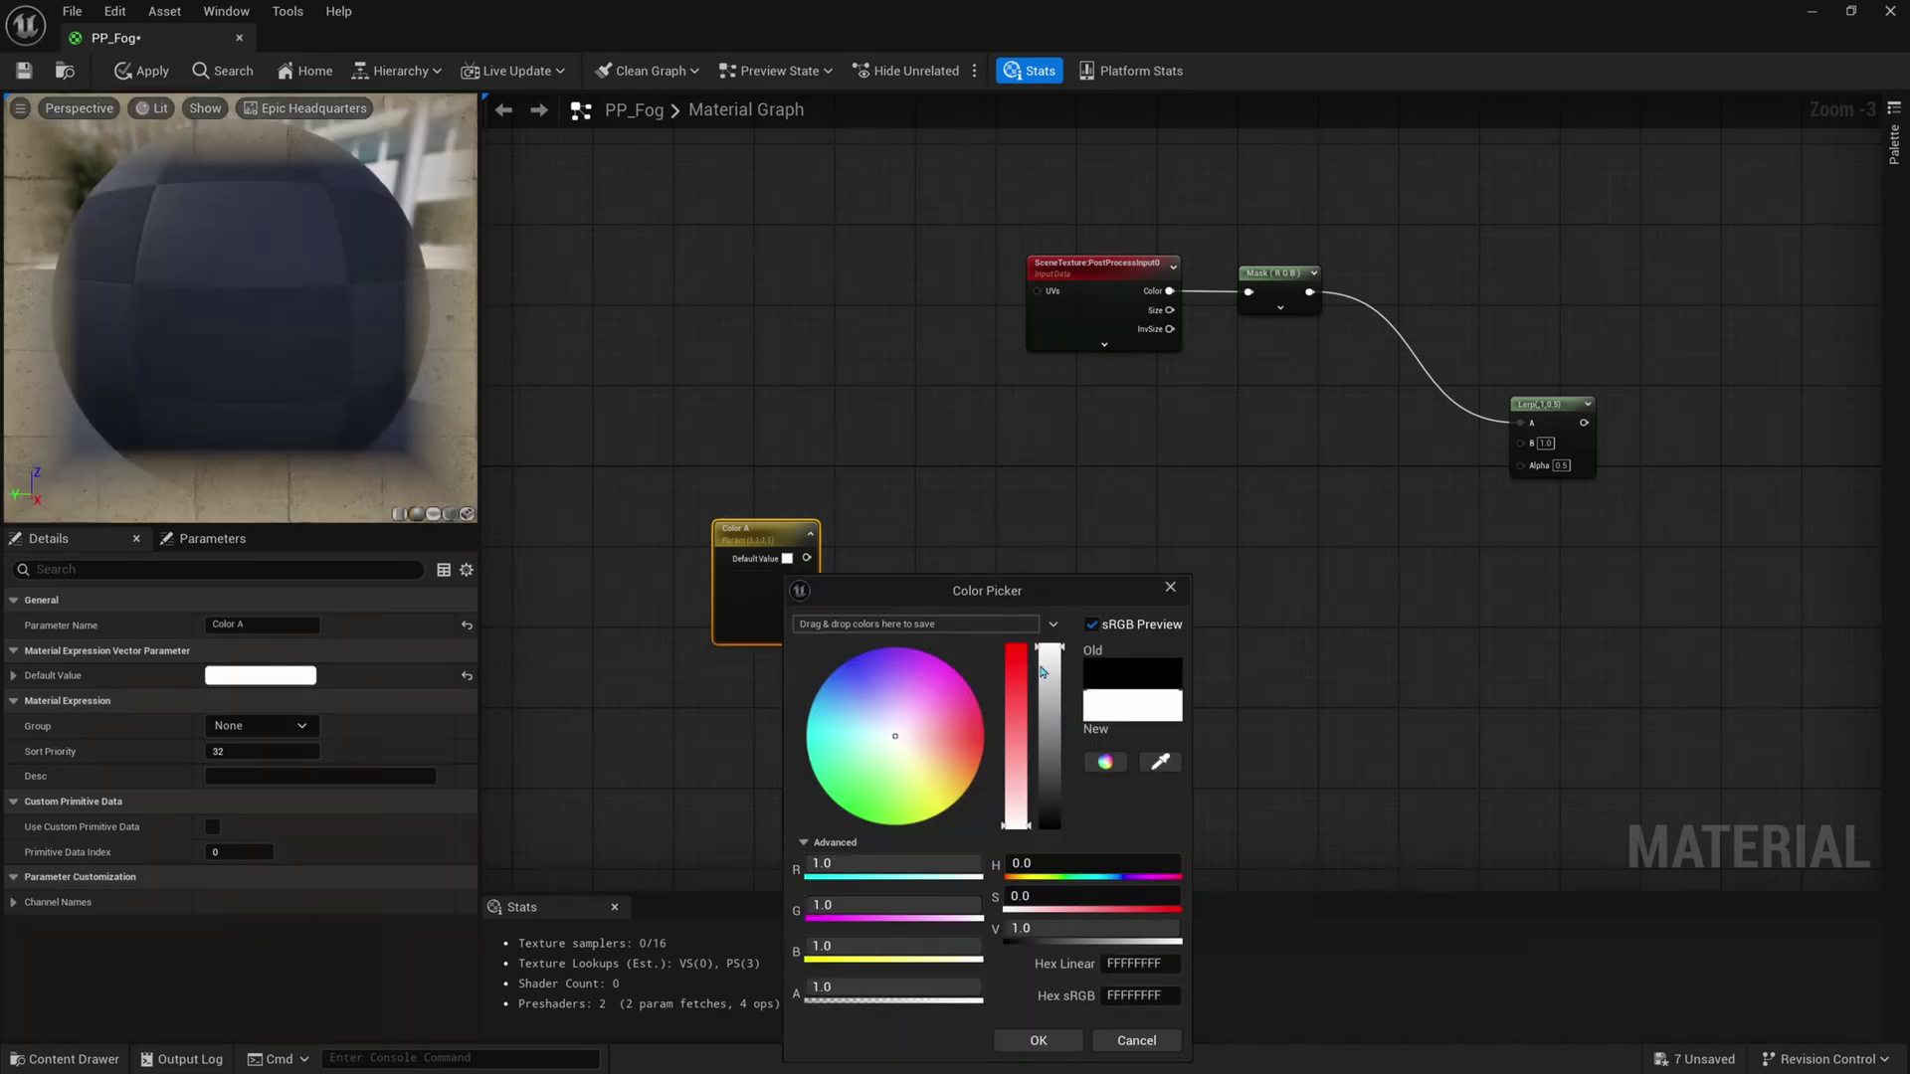
{"action": "left_click", "coordinate": [1038, 1040]}
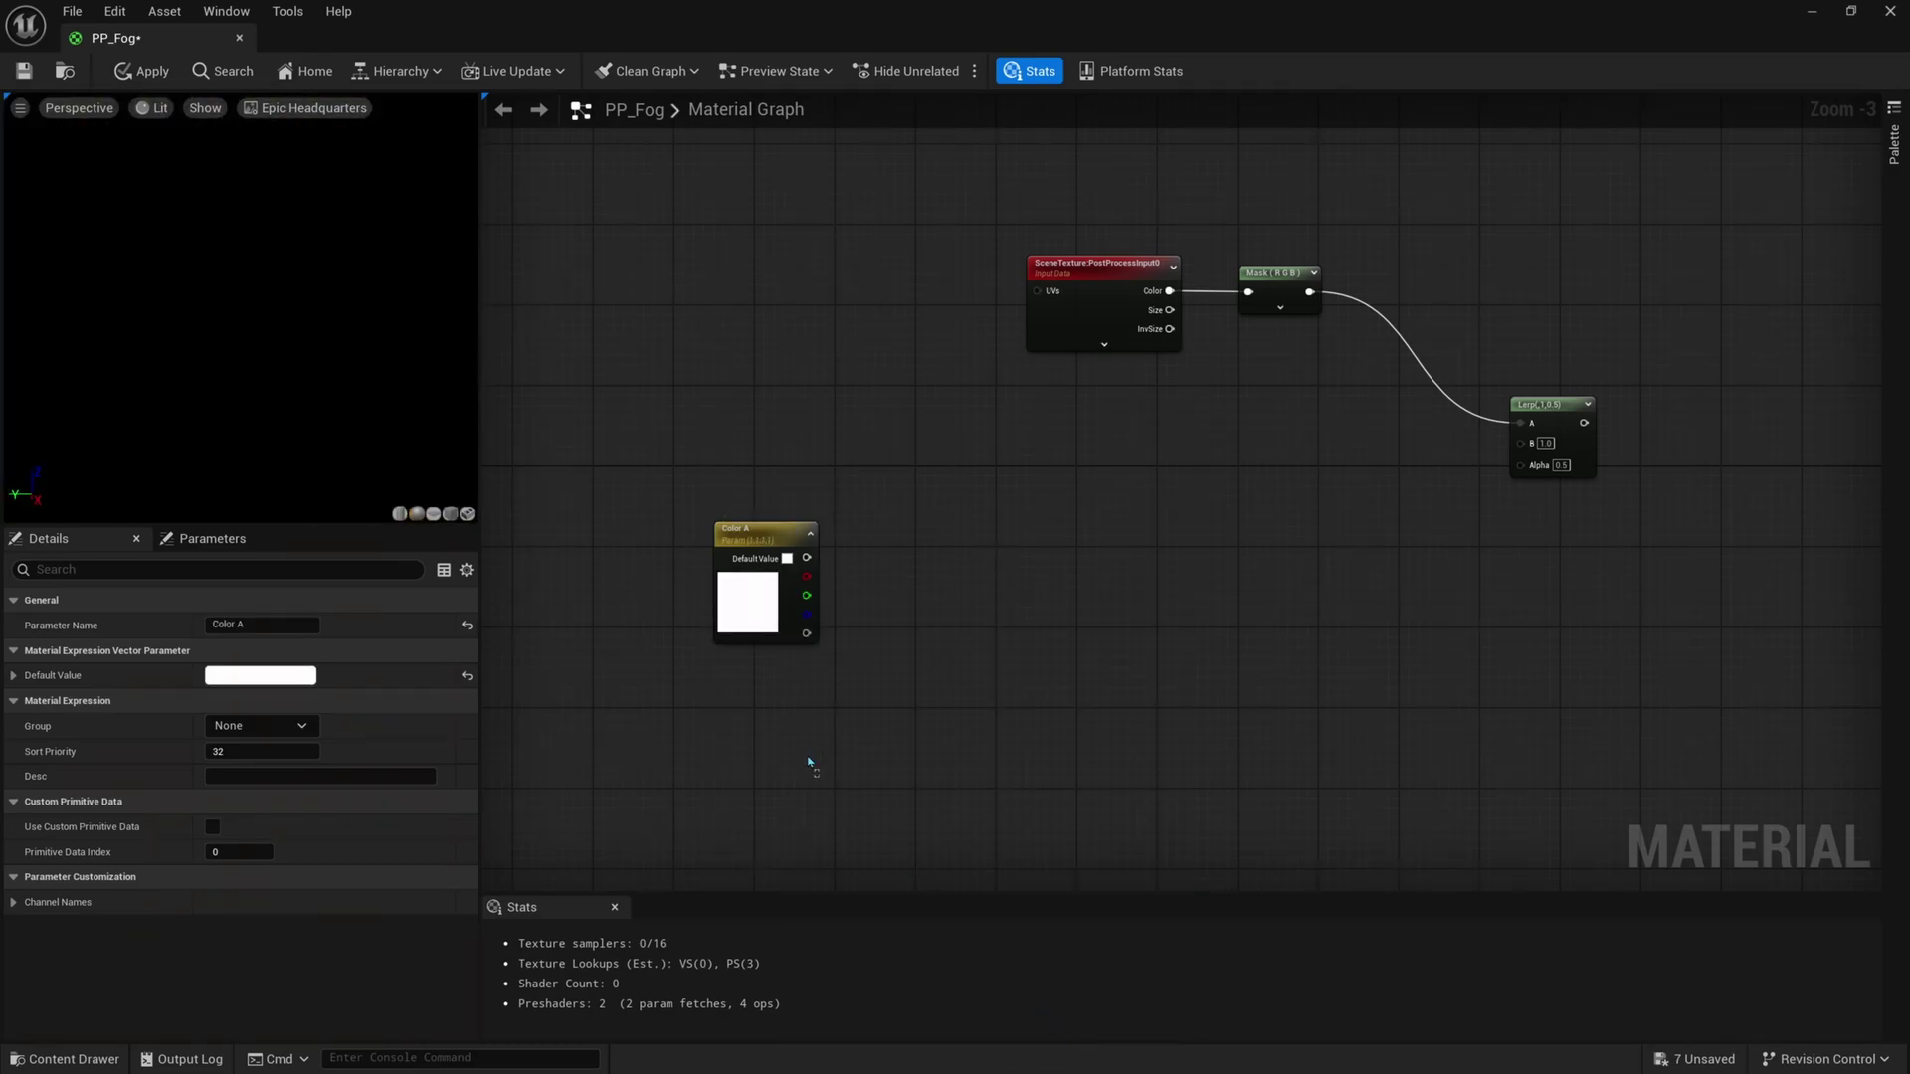
{"action": "left_click", "coordinate": [227, 726]}
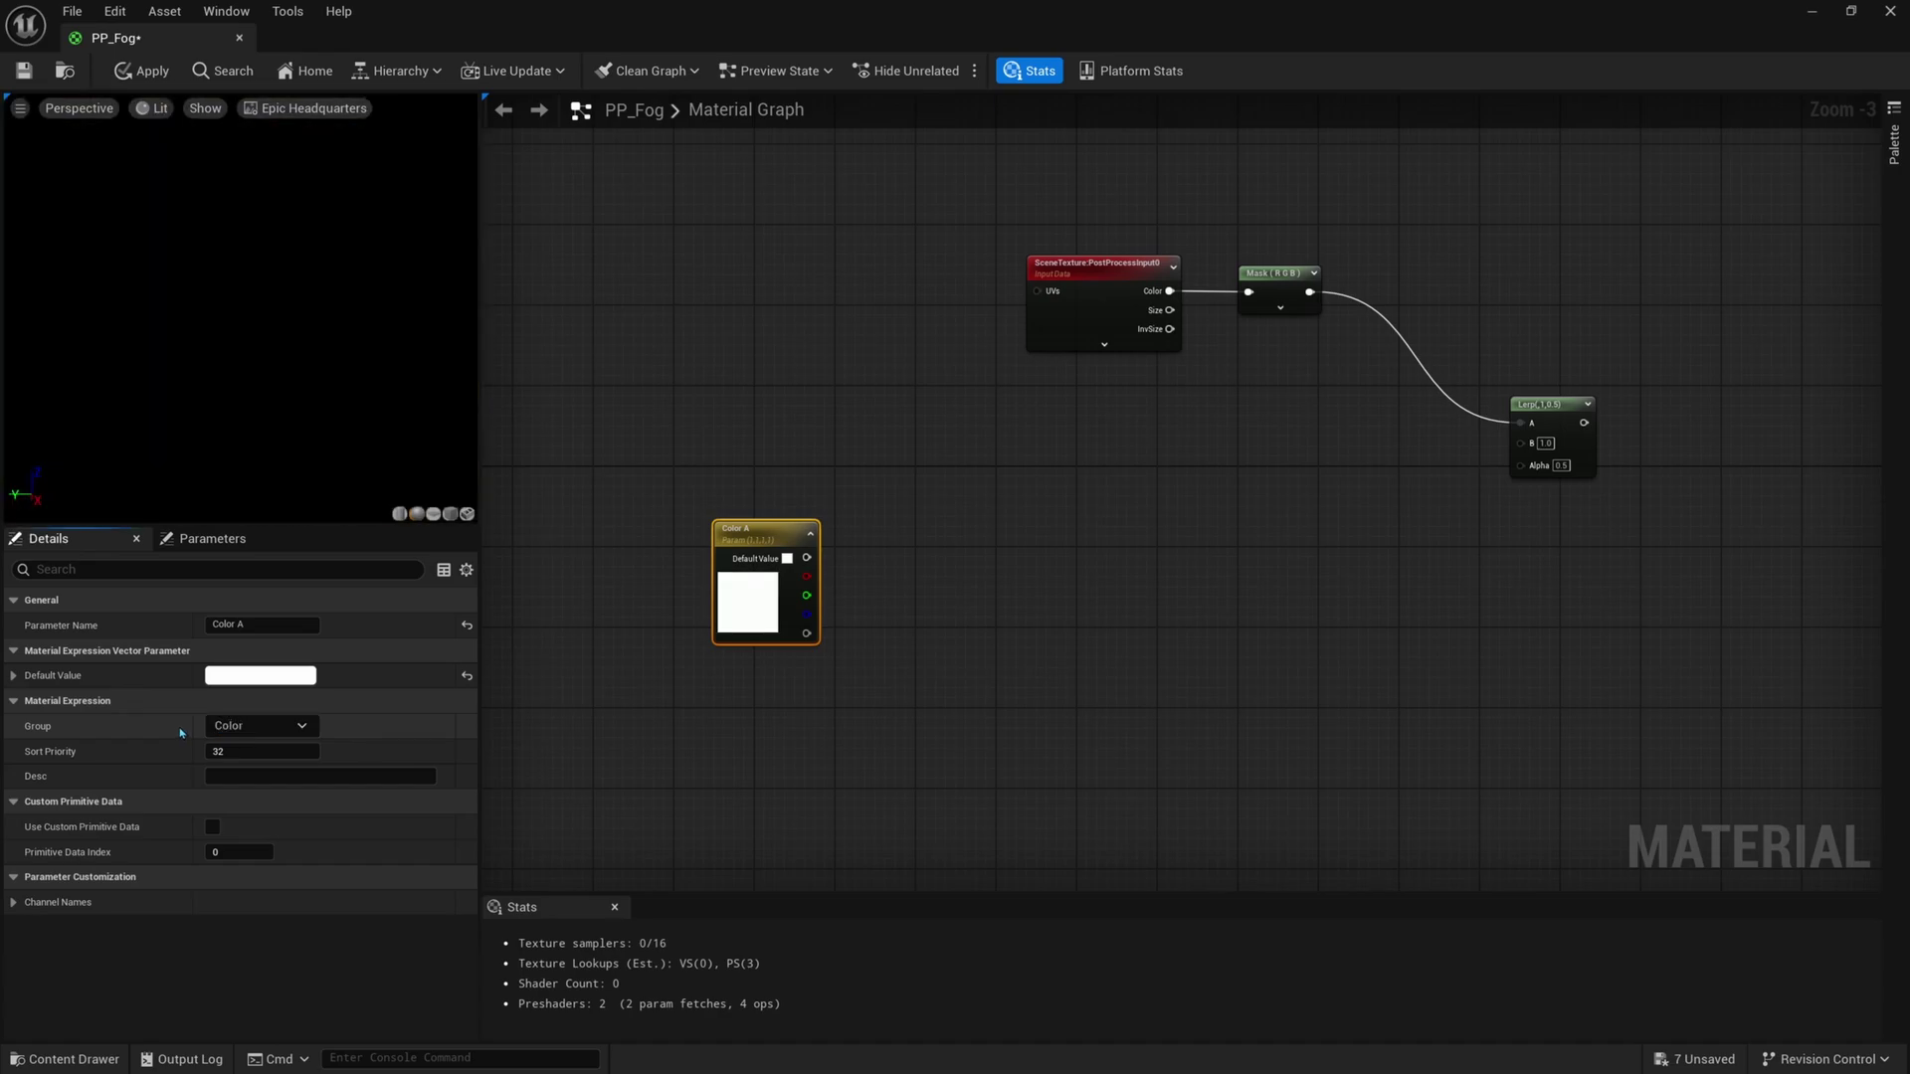
Duplicate the Color A parameter, place the copy directly below it and rename it Color B
{"action": "right_click_drag", "start_coordinate": [739, 617], "coordinate": [730, 525]}
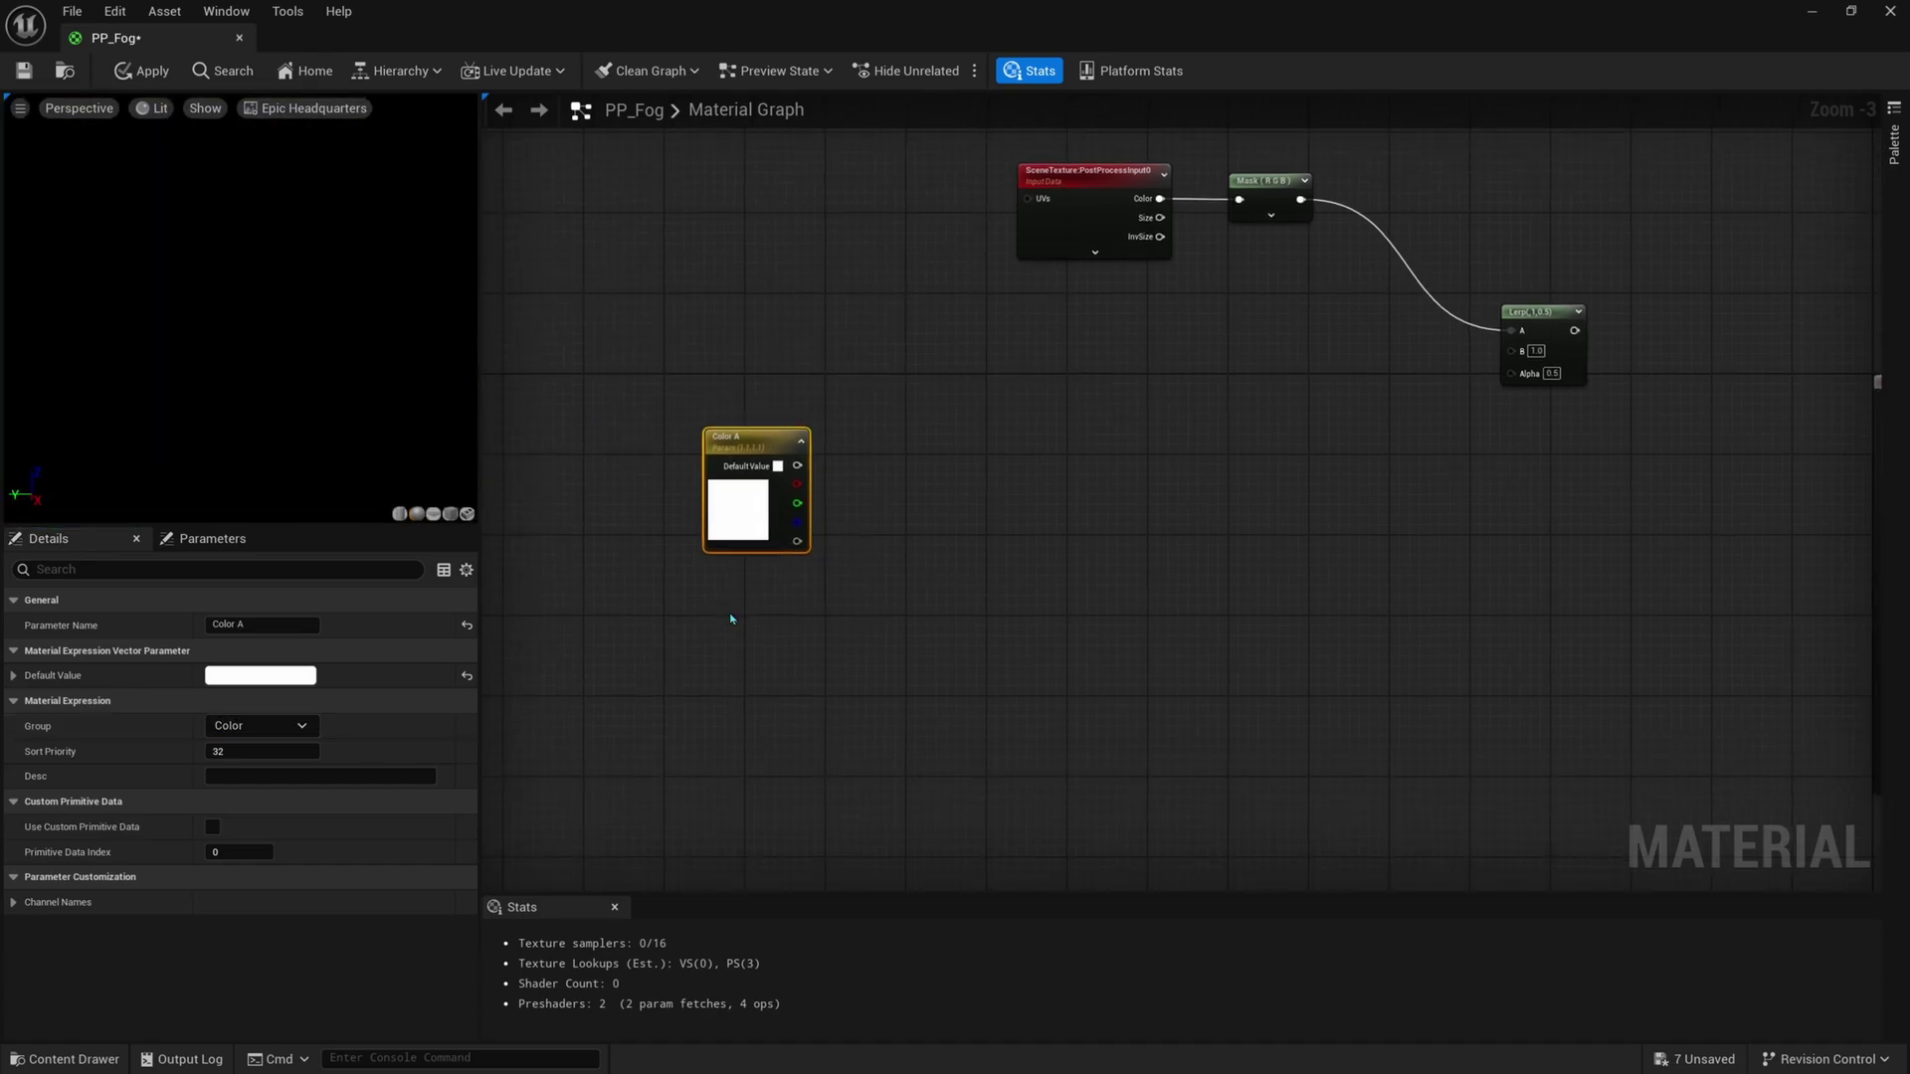
{"action": "key", "text": "ctrl+d"}
{"action": "left_click_drag", "start_coordinate": [764, 692], "coordinate": [757, 674]}
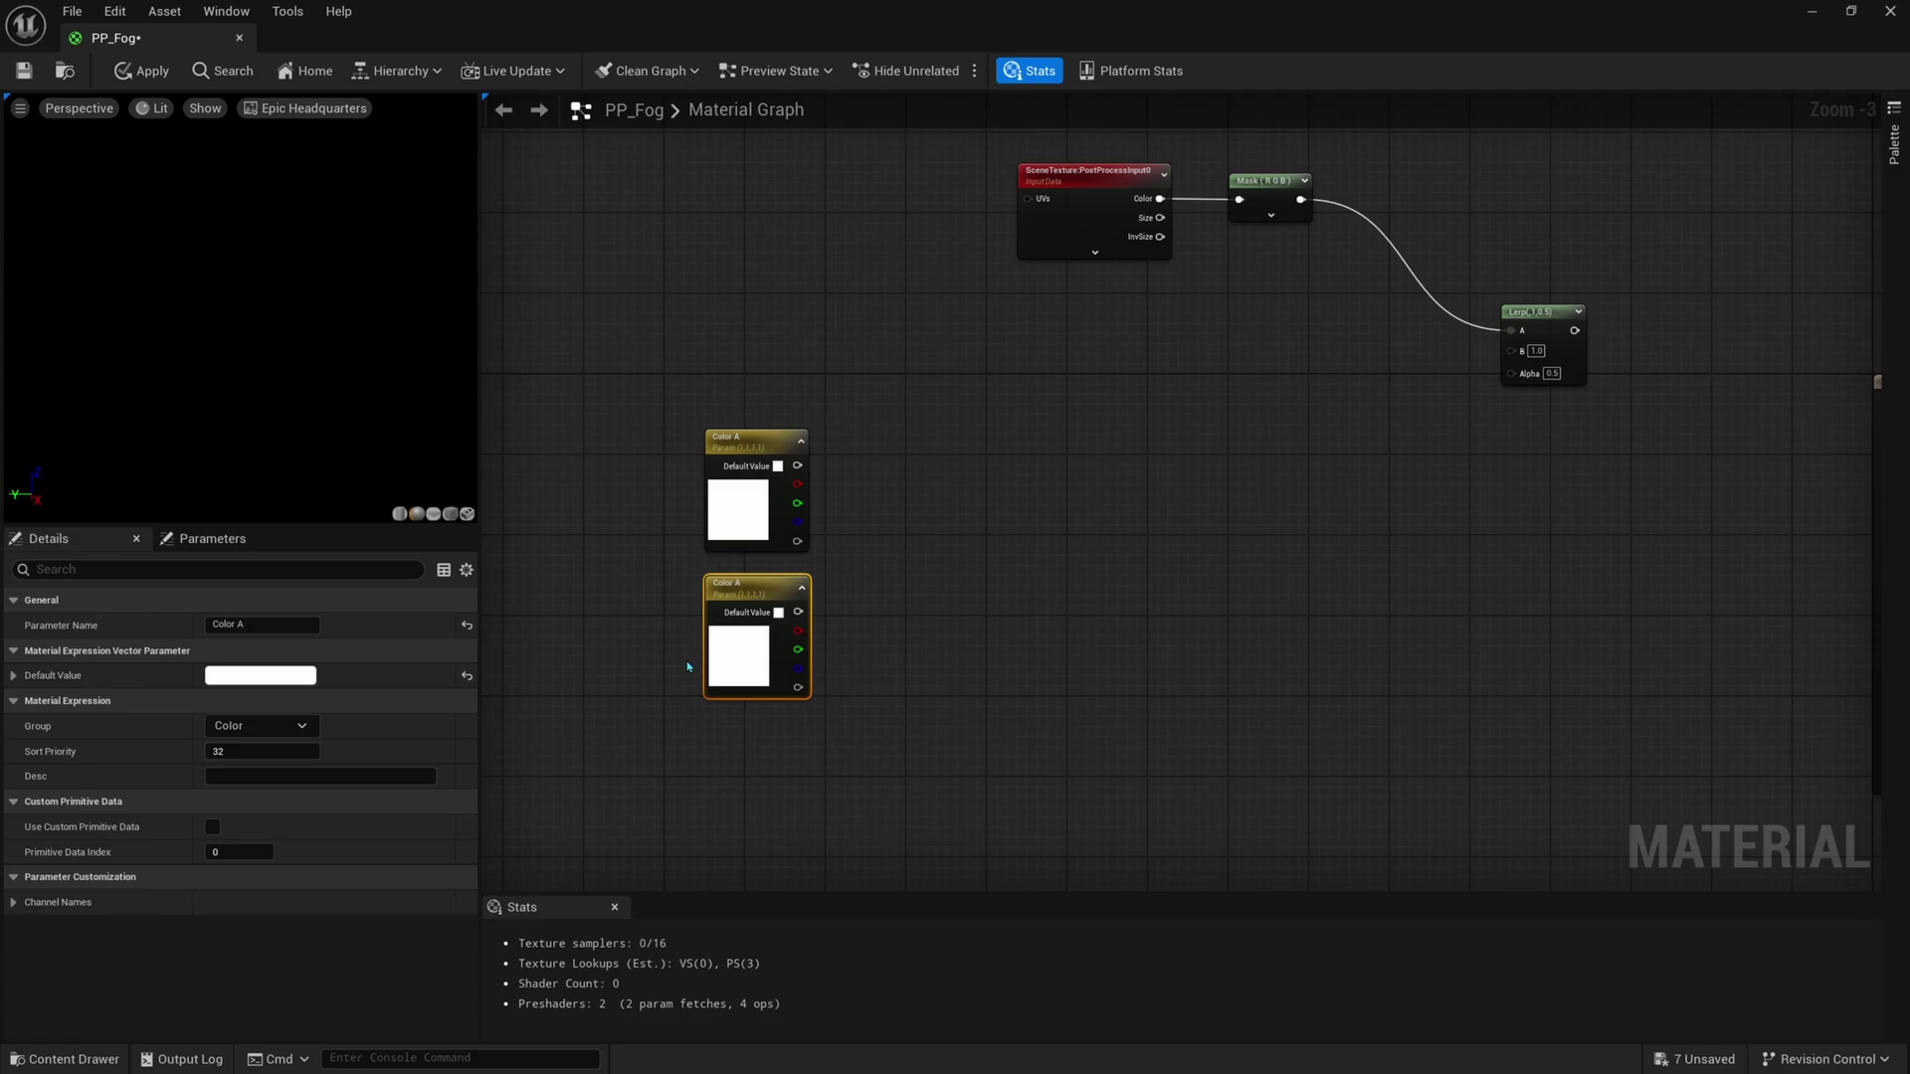
{"action": "double_click", "coordinate": [294, 618]}
{"action": "type", "text": "B"}
{"action": "key", "text": "Return"}
Duplicate Color B, rename the copy Color C and place it just below Color B
{"action": "key", "text": "ctrl+d"}
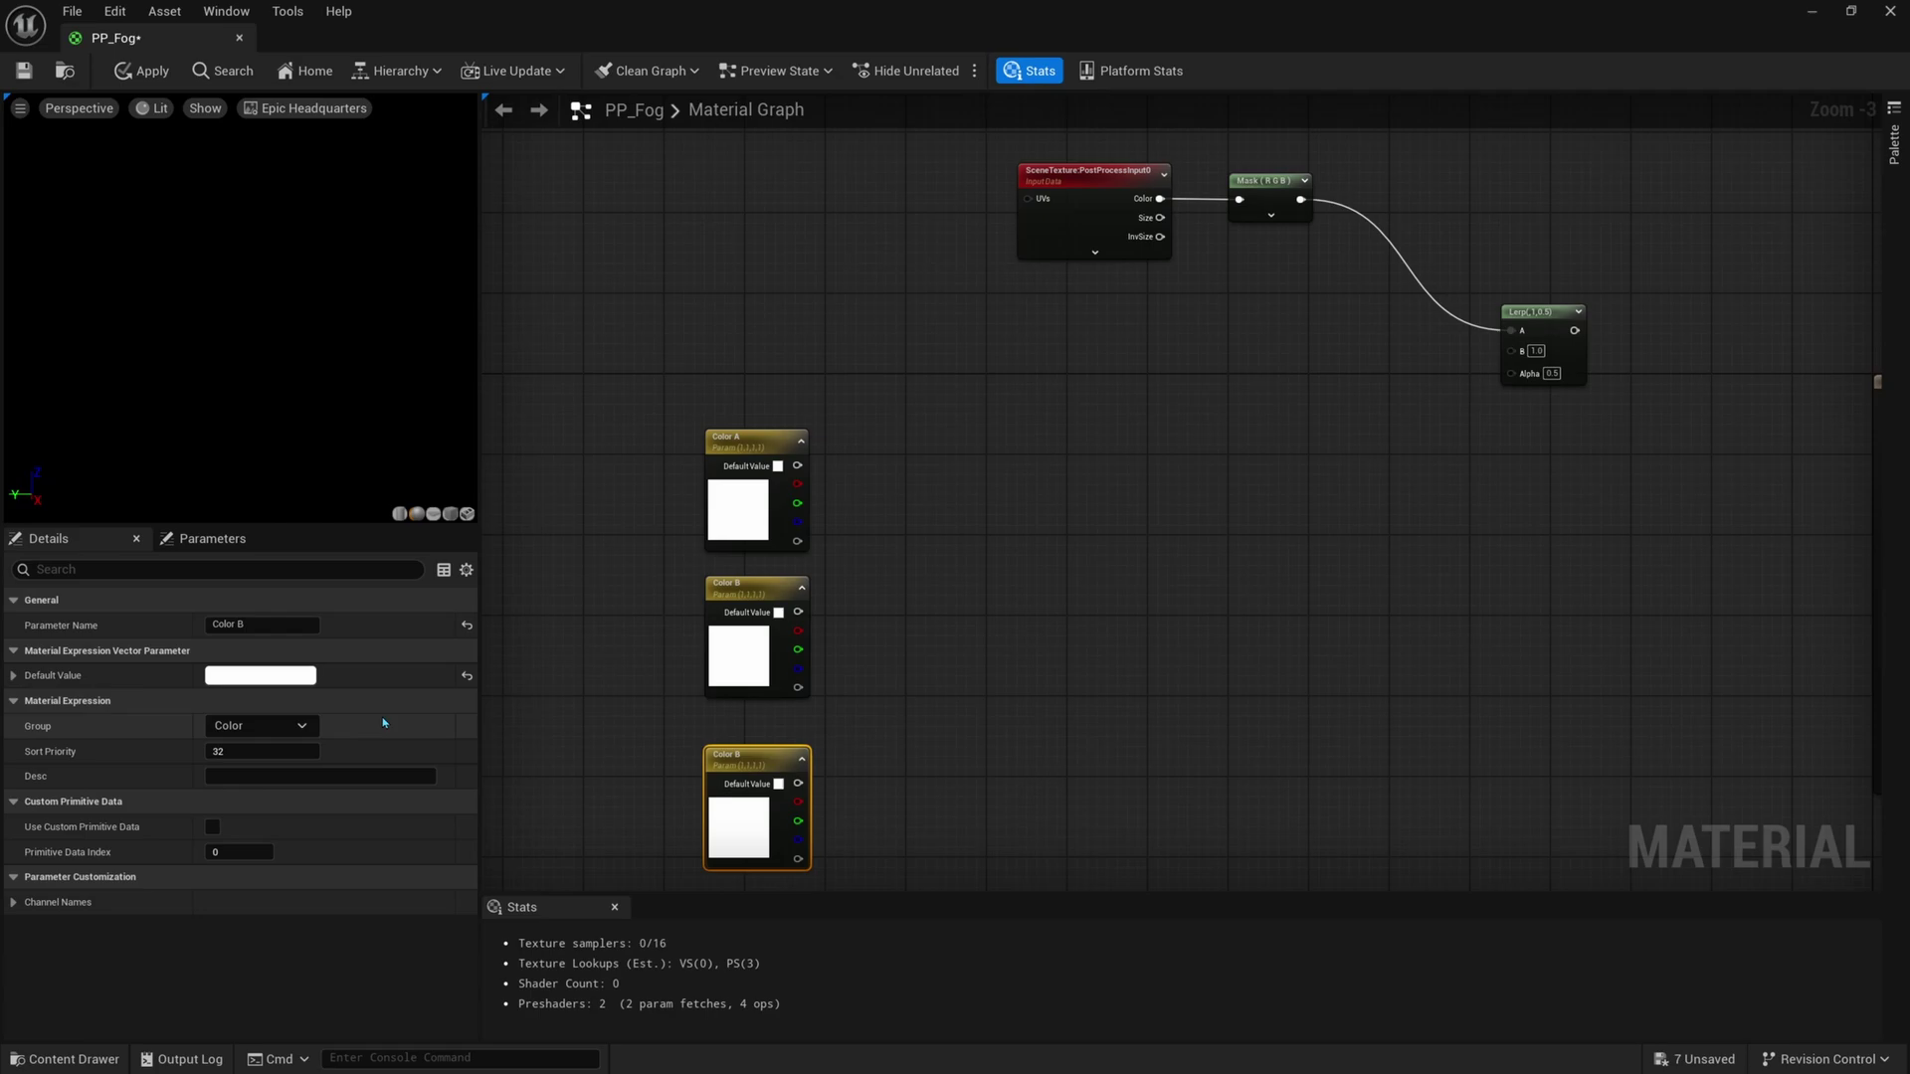
{"action": "double_click", "coordinate": [272, 626]}
{"action": "type", "text": "C"}
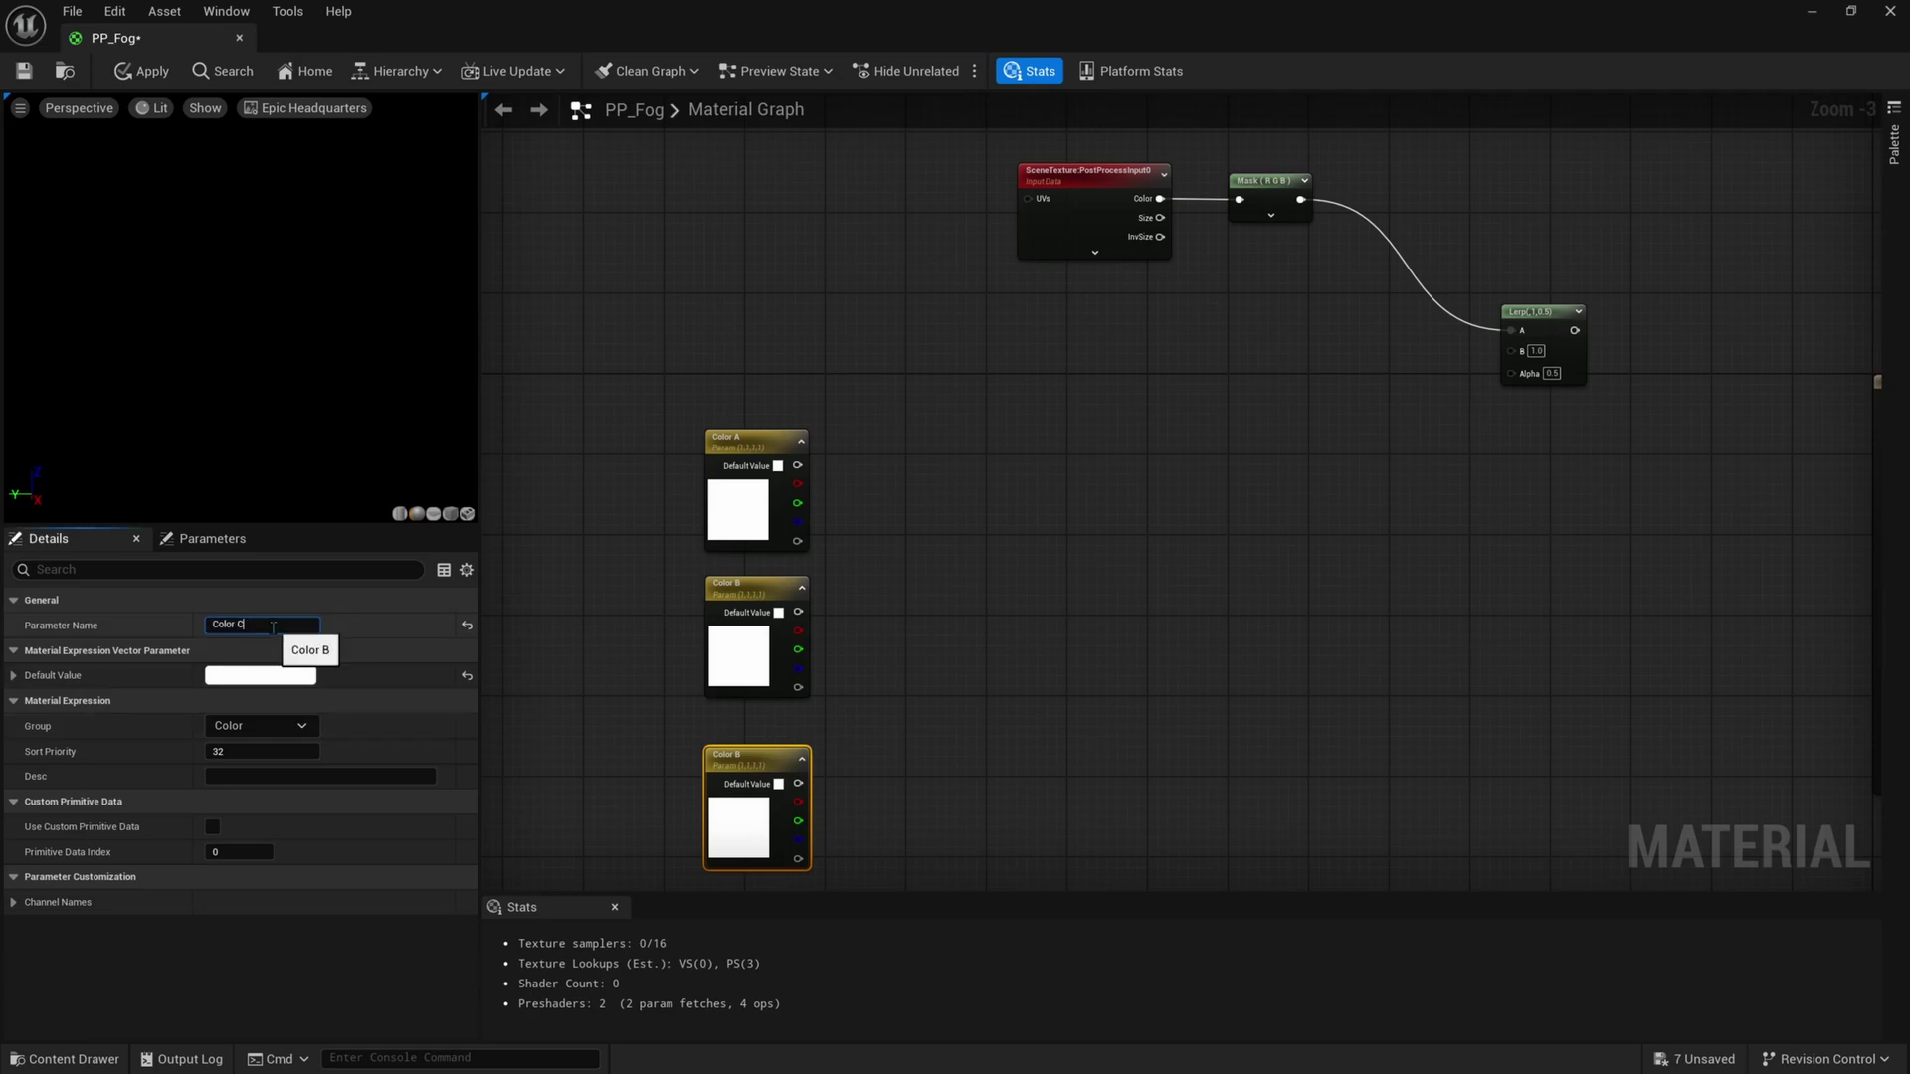
{"action": "key", "text": "Return"}
{"action": "right_click_drag", "start_coordinate": [798, 828], "coordinate": [785, 744]}
{"action": "left_click_drag", "start_coordinate": [729, 761], "coordinate": [730, 748]}
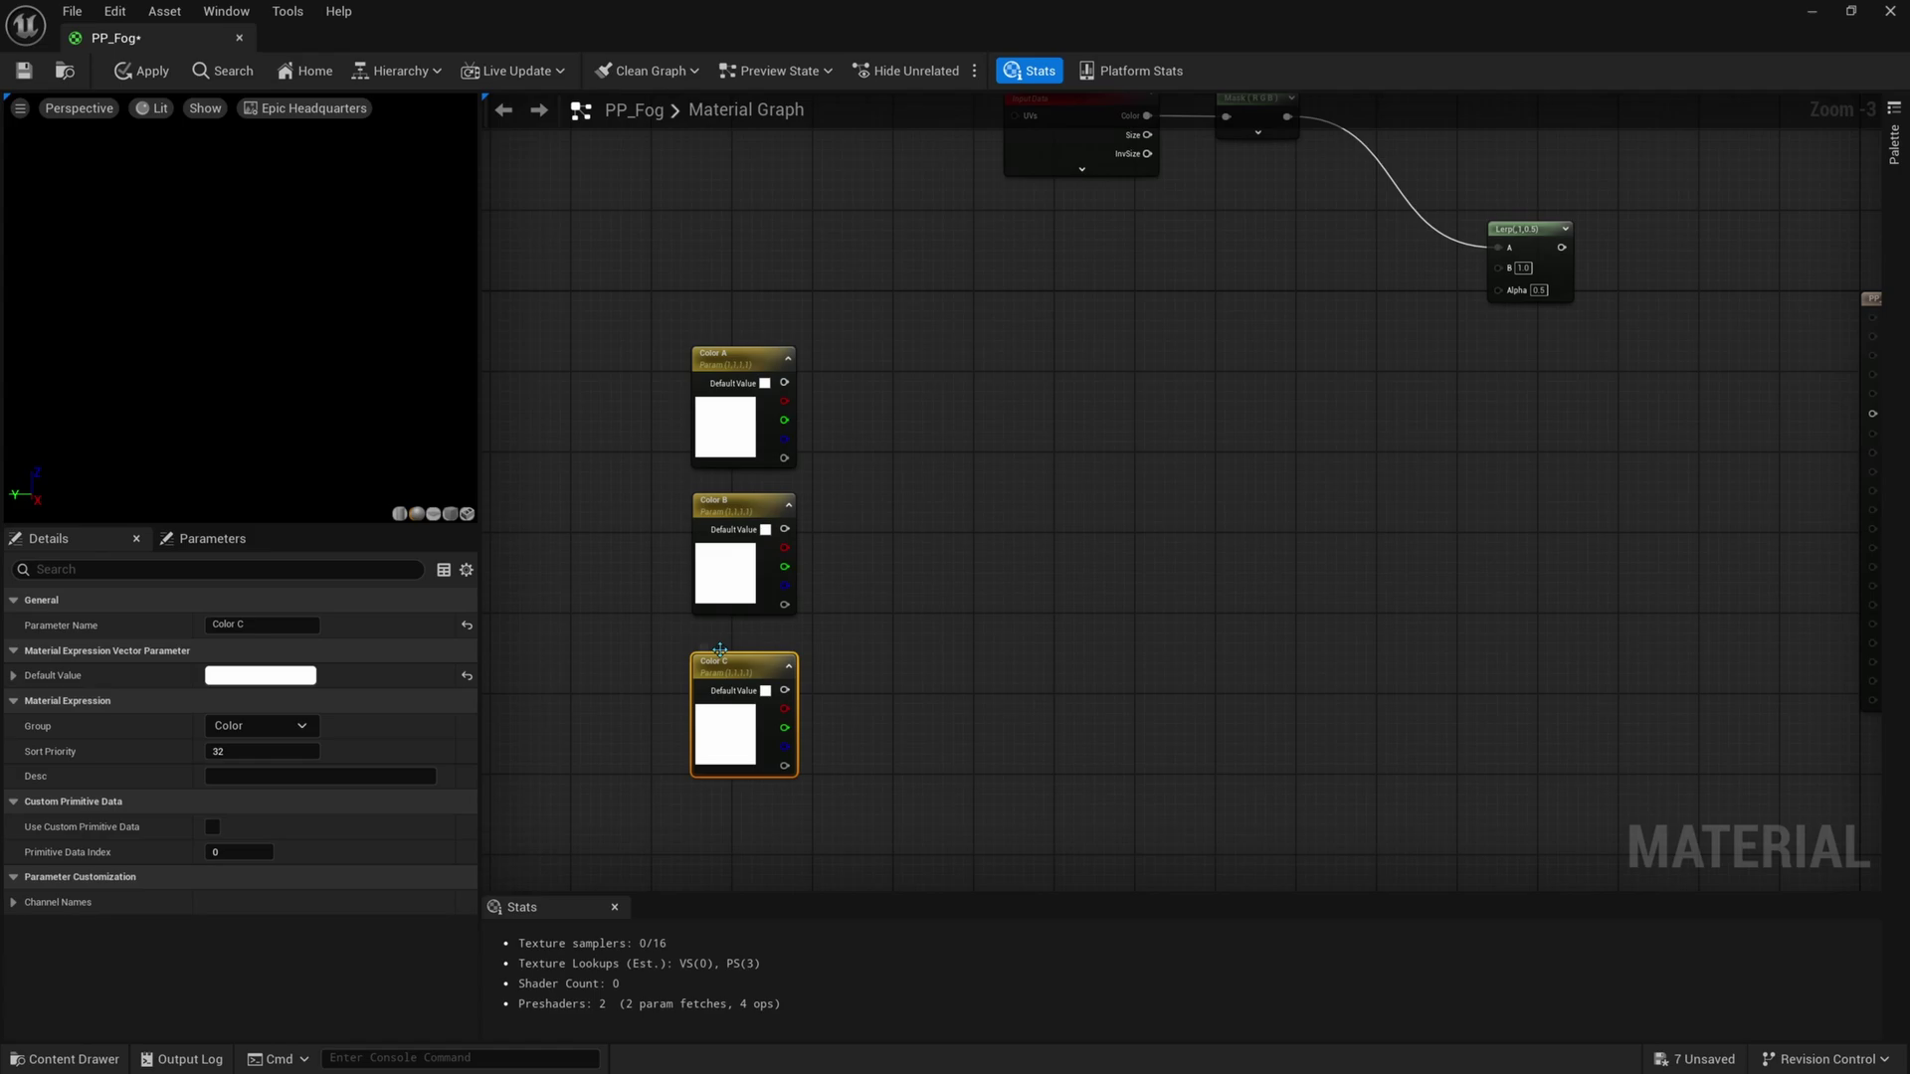
Add a 3ColorBlend node and connect Color A, Color B and Color C to its A, B and C inputs
{"action": "right_click", "coordinate": [915, 512]}
{"action": "type", "text": "3color"}
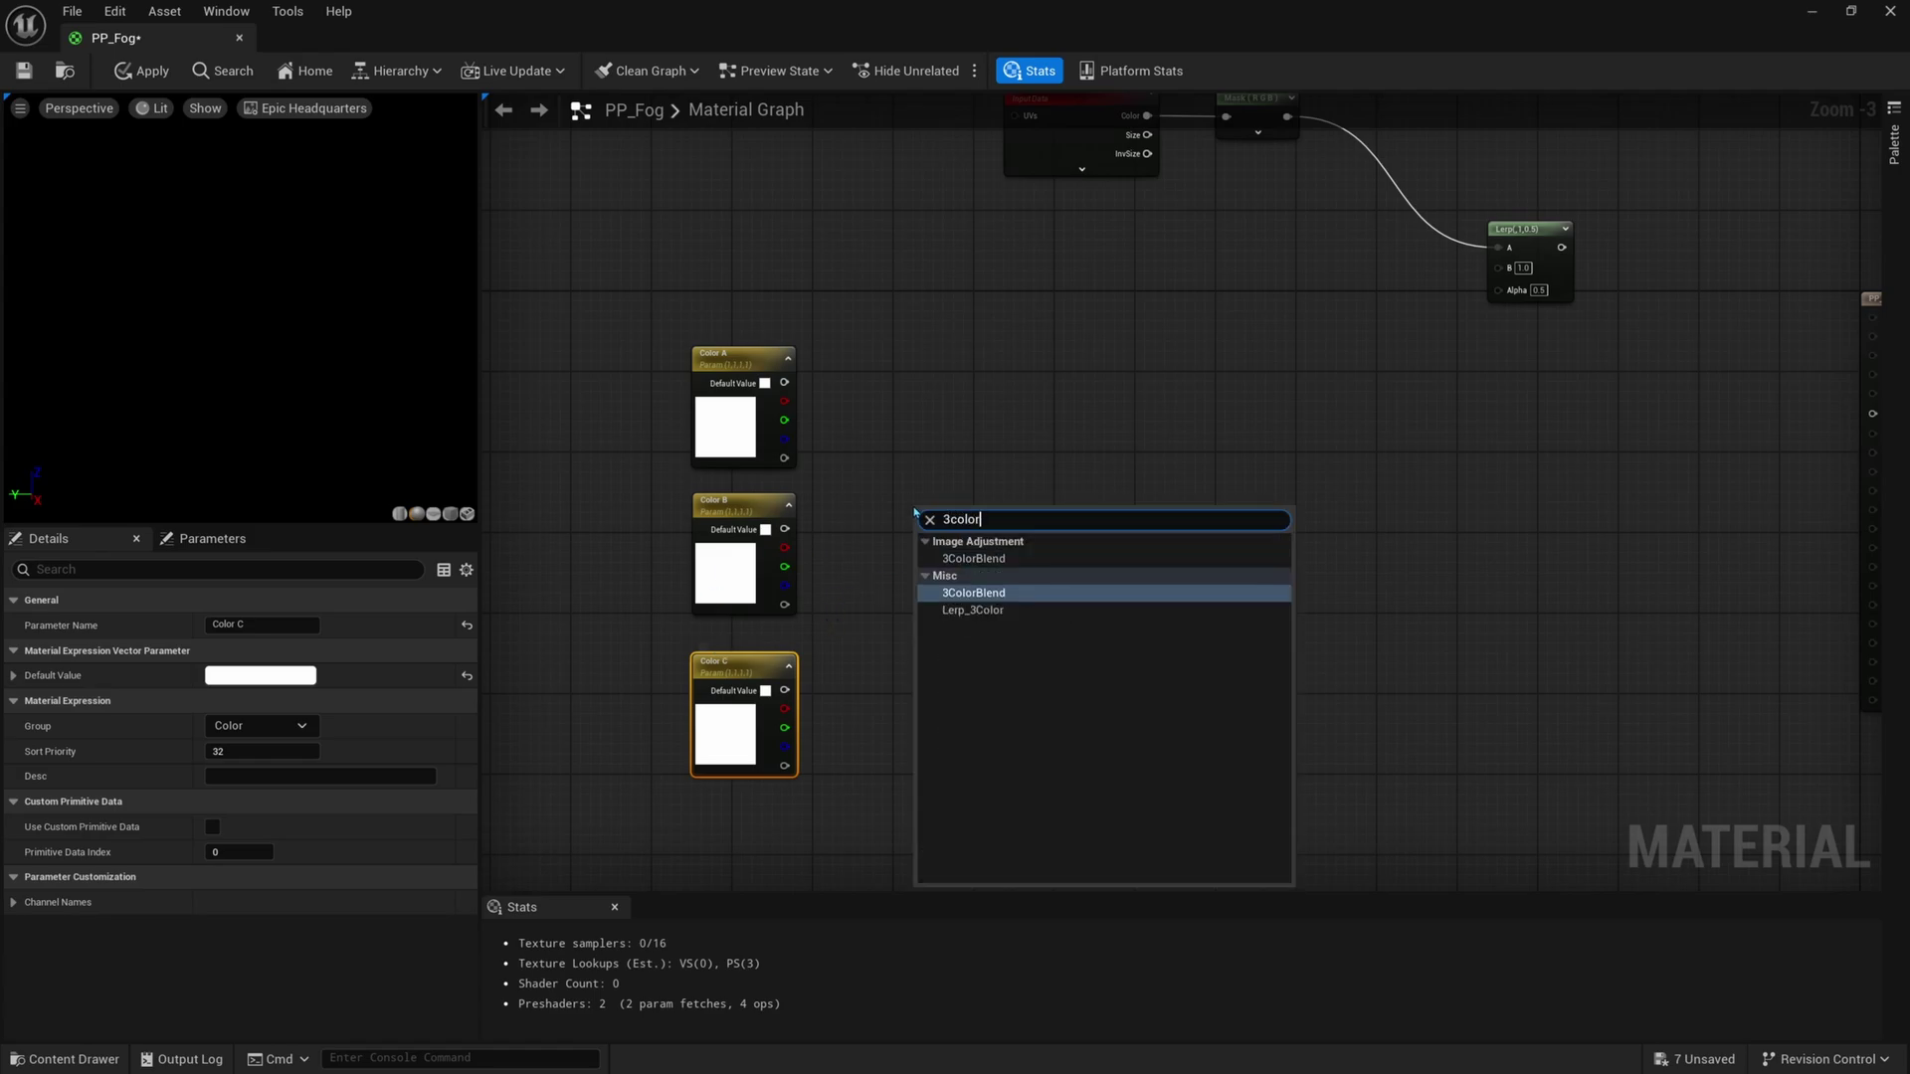
{"action": "key", "text": "Return"}
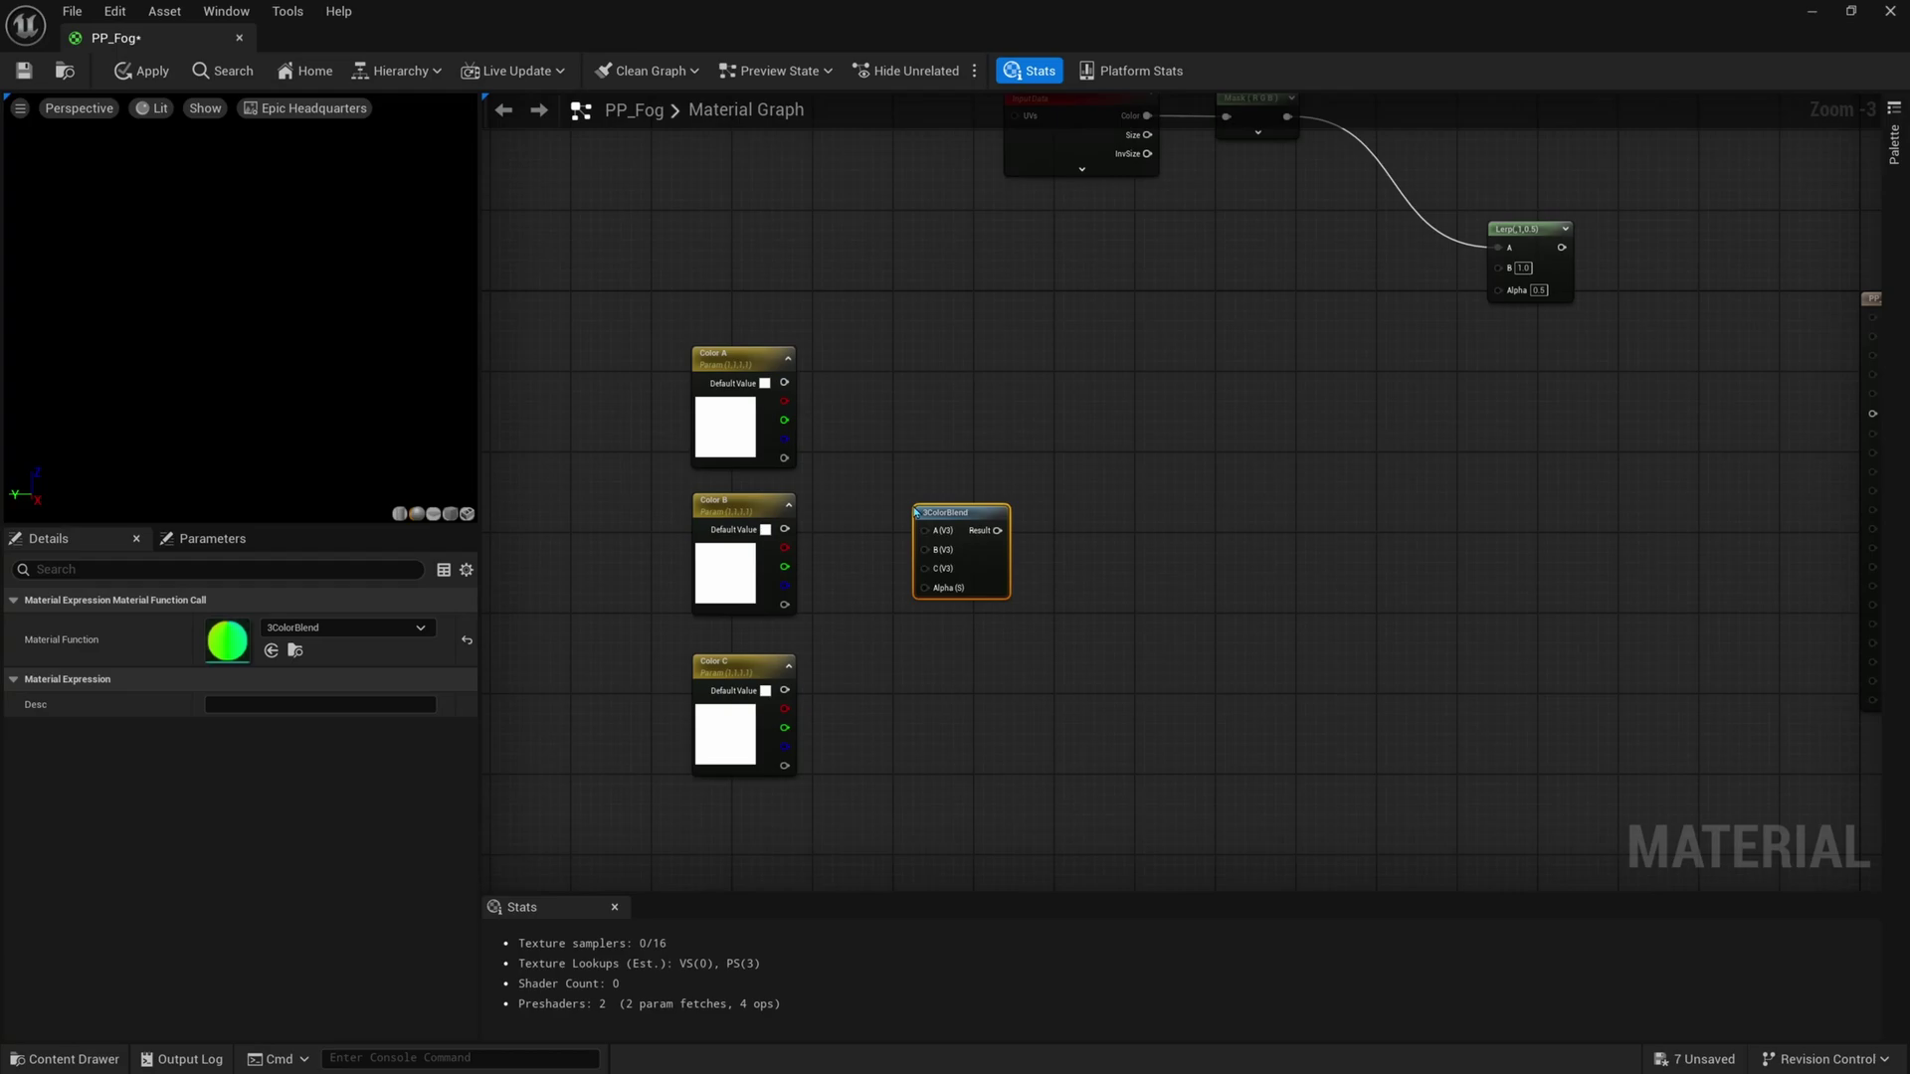
{"action": "left_click_drag", "start_coordinate": [782, 382], "coordinate": [925, 530]}
{"action": "left_click_drag", "start_coordinate": [784, 529], "coordinate": [925, 549]}
{"action": "left_click_drag", "start_coordinate": [785, 690], "coordinate": [930, 568]}
{"action": "right_click_drag", "start_coordinate": [1001, 554], "coordinate": [986, 637]}
{"action": "left_click_drag", "start_coordinate": [987, 636], "coordinate": [996, 623]}
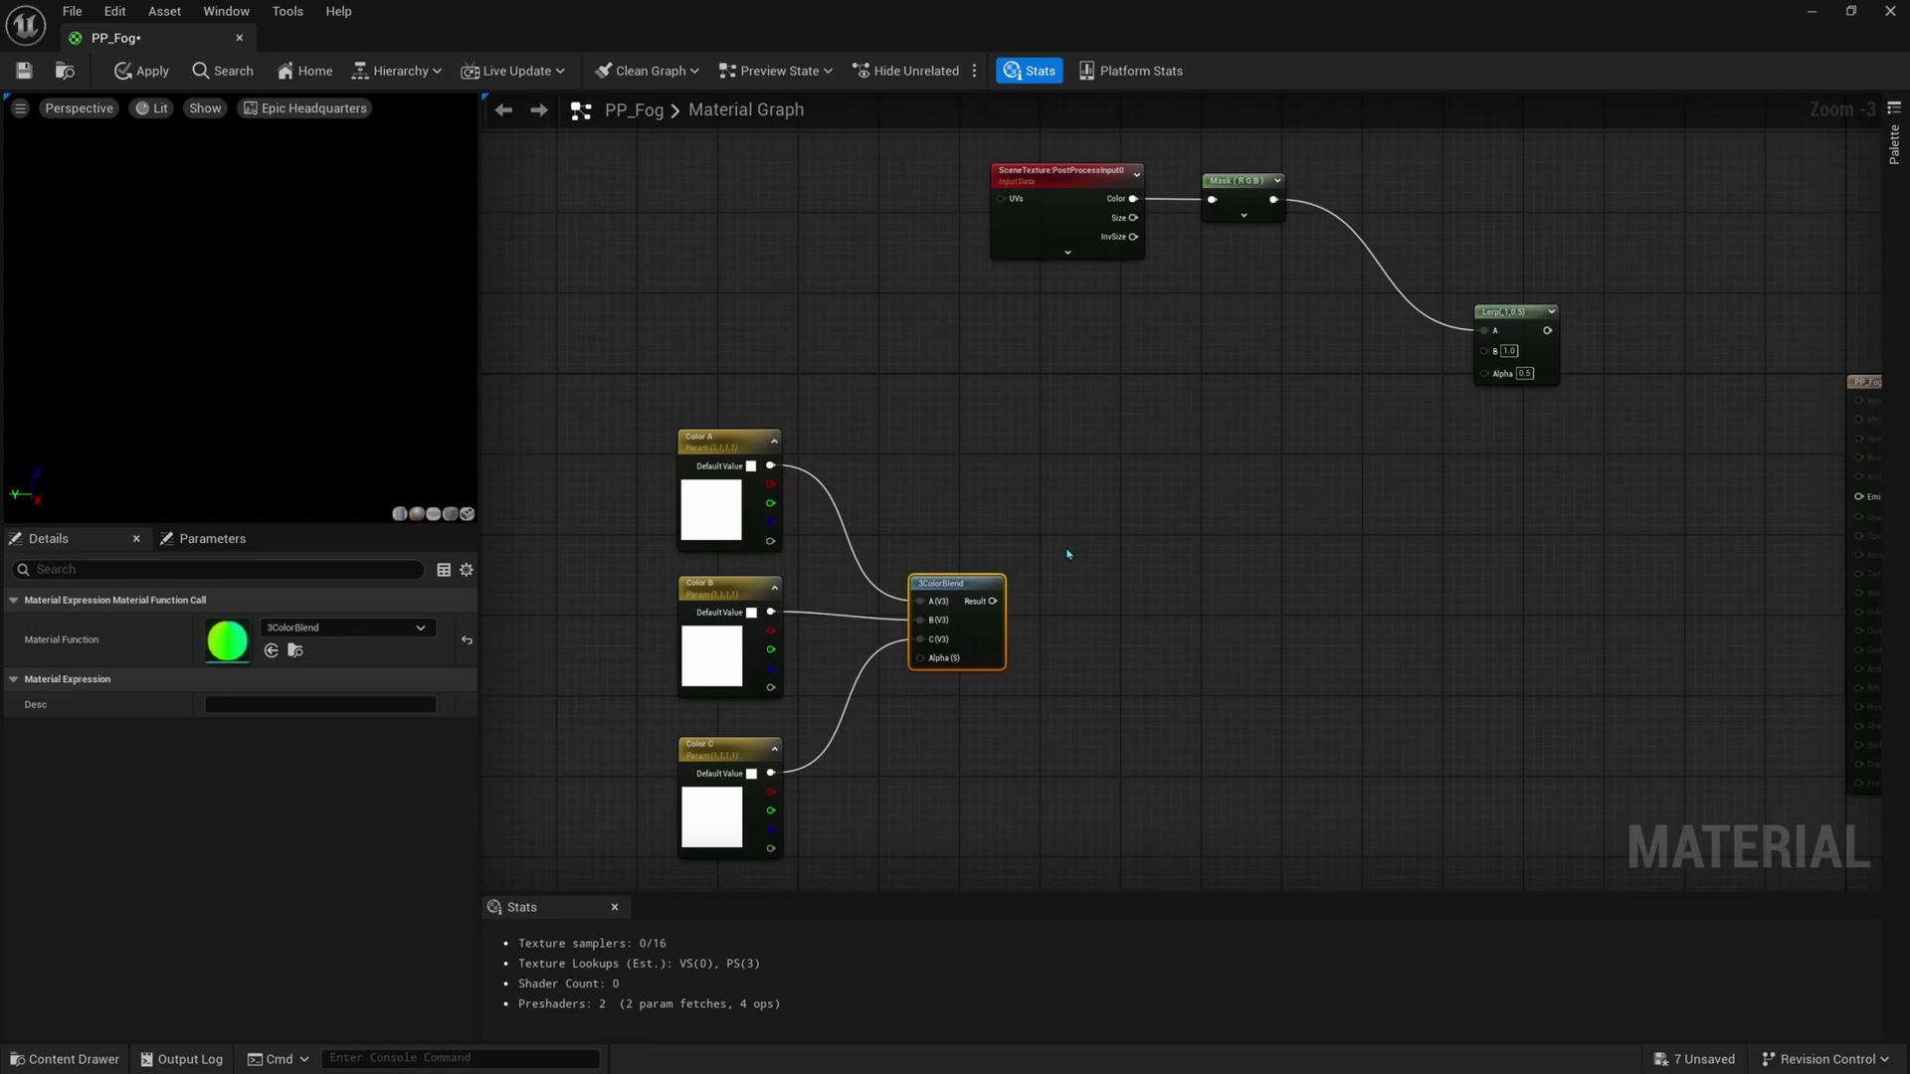
Add a StaticSwitchParameter node after the 3ColorBlend and name it "Multiple Colors?"
{"action": "right_click", "coordinate": [1103, 574]}
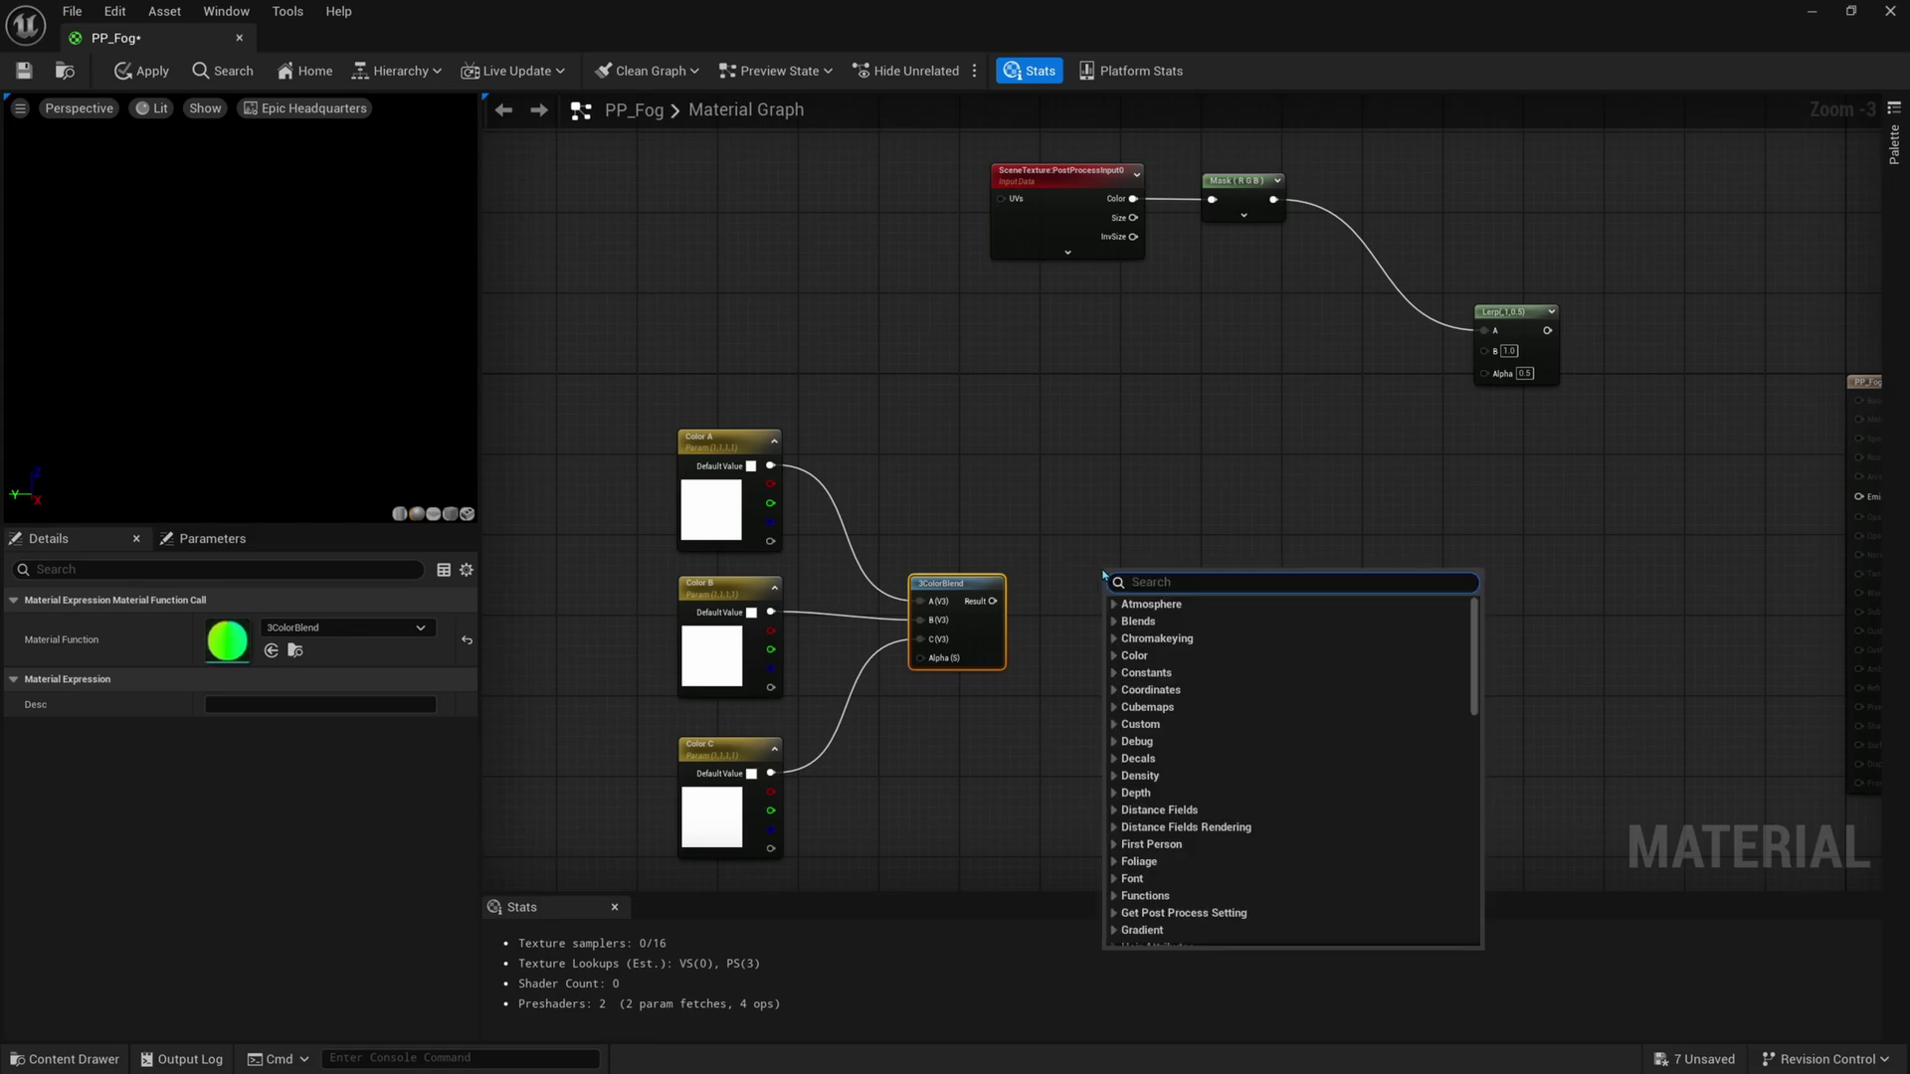
{"action": "type", "text": "swit"}
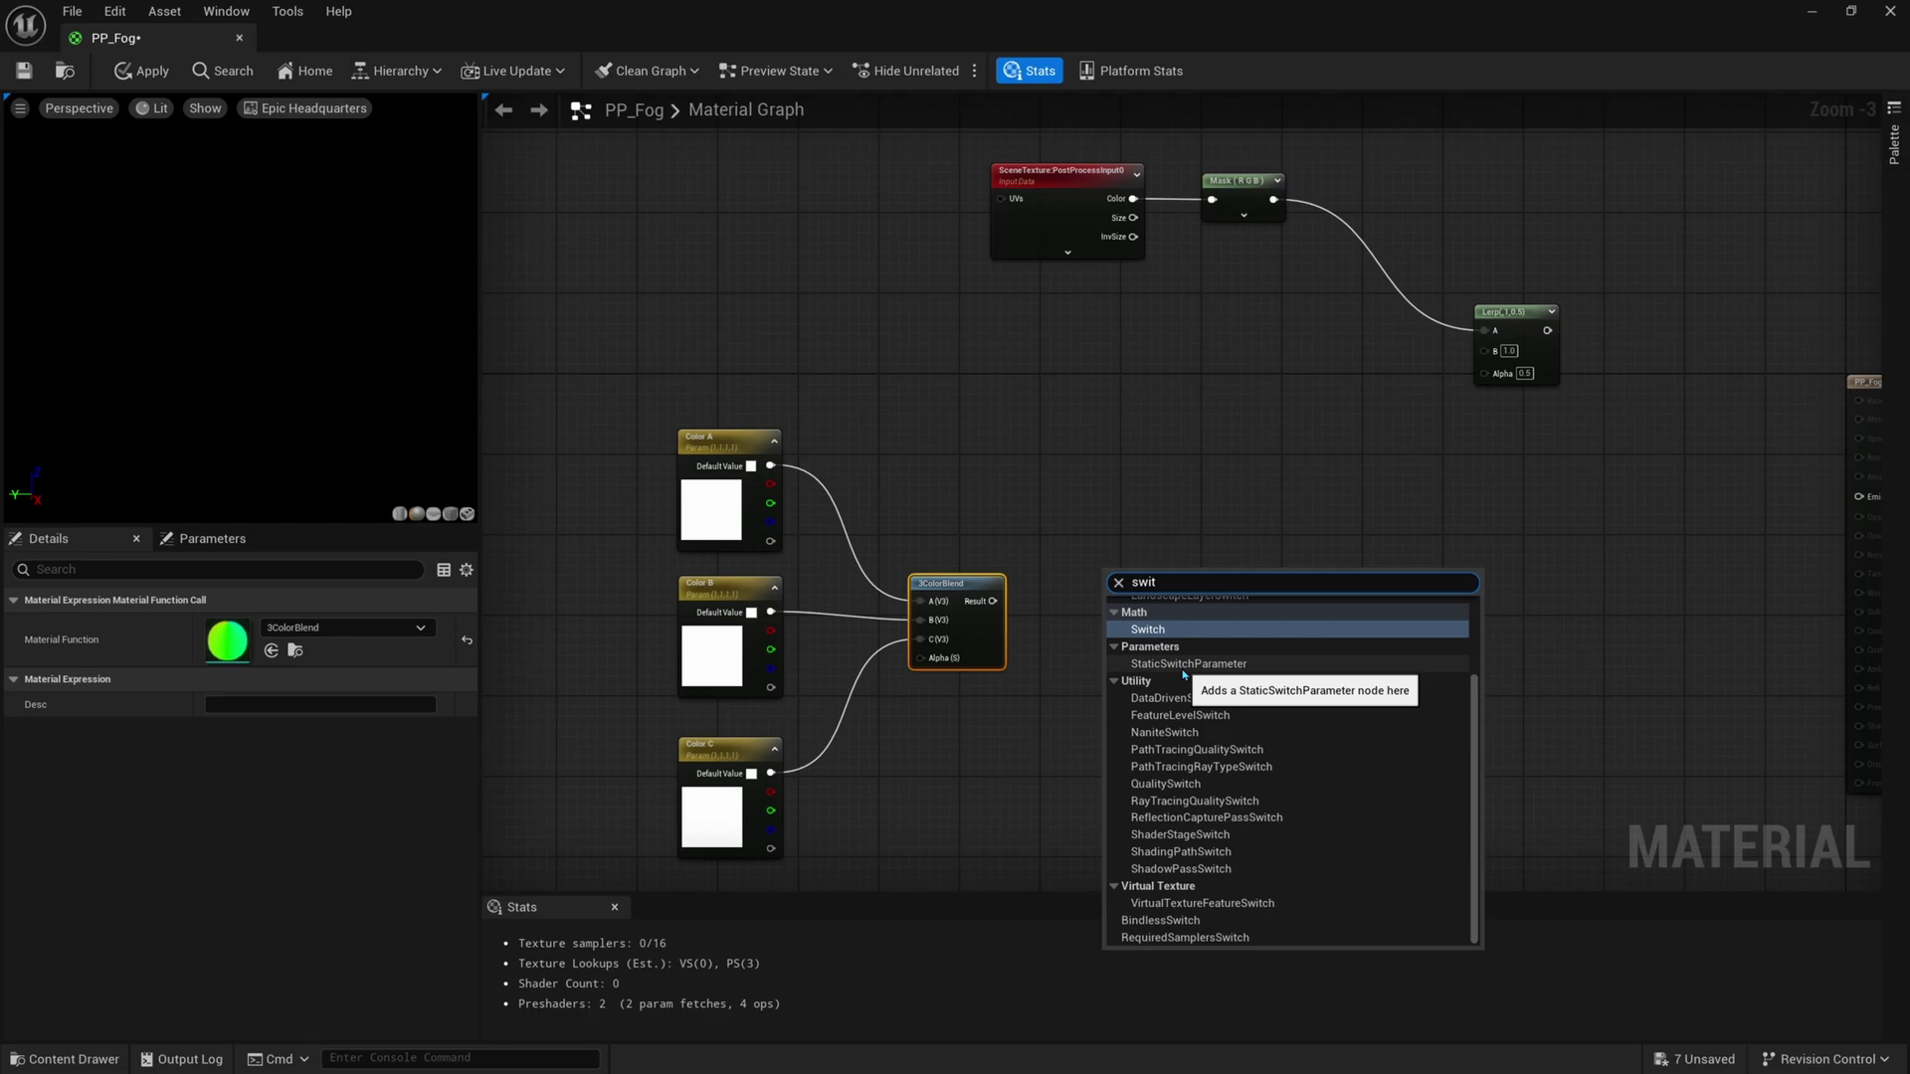
{"action": "left_click", "coordinate": [1184, 668]}
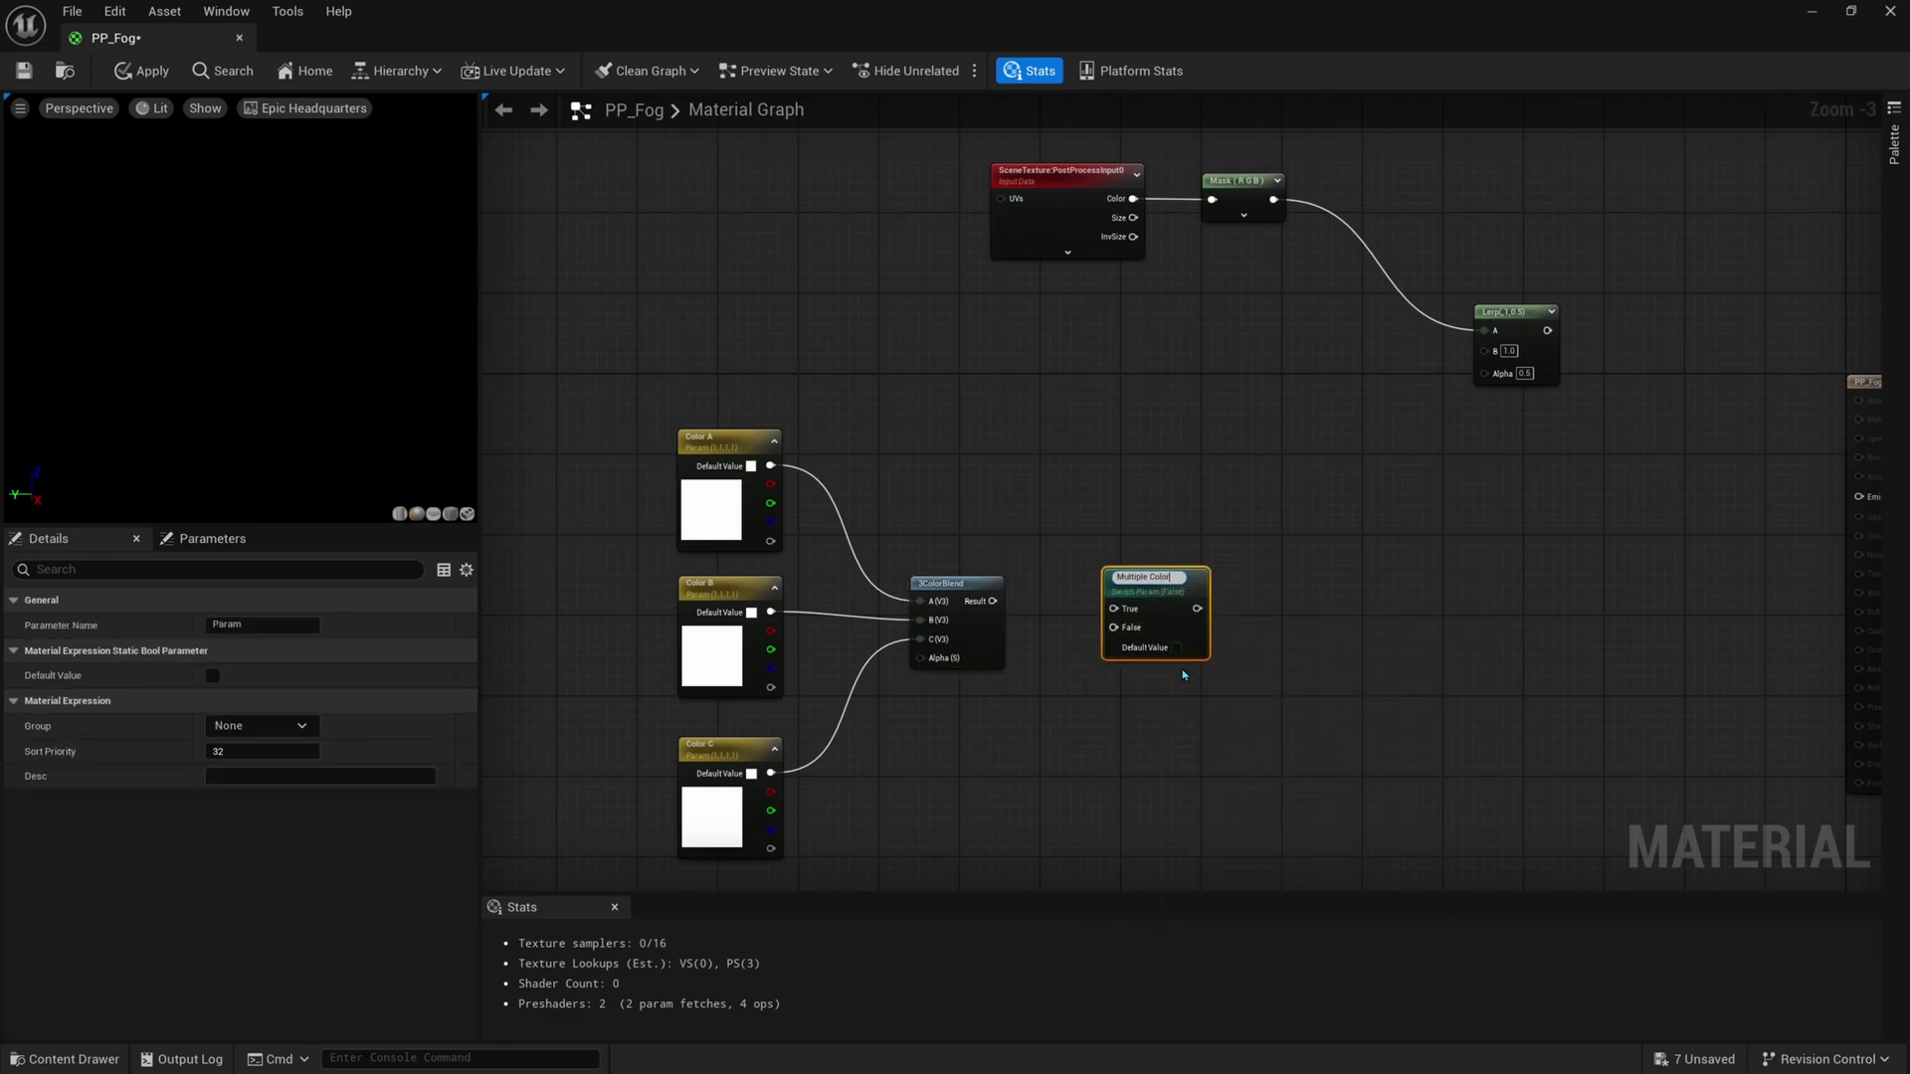
{"action": "key", "text": "Return"}
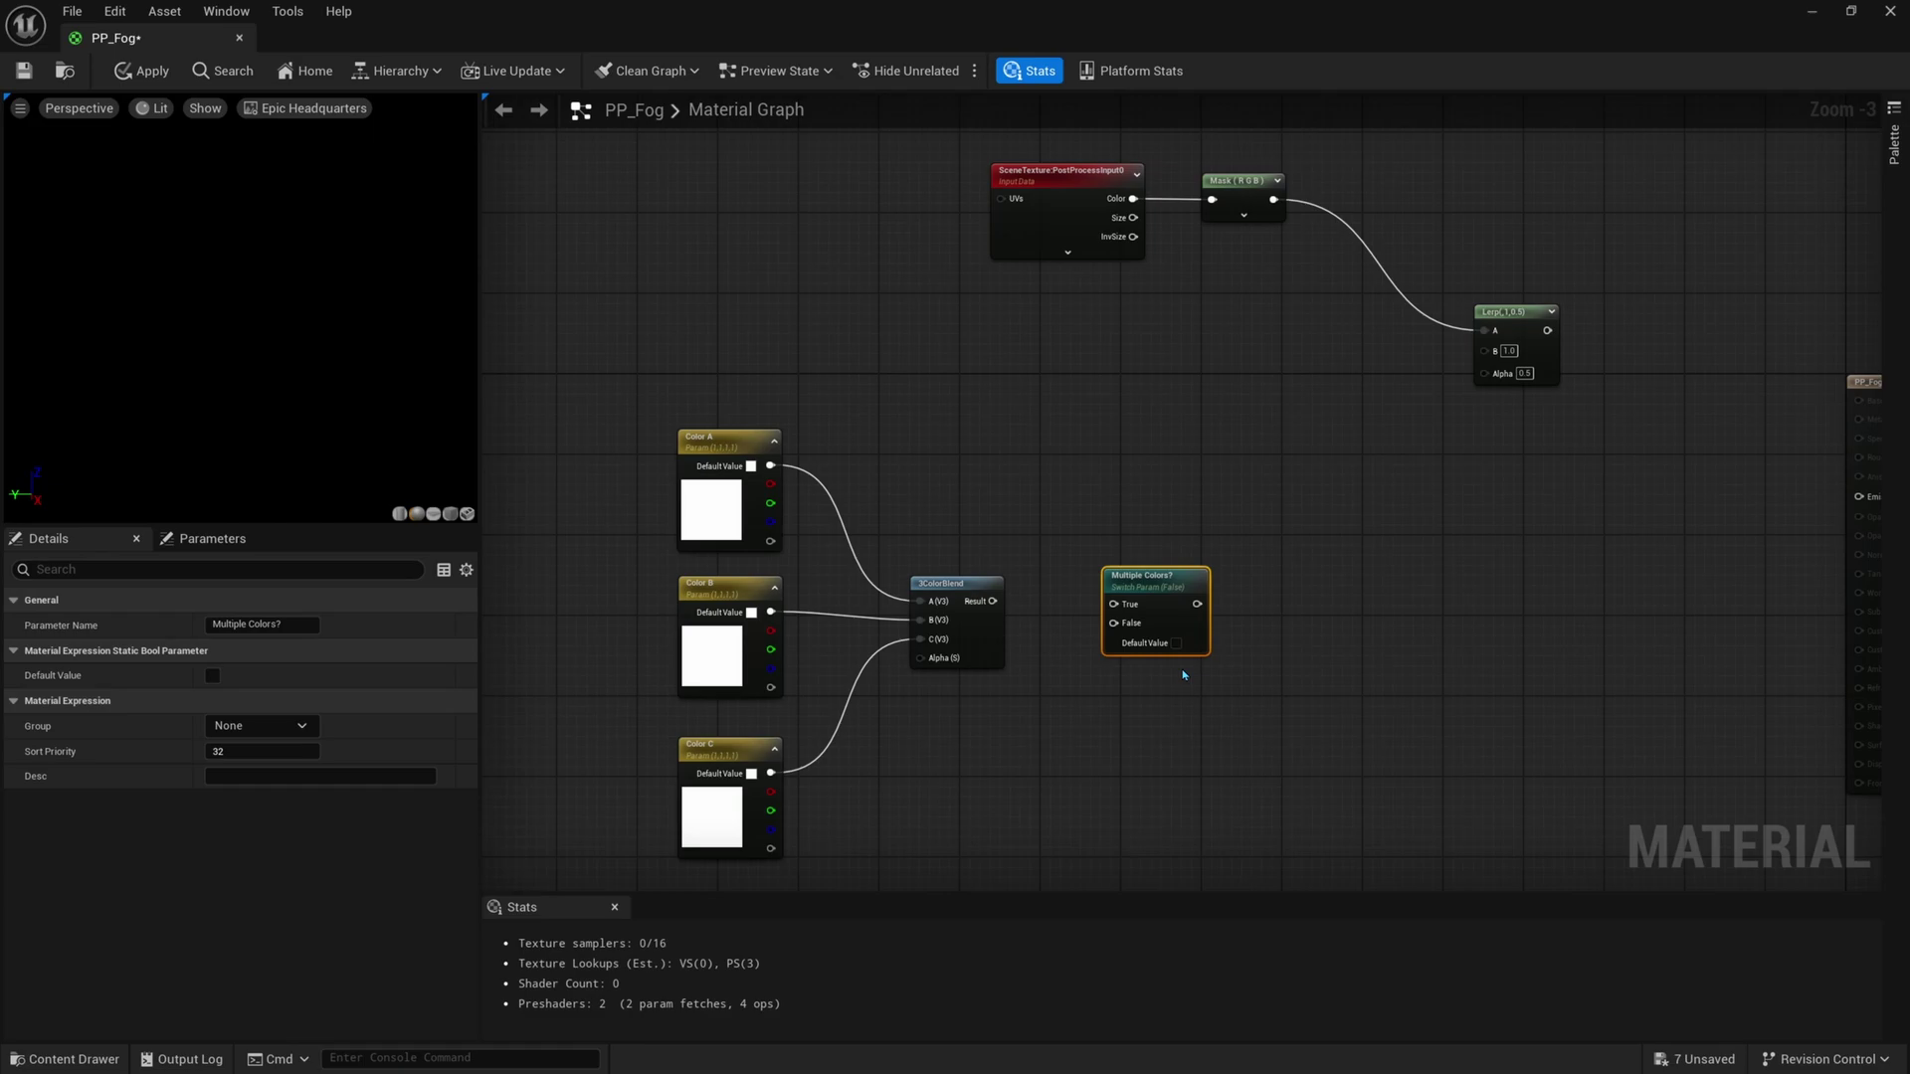
Connect the 3ColorBlend result to the switch's True input and Color A to its False input
{"action": "left_click_drag", "start_coordinate": [1154, 597], "coordinate": [991, 600]}
{"action": "right_click_drag", "start_coordinate": [938, 624], "coordinate": [920, 663]}
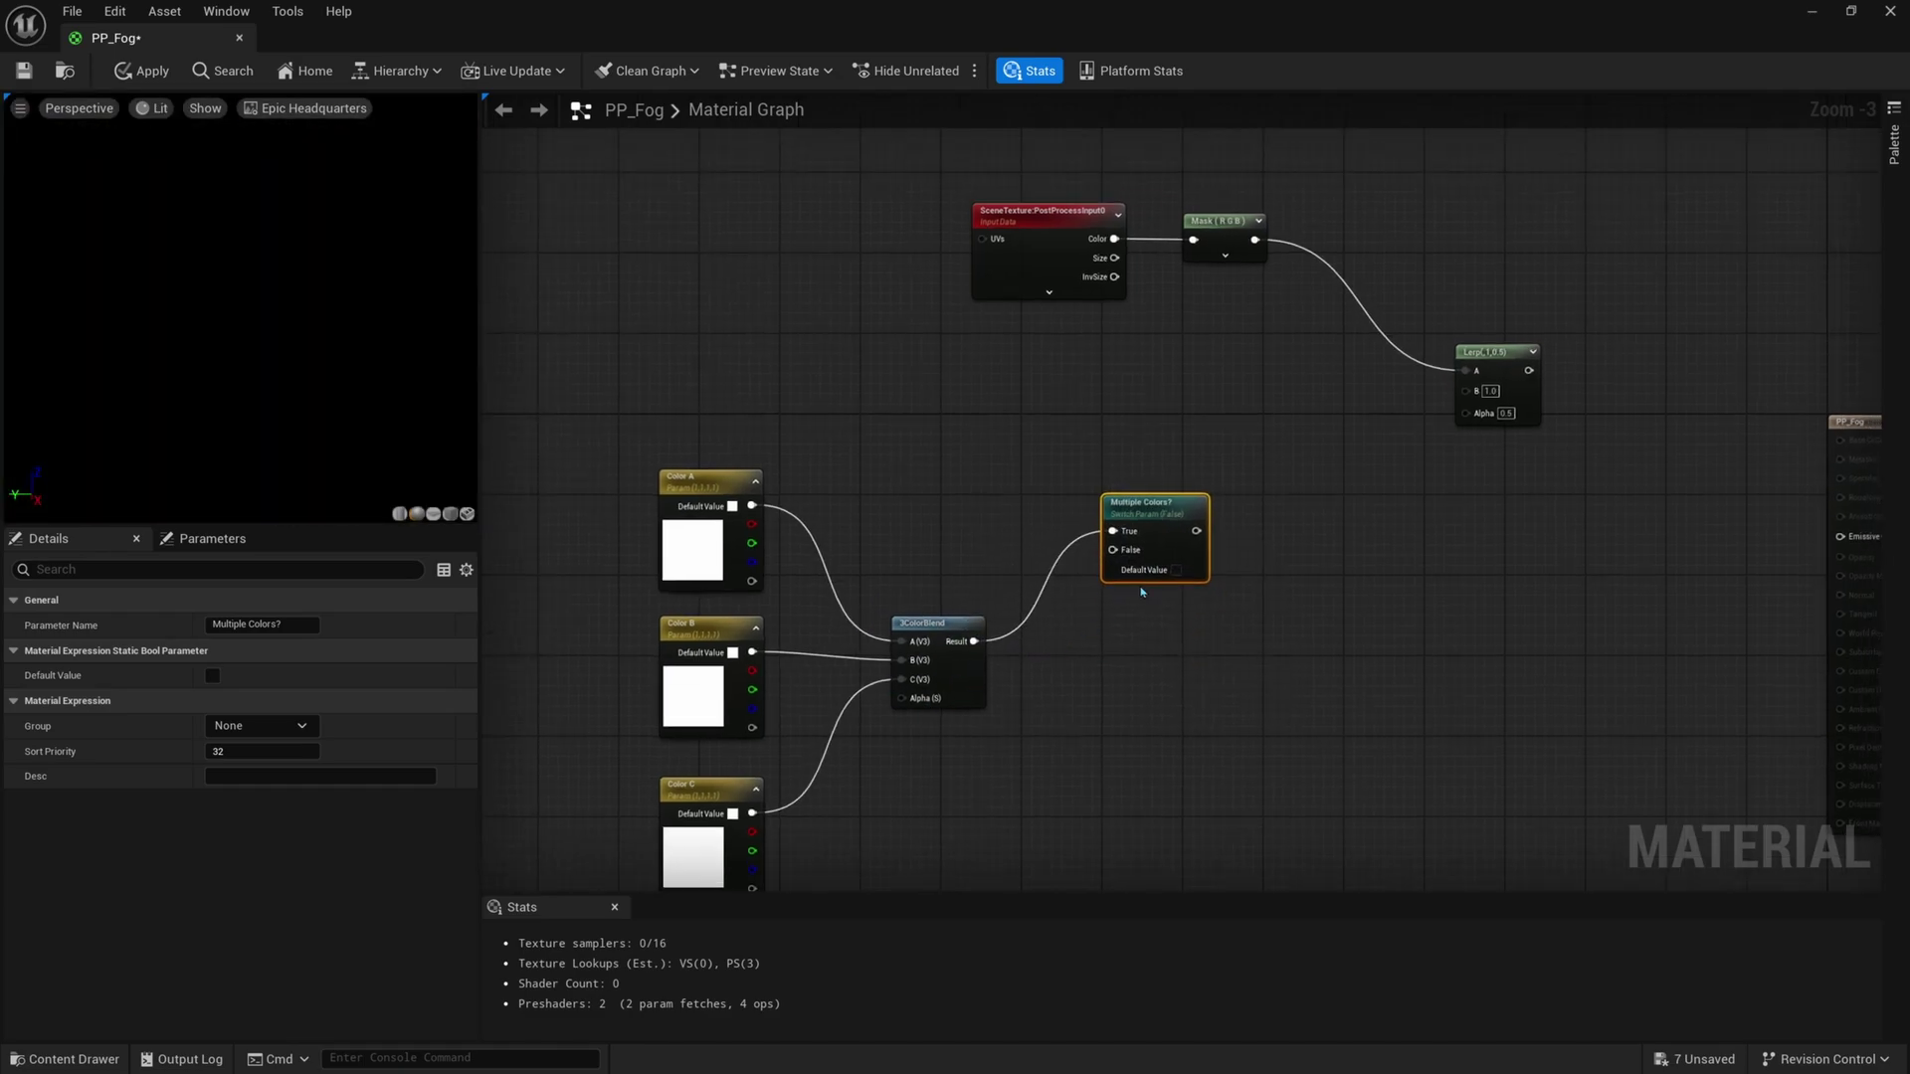
{"action": "left_click_drag", "start_coordinate": [1112, 550], "coordinate": [1144, 507]}
{"action": "left_click_drag", "start_coordinate": [1141, 405], "coordinate": [1139, 562]}
Assign the "Multiple Colors?" switch to the Color group and nudge the node slightly upward
{"action": "left_click", "coordinate": [287, 725]}
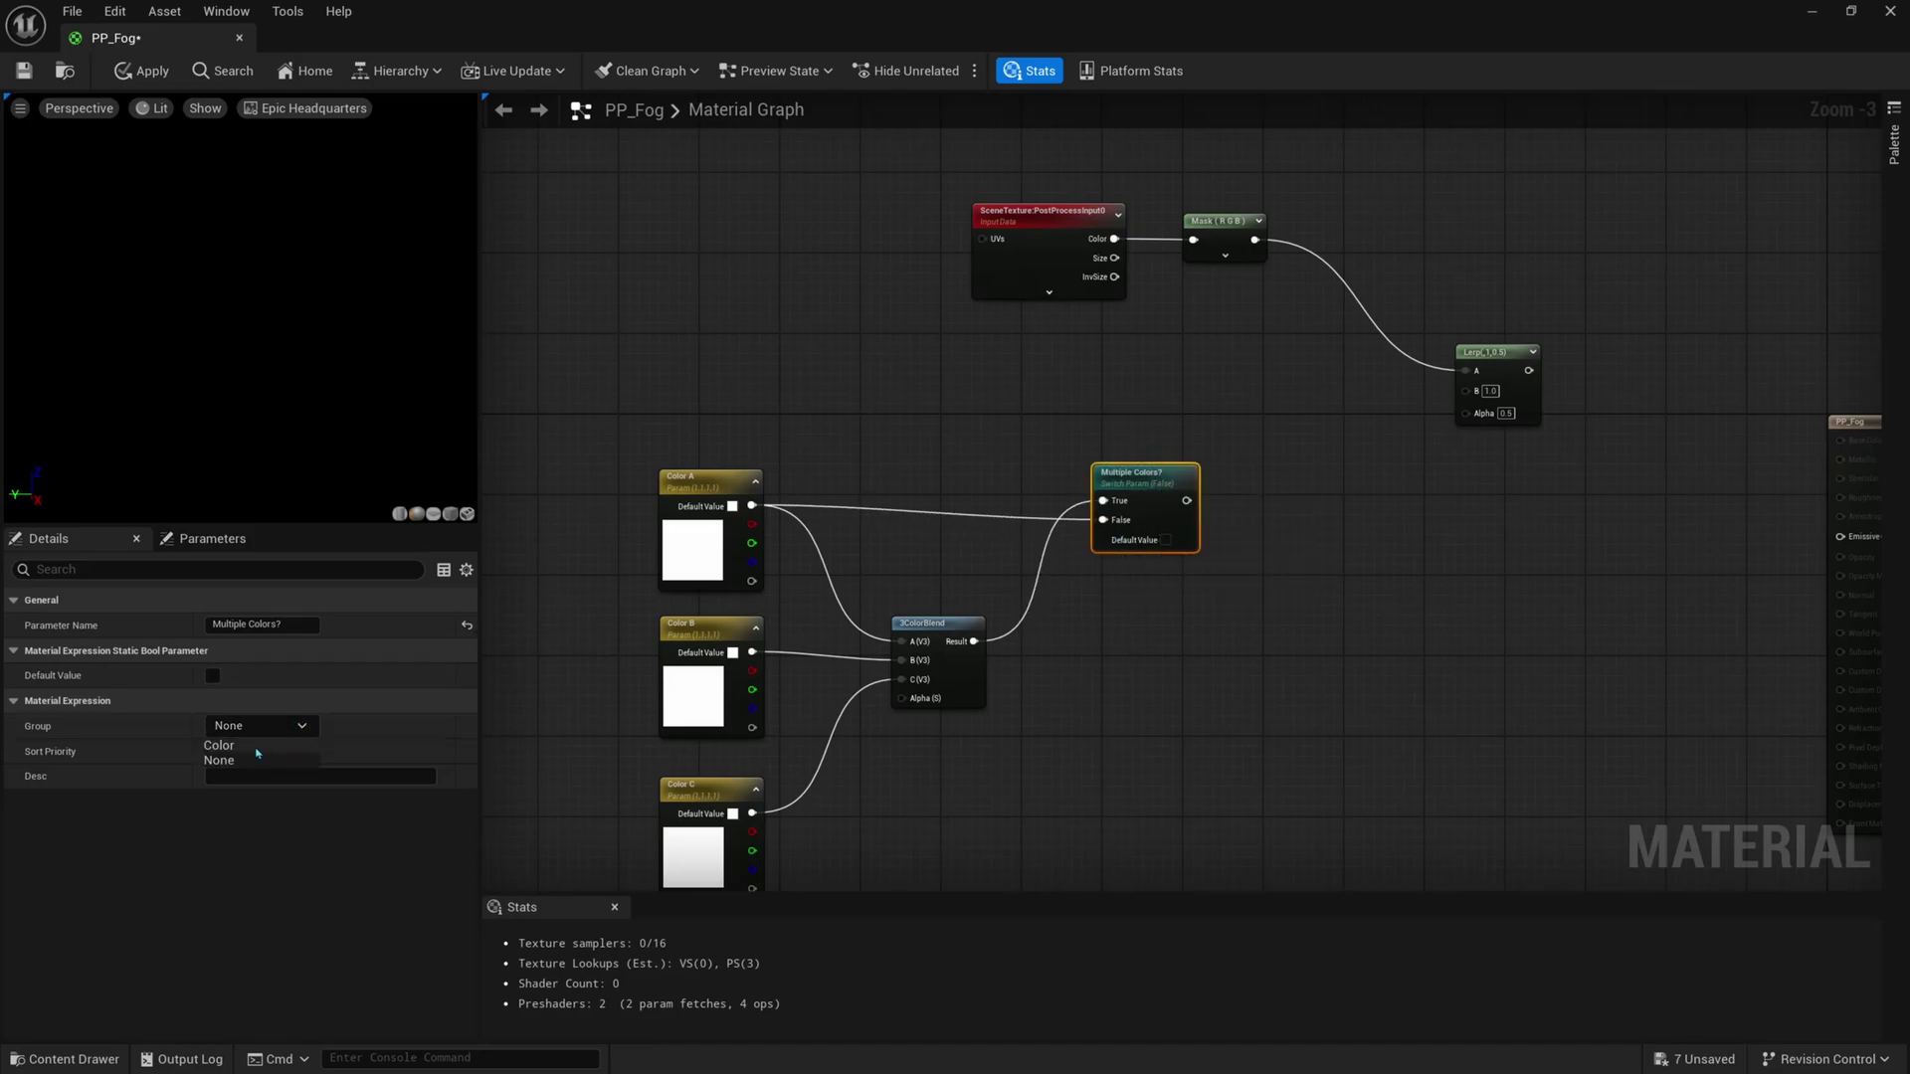
{"action": "left_click", "coordinate": [304, 727]}
{"action": "left_click", "coordinate": [303, 729]}
{"action": "left_click", "coordinate": [290, 748]}
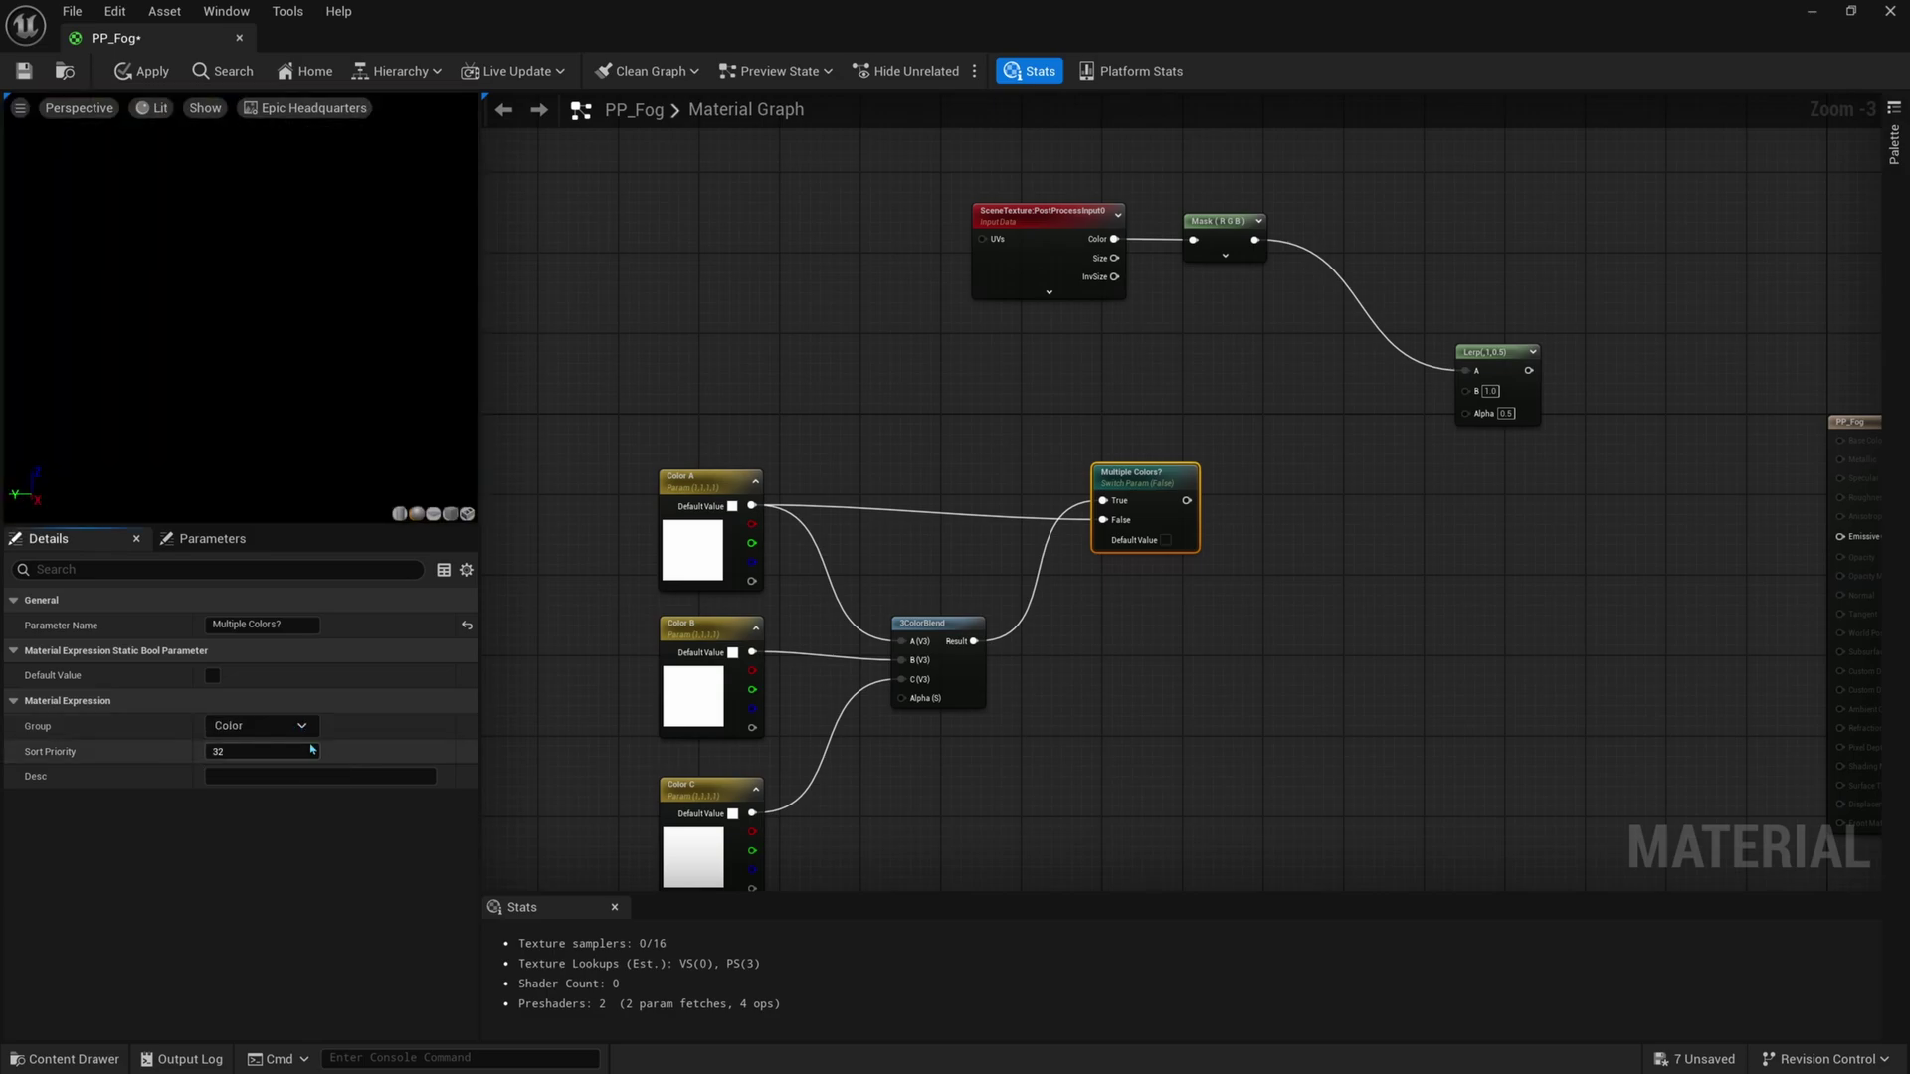
{"action": "right_click_drag", "start_coordinate": [983, 659], "coordinate": [989, 584]}
{"action": "left_click_drag", "start_coordinate": [1139, 429], "coordinate": [1151, 414]}
{"action": "left_click_drag", "start_coordinate": [684, 349], "coordinate": [708, 843]}
{"action": "left_click", "coordinate": [976, 689]}
{"action": "right_click_drag", "start_coordinate": [977, 689], "coordinate": [967, 632]}
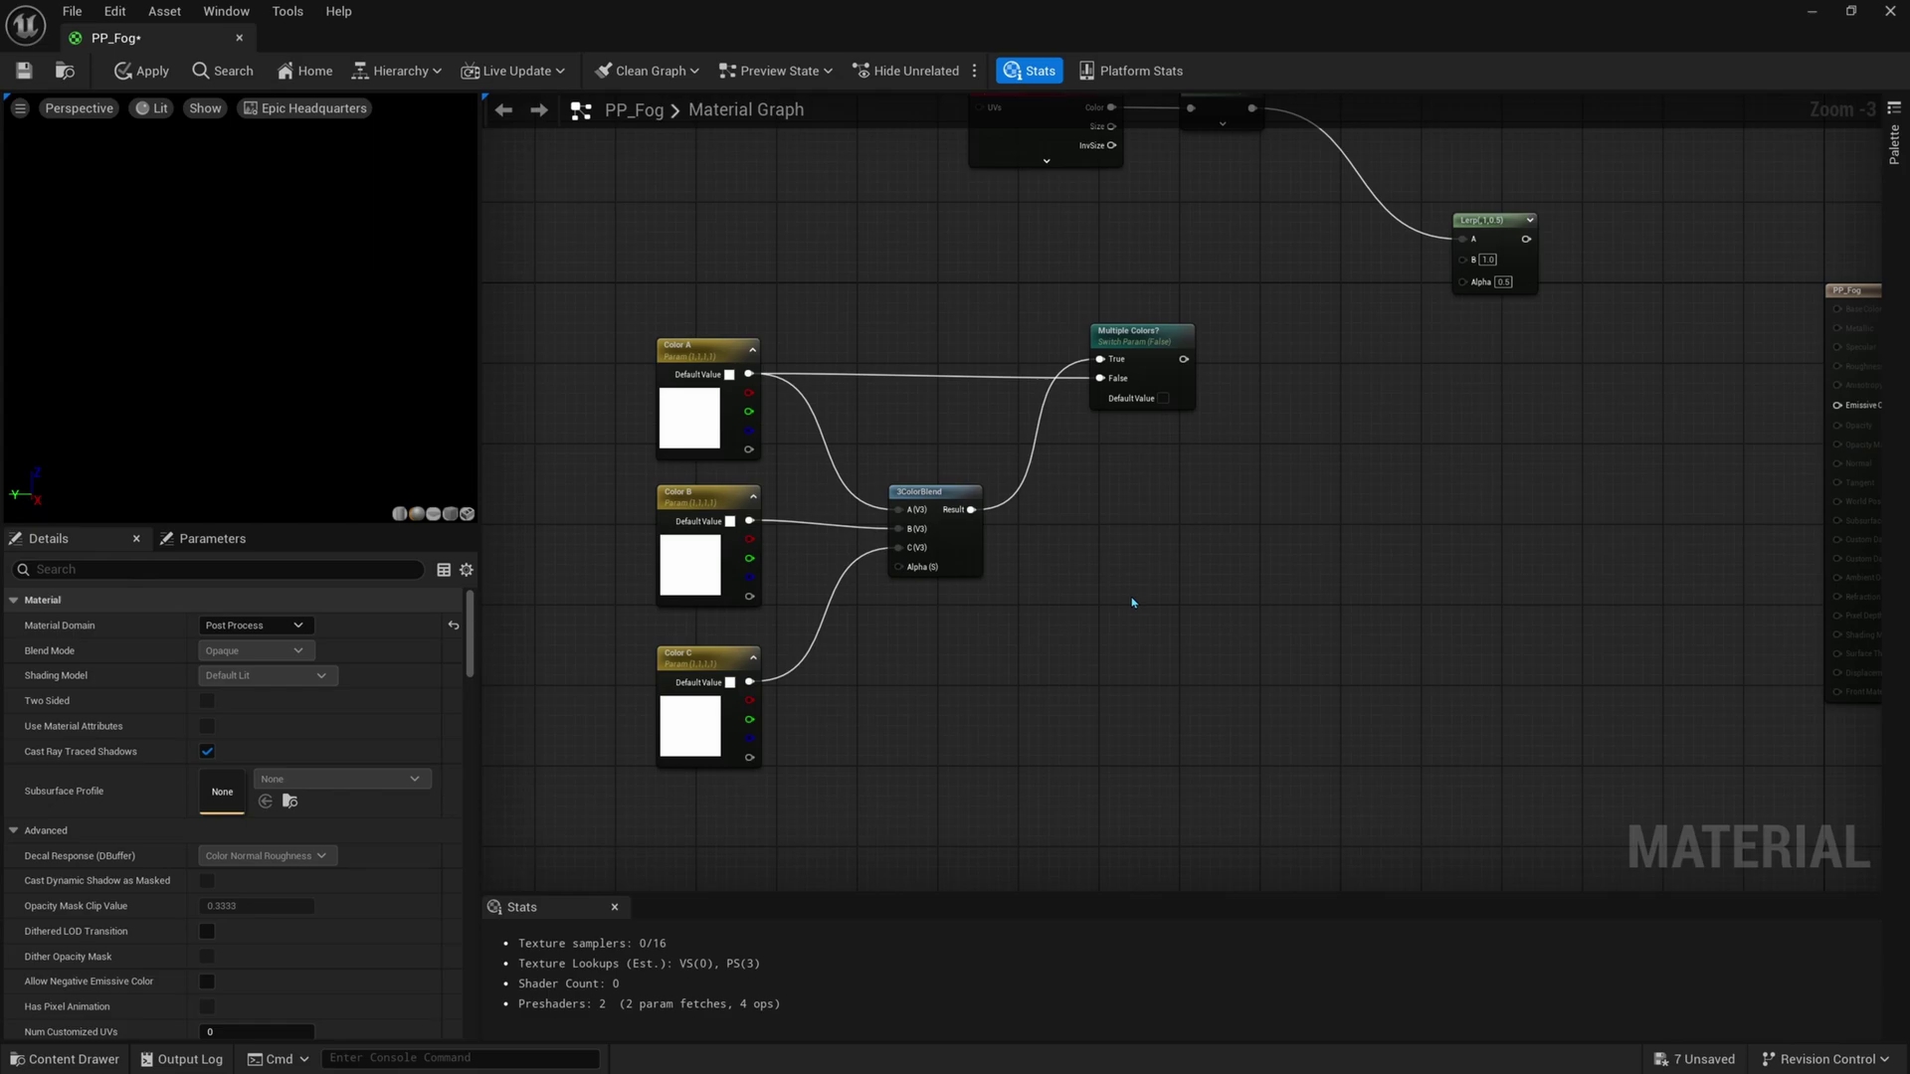
{"action": "right_click_drag", "start_coordinate": [1132, 602], "coordinate": [1123, 542]}
{"action": "left_click_drag", "start_coordinate": [892, 505], "coordinate": [993, 600]}
{"action": "left_click", "coordinate": [825, 731]}
Add a Depth Fade node in the empty graph area below the Color C parameter
{"action": "right_click_drag", "start_coordinate": [823, 740], "coordinate": [892, 595]}
{"action": "right_click", "coordinate": [720, 662]}
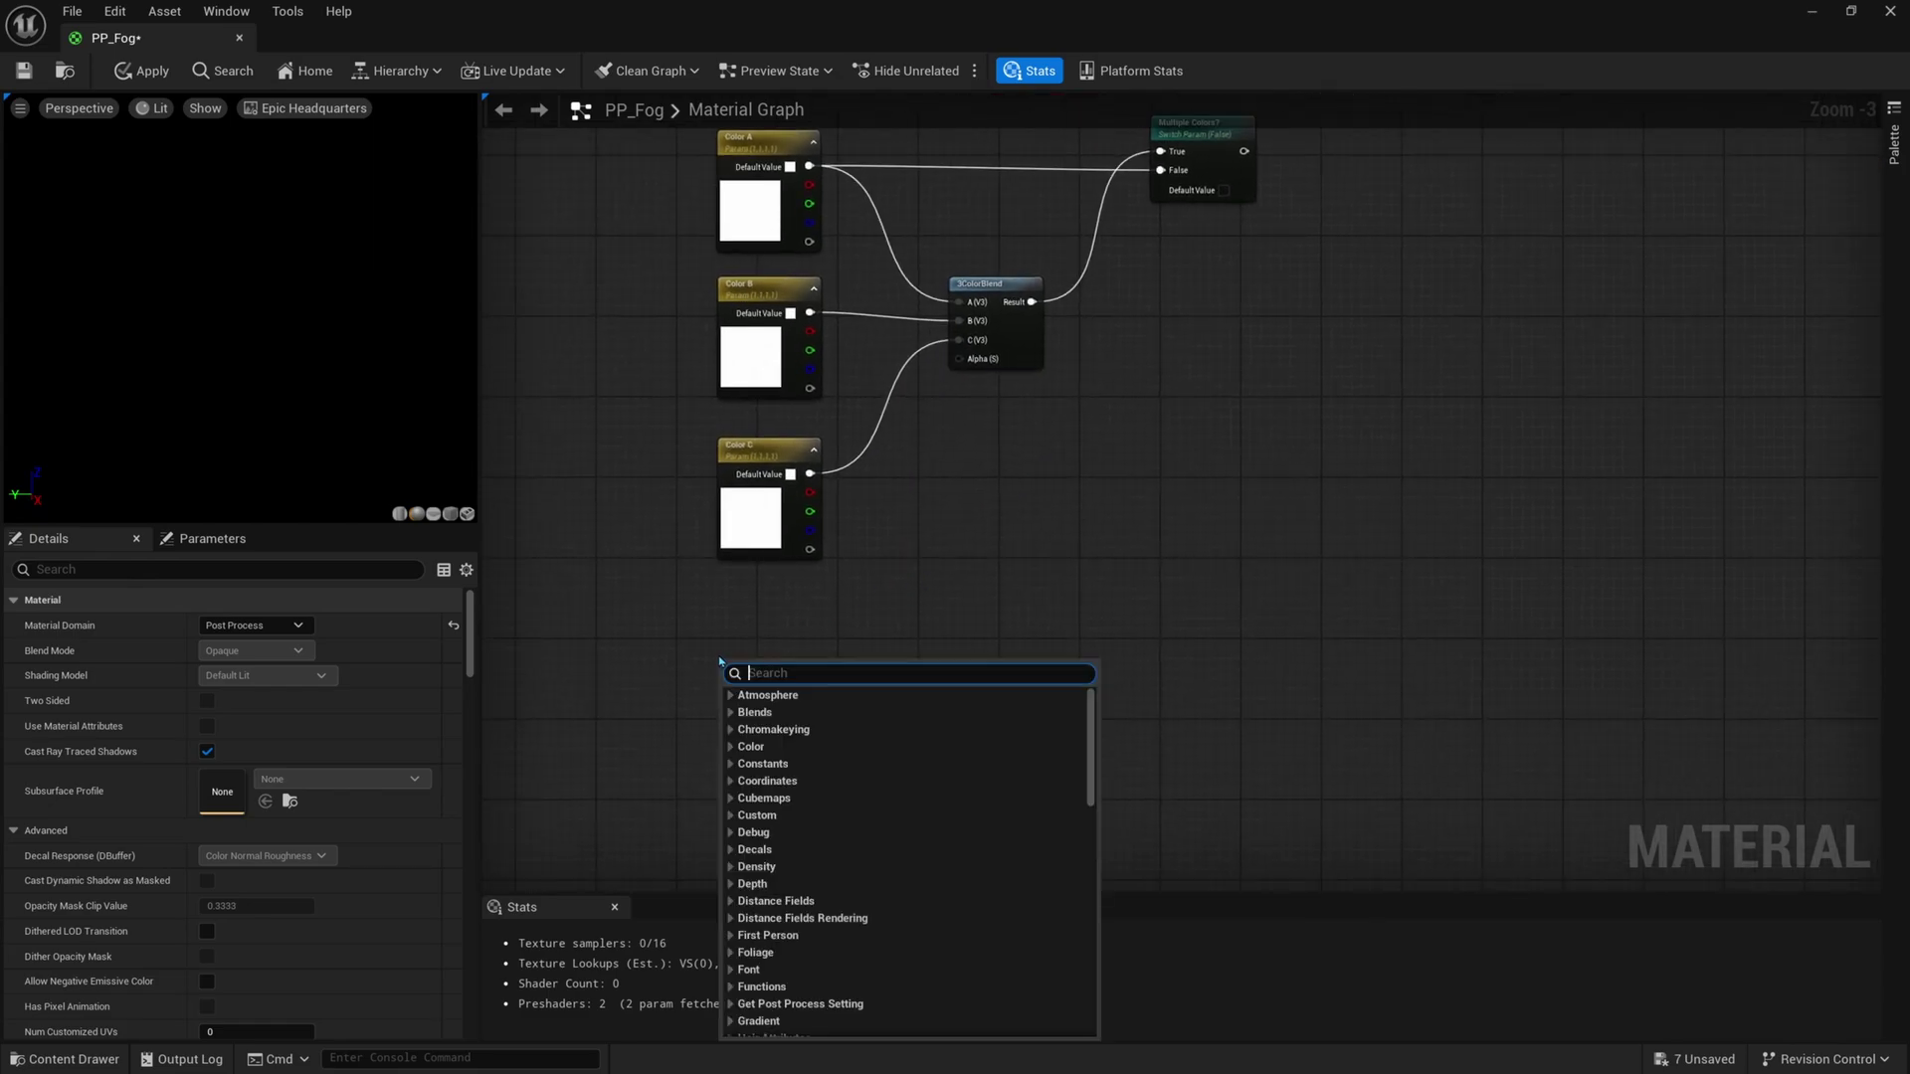
{"action": "type", "text": "depth fade"}
{"action": "key", "text": "Return"}
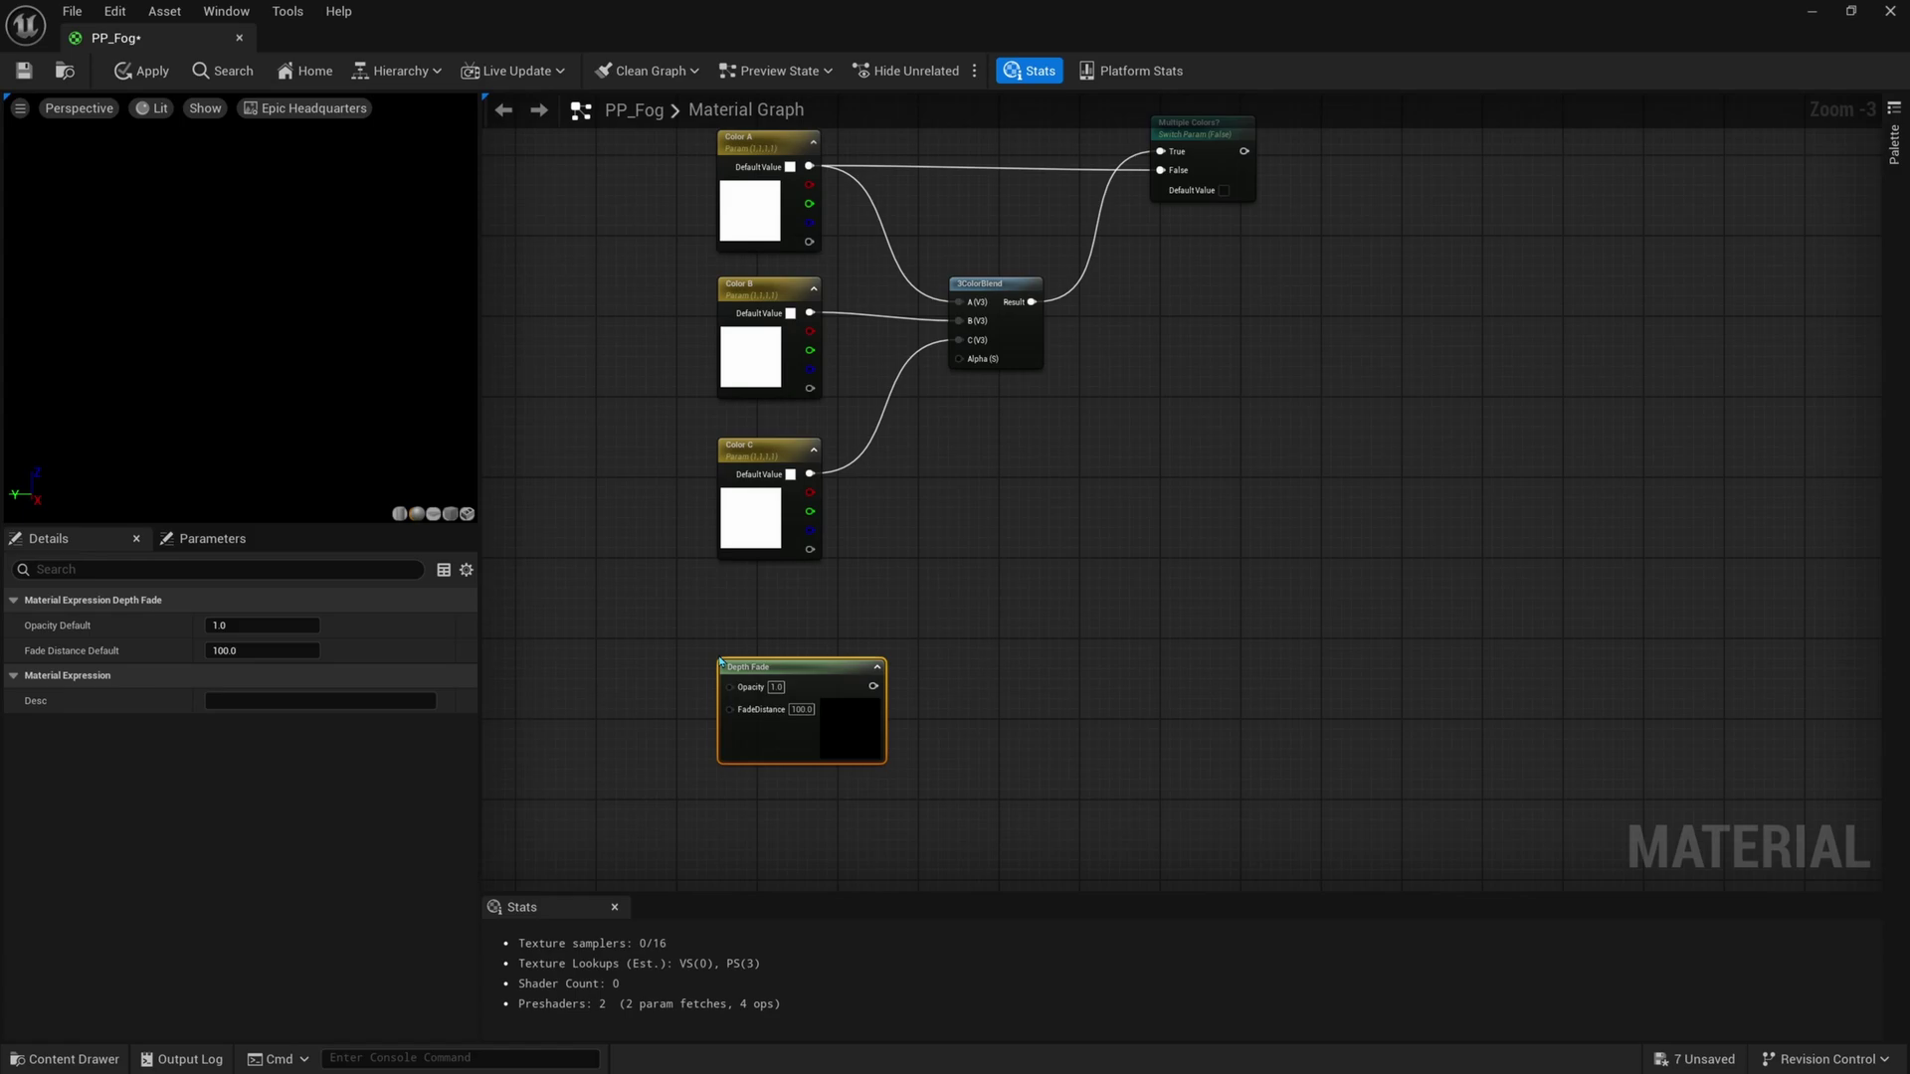
Add a scalar parameter named Color Fog Amount ahead of the Depth Fade node
{"action": "right_click_drag", "start_coordinate": [554, 686], "coordinate": [671, 677]}
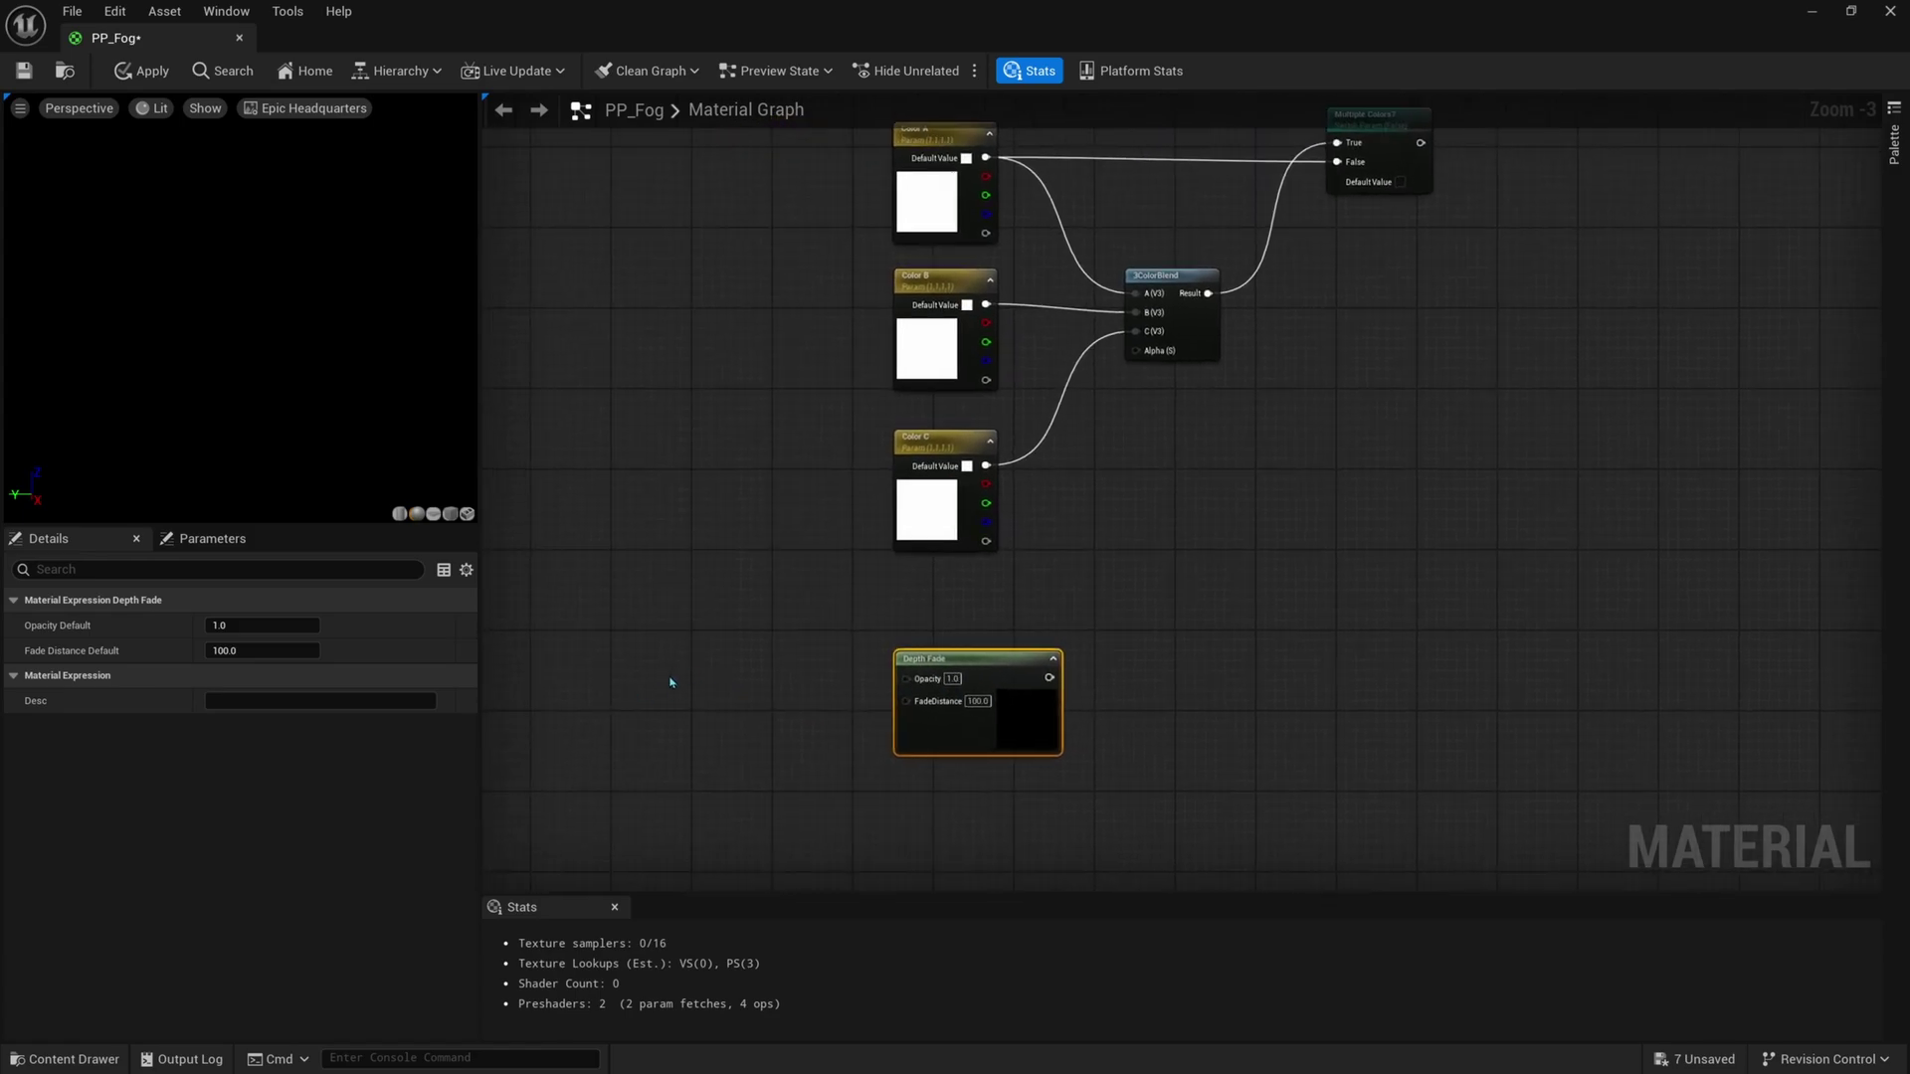
{"action": "left_click", "coordinate": [671, 682]}
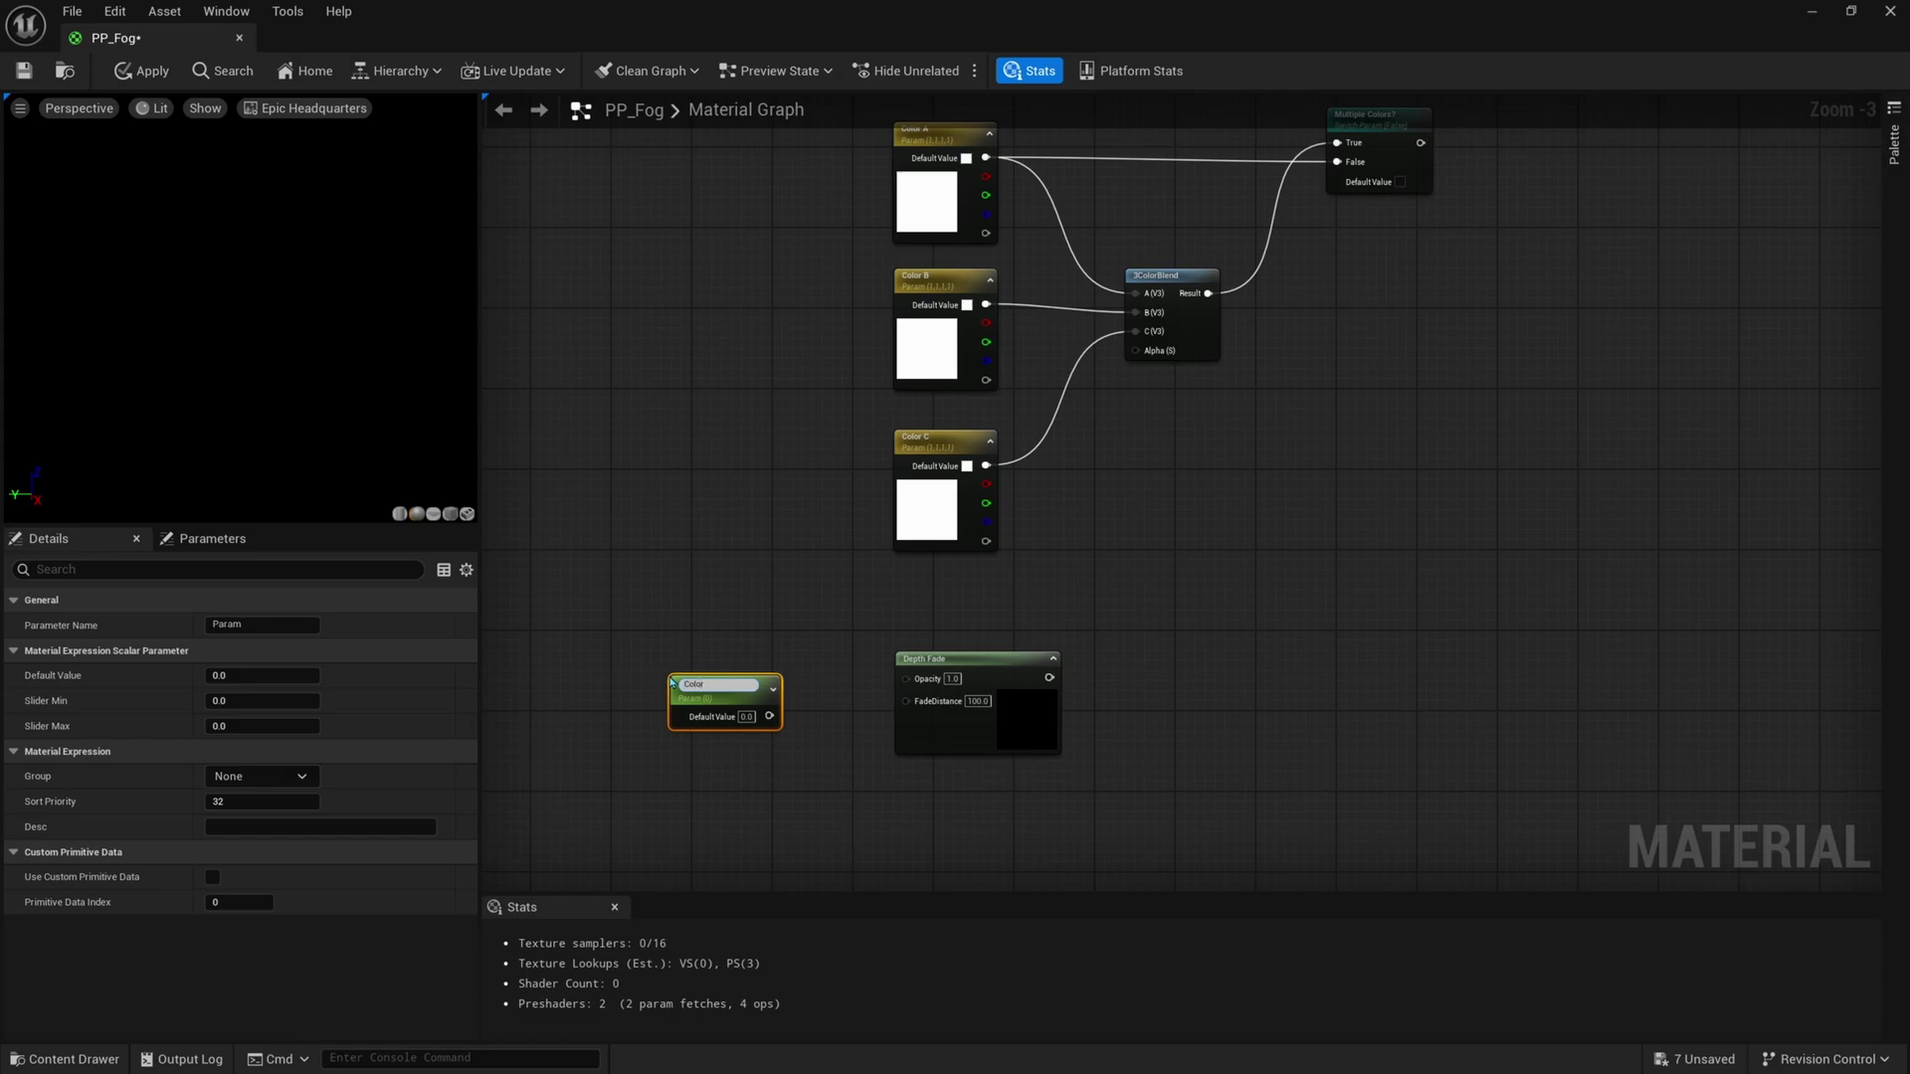
{"action": "key", "text": "Return"}
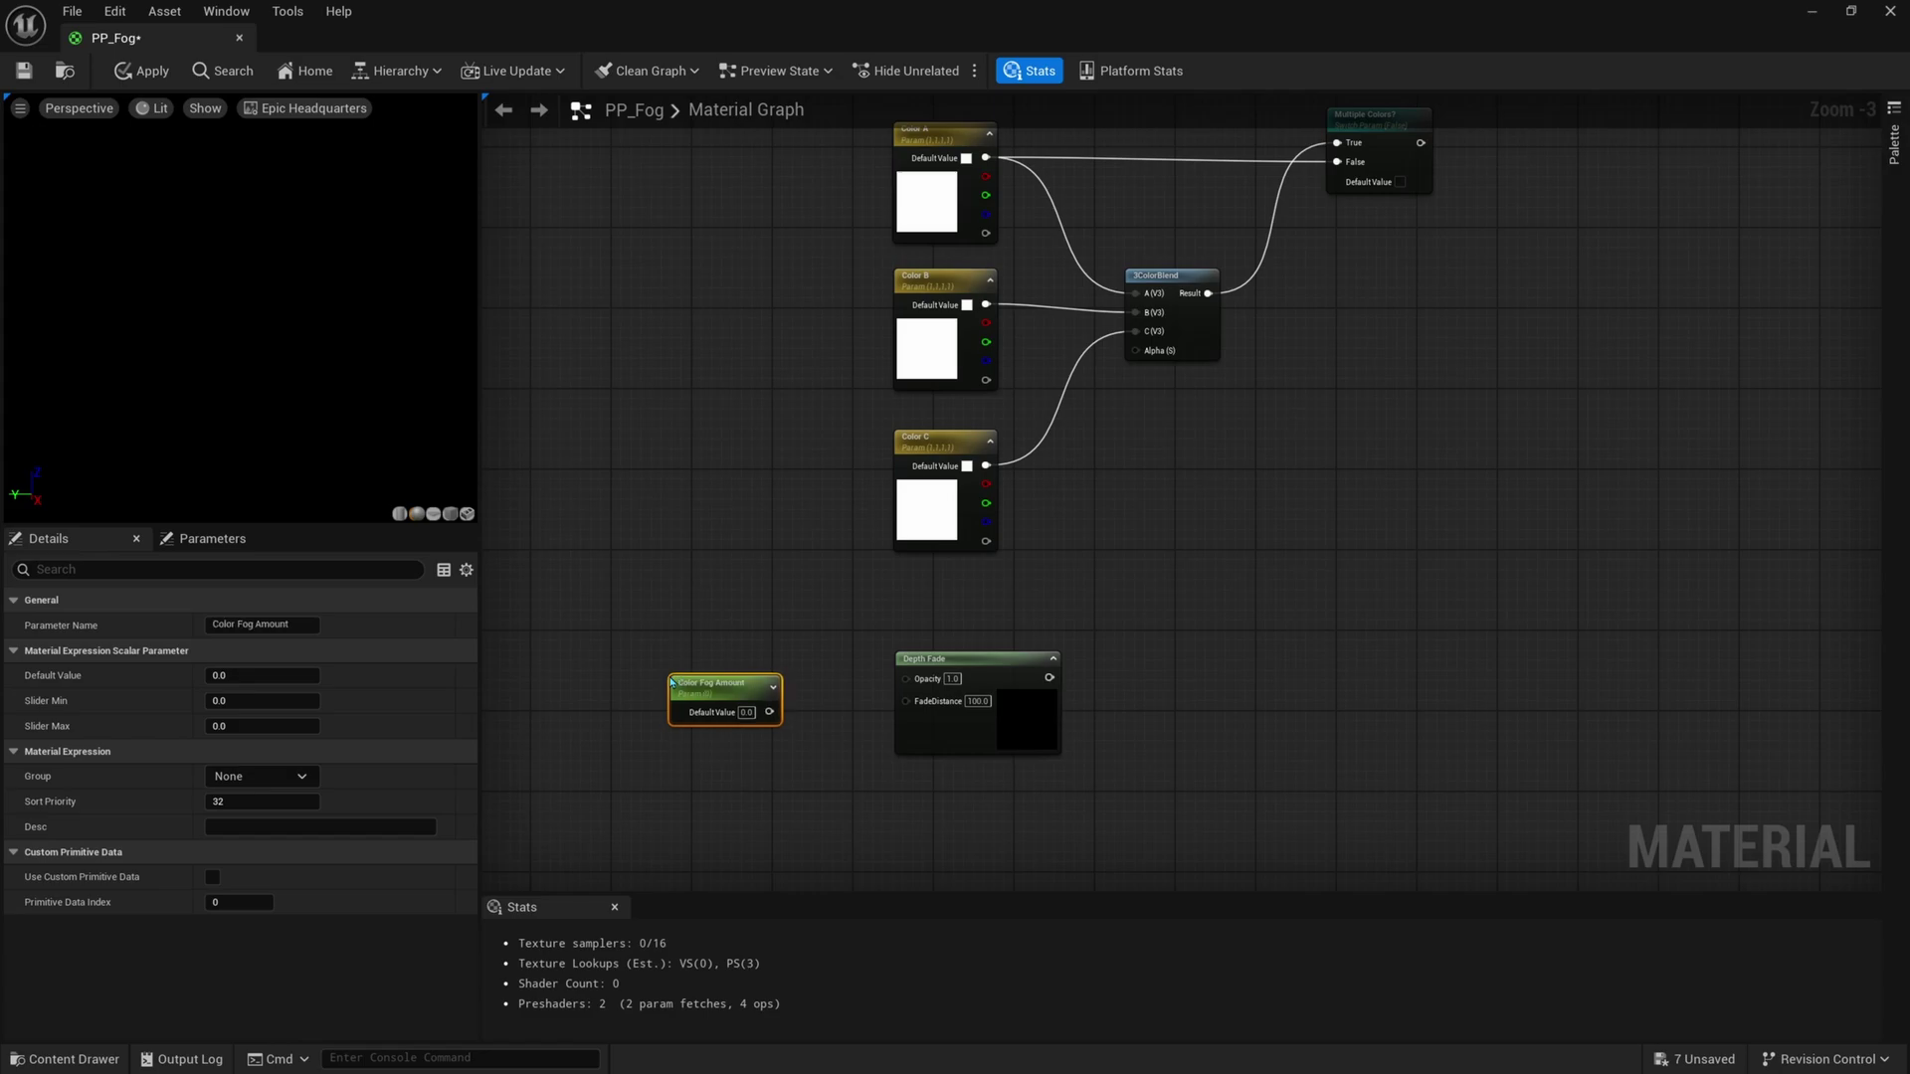
Set Color Fog Amount's default value to 1 and connect it to the Depth Fade's Opacity input
{"action": "left_click", "coordinate": [747, 713]}
{"action": "type", "text": "1"}
{"action": "key", "text": "Return"}
{"action": "left_click_drag", "start_coordinate": [768, 712], "coordinate": [908, 680]}
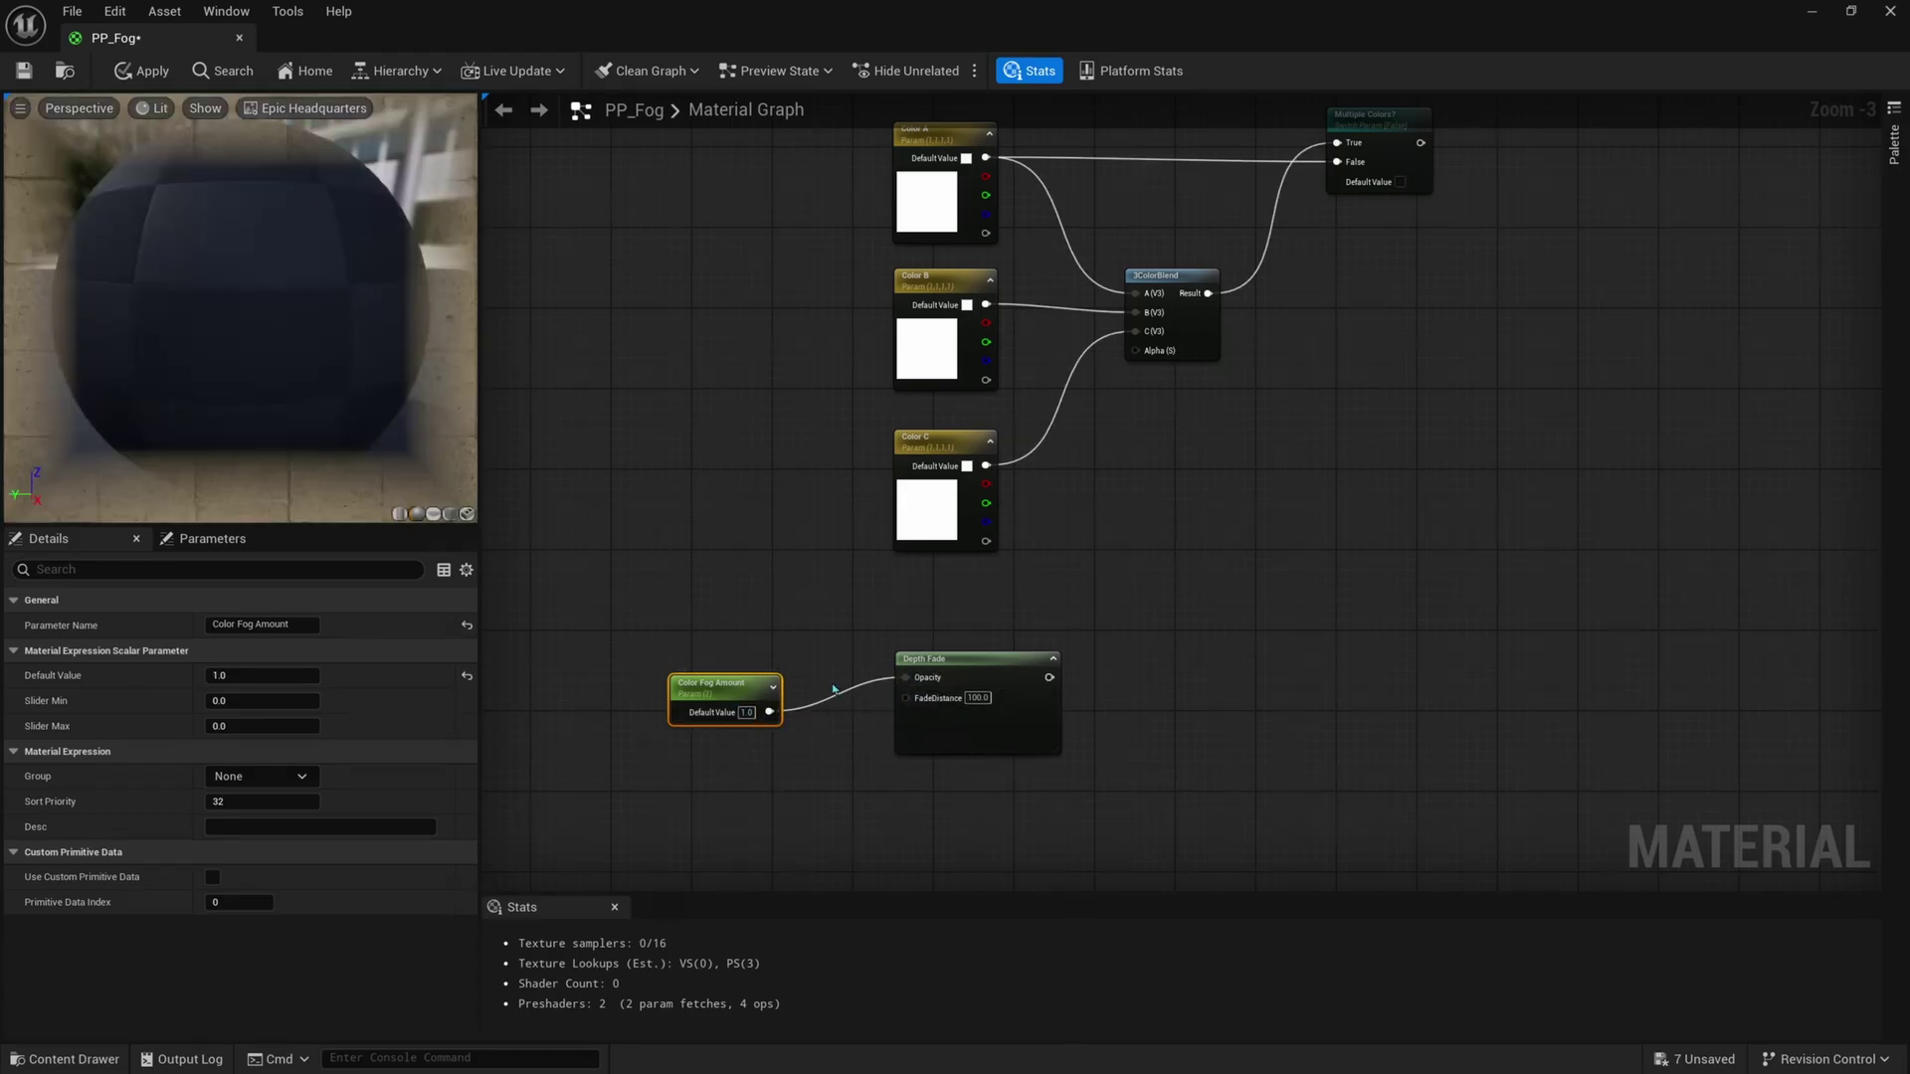
Line up the Color Fog Amount parameter with the Depth Fade's Opacity input so their connection runs straight
{"action": "left_click_drag", "start_coordinate": [718, 686], "coordinate": [731, 663]}
{"action": "right_click_drag", "start_coordinate": [1460, 276], "coordinate": [1405, 391]}
{"action": "left_click_drag", "start_coordinate": [1390, 395], "coordinate": [1281, 255]}
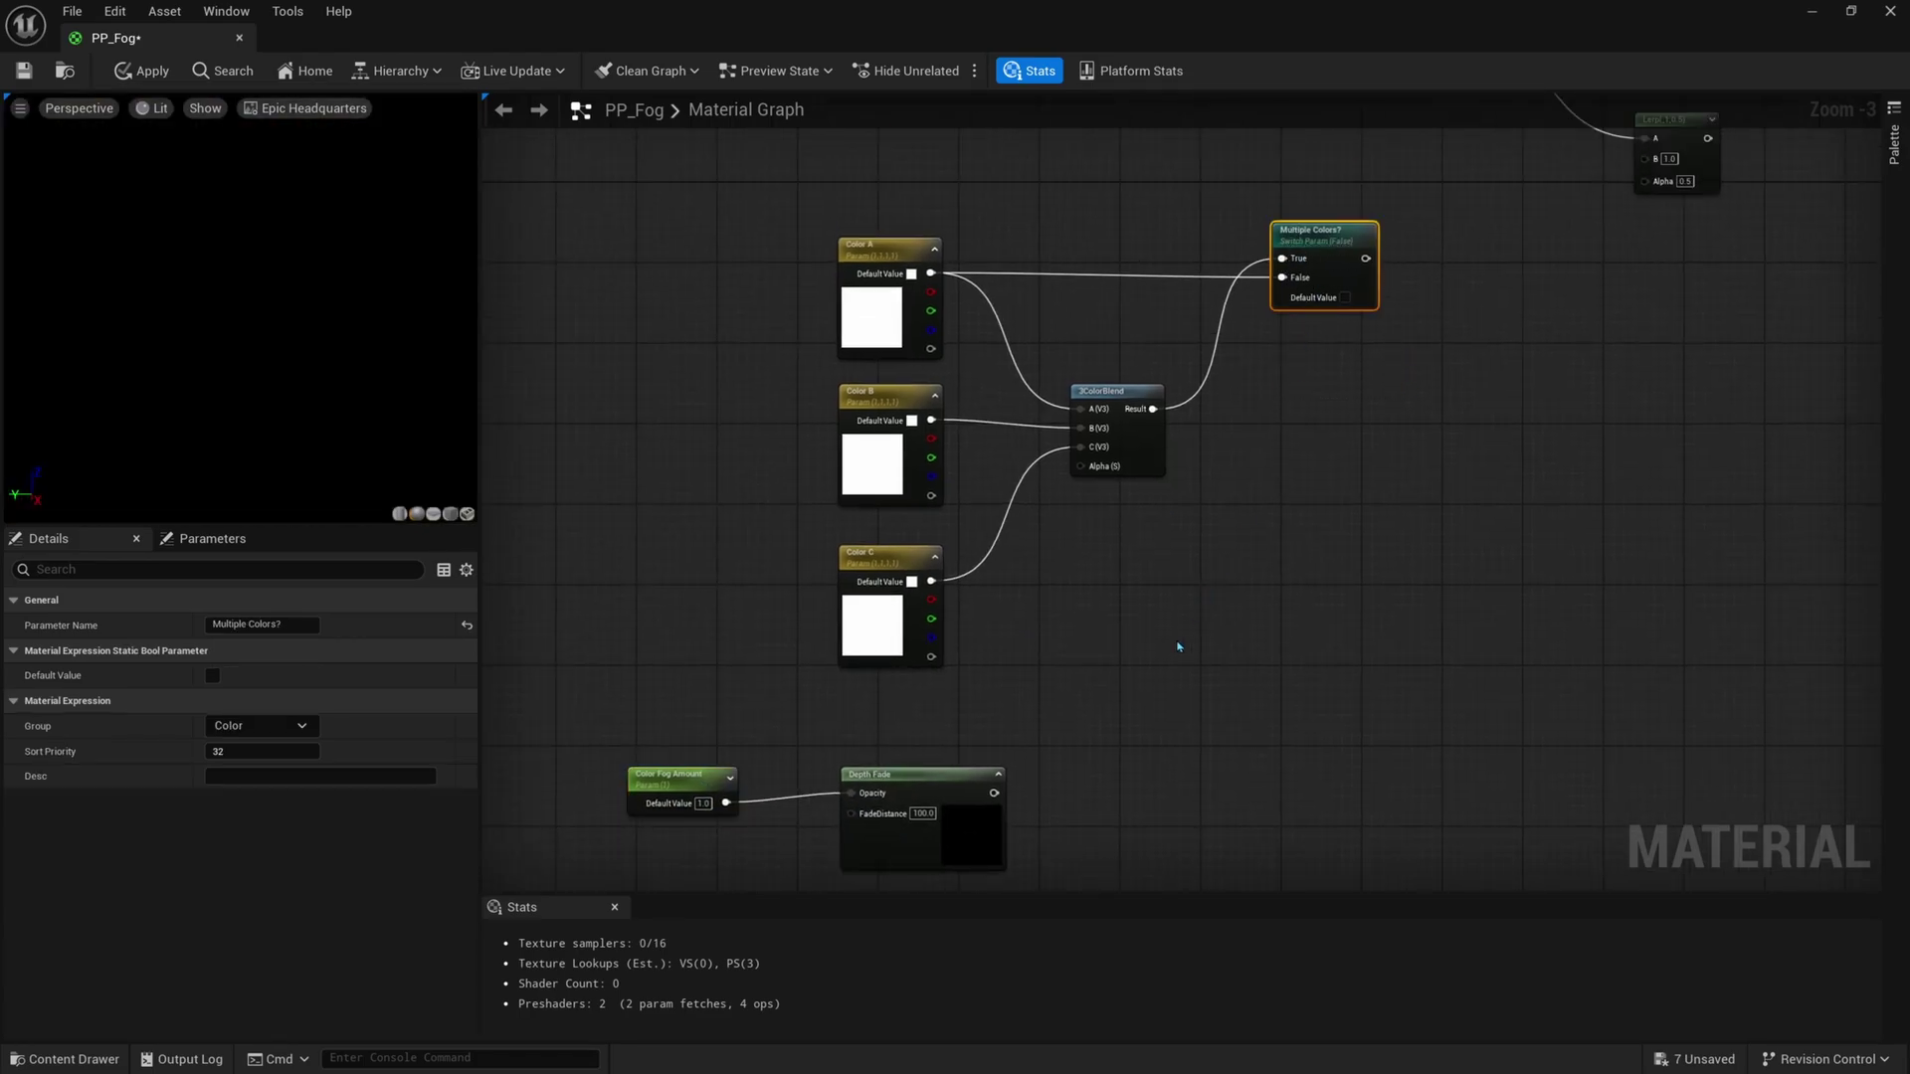
{"action": "left_click", "coordinate": [1177, 643]}
{"action": "right_click_drag", "start_coordinate": [859, 870], "coordinate": [919, 751]}
{"action": "scroll", "coordinate": [917, 752], "scroll_direction": "up", "scroll_amount": 3}
{"action": "left_click_drag", "start_coordinate": [656, 620], "coordinate": [714, 605]}
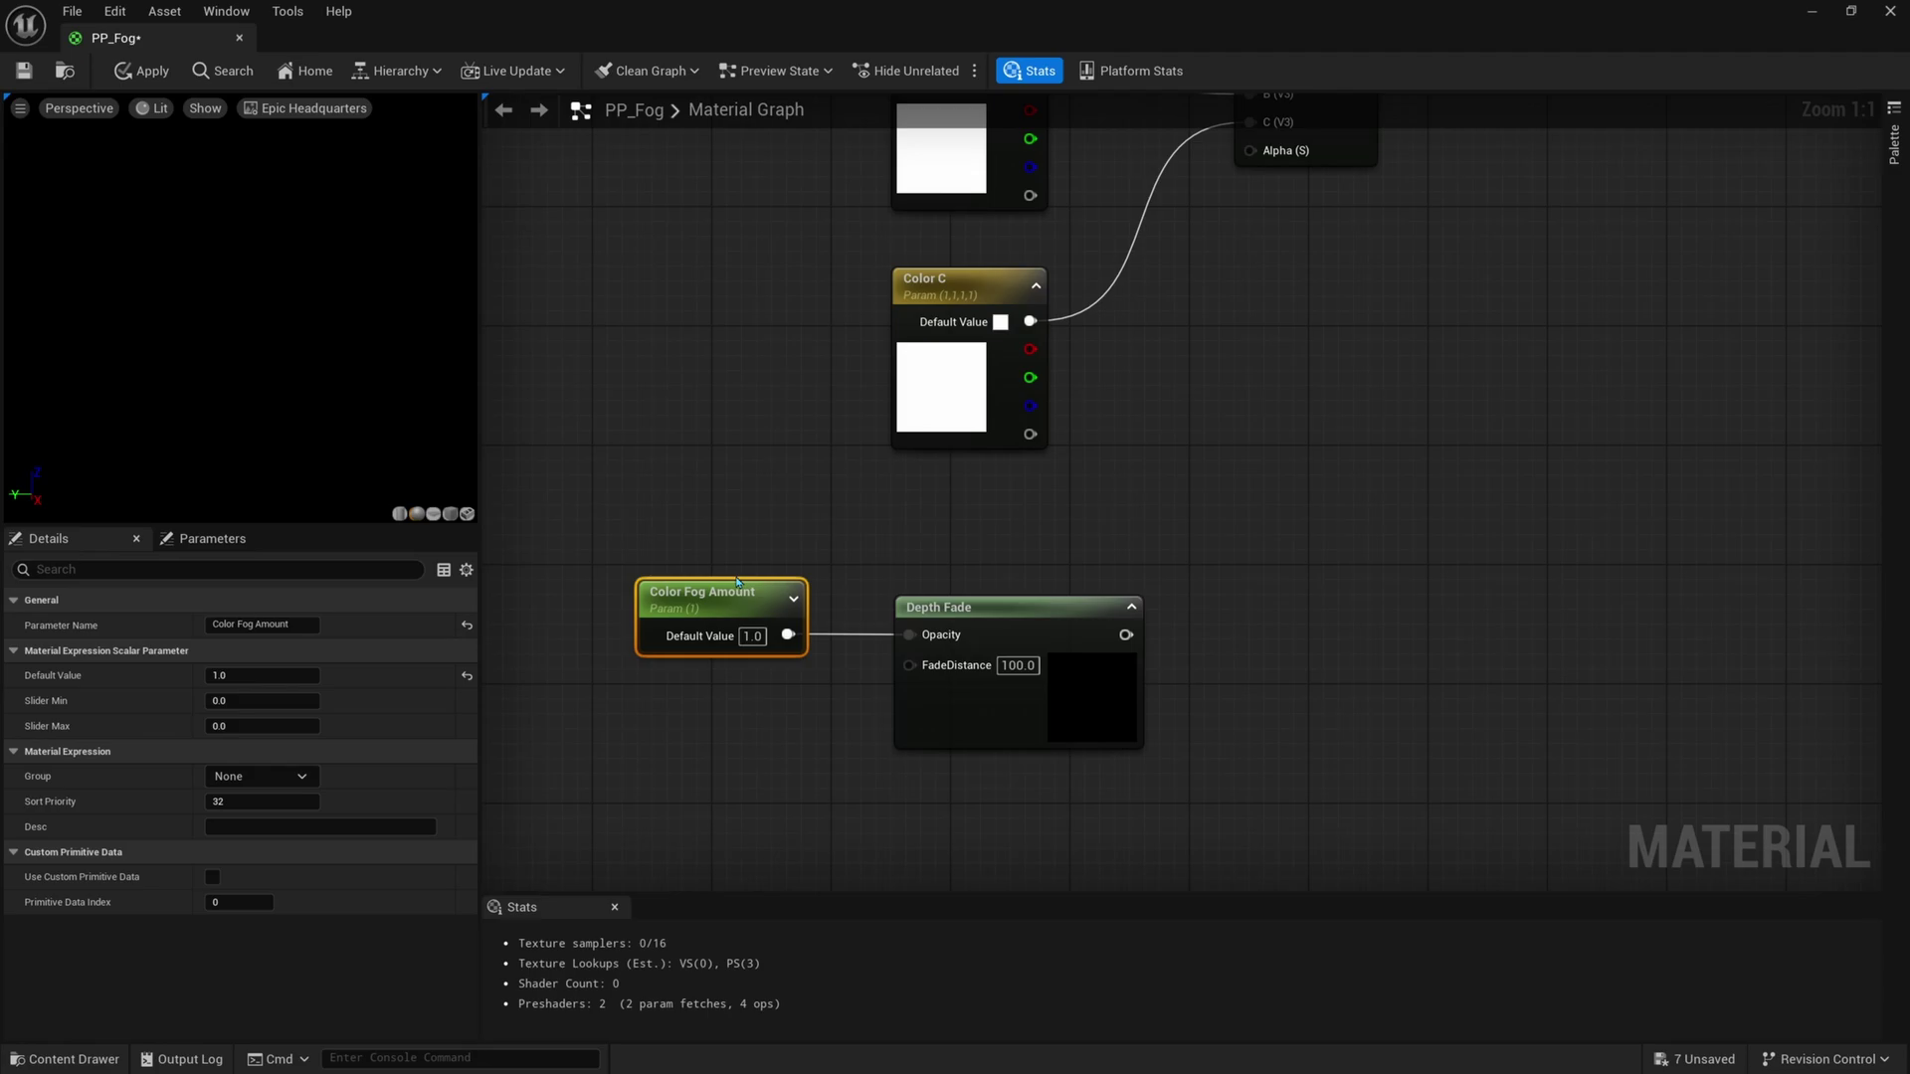
{"action": "right_click_drag", "start_coordinate": [779, 730], "coordinate": [847, 652]}
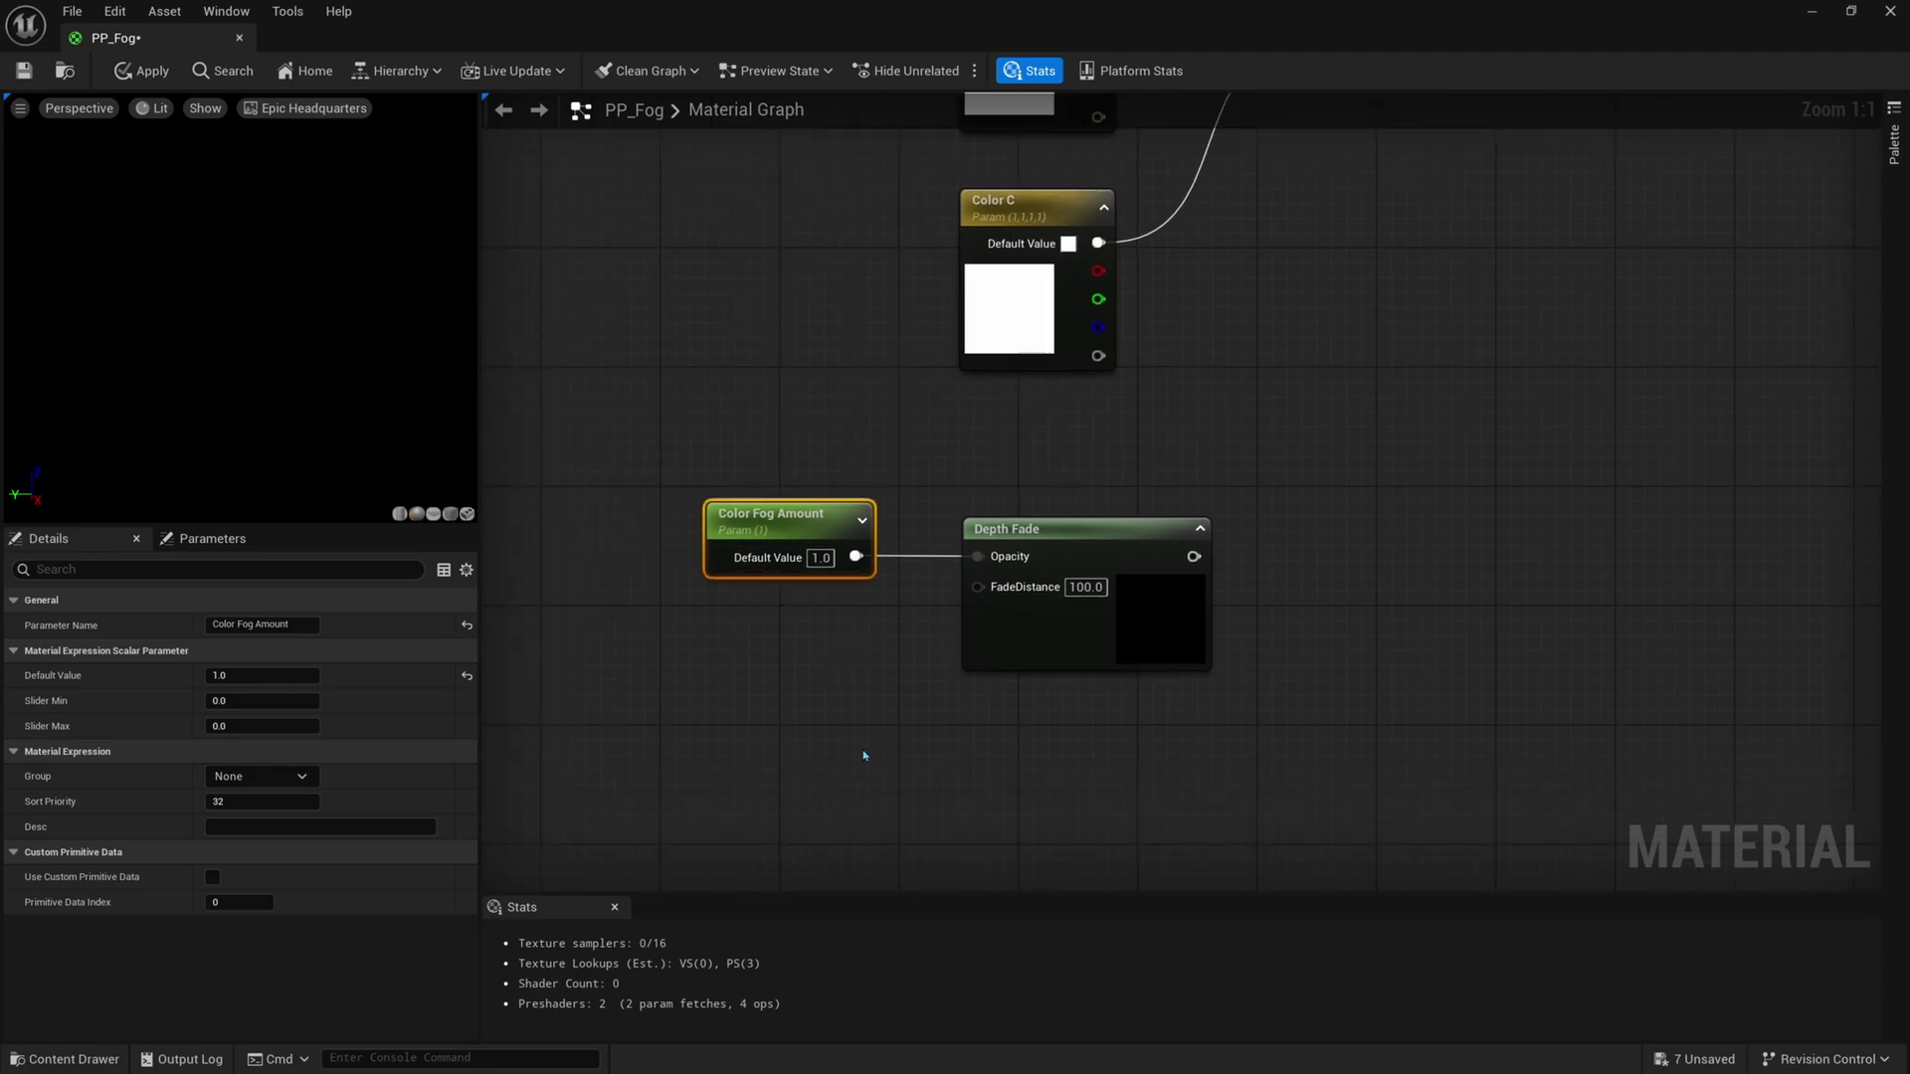
Assign the Color Fog Amount parameter to the Color group
{"action": "right_click_drag", "start_coordinate": [864, 756], "coordinate": [882, 750]}
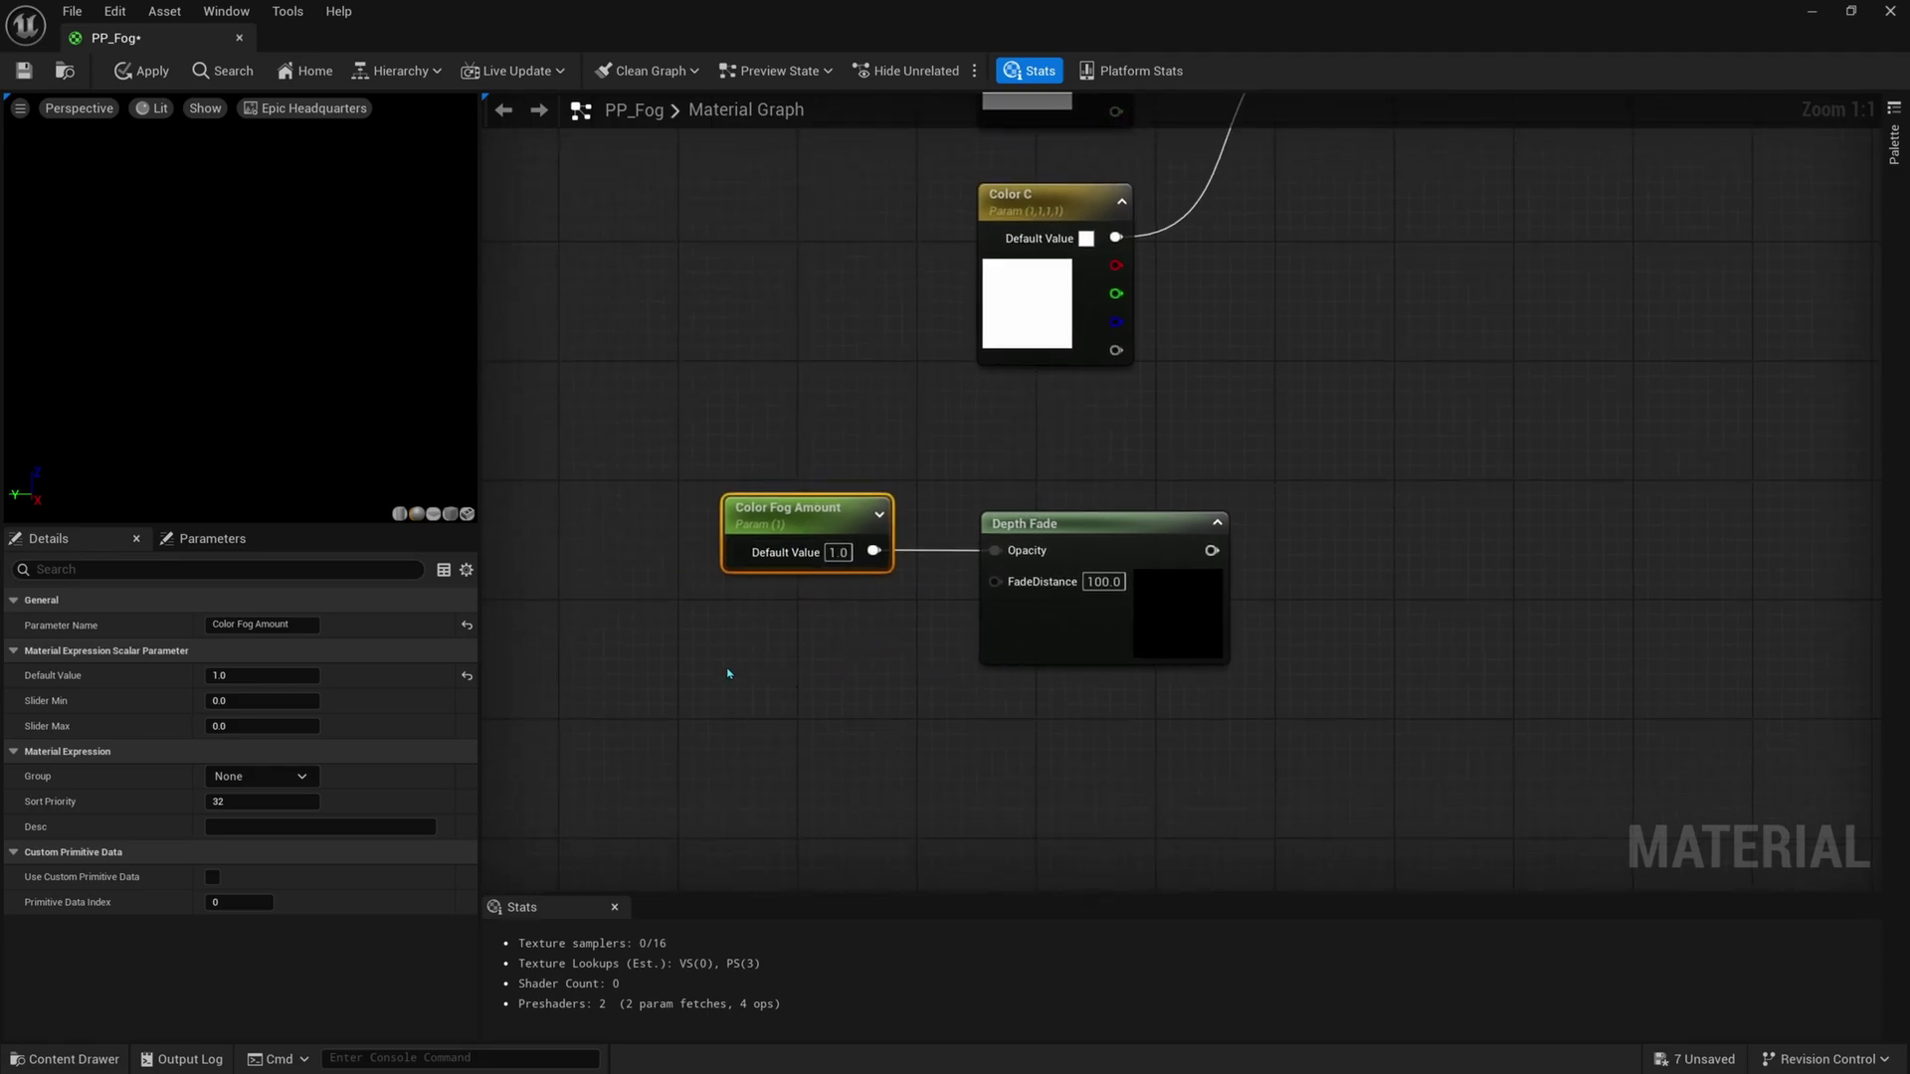
{"action": "left_click_drag", "start_coordinate": [769, 505], "coordinate": [770, 505]}
{"action": "left_click", "coordinate": [302, 778]}
{"action": "left_click", "coordinate": [271, 797]}
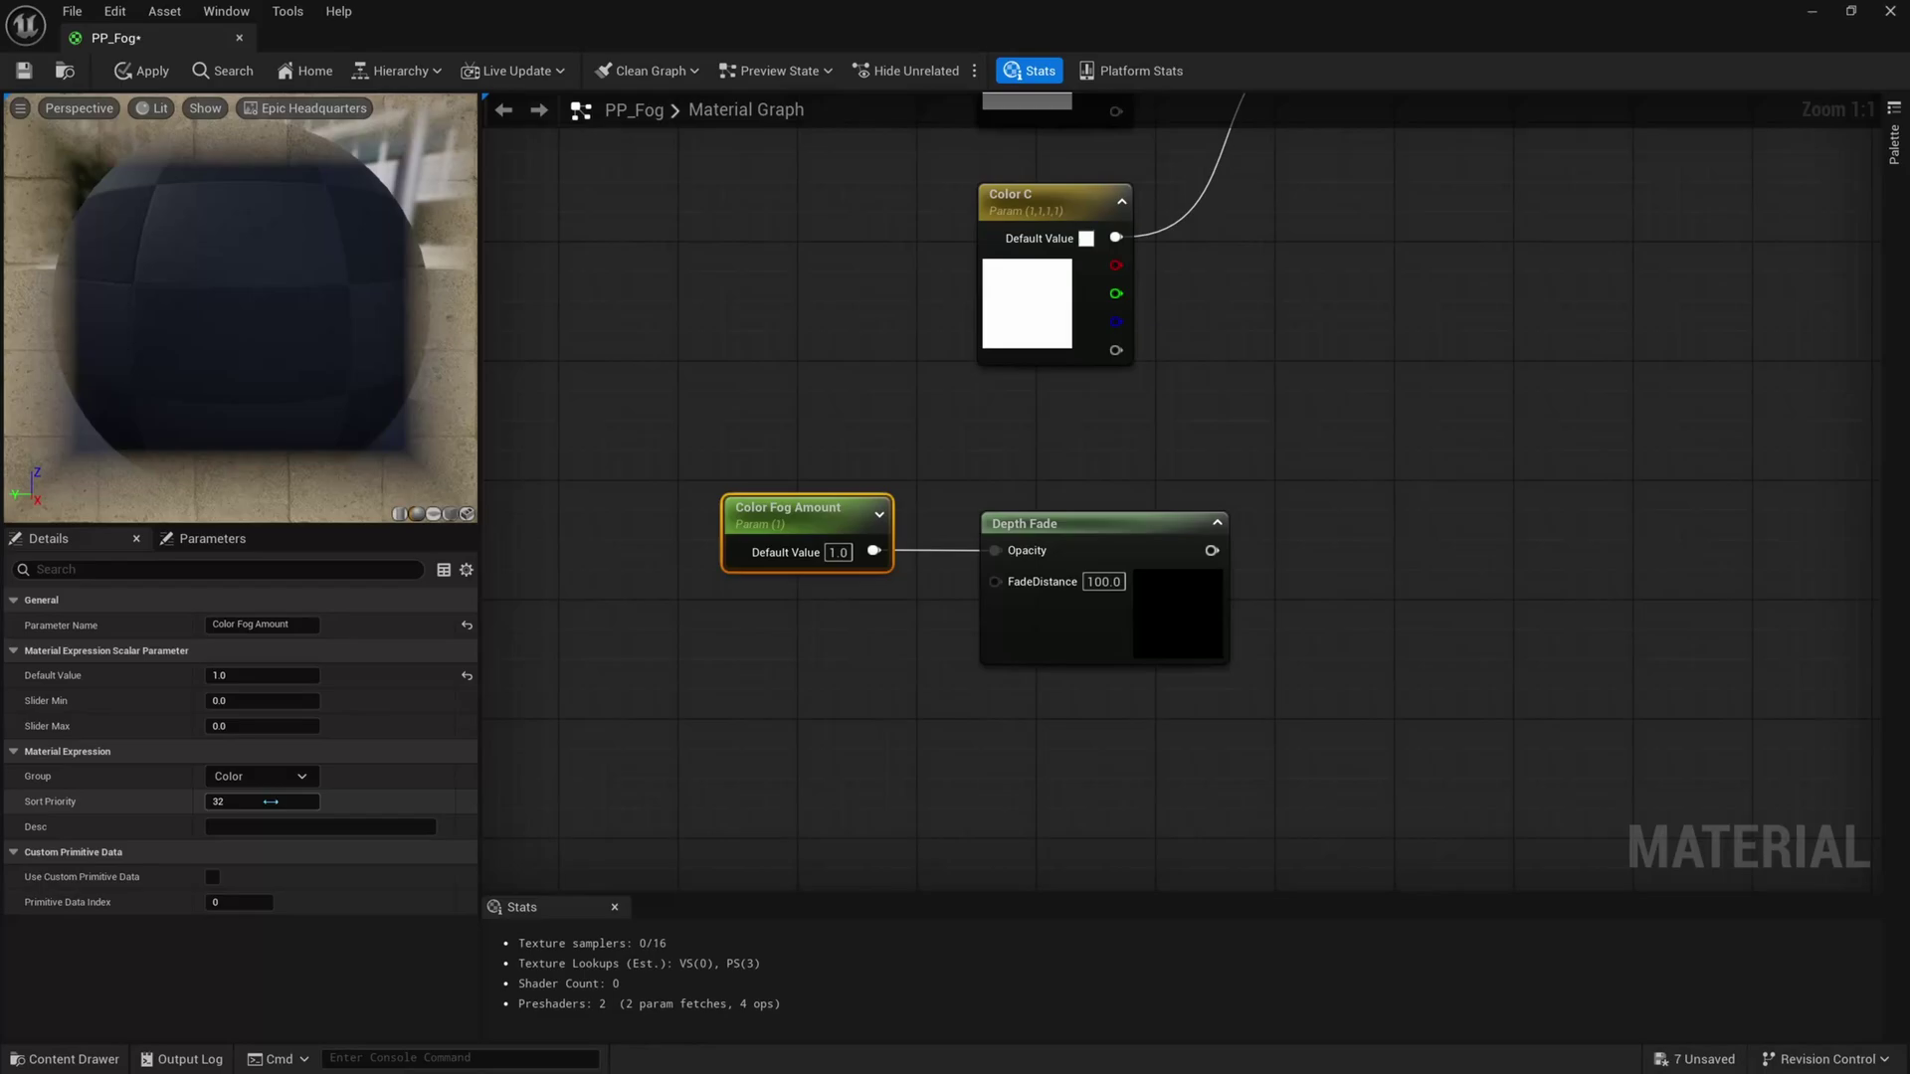
Duplicate the Color Fog Amount parameter and rename the copy Color Fog Fade
{"action": "left_click_drag", "start_coordinate": [713, 707], "coordinate": [775, 513]}
{"action": "key", "text": "ctrl+d"}
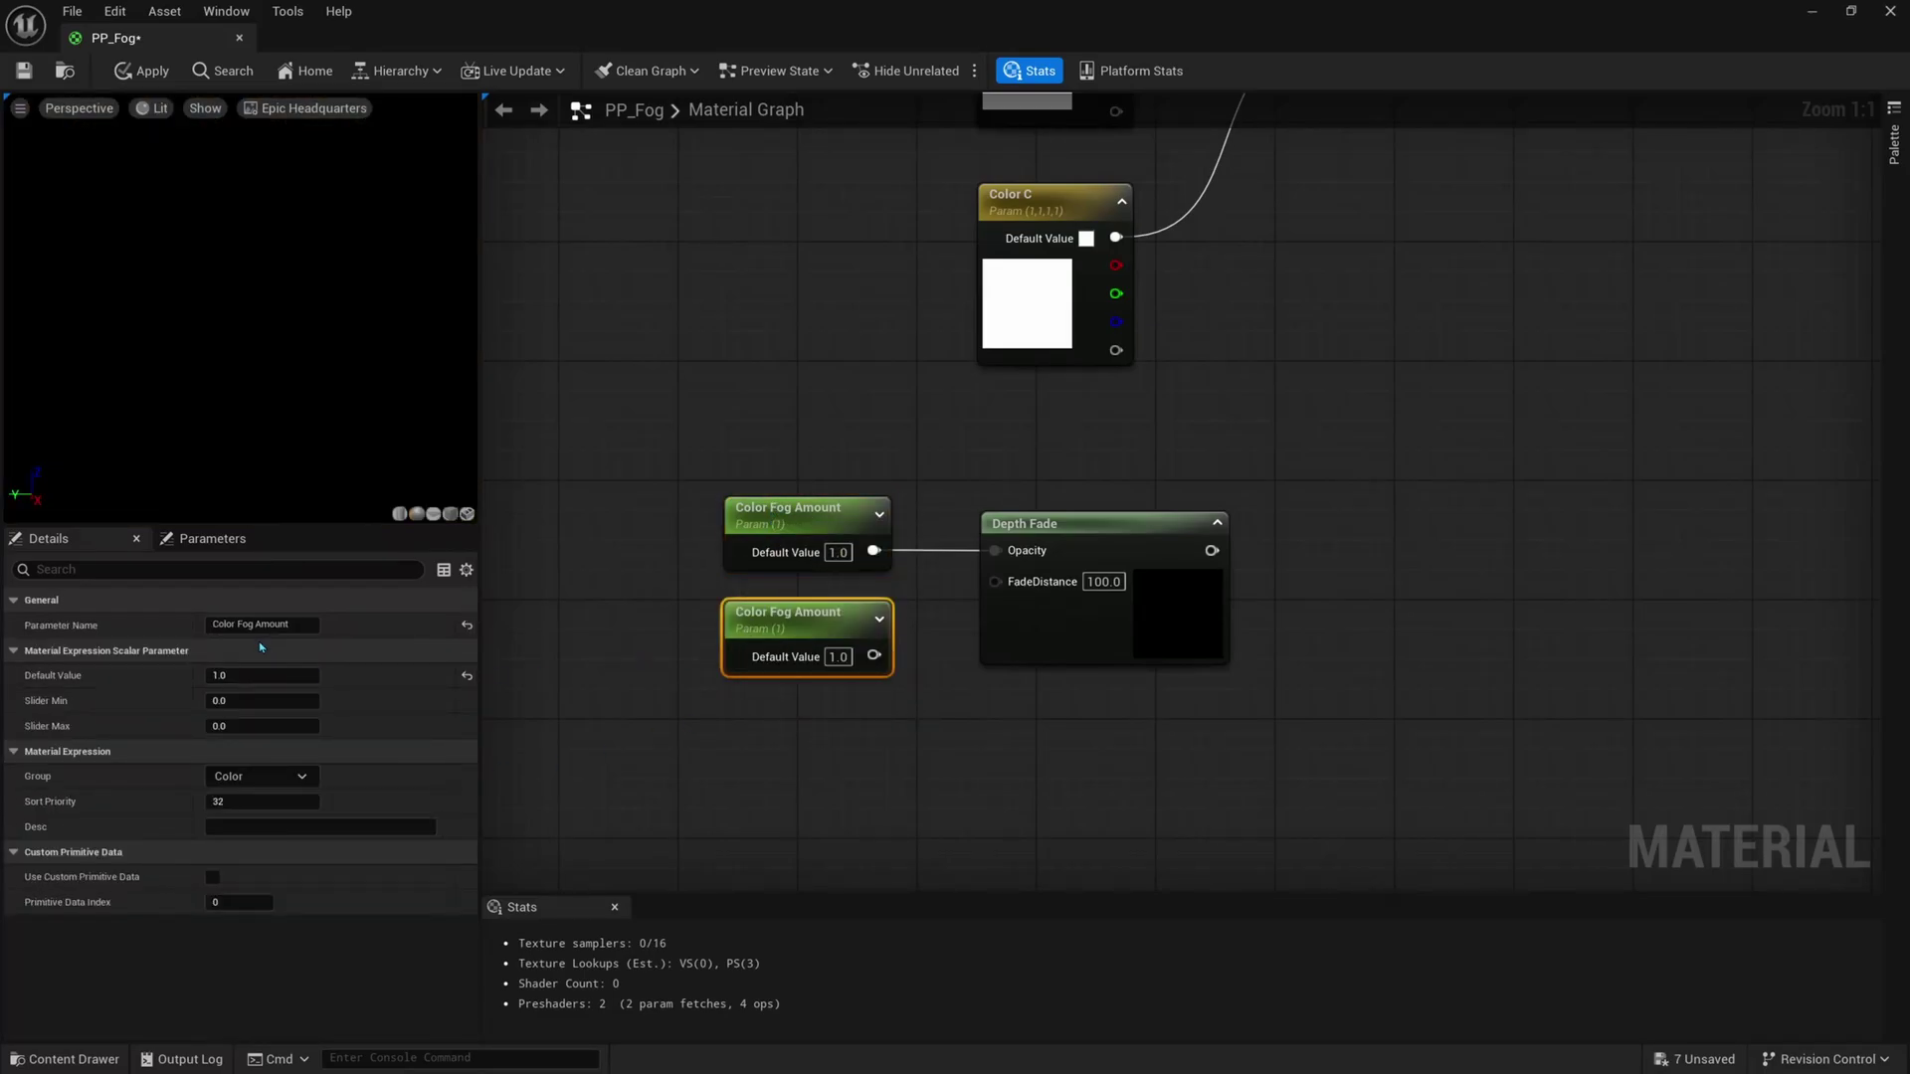
{"action": "double_click", "coordinate": [263, 623]}
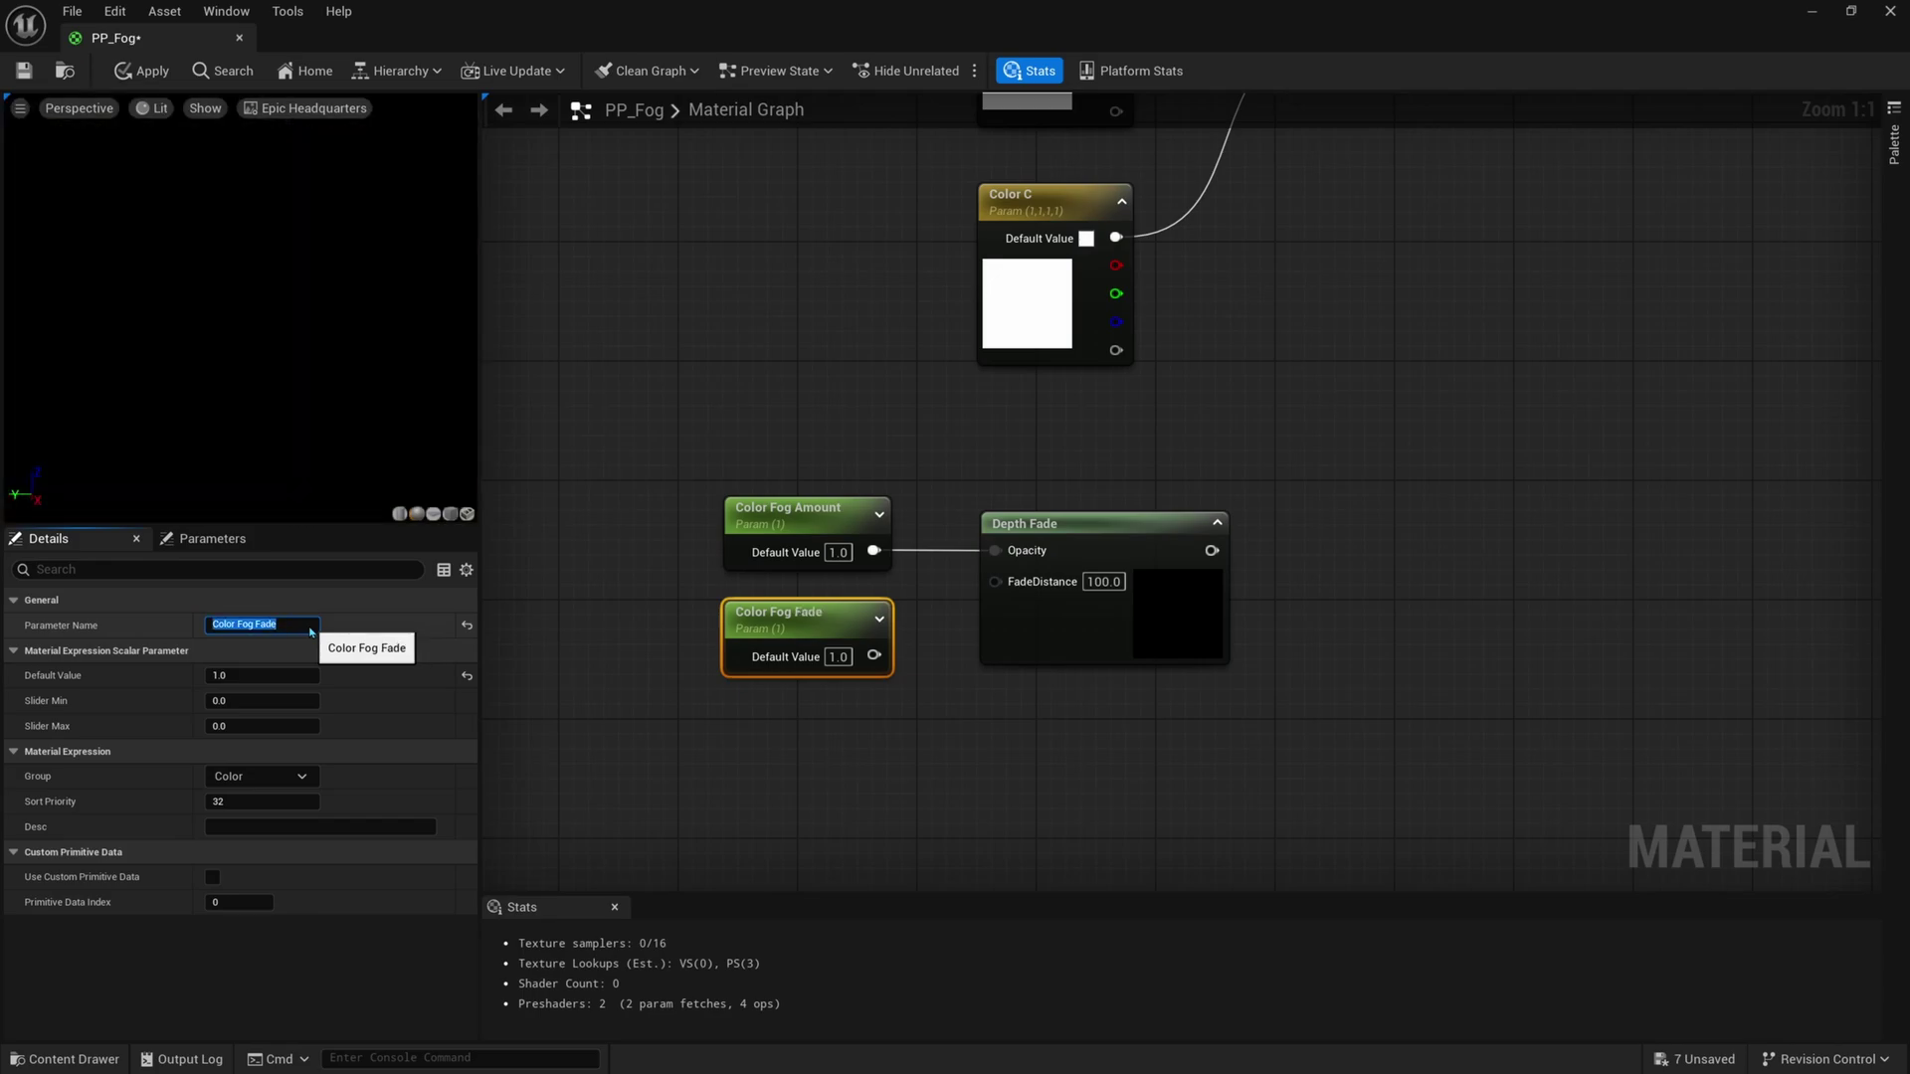
{"action": "key", "text": "Return"}
Set Color Fog Fade's default value to 50000 and connect it to the Depth Fade's FadeDistance input
{"action": "left_click", "coordinate": [839, 656]}
{"action": "type", "text": "50000"}
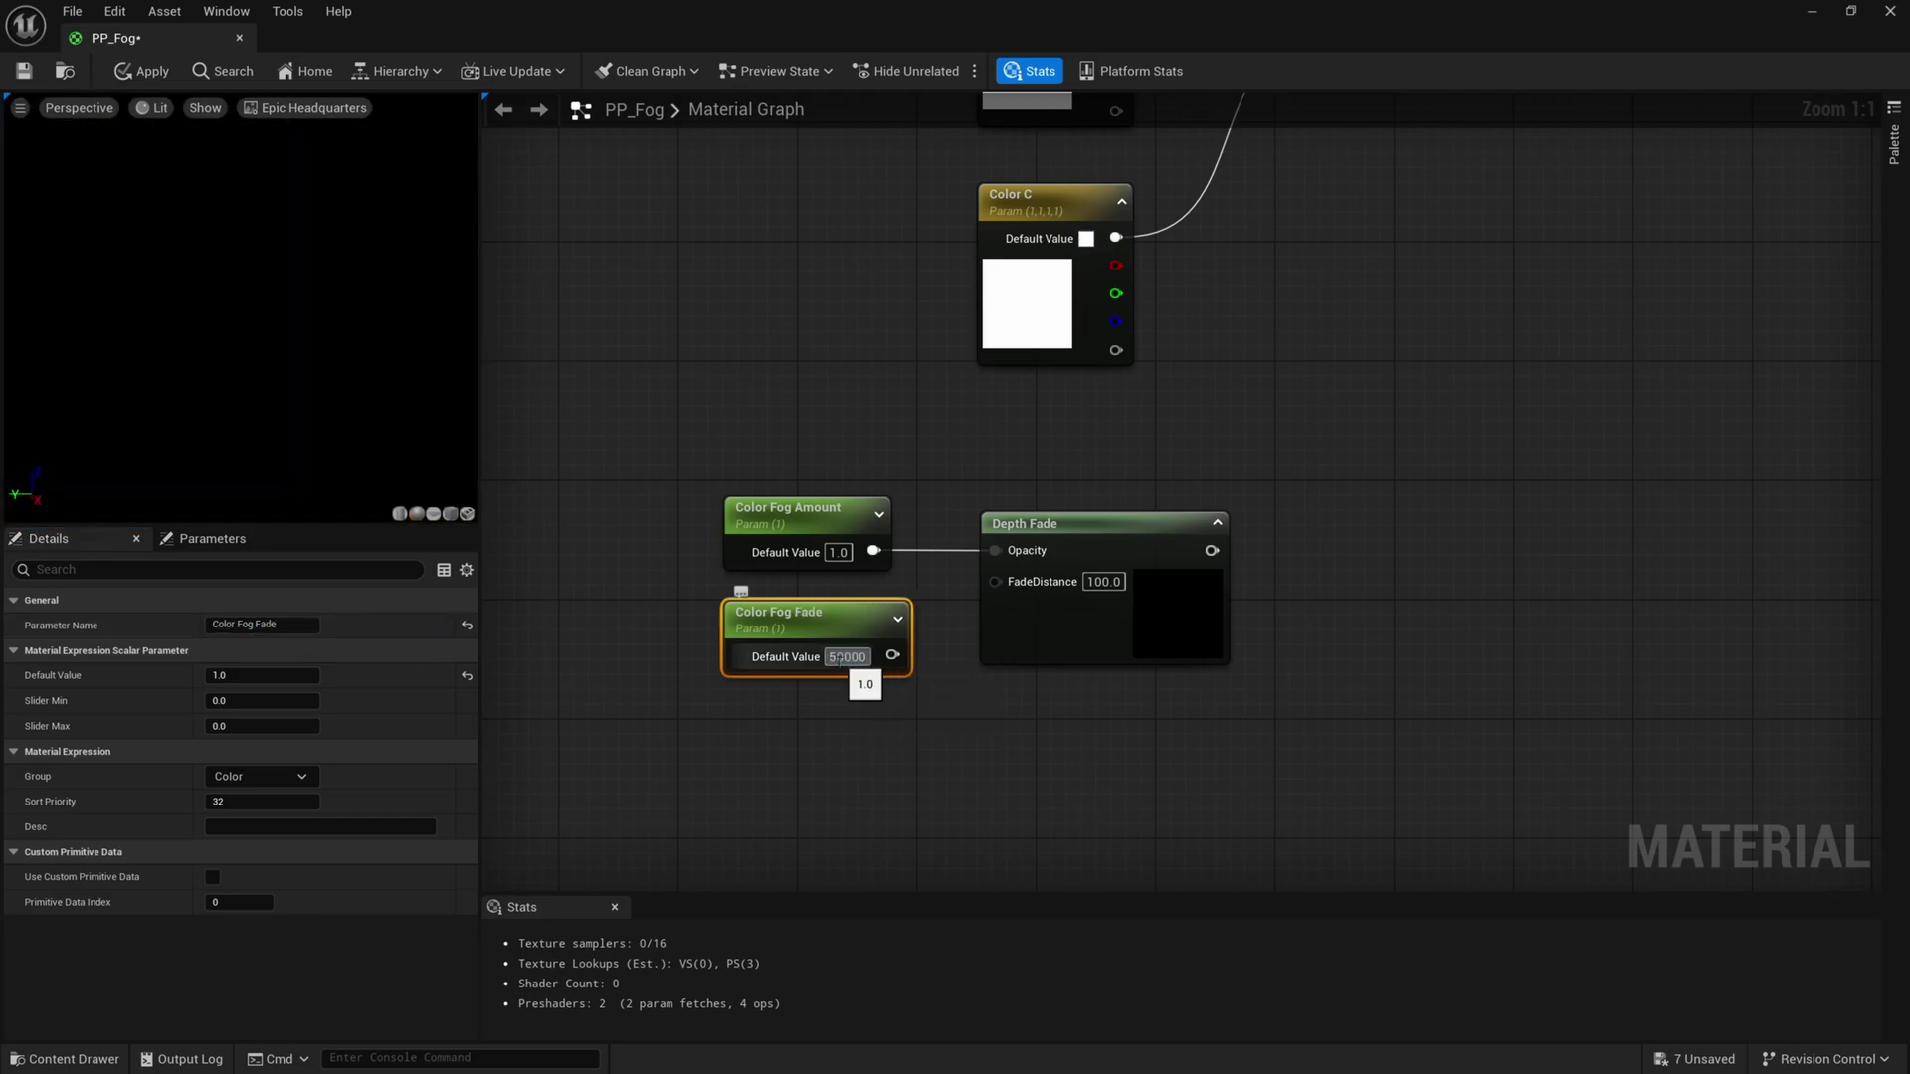
{"action": "key", "text": "Return"}
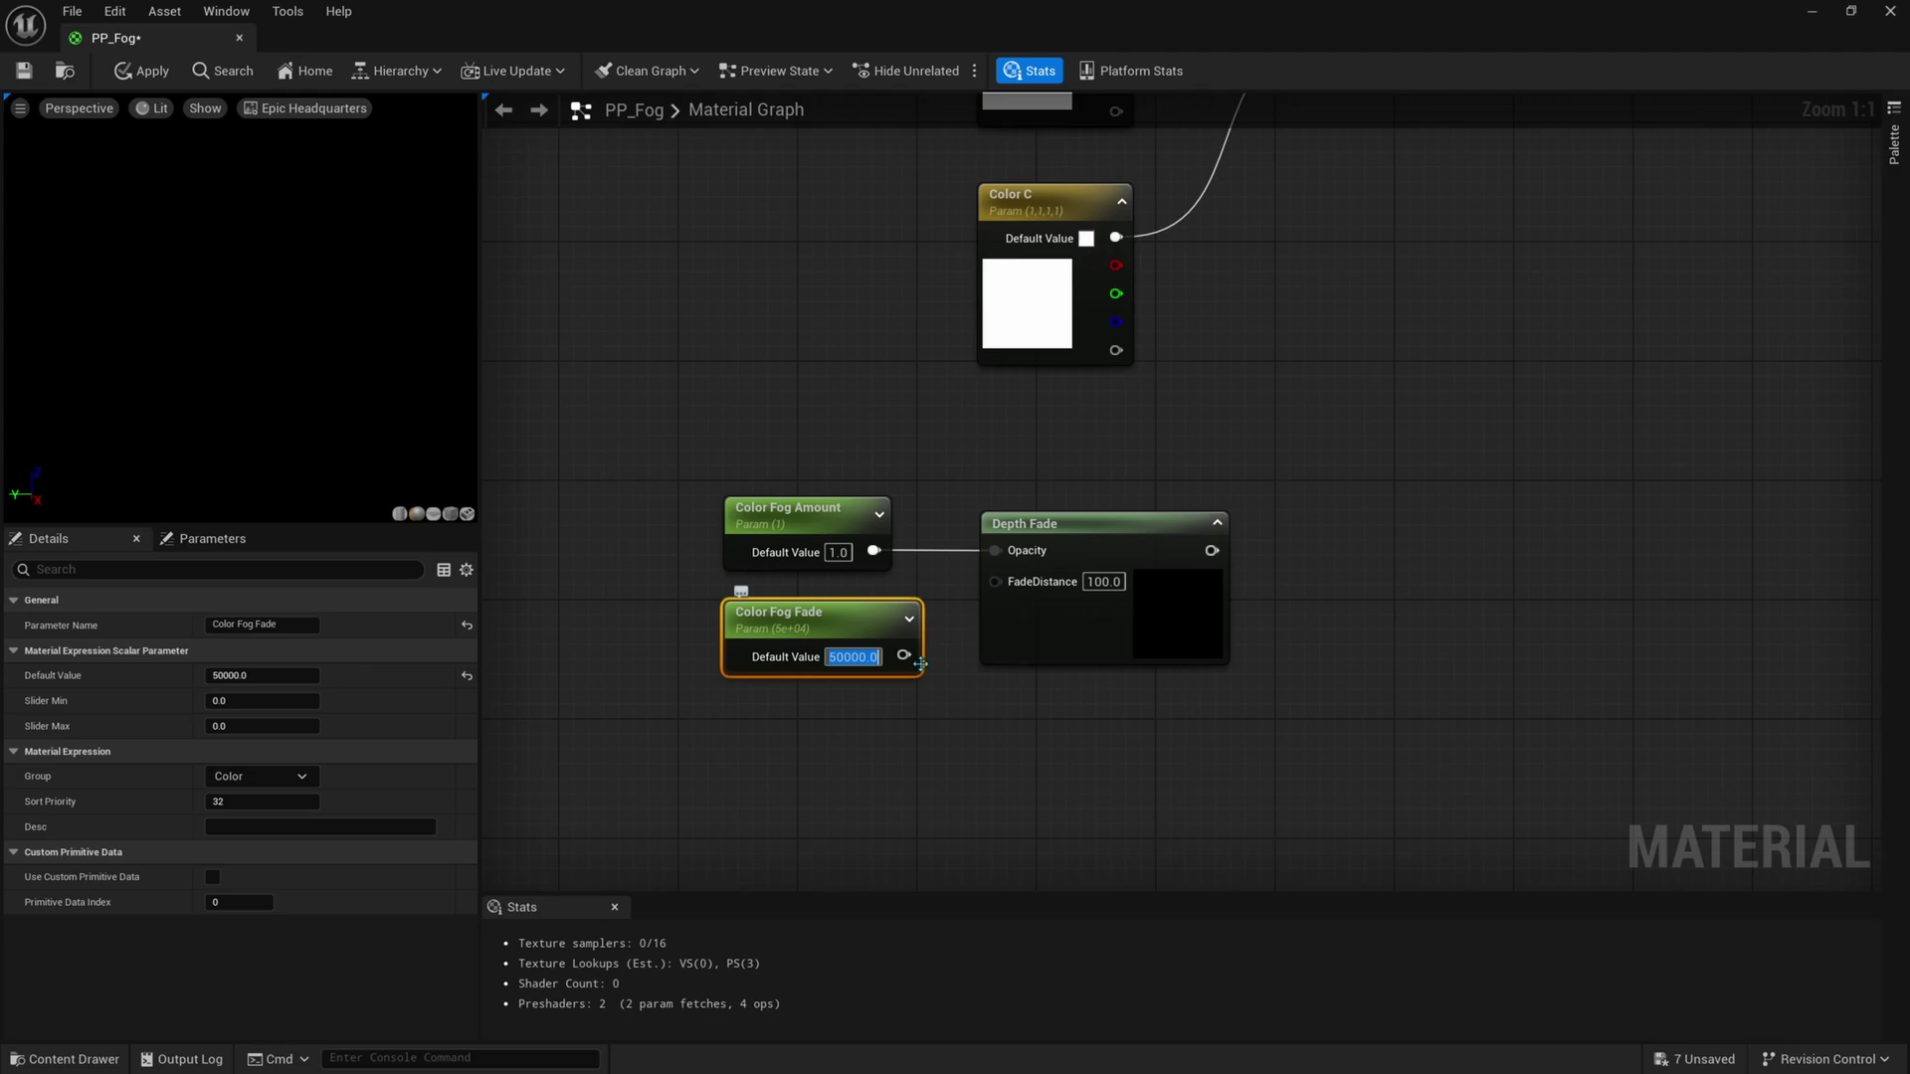
{"action": "left_click_drag", "start_coordinate": [903, 655], "coordinate": [994, 579]}
Connect the Depth Fade output to the 3ColorBlend's Alpha input and move the fade nodes closer to the color parameters
{"action": "right_click_drag", "start_coordinate": [1117, 659], "coordinate": [1012, 753]}
{"action": "scroll", "coordinate": [1052, 730], "scroll_direction": "down", "scroll_amount": 1}
{"action": "left_click_drag", "start_coordinate": [1002, 685], "coordinate": [1175, 267]}
{"action": "right_click_drag", "start_coordinate": [955, 710], "coordinate": [963, 688]}
{"action": "left_click_drag", "start_coordinate": [1035, 621], "coordinate": [726, 756]}
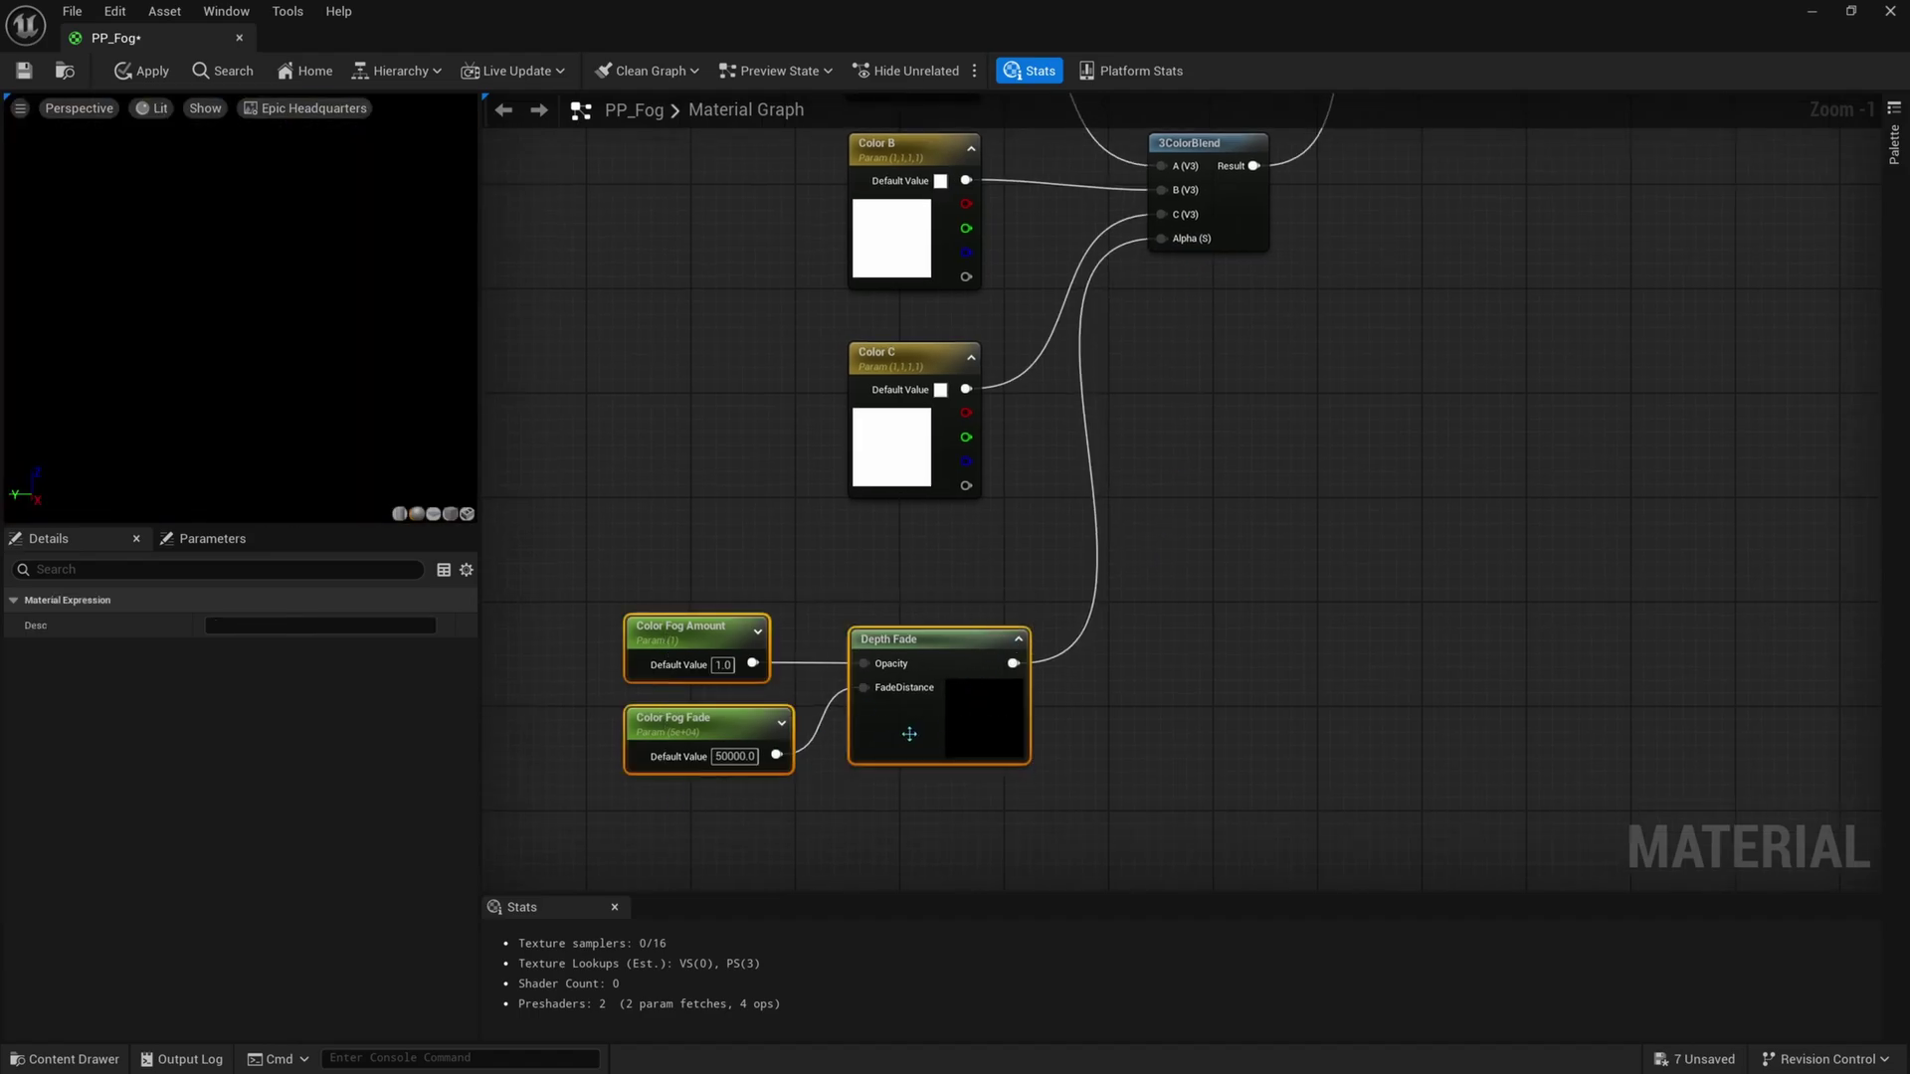
{"action": "left_click_drag", "start_coordinate": [910, 734], "coordinate": [958, 684]}
Connect the "Multiple Colors?" switch output to the Lerp's B input
{"action": "scroll", "coordinate": [1203, 507], "scroll_direction": "down", "scroll_amount": 2}
{"action": "right_click_drag", "start_coordinate": [1204, 508], "coordinate": [1038, 710]}
{"action": "scroll", "coordinate": [1245, 516], "scroll_direction": "down", "scroll_amount": 2}
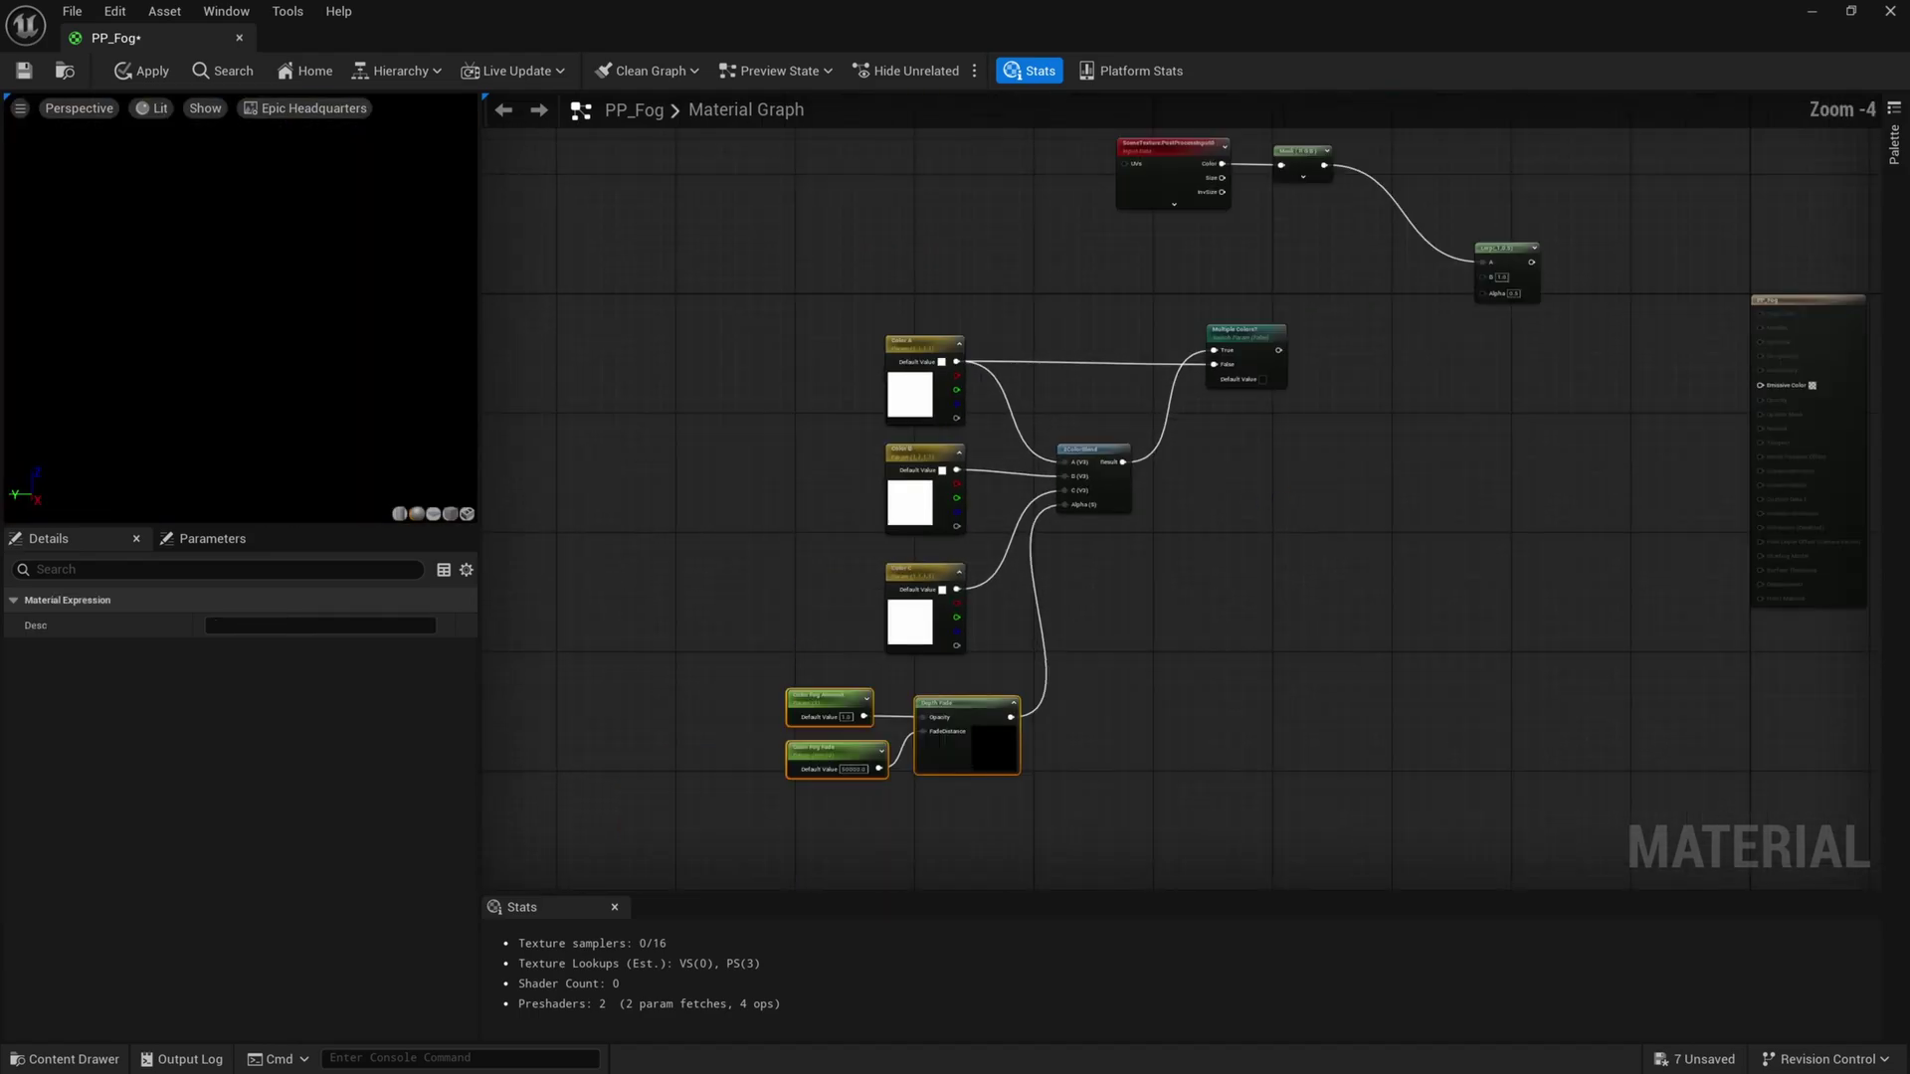
{"action": "right_click_drag", "start_coordinate": [1268, 391], "coordinate": [925, 557]}
{"action": "scroll", "coordinate": [925, 557], "scroll_direction": "up", "scroll_amount": 3}
{"action": "left_click_drag", "start_coordinate": [932, 495], "coordinate": [1242, 383]}
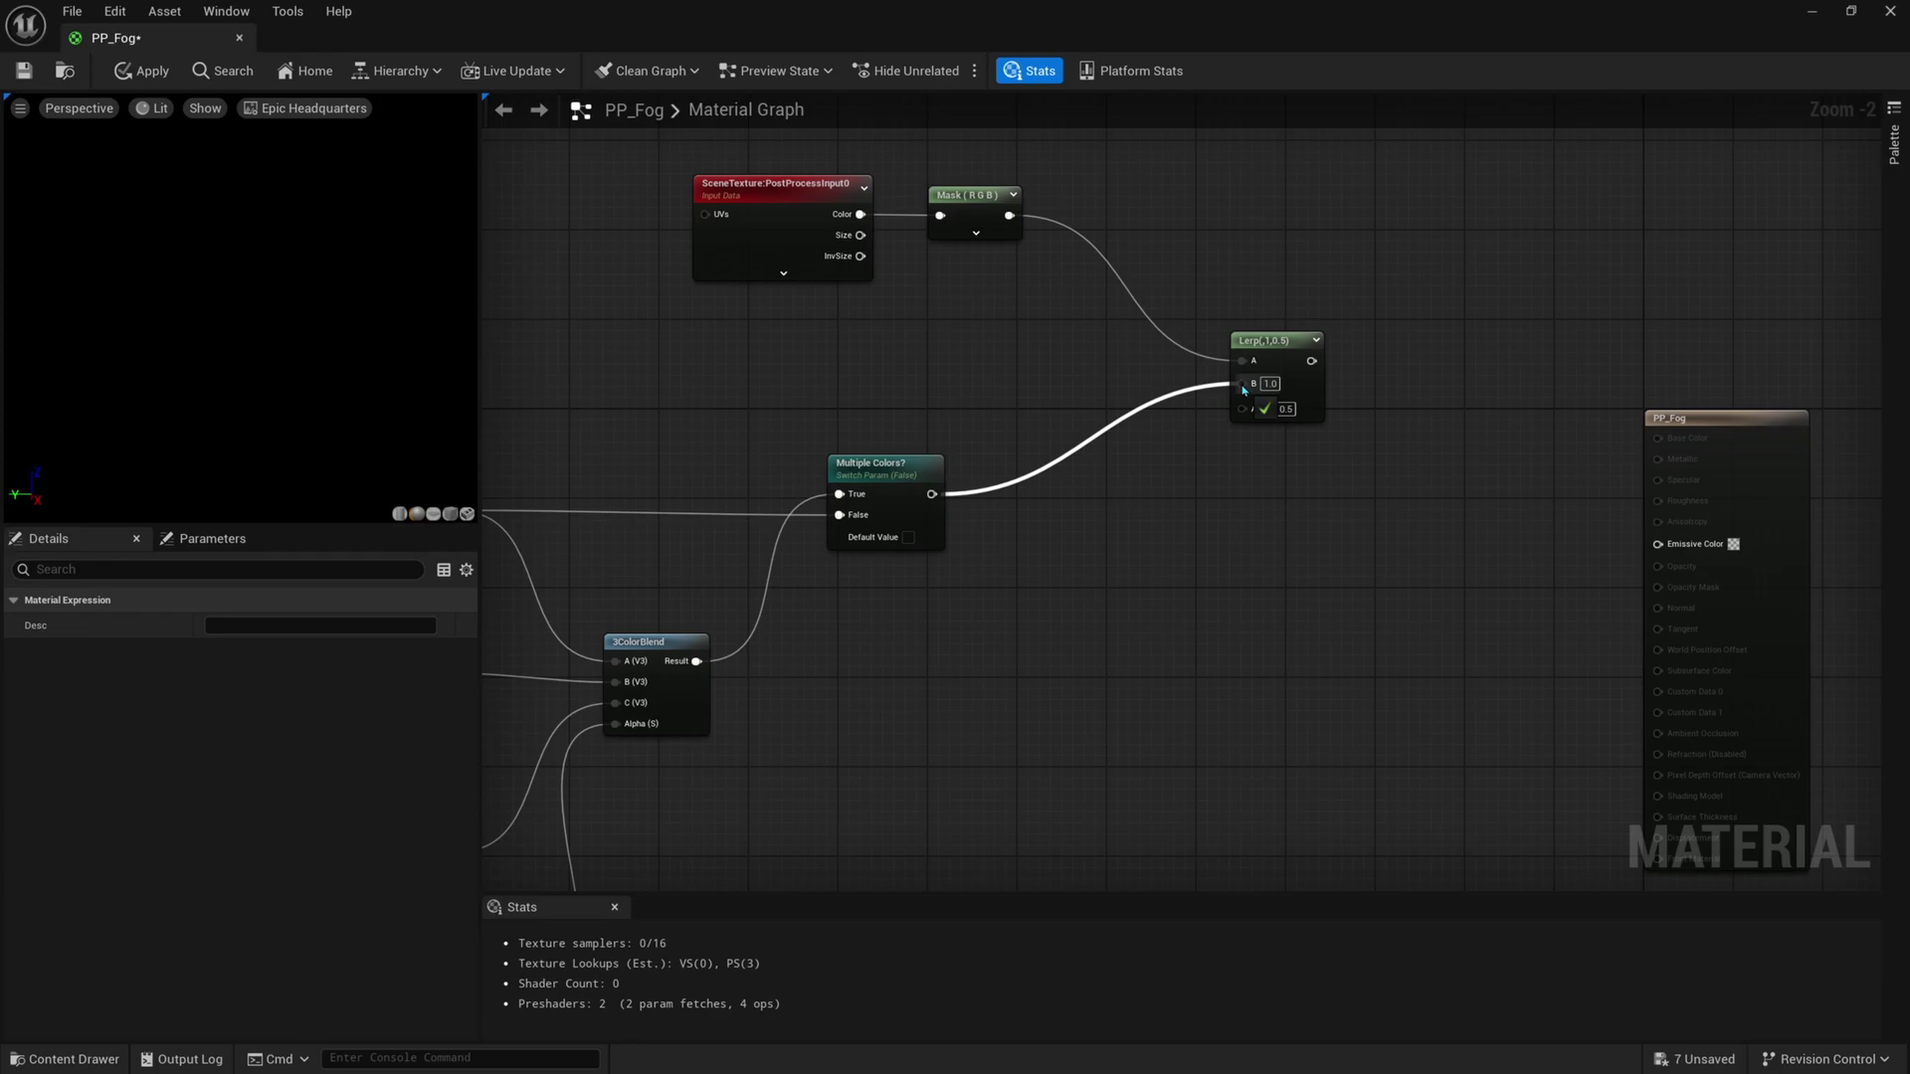
{"action": "scroll", "coordinate": [1074, 513], "scroll_direction": "up", "scroll_amount": 2}
{"action": "right_click_drag", "start_coordinate": [1074, 514], "coordinate": [1160, 473]}
{"action": "scroll", "coordinate": [1244, 455], "scroll_direction": "down", "scroll_amount": 1}
{"action": "right_click_drag", "start_coordinate": [1341, 441], "coordinate": [1287, 533]}
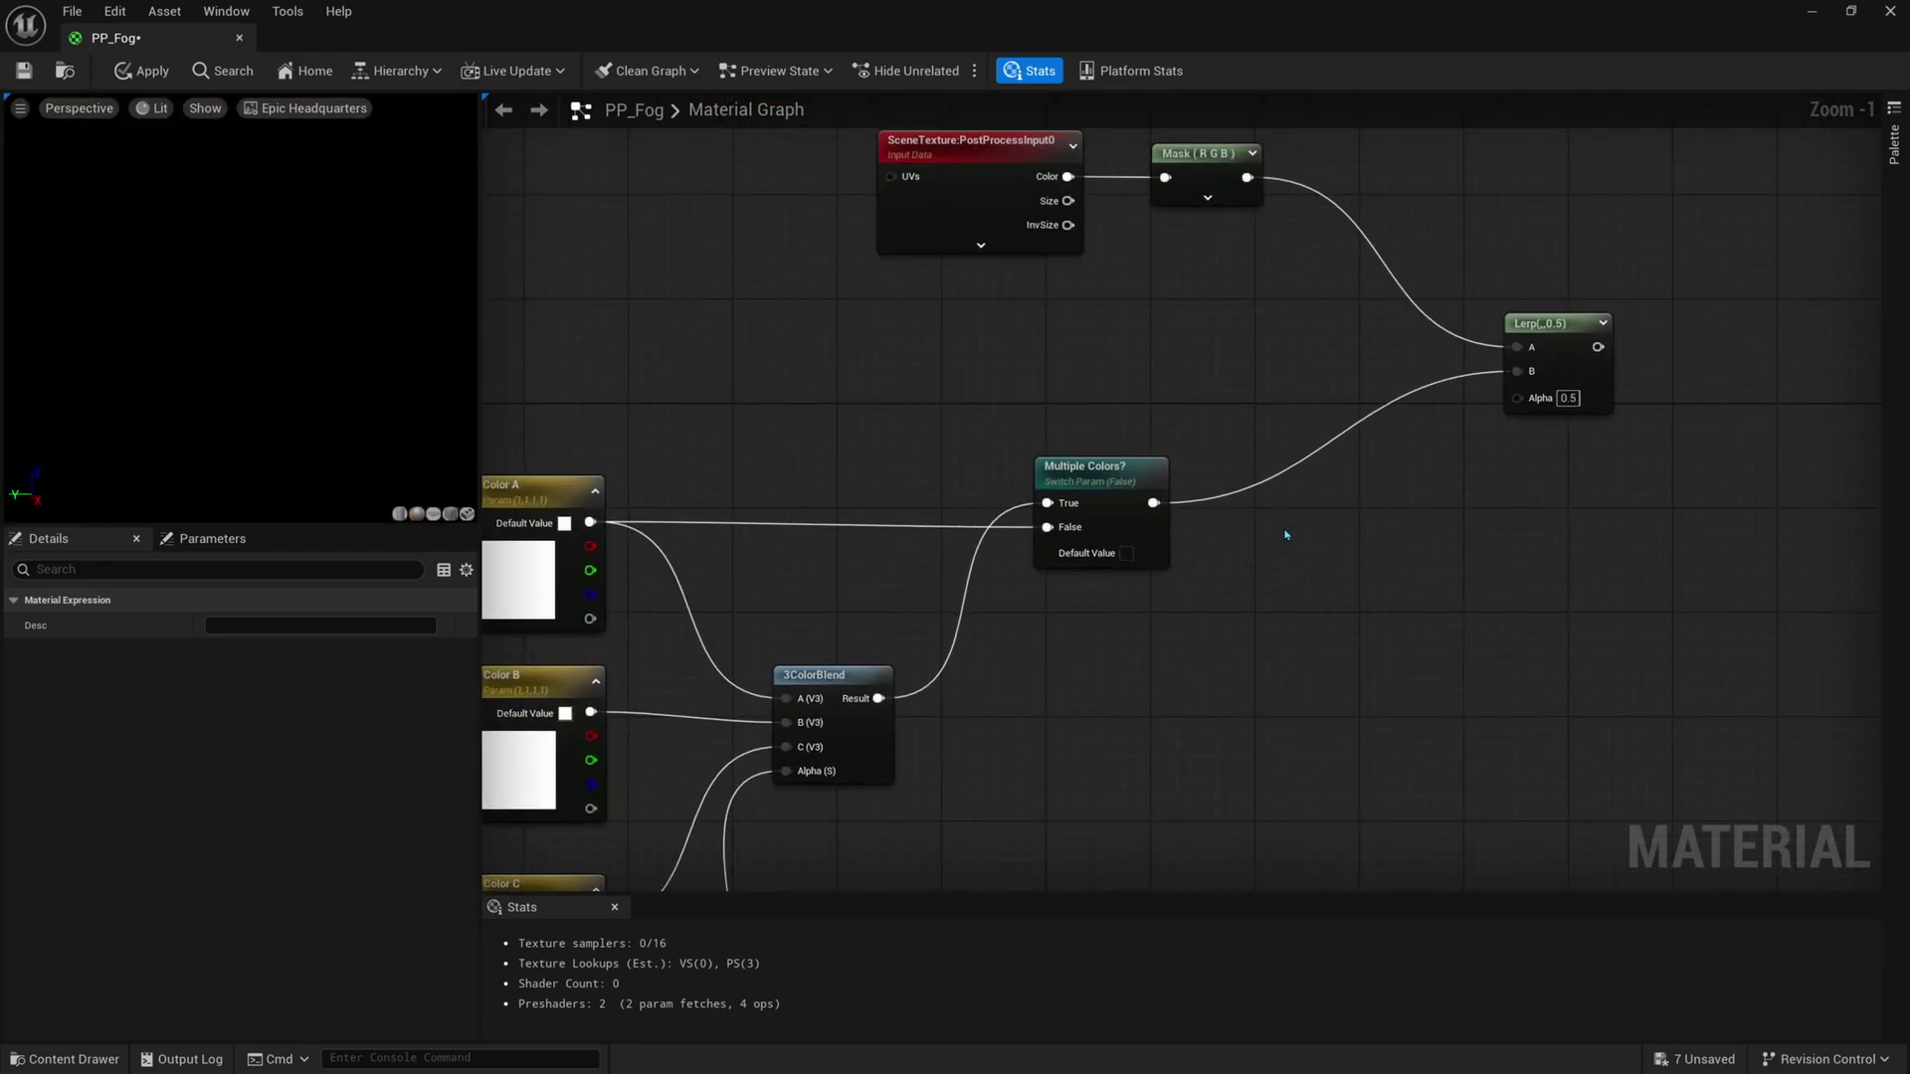
{"action": "right_click_drag", "start_coordinate": [1114, 638], "coordinate": [1137, 610]}
{"action": "right_click_drag", "start_coordinate": [1167, 543], "coordinate": [1150, 665]}
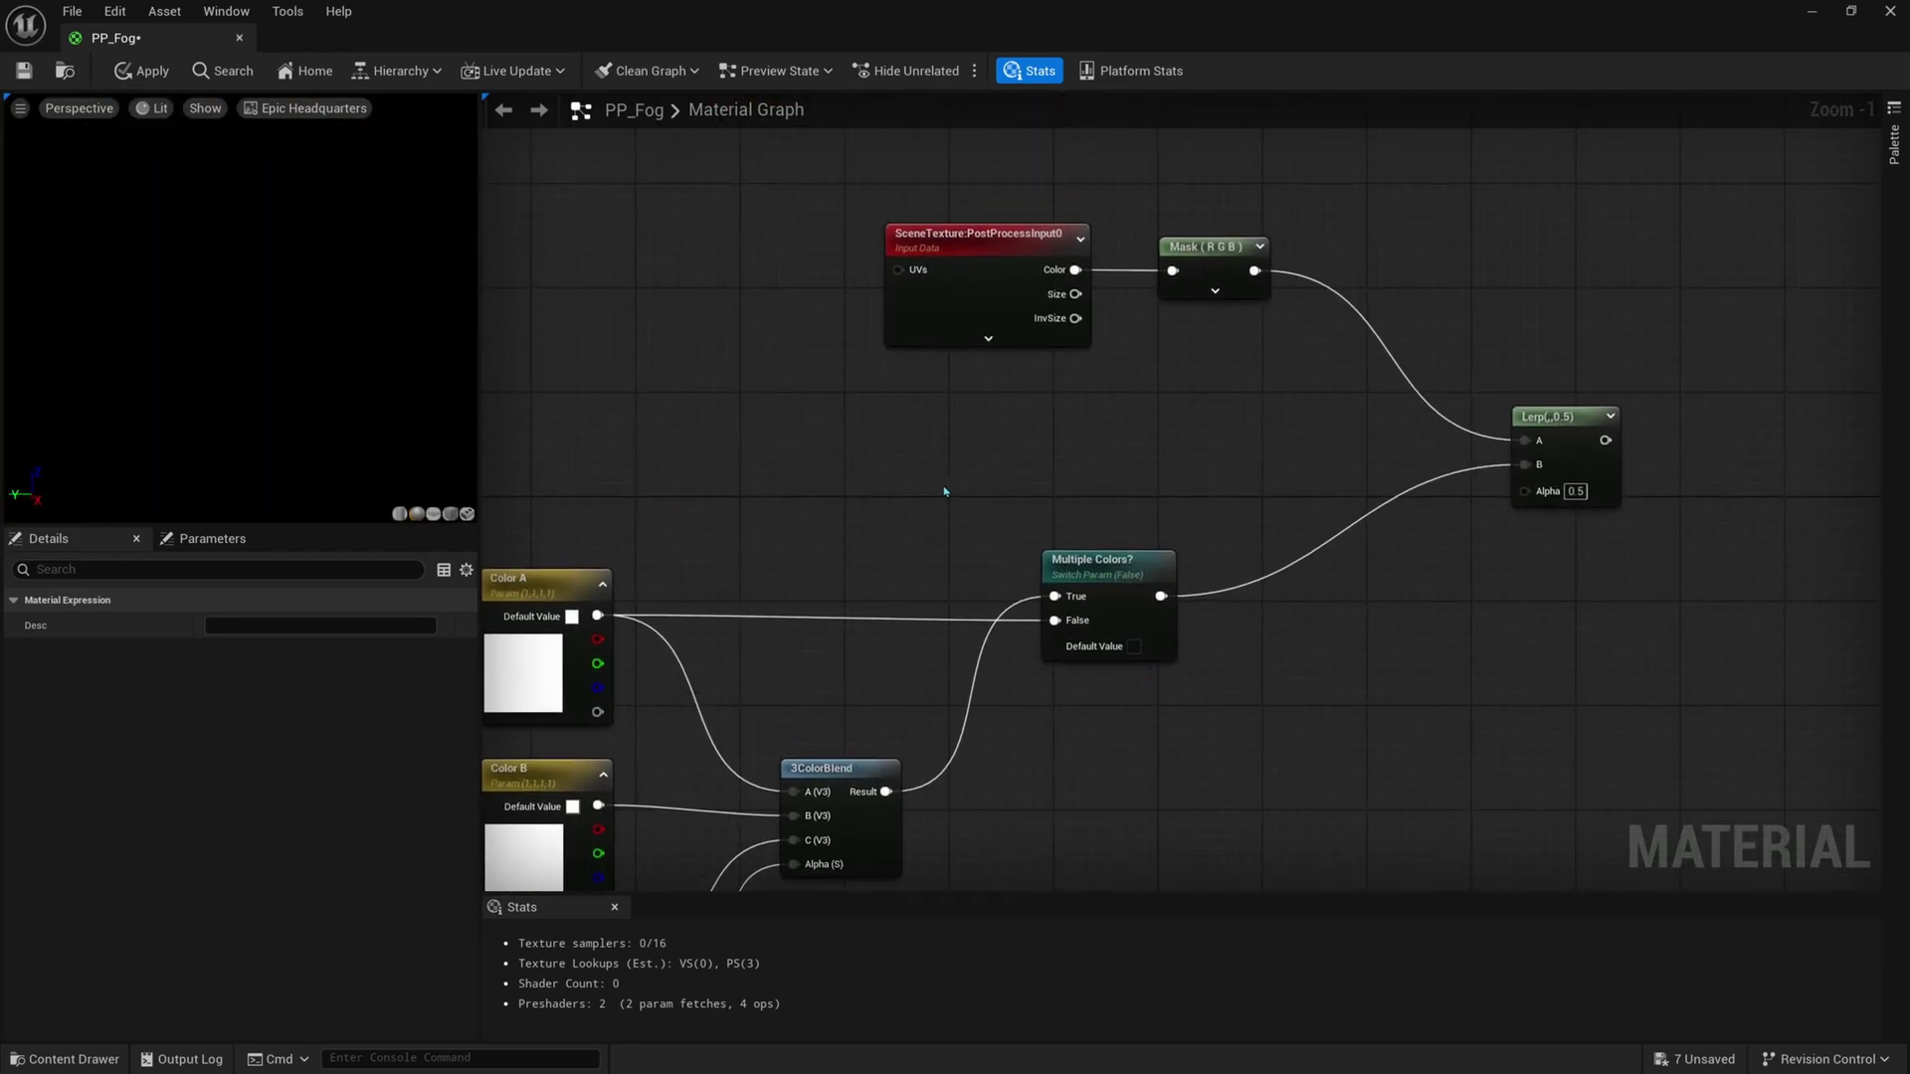
{"action": "right_click_drag", "start_coordinate": [773, 581], "coordinate": [967, 397]}
{"action": "right_click_drag", "start_coordinate": [1005, 539], "coordinate": [825, 687]}
{"action": "left_click_drag", "start_coordinate": [851, 392], "coordinate": [1243, 224]}
{"action": "scroll", "coordinate": [1134, 495], "scroll_direction": "down", "scroll_amount": 1}
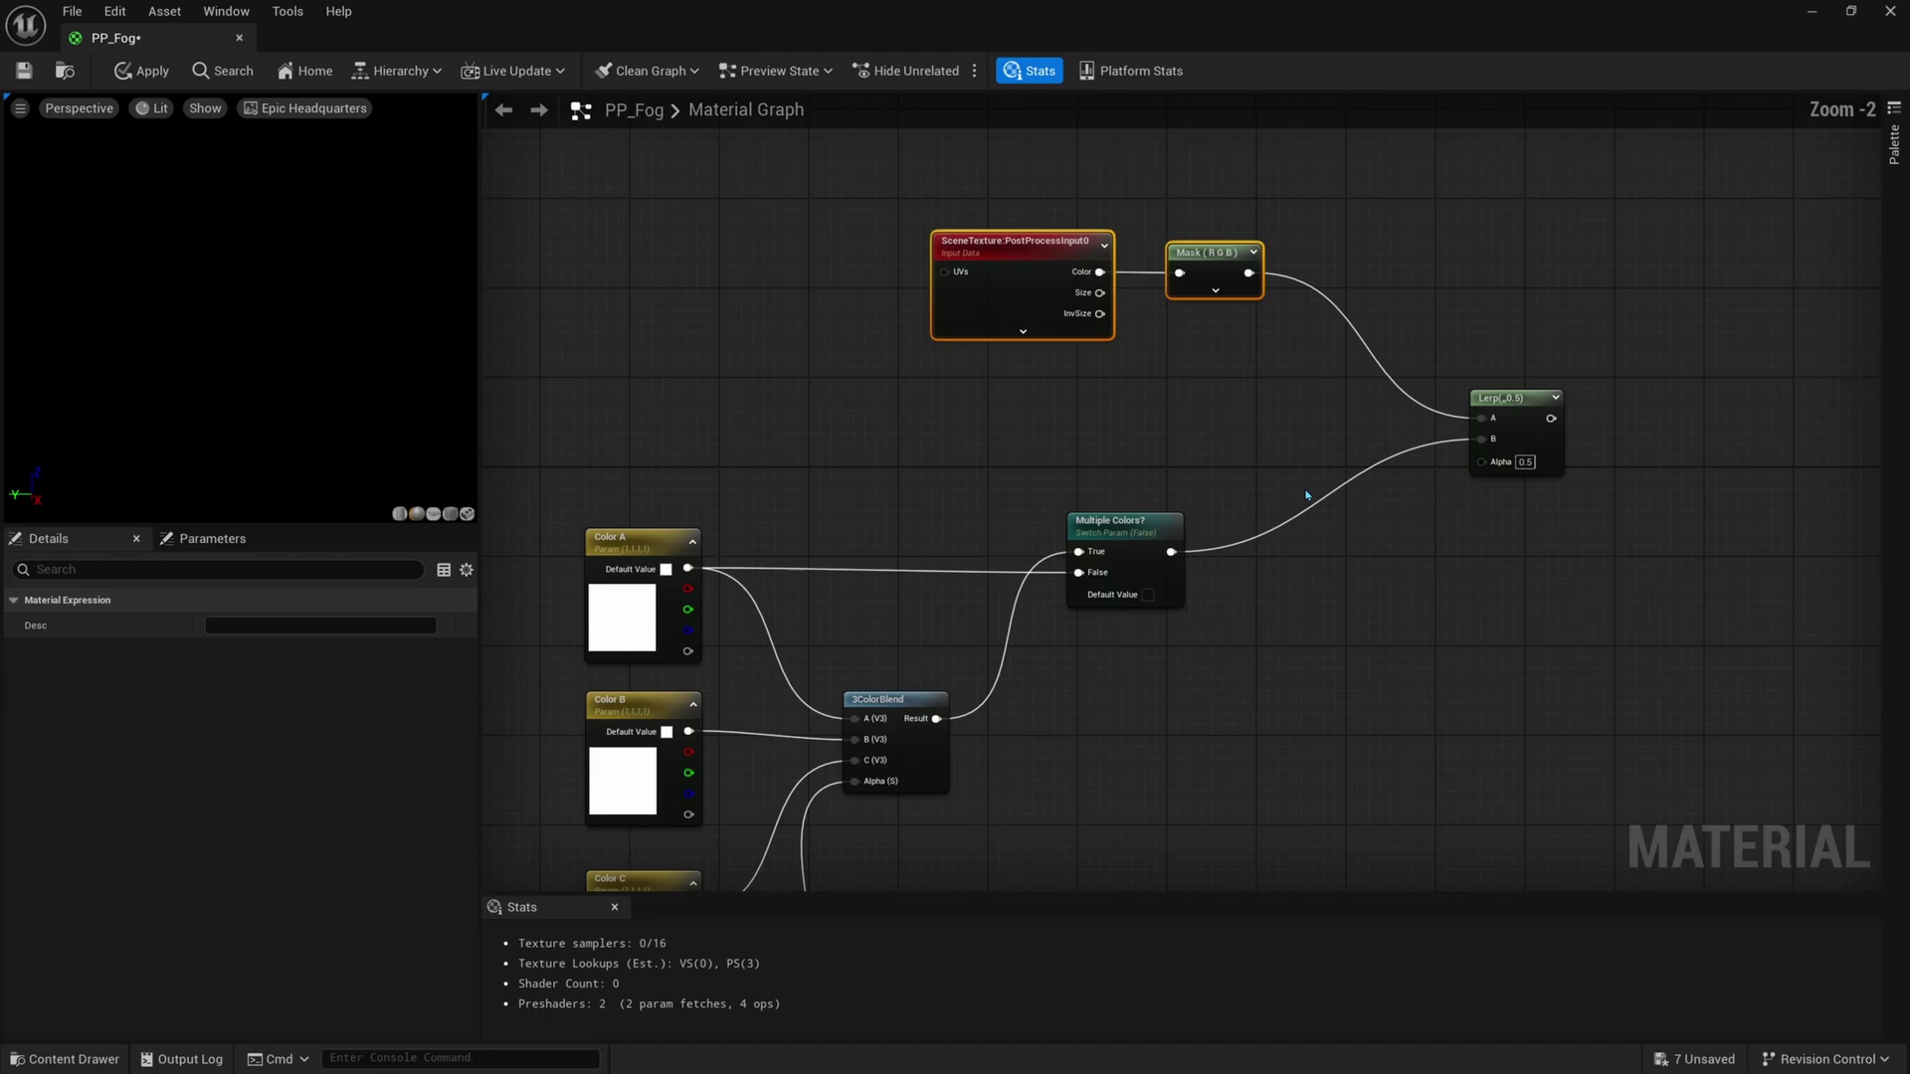
{"action": "left_click_drag", "start_coordinate": [1481, 462], "coordinate": [1448, 690]}
{"action": "left_click", "coordinate": [1274, 733]}
Move the whole color node network upward so the "Multiple Colors?" output lines up with the Lerp's B input
{"action": "right_click_drag", "start_coordinate": [1251, 748], "coordinate": [1192, 544]}
{"action": "right_click_drag", "start_coordinate": [1266, 476], "coordinate": [1468, 356]}
{"action": "scroll", "coordinate": [1362, 570], "scroll_direction": "down", "scroll_amount": 2}
{"action": "left_click_drag", "start_coordinate": [1369, 707], "coordinate": [915, 233]}
{"action": "left_click_drag", "start_coordinate": [1100, 680], "coordinate": [1113, 624]}
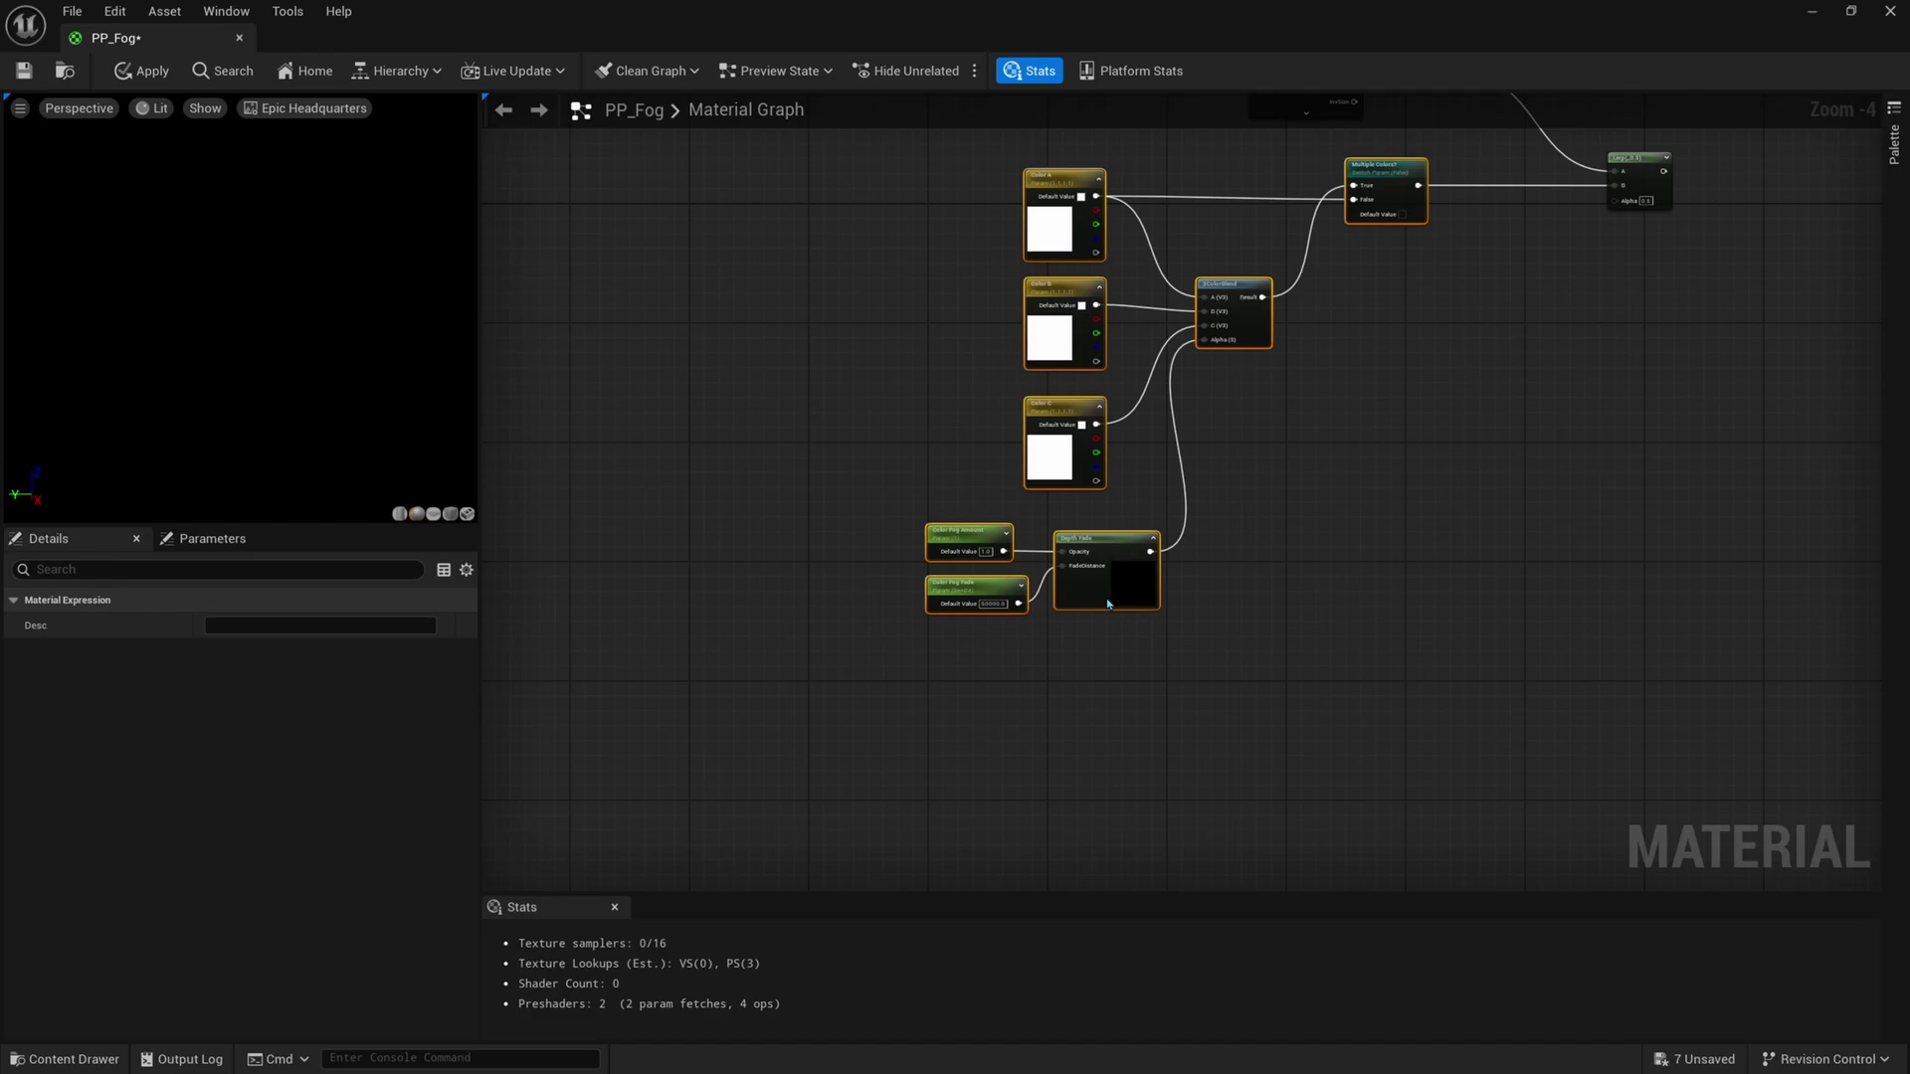
Add a second Depth Fade node in the empty graph area below the color fog nodes
{"action": "right_click_drag", "start_coordinate": [1112, 624], "coordinate": [981, 707]}
{"action": "scroll", "coordinate": [980, 707], "scroll_direction": "up", "scroll_amount": 1}
{"action": "right_click_drag", "start_coordinate": [1337, 457], "coordinate": [1141, 673]}
{"action": "right_click_drag", "start_coordinate": [1026, 759], "coordinate": [1304, 243]}
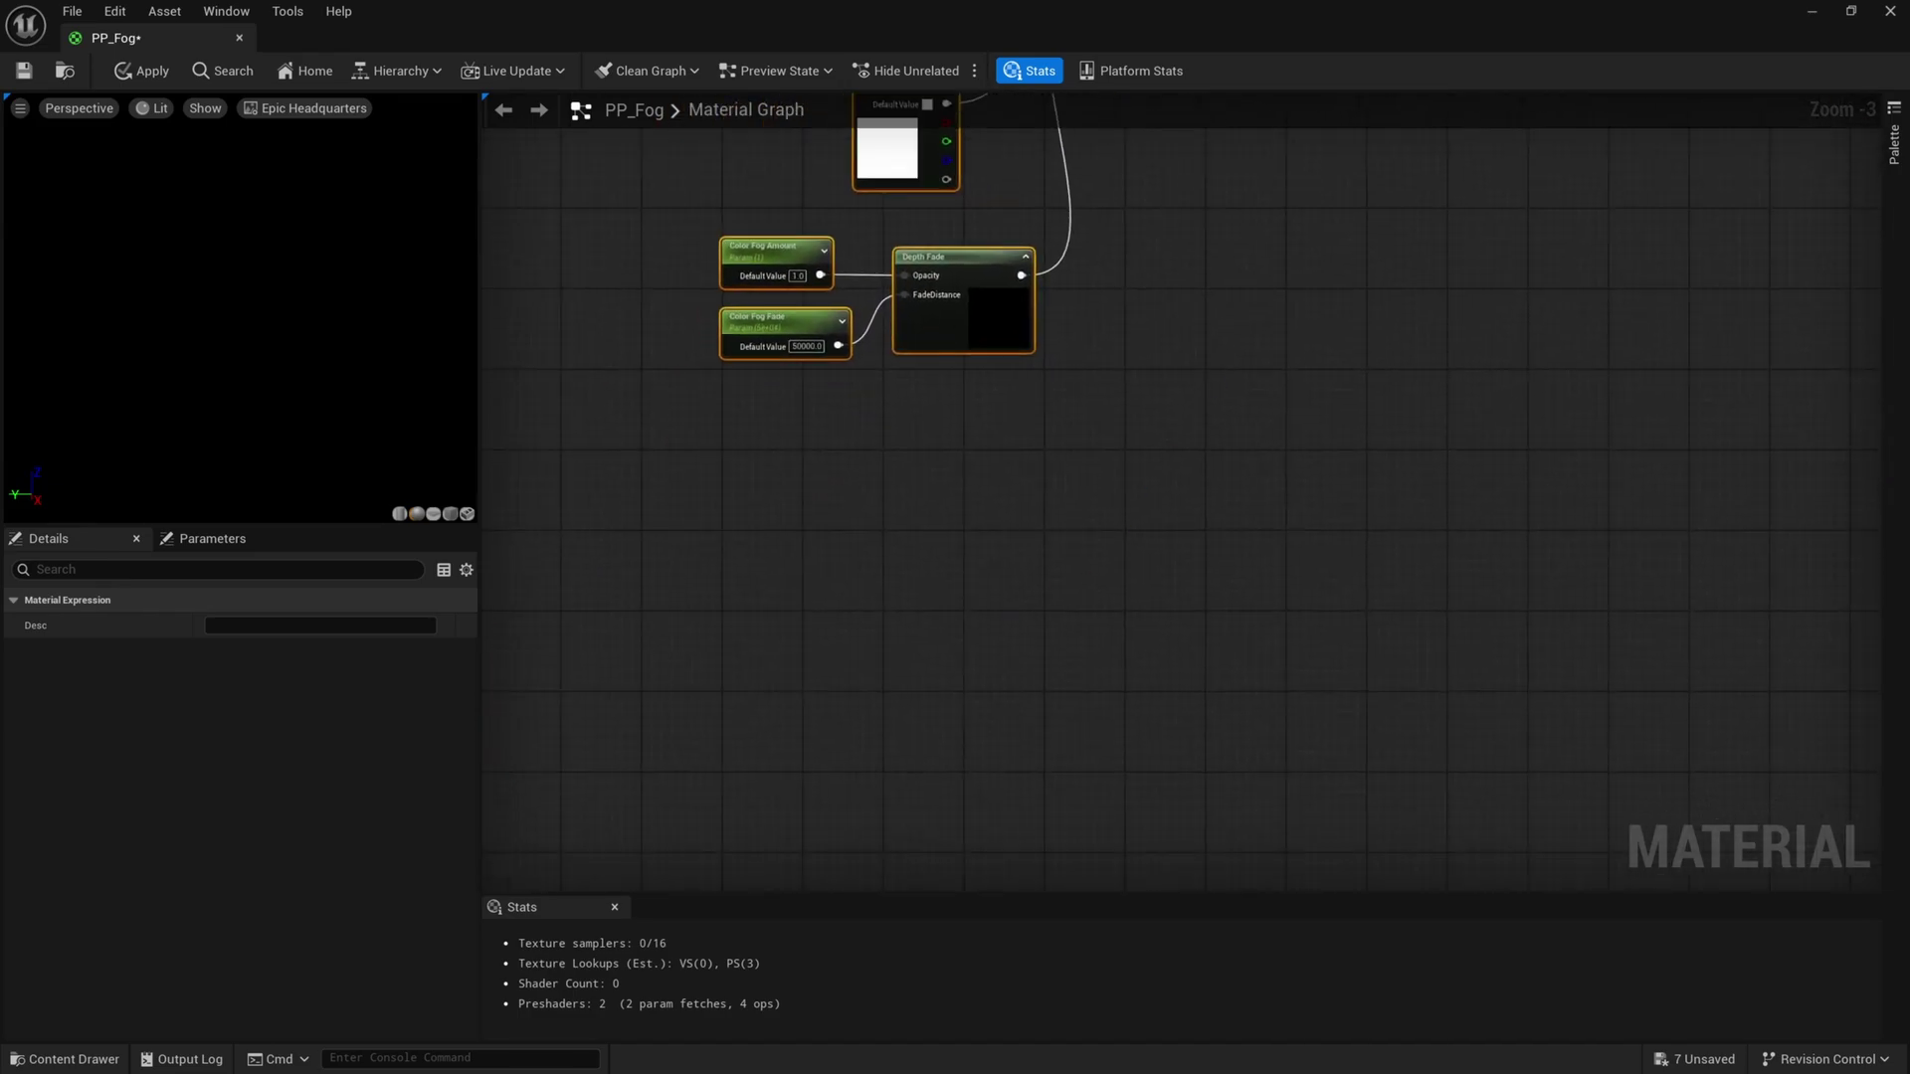
{"action": "right_click_drag", "start_coordinate": [965, 781], "coordinate": [1150, 513]}
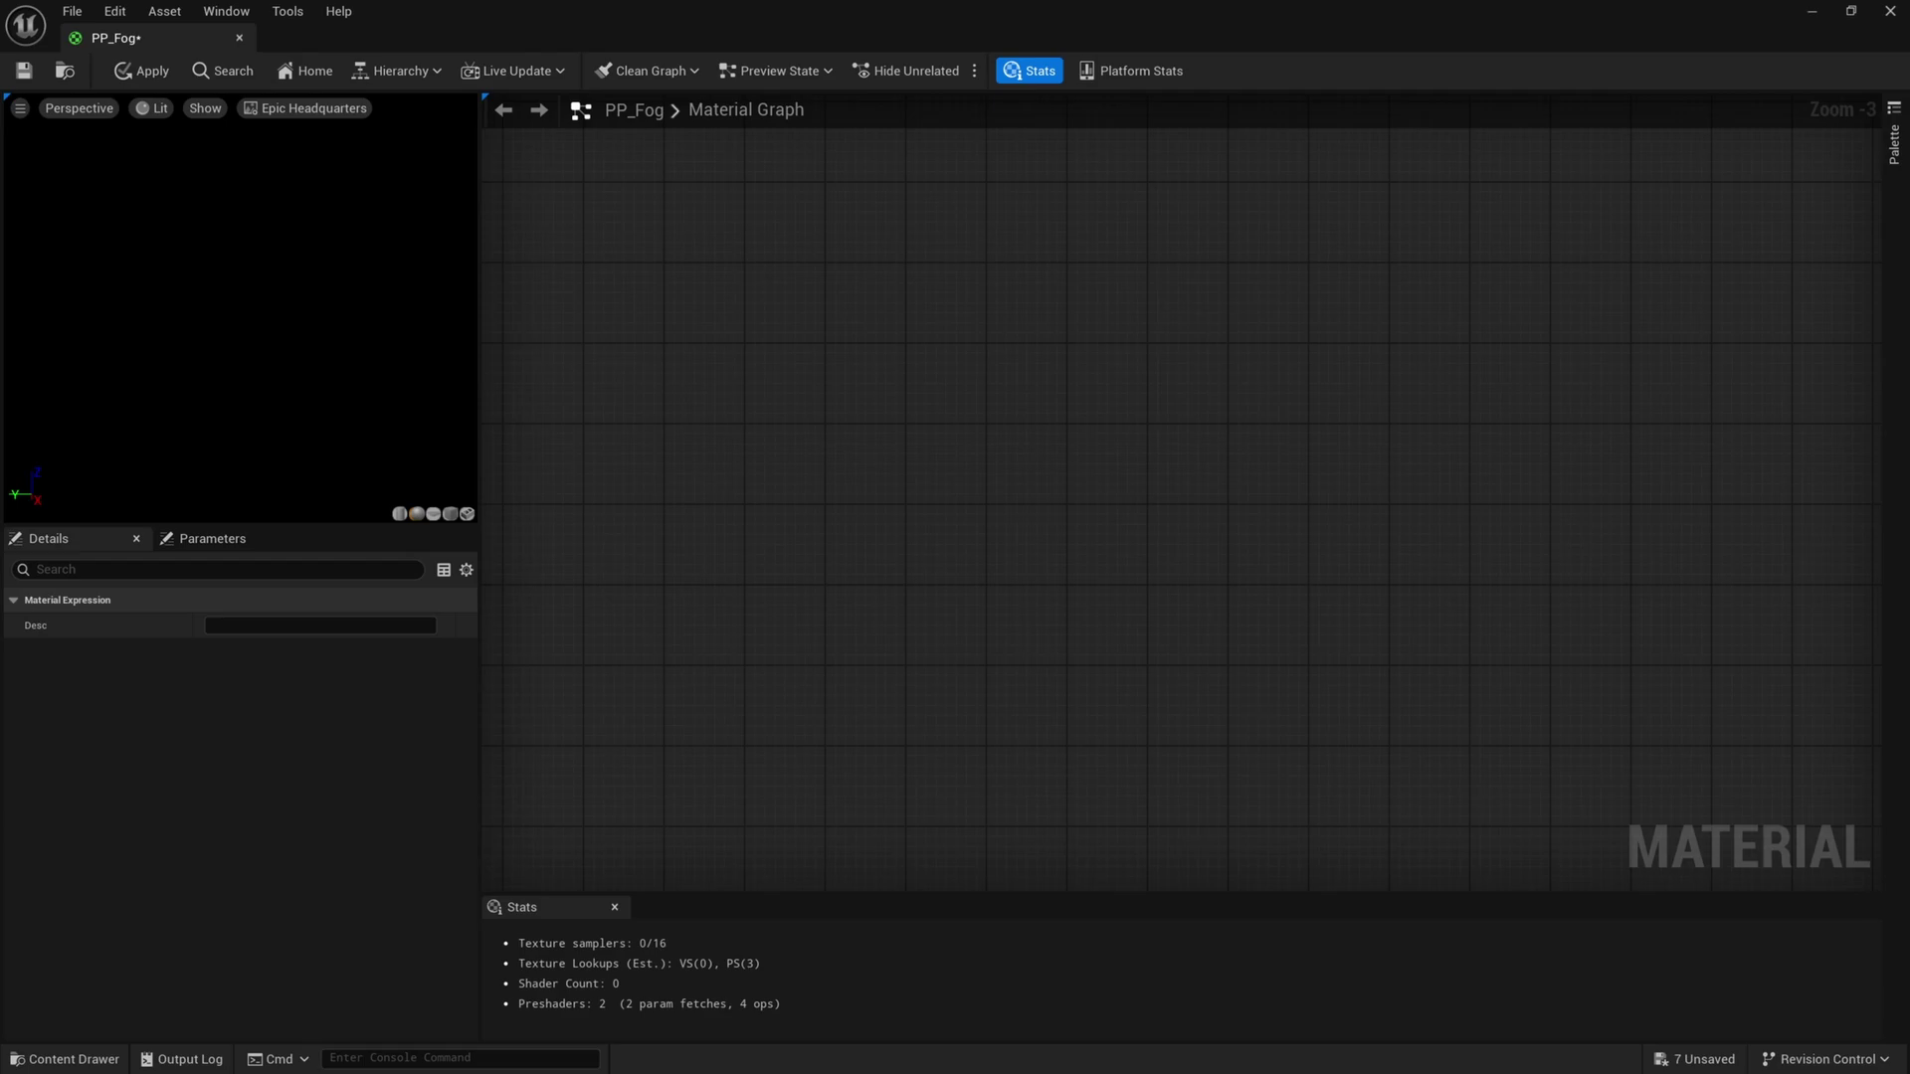
{"action": "right_click_drag", "start_coordinate": [983, 512], "coordinate": [780, 657]}
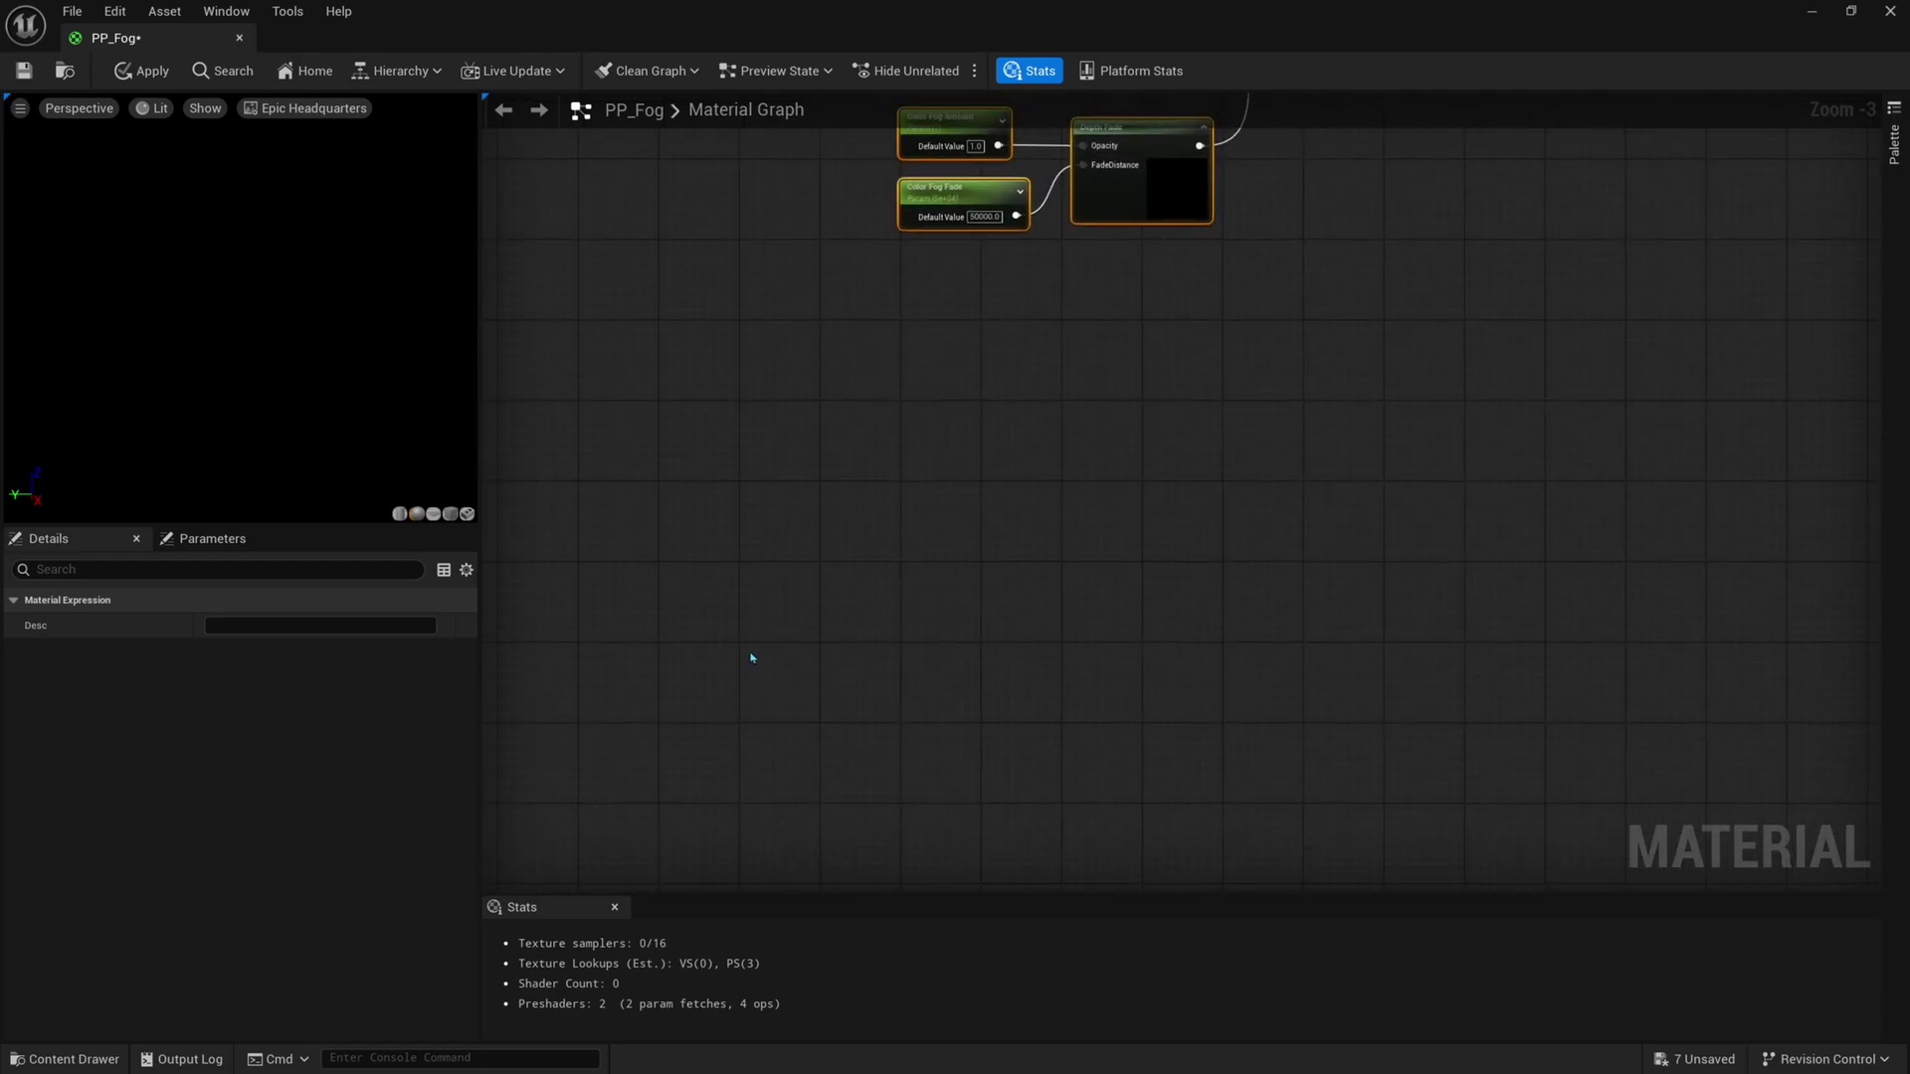
{"action": "right_click", "coordinate": [809, 534]}
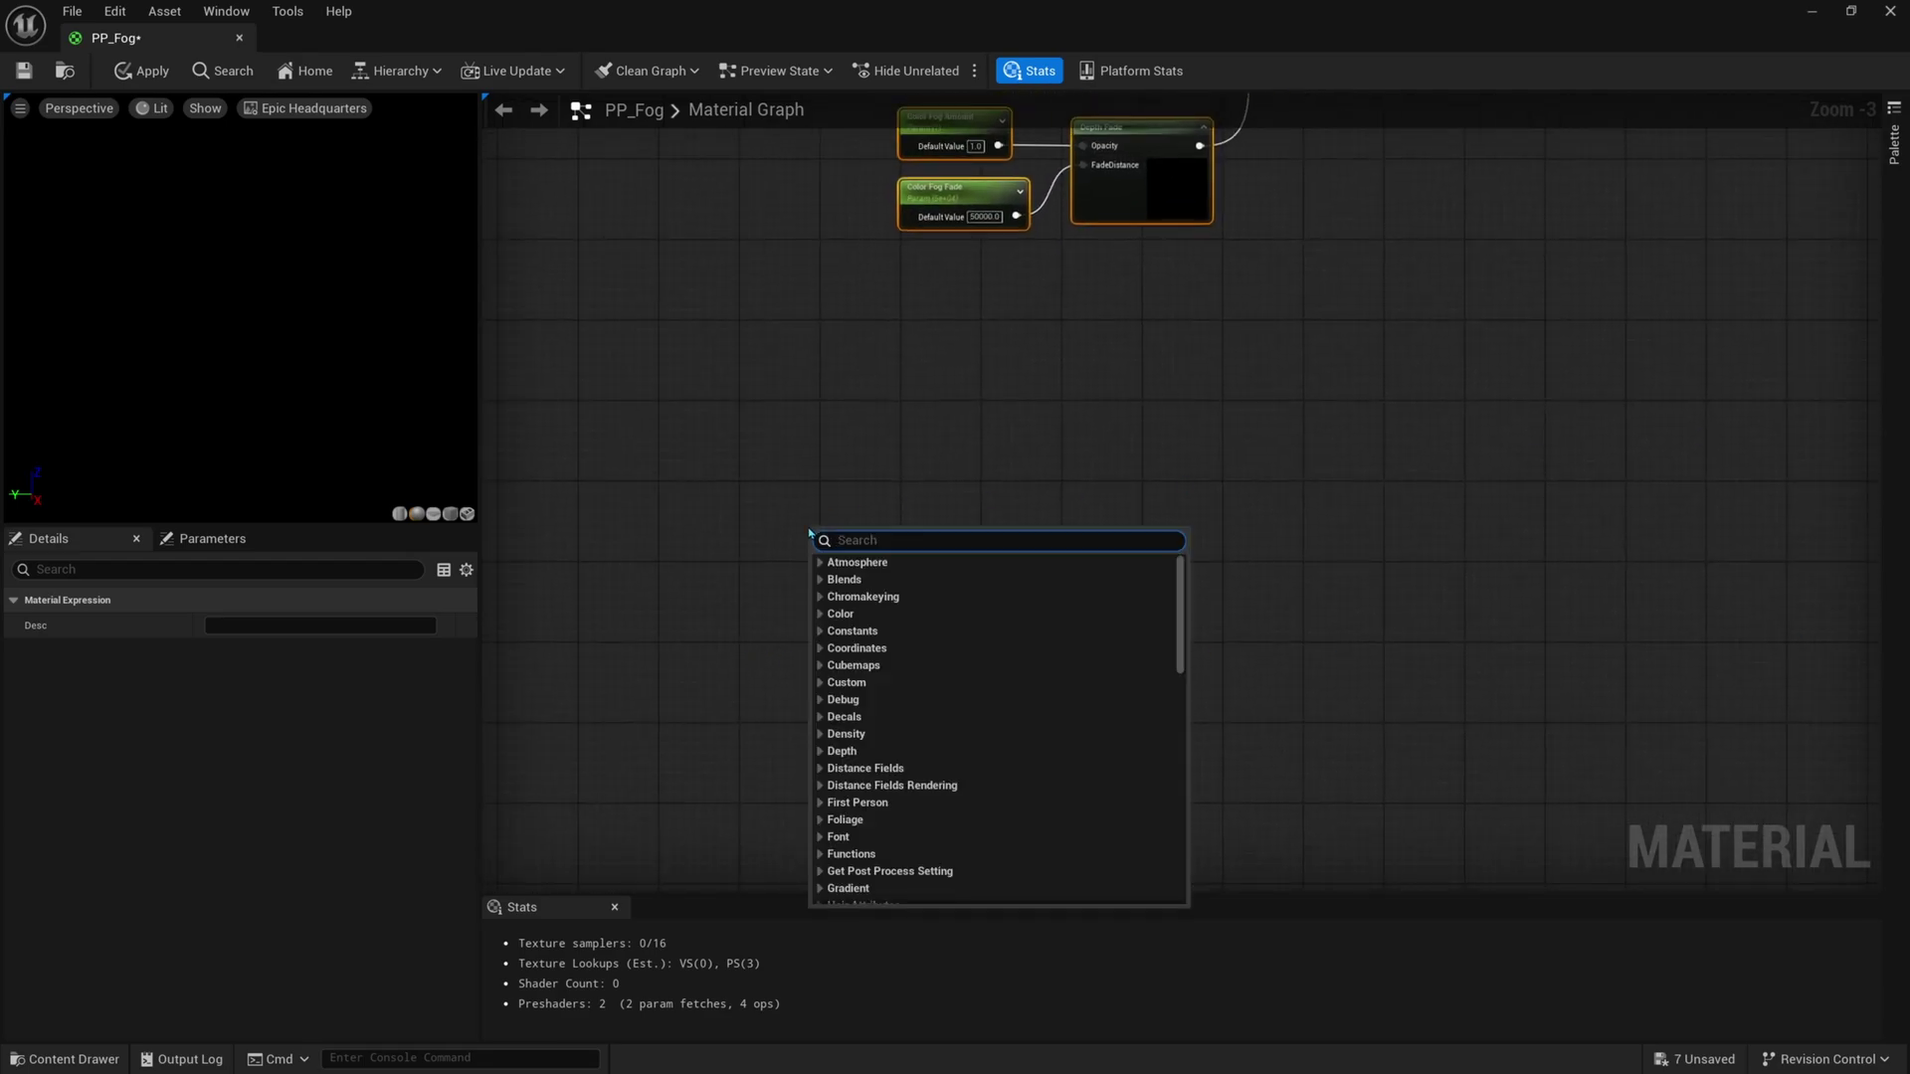
{"action": "type", "text": "depth"}
{"action": "key", "text": "Return"}
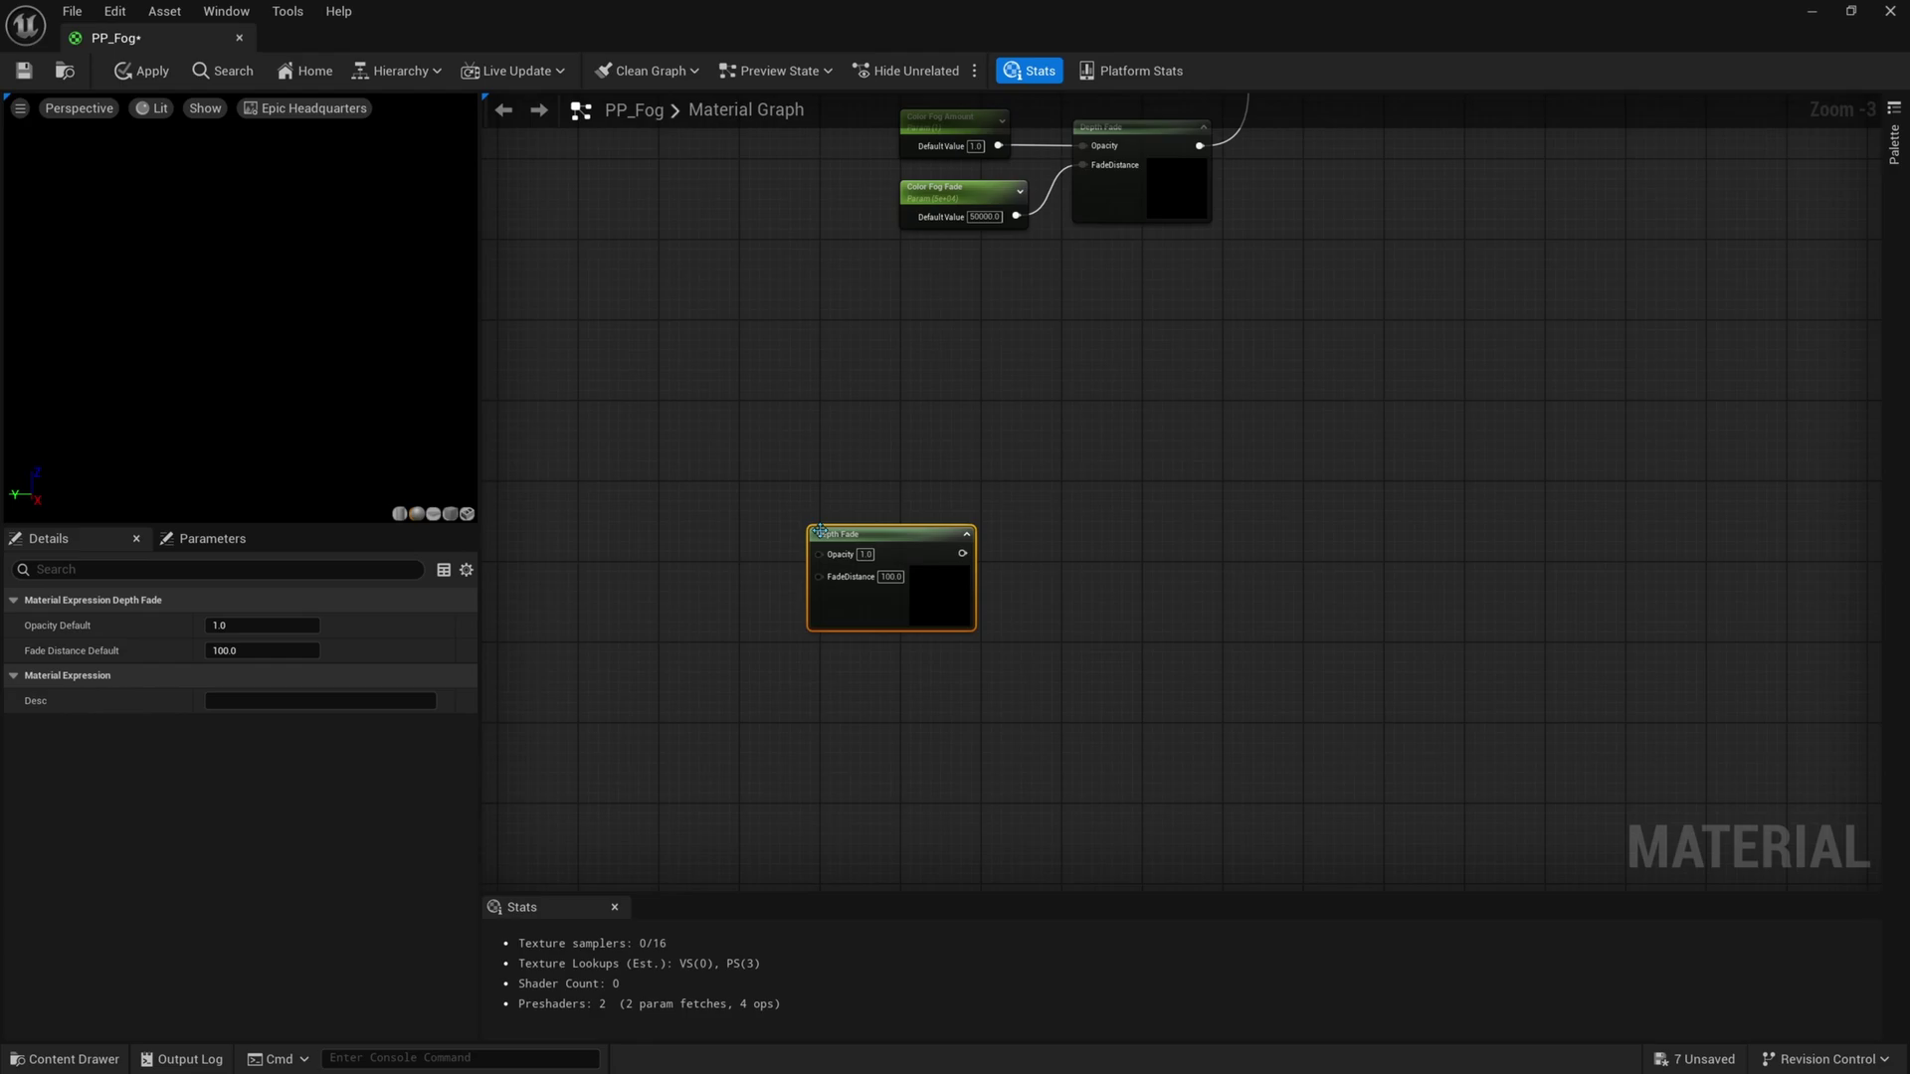
{"action": "left_click_drag", "start_coordinate": [896, 615], "coordinate": [849, 640]}
{"action": "right_click_drag", "start_coordinate": [729, 634], "coordinate": [832, 671]}
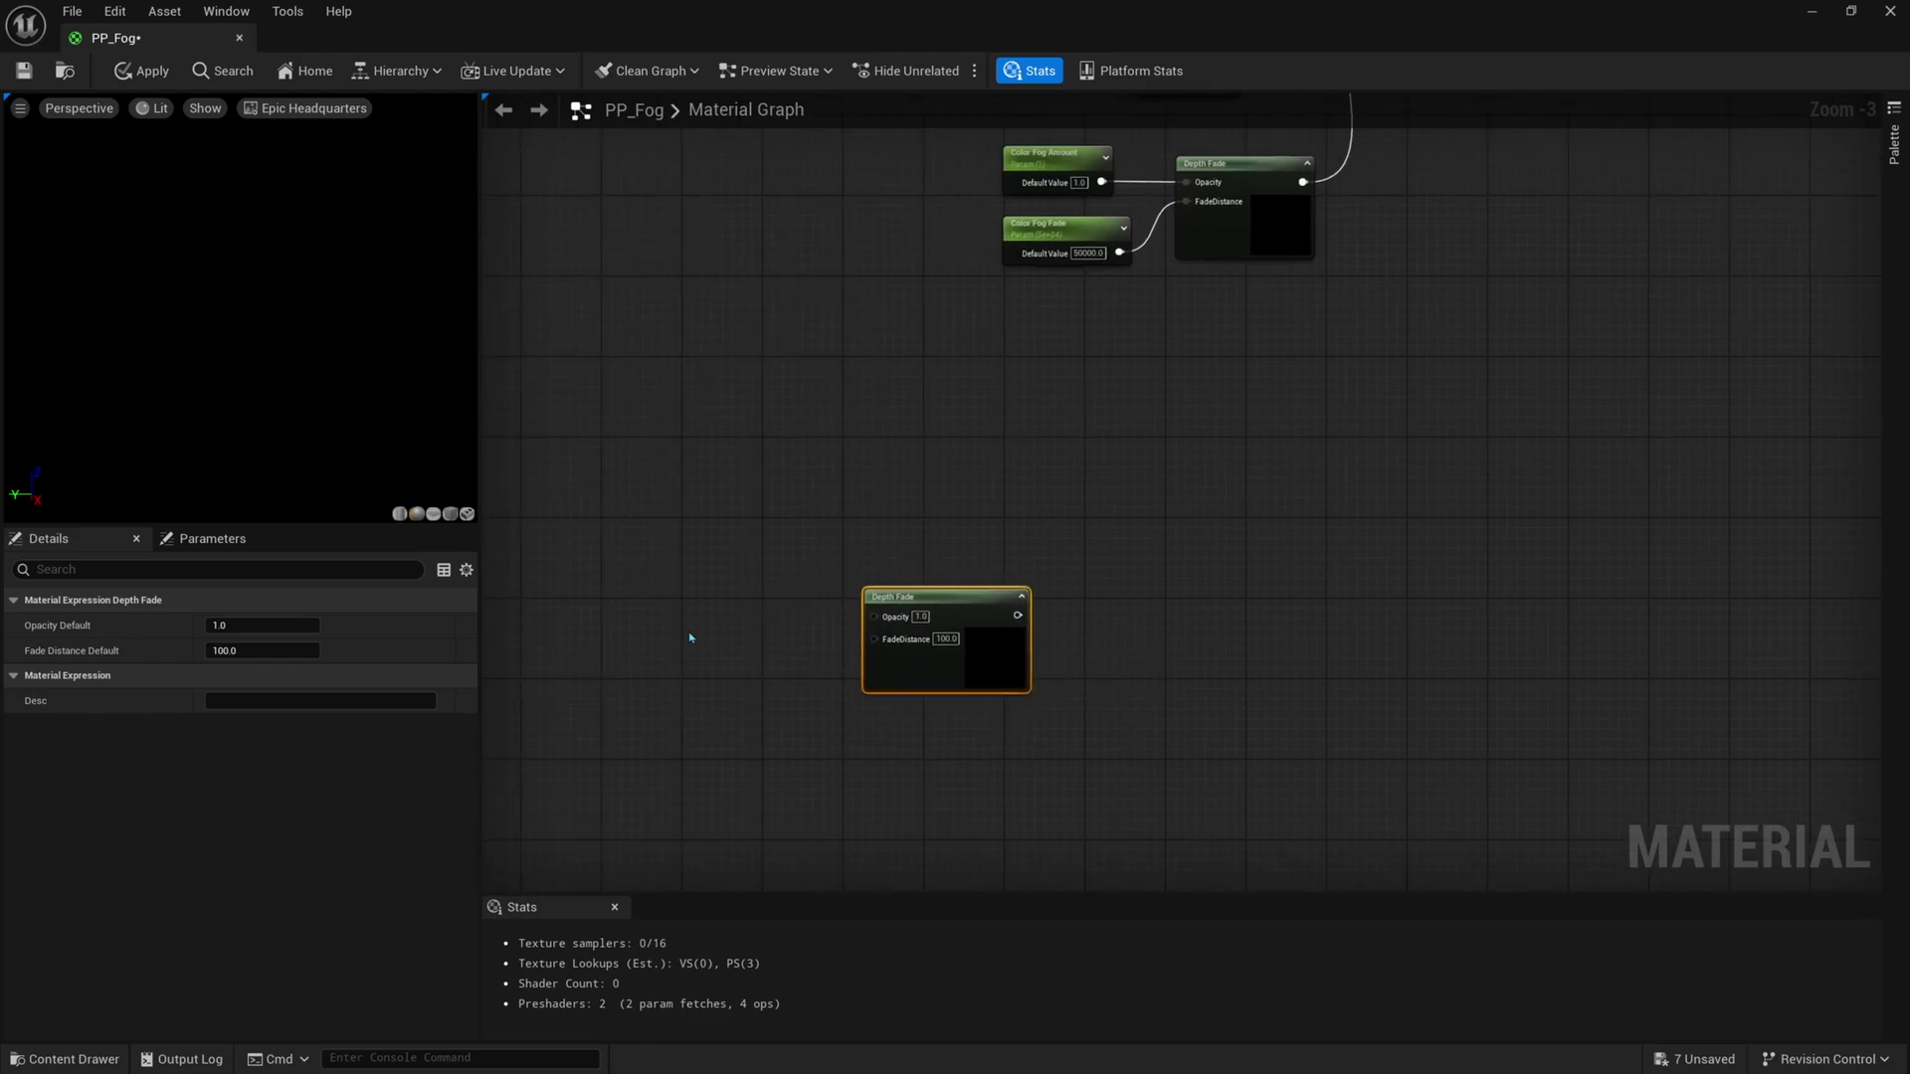
Add a Fog Opacity scalar parameter with default value 1 in the Controls group and connect it to the new Depth Fade's Opacity input
{"action": "left_click", "coordinate": [671, 622]}
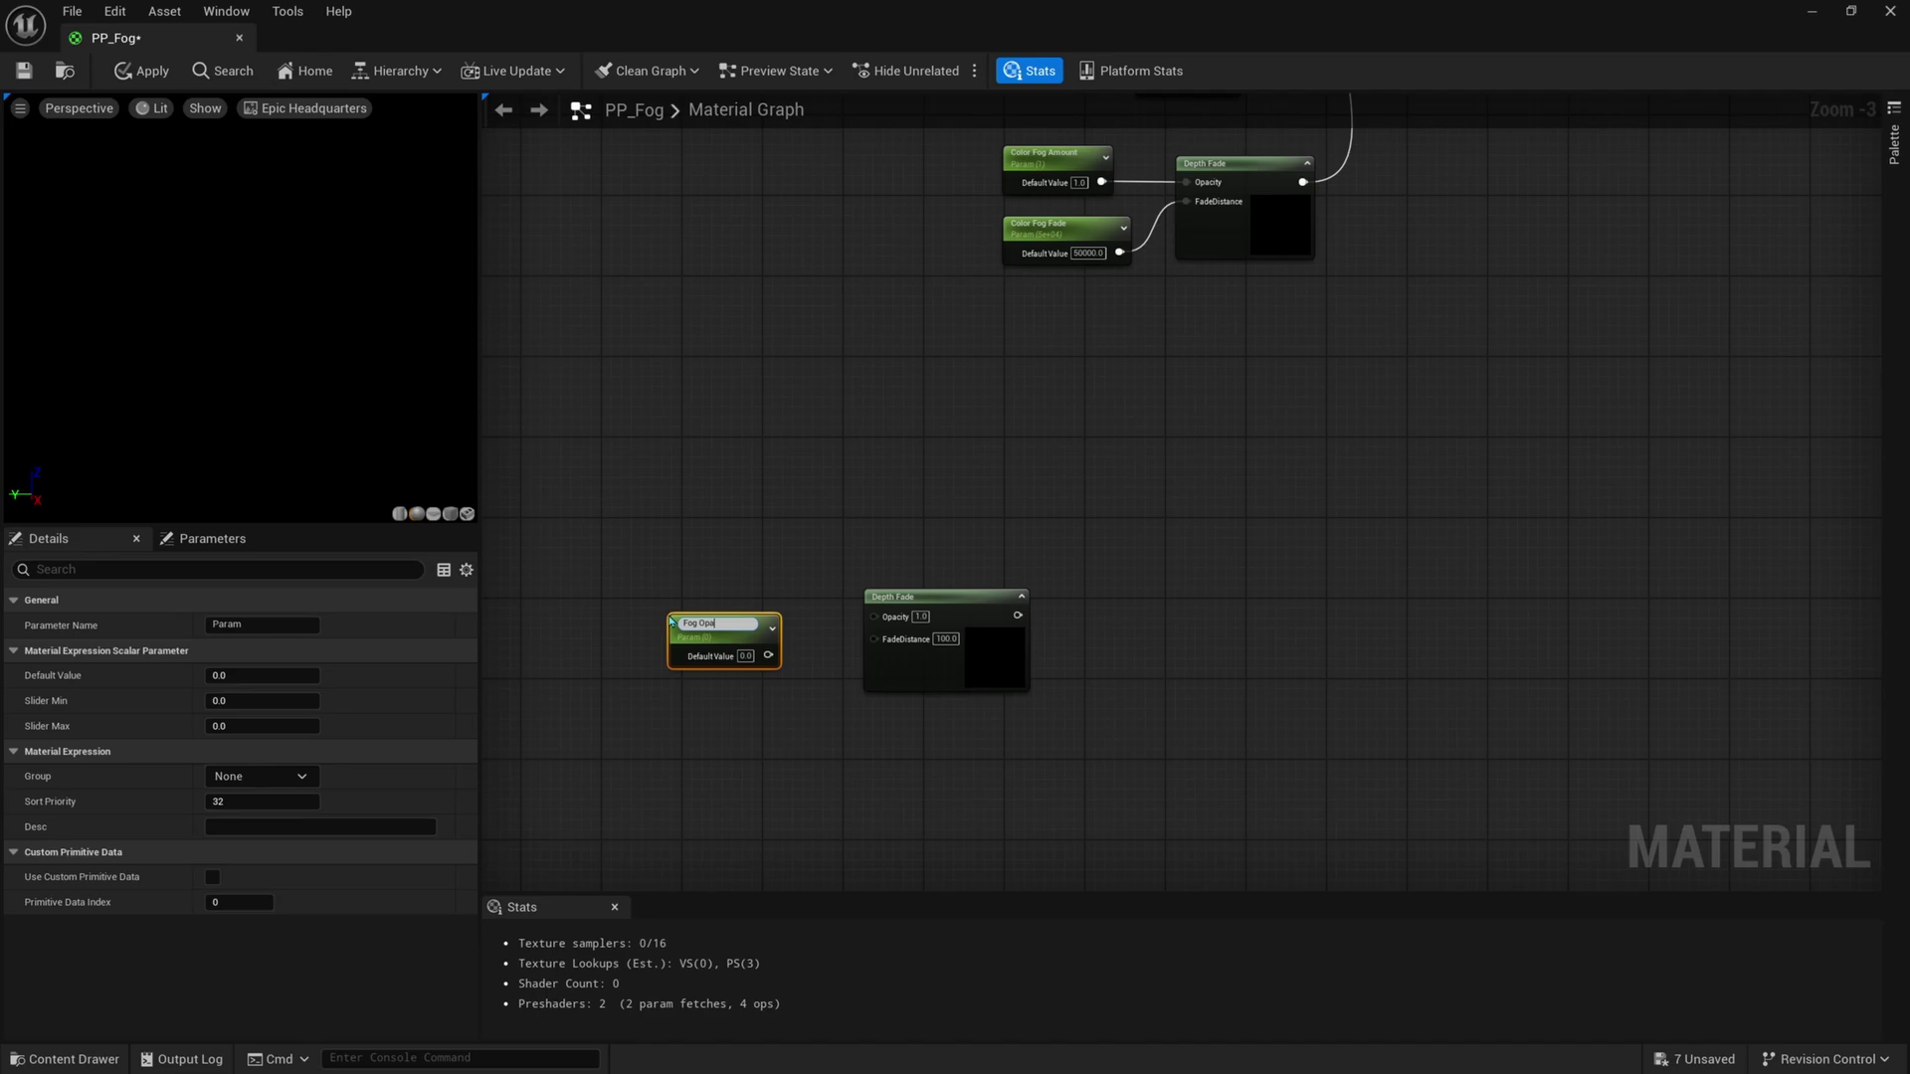
{"action": "key", "text": "Return"}
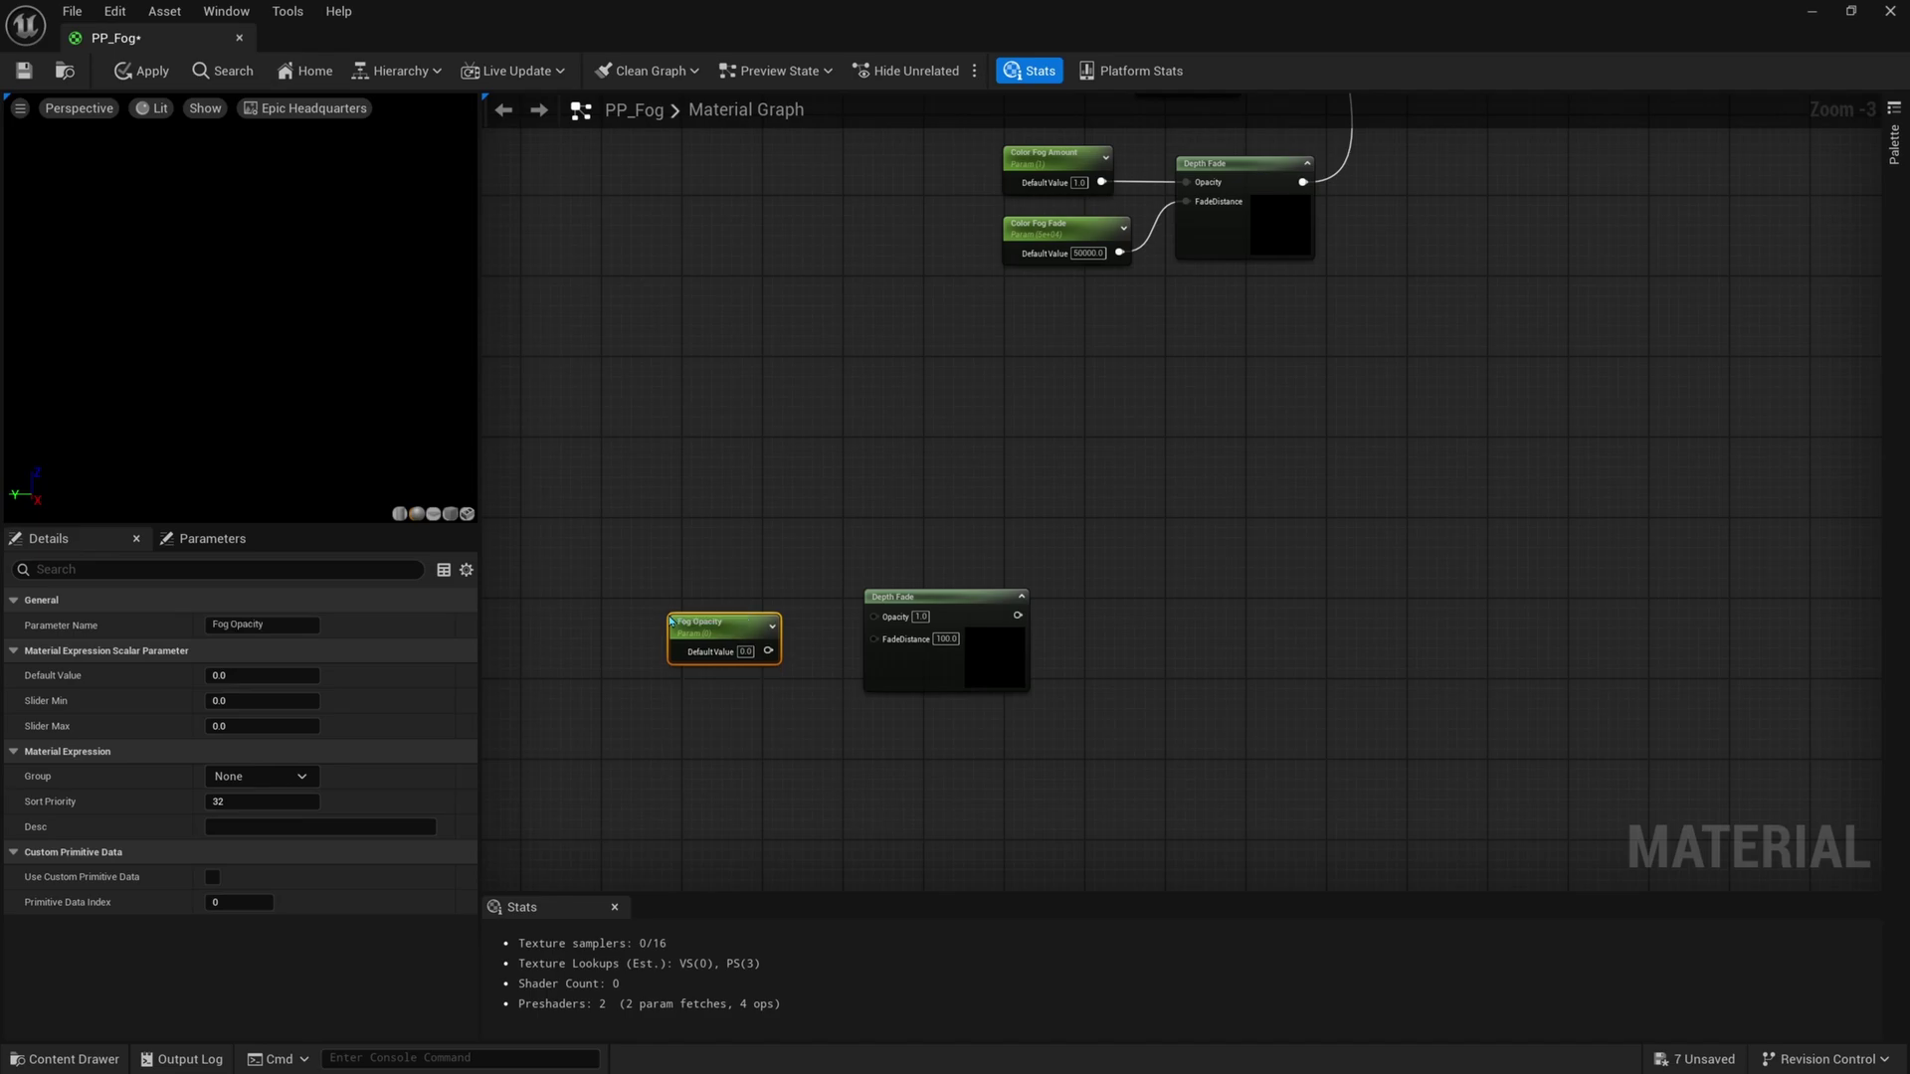
{"action": "left_click", "coordinate": [748, 653]}
{"action": "type", "text": "1"}
{"action": "key", "text": "Return"}
{"action": "left_click_drag", "start_coordinate": [721, 638], "coordinate": [875, 617]}
{"action": "left_click_drag", "start_coordinate": [748, 708], "coordinate": [708, 609]}
Duplicate the Fog Opacity parameter, rename the copy Fog Fade and align it beneath the original
{"action": "key", "text": "ctrl+d"}
{"action": "left_click_drag", "start_coordinate": [707, 674], "coordinate": [719, 675]}
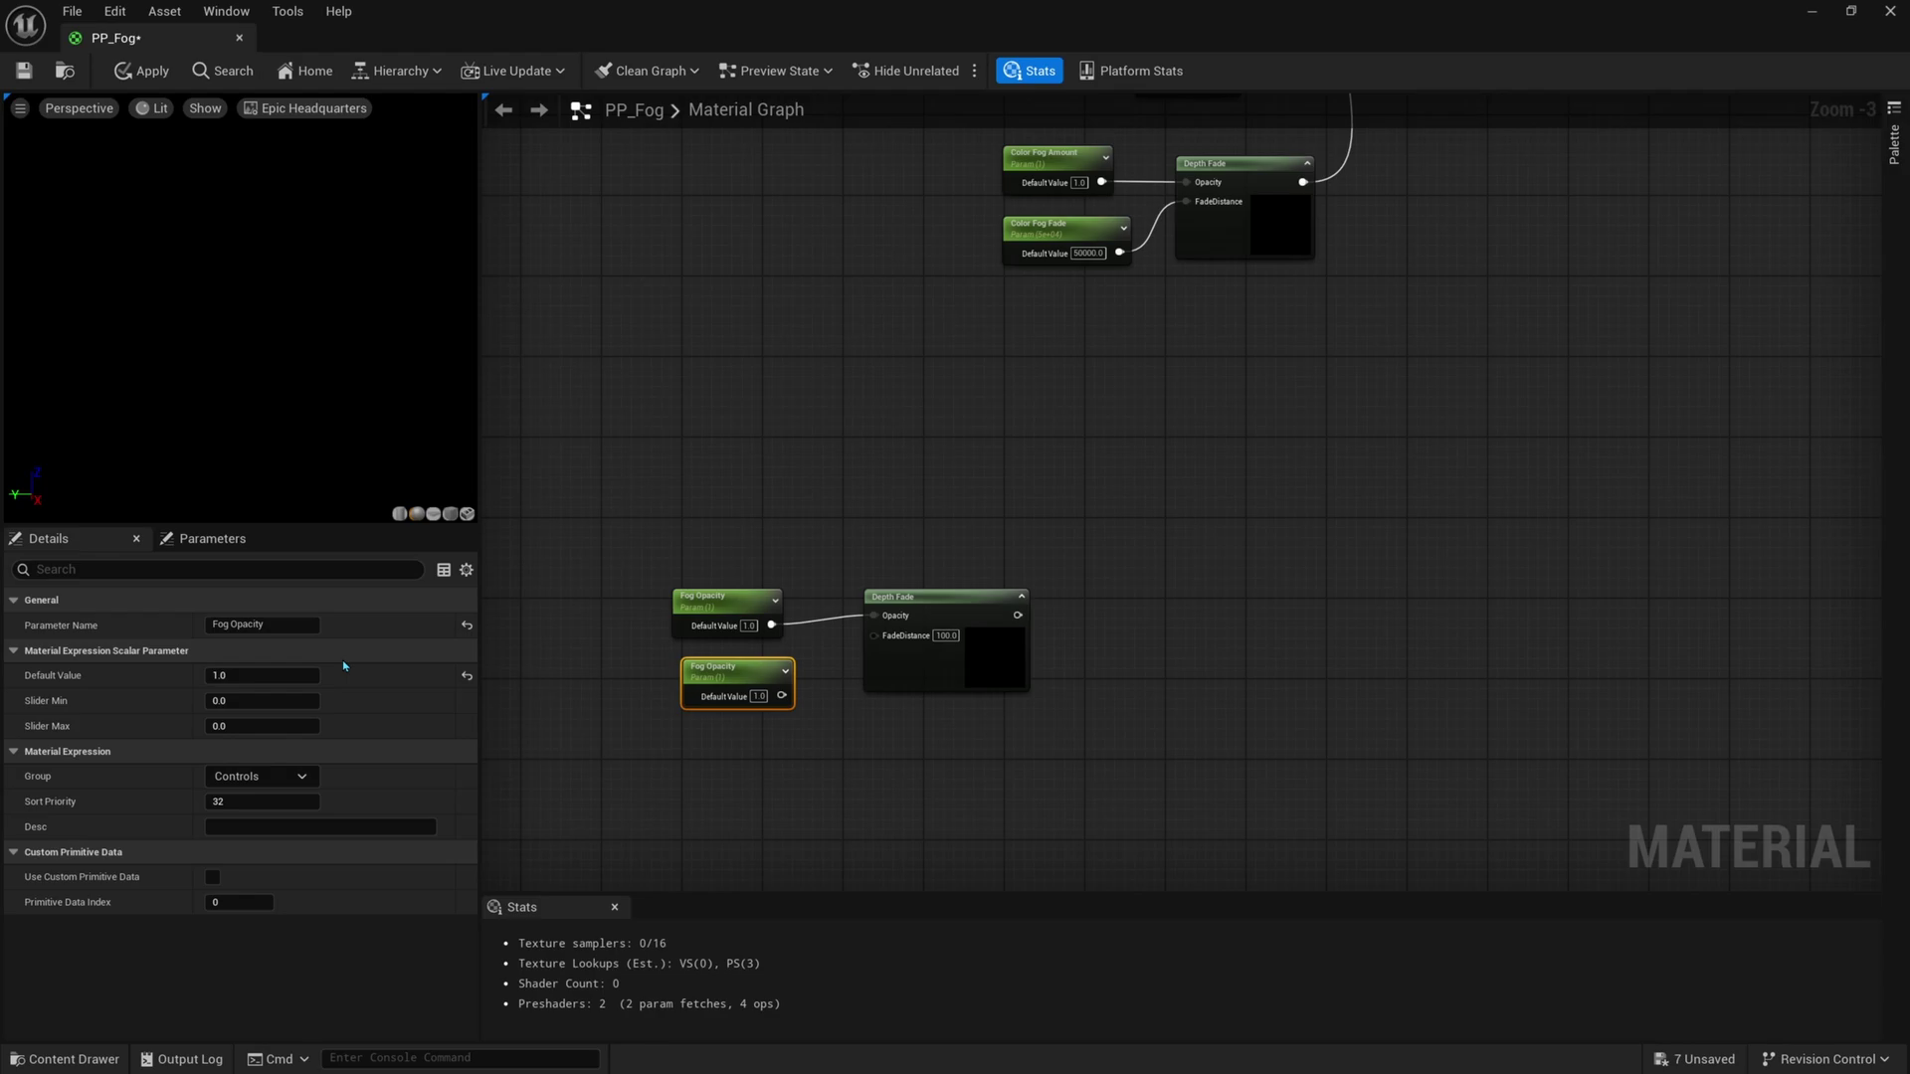
{"action": "double_click", "coordinate": [291, 626]}
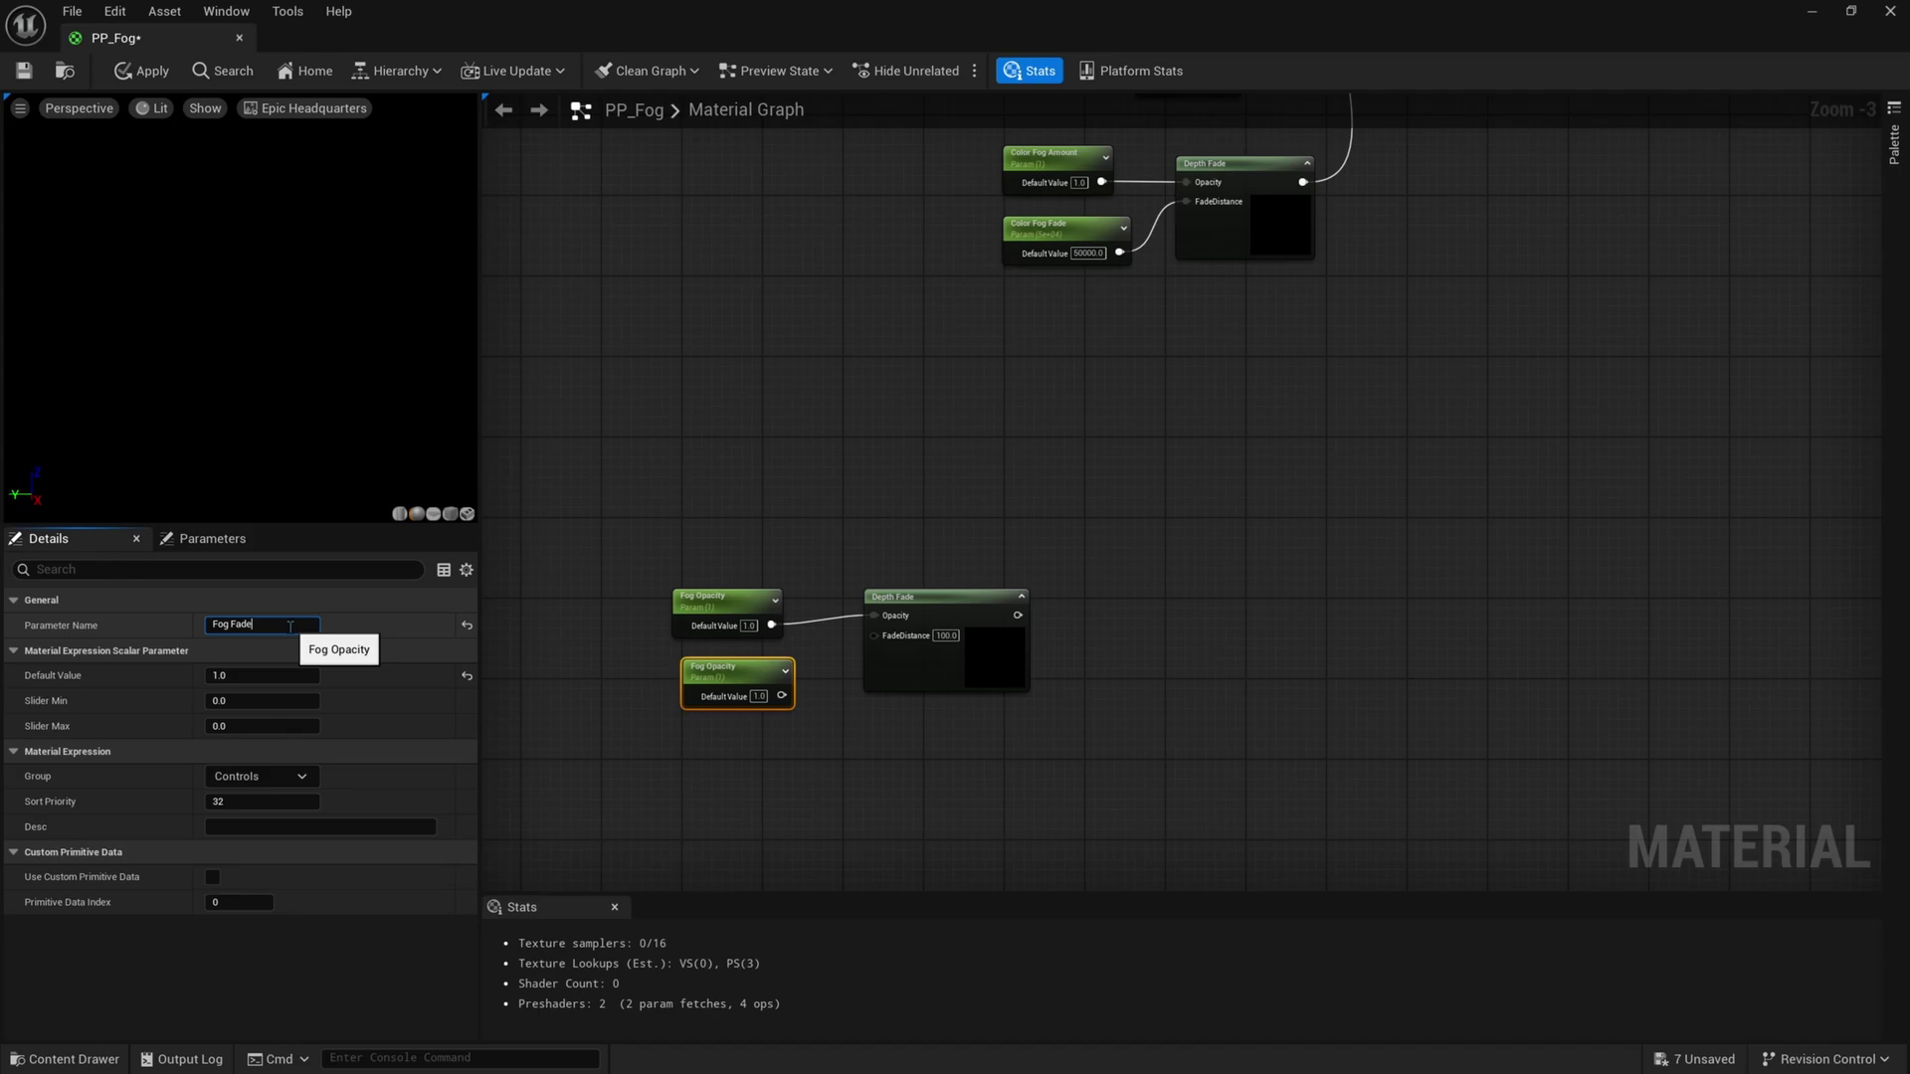
{"action": "key", "text": "Return"}
{"action": "left_click_drag", "start_coordinate": [702, 674], "coordinate": [691, 673]}
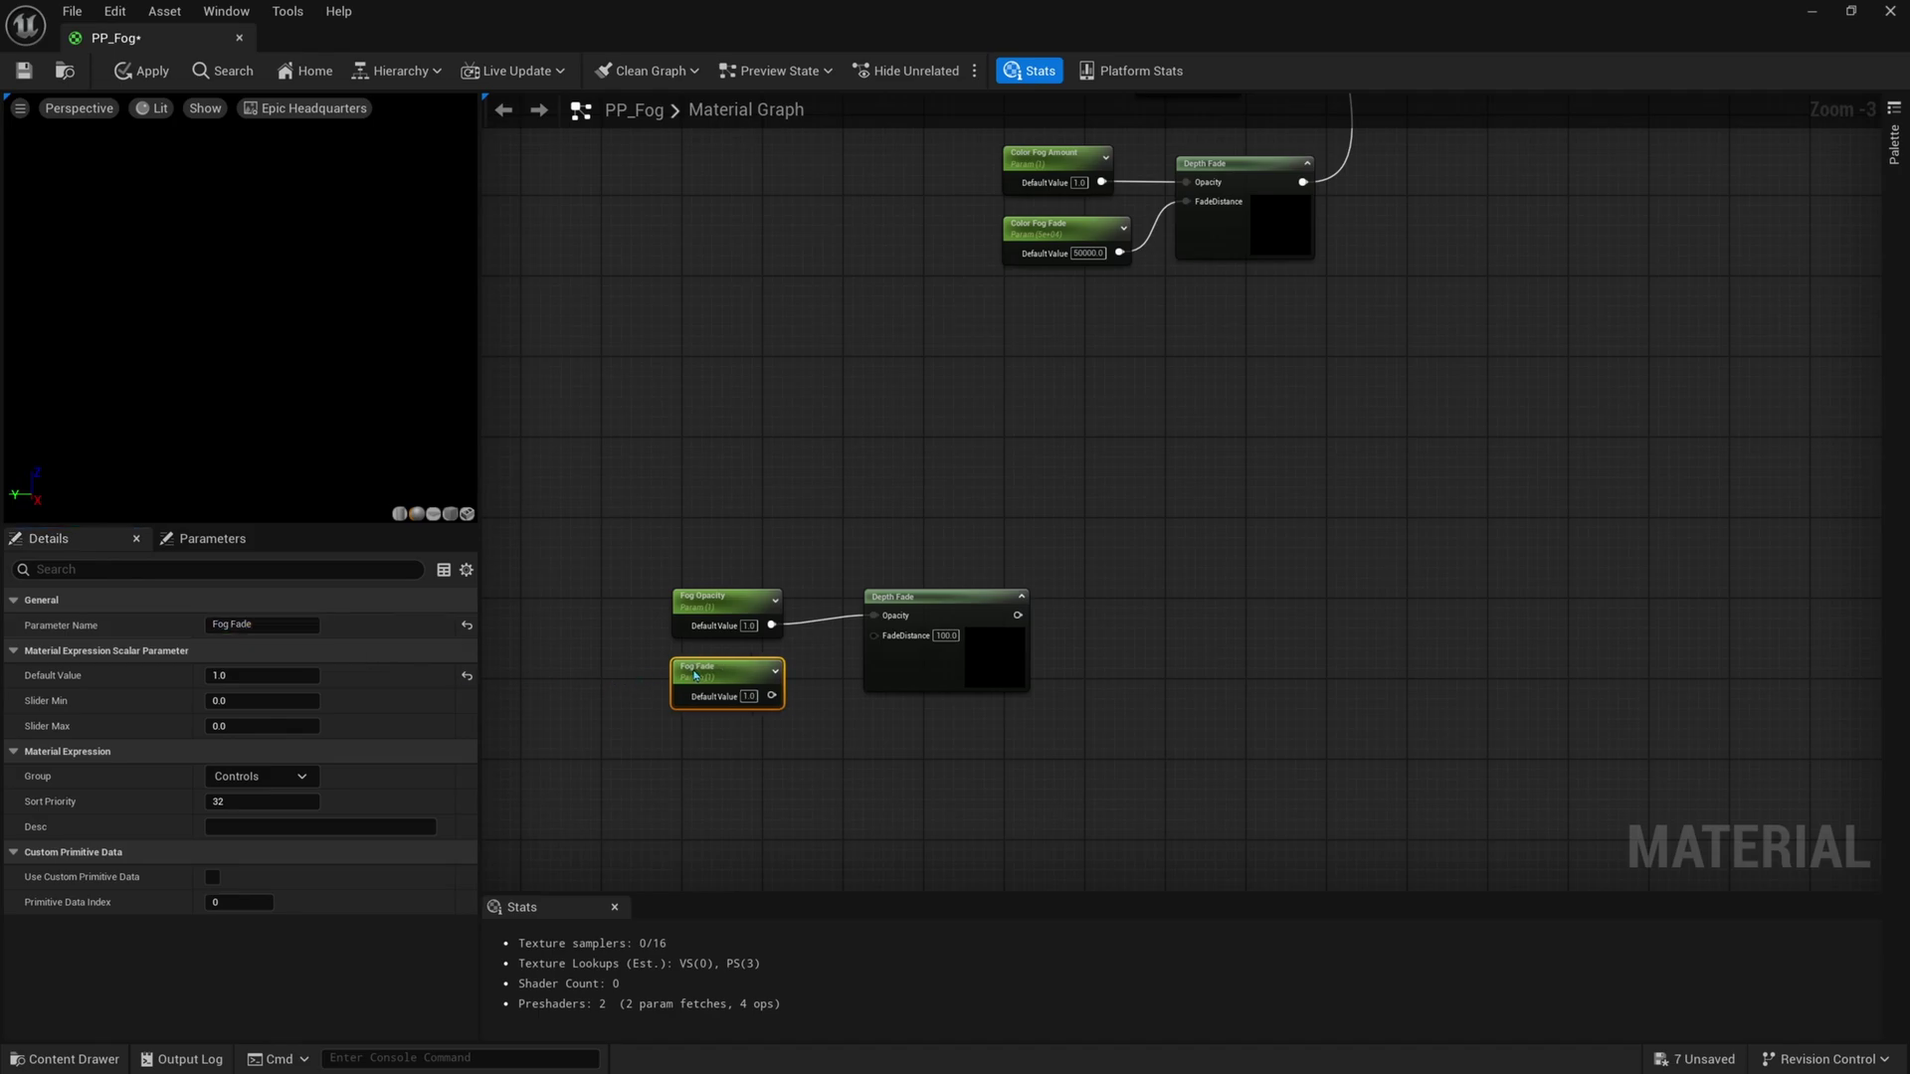
Set Fog Fade's default value to 1000 and connect it to the new Depth Fade's FadeDistance input
{"action": "left_click", "coordinate": [747, 697]}
{"action": "type", "text": "1000"}
{"action": "key", "text": "Return"}
{"action": "left_click_drag", "start_coordinate": [786, 696], "coordinate": [874, 636]}
{"action": "left_click", "coordinate": [867, 696]}
Line up the new Depth Fade with Fog Opacity and assign Fog Fade to the Controls group
{"action": "left_click_drag", "start_coordinate": [748, 741], "coordinate": [723, 676]}
{"action": "left_click_drag", "start_coordinate": [726, 544], "coordinate": [726, 605]}
{"action": "left_click", "coordinate": [719, 672]}
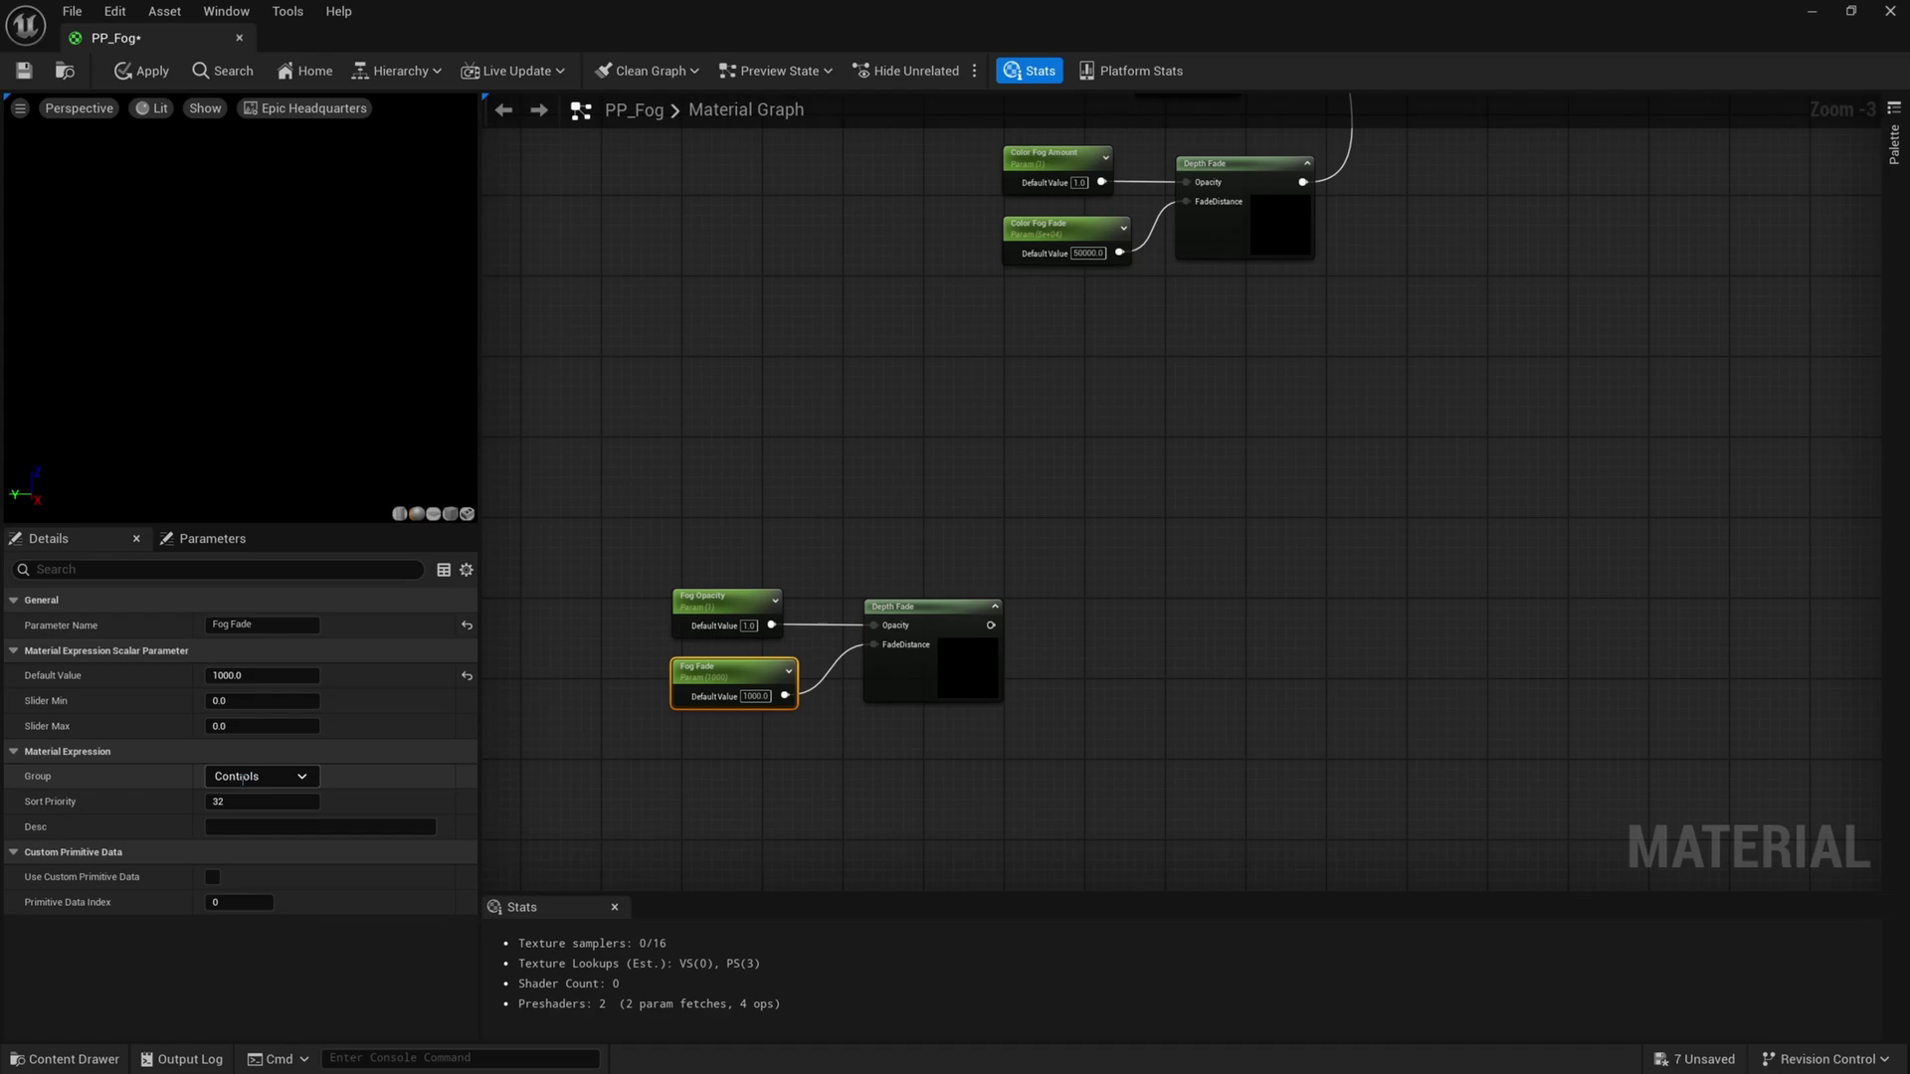
{"action": "left_click", "coordinate": [309, 777]}
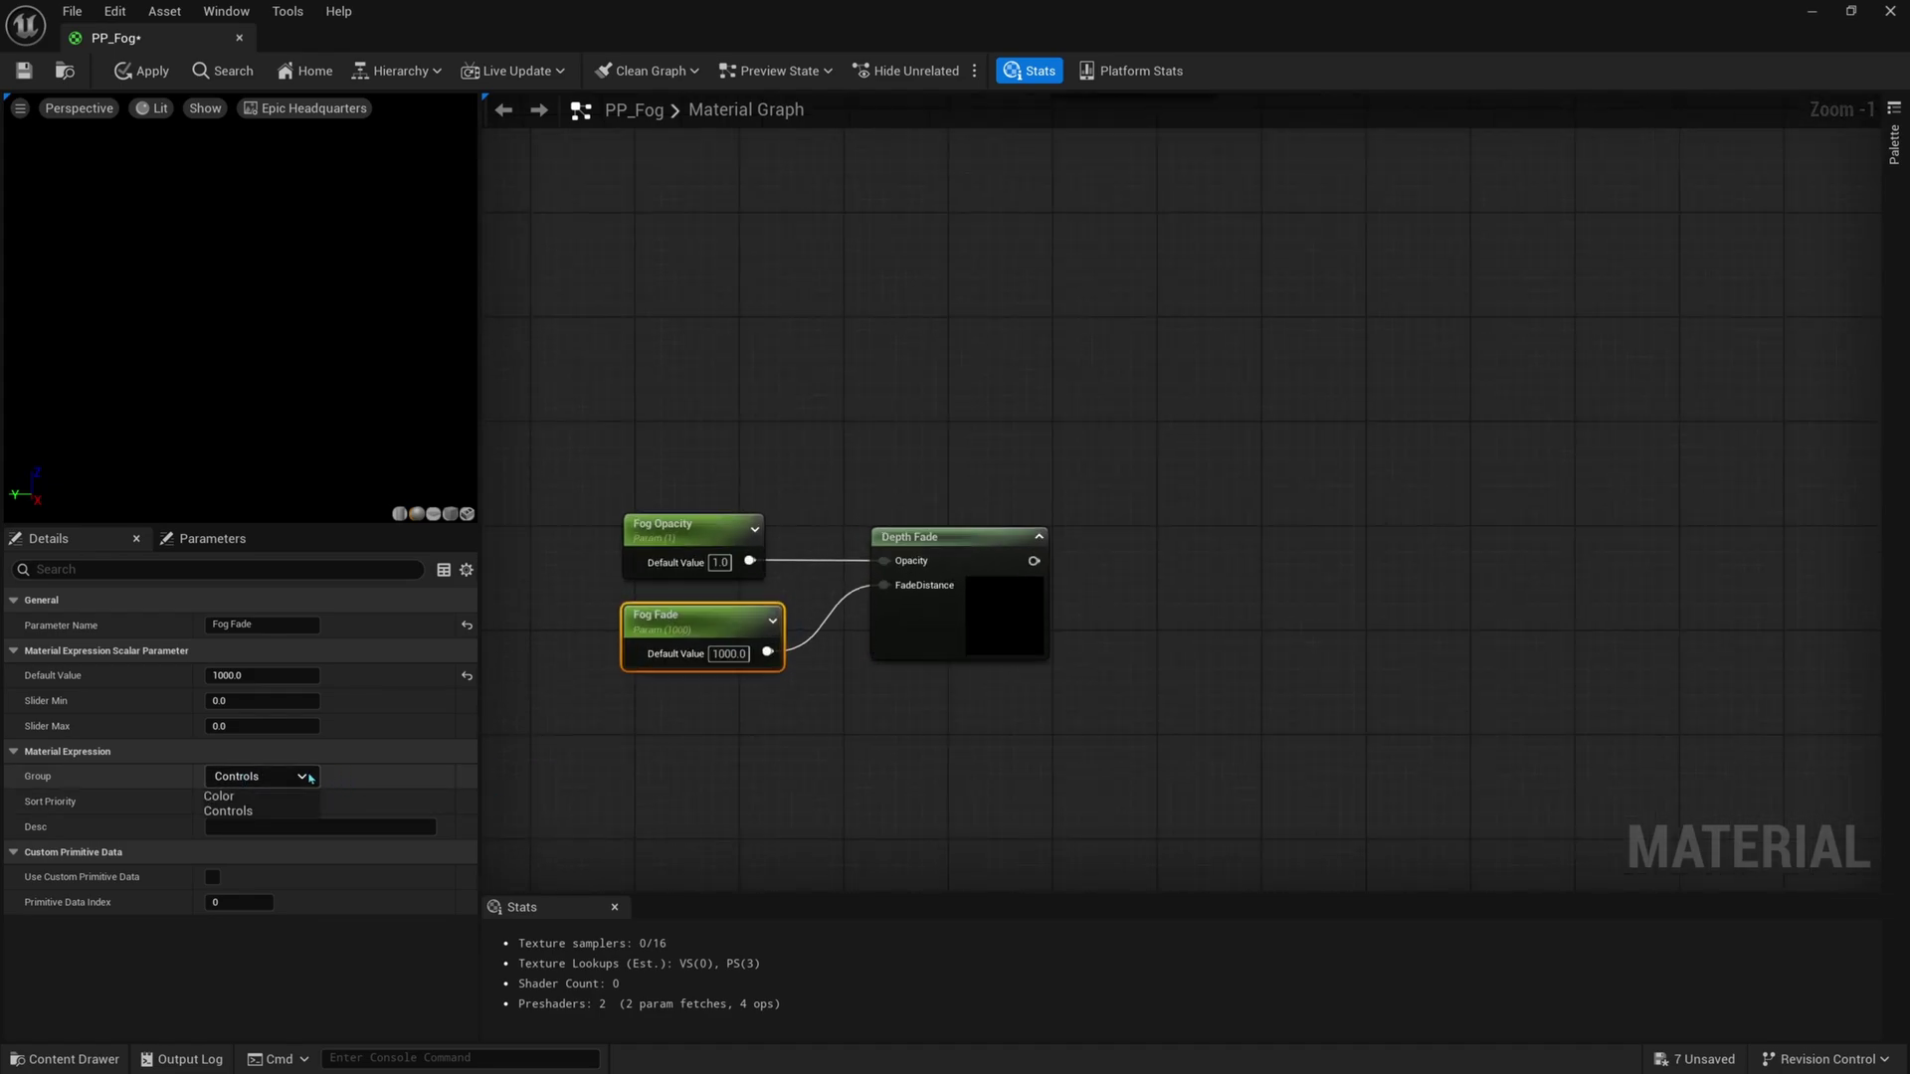
{"action": "left_click", "coordinate": [283, 814]}
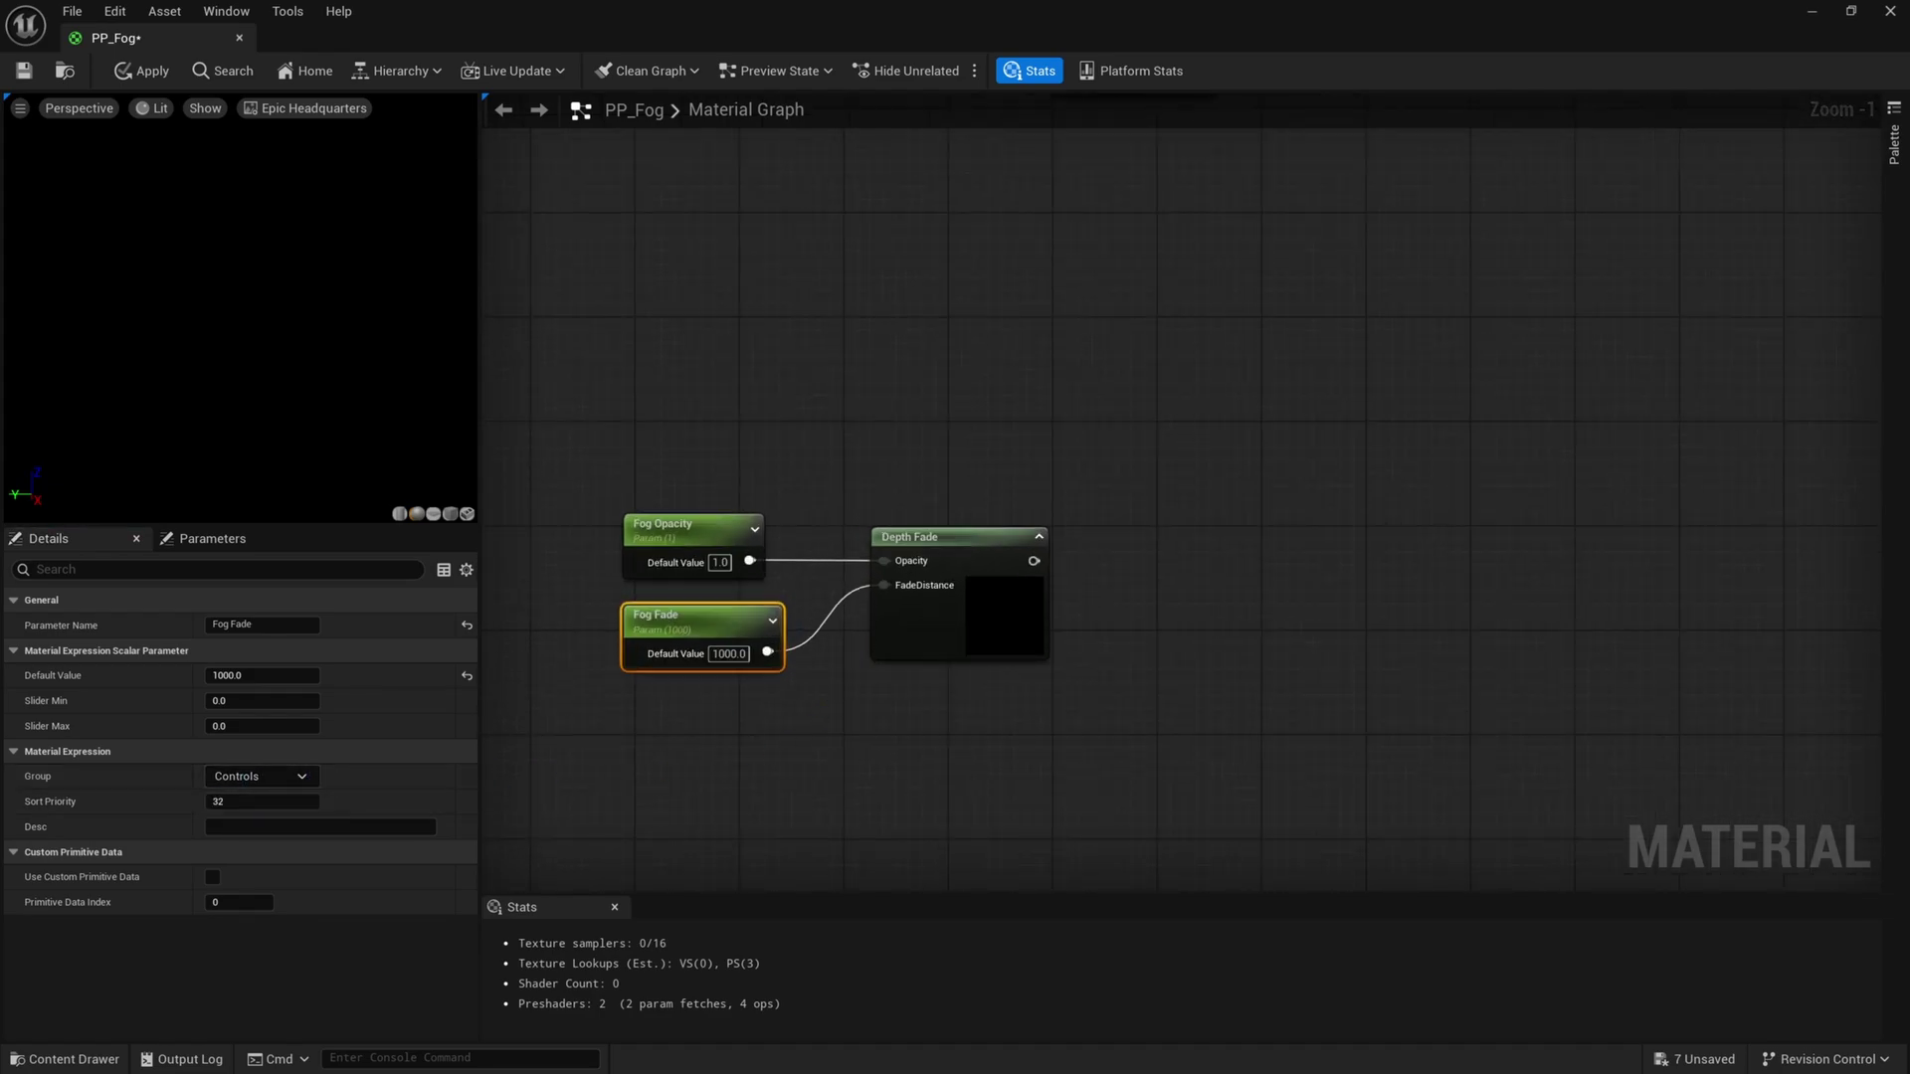
Add a Saturate node connected to the output of the Fog Opacity and Fog Fade Depth Fade
{"action": "right_click_drag", "start_coordinate": [1037, 651], "coordinate": [880, 640]}
{"action": "left_click_drag", "start_coordinate": [876, 551], "coordinate": [995, 535]}
{"action": "type", "text": "sat"}
{"action": "key", "text": "Return"}
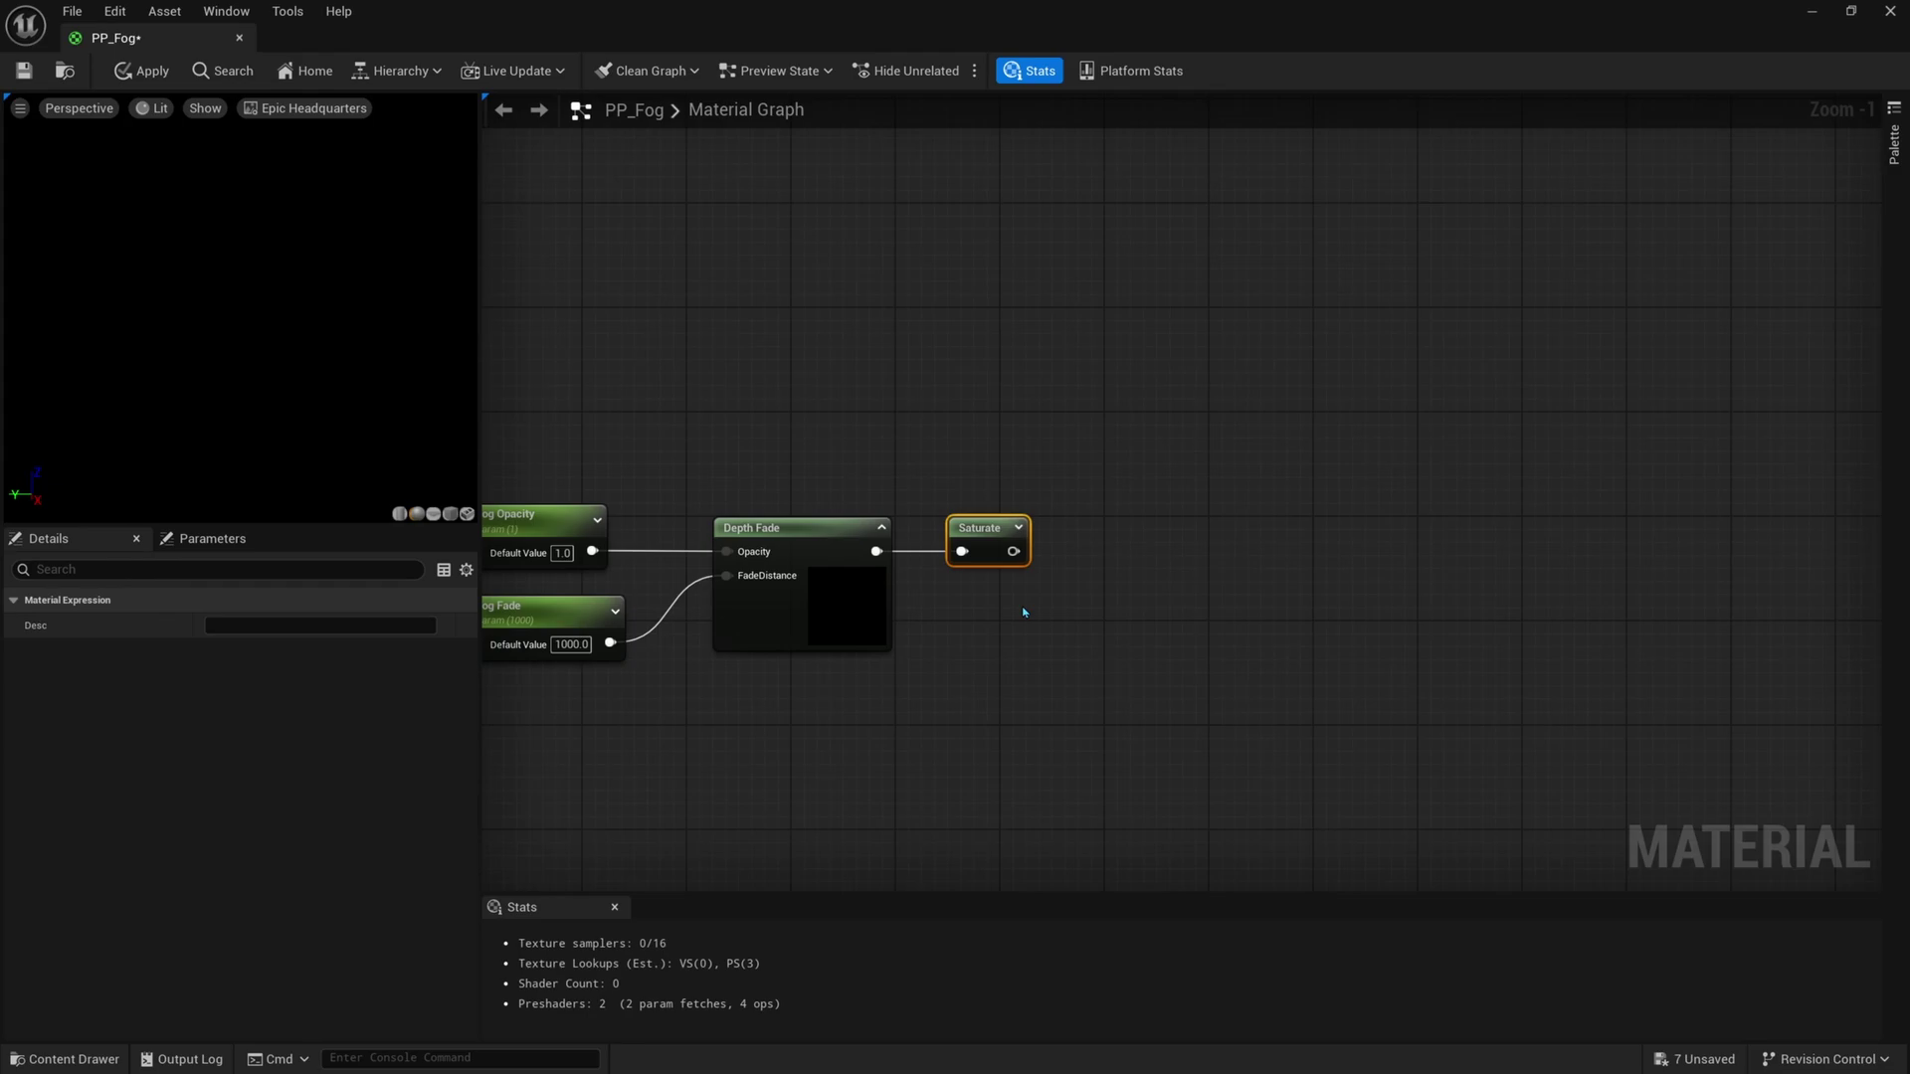
Add an Absolute World Position node in the empty area below the Fog Fade parameter
{"action": "mouse_move", "coordinate": [1046, 651]}
{"action": "right_mouse_down"}
{"action": "mouse_move", "coordinate": [978, 647]}
{"action": "mouse_move", "coordinate": [1054, 579]}
{"action": "mouse_move", "coordinate": [1206, 535]}
{"action": "right_mouse_up"}
{"action": "right_click_drag", "start_coordinate": [899, 622], "coordinate": [992, 521]}
{"action": "right_click_drag", "start_coordinate": [784, 554], "coordinate": [761, 616]}
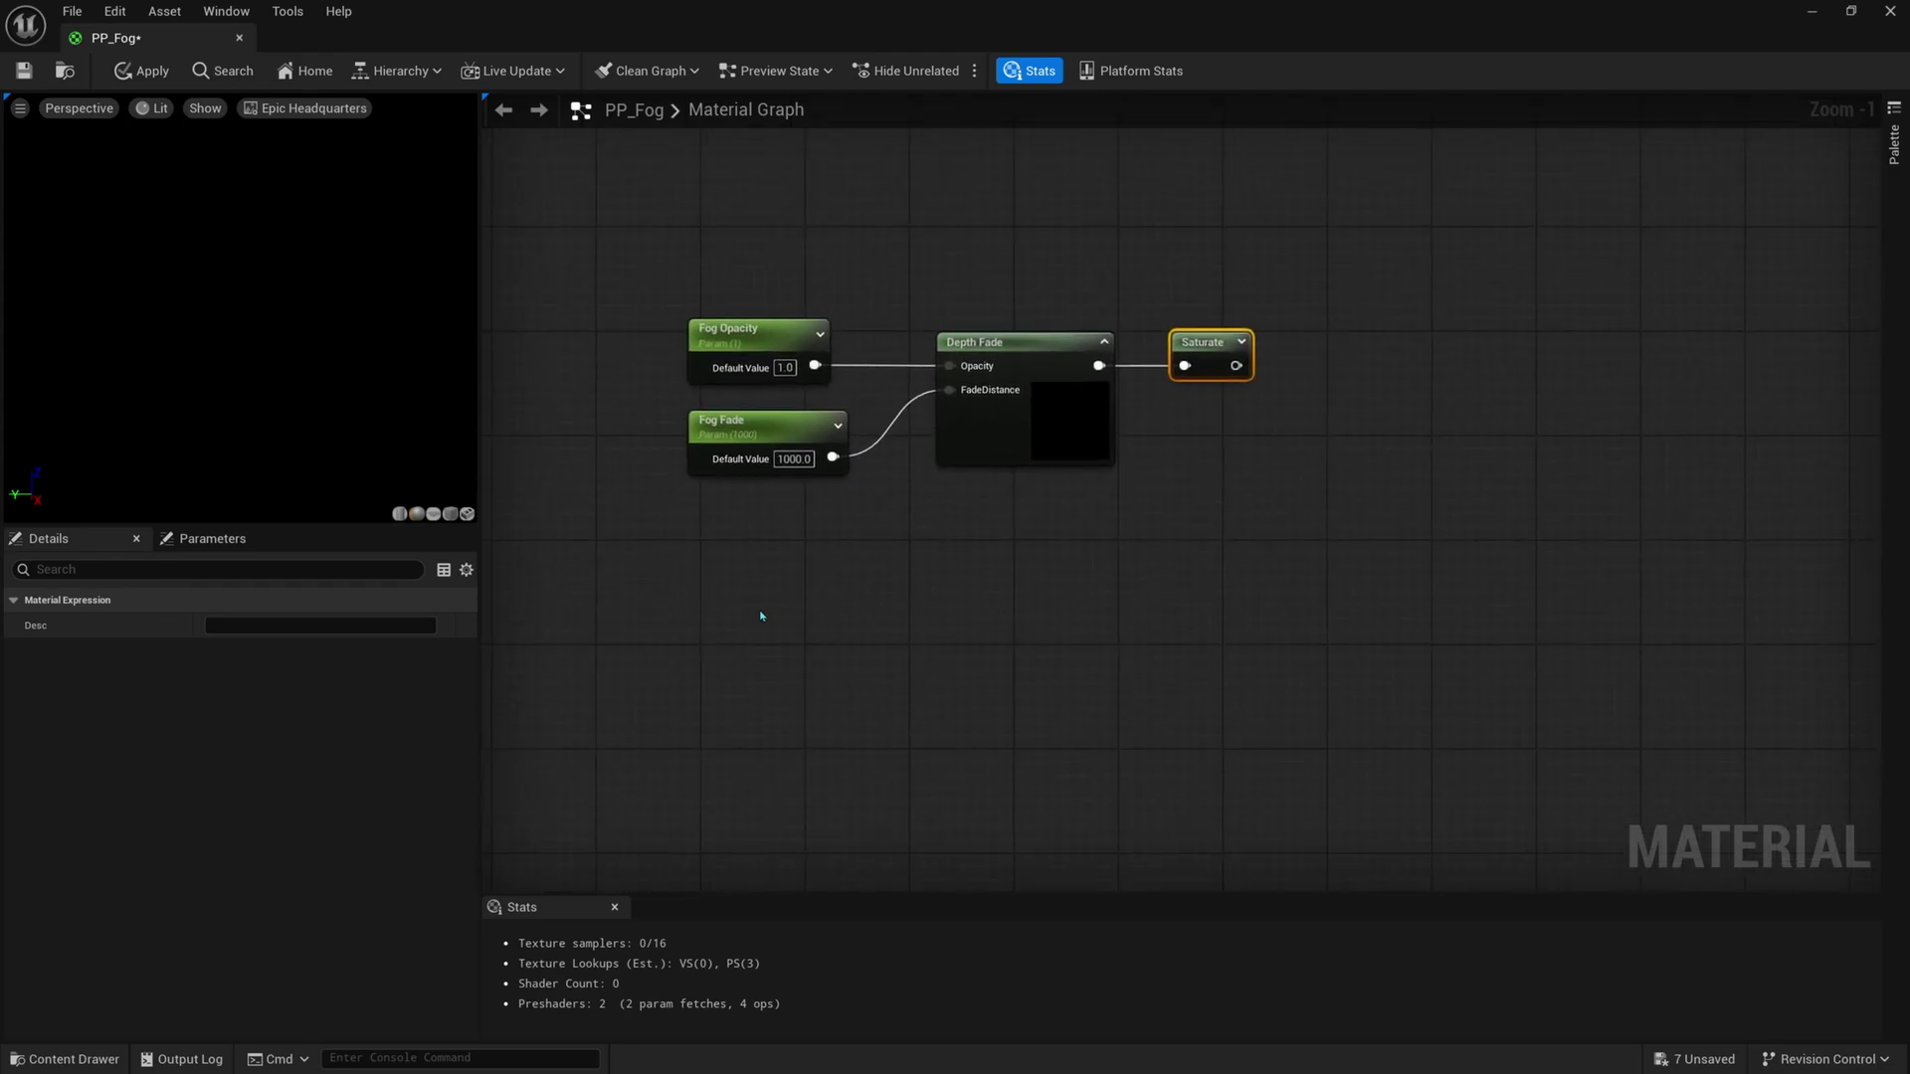
{"action": "right_click", "coordinate": [707, 635]}
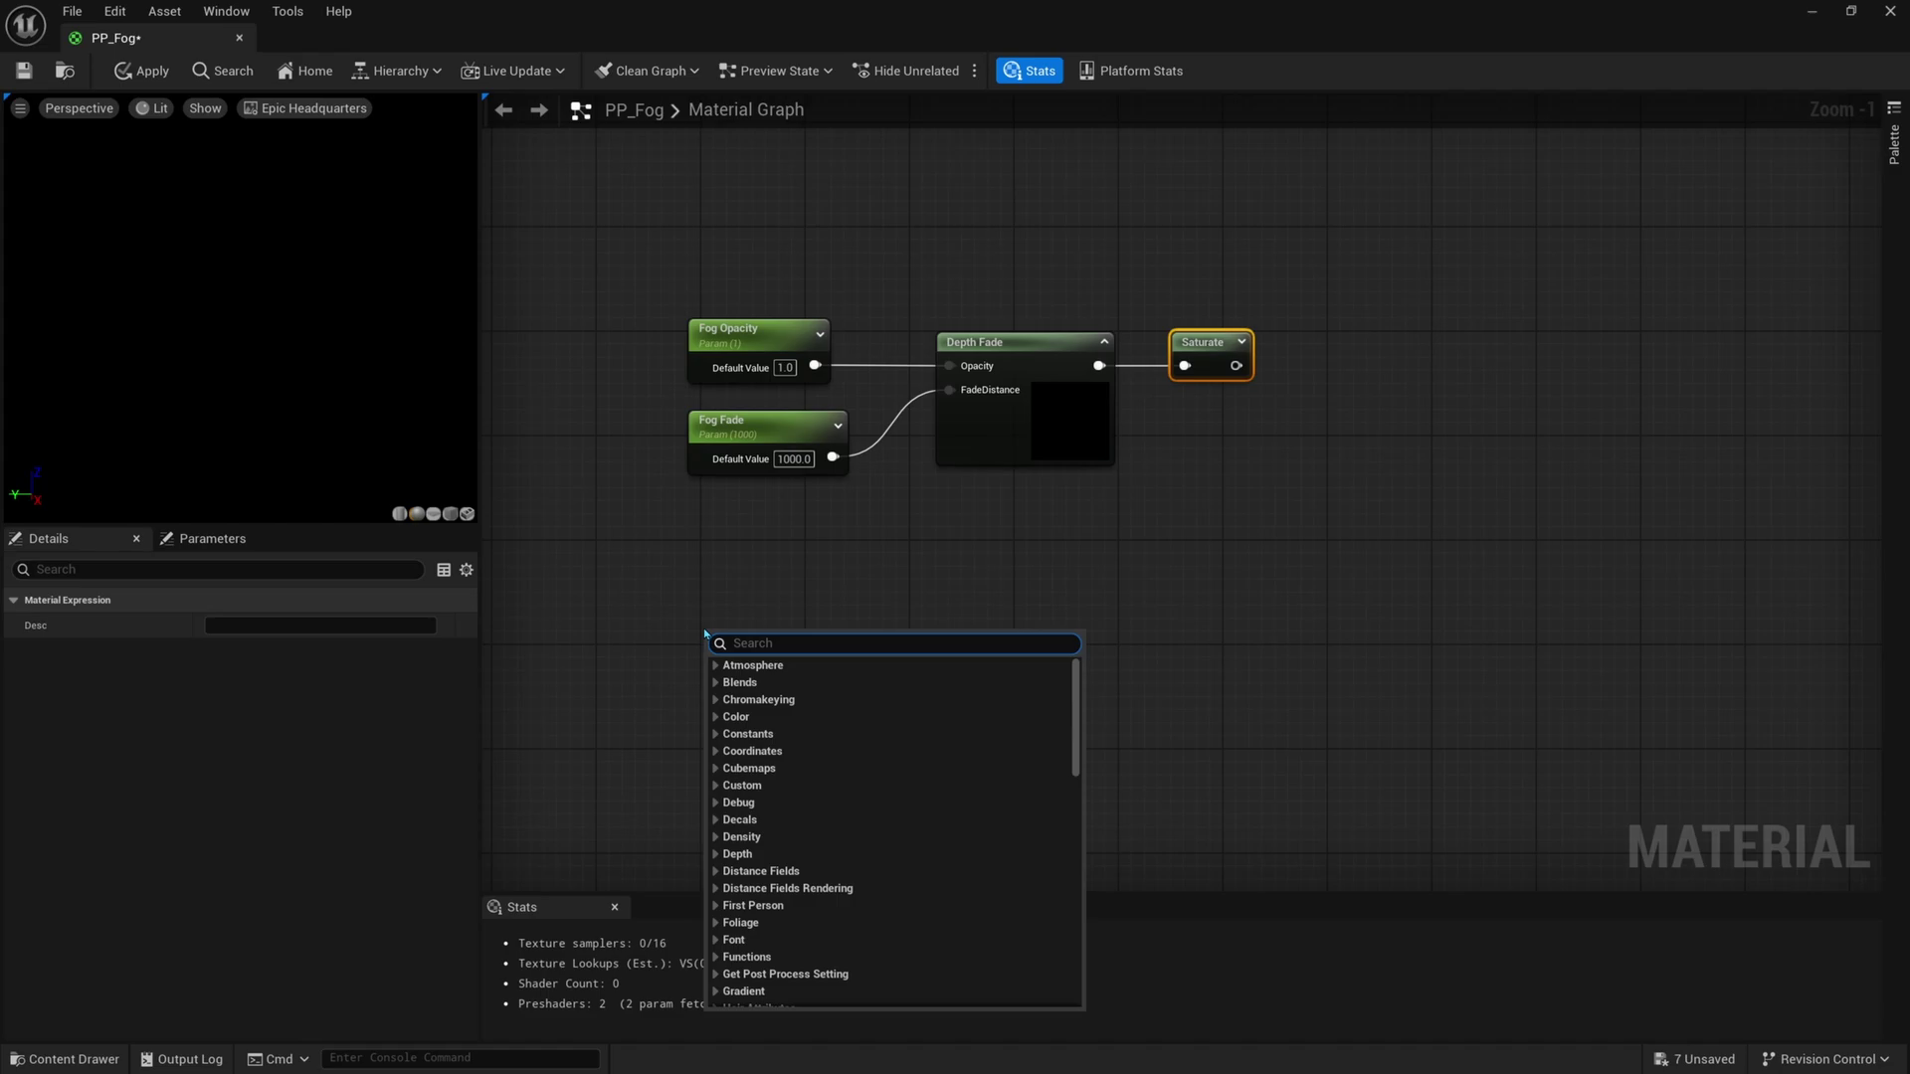
{"action": "type", "text": "world"}
{"action": "key", "text": "Return"}
{"action": "left_click_drag", "start_coordinate": [754, 674], "coordinate": [737, 651]}
Add a ComponentMask node to Absolute World Position's XYZ output, keep only channel B enabled, and line it up with the output
{"action": "right_click_drag", "start_coordinate": [875, 691], "coordinate": [821, 655]}
{"action": "left_click_drag", "start_coordinate": [776, 664], "coordinate": [855, 625]}
{"action": "type", "text": "mask"}
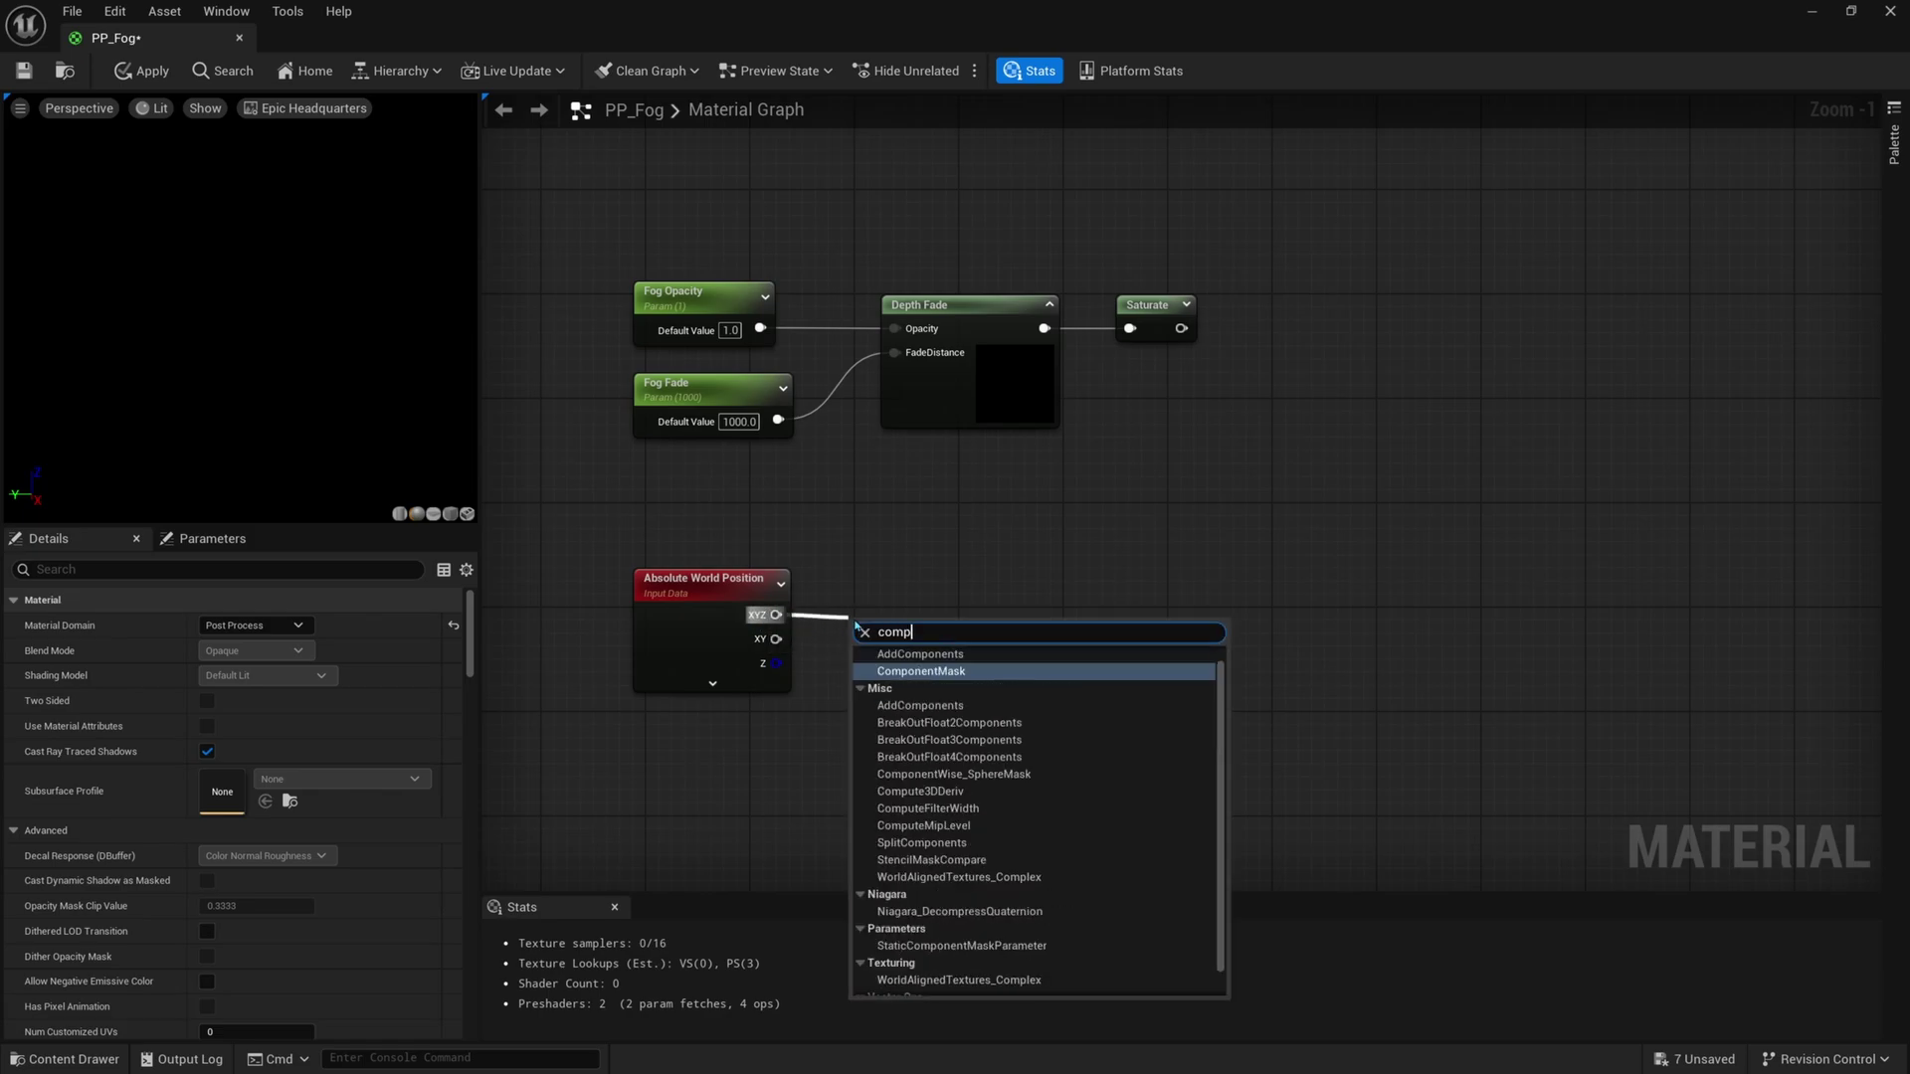
{"action": "key", "text": "Return"}
{"action": "left_click", "coordinate": [213, 676]}
{"action": "left_click", "coordinate": [213, 650]}
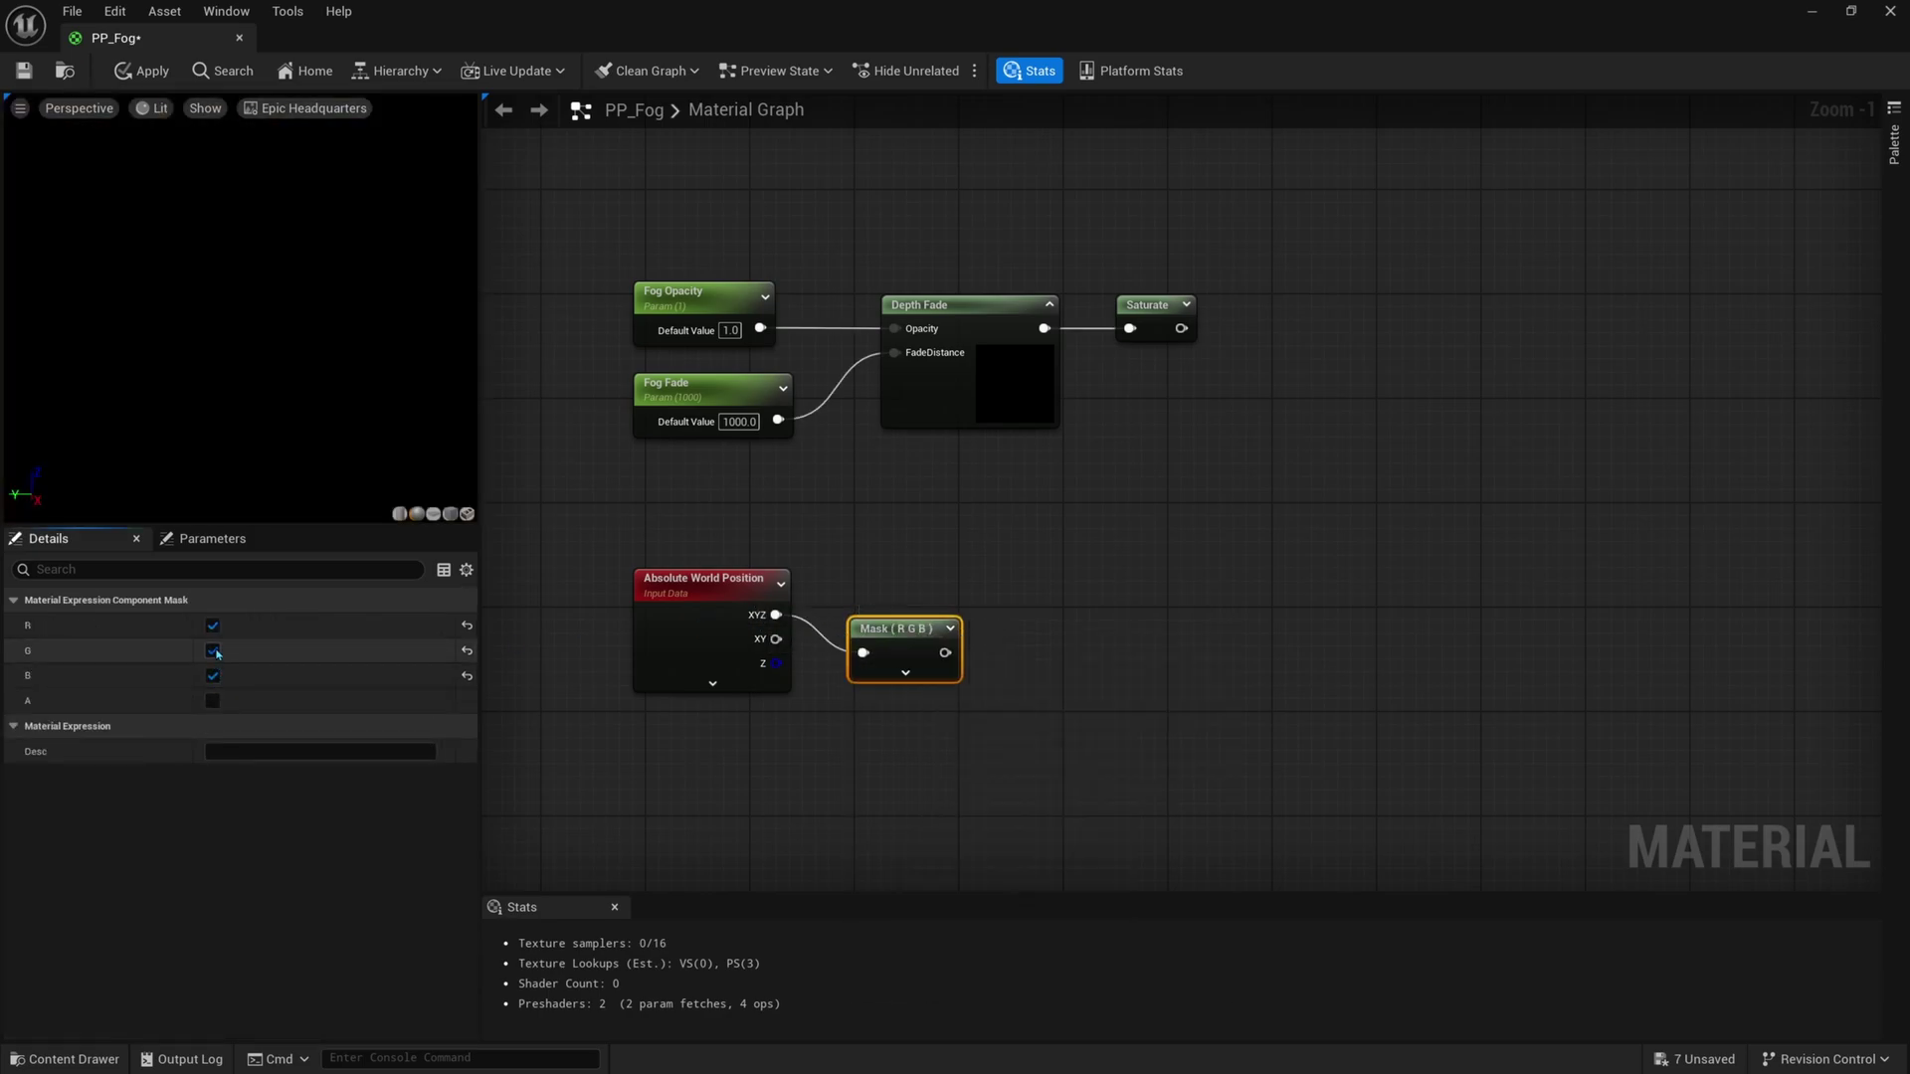
{"action": "left_click", "coordinate": [213, 626]}
{"action": "left_click_drag", "start_coordinate": [887, 647], "coordinate": [886, 616]}
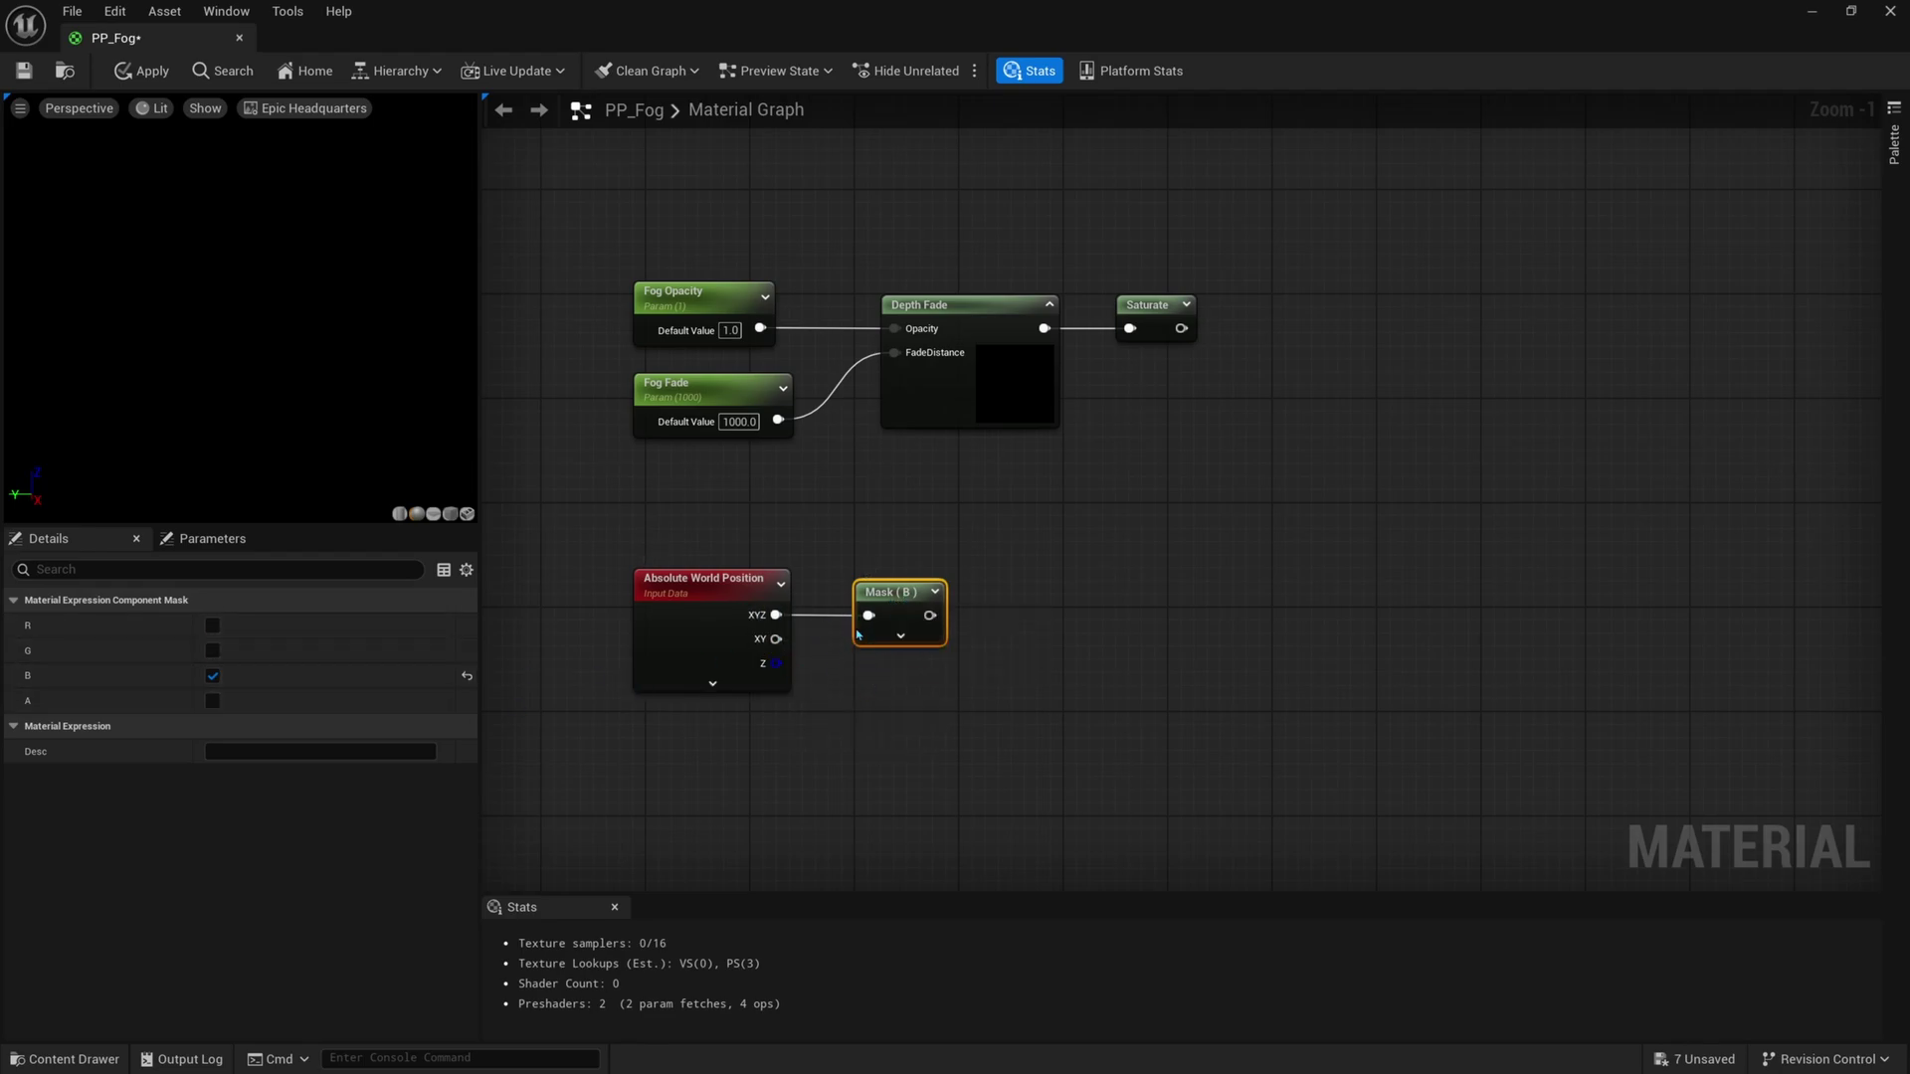
{"action": "left_click_drag", "start_coordinate": [857, 632], "coordinate": [883, 633]}
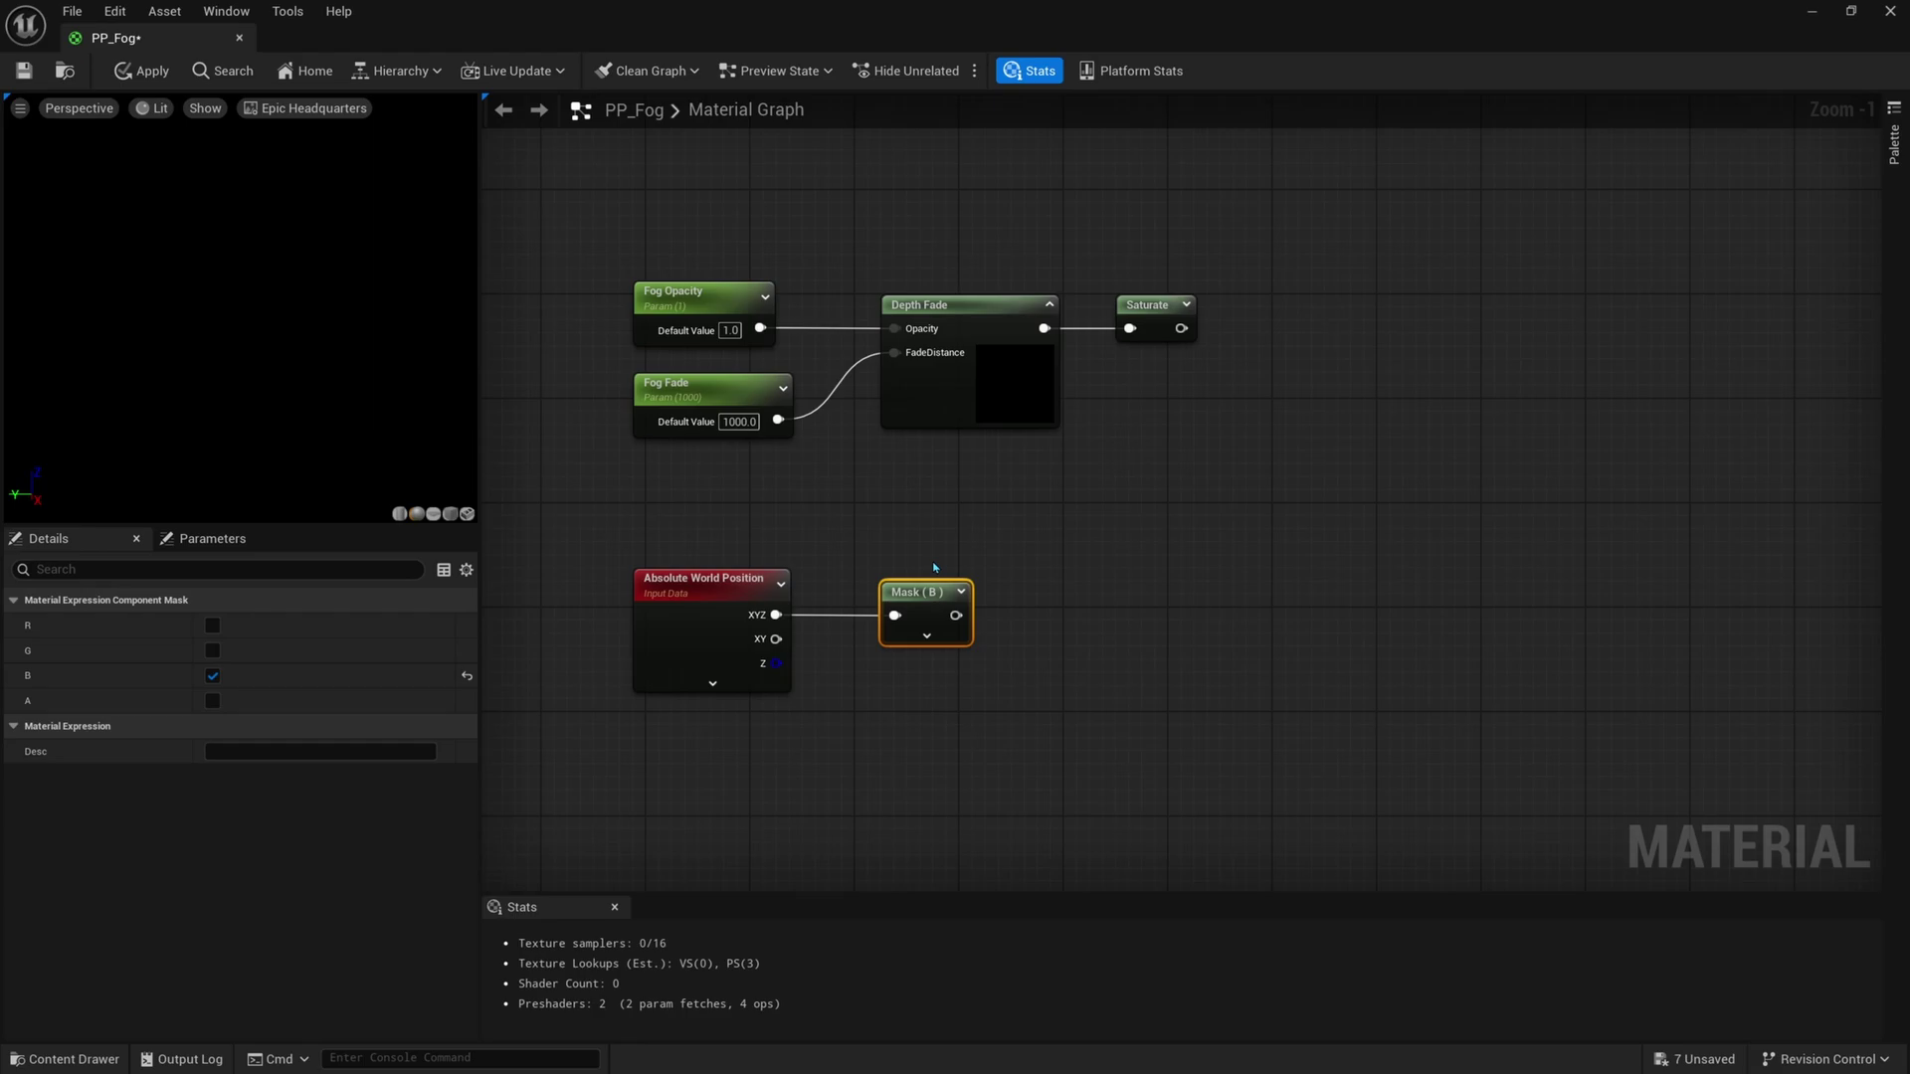
Delete the B-channel Mask node connected to Absolute World Position
{"action": "left_click_drag", "start_coordinate": [777, 663], "coordinate": [898, 603]}
{"action": "left_click", "coordinate": [789, 737]}
{"action": "left_click_drag", "start_coordinate": [777, 664], "coordinate": [937, 728]}
{"action": "left_click", "coordinate": [821, 737]}
{"action": "left_click_drag", "start_coordinate": [918, 553], "coordinate": [917, 630]}
{"action": "key", "text": "Delete"}
Add a Subtract node with its A input fed by Absolute World Position's Z output
{"action": "left_click_drag", "start_coordinate": [777, 663], "coordinate": [872, 665]}
{"action": "type", "text": "subtract"}
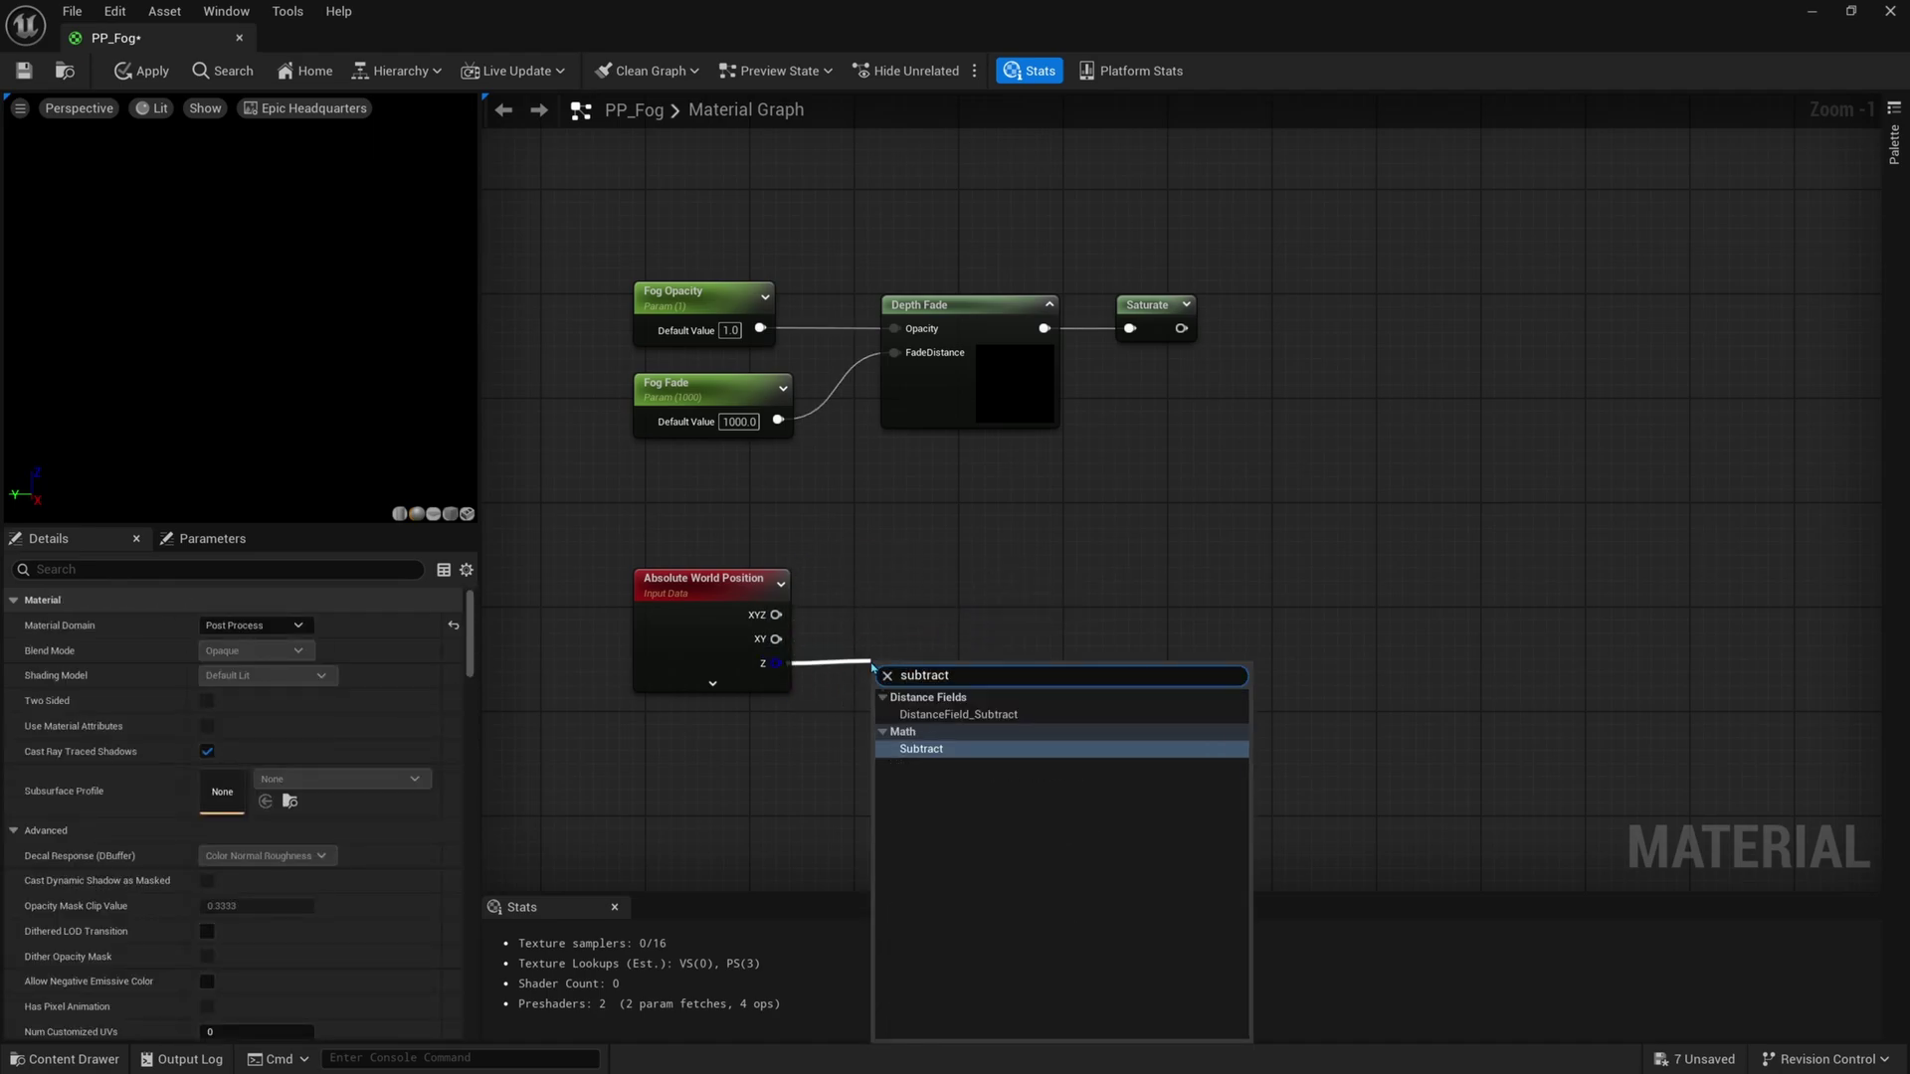
{"action": "key", "text": "Return"}
{"action": "left_click_drag", "start_coordinate": [891, 671], "coordinate": [899, 644]}
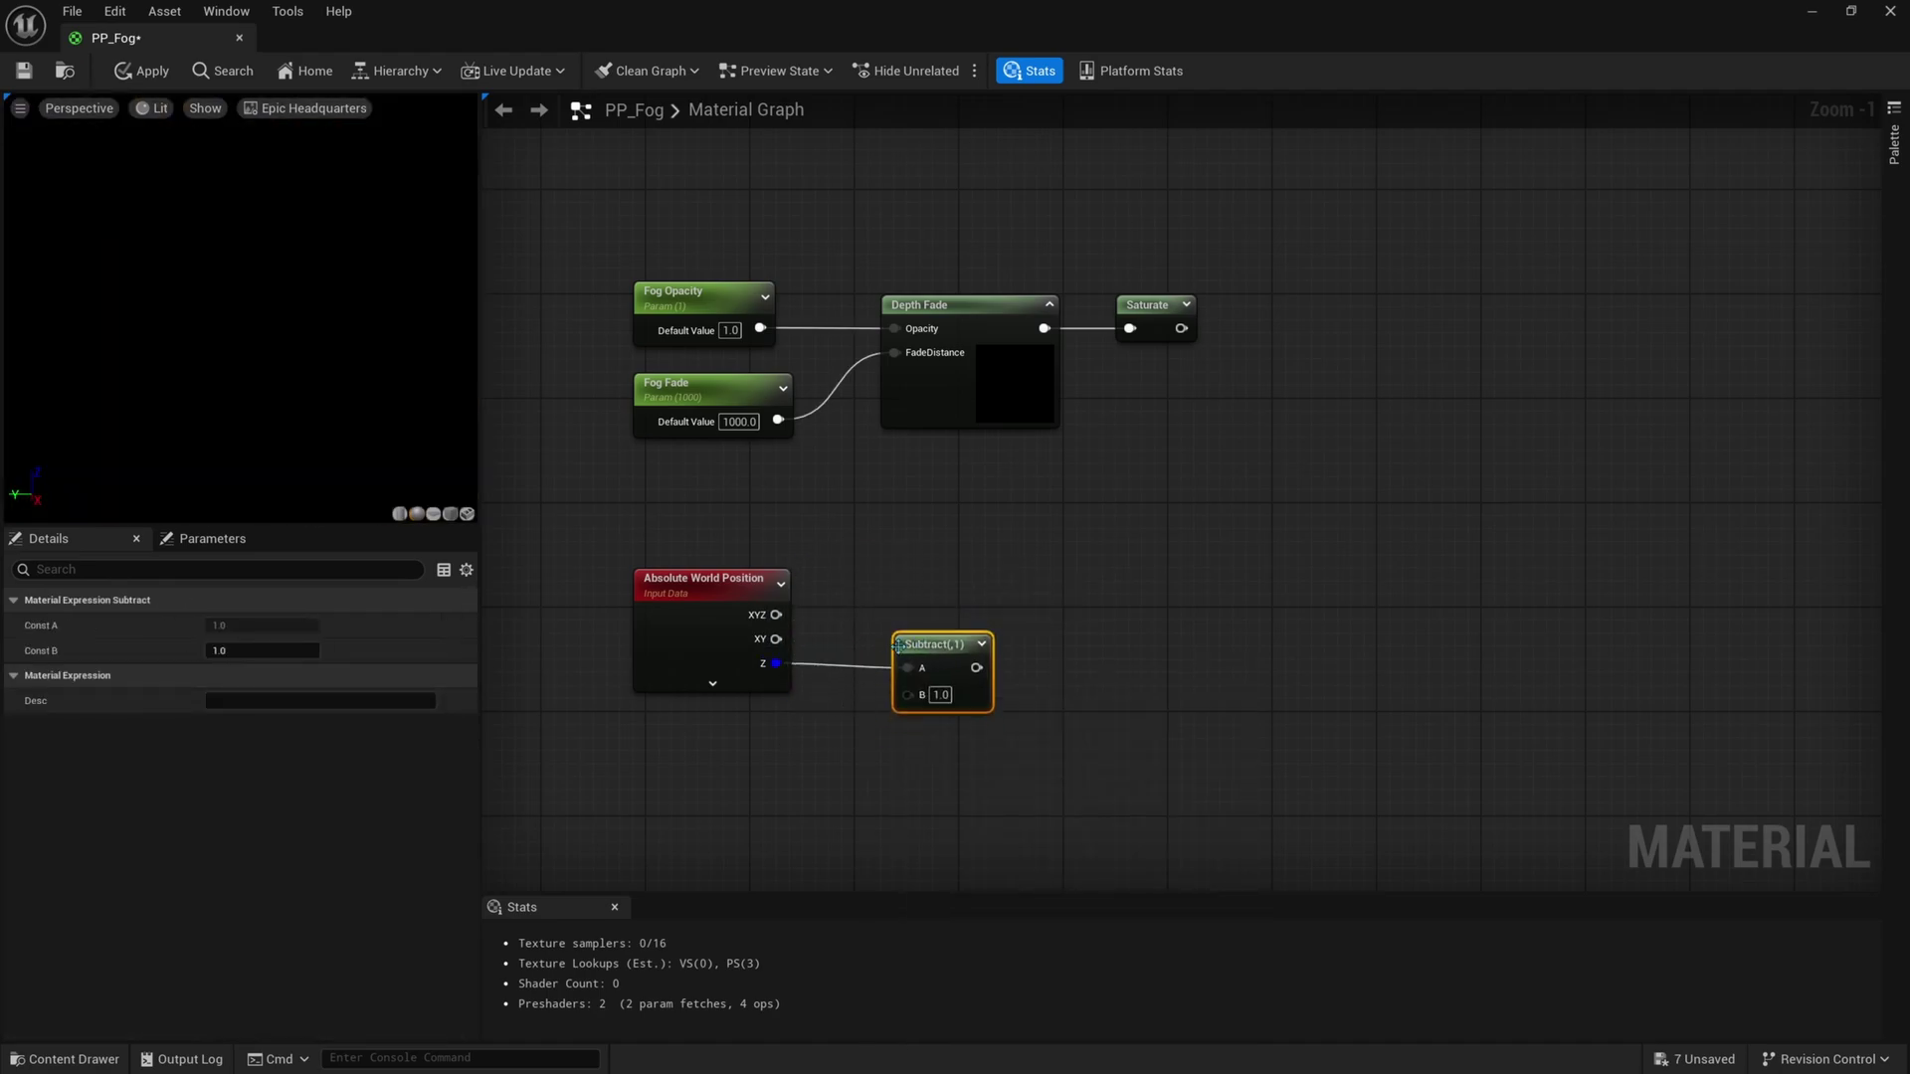
Create a scalar parameter named Height Start below Absolute World Position and connect it to Subtract's B input
{"action": "left_click", "coordinate": [744, 758]}
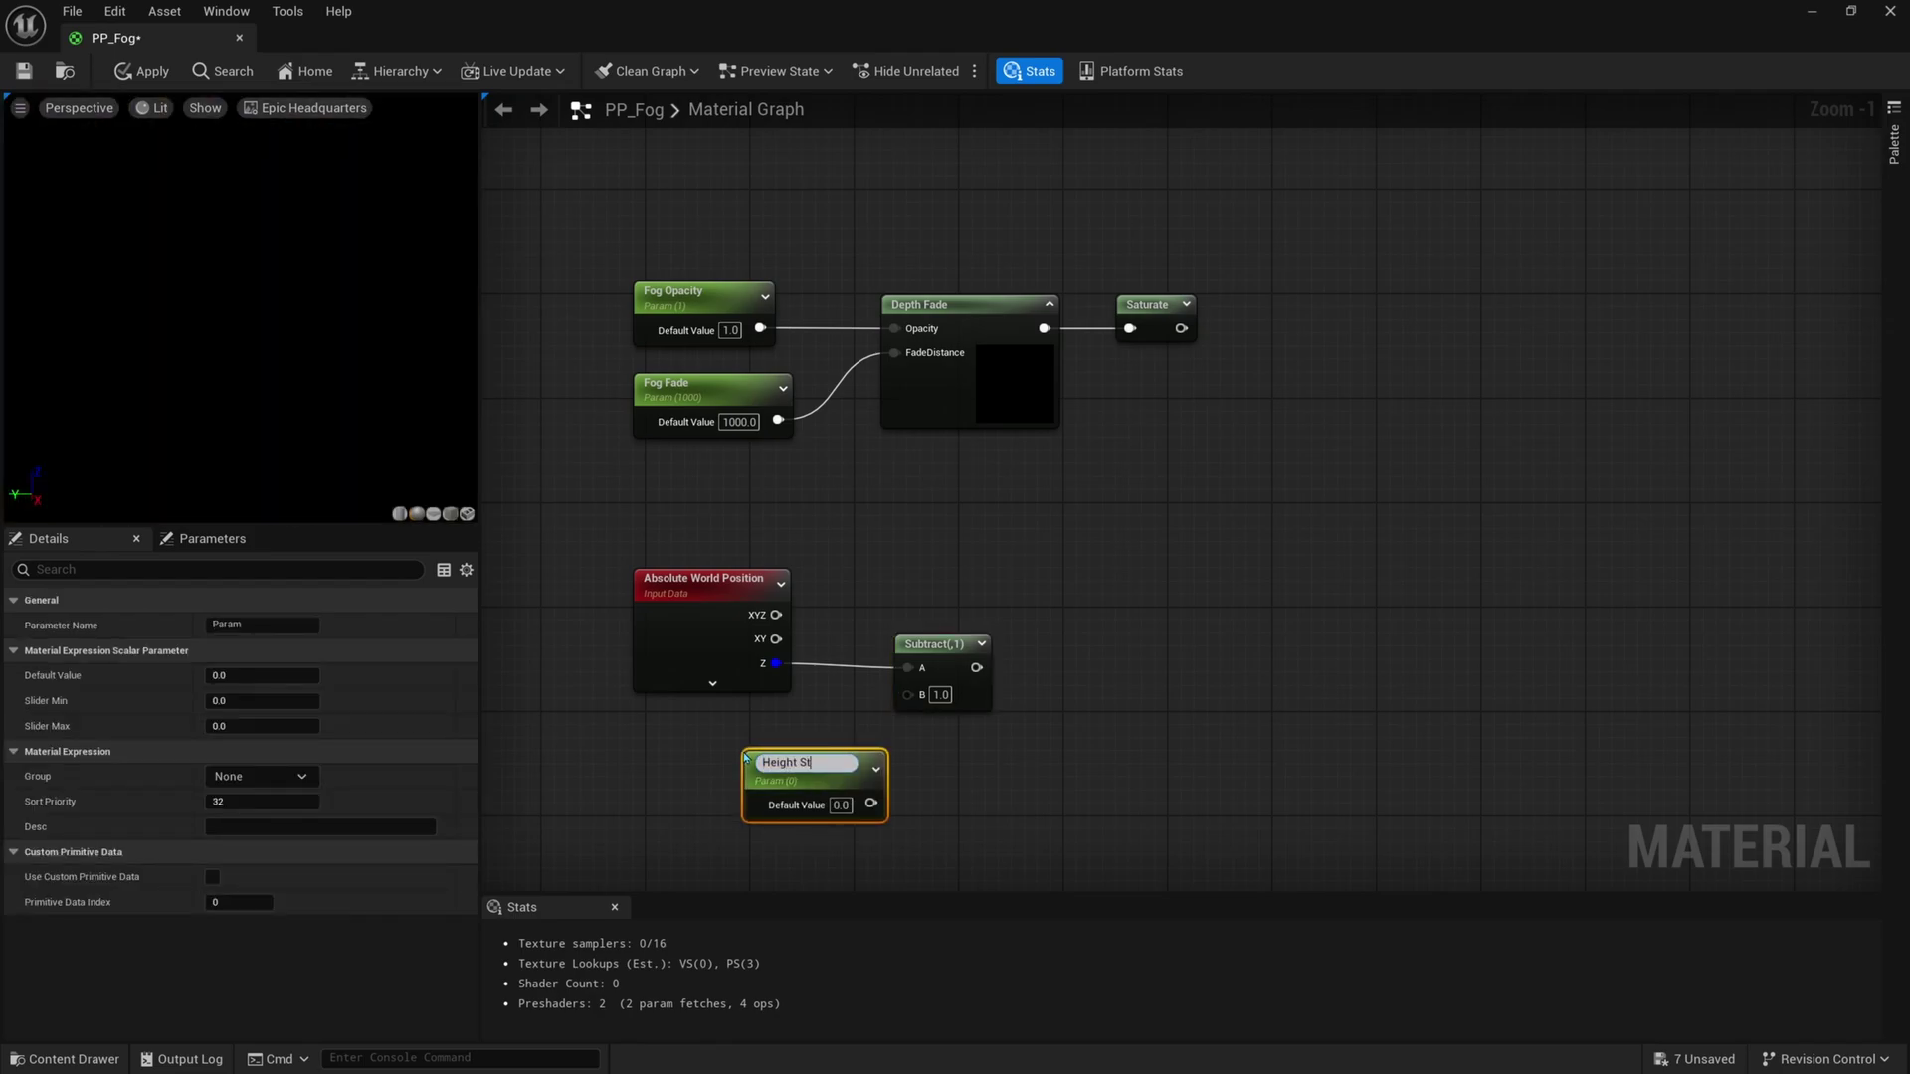
{"action": "key", "text": "Return"}
{"action": "left_click_drag", "start_coordinate": [764, 758], "coordinate": [692, 746]}
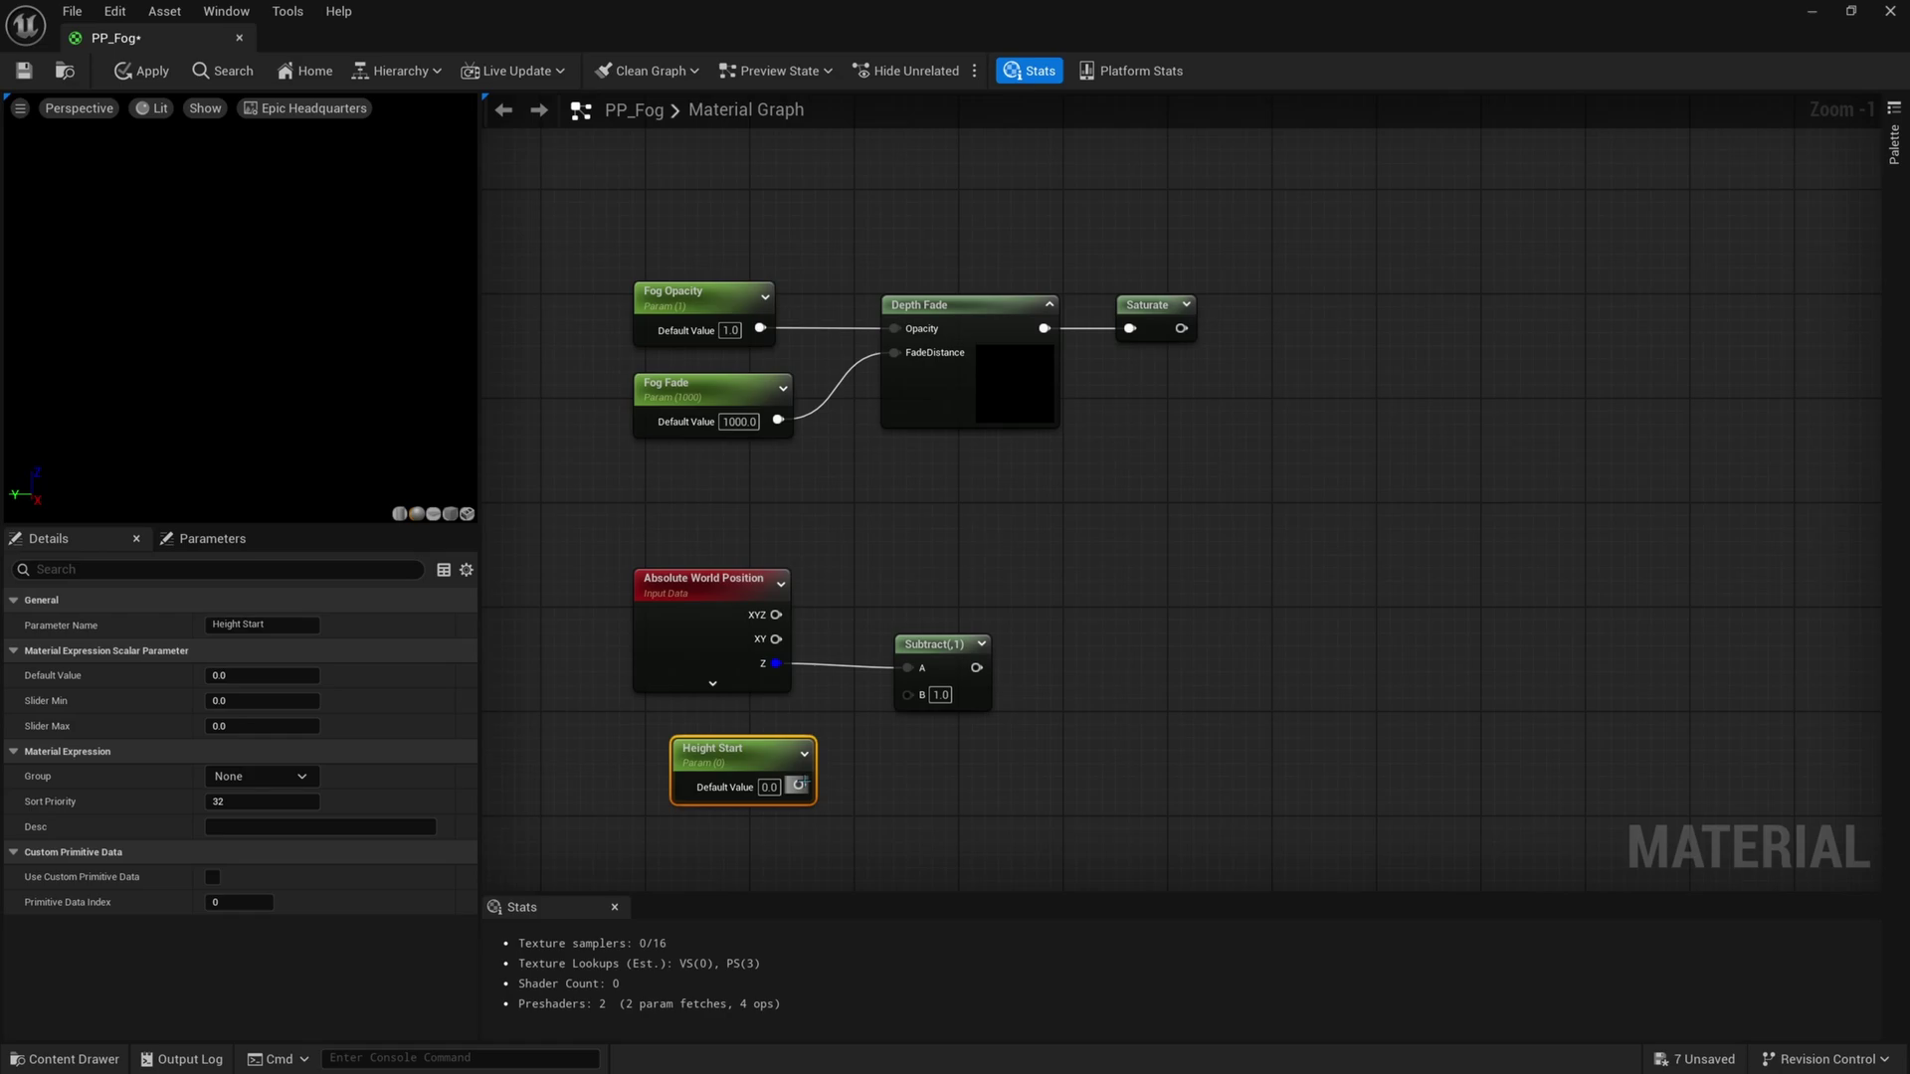
{"action": "left_click_drag", "start_coordinate": [799, 786], "coordinate": [907, 691]}
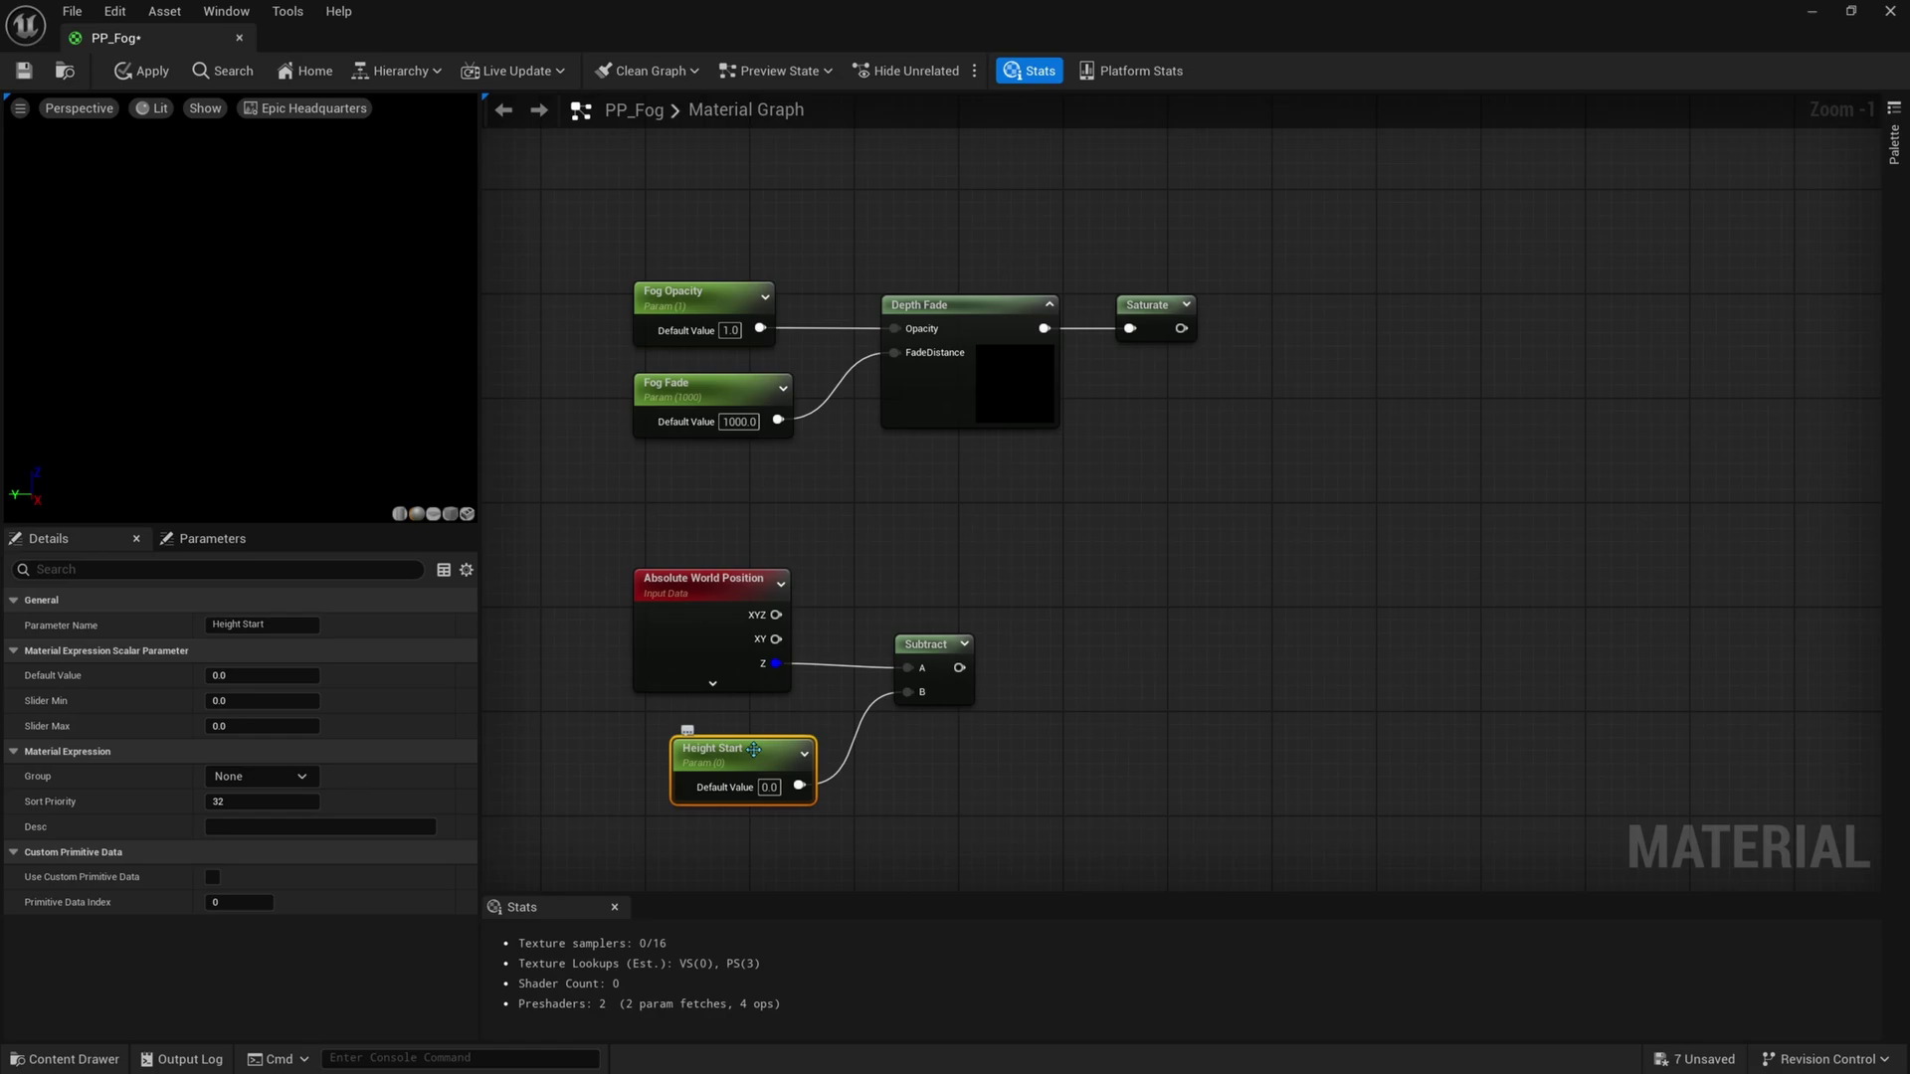
Set Height Start's default value to 15000, line it up under Absolute World Position and assign it to the Height group
{"action": "left_click", "coordinate": [769, 787]}
{"action": "type", "text": "15000"}
{"action": "key", "text": "Return"}
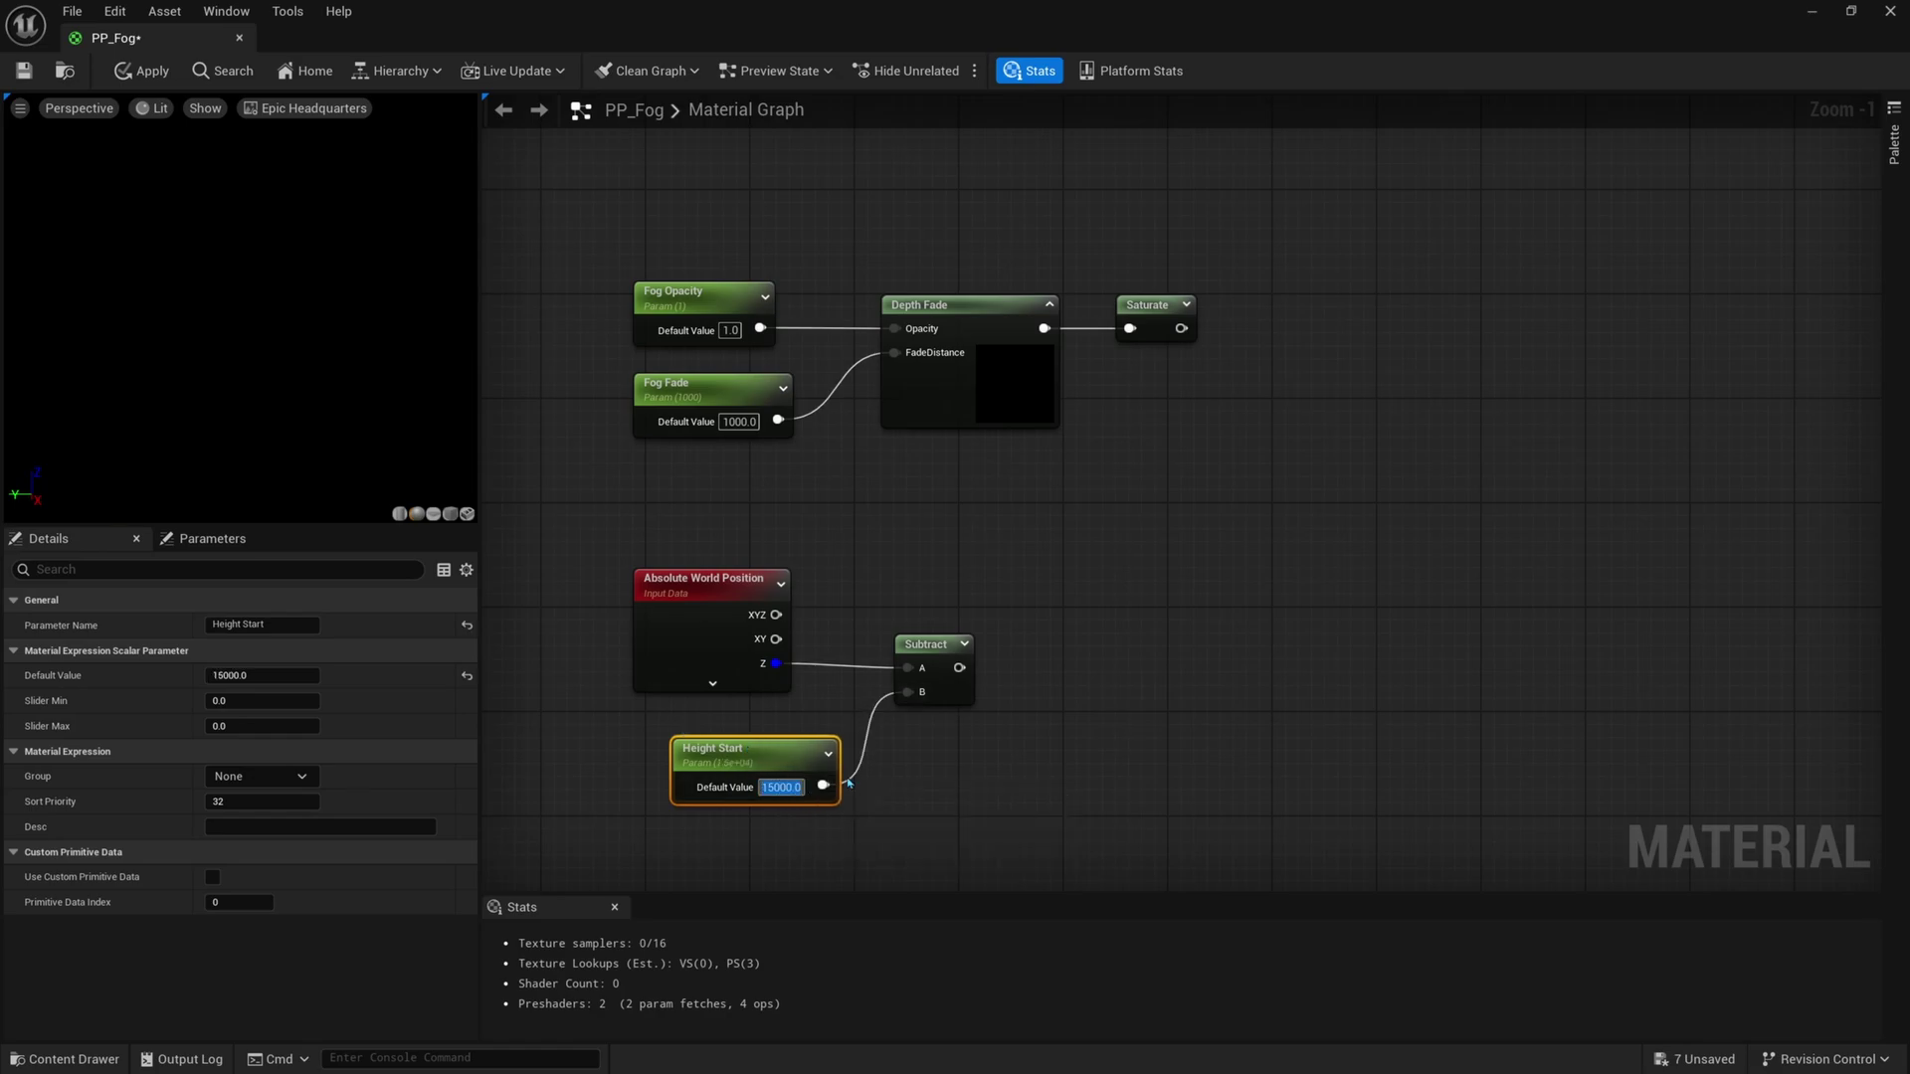
{"action": "left_click_drag", "start_coordinate": [786, 743], "coordinate": [747, 764]}
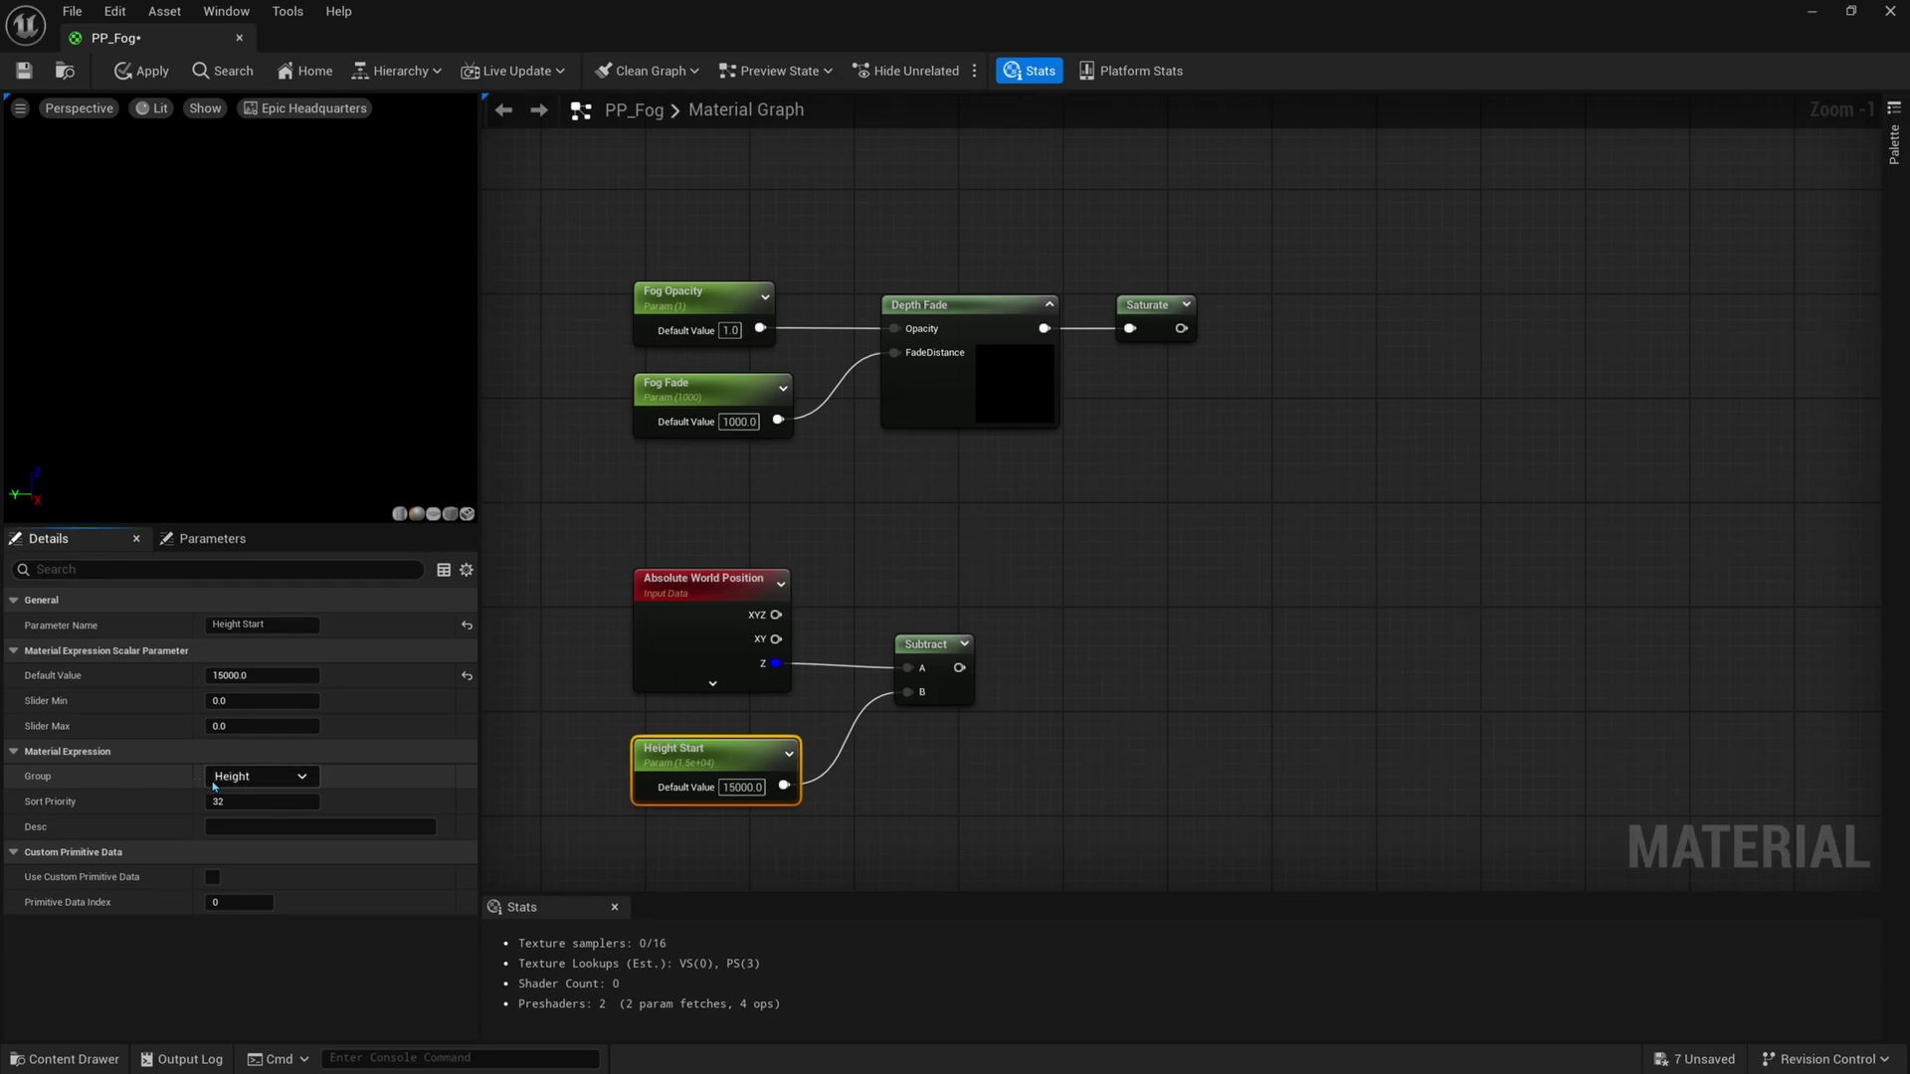
Add a Divide node with its A input fed by the Subtract output
{"action": "right_click_drag", "start_coordinate": [940, 669], "coordinate": [845, 658]}
{"action": "left_click_drag", "start_coordinate": [864, 657], "coordinate": [1033, 628]}
{"action": "type", "text": "divide"}
{"action": "key", "text": "Return"}
Duplicate the Height Start parameter and rename the original, which feeds Subtract, to Height Fade
{"action": "left_click", "coordinate": [601, 740]}
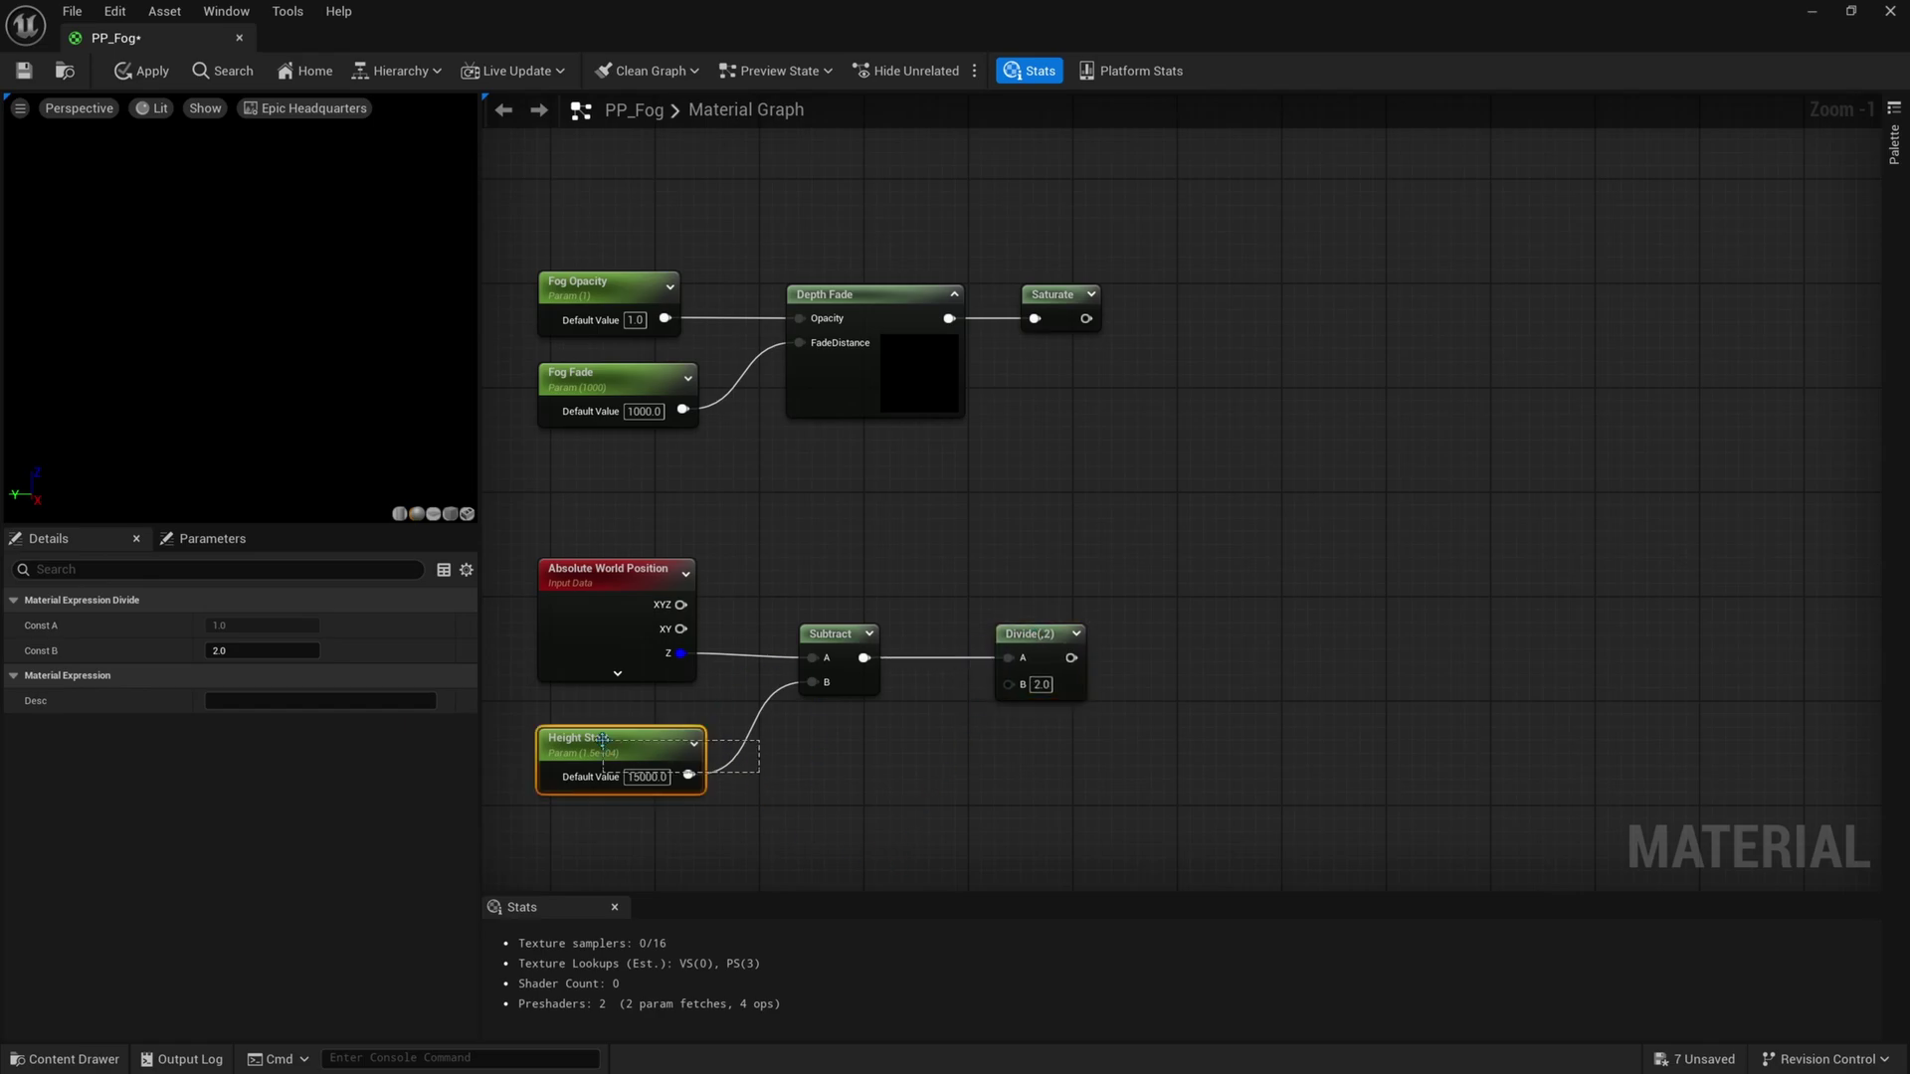
{"action": "key", "text": "ctrl+d"}
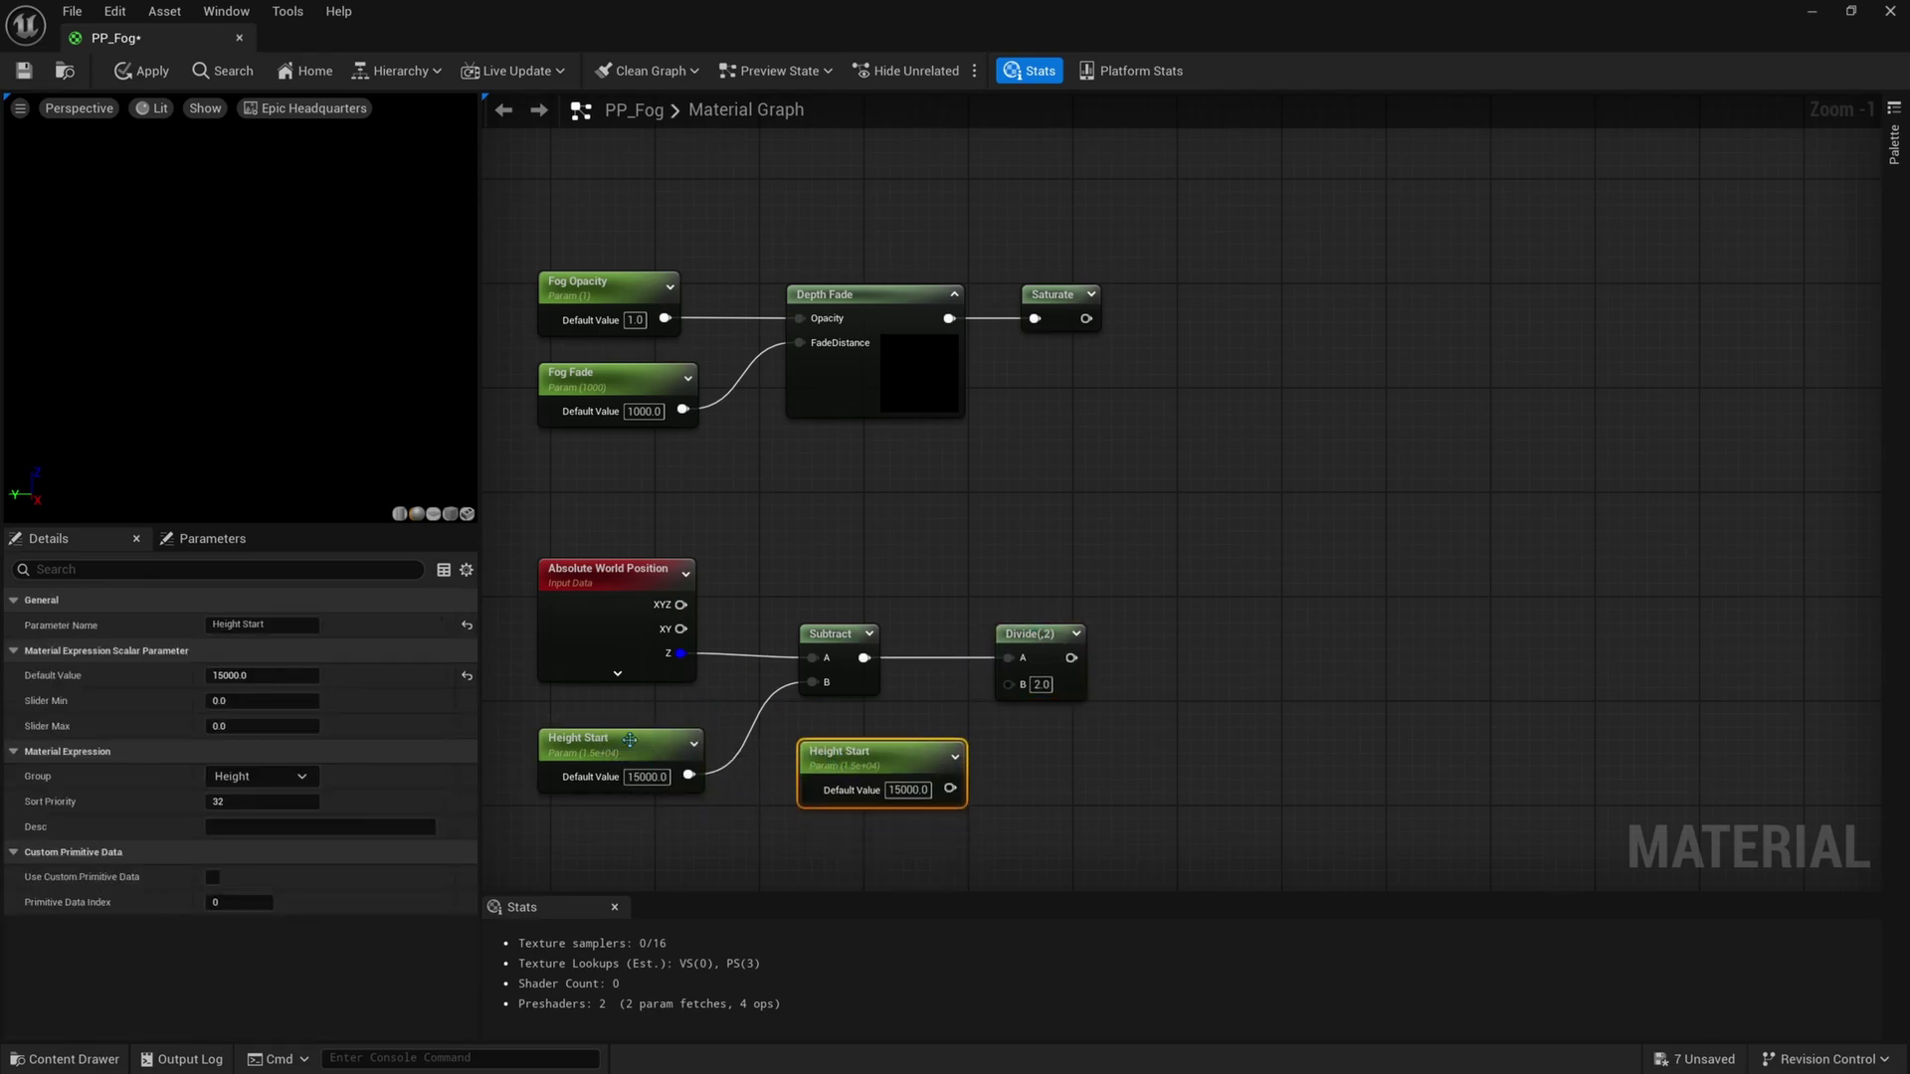
{"action": "left_click", "coordinate": [630, 740]}
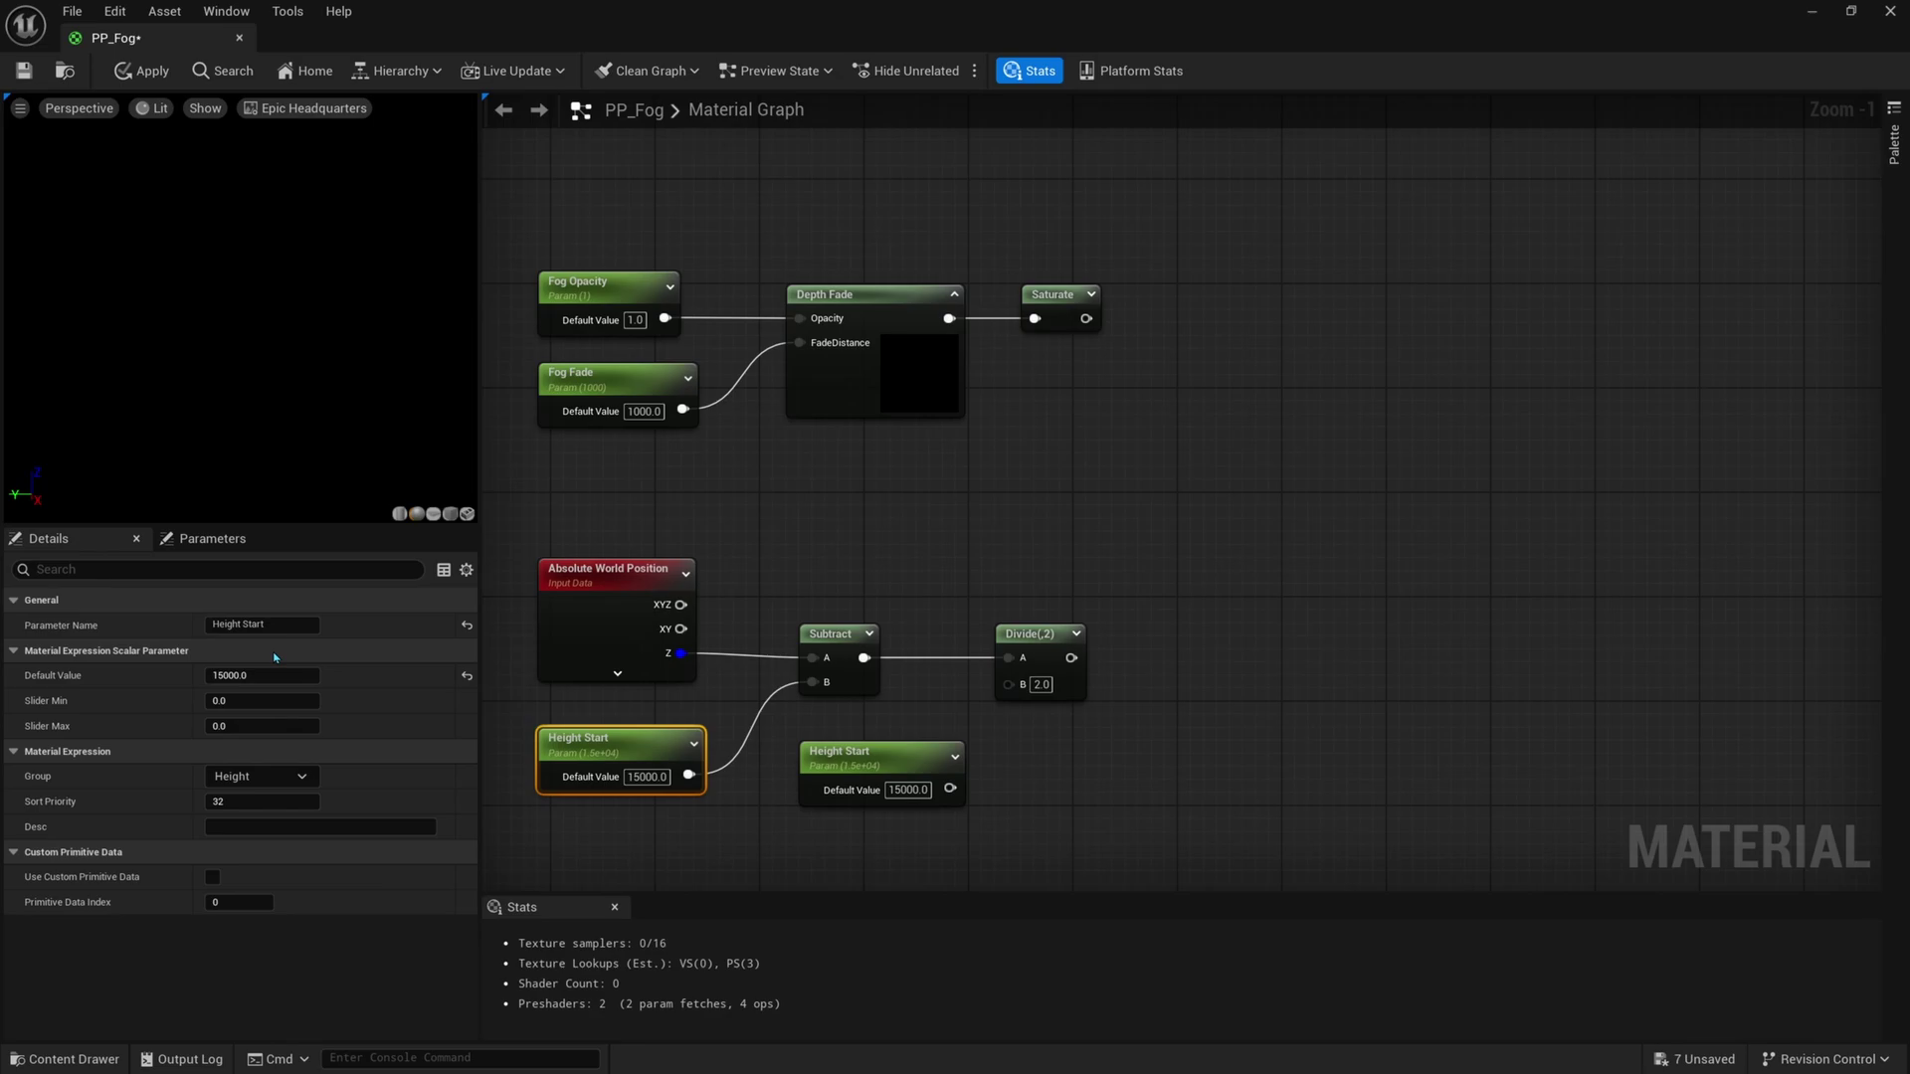
{"action": "double_click", "coordinate": [294, 626]}
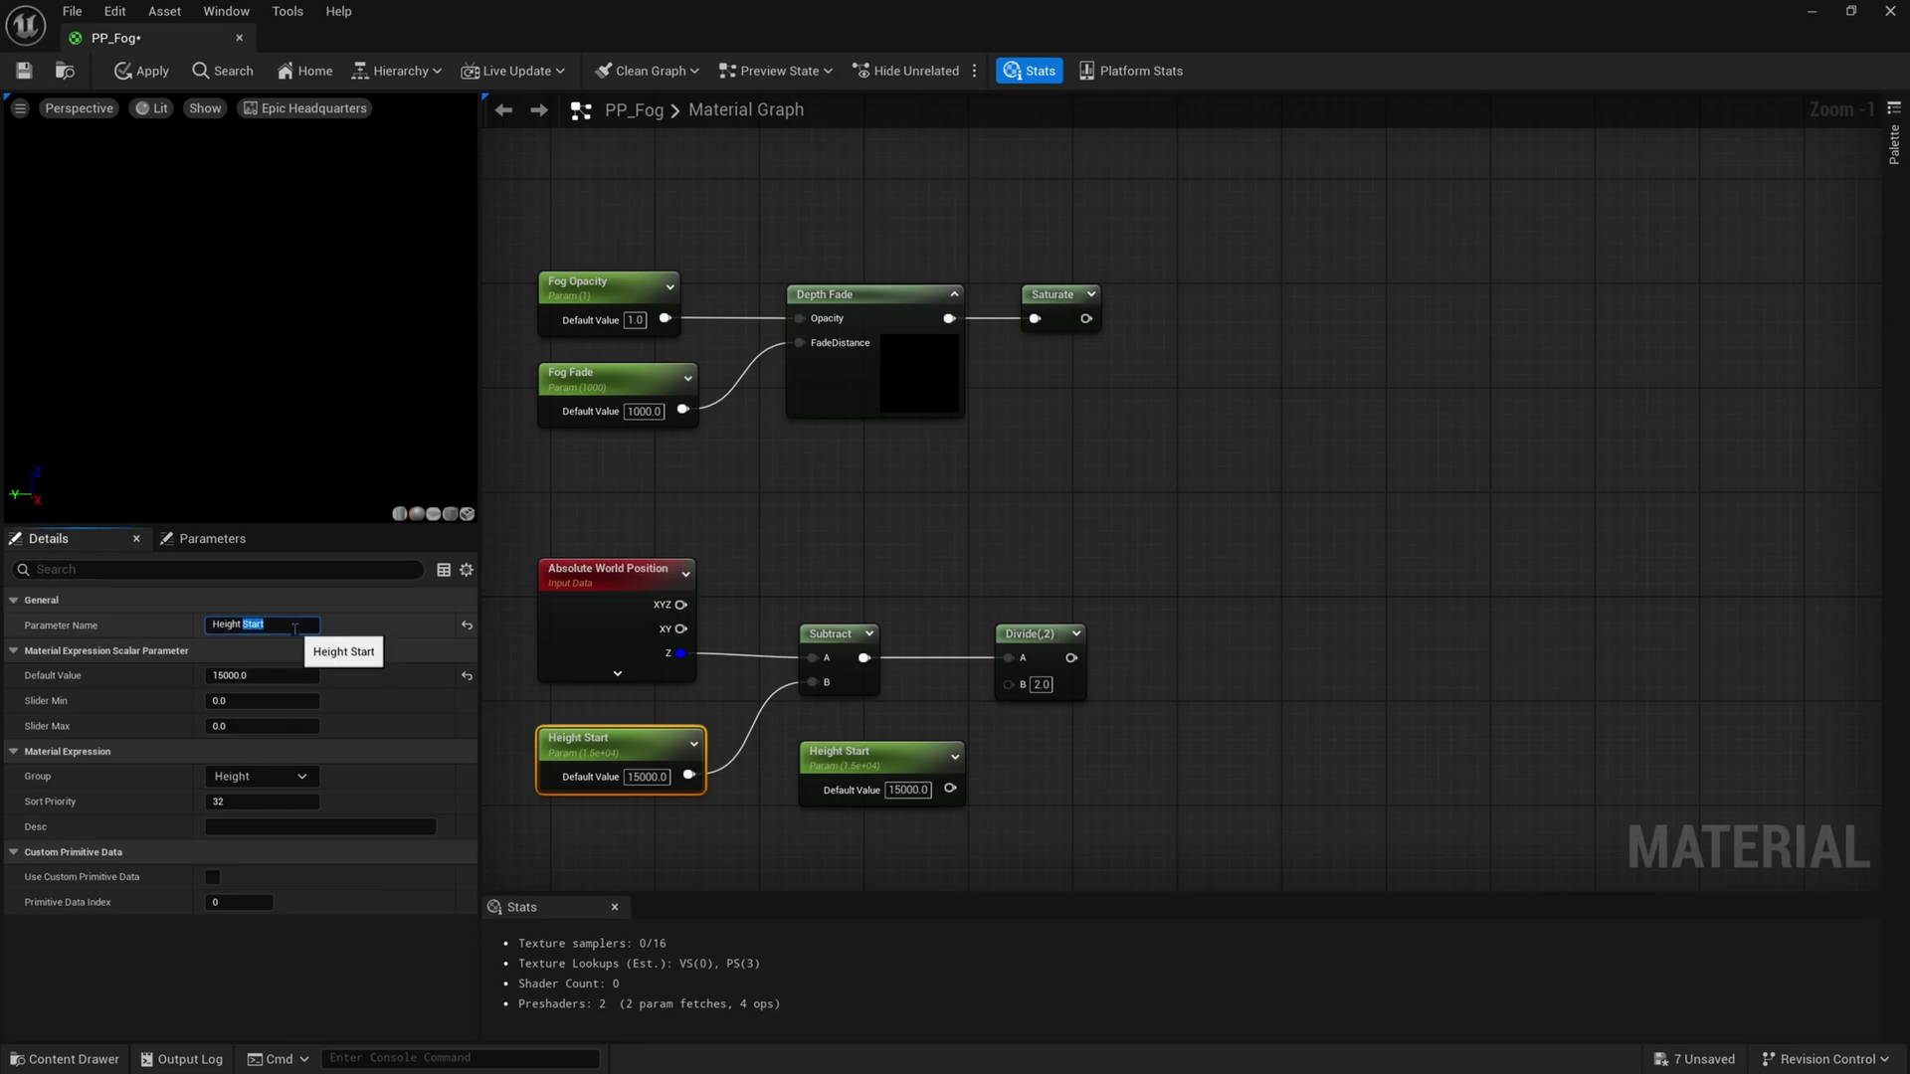
{"action": "key", "text": "Return"}
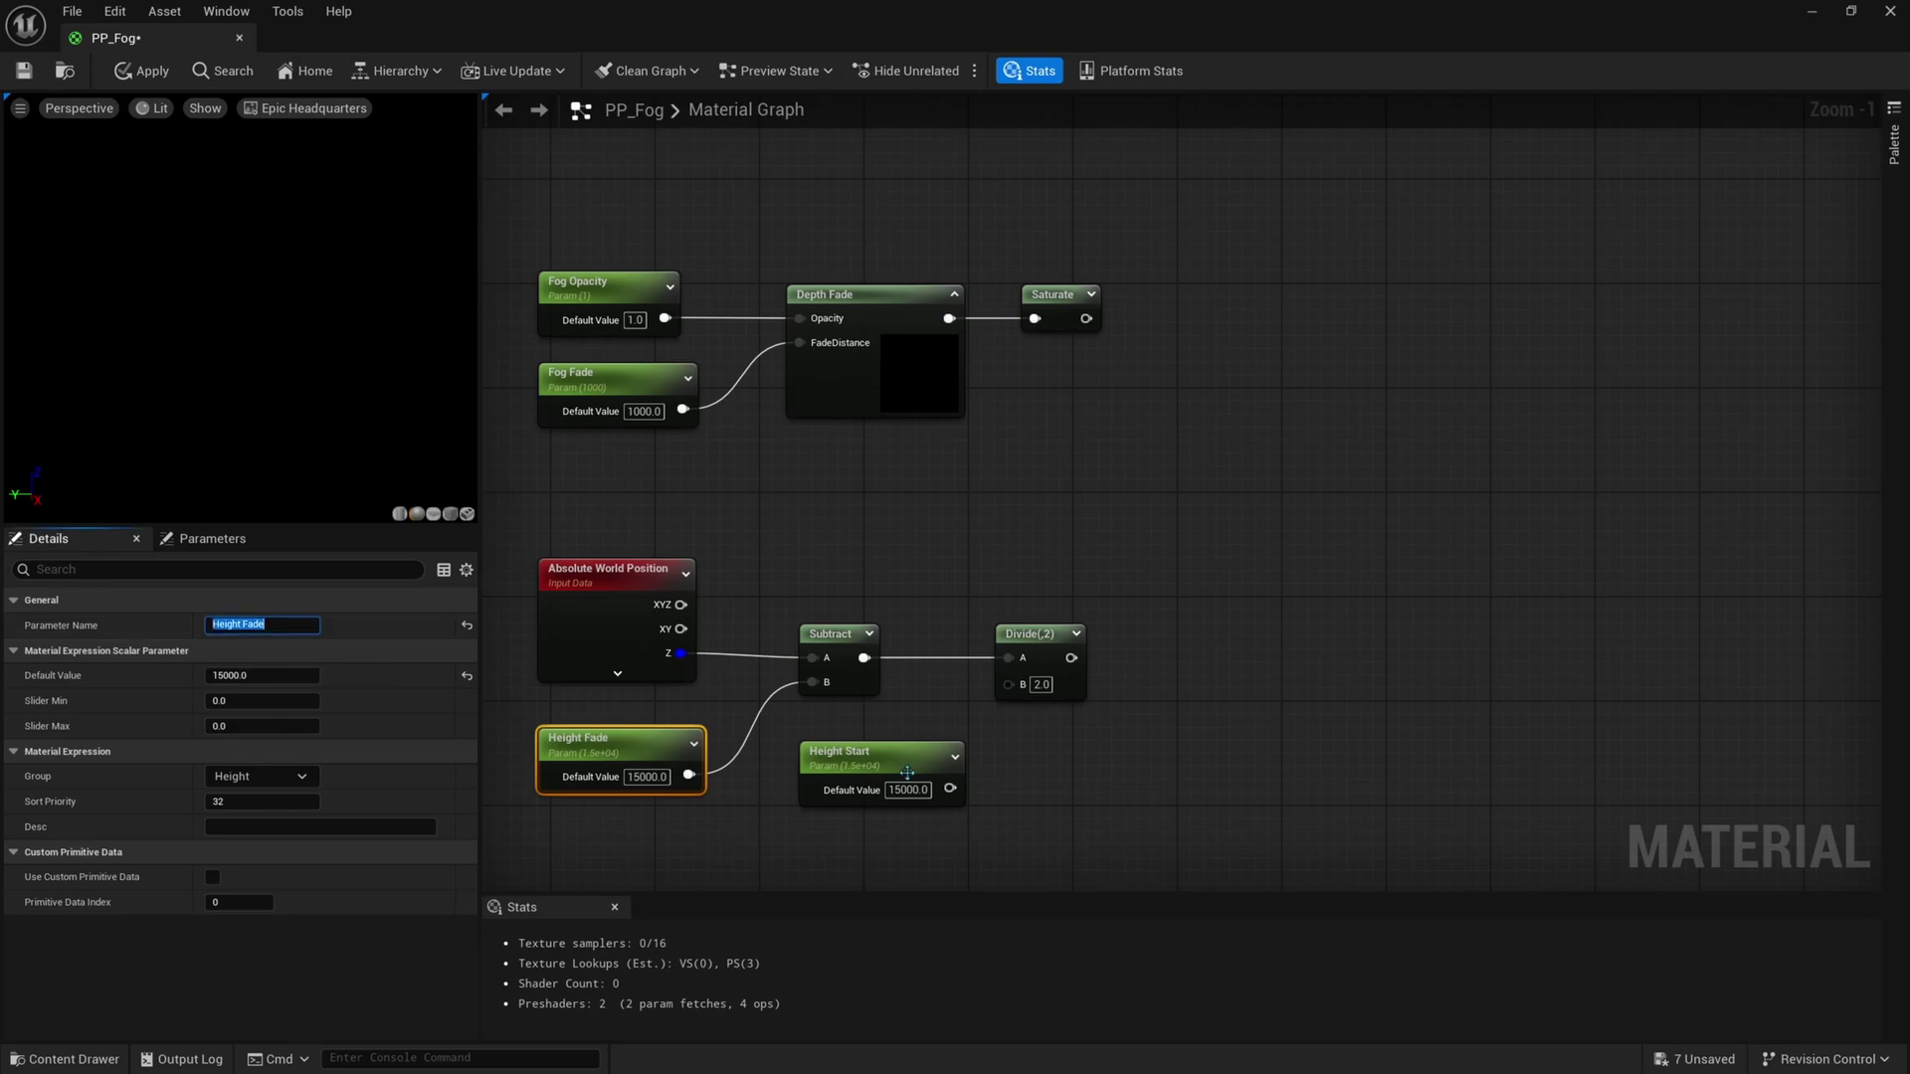
Set the Height Start copy's default value to -500000 and connect it to Divide's B input
{"action": "left_click", "coordinate": [908, 790]}
{"action": "key", "text": "BackSpace"}
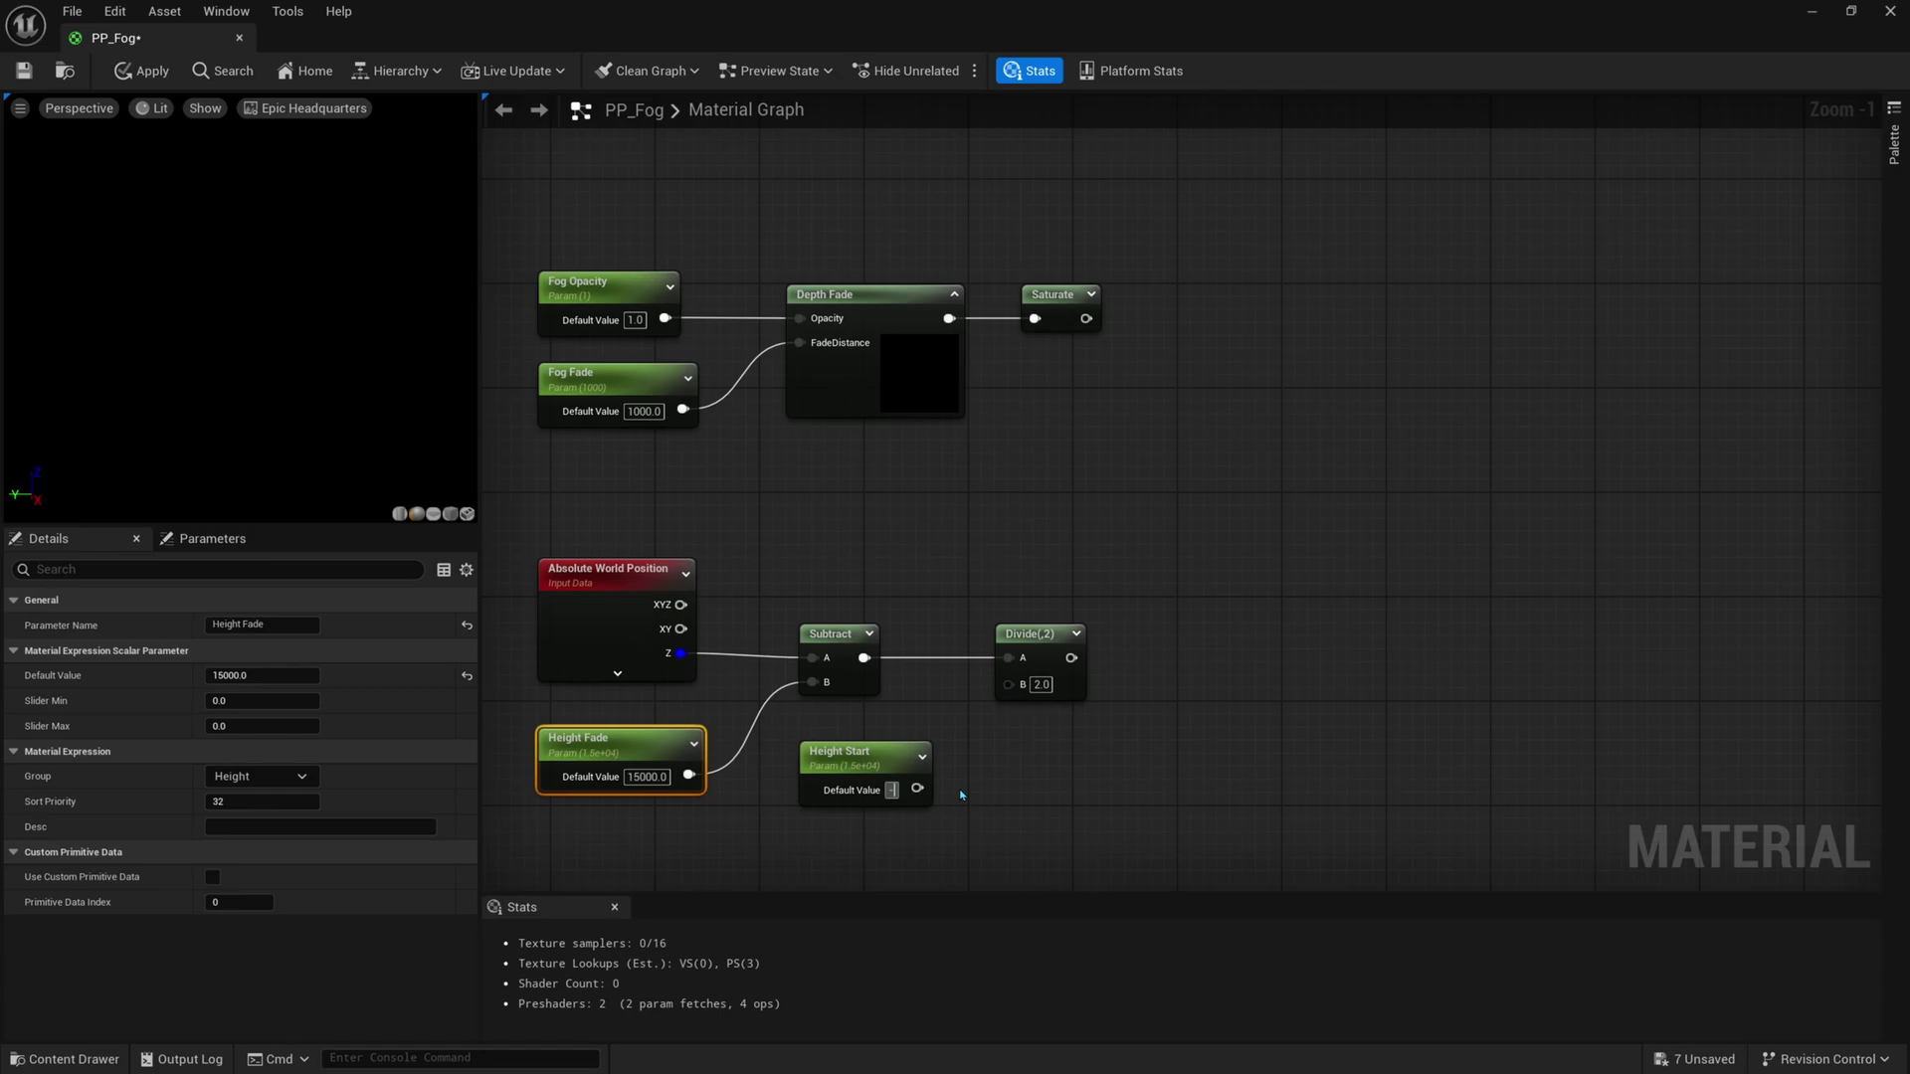
{"action": "type", "text": "-500000"}
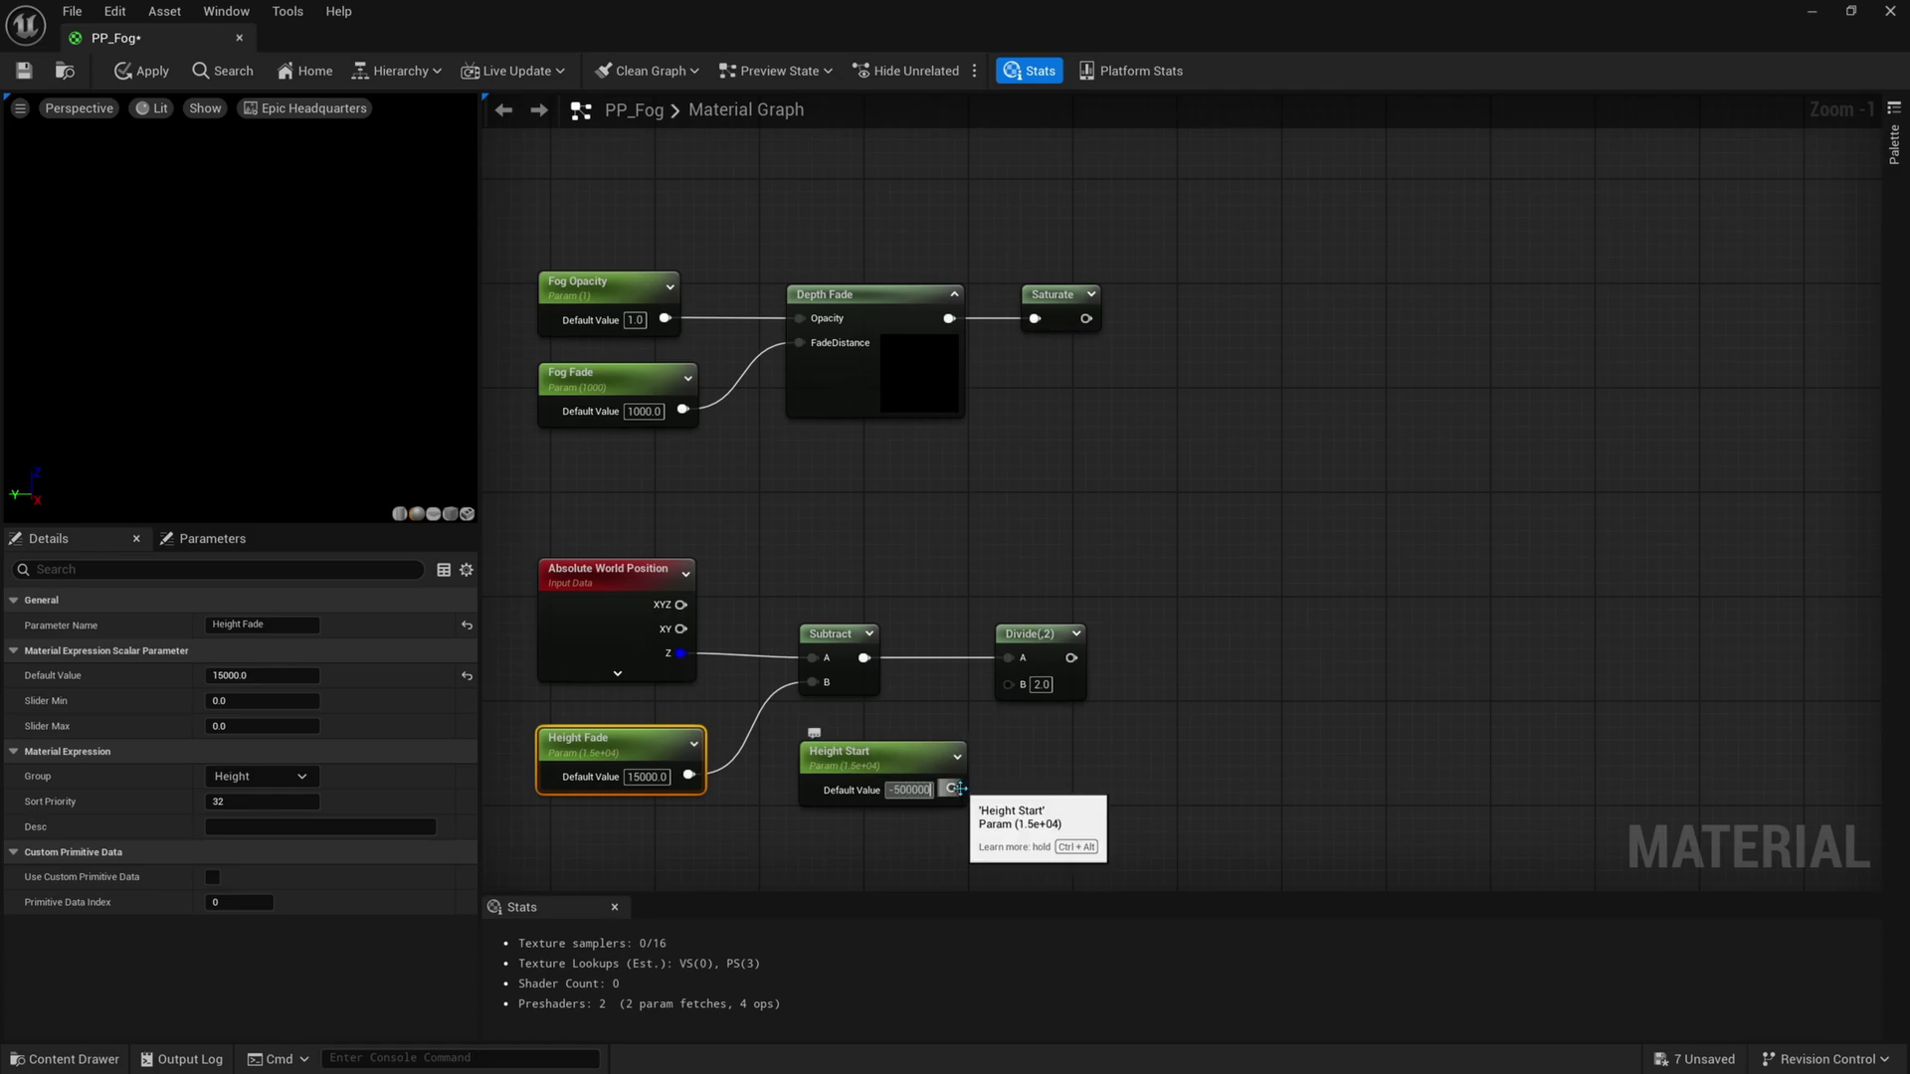
{"action": "key", "text": "Return"}
{"action": "left_click_drag", "start_coordinate": [960, 788], "coordinate": [1009, 684]}
{"action": "right_click_drag", "start_coordinate": [864, 759], "coordinate": [862, 738]}
{"action": "left_click", "coordinate": [861, 738]}
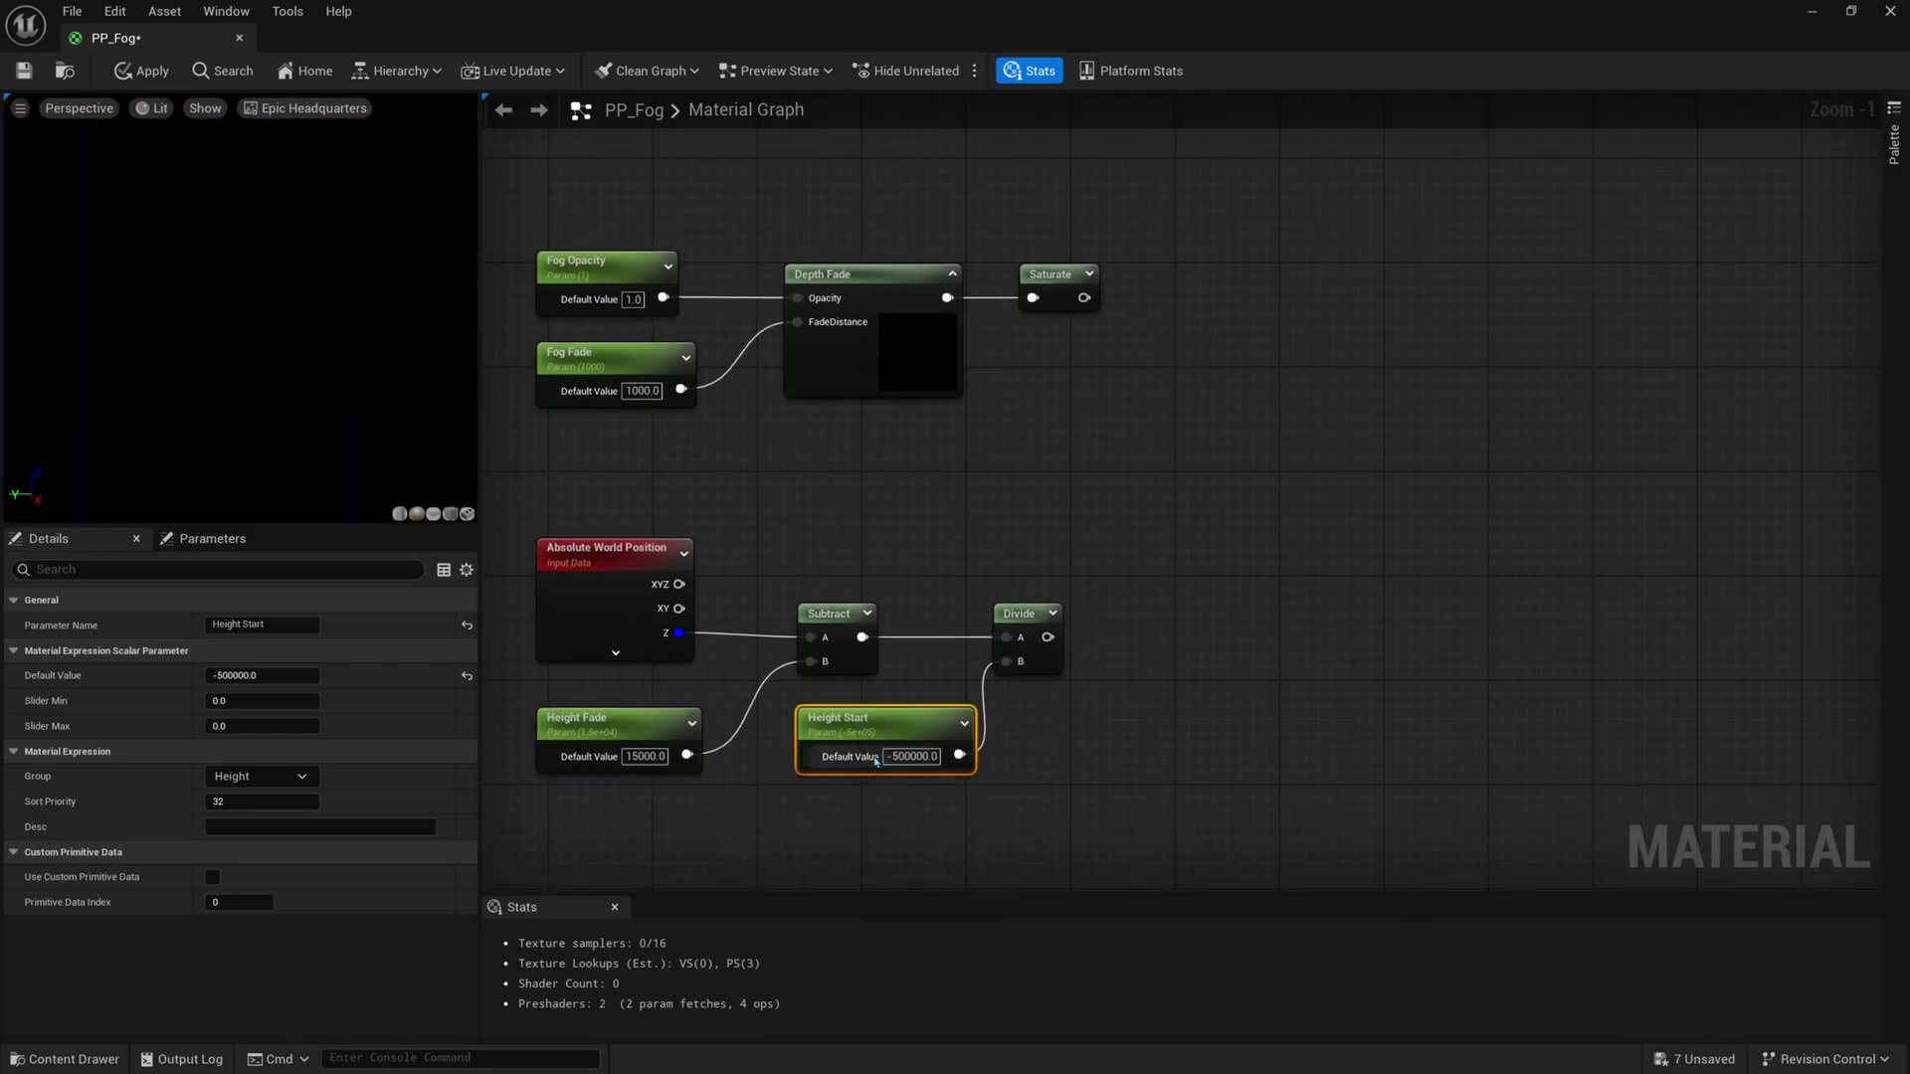
Add a Saturate node connected to the output of the Divide node
{"action": "right_click_drag", "start_coordinate": [1073, 620], "coordinate": [1045, 670]}
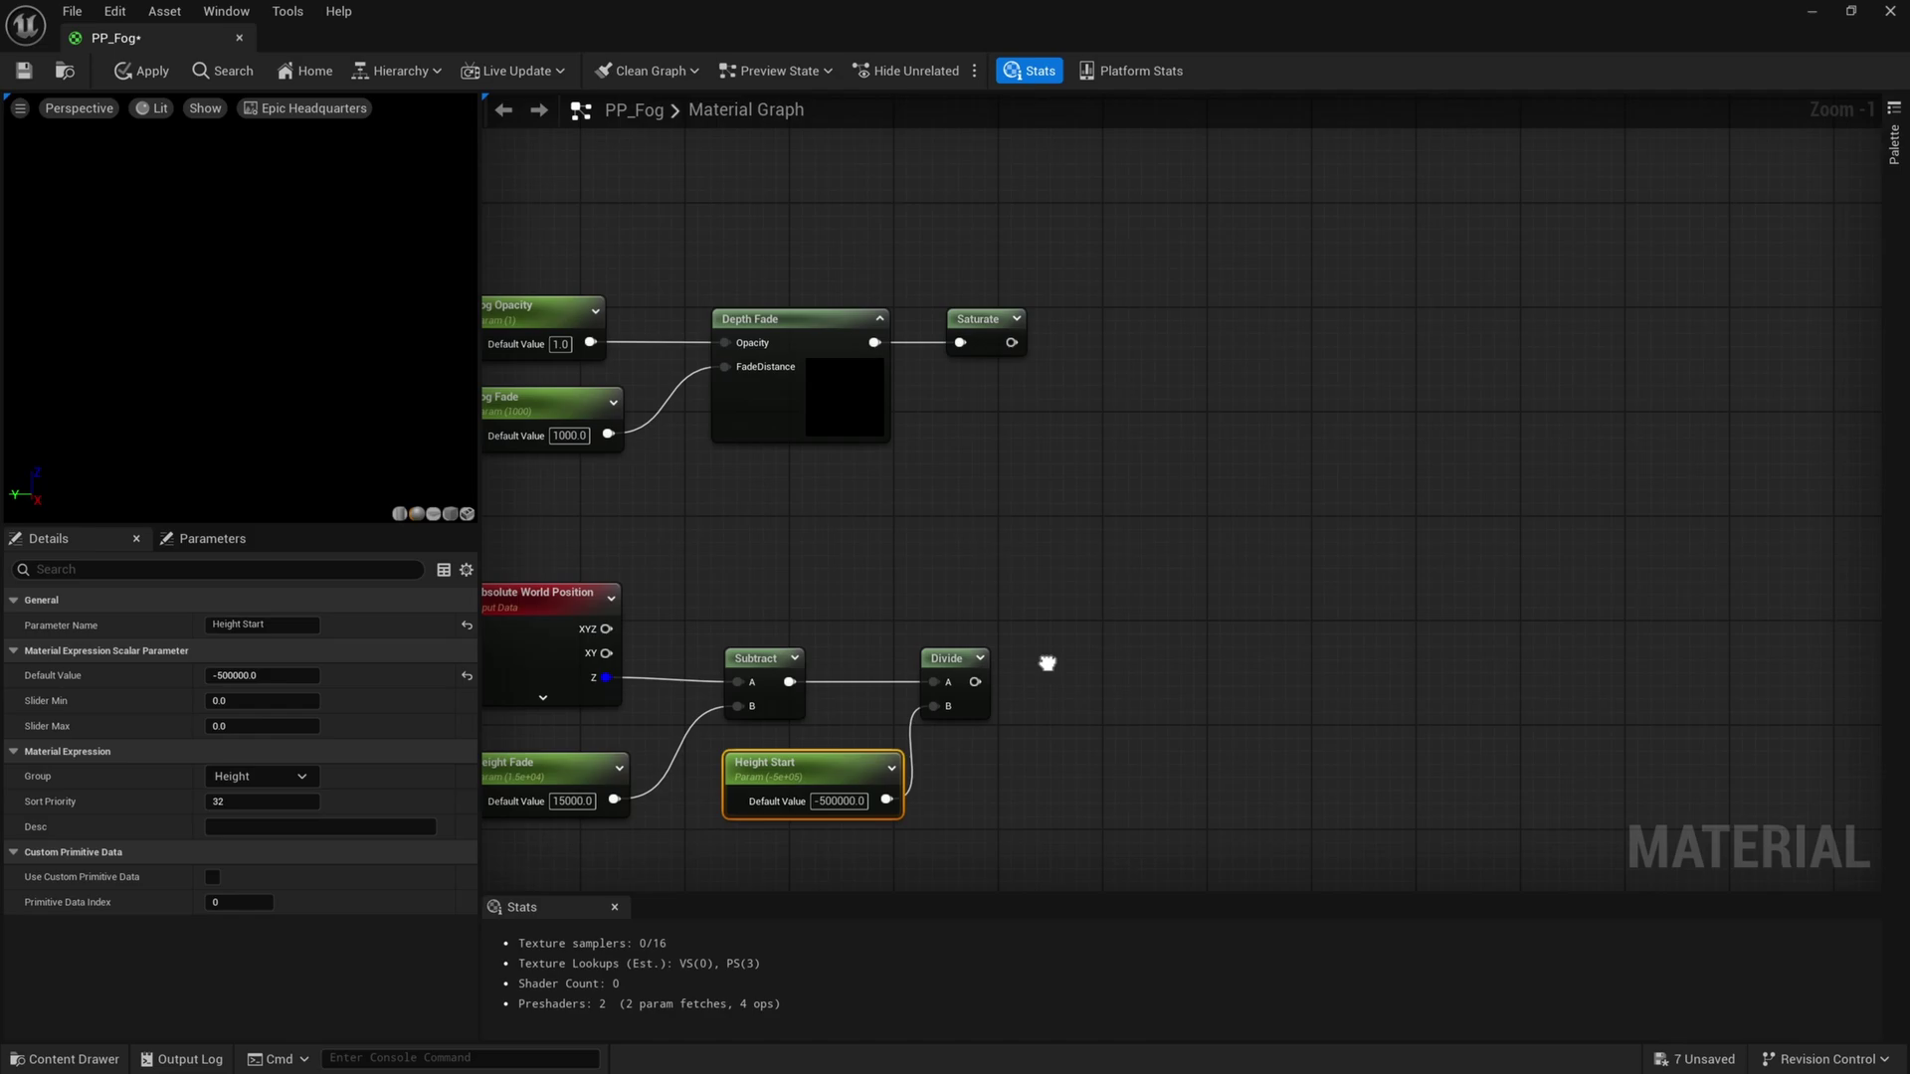
{"action": "left_click_drag", "start_coordinate": [974, 674], "coordinate": [1098, 649]}
{"action": "type", "text": "sat"}
{"action": "key", "text": "Return"}
Add a Multiply node and connect the Depth Fade's Saturate to A and the height Saturate to B
{"action": "right_click_drag", "start_coordinate": [1193, 700], "coordinate": [1130, 691]}
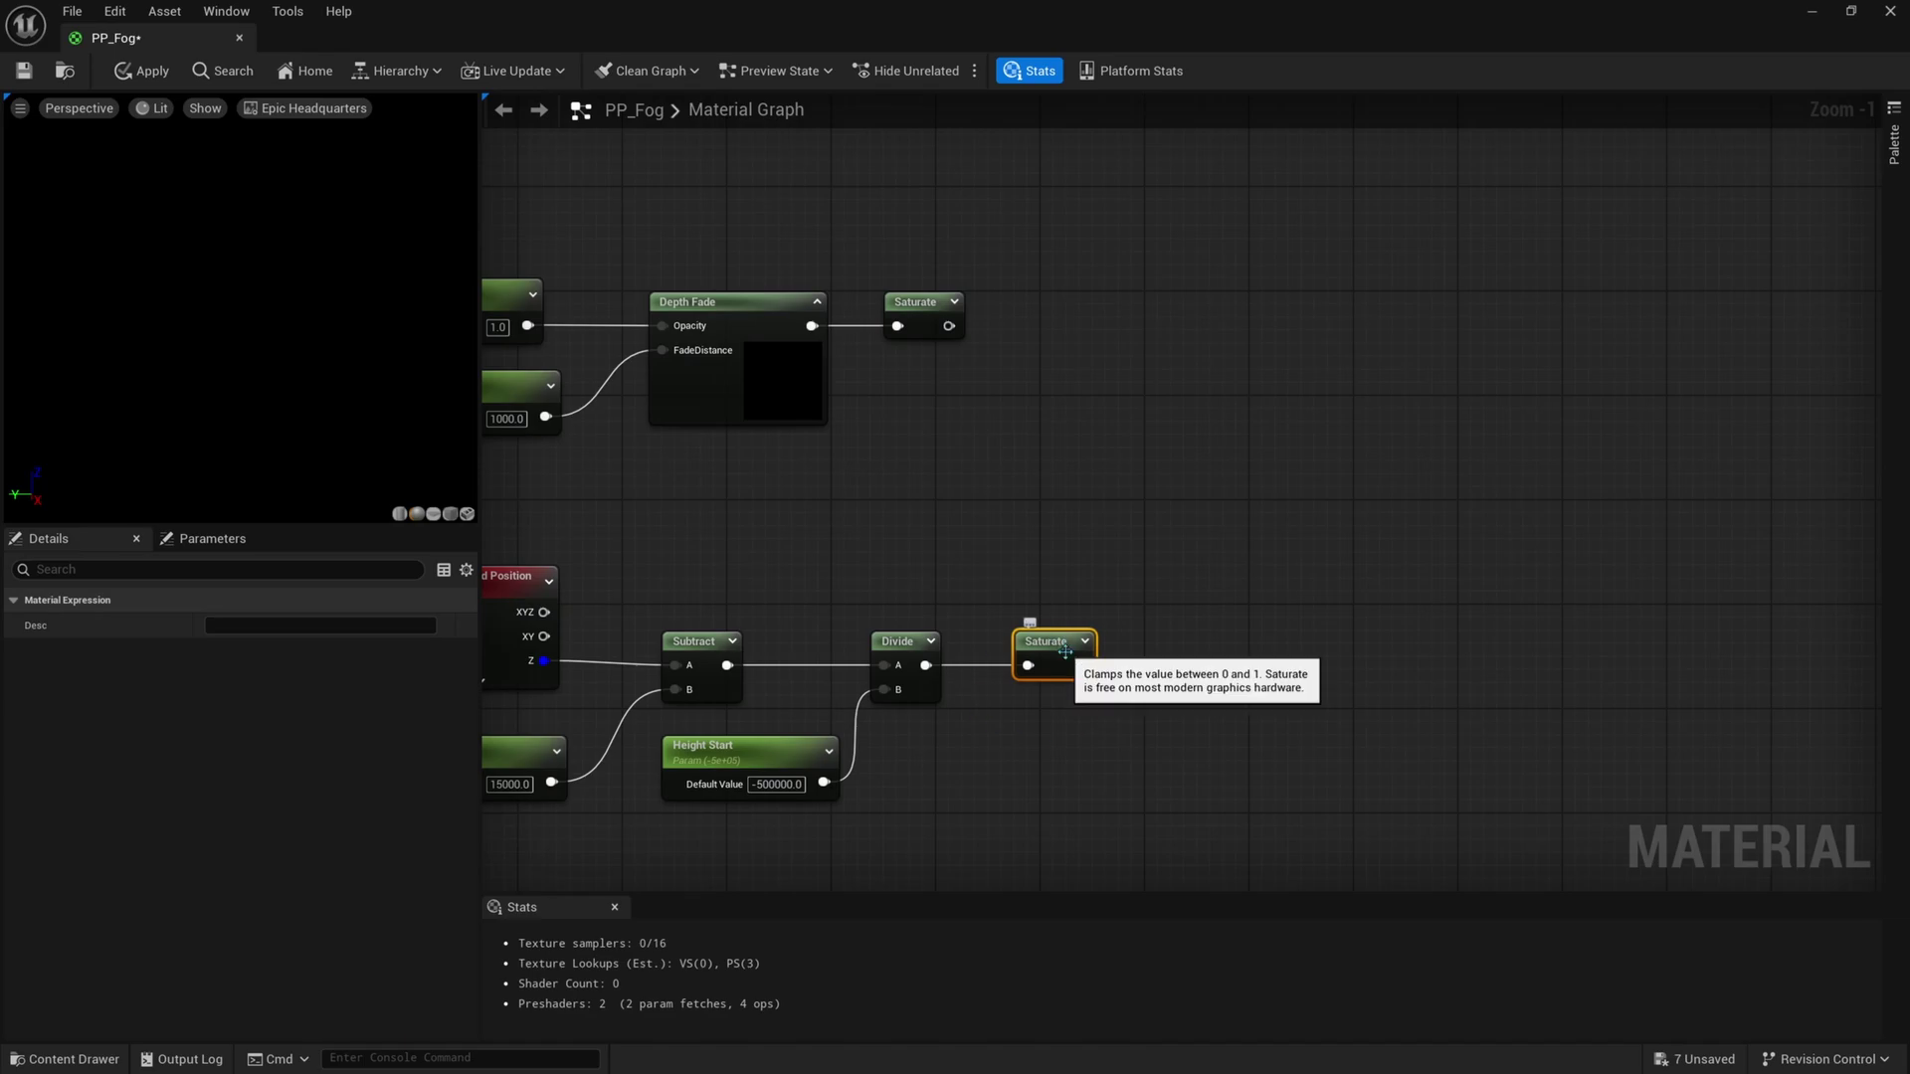
{"action": "key", "text": "m"}
{"action": "left_click", "coordinate": [1173, 626]}
{"action": "left_click_drag", "start_coordinate": [1210, 637], "coordinate": [1196, 591]}
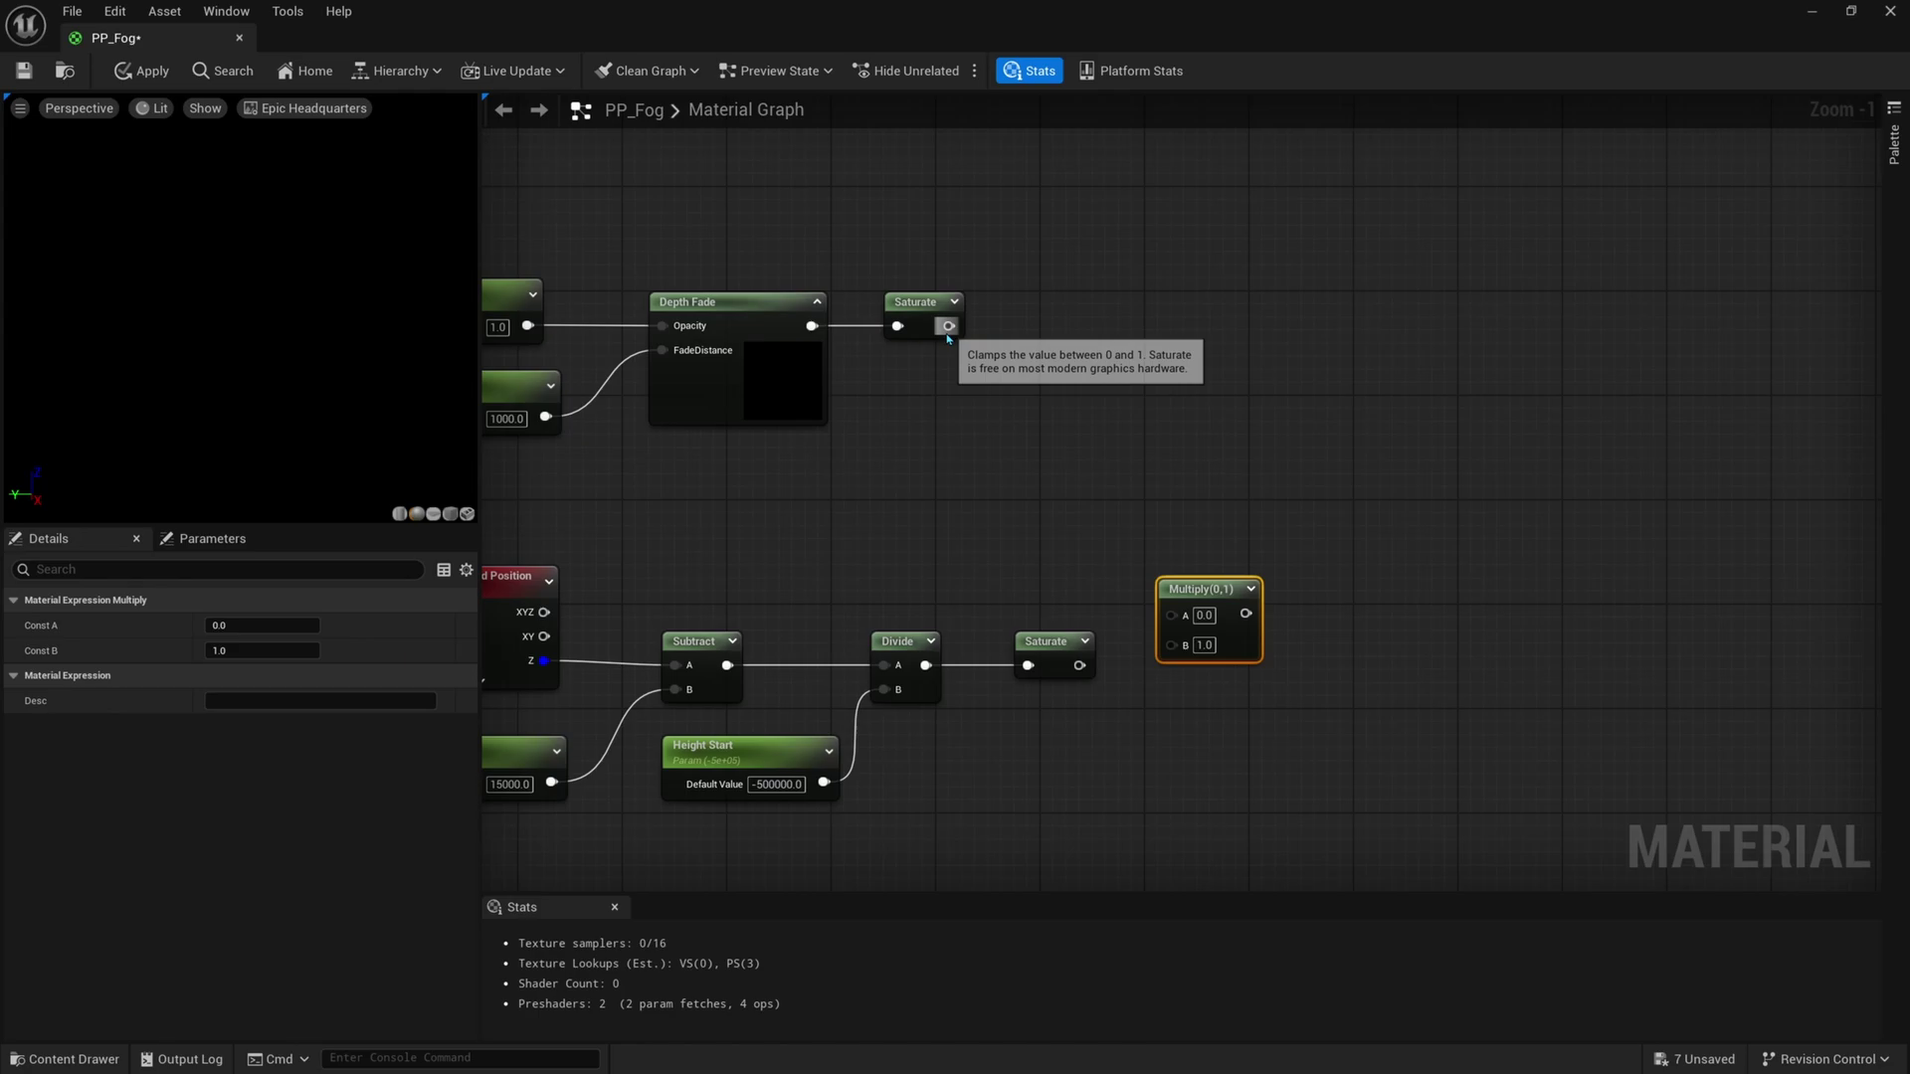
{"action": "left_click_drag", "start_coordinate": [948, 326], "coordinate": [1089, 666]}
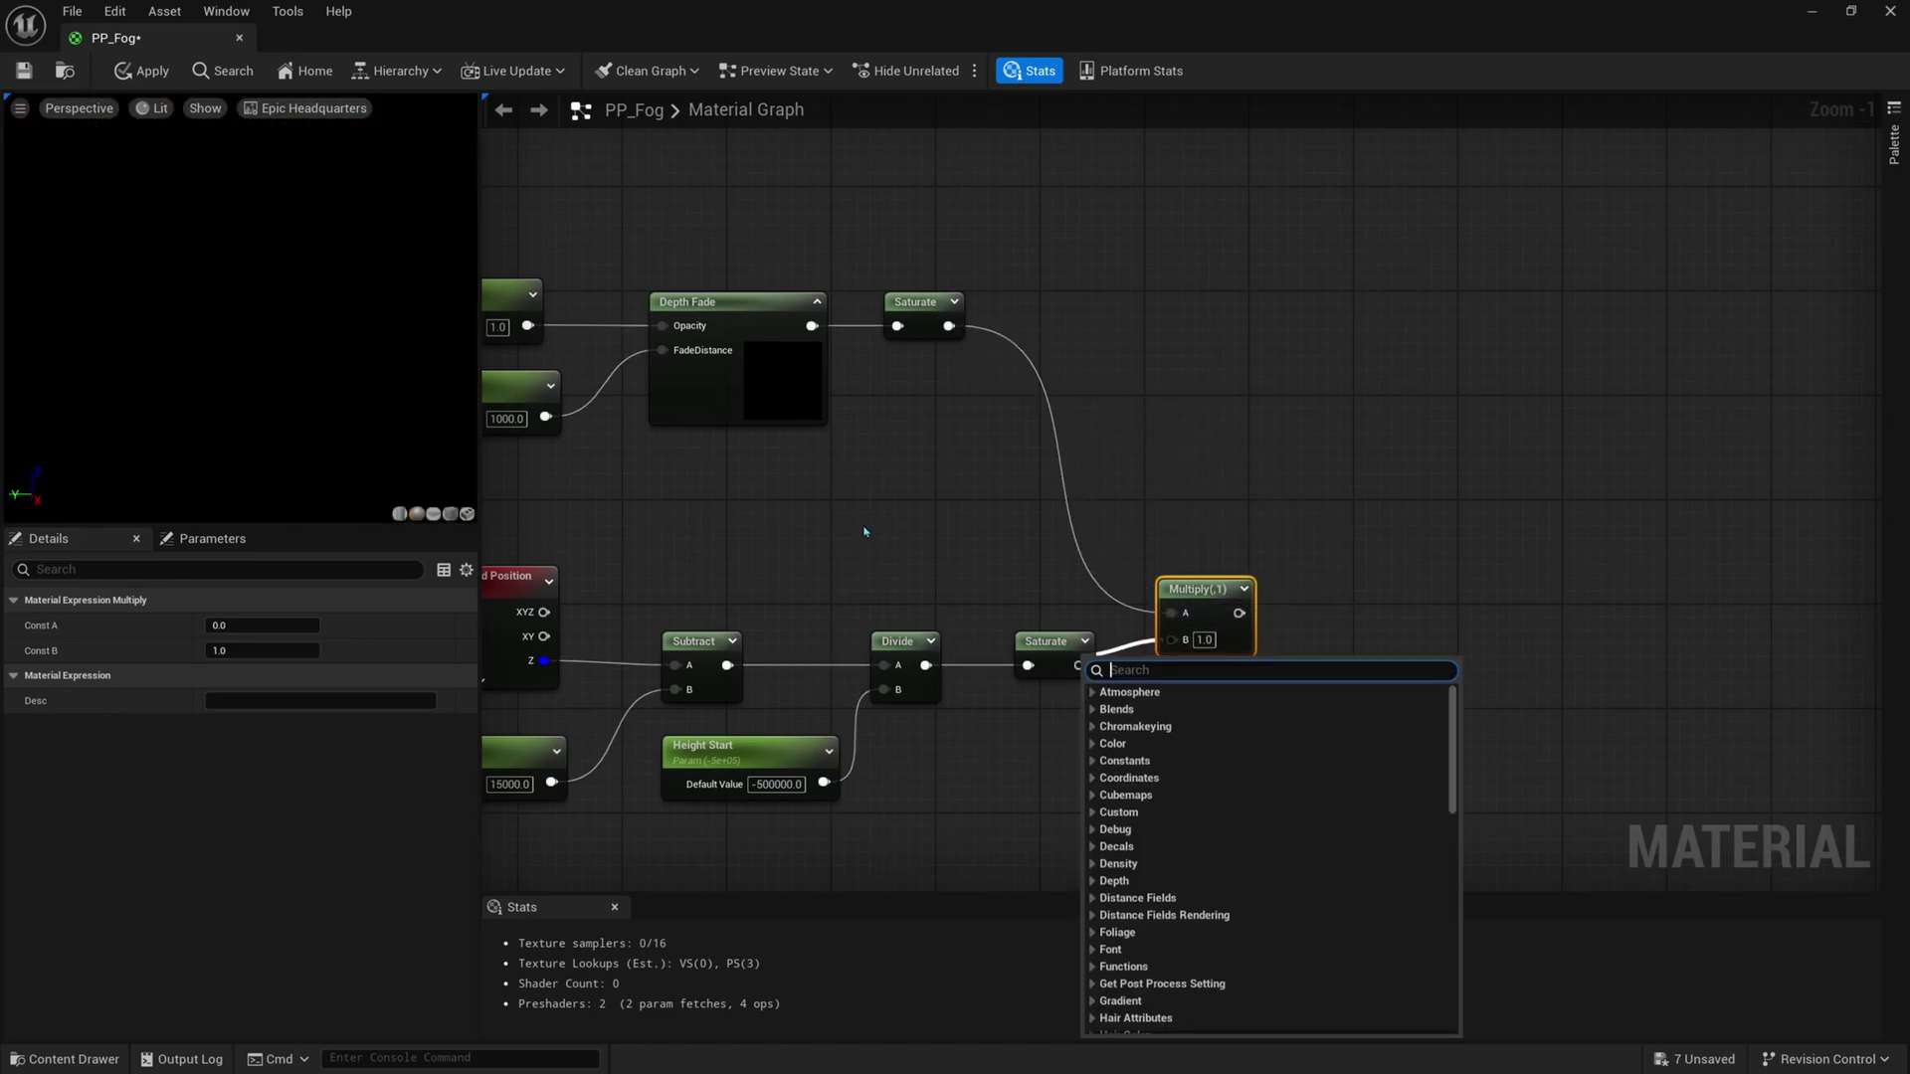
{"action": "right_click_drag", "start_coordinate": [866, 532], "coordinate": [969, 570]}
{"action": "left_click_drag", "start_coordinate": [1183, 704], "coordinate": [1278, 679]}
Examine the depth fade and height node groups that feed the Multiply node
{"action": "right_click_drag", "start_coordinate": [1133, 523], "coordinate": [1236, 562]}
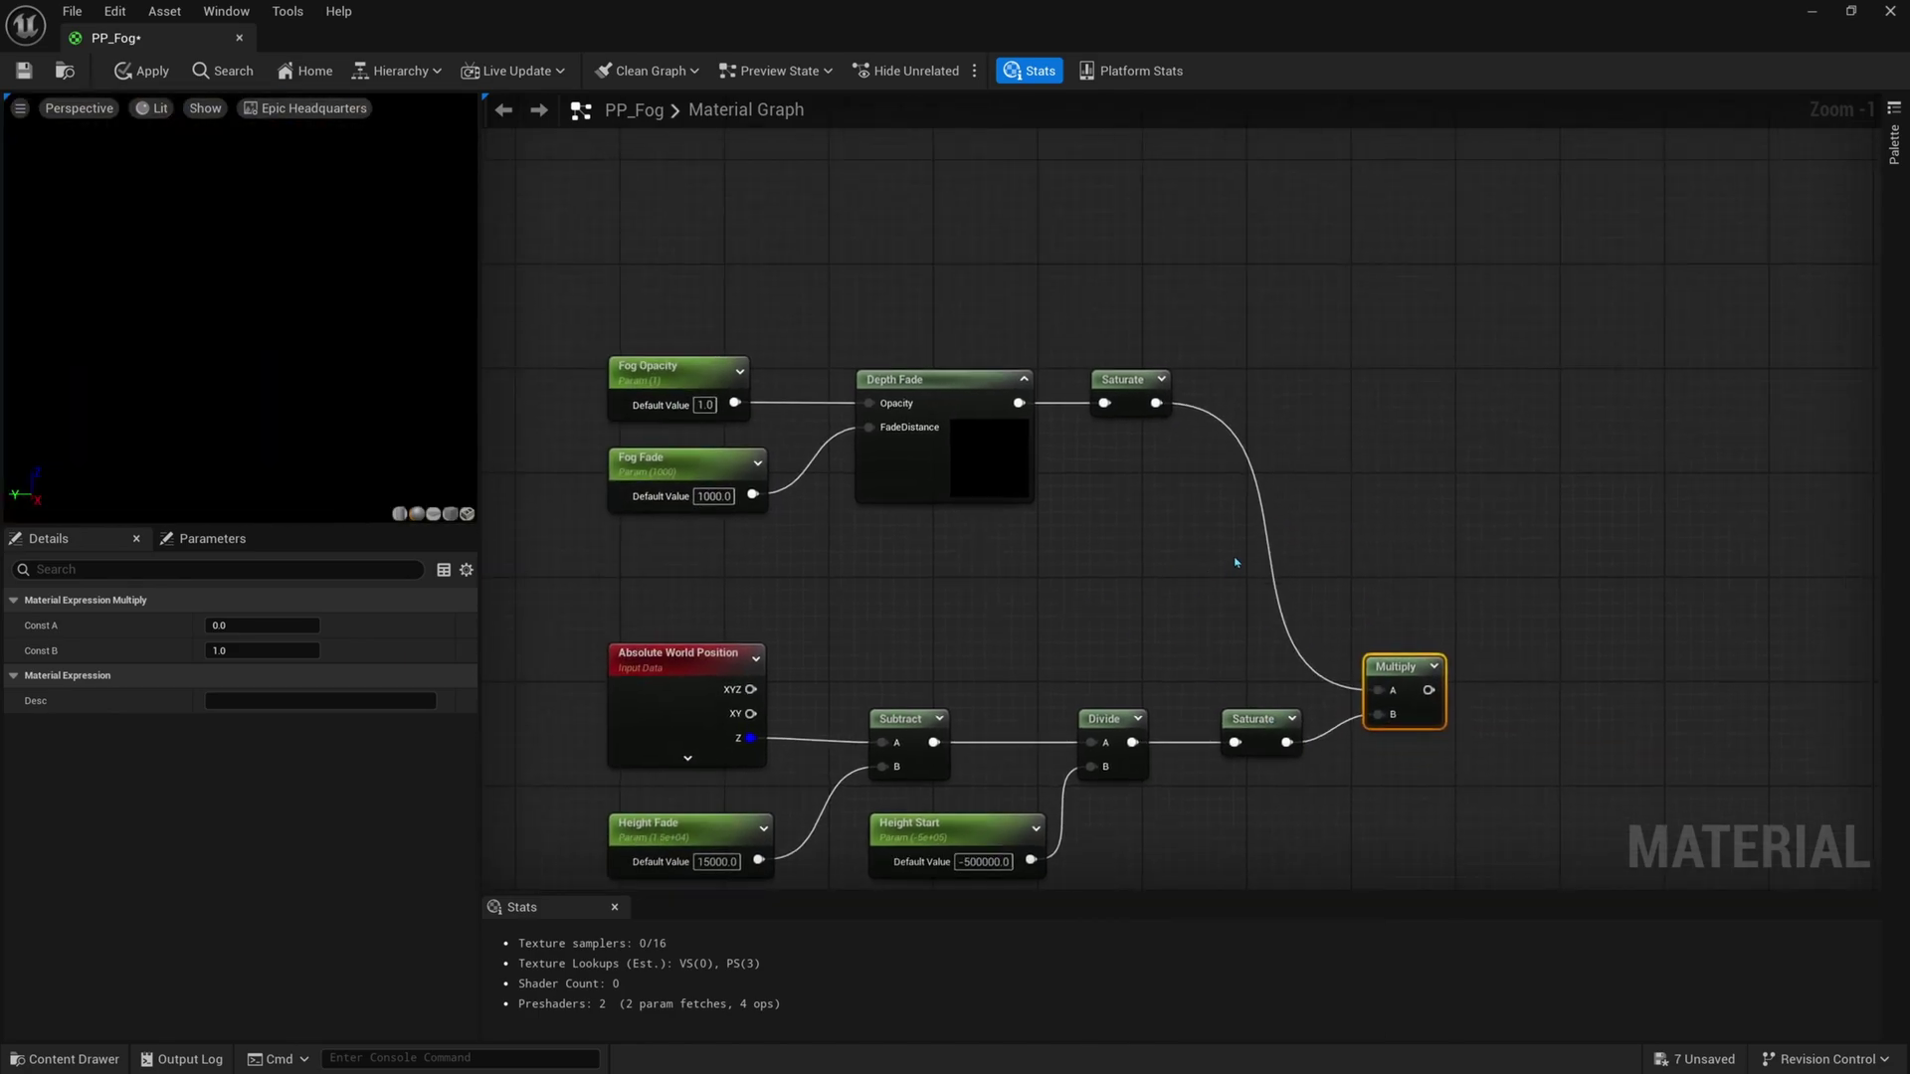
{"action": "left_click_drag", "start_coordinate": [1237, 563], "coordinate": [727, 351]}
{"action": "left_click_drag", "start_coordinate": [622, 504], "coordinate": [623, 506]}
{"action": "right_click_drag", "start_coordinate": [891, 560], "coordinate": [868, 419]}
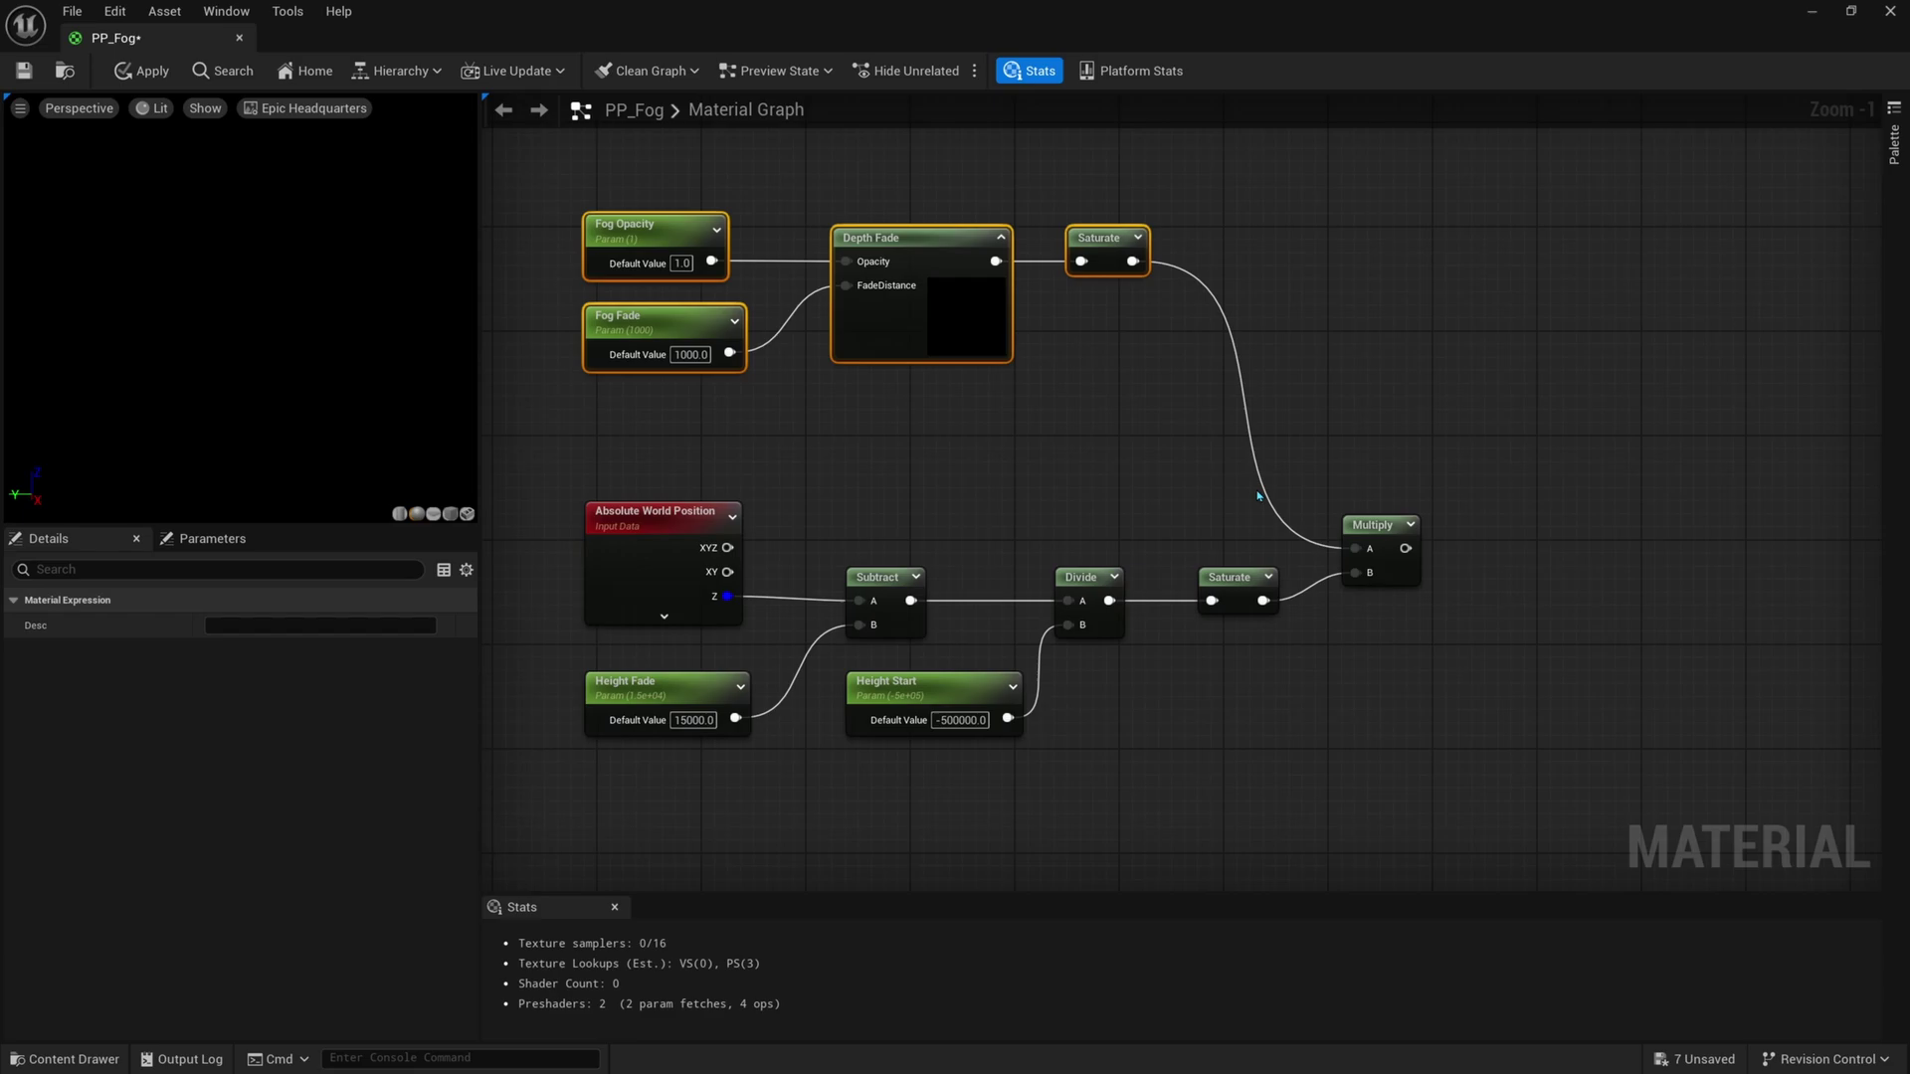
{"action": "left_click_drag", "start_coordinate": [1270, 479], "coordinate": [684, 754]}
{"action": "left_click_drag", "start_coordinate": [1178, 493], "coordinate": [680, 748]}
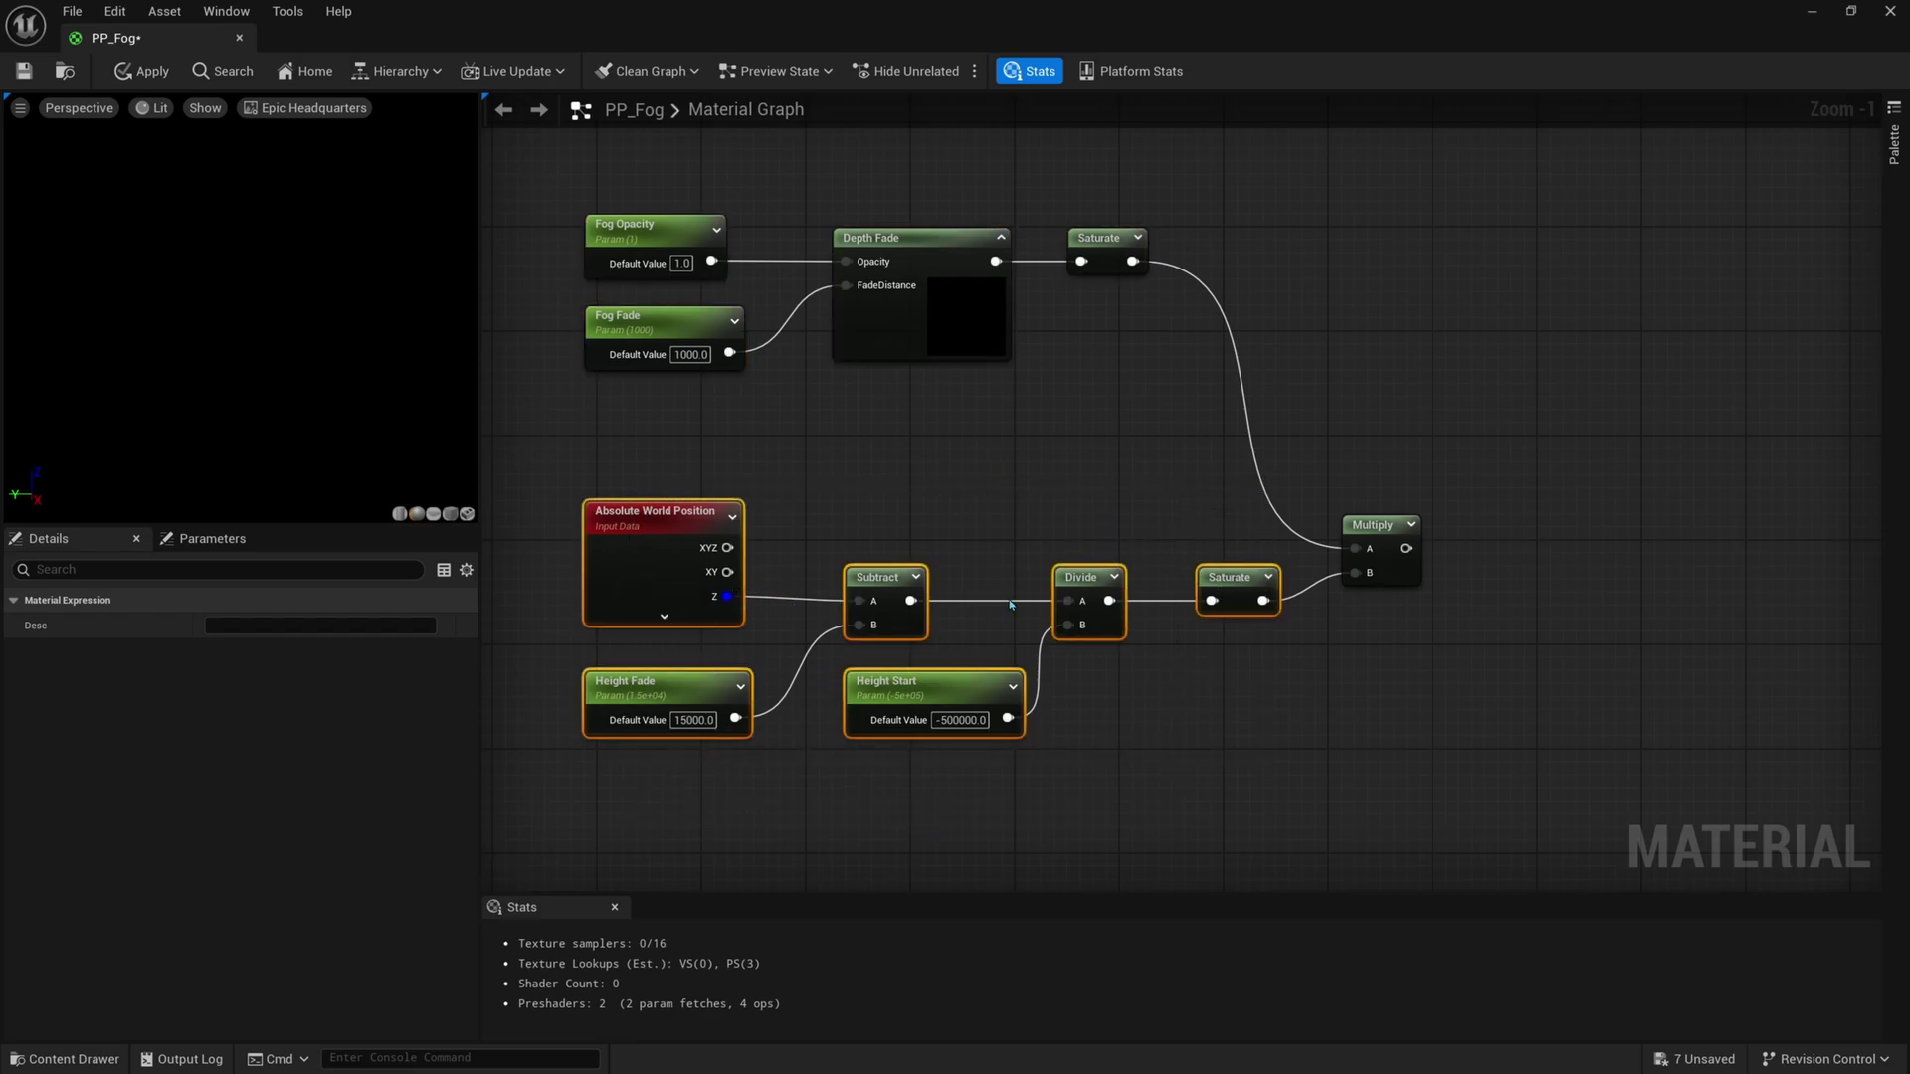
{"action": "right_click_drag", "start_coordinate": [993, 476], "coordinate": [867, 539]}
{"action": "left_click_drag", "start_coordinate": [1270, 646], "coordinate": [1296, 672]}
{"action": "right_click_drag", "start_coordinate": [1086, 818], "coordinate": [1181, 759]}
{"action": "left_click_drag", "start_coordinate": [1192, 758], "coordinate": [533, 506]}
{"action": "left_click_drag", "start_coordinate": [1331, 747], "coordinate": [524, 501]}
{"action": "right_click_drag", "start_coordinate": [1173, 655], "coordinate": [1106, 624]}
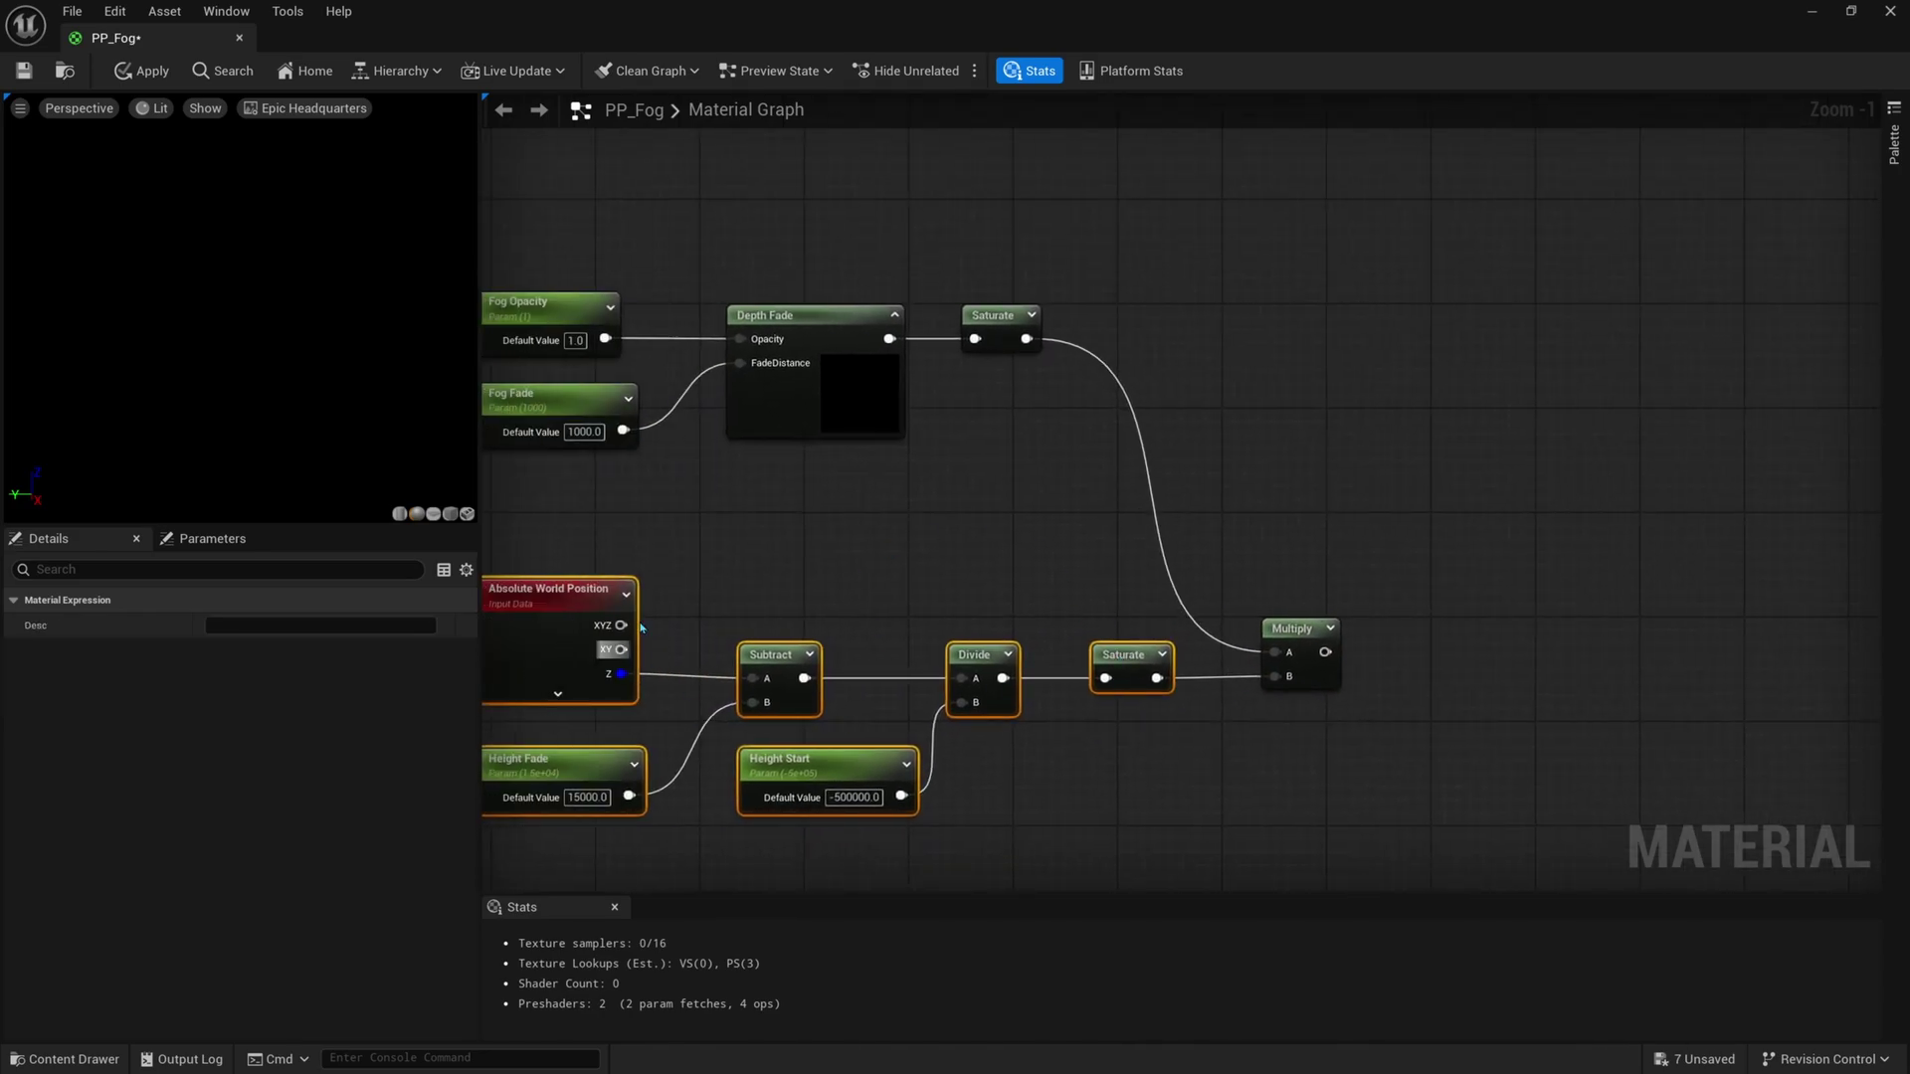
Add a StaticSwitchParameter named Height Fog? in the empty area beyond the Multiply node
{"action": "right_click_drag", "start_coordinate": [1260, 473], "coordinate": [1119, 570]}
{"action": "right_click_drag", "start_coordinate": [1172, 449], "coordinate": [1100, 449]}
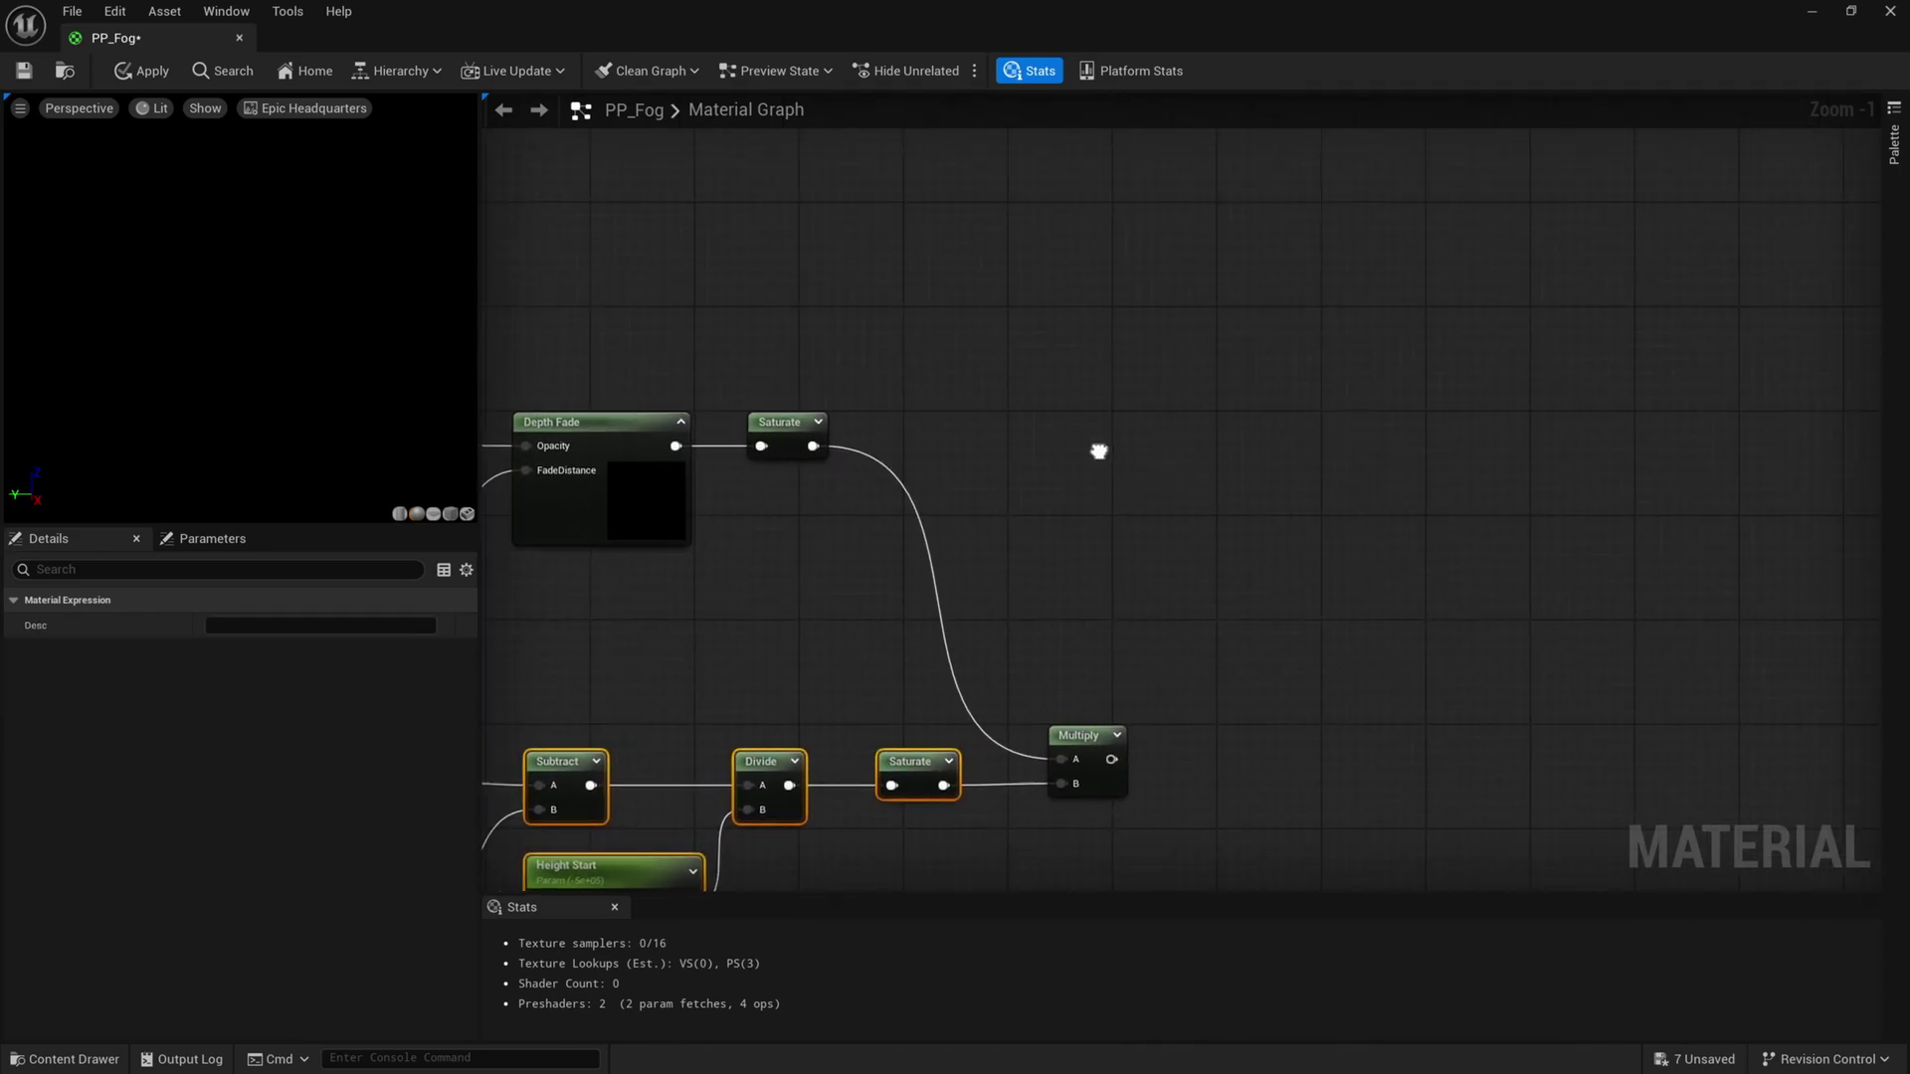
{"action": "right_click", "coordinate": [1190, 489]}
{"action": "type", "text": "switch"}
{"action": "key", "text": "Down"}
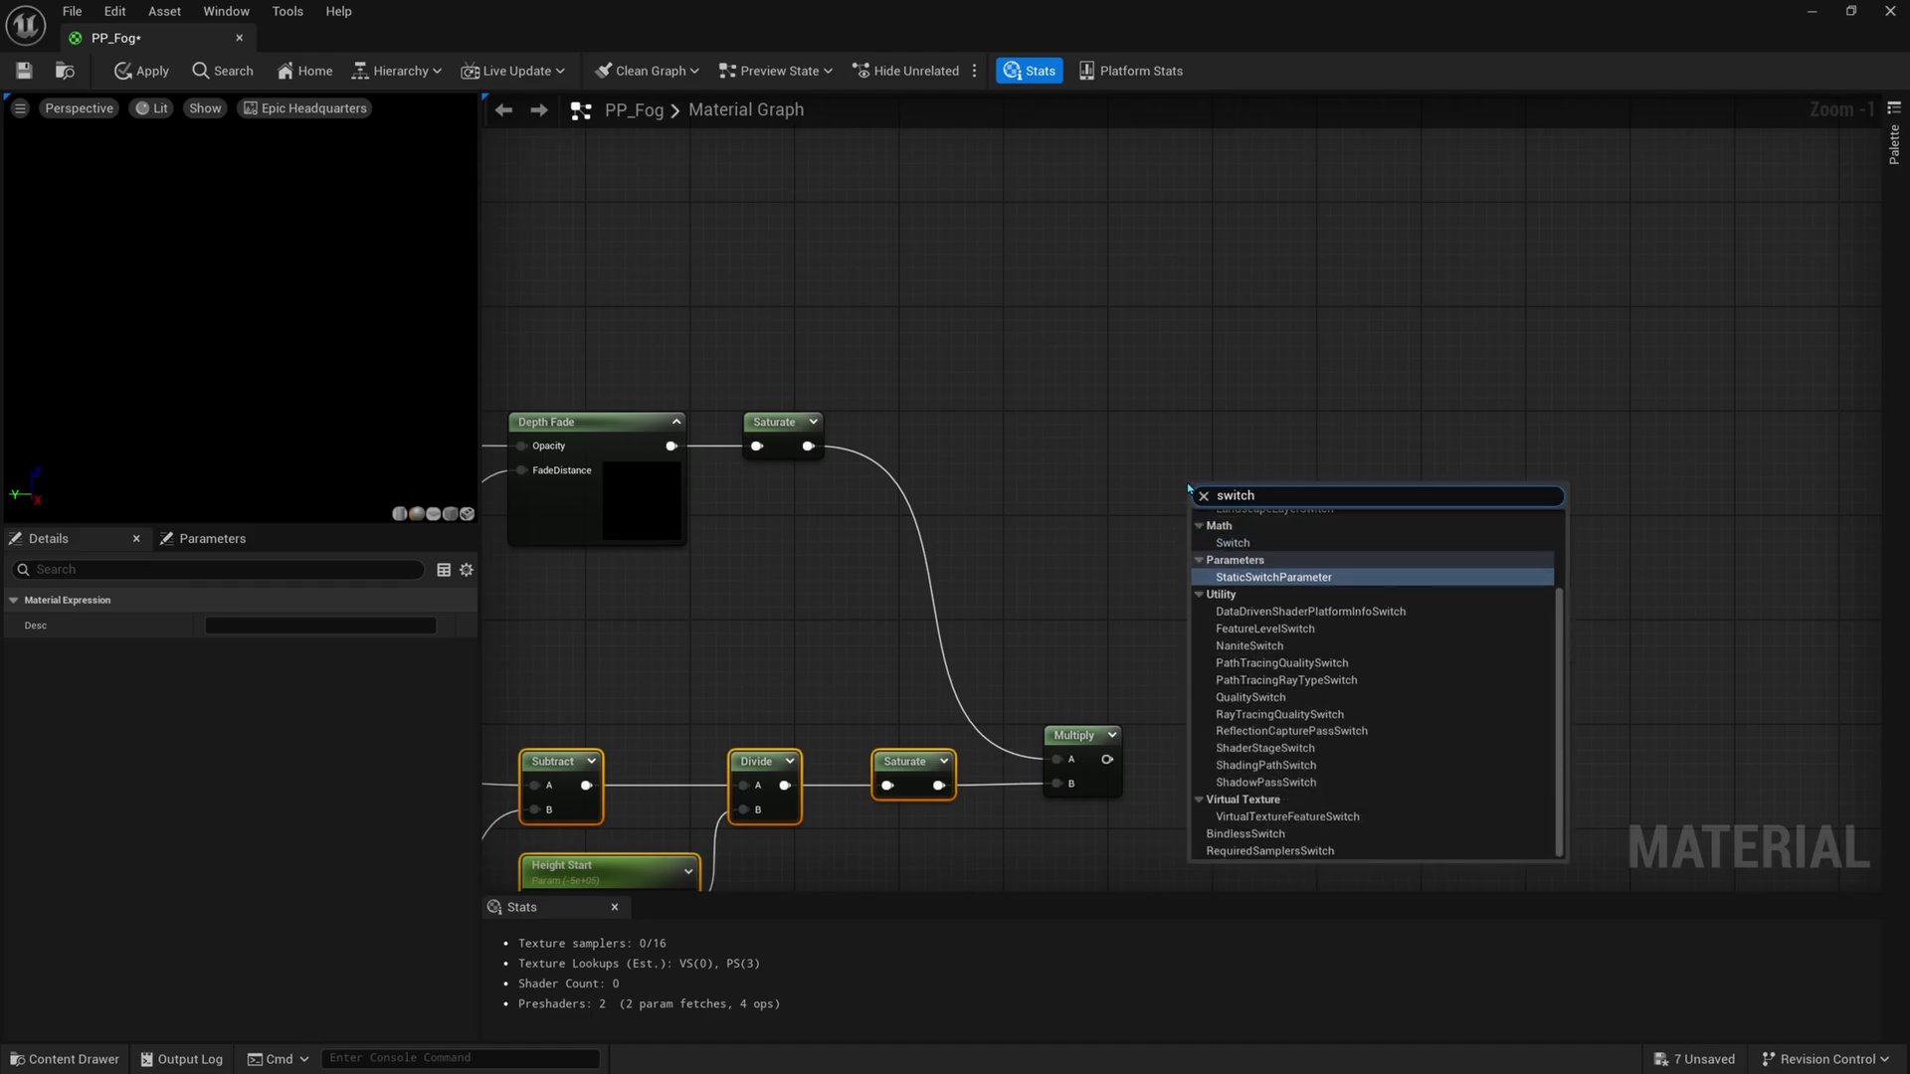
{"action": "key", "text": "Return"}
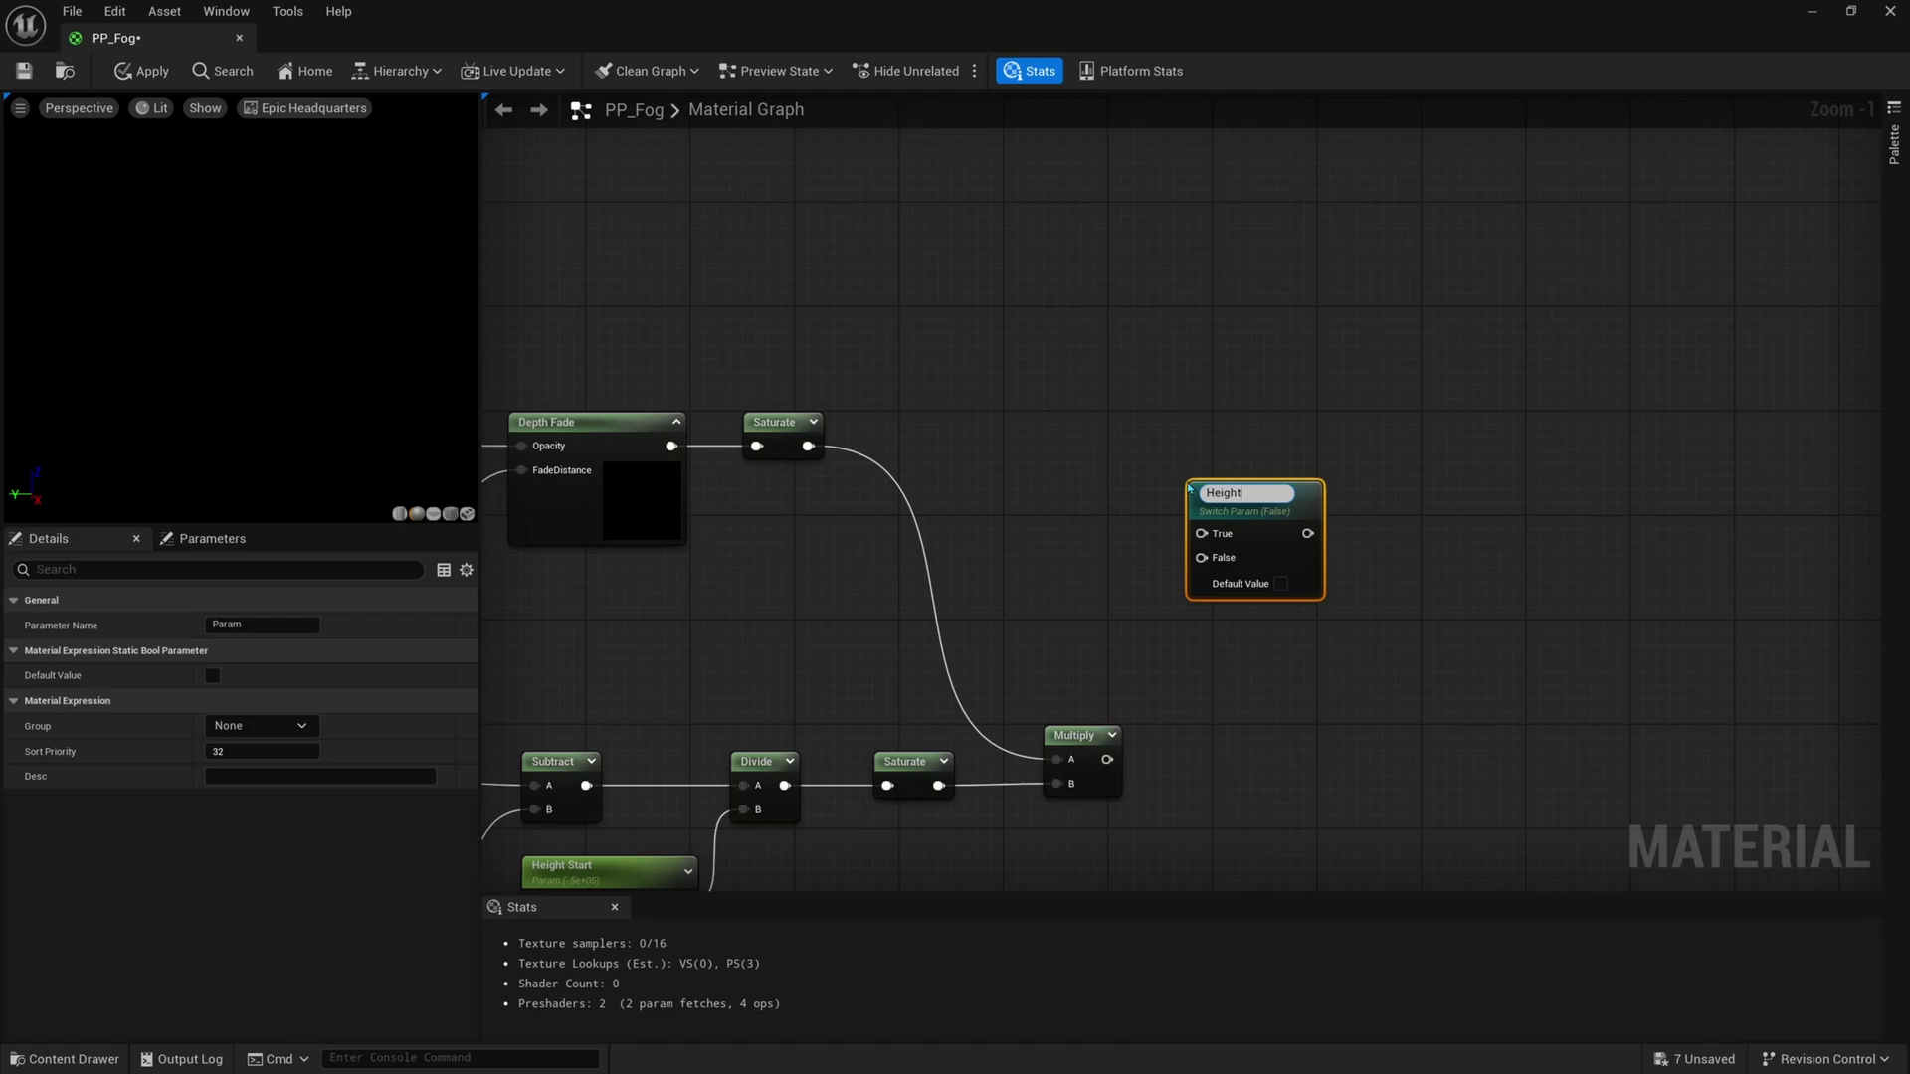
{"action": "key", "text": "Return"}
Connect Multiply to the True input of Height Fog? and the Depth Fade's Saturate to its False input
{"action": "left_click_drag", "start_coordinate": [1107, 759], "coordinate": [1032, 422]}
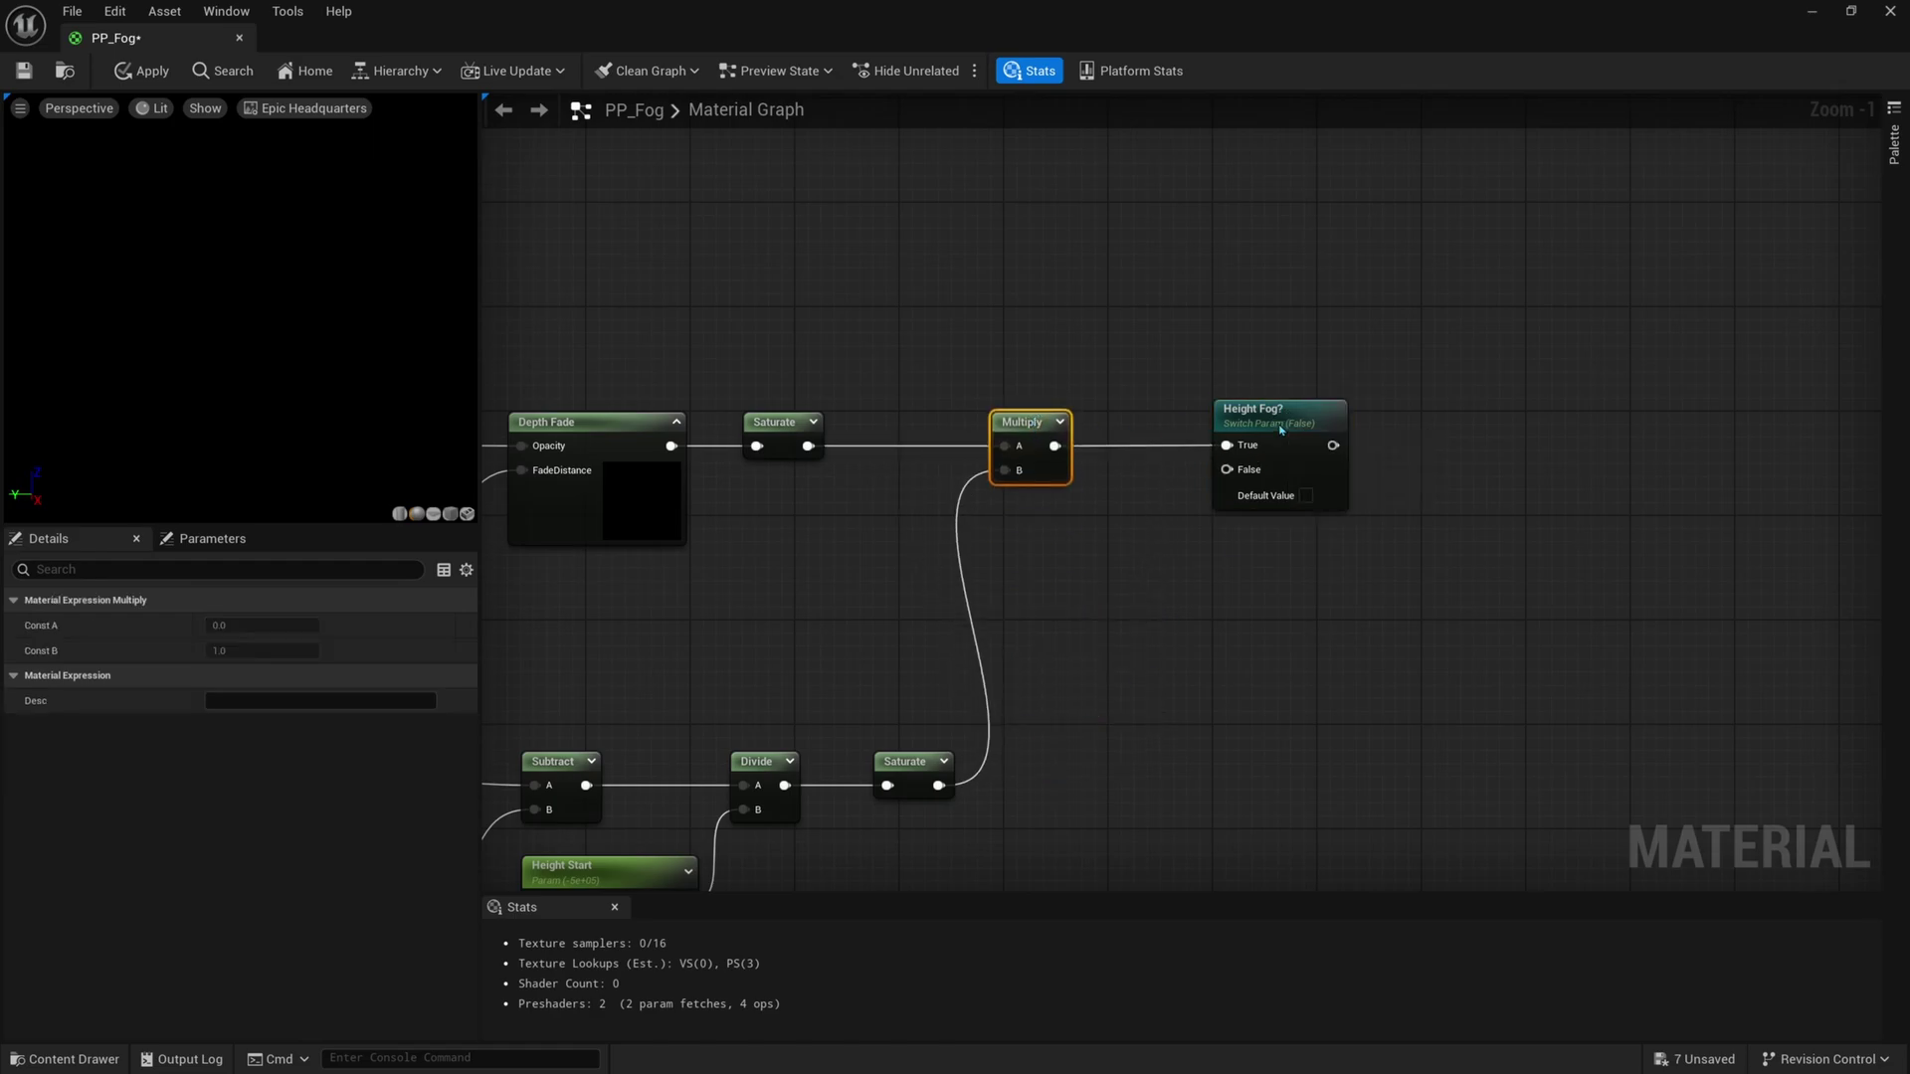
{"action": "left_click_drag", "start_coordinate": [1285, 411], "coordinate": [1272, 307]}
{"action": "left_click_drag", "start_coordinate": [1024, 421], "coordinate": [1024, 460]}
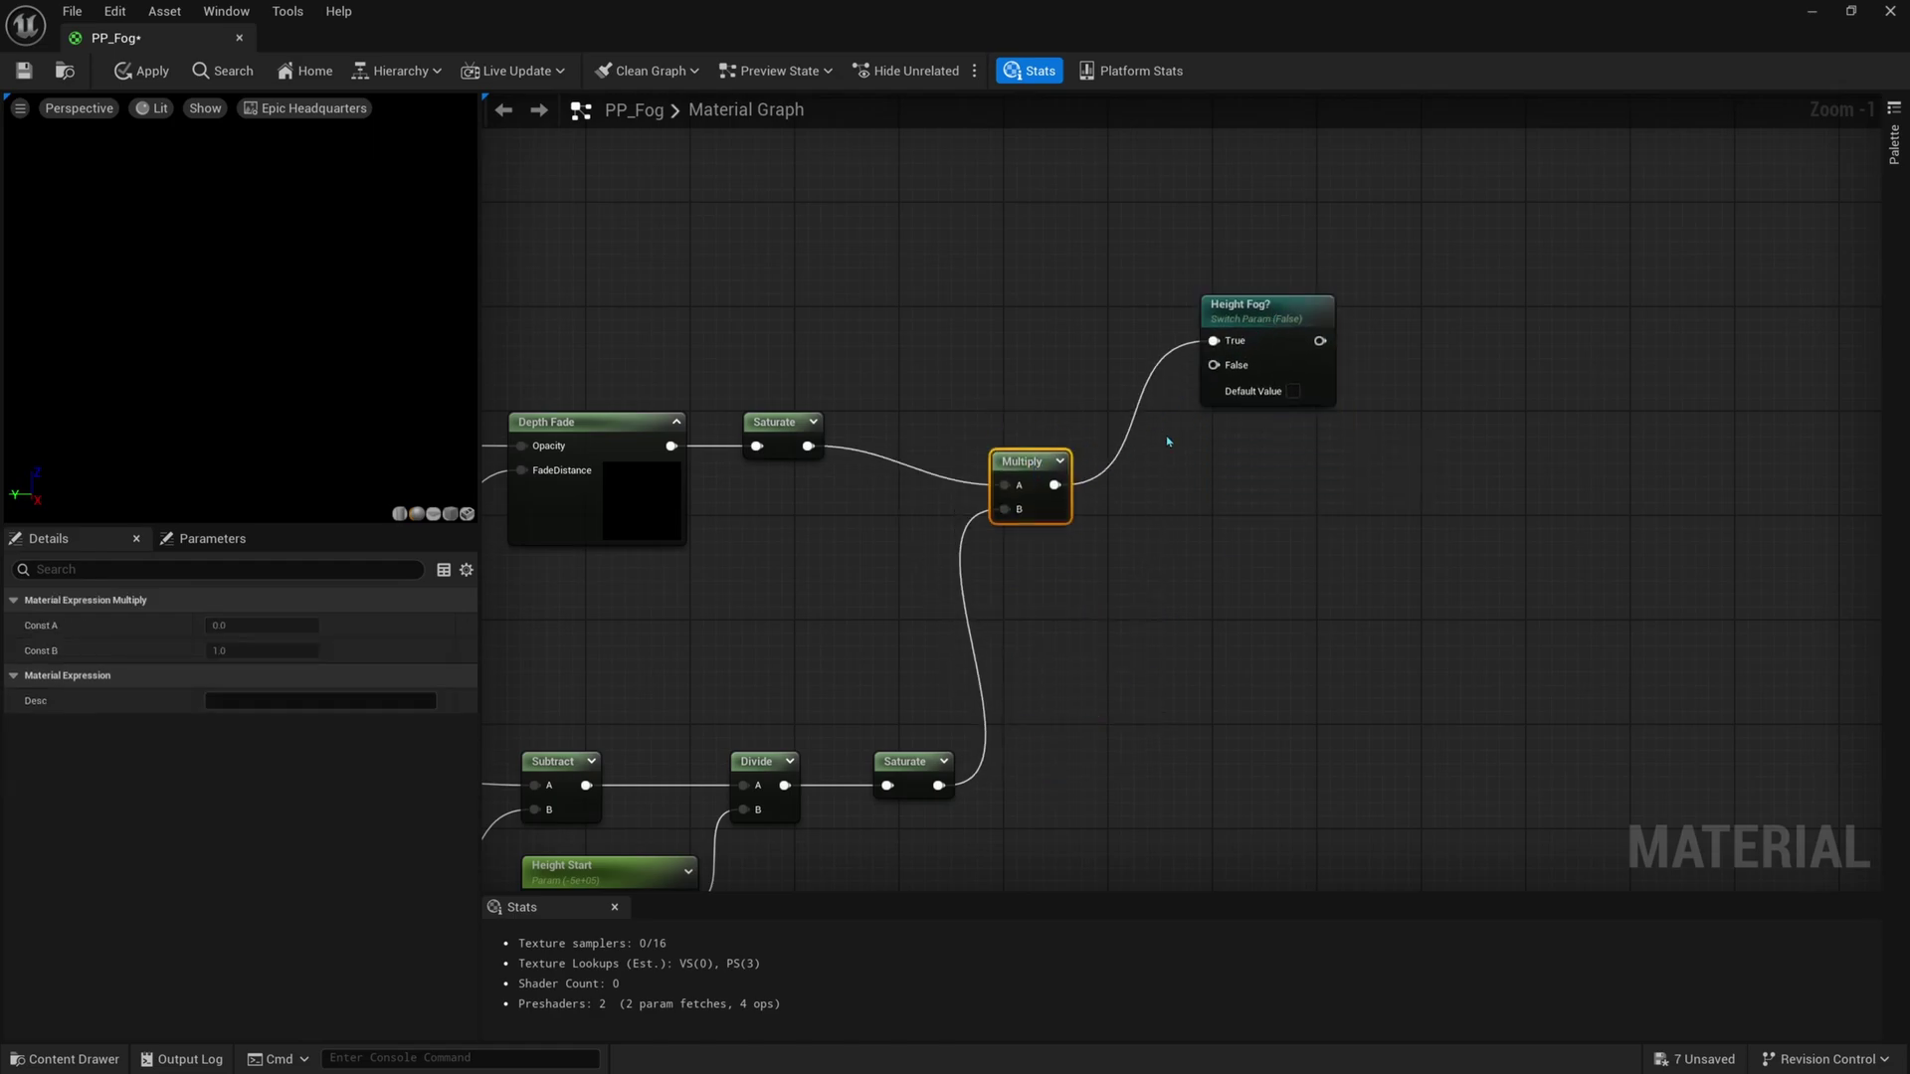
{"action": "left_click_drag", "start_coordinate": [1254, 305], "coordinate": [1253, 343]}
{"action": "left_click_drag", "start_coordinate": [1213, 403], "coordinate": [808, 448]}
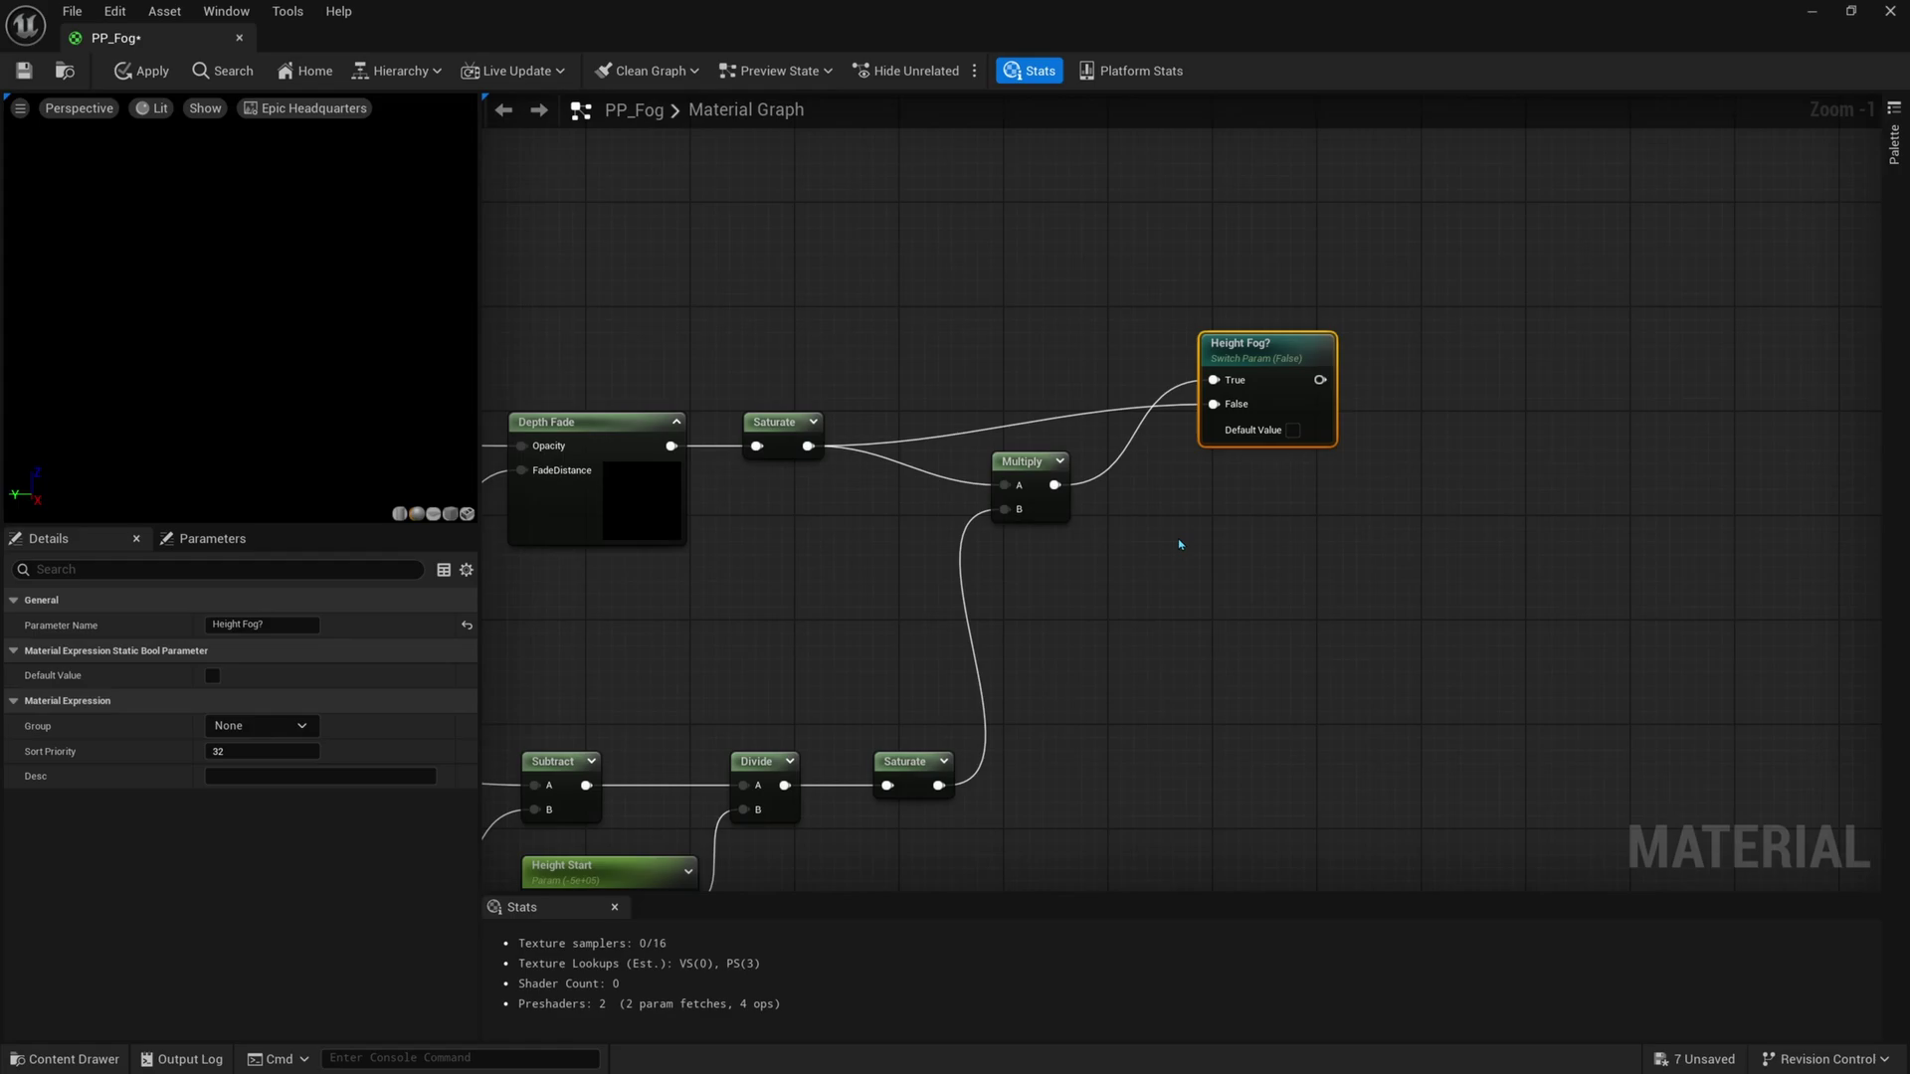
Arrange Height Fog? in line with the Depth Fade's Saturate and place Multiply lower between the two rows
{"action": "left_click", "coordinate": [1145, 598]}
{"action": "right_click_drag", "start_coordinate": [1143, 605], "coordinate": [1137, 548]}
{"action": "left_click_drag", "start_coordinate": [1034, 459], "coordinate": [1034, 511]}
{"action": "left_click_drag", "start_coordinate": [1228, 376], "coordinate": [1161, 412]}
{"action": "right_click_drag", "start_coordinate": [1183, 487], "coordinate": [1166, 502]}
{"action": "left_click_drag", "start_coordinate": [1199, 401], "coordinate": [1227, 401]}
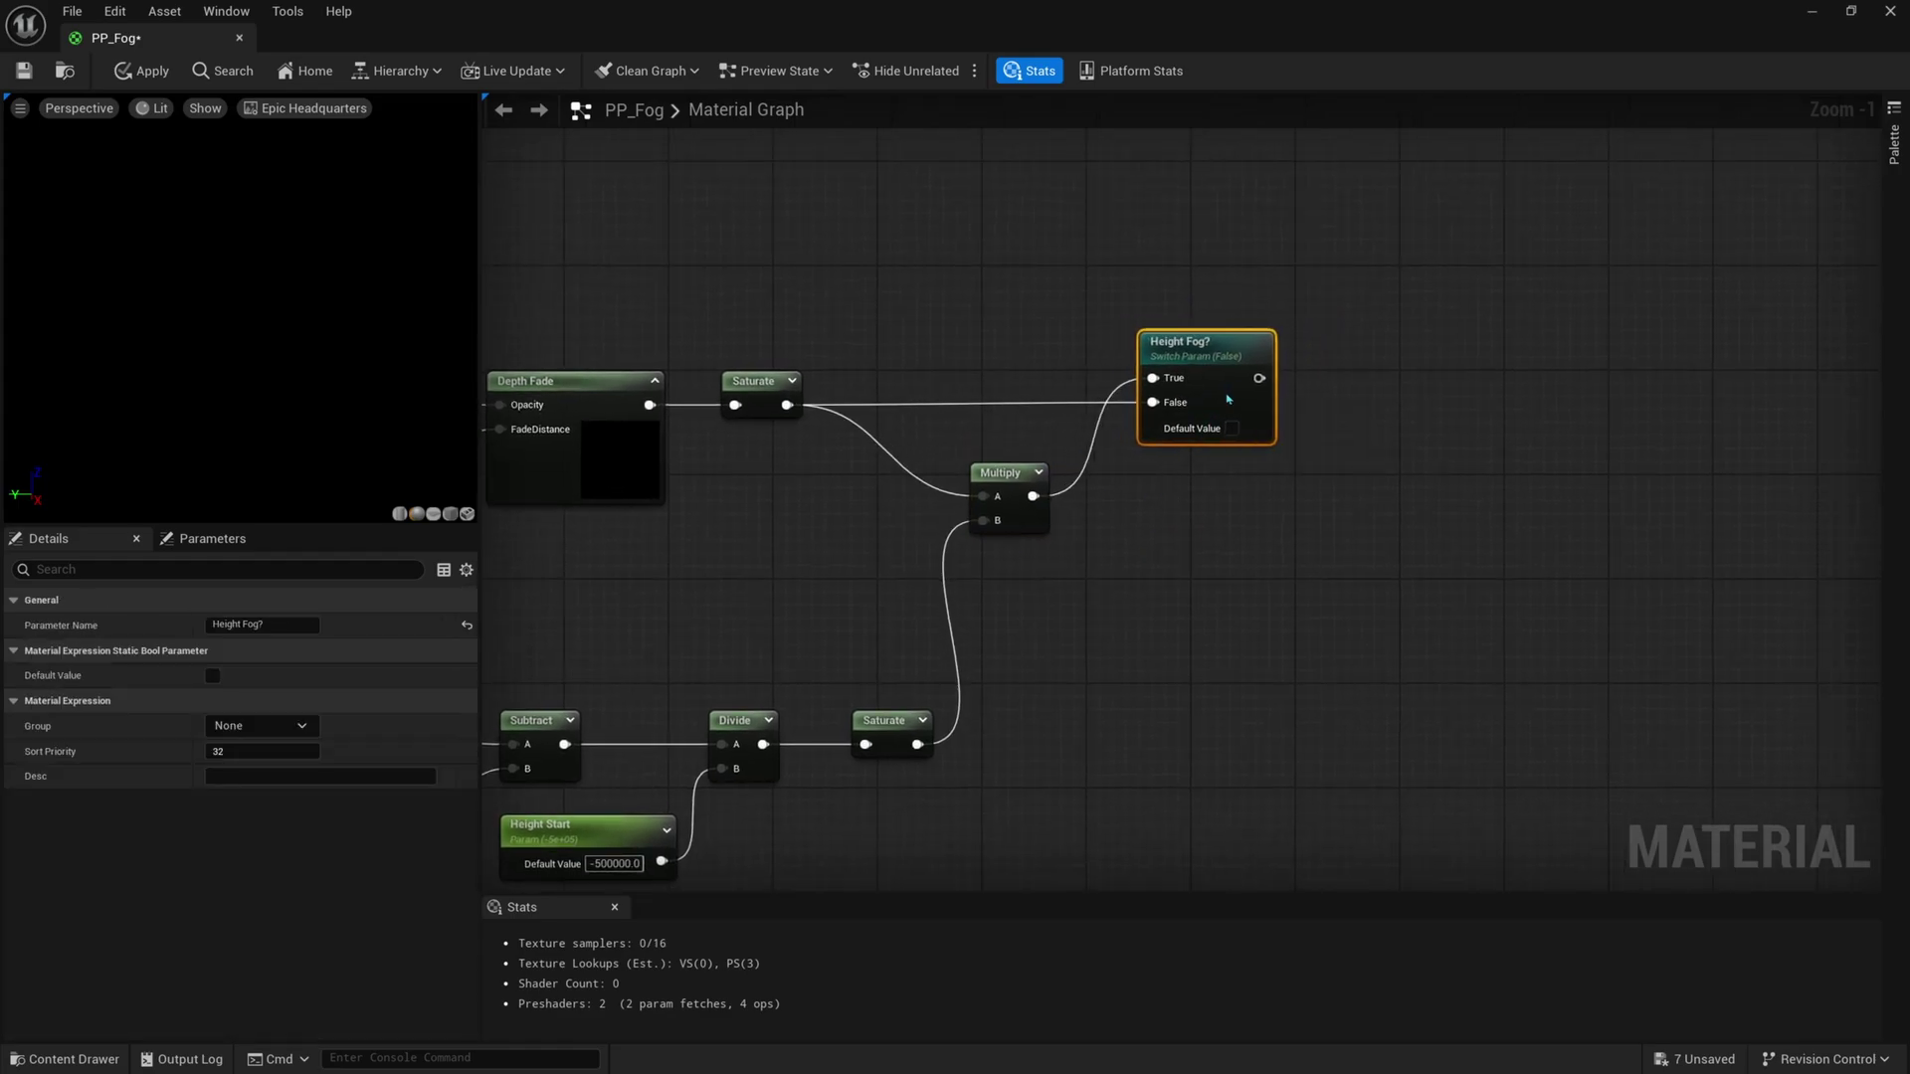
{"action": "left_click", "coordinate": [1039, 550]}
{"action": "left_click_drag", "start_coordinate": [1031, 520], "coordinate": [1063, 613]}
{"action": "left_click", "coordinate": [1071, 560]}
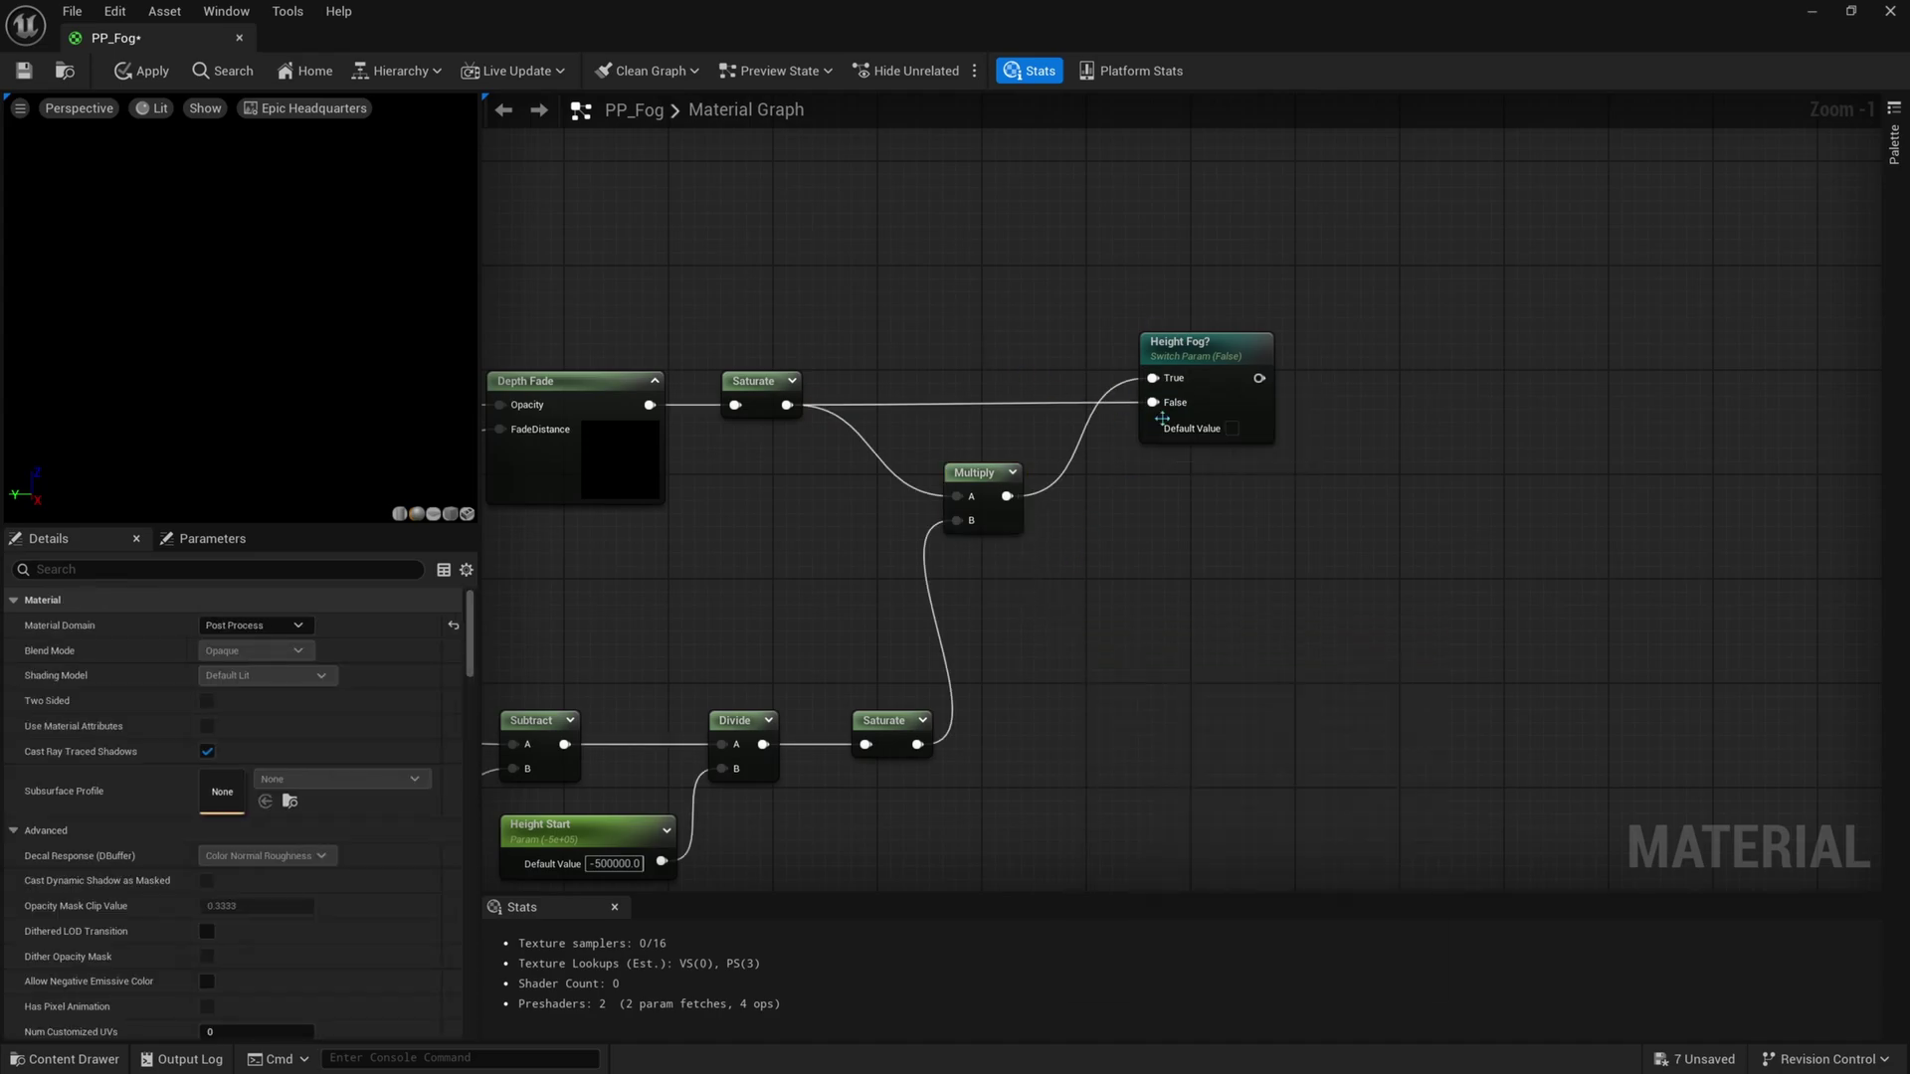
Connect the output of Height Fog? to the Lerp's Alpha input
{"action": "right_click_drag", "start_coordinate": [1135, 406], "coordinate": [1441, 424]}
{"action": "left_click_drag", "start_coordinate": [1127, 327], "coordinate": [637, 510]}
{"action": "right_click_drag", "start_coordinate": [1120, 517], "coordinate": [805, 501]}
{"action": "right_click_drag", "start_coordinate": [1169, 499], "coordinate": [961, 560]}
{"action": "right_click_drag", "start_coordinate": [1090, 479], "coordinate": [960, 648]}
{"action": "scroll", "coordinate": [960, 648], "scroll_direction": "down", "scroll_amount": 1}
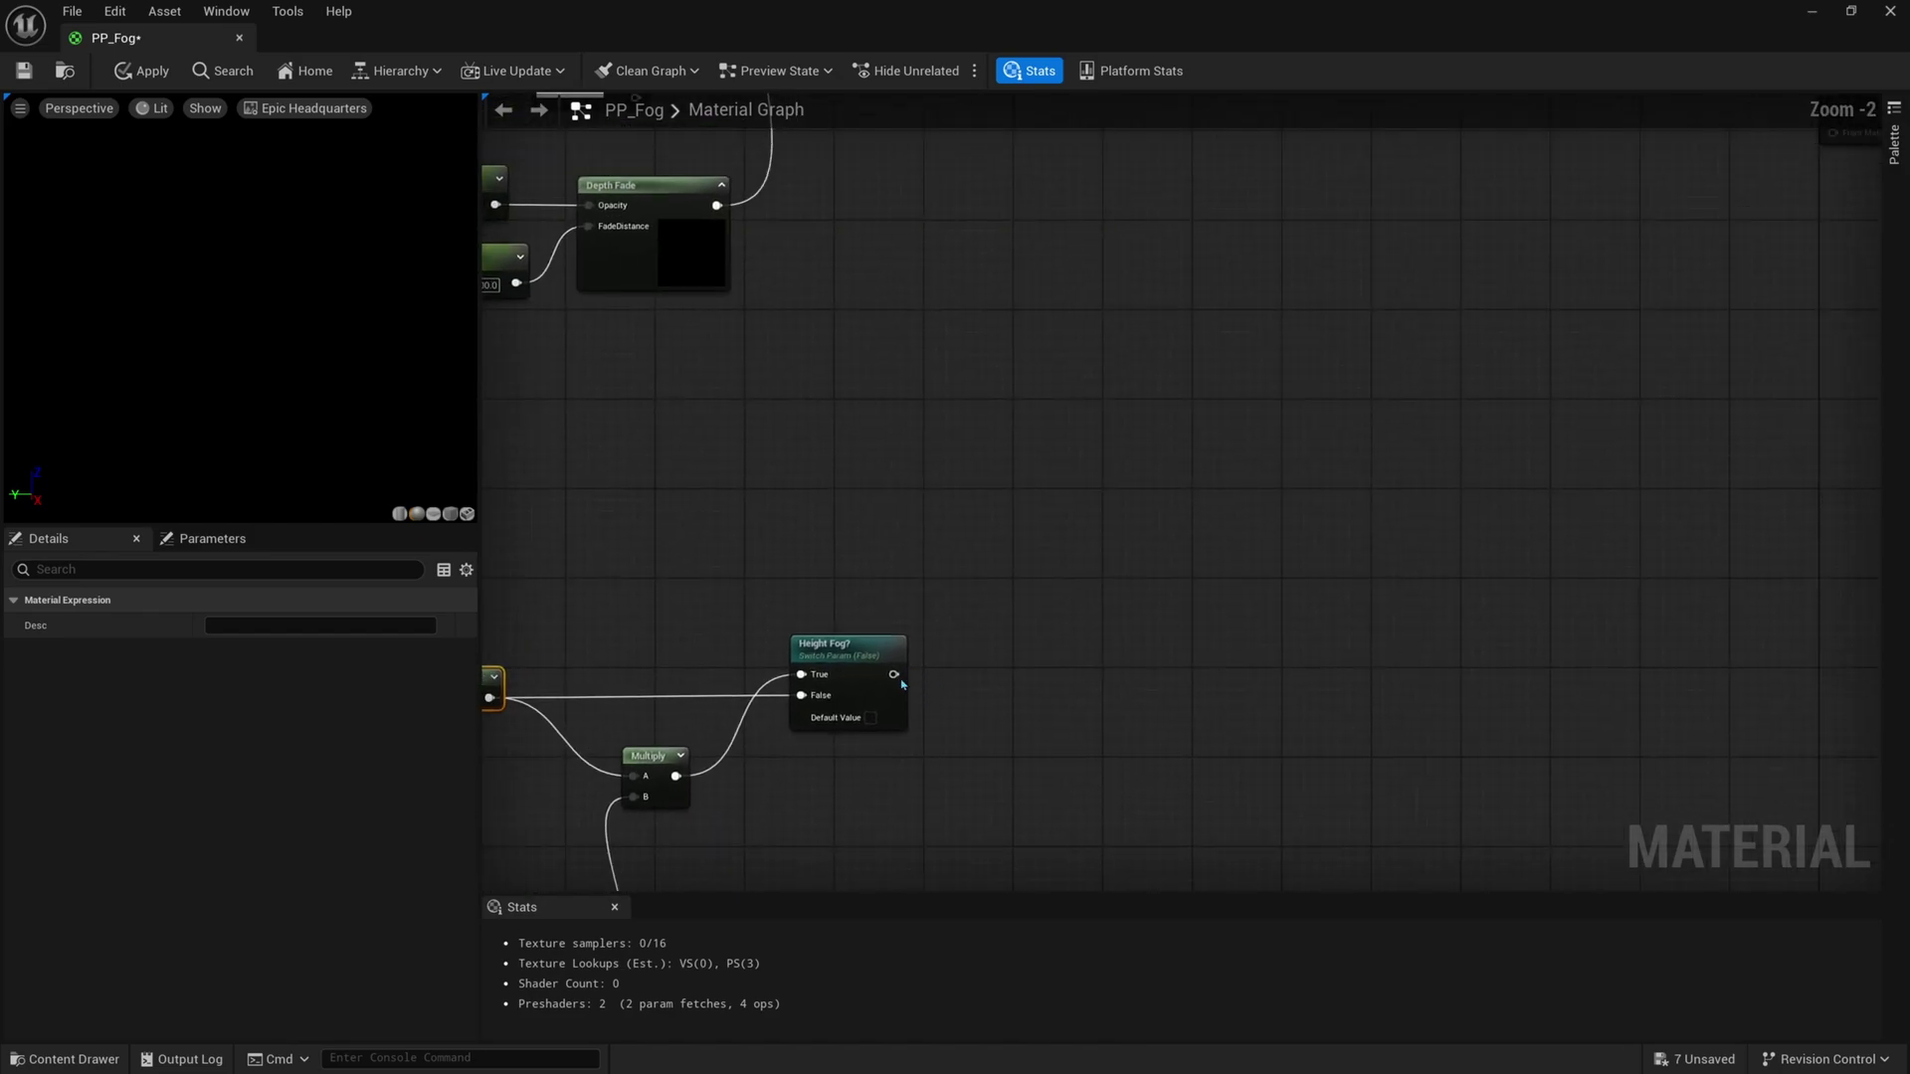
{"action": "left_click_drag", "start_coordinate": [898, 672], "coordinate": [1416, 204]}
{"action": "scroll", "coordinate": [1416, 296], "scroll_direction": "down", "scroll_amount": 4}
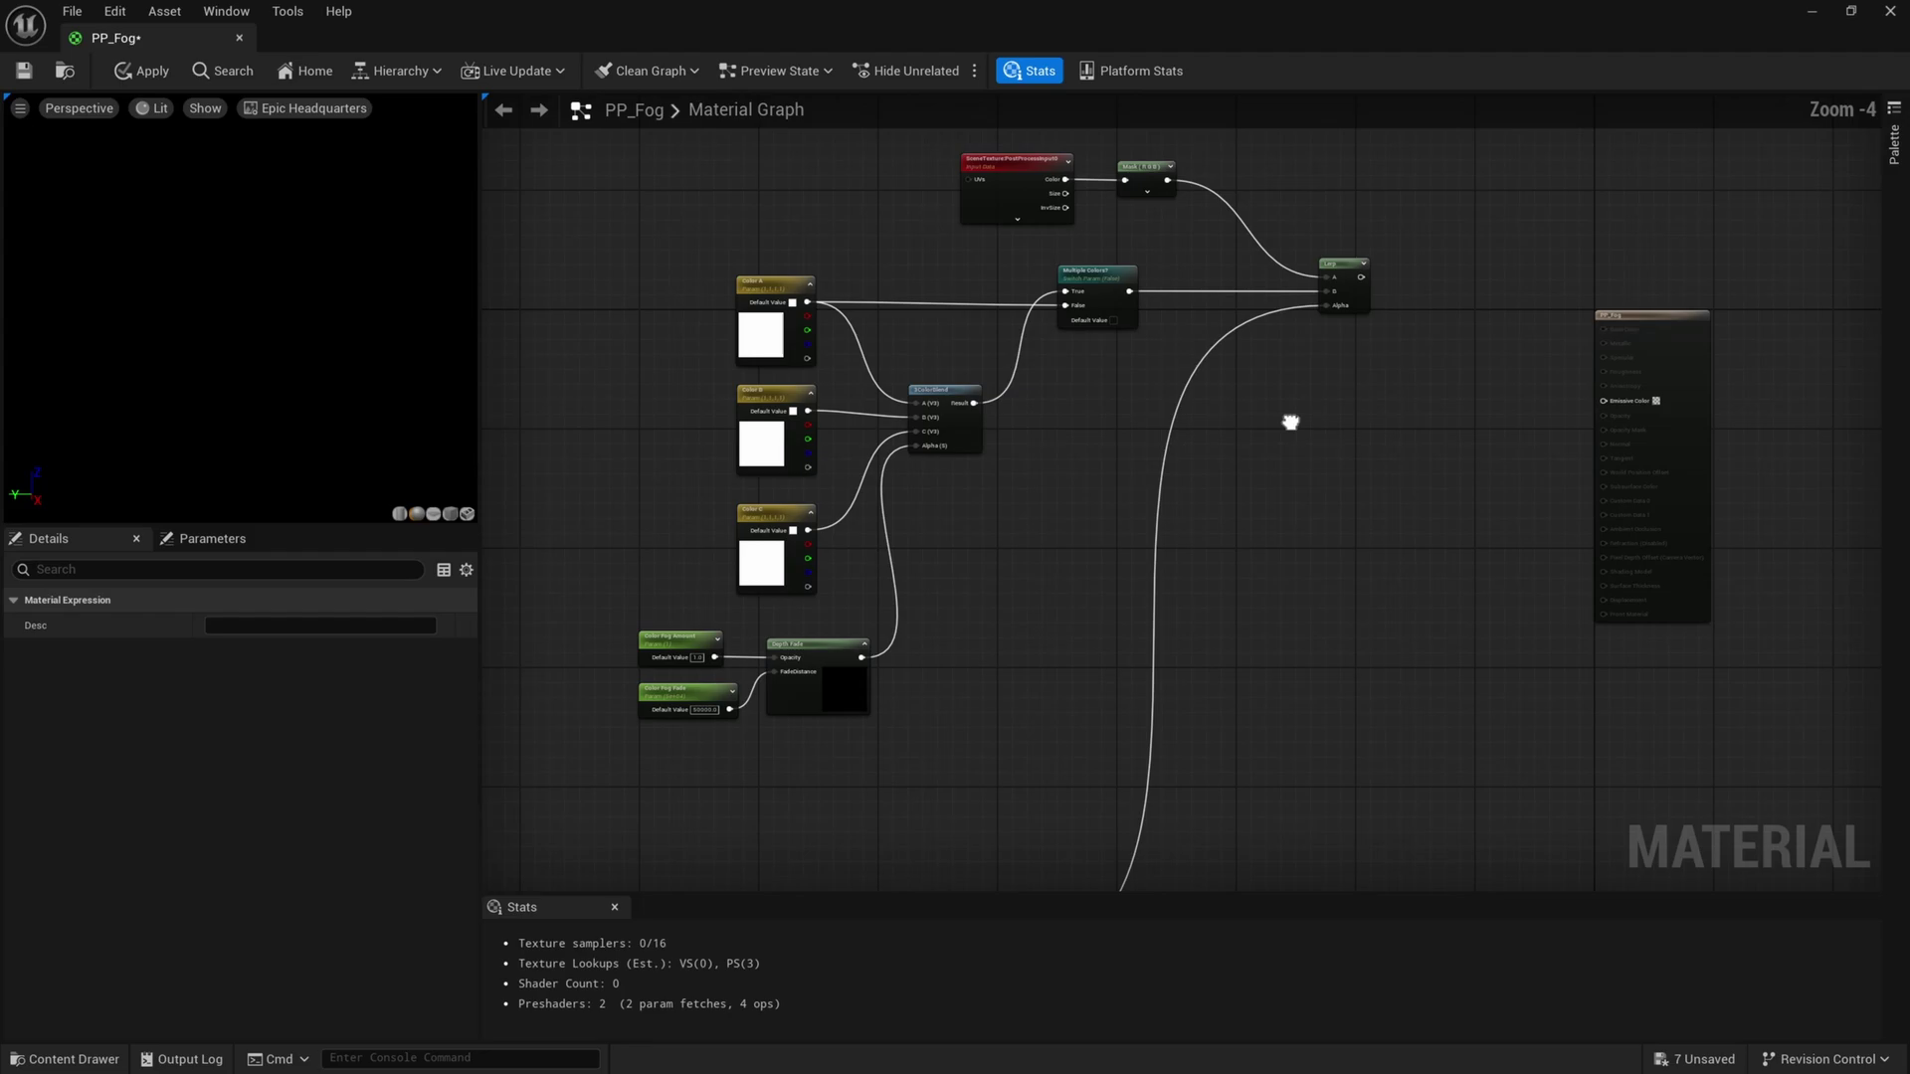
Arrange the depth fade and height nodes and wrap them, together with Height Fog?, in a comment named Opacity
{"action": "left_click_drag", "start_coordinate": [1193, 490], "coordinate": [840, 711]}
{"action": "left_click_drag", "start_coordinate": [857, 638], "coordinate": [976, 556]}
{"action": "scroll", "coordinate": [1104, 520], "scroll_direction": "up", "scroll_amount": 2}
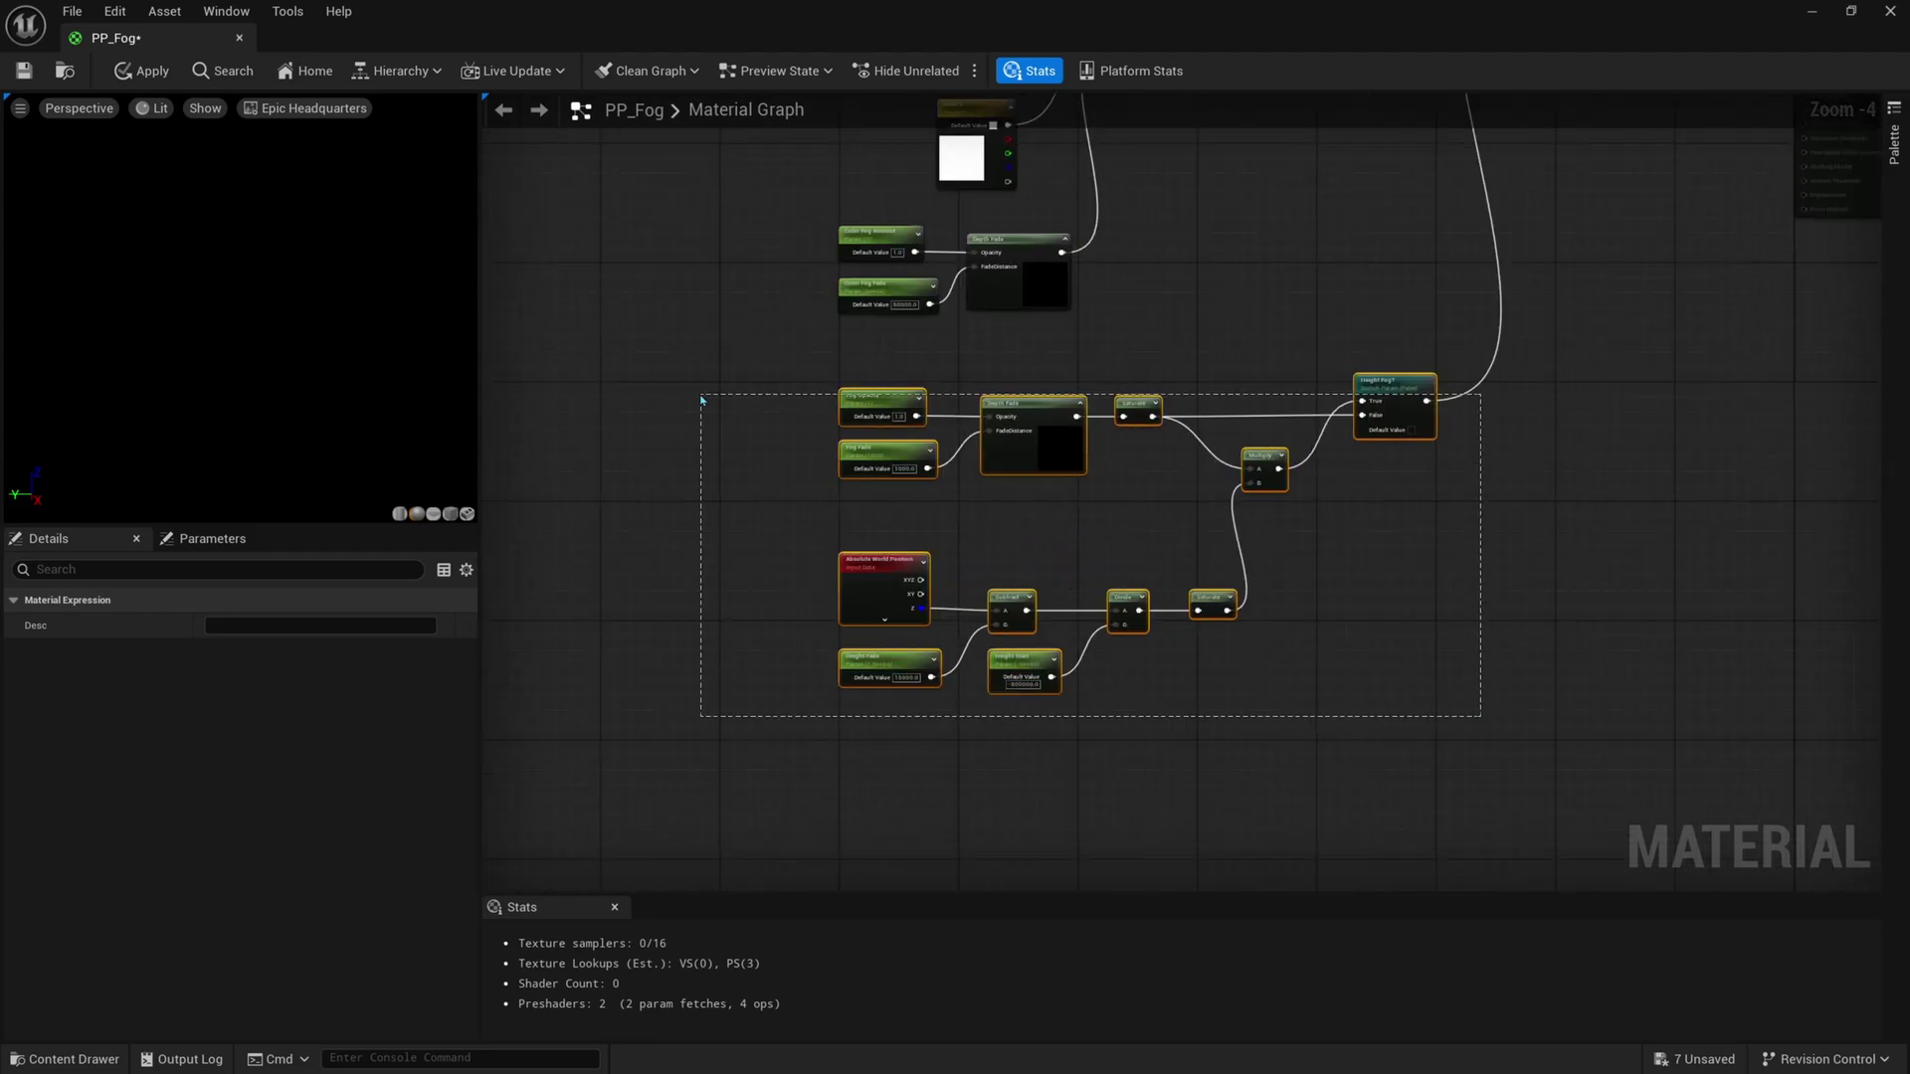
{"action": "left_click_drag", "start_coordinate": [1523, 339], "coordinate": [690, 799]}
{"action": "left_click_drag", "start_coordinate": [1439, 368], "coordinate": [659, 734]}
{"action": "key", "text": "c"}
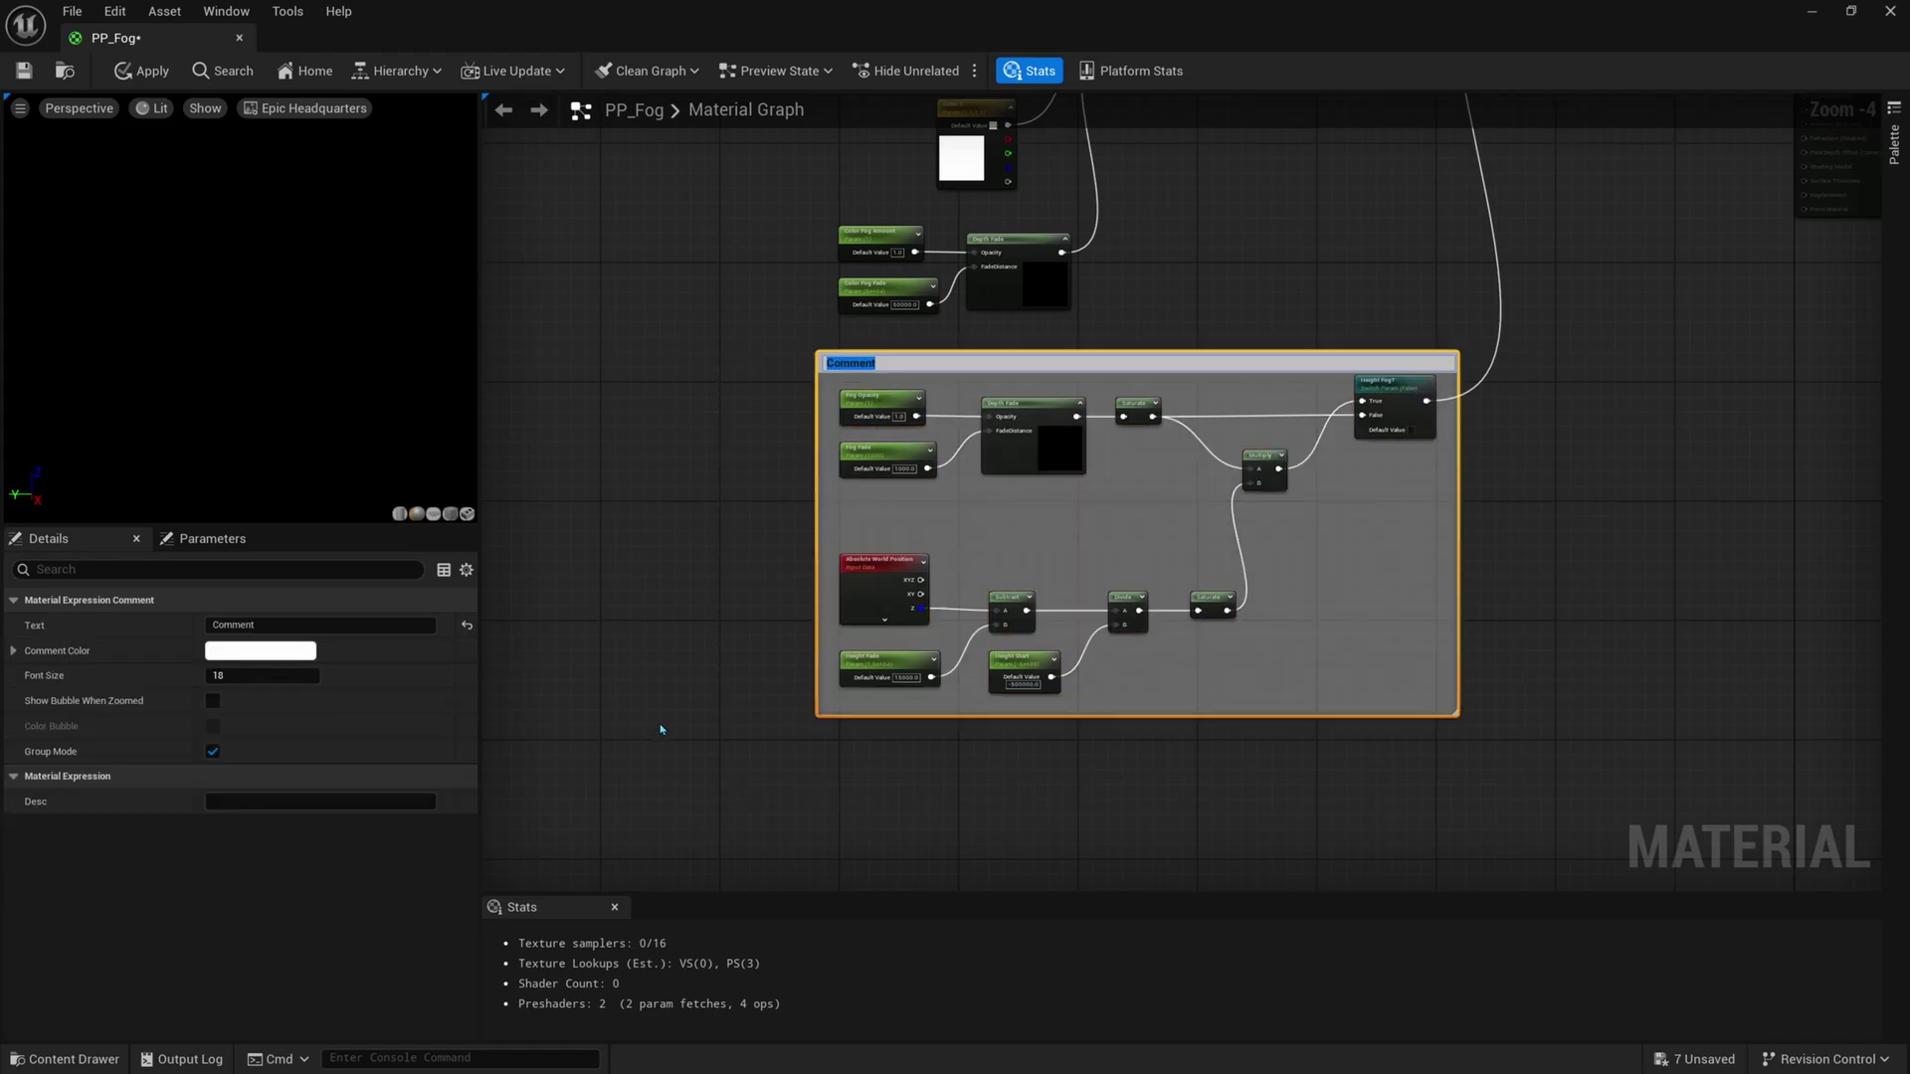
{"action": "key", "text": "Return"}
Move the color Depth Fade and its two parameters, and wrap all the color nodes in a comment named Color
{"action": "right_click_drag", "start_coordinate": [1037, 454], "coordinate": [881, 835]}
{"action": "left_click_drag", "start_coordinate": [857, 710], "coordinate": [733, 628]}
{"action": "left_click_drag", "start_coordinate": [881, 675], "coordinate": [971, 668]}
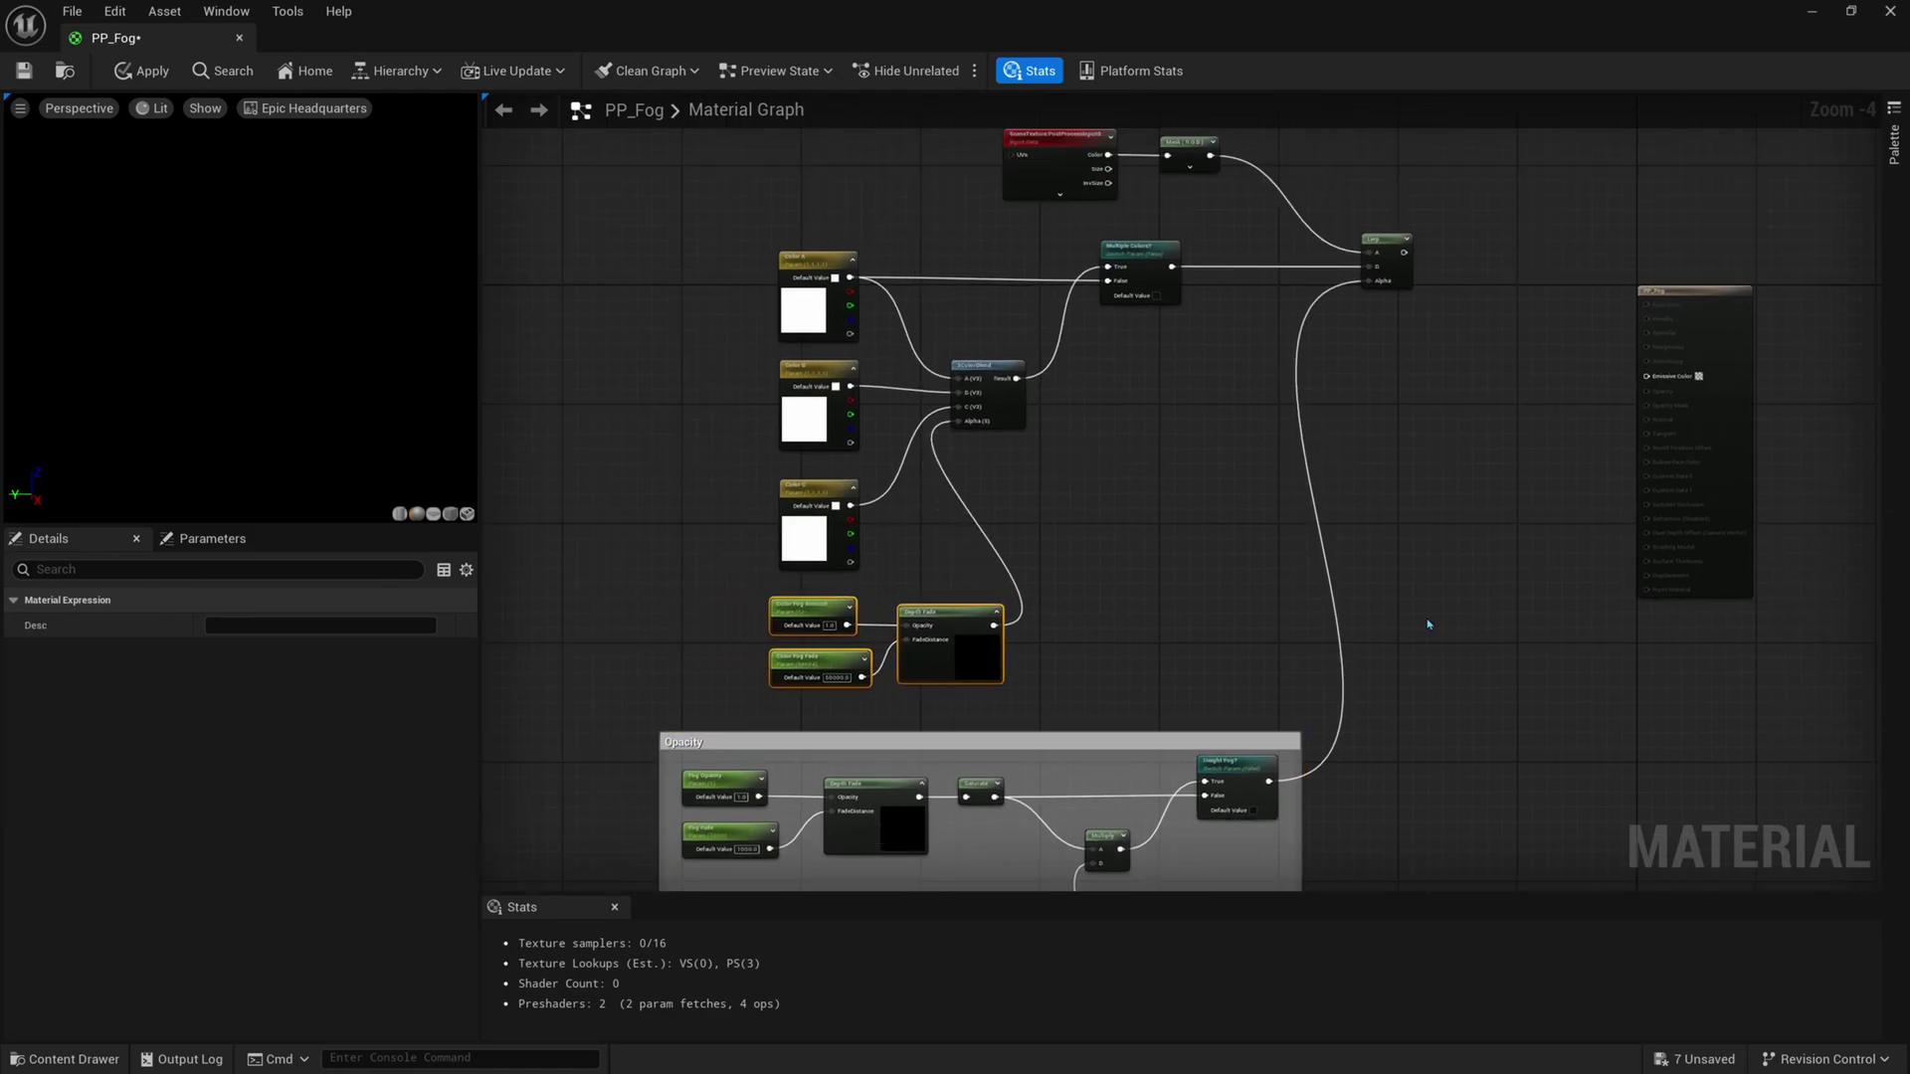
{"action": "left_click_drag", "start_coordinate": [1447, 681], "coordinate": [697, 124]}
{"action": "type", "text": "c"}
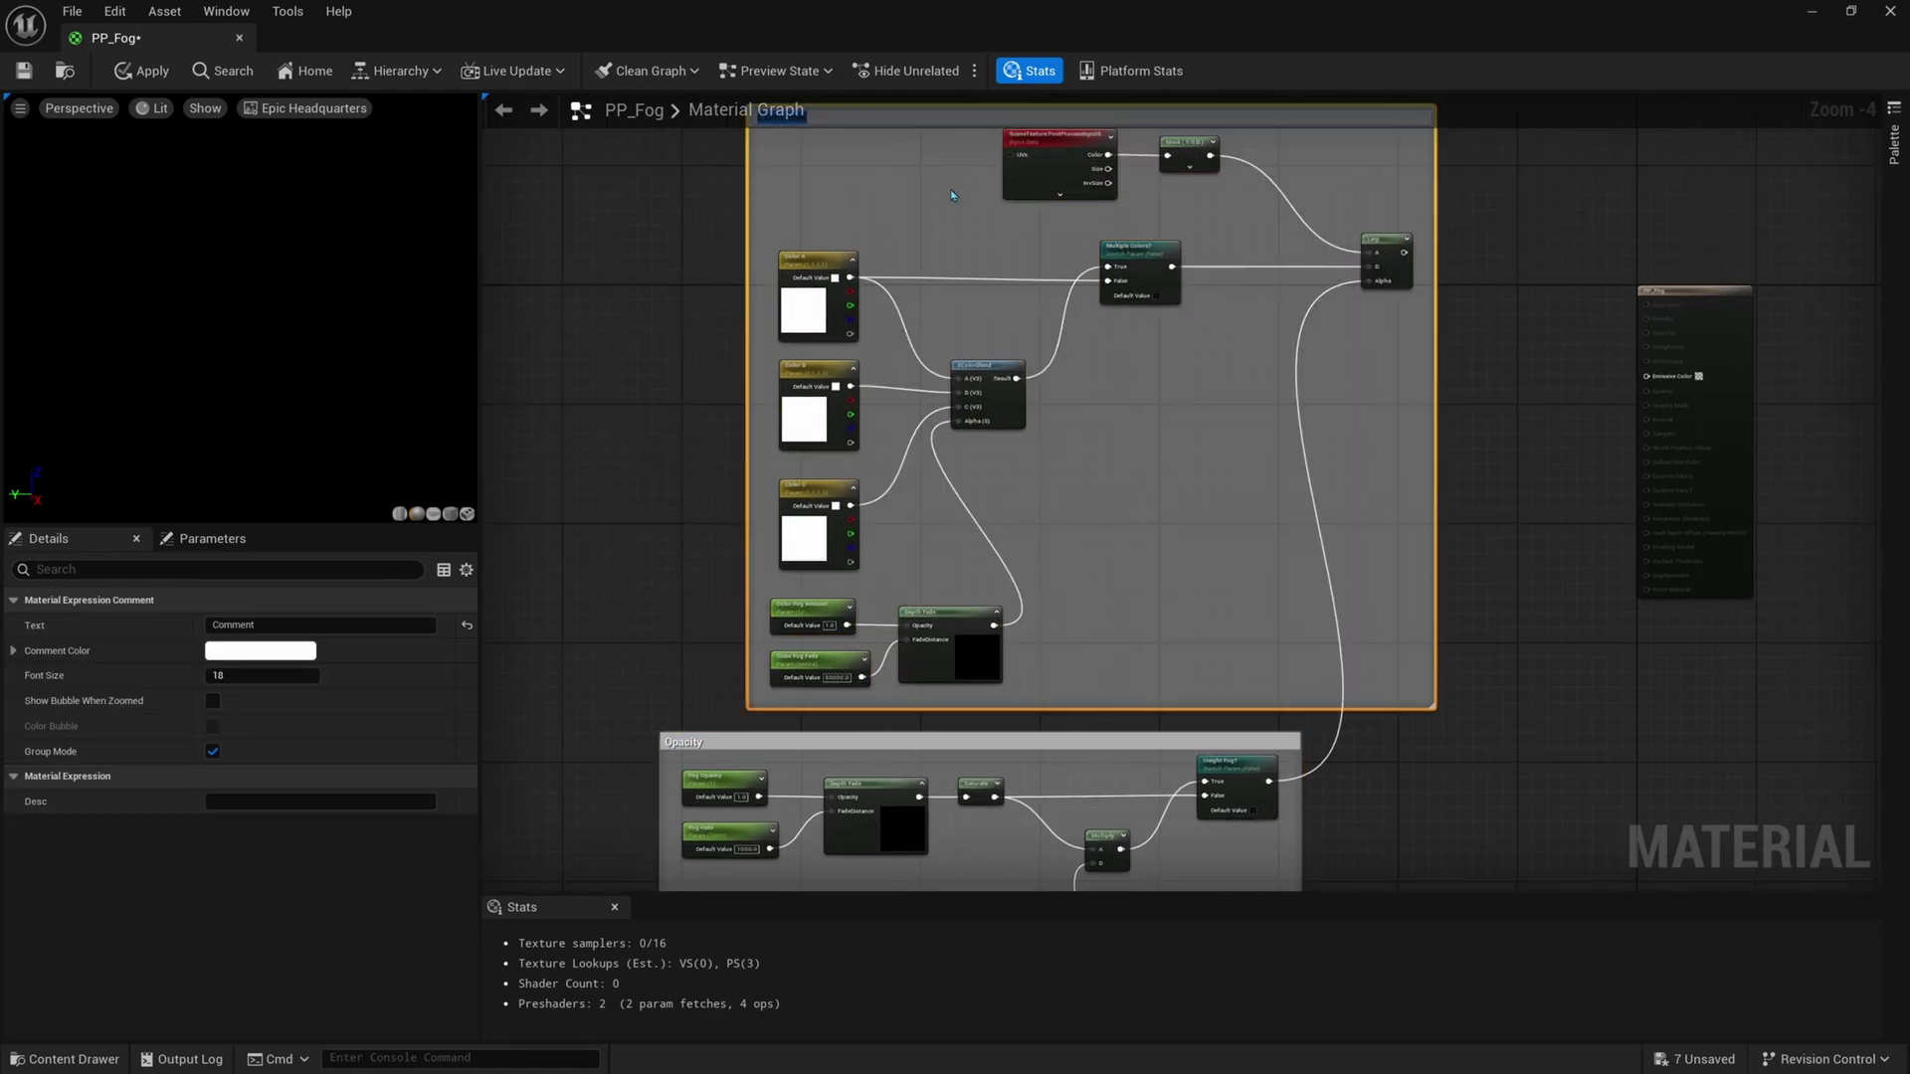
{"action": "type", "text": "Color"}
{"action": "key", "text": "Return"}
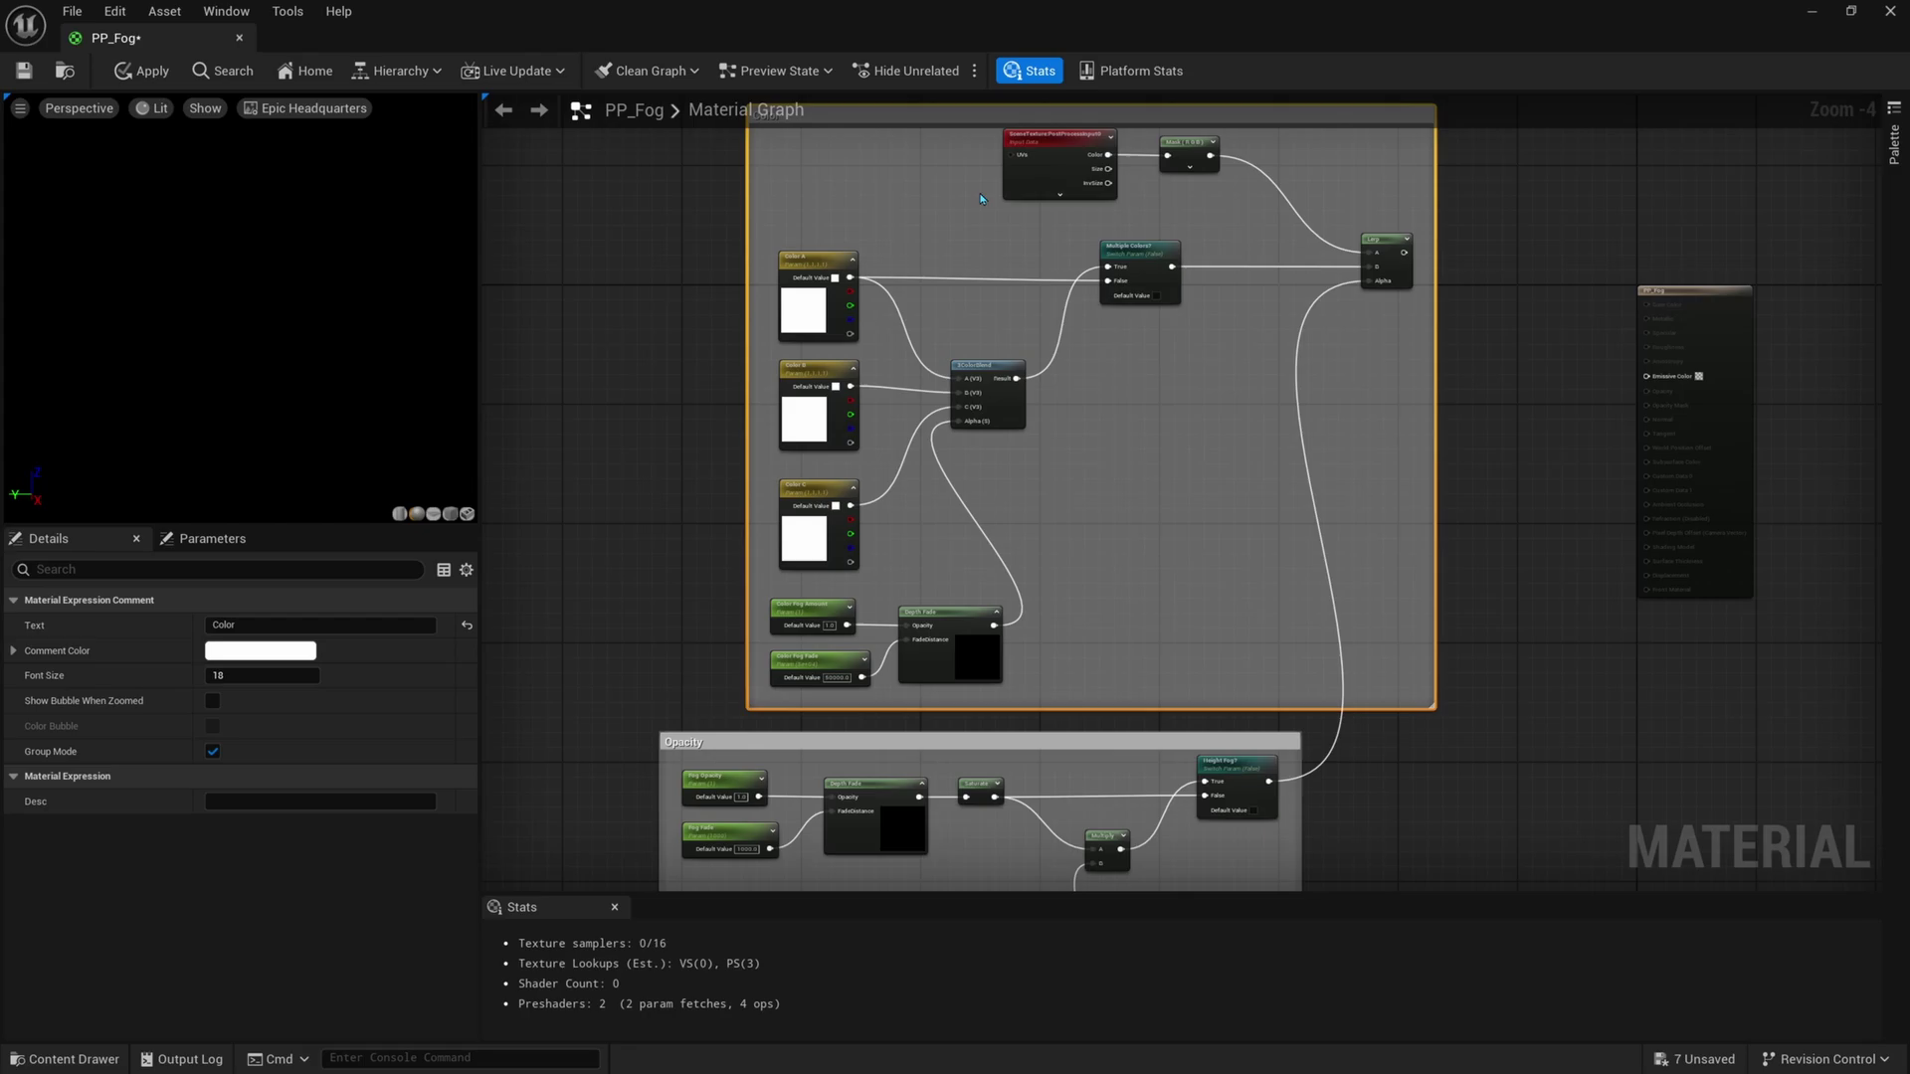
Connect the Lerp output to Emissive Color on the PP_Fog node and align that node with the Lerp
{"action": "right_click_drag", "start_coordinate": [1350, 379], "coordinate": [1122, 355]}
{"action": "scroll", "coordinate": [1124, 355], "scroll_direction": "down", "scroll_amount": 1}
{"action": "left_click_drag", "start_coordinate": [1082, 628], "coordinate": [1187, 628]}
{"action": "left_click_drag", "start_coordinate": [1164, 261], "coordinate": [1344, 354]}
{"action": "scroll", "coordinate": [1226, 360], "scroll_direction": "up", "scroll_amount": 3}
{"action": "right_click_drag", "start_coordinate": [1226, 360], "coordinate": [1173, 441]}
{"action": "left_click_drag", "start_coordinate": [1421, 472], "coordinate": [1361, 307]}
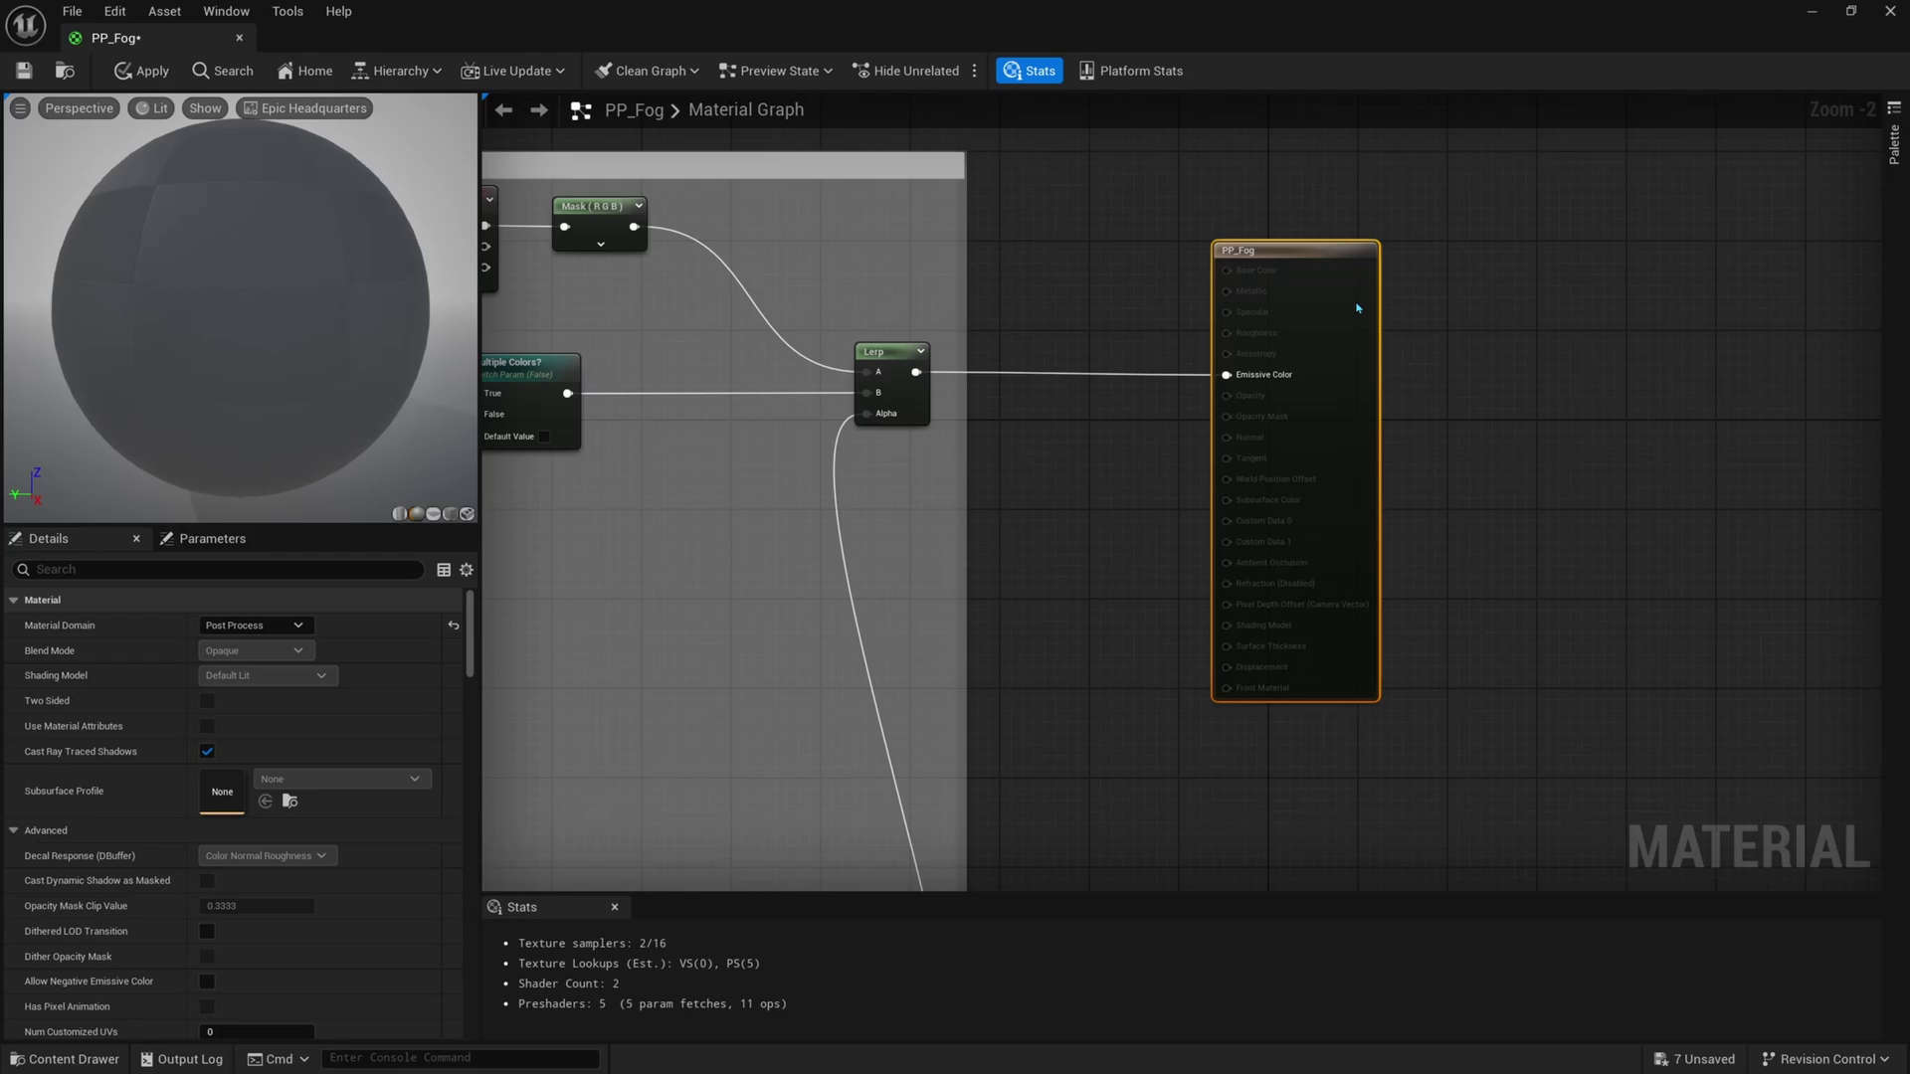
Assign the Height Fog? switch to an existing parameter group and save the material
{"action": "right_click_drag", "start_coordinate": [1037, 354], "coordinate": [1249, 315]}
{"action": "scroll", "coordinate": [1250, 315], "scroll_direction": "down", "scroll_amount": 1}
{"action": "right_click_drag", "start_coordinate": [1067, 447], "coordinate": [1213, 383]}
{"action": "scroll", "coordinate": [1245, 372], "scroll_direction": "down", "scroll_amount": 2}
{"action": "right_click_drag", "start_coordinate": [1147, 448], "coordinate": [1111, 324]}
{"action": "scroll", "coordinate": [1177, 554], "scroll_direction": "up", "scroll_amount": 2}
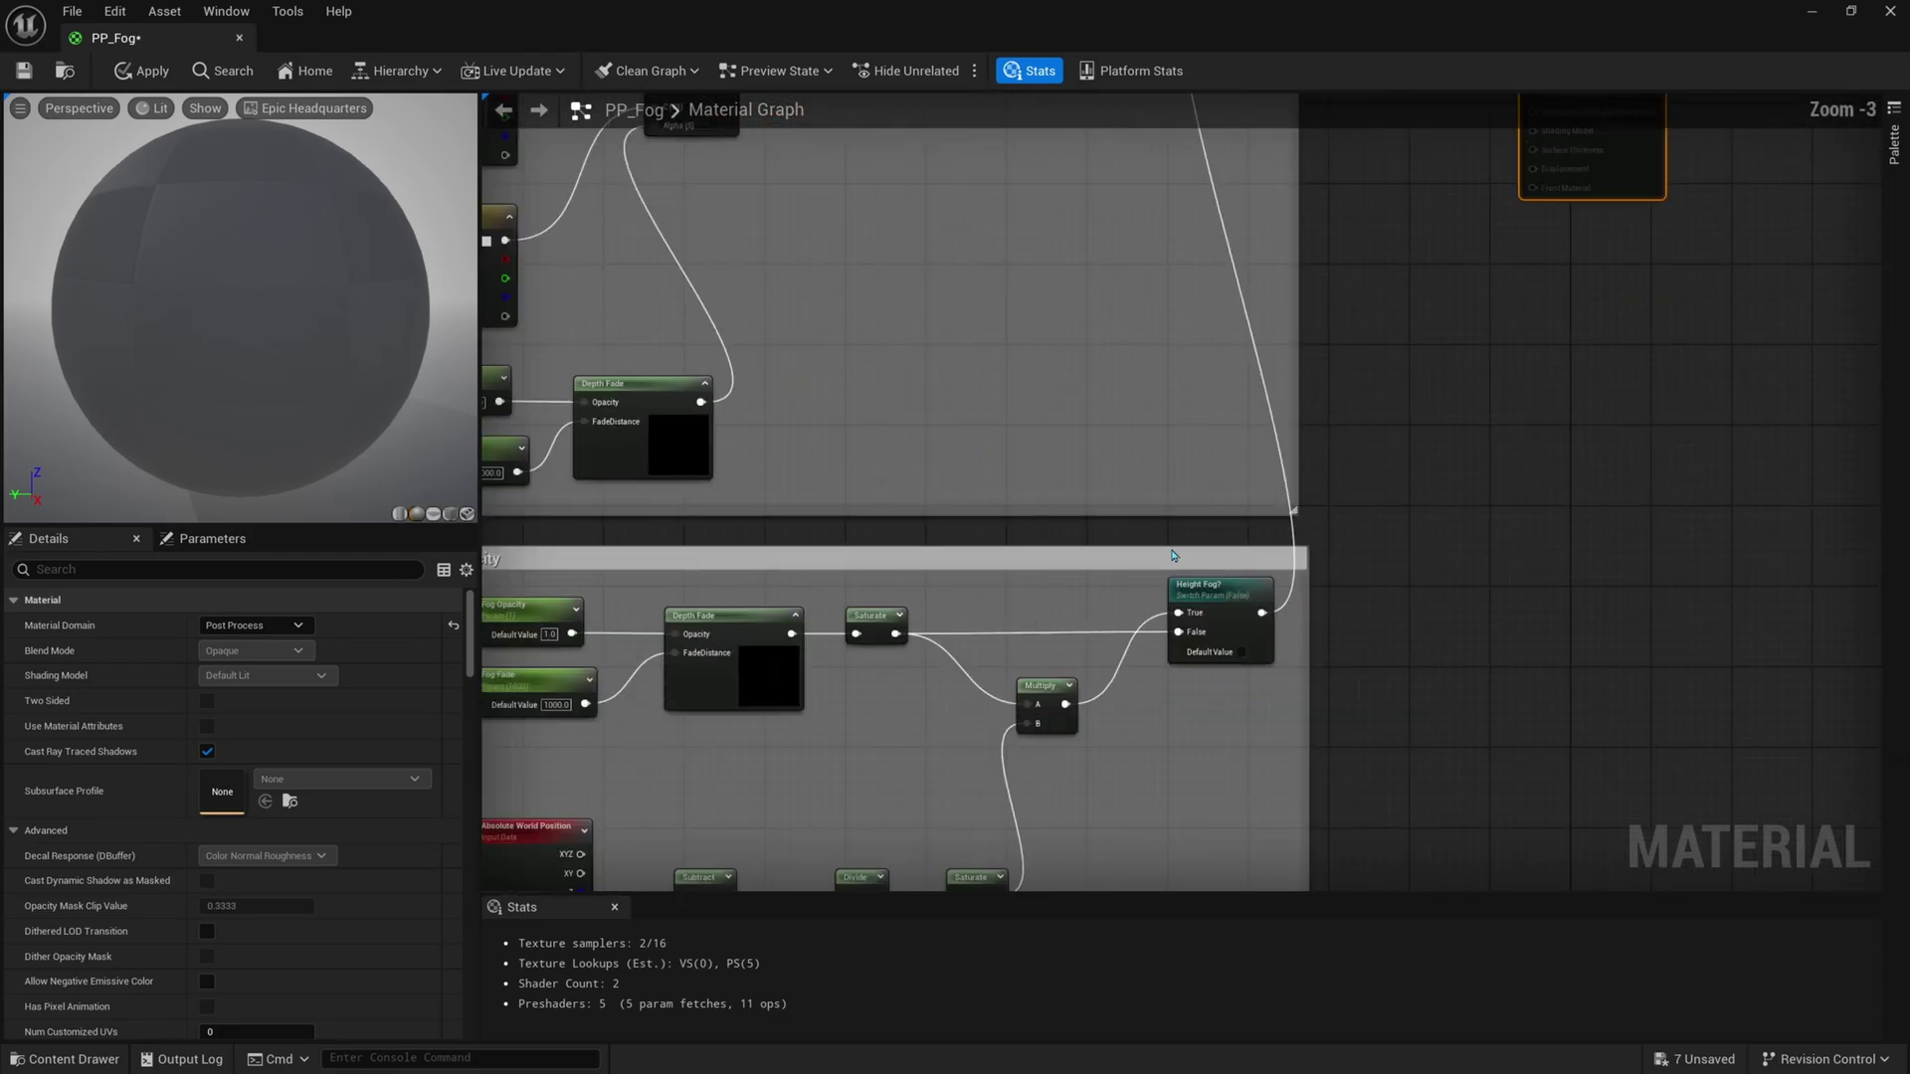
{"action": "right_click_drag", "start_coordinate": [1177, 554], "coordinate": [1143, 417]}
{"action": "left_click", "coordinate": [1187, 485]}
{"action": "right_click_drag", "start_coordinate": [1209, 623], "coordinate": [1237, 639]}
{"action": "left_click_drag", "start_coordinate": [1237, 640], "coordinate": [1205, 490]}
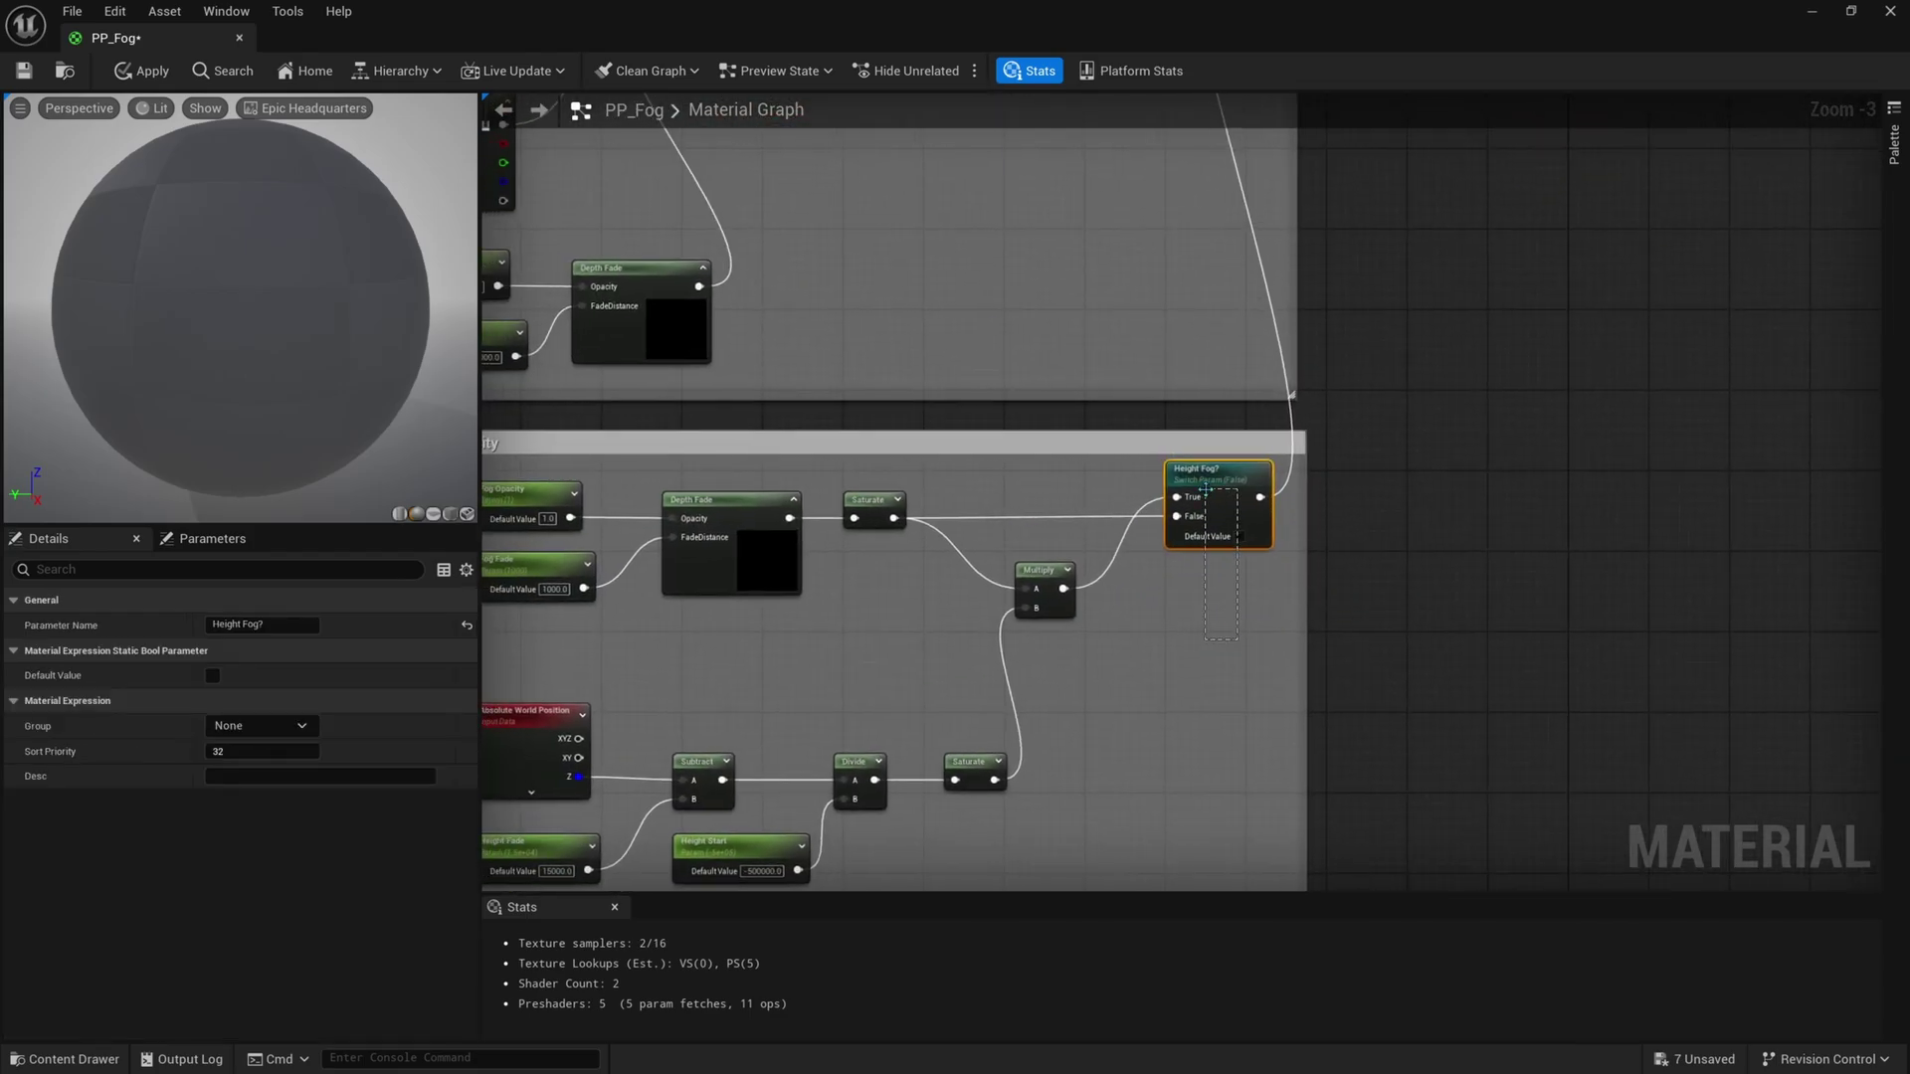
{"action": "left_click", "coordinate": [304, 726]}
{"action": "left_click", "coordinate": [278, 775]}
{"action": "right_click_drag", "start_coordinate": [732, 754], "coordinate": [871, 597]}
{"action": "scroll", "coordinate": [895, 616], "scroll_direction": "up", "scroll_amount": 3}
{"action": "left_click", "coordinate": [998, 722]}
{"action": "key", "text": "ctrl+s"}
Disconnect Height Fade from Subtract and Height Start from Divide, and swap the positions of the two parameters
{"action": "right_click_drag", "start_coordinate": [997, 723], "coordinate": [1296, 652]}
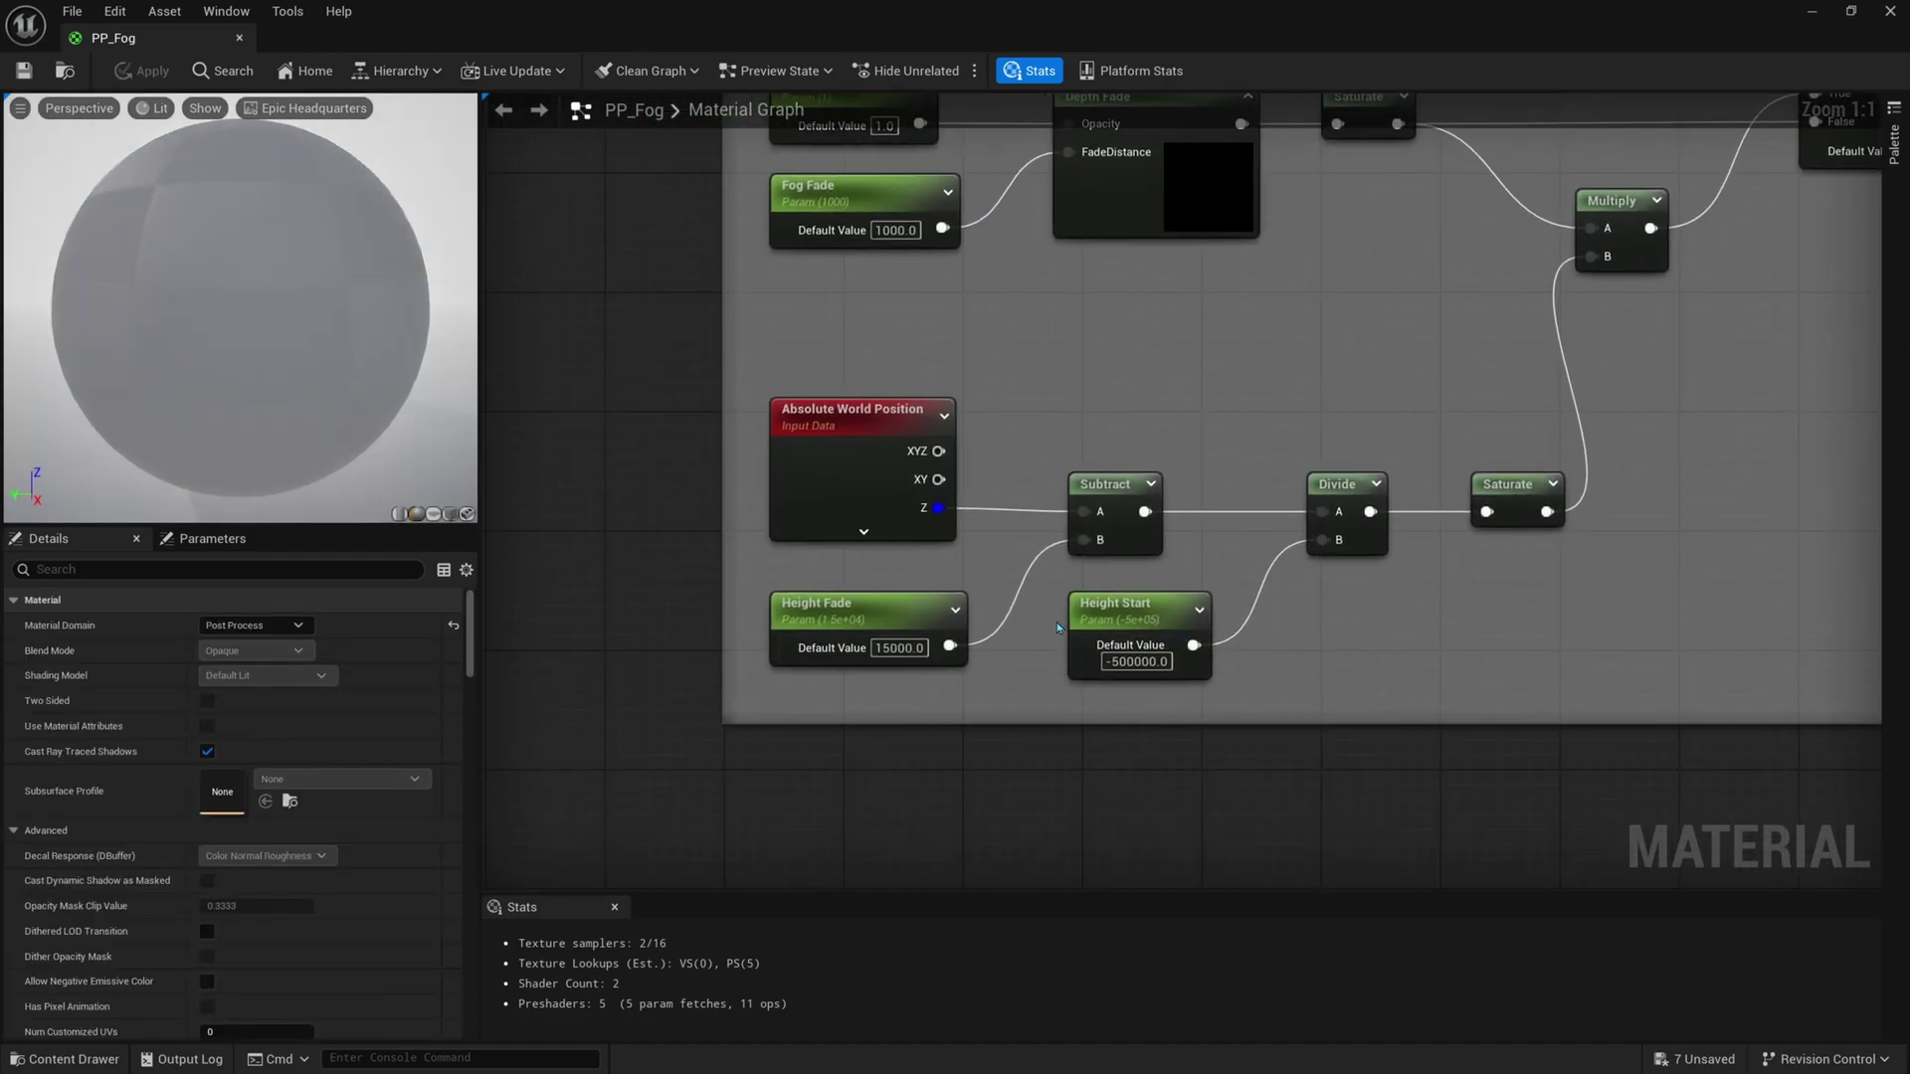
{"action": "right_click_drag", "start_coordinate": [1056, 625], "coordinate": [979, 674]}
{"action": "left_click", "coordinate": [842, 661]}
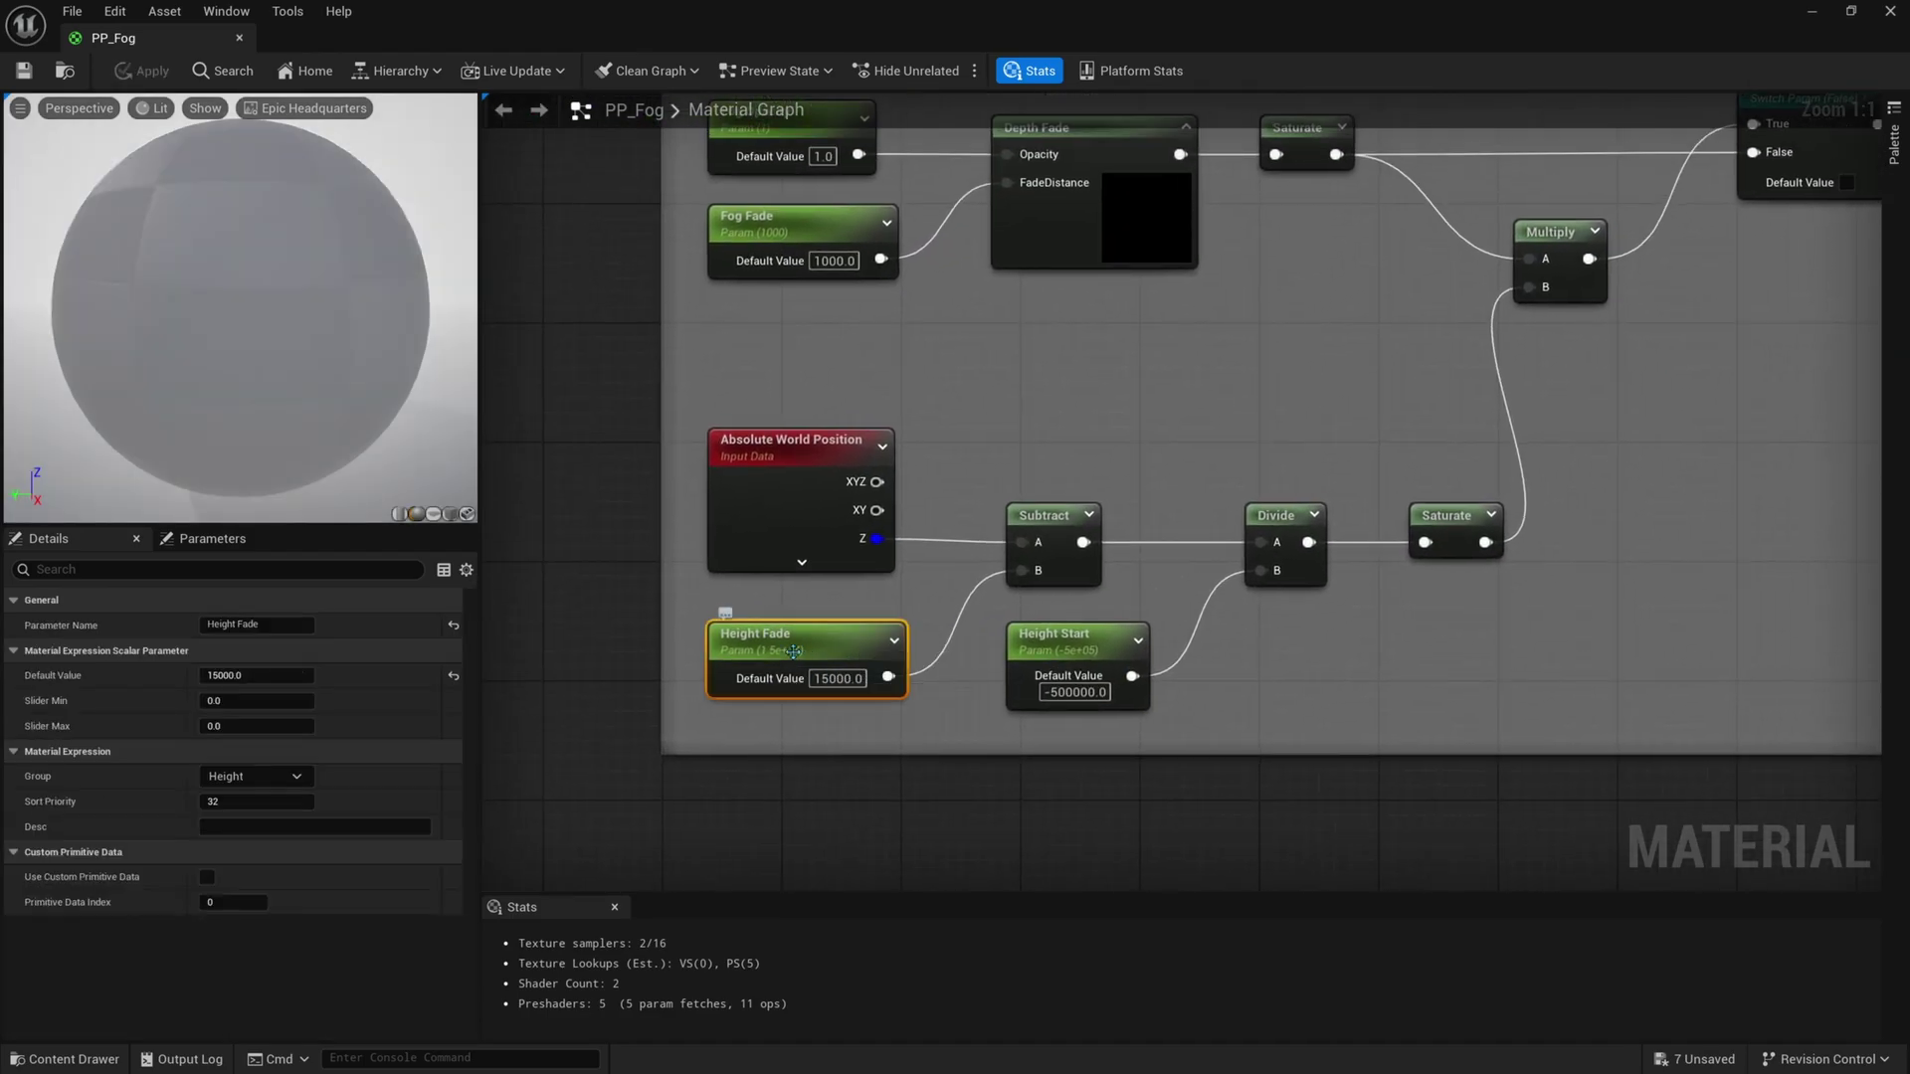
{"action": "left_click", "coordinate": [1040, 652]}
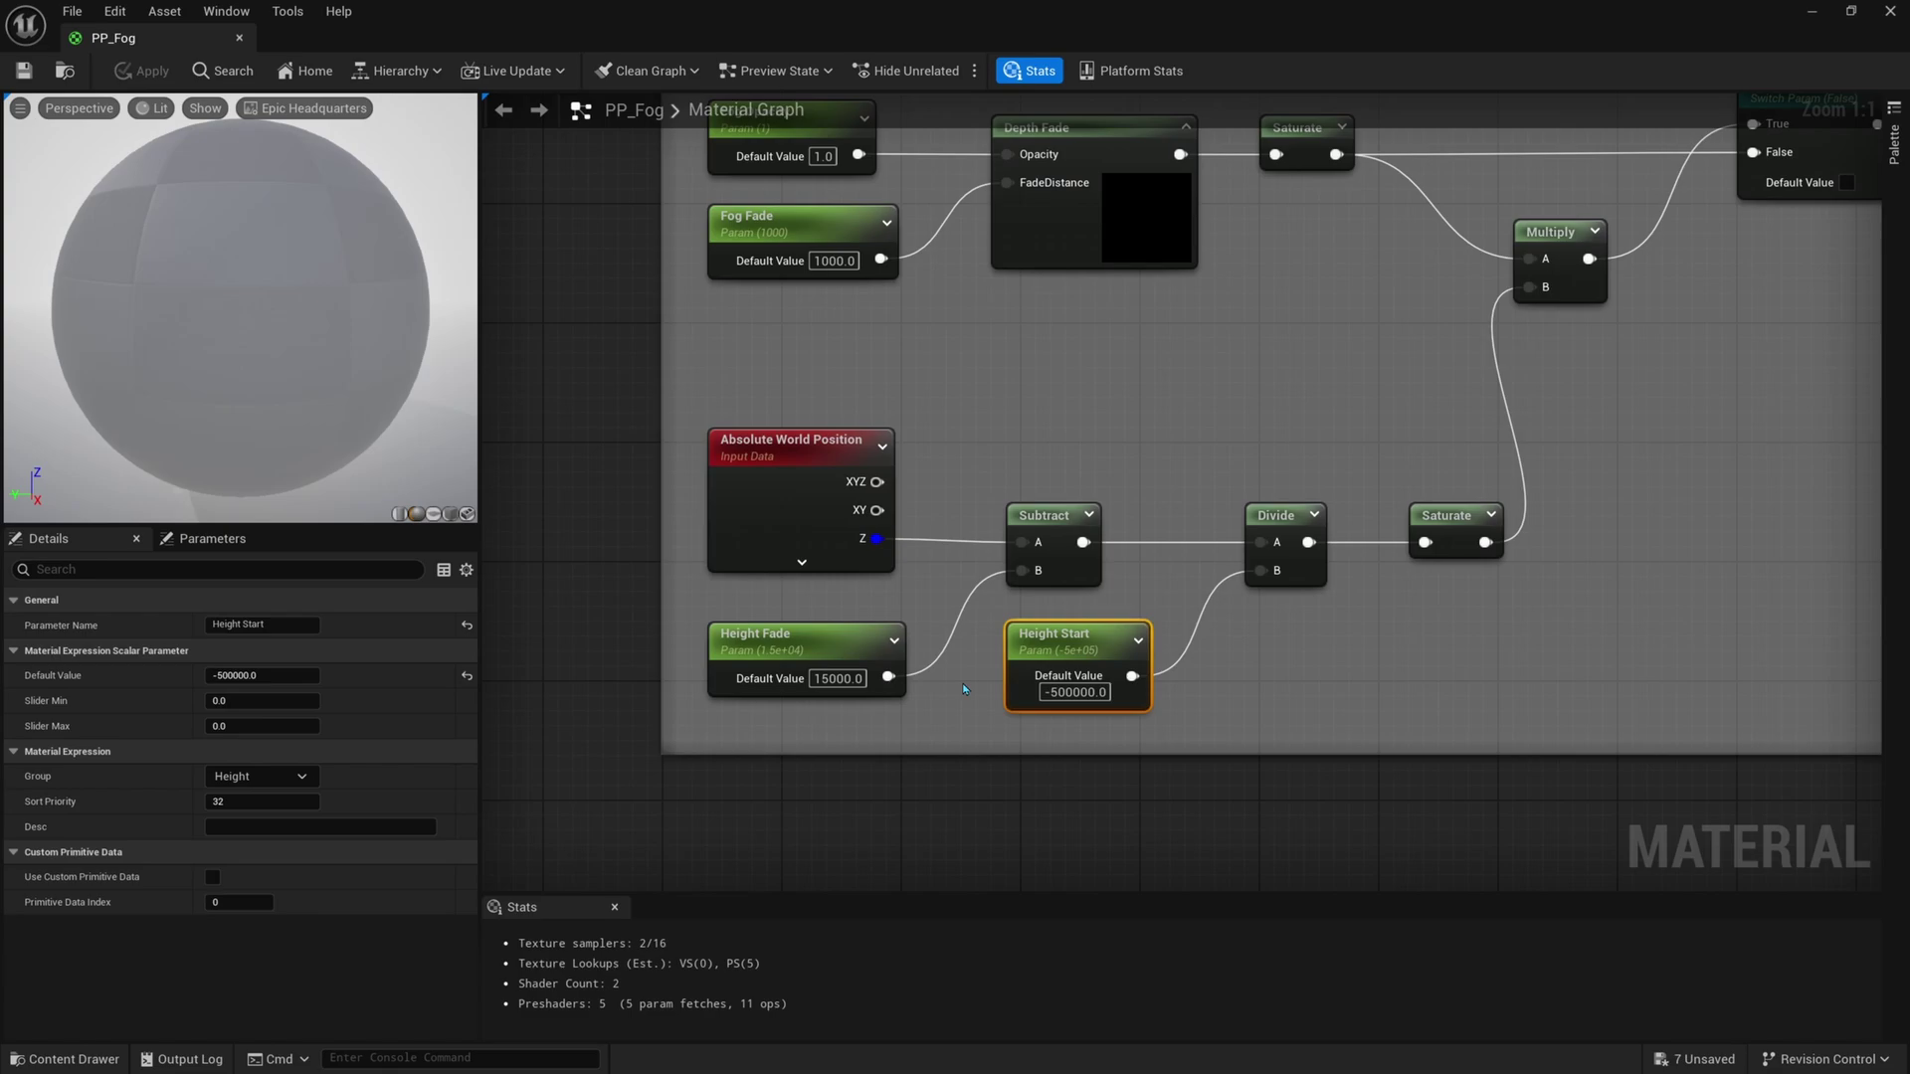
{"action": "left_click", "coordinate": [888, 678], "text": "alt"}
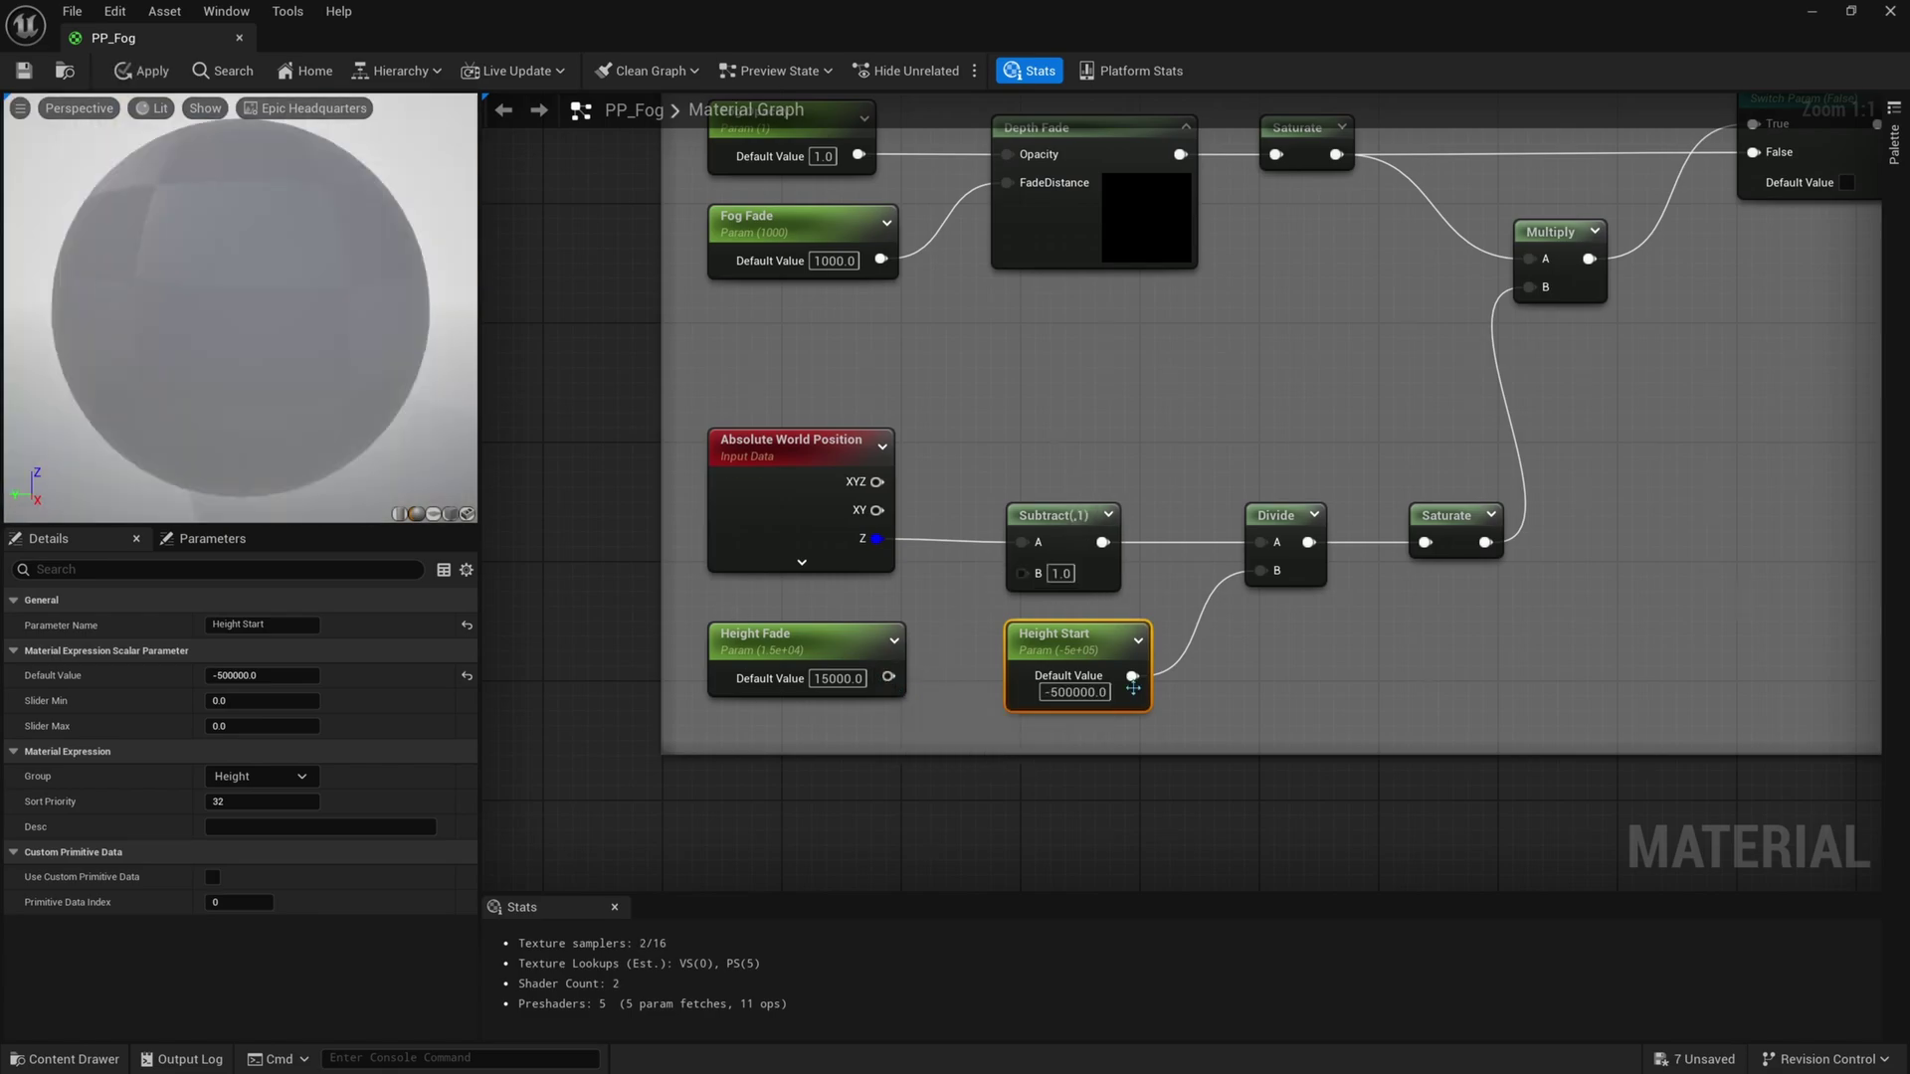
{"action": "left_click", "coordinate": [1131, 677], "text": "alt"}
{"action": "left_click_drag", "start_coordinate": [875, 678], "coordinate": [1263, 753]}
{"action": "left_click_drag", "start_coordinate": [1056, 679], "coordinate": [833, 694]}
{"action": "left_click_drag", "start_coordinate": [1158, 724], "coordinate": [1084, 679]}
Set the default value of Height Start to 15000 and of Height Fade to -500000
{"action": "left_click", "coordinate": [893, 707]}
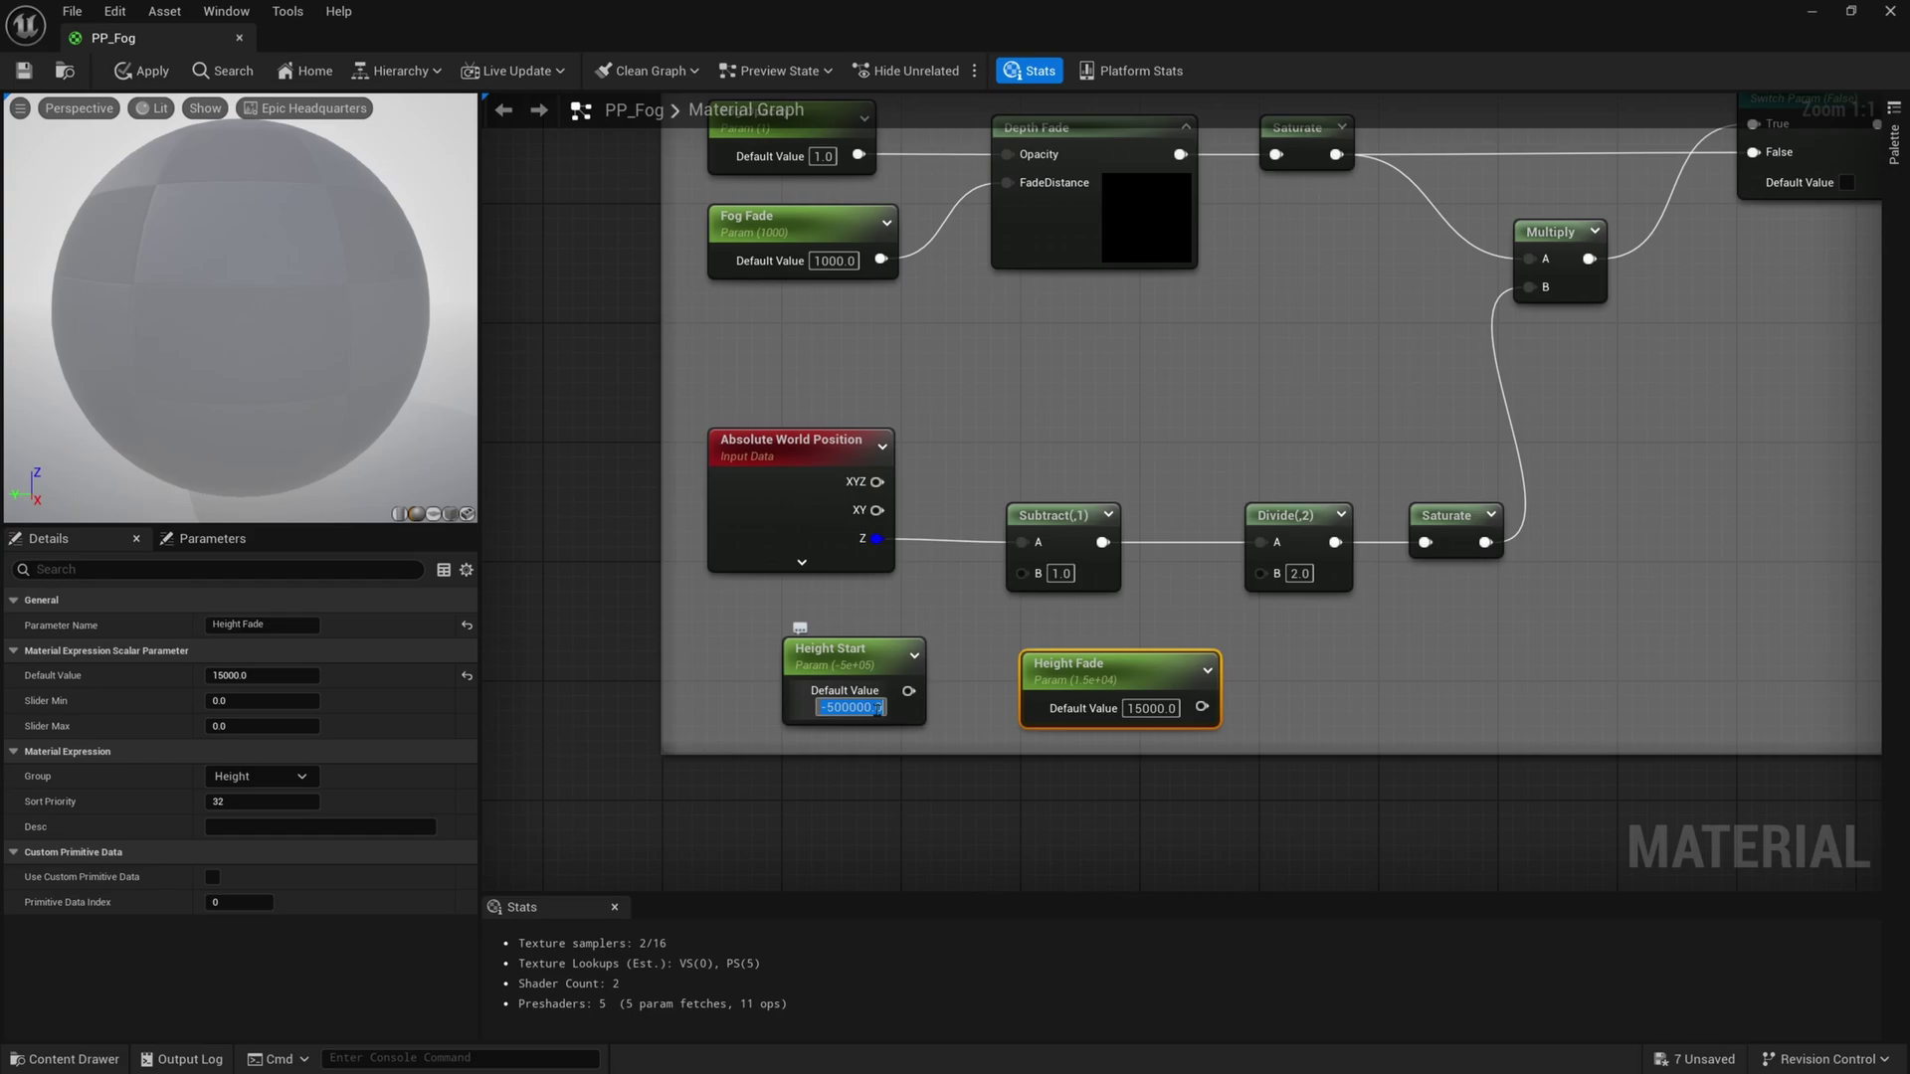
{"action": "type", "text": "15000"}
{"action": "key", "text": "Return"}
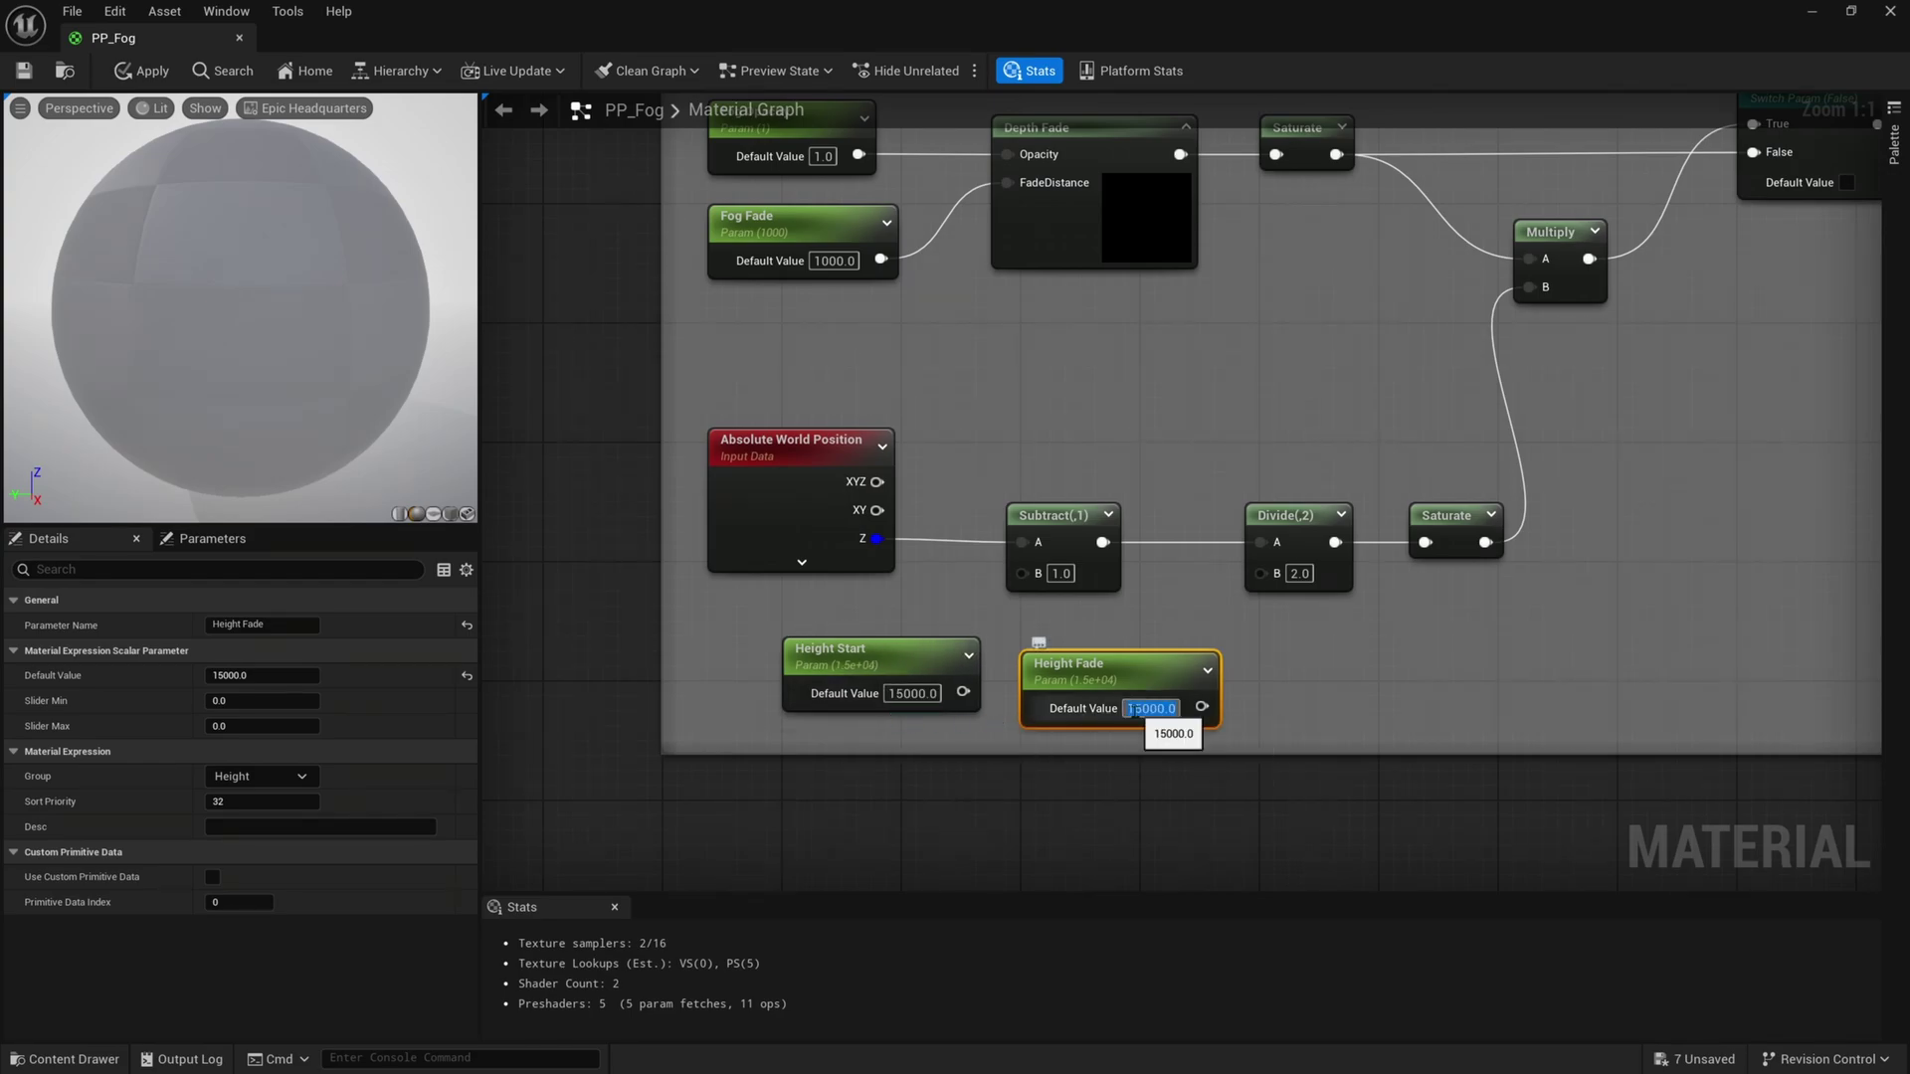
{"action": "type", "text": "-50000"}
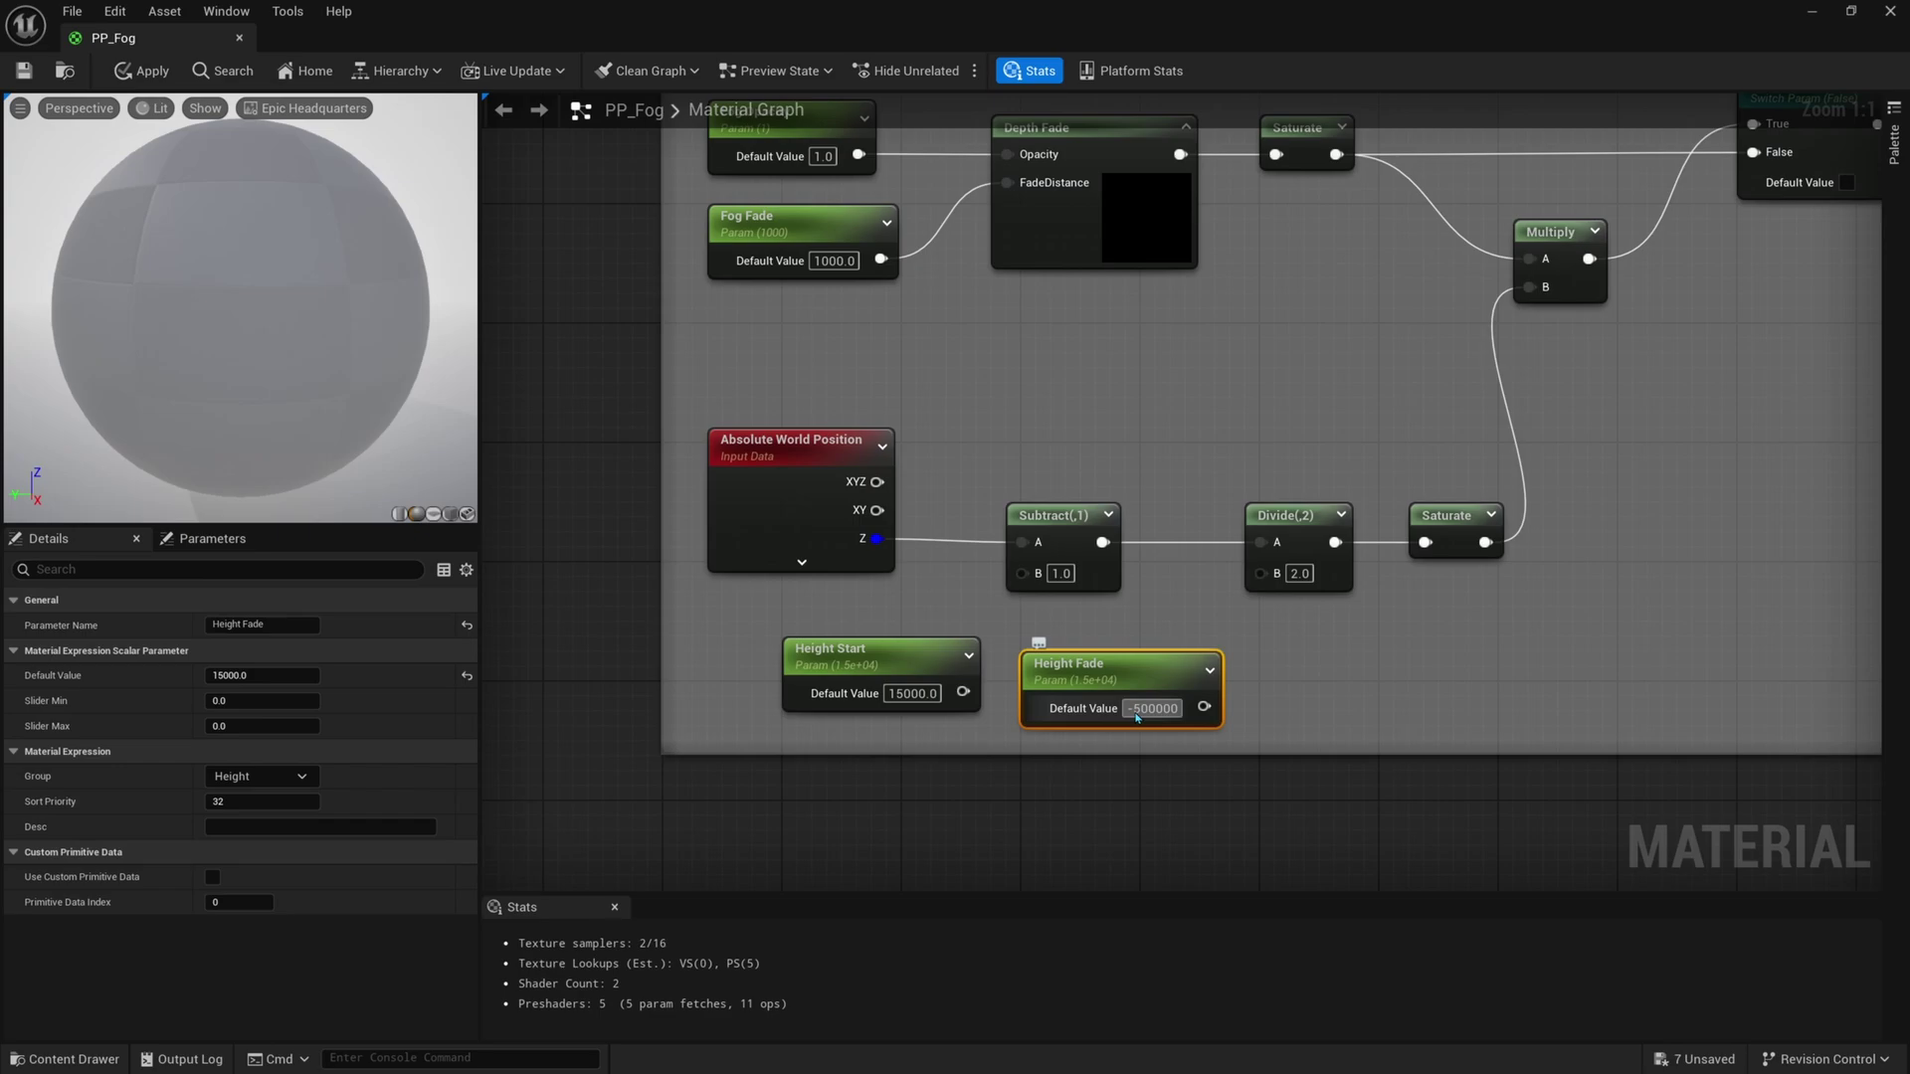
{"action": "key", "text": "Return"}
Connect Height Start to Subtract's B input and Height Fade to Divide's B input, and save the material
{"action": "left_click_drag", "start_coordinate": [1147, 706], "coordinate": [1265, 577]}
{"action": "left_click_drag", "start_coordinate": [1022, 575], "coordinate": [962, 691]}
{"action": "left_click_drag", "start_coordinate": [895, 660], "coordinate": [805, 660]}
{"action": "left_click", "coordinate": [1054, 668]}
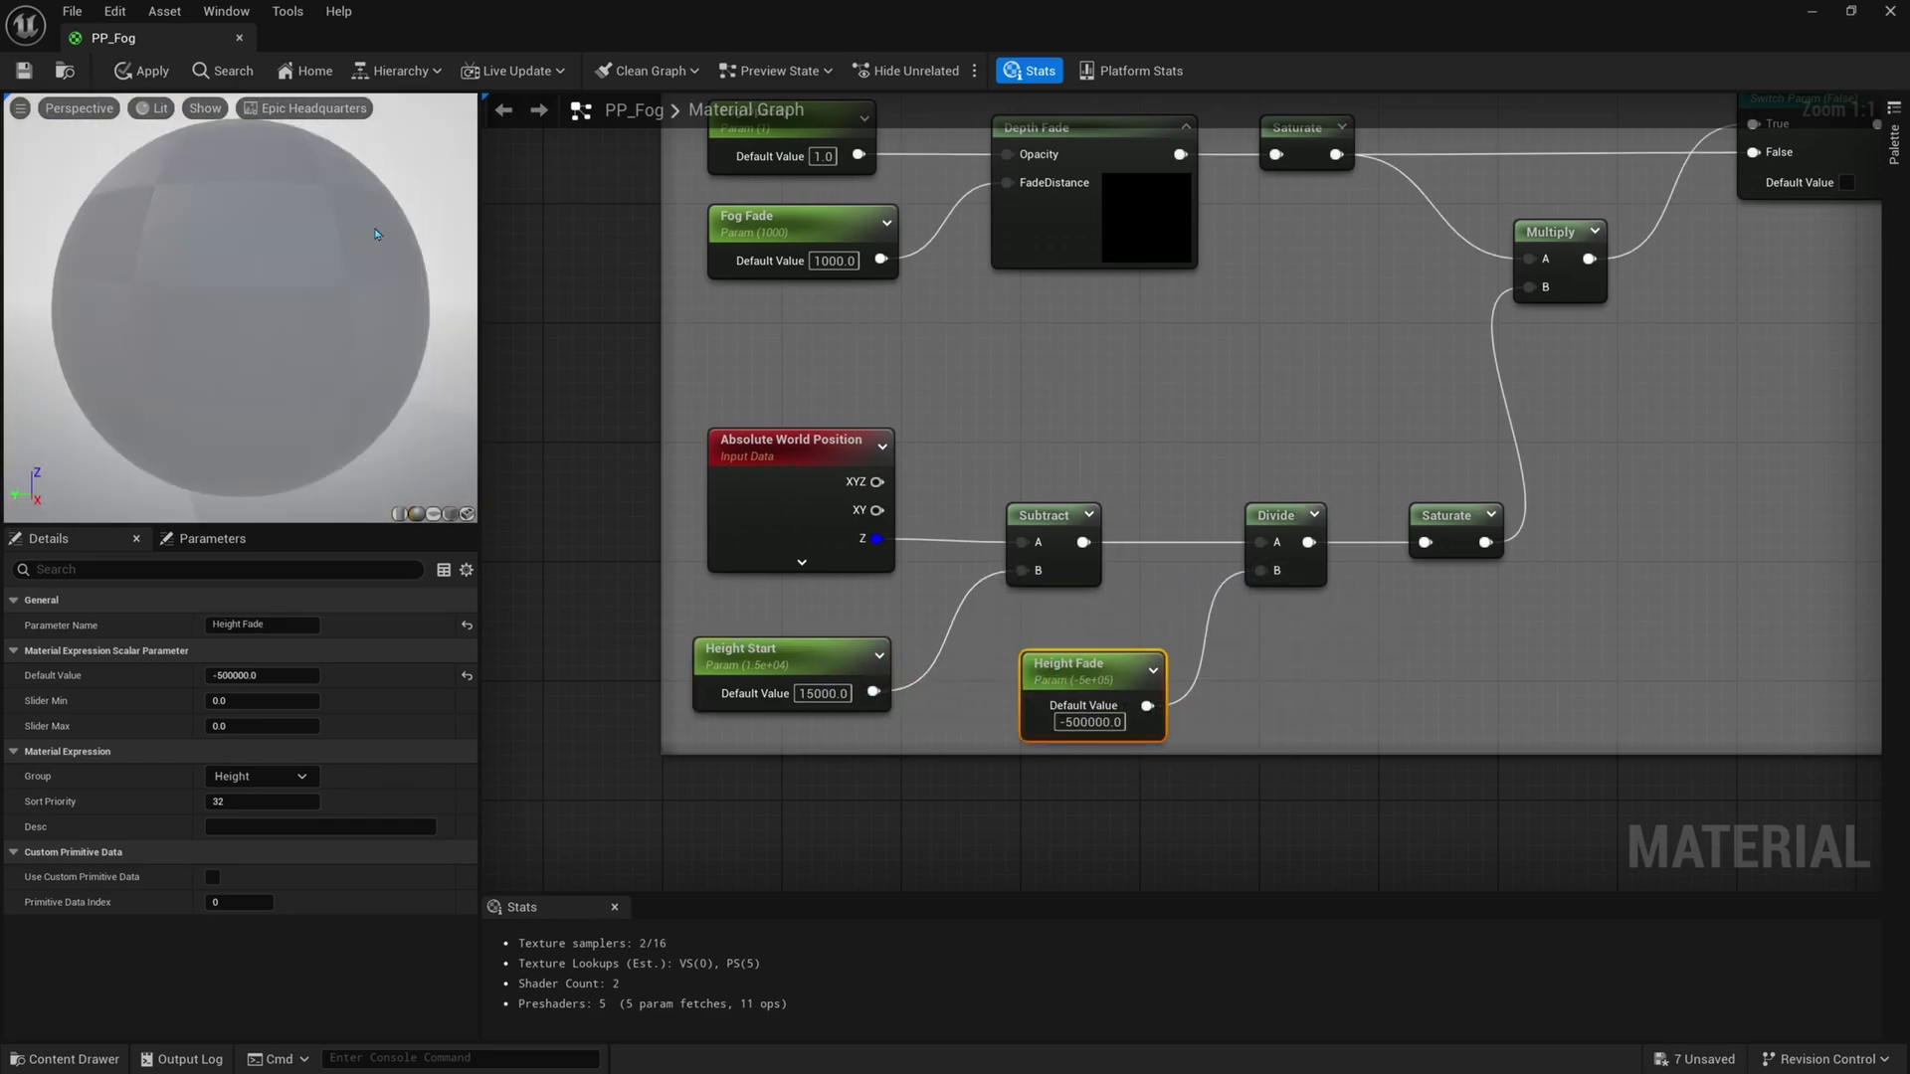
{"action": "left_click", "coordinate": [24, 71]}
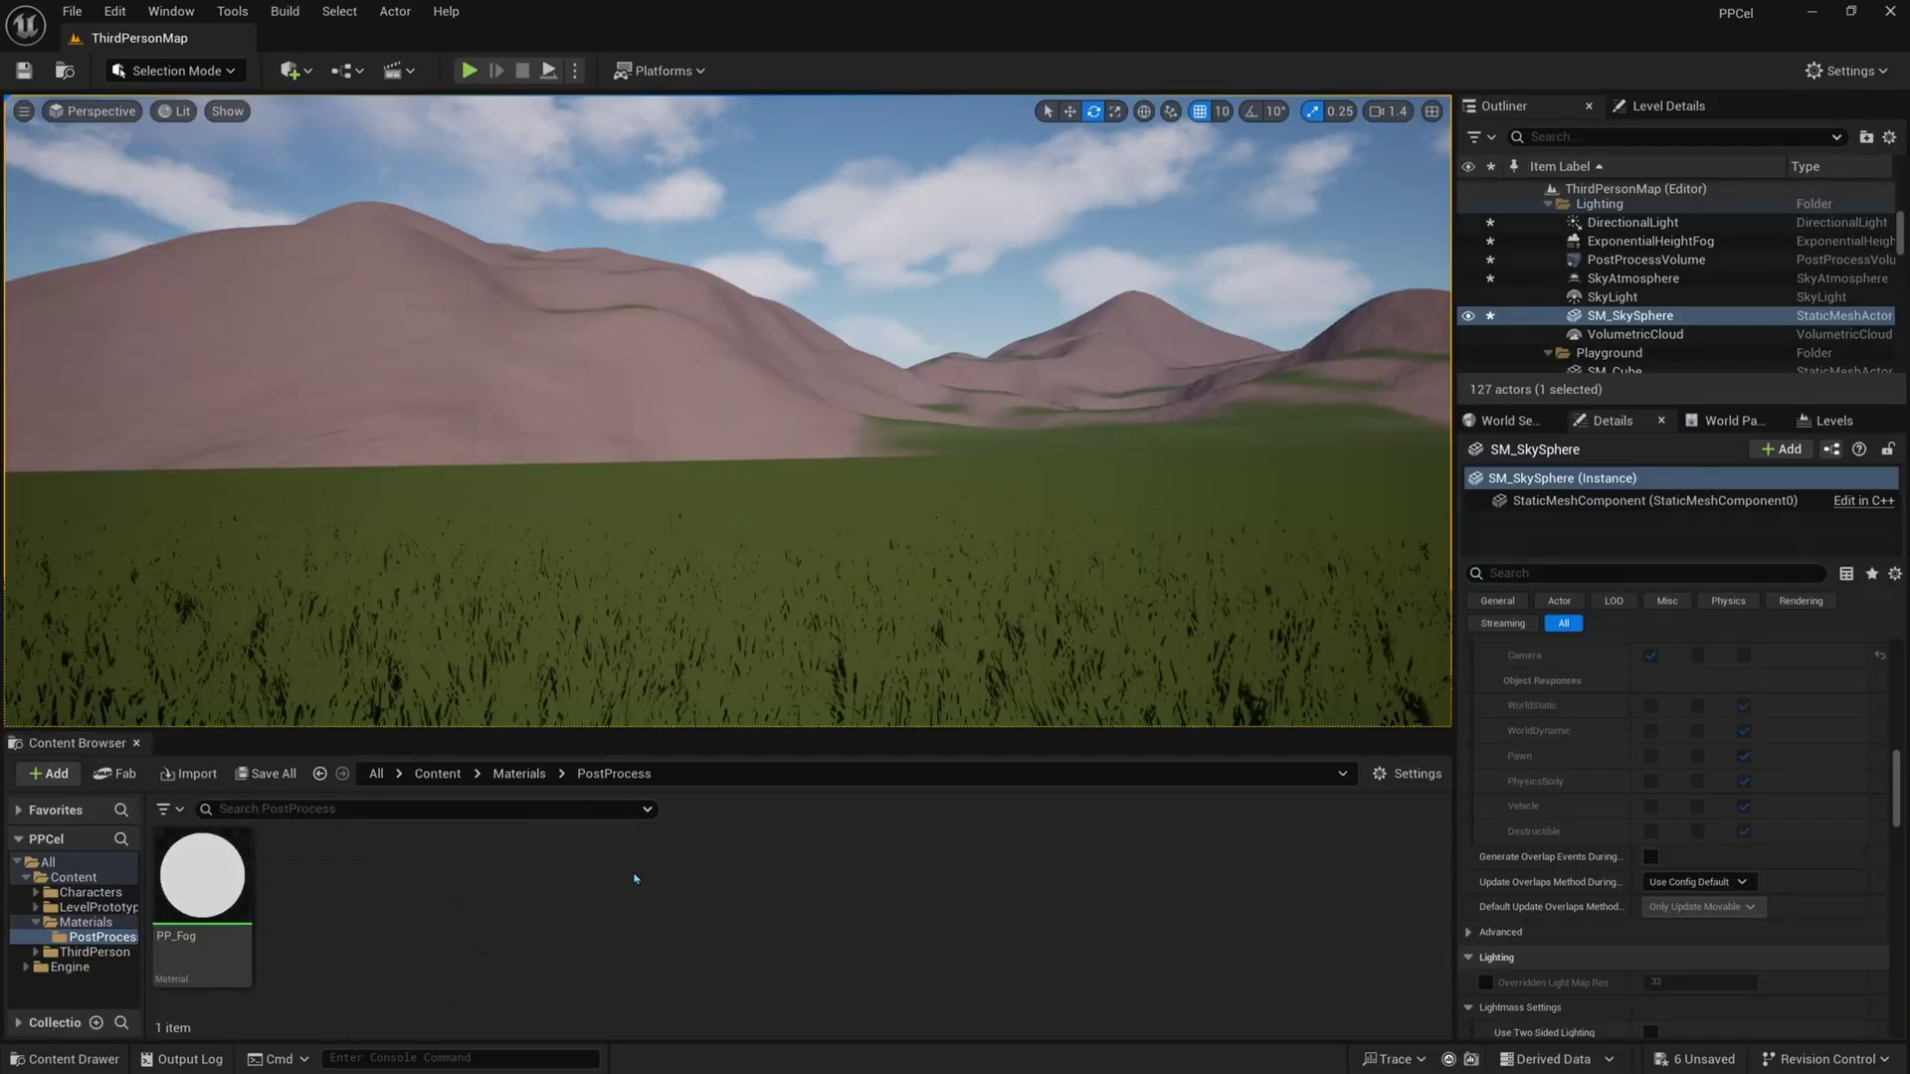
Hide the ExponentialHeightFog actor in the level
{"action": "left_click", "coordinate": [1521, 248]}
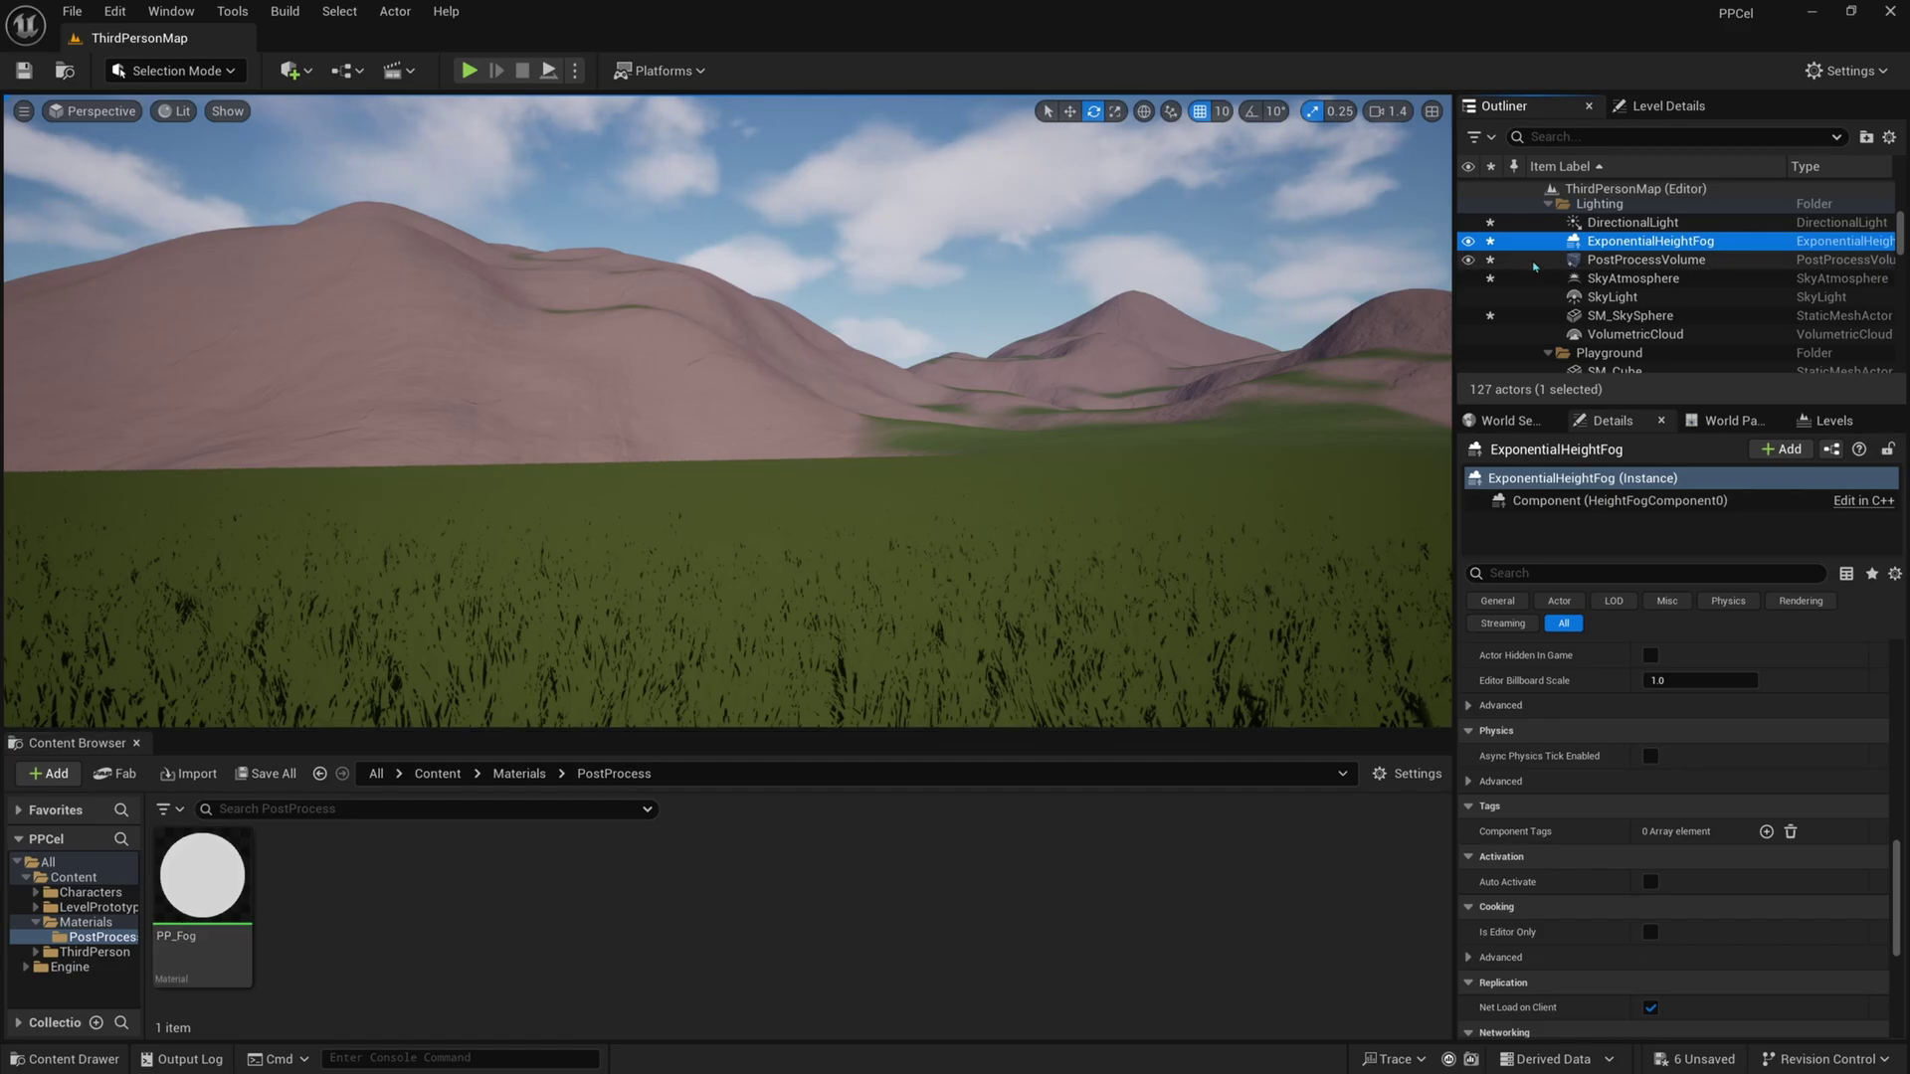
{"action": "left_click", "coordinate": [1467, 241]}
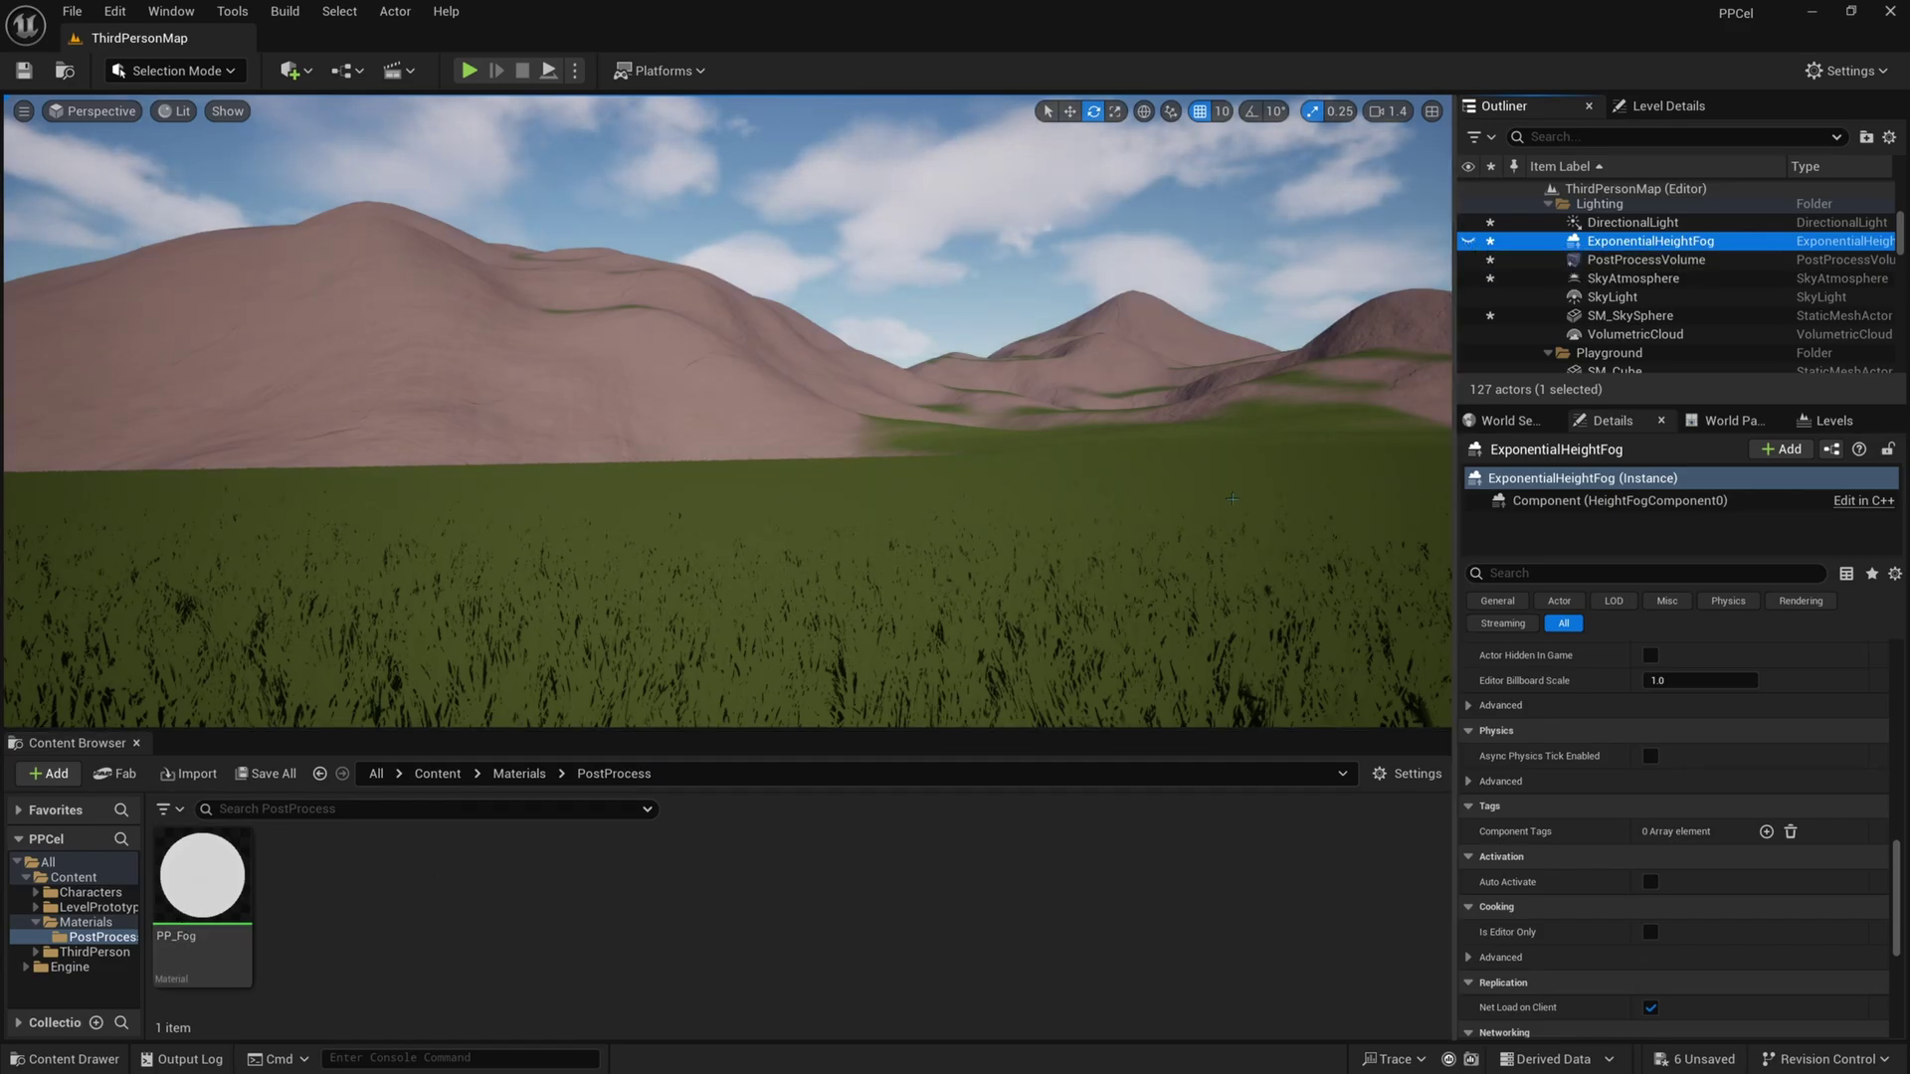
Check the Infinite Extent (Unbound) setting of the level's PostProcessVolume
{"action": "left_click", "coordinate": [1632, 261]}
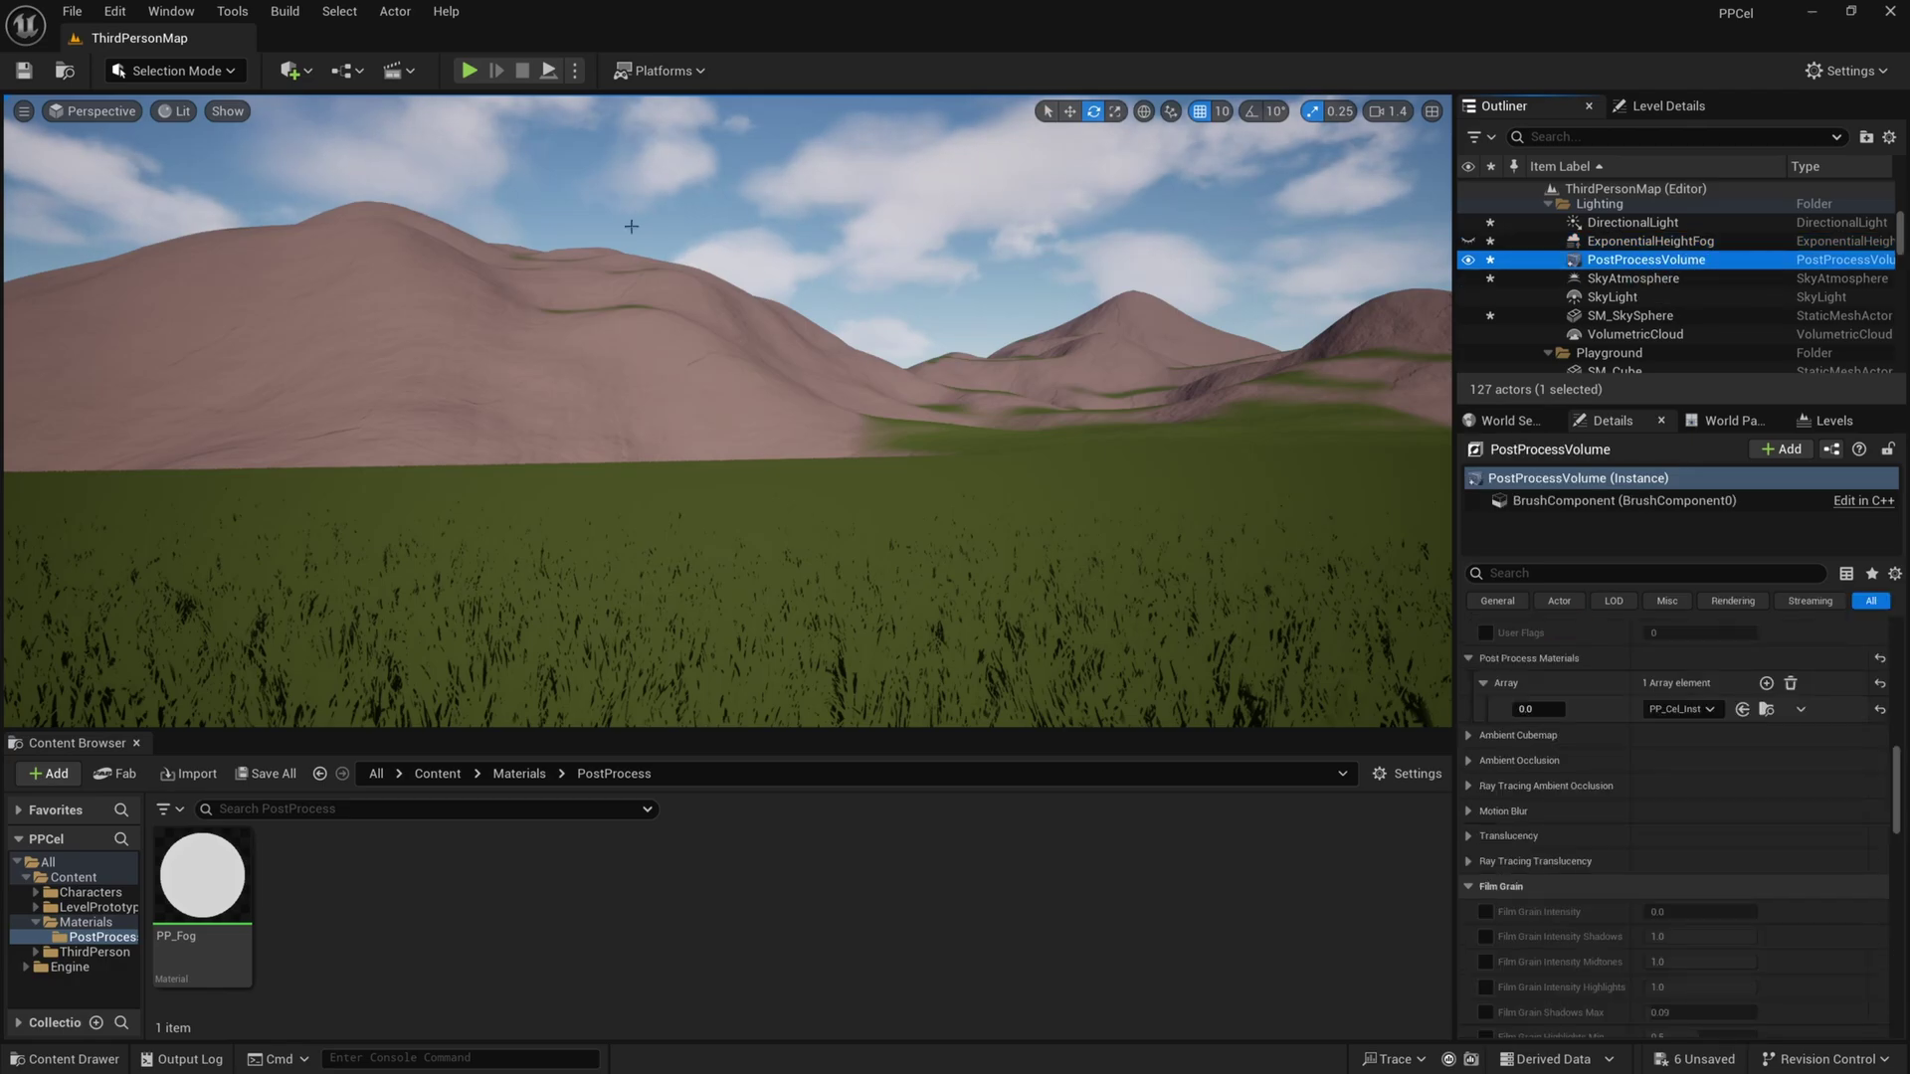
{"action": "left_click", "coordinate": [298, 75]}
{"action": "mouse_move", "coordinate": [348, 394]}
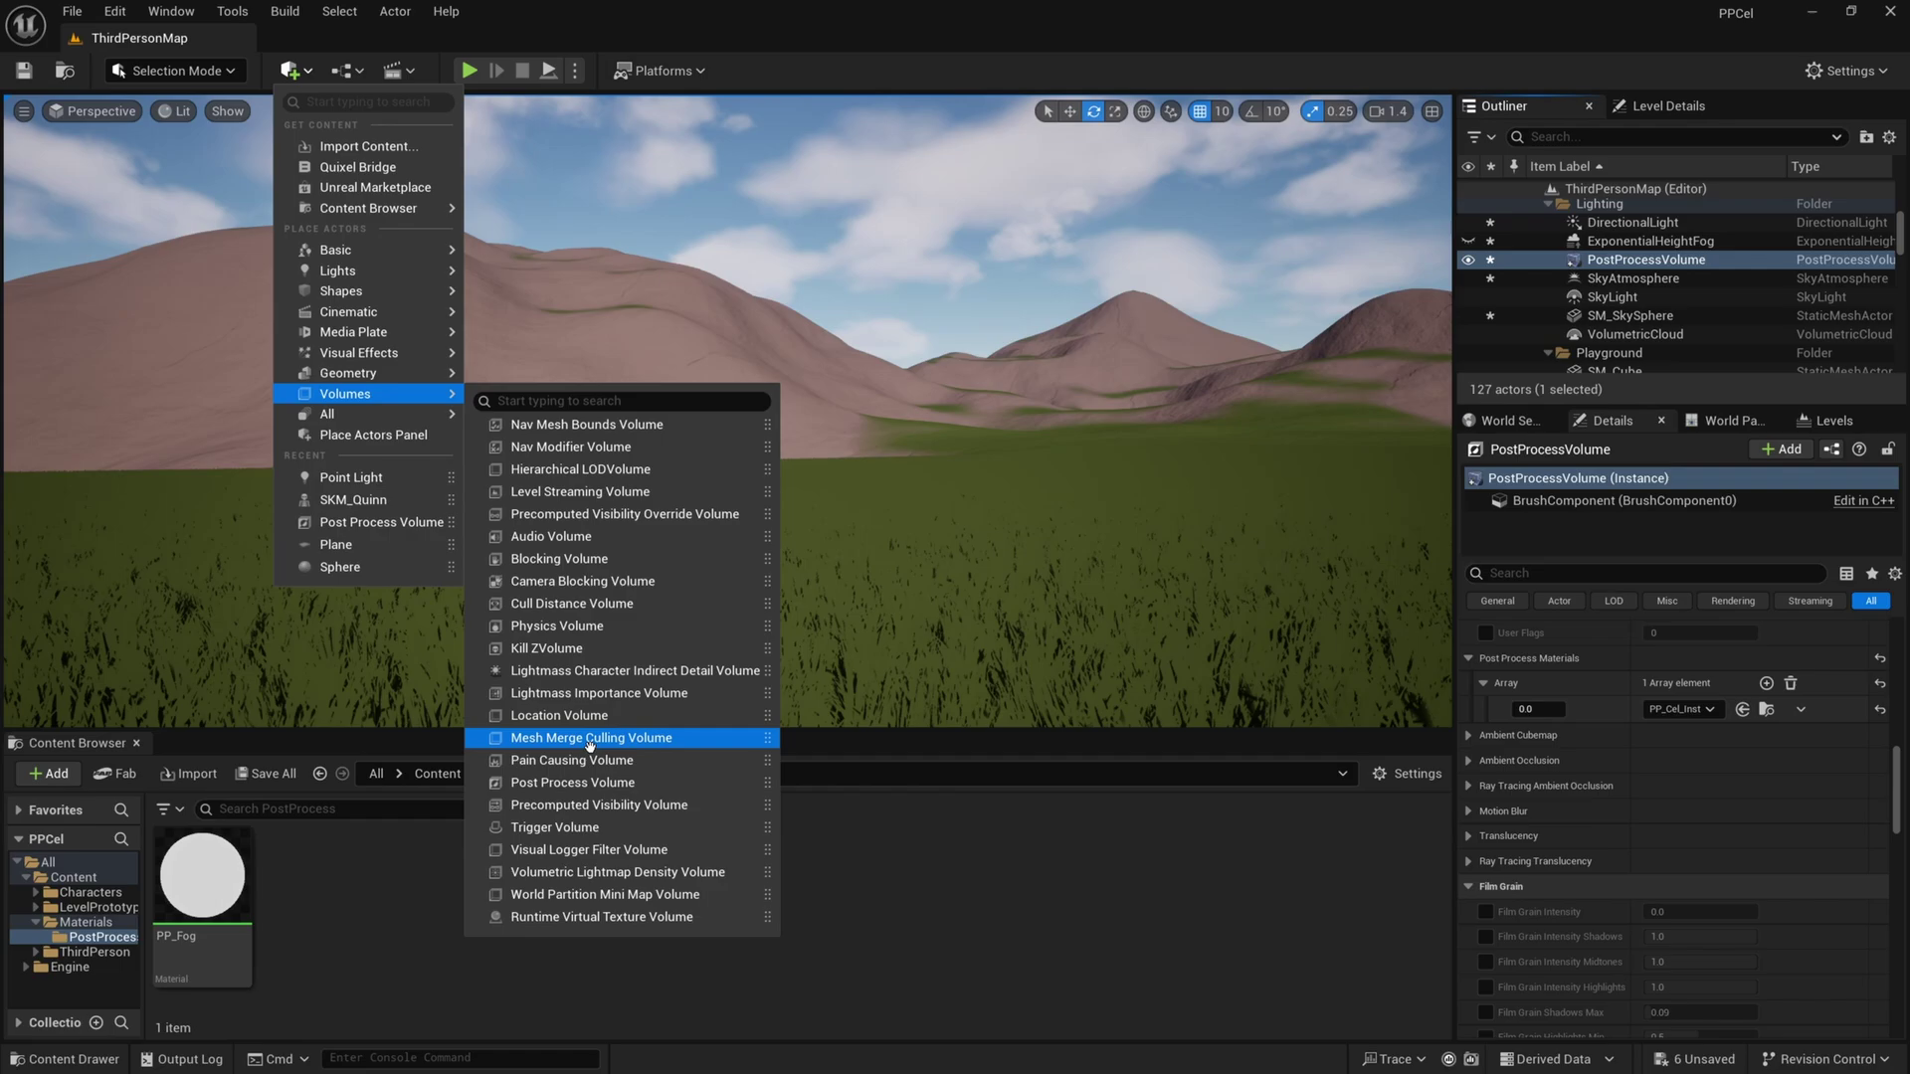
{"action": "left_click", "coordinate": [1532, 574]}
{"action": "type", "text": "in"}
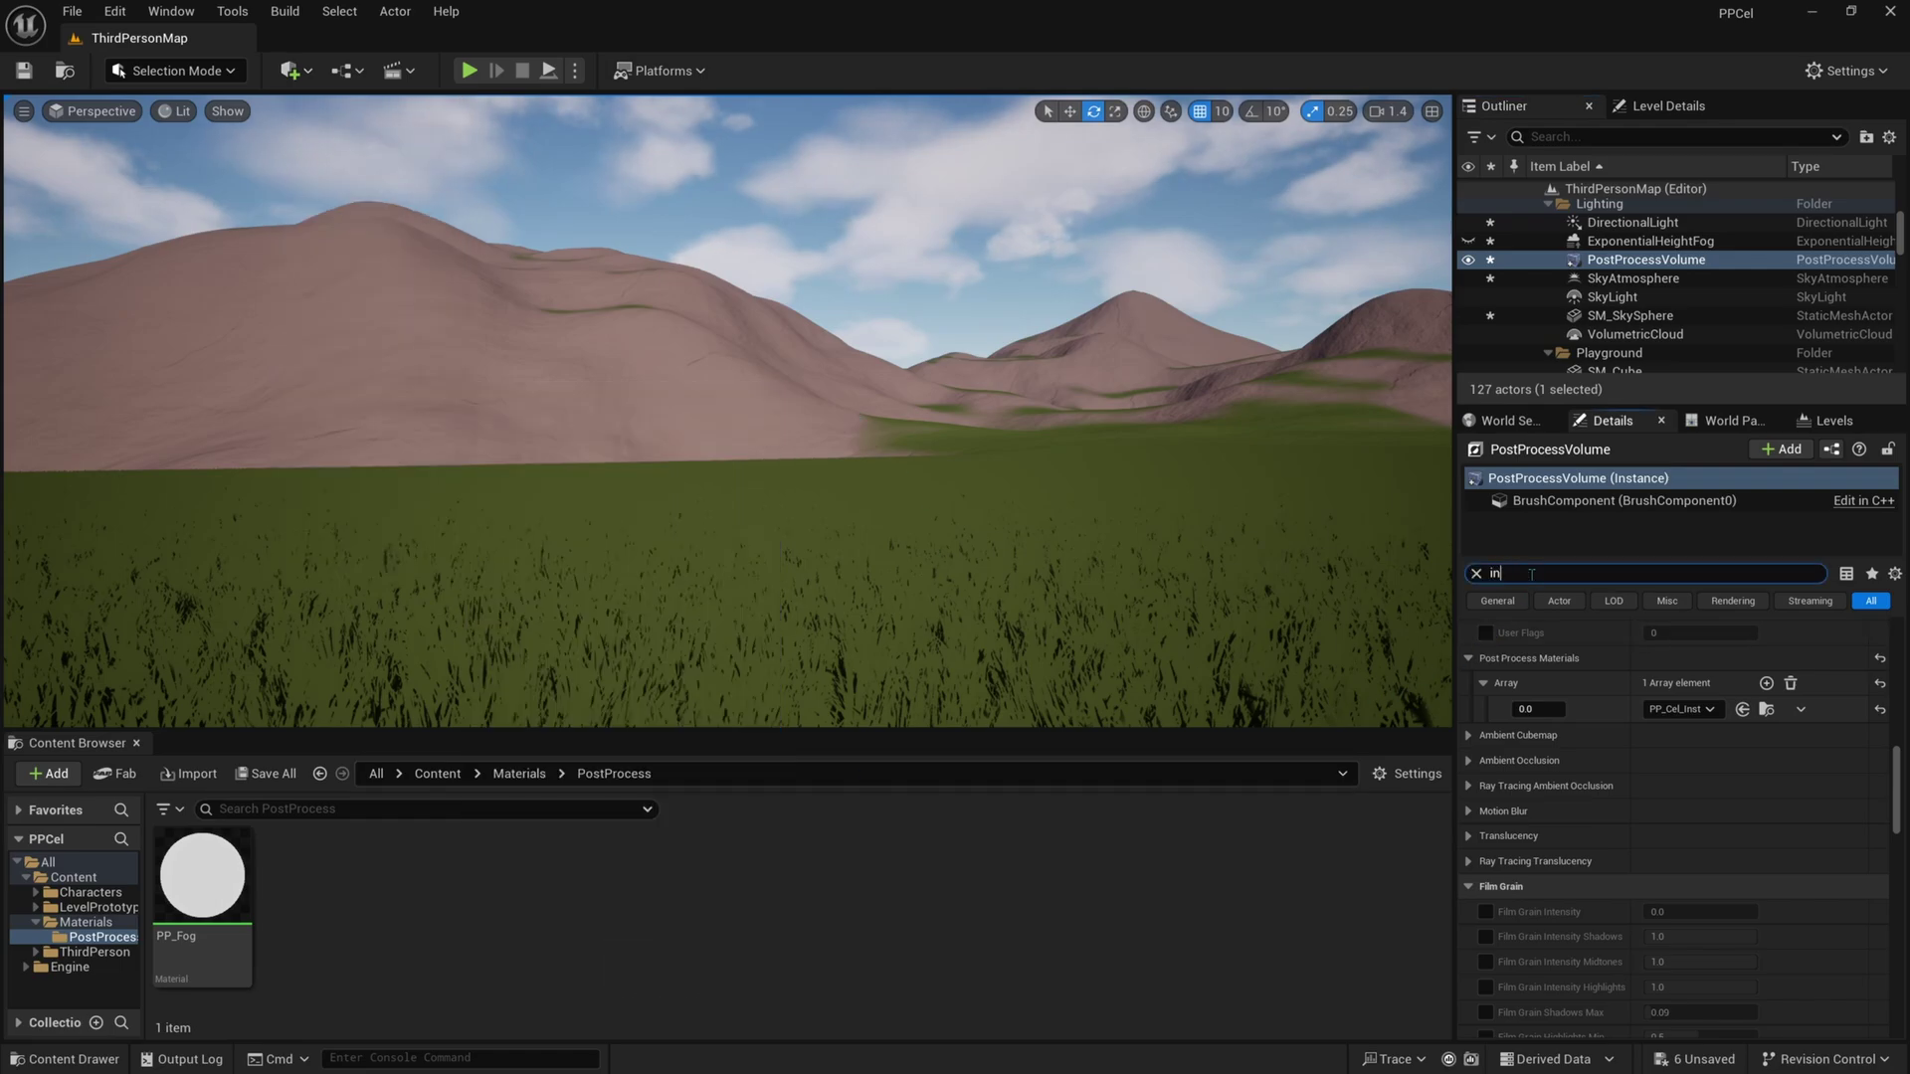
{"action": "type", "text": "fi"}
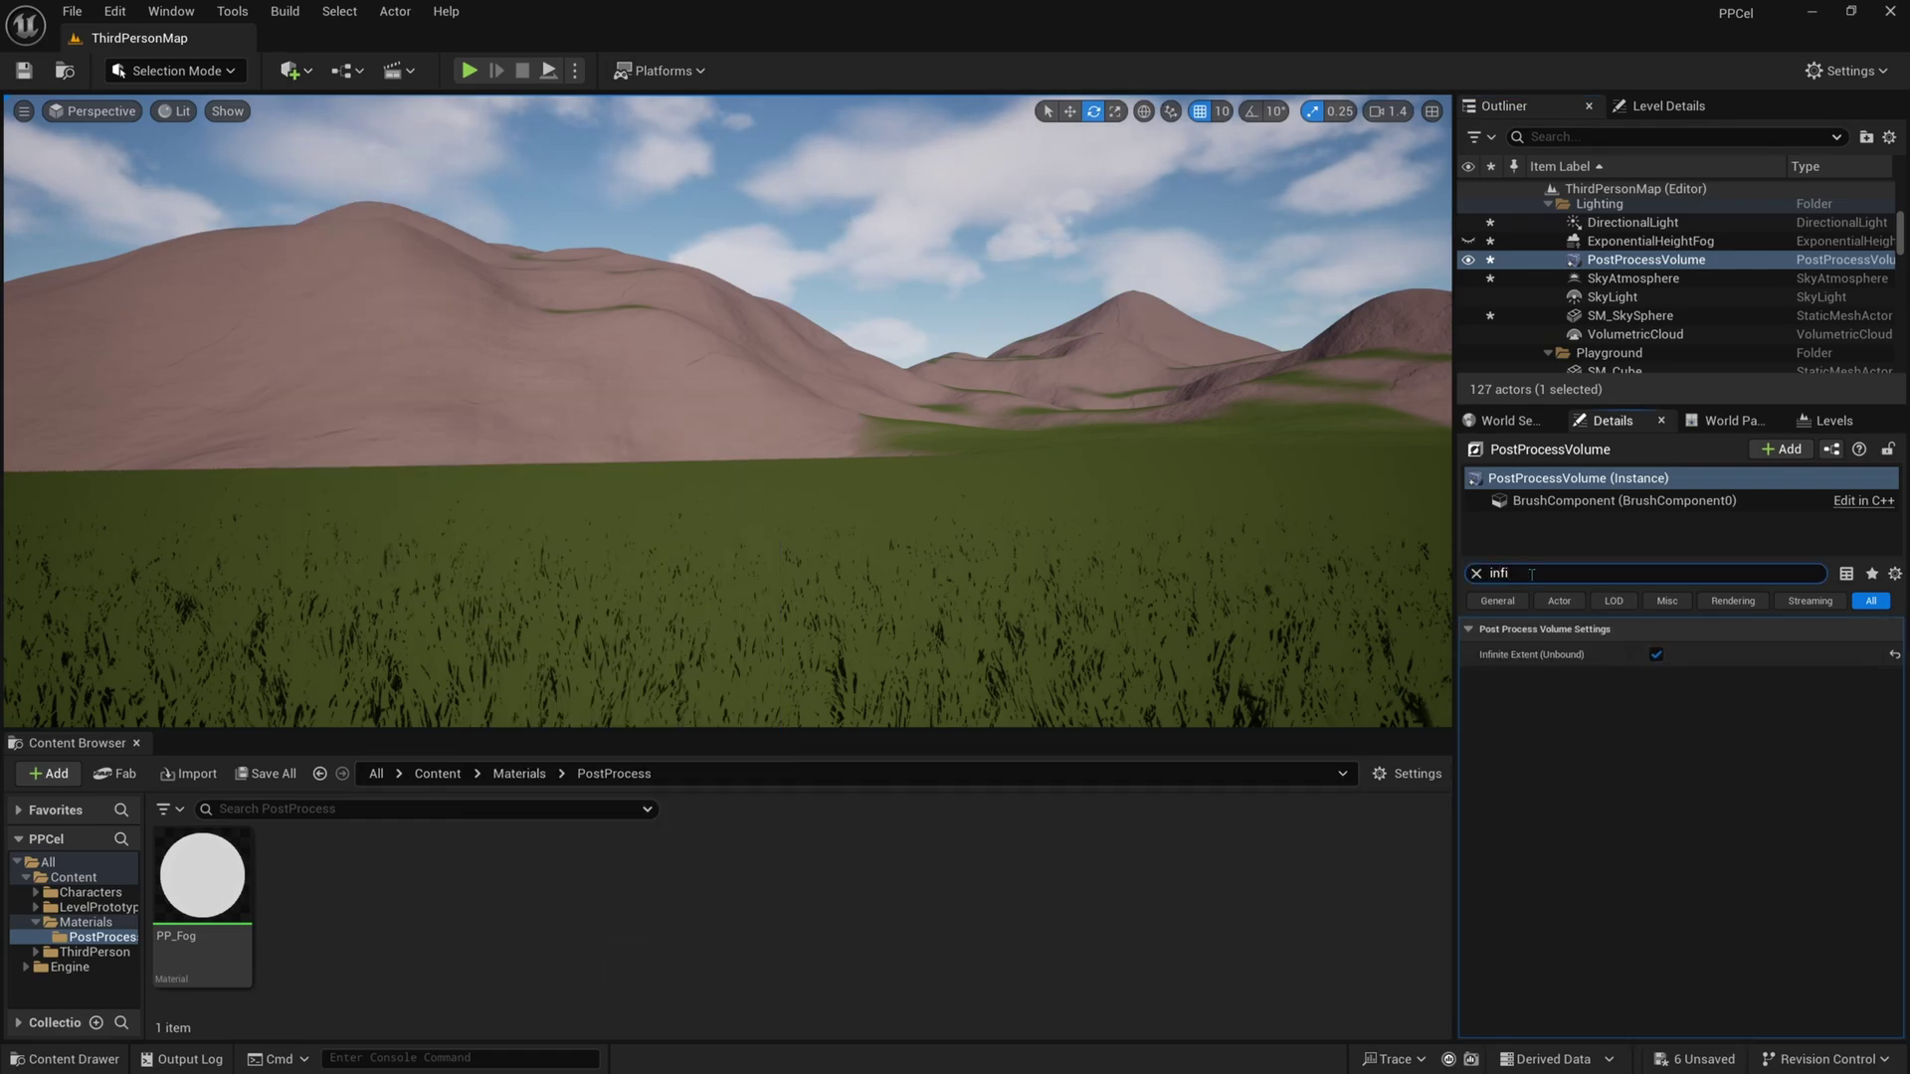
{"action": "left_click", "coordinate": [1562, 657]}
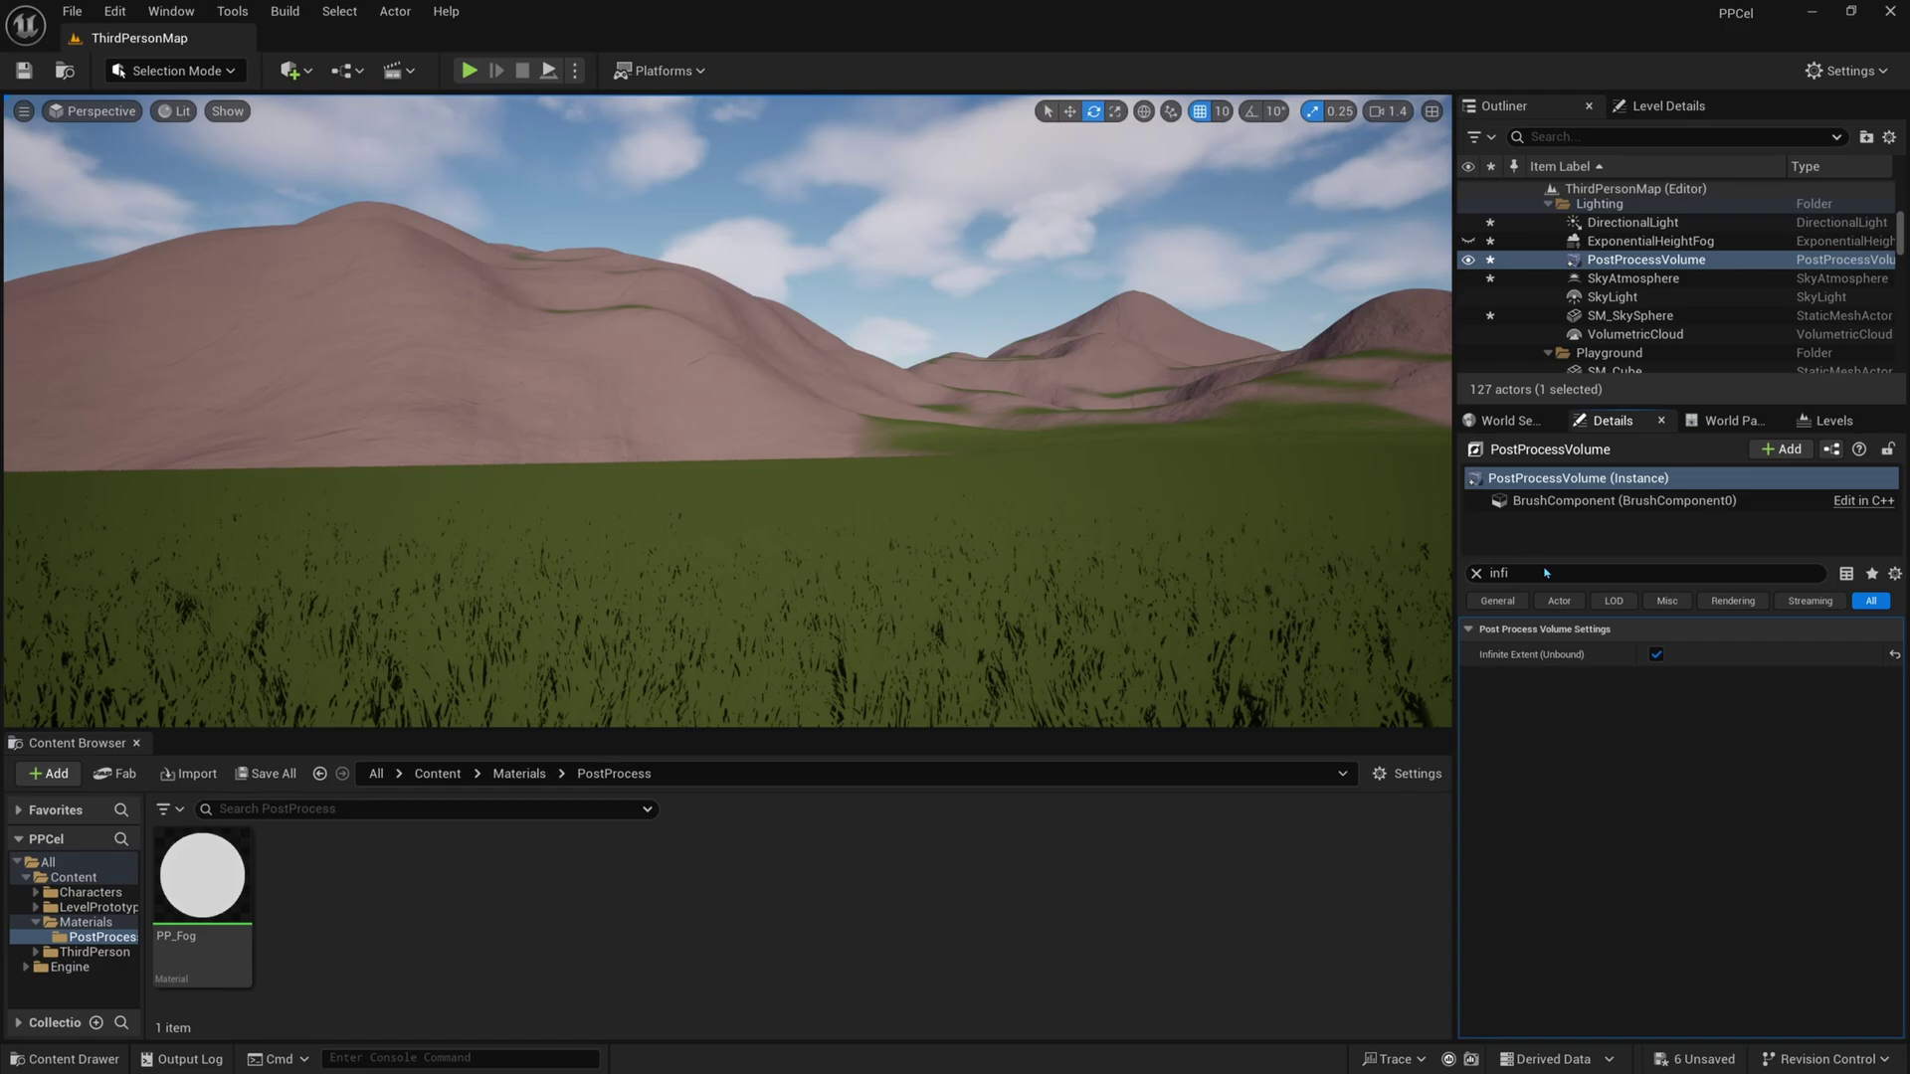
{"action": "left_click", "coordinate": [1478, 573]}
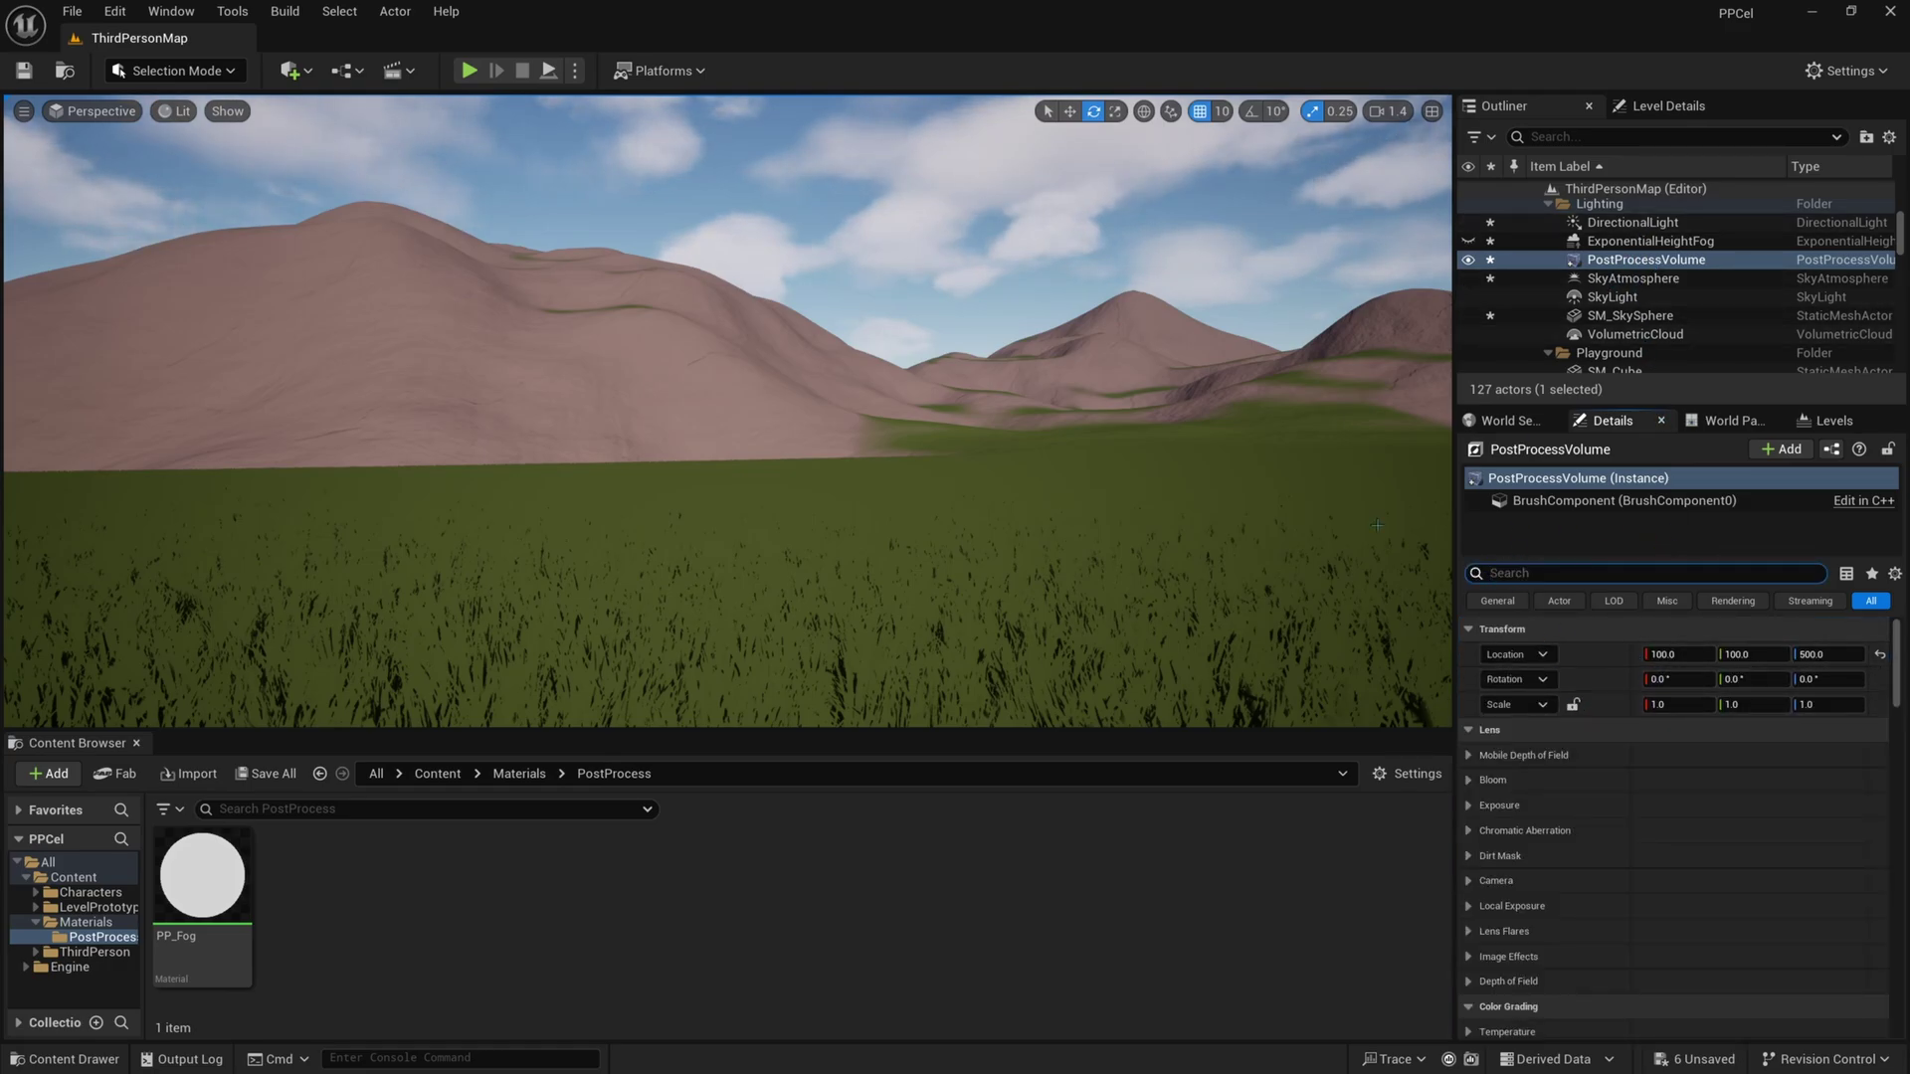
Create a material instance of PP_Fog in the PostProcess folder, keeping its default name
{"action": "left_click", "coordinate": [206, 916]}
{"action": "right_click", "coordinate": [199, 943]}
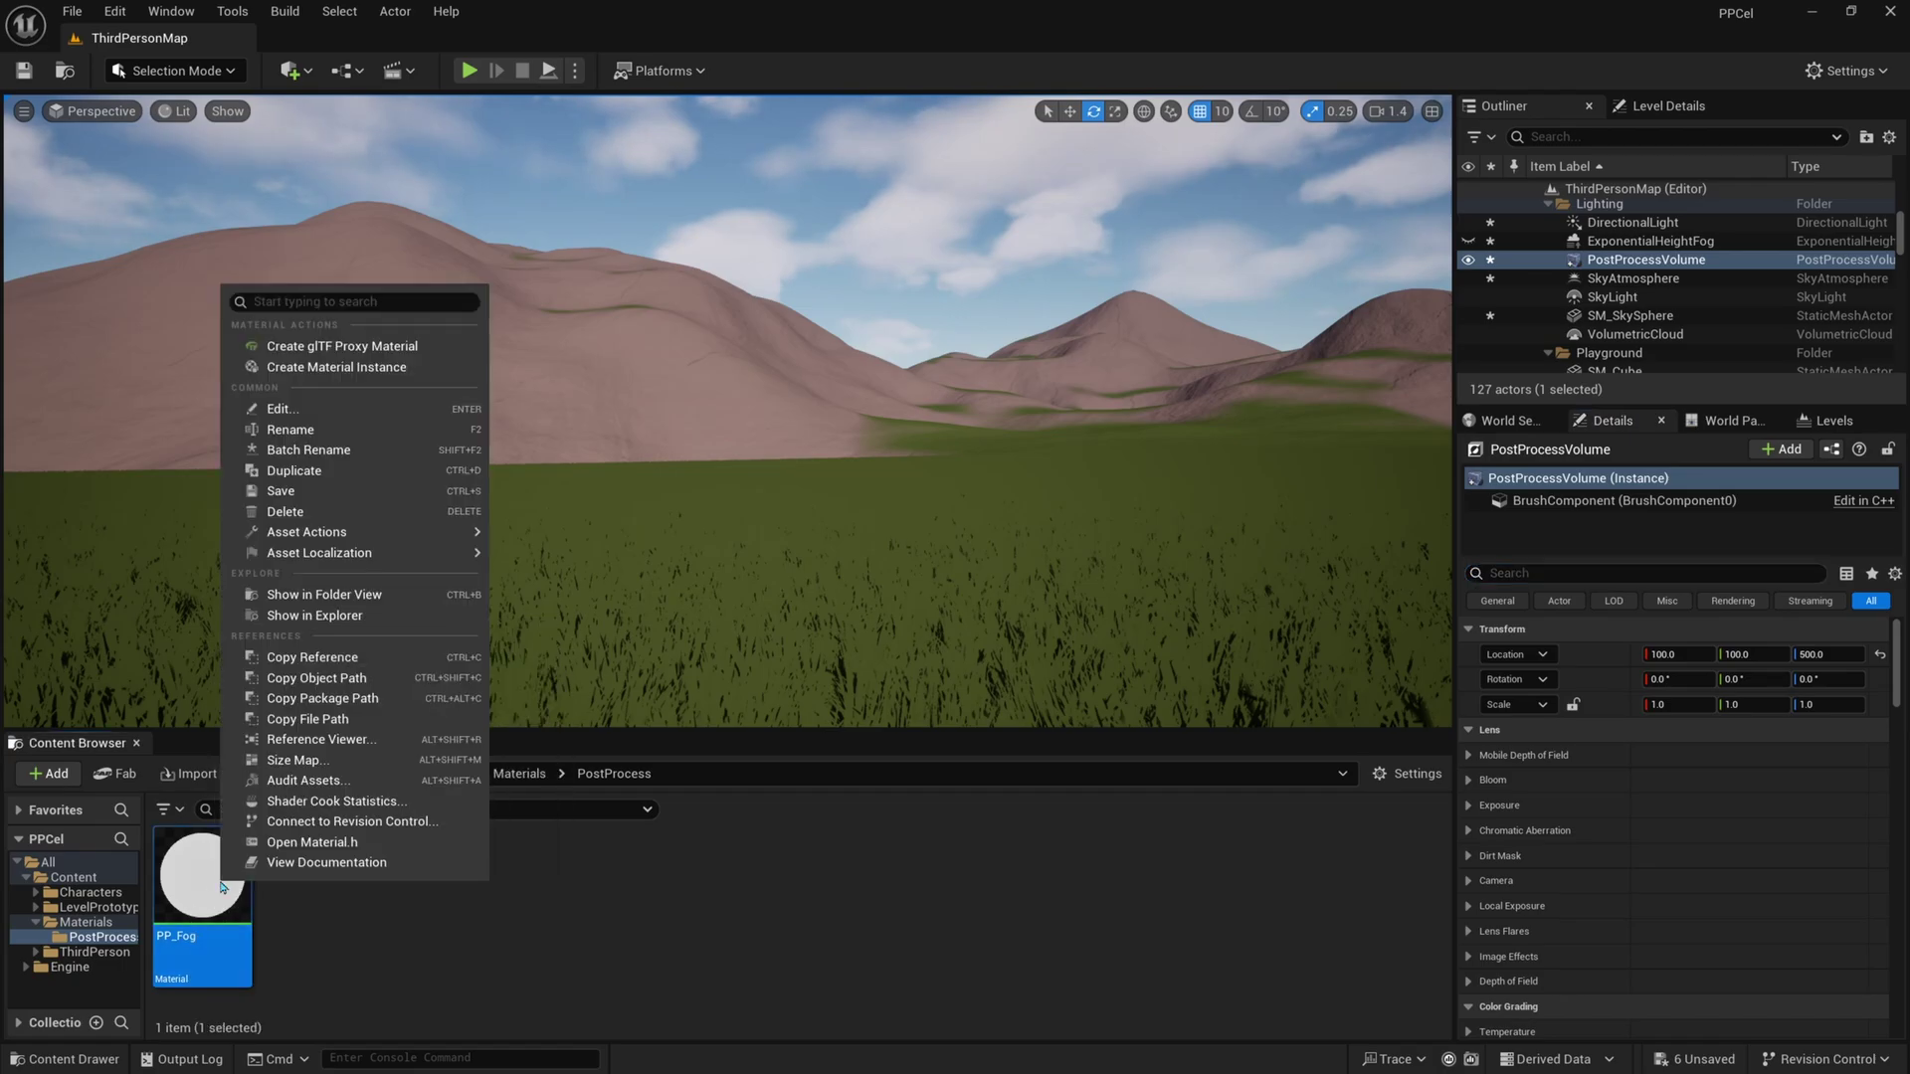
{"action": "left_click", "coordinate": [357, 366]}
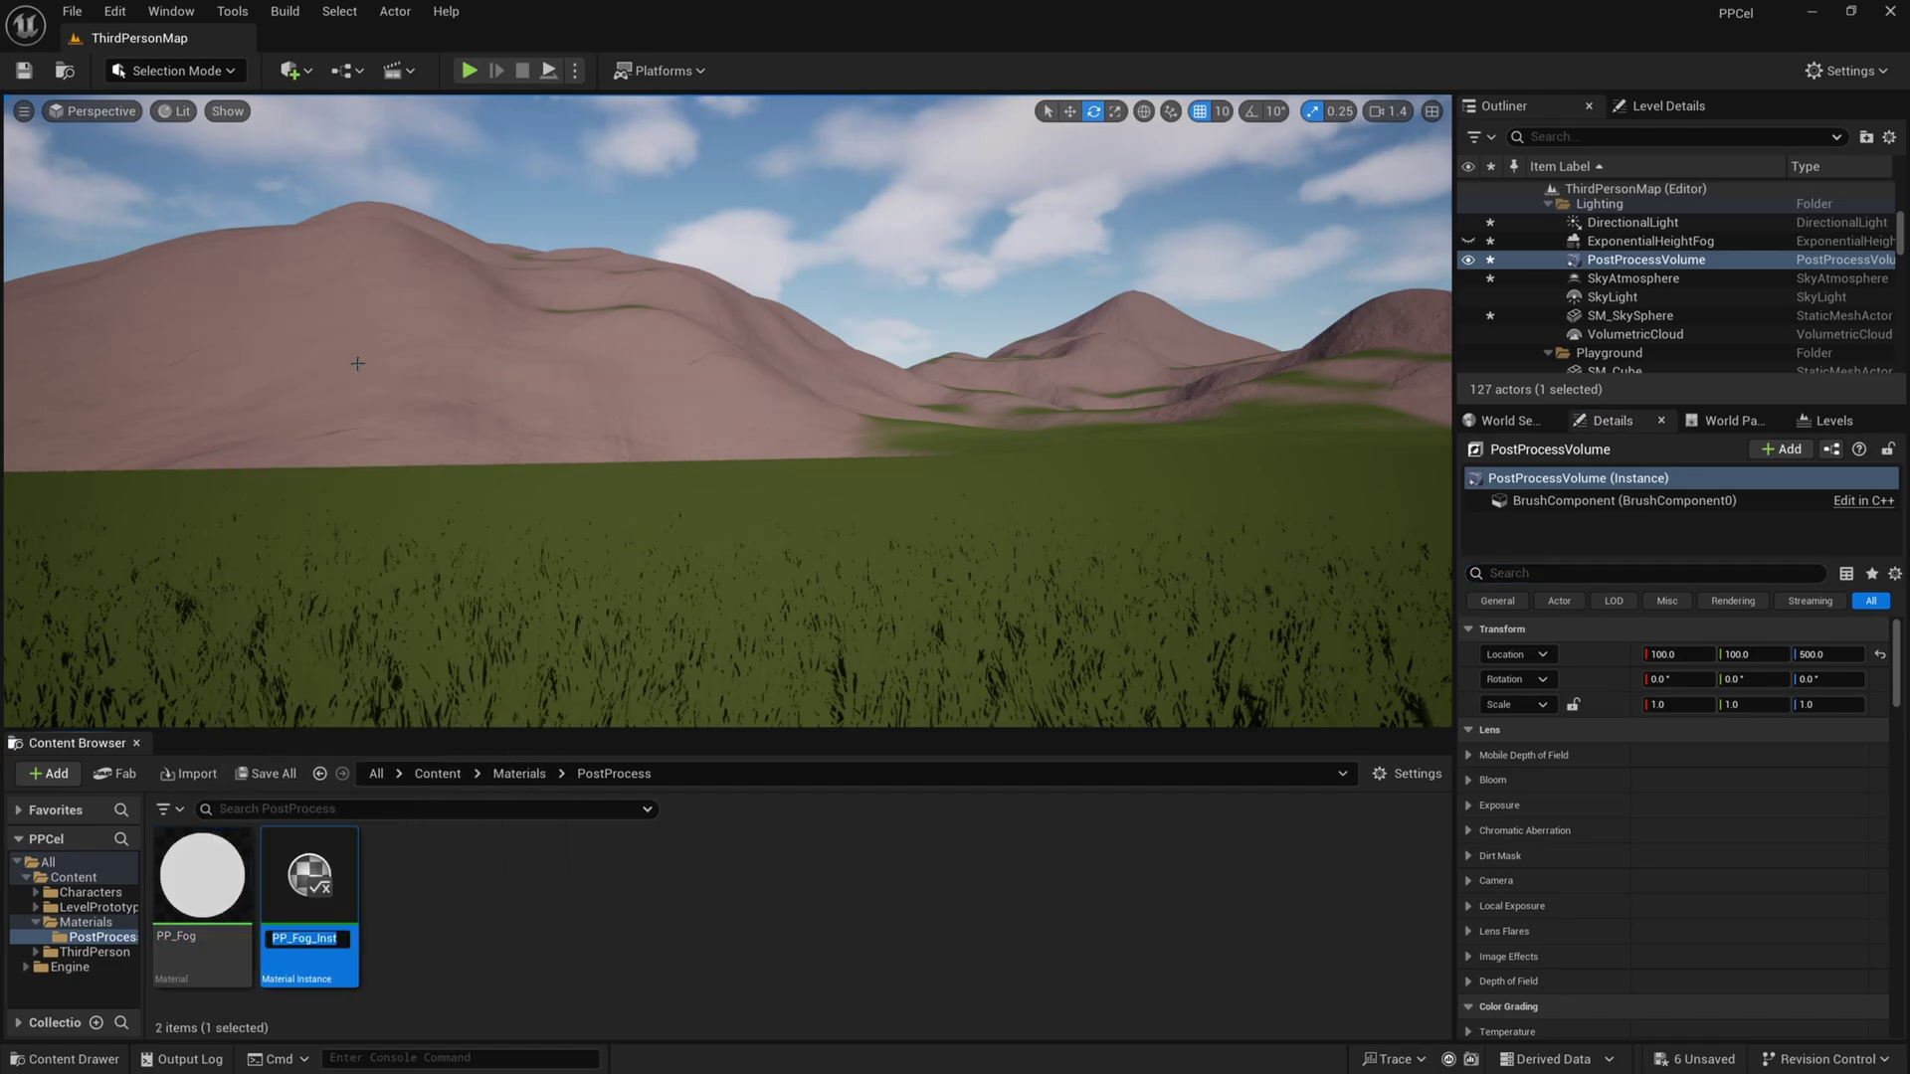
{"action": "left_click", "coordinate": [457, 913]}
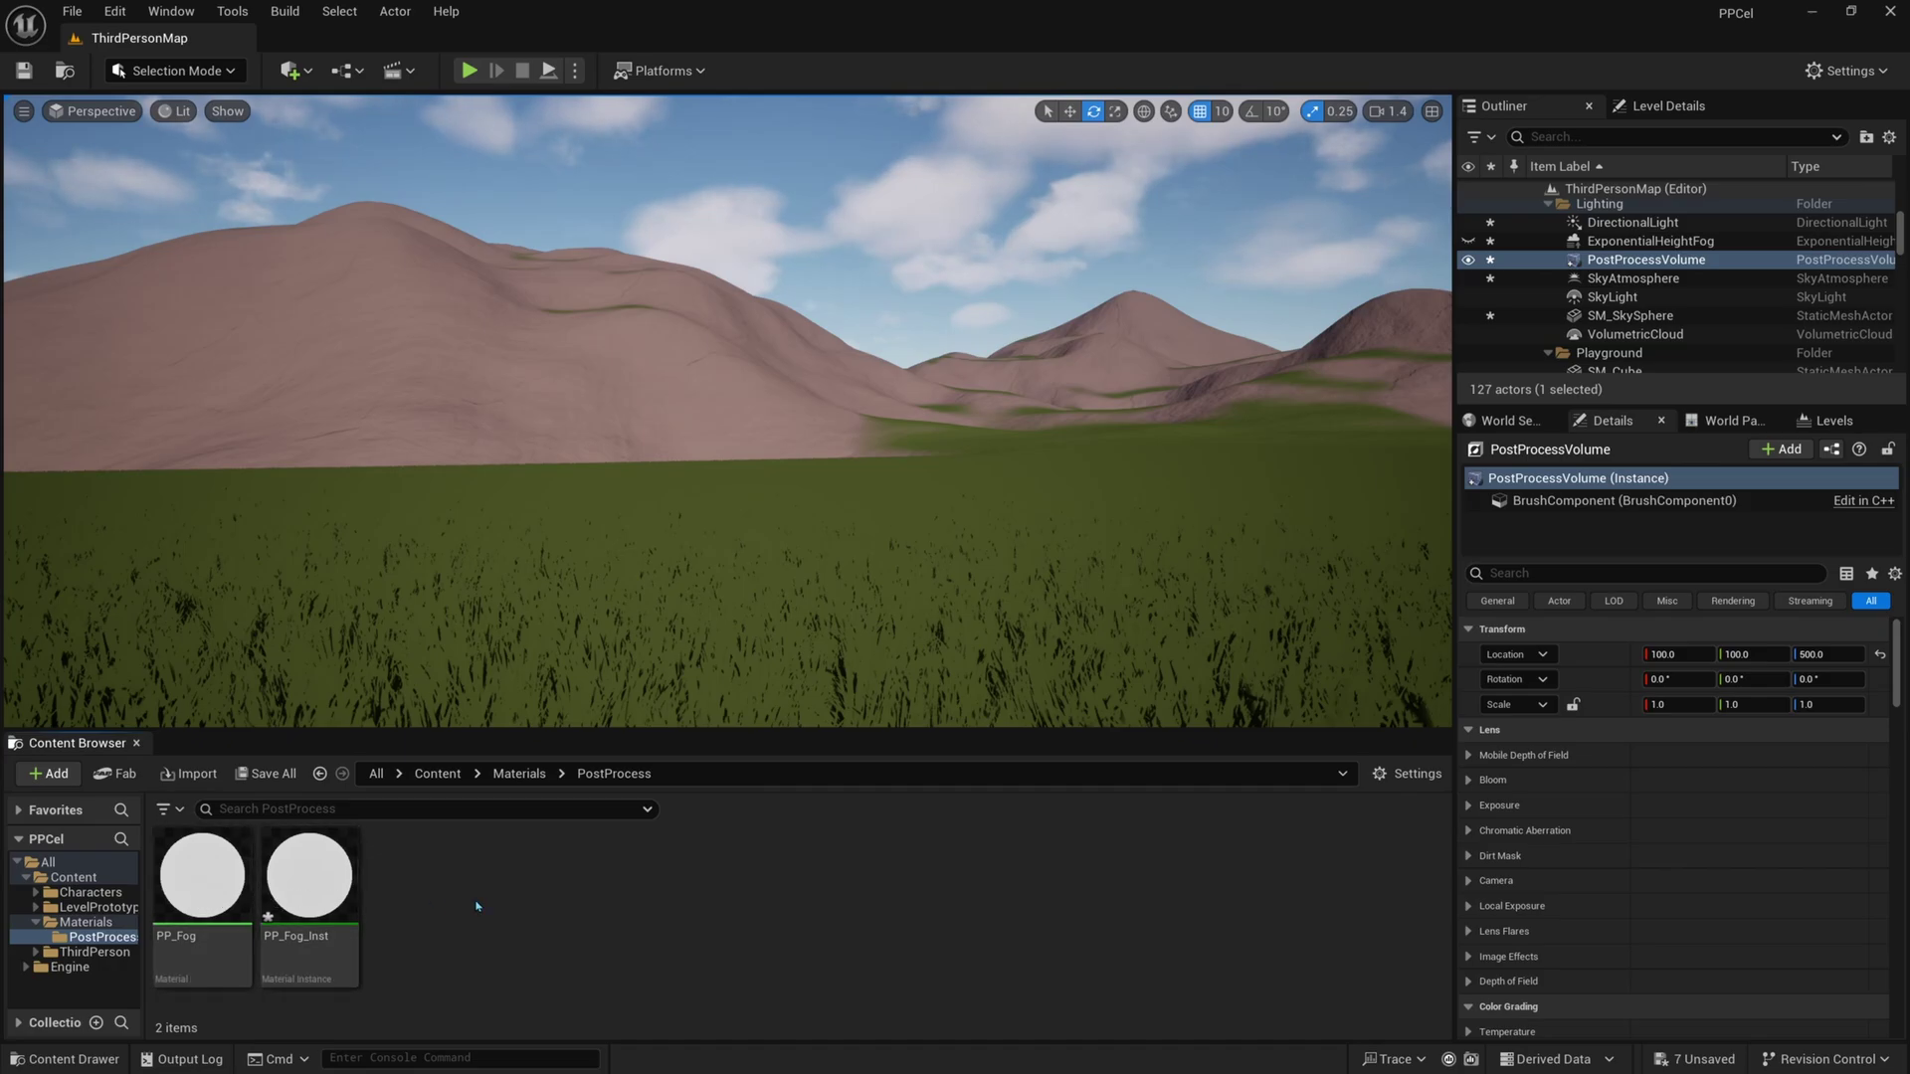
Set the weight of PP_Cel_Inst in the PostProcessVolume's Post Process Materials array to 1 and view the landscape
{"action": "left_click", "coordinate": [310, 955]}
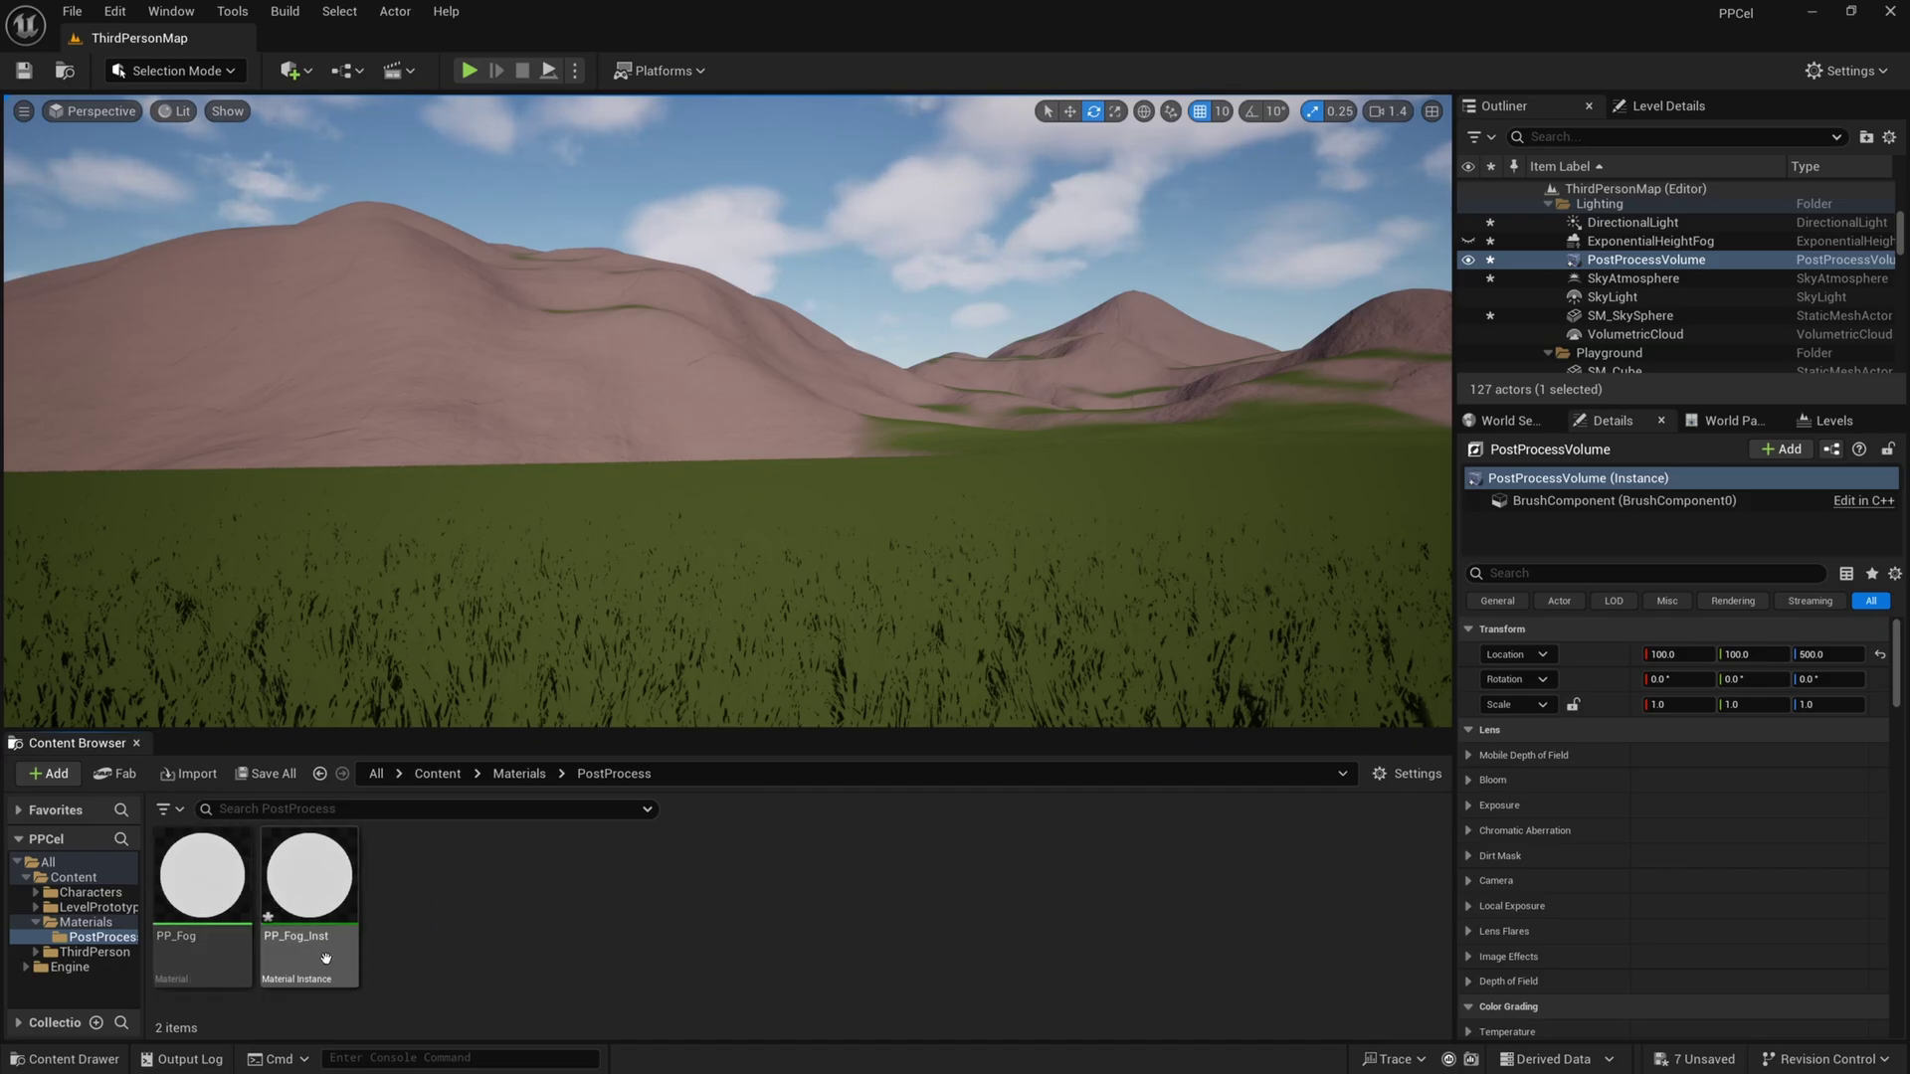
{"action": "left_click", "coordinate": [1621, 260]}
{"action": "scroll", "coordinate": [1591, 796], "scroll_direction": "down", "scroll_amount": 15}
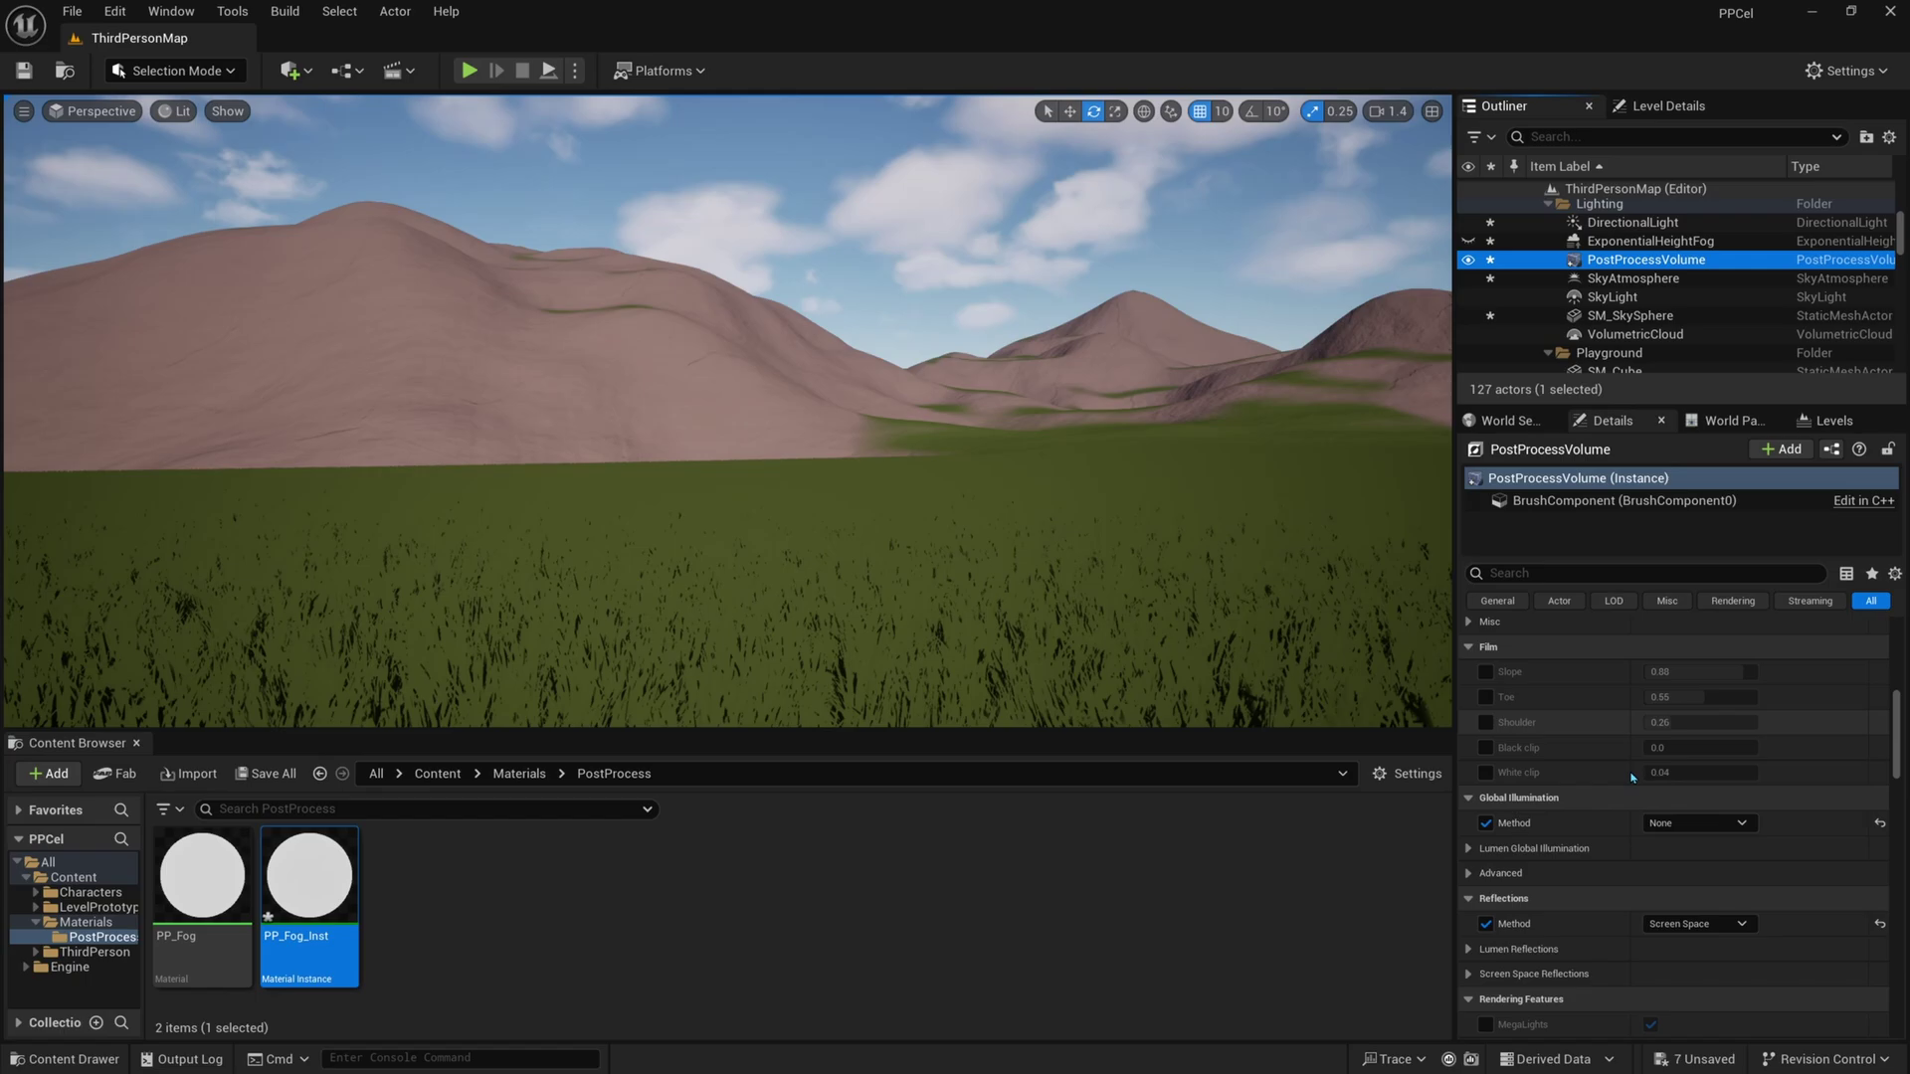
{"action": "scroll", "coordinate": [1632, 777], "scroll_direction": "down", "scroll_amount": 5}
{"action": "scroll", "coordinate": [1621, 768], "scroll_direction": "down", "scroll_amount": 1}
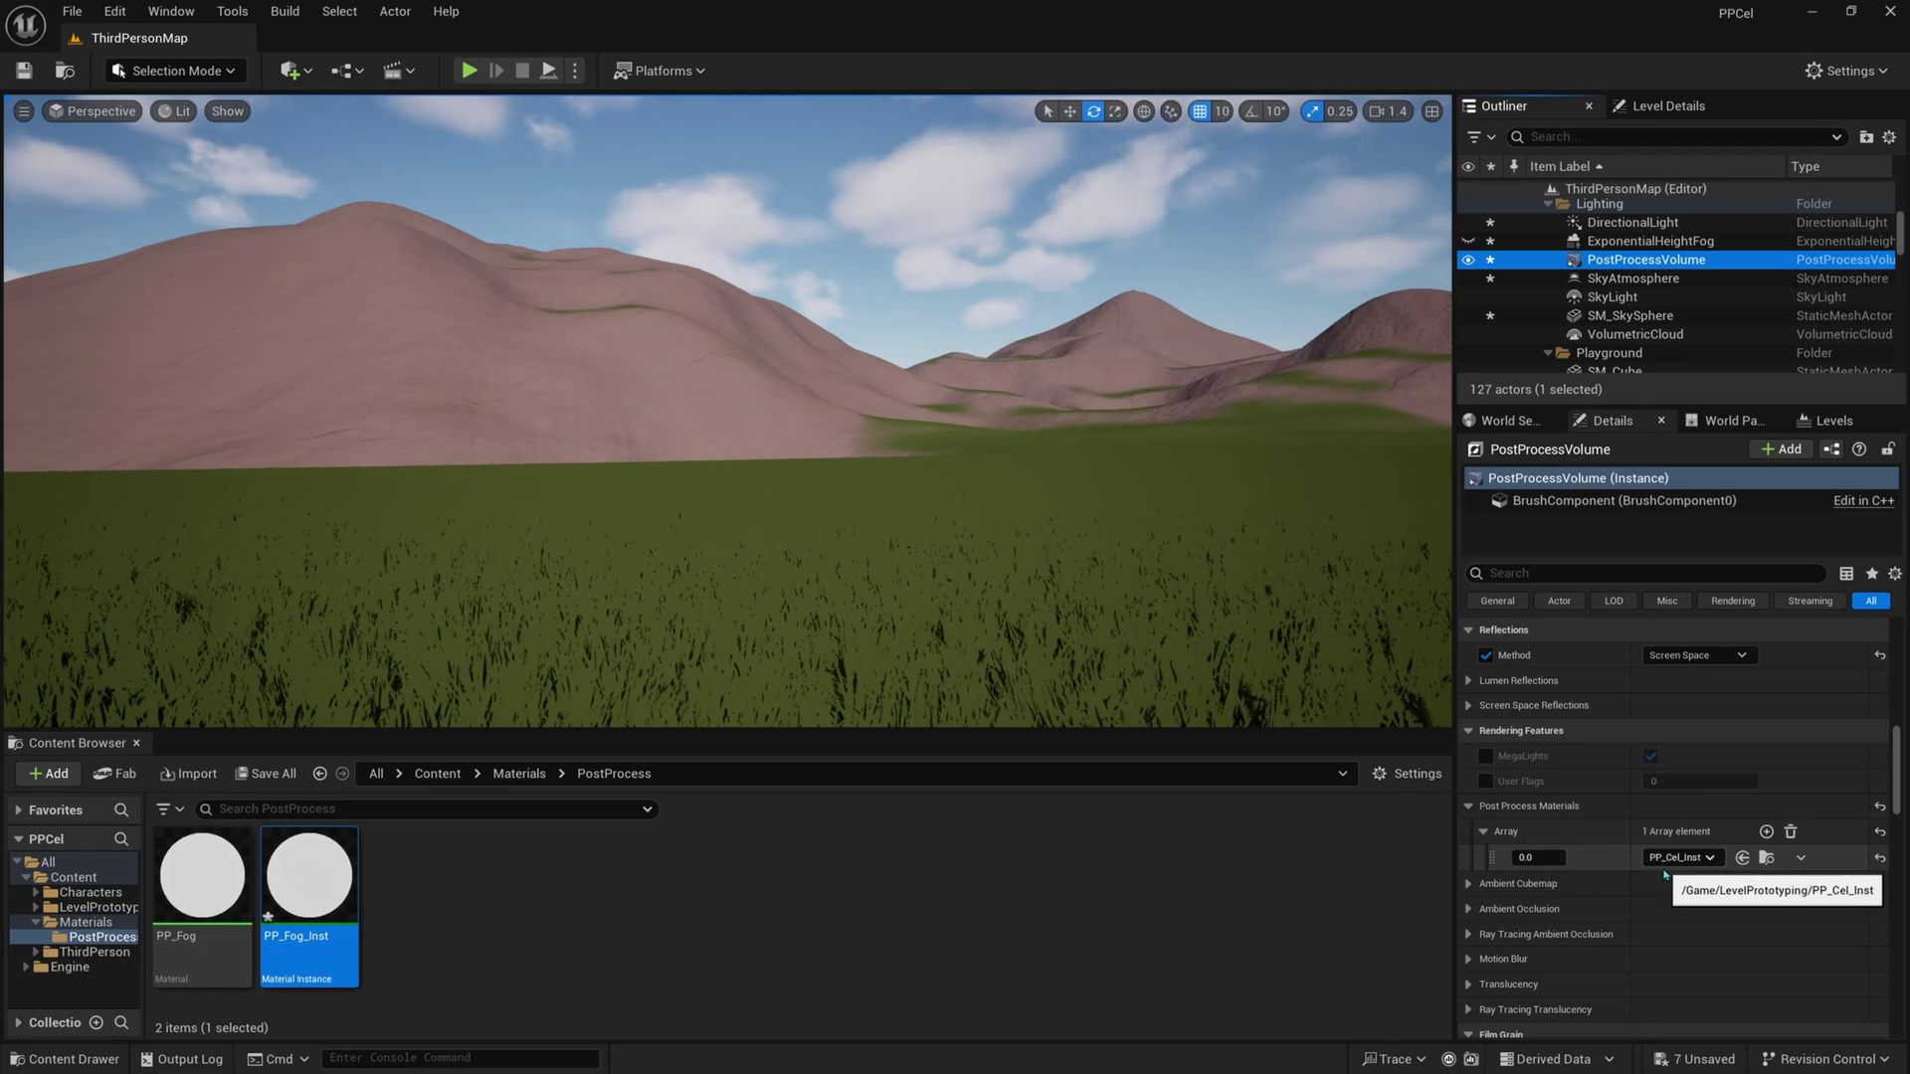
{"action": "left_click", "coordinate": [1545, 863]}
{"action": "type", "text": "1"}
{"action": "key", "text": "Return"}
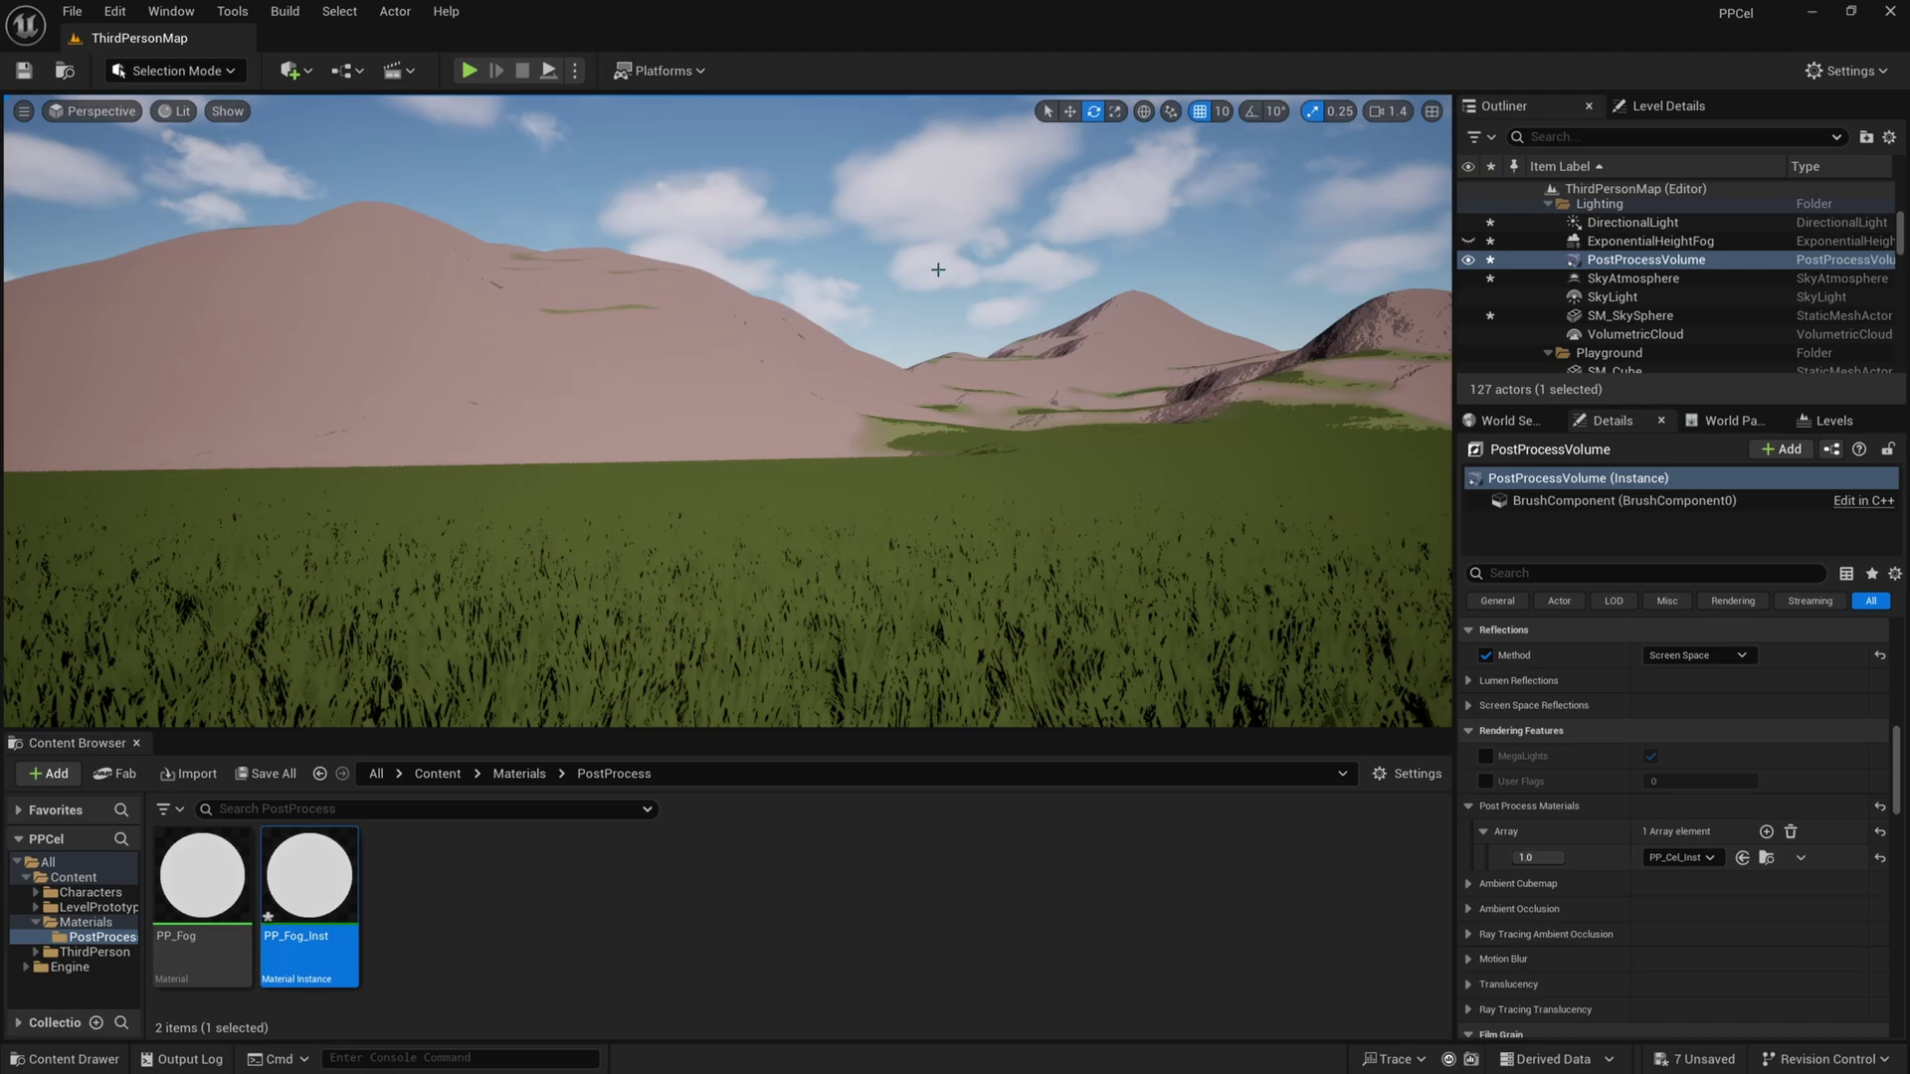
{"action": "left_click", "coordinate": [936, 269]}
{"action": "right_click_drag", "start_coordinate": [937, 270], "coordinate": [936, 273]}
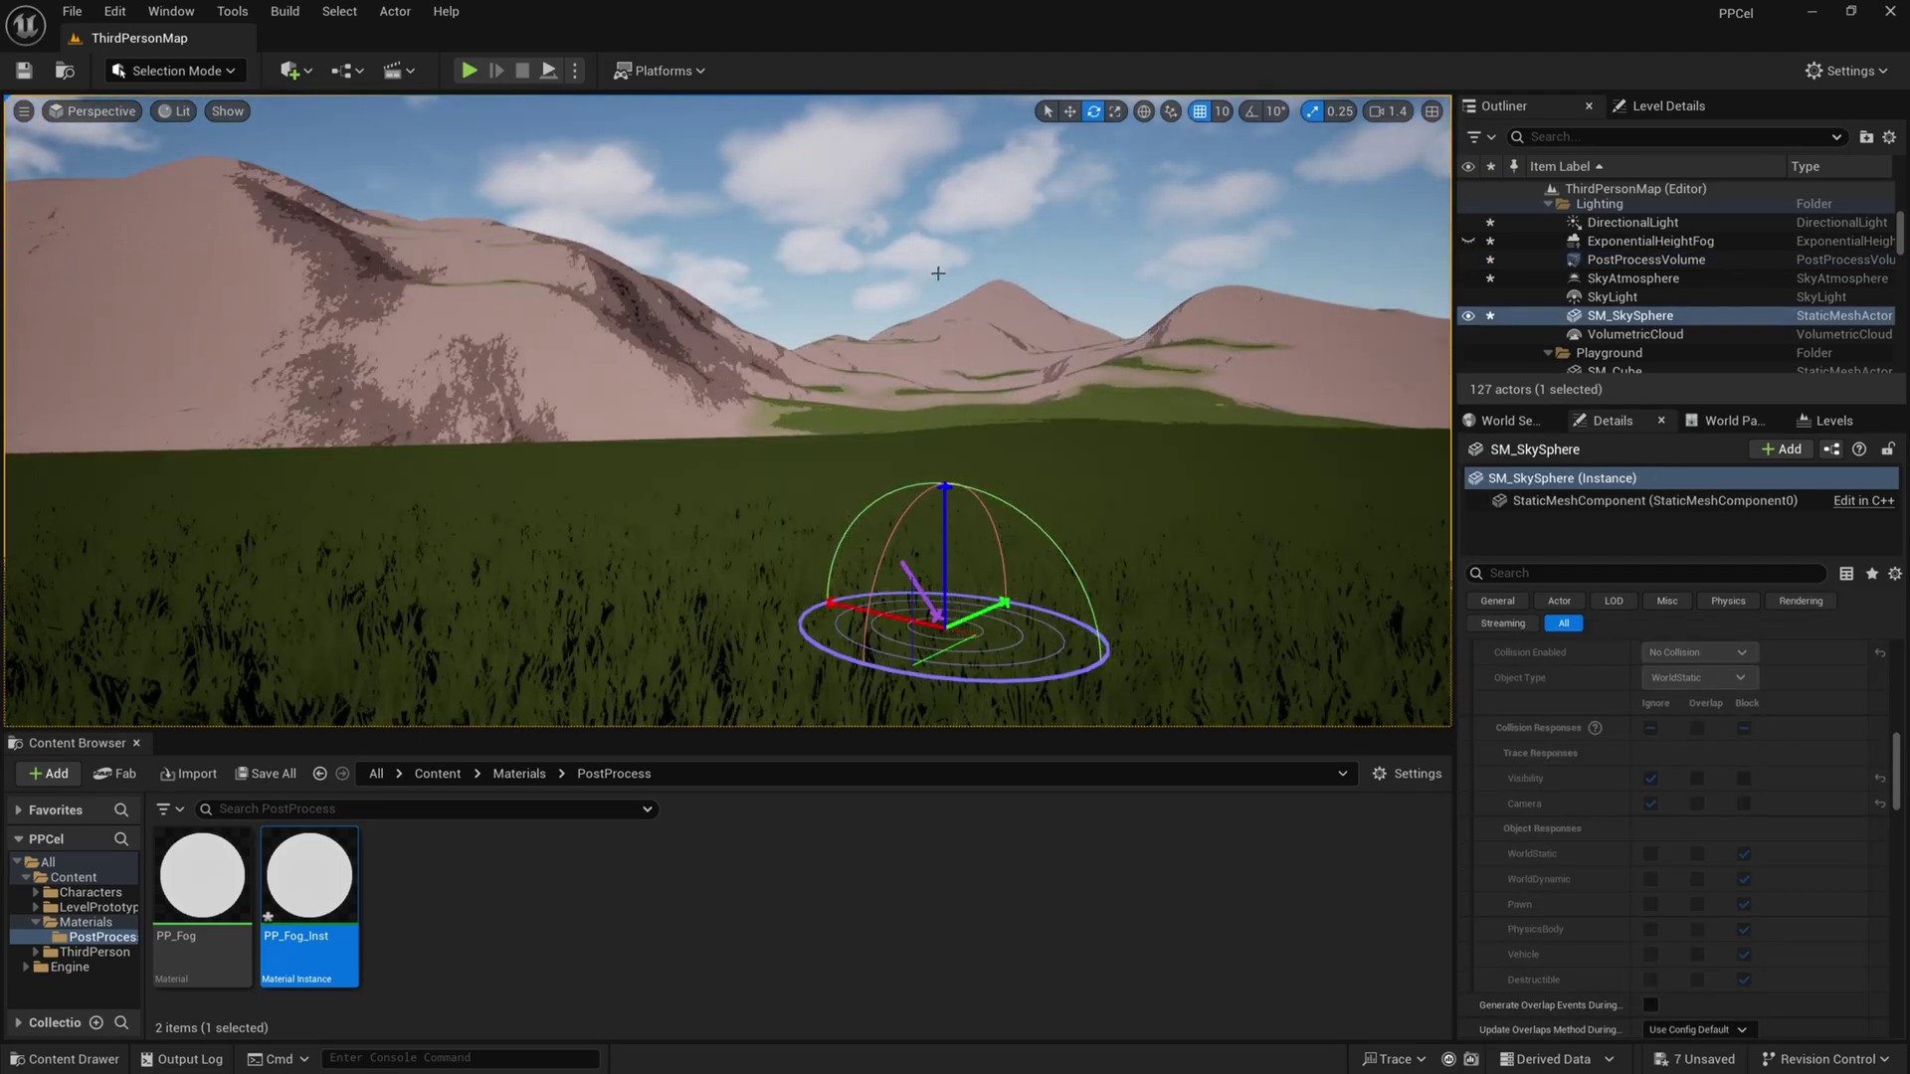
Rotate the sun's direction across the landscape, and set the weight of PP_Cel_Inst in the PostProcessVolume's Post Process Materials array to 0
{"action": "key", "text": "ctrl+l"}
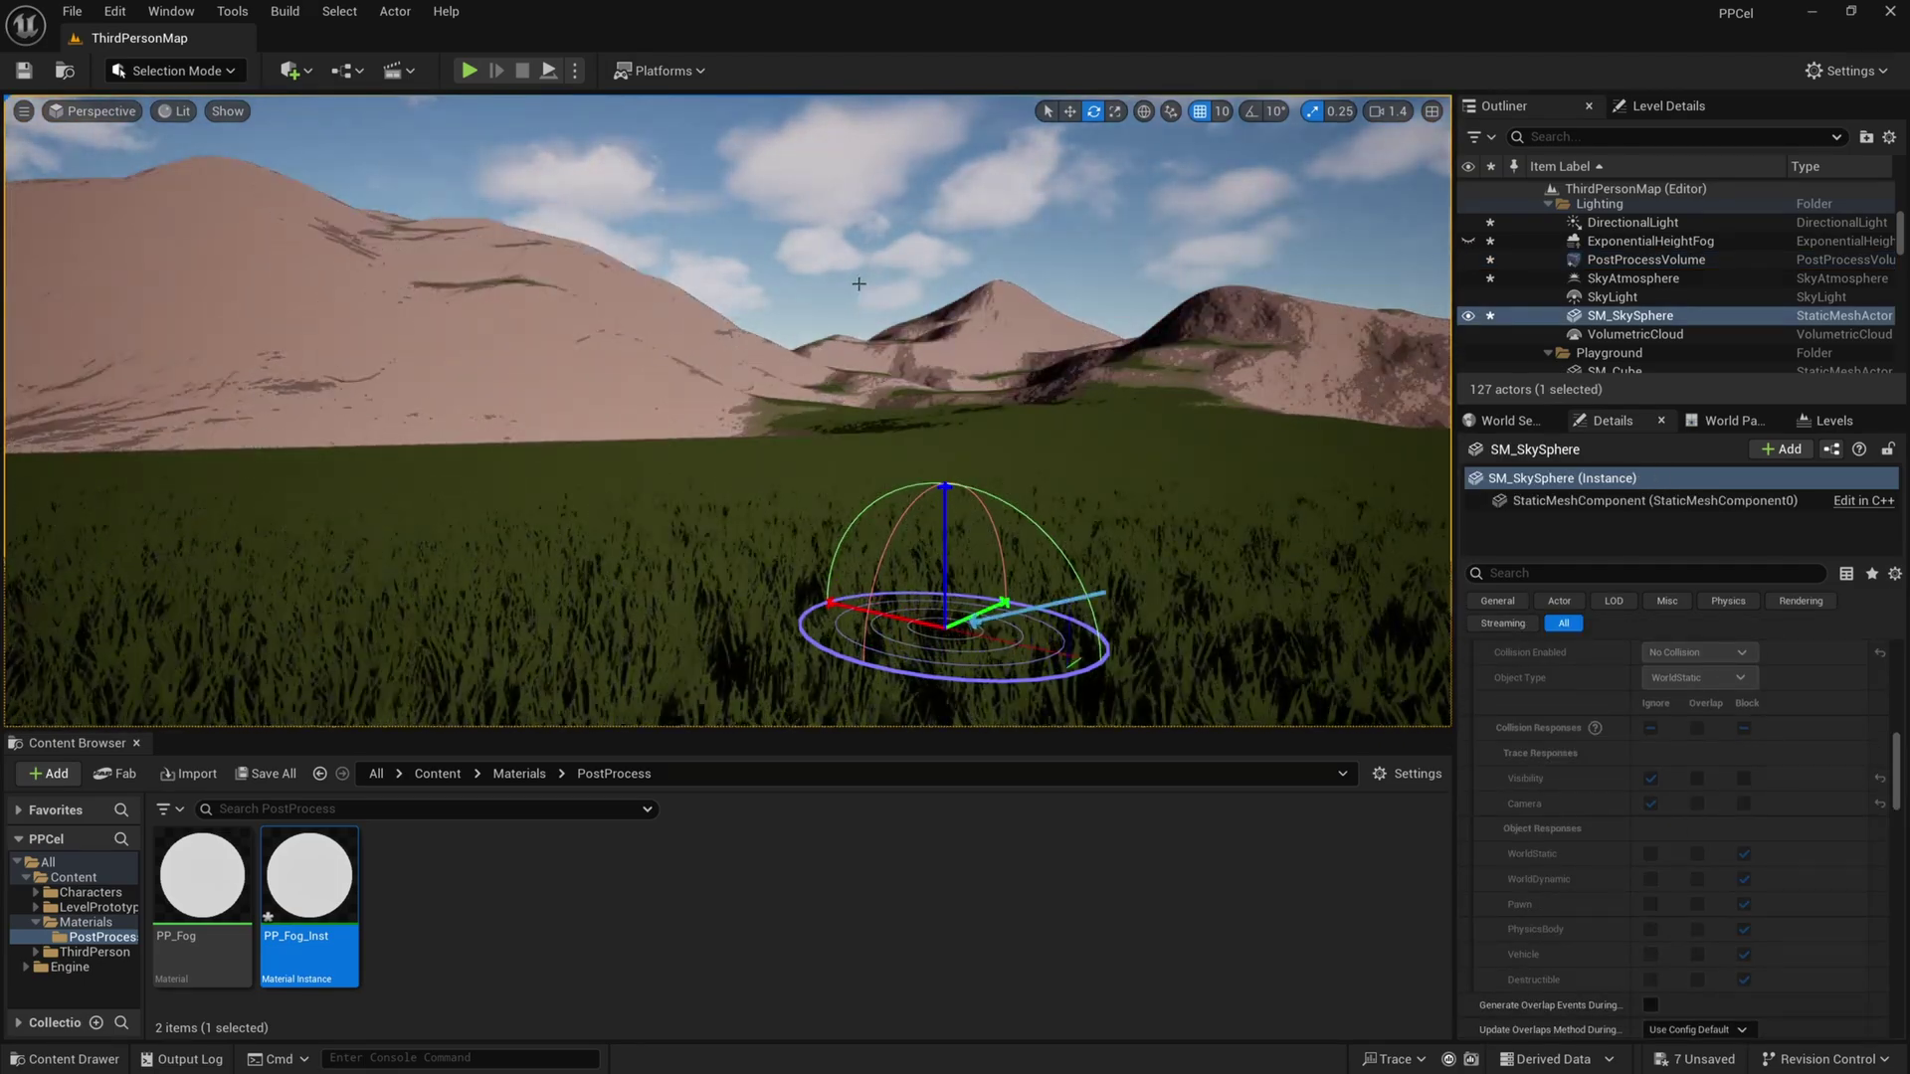
{"action": "key", "text": "ctrl+l"}
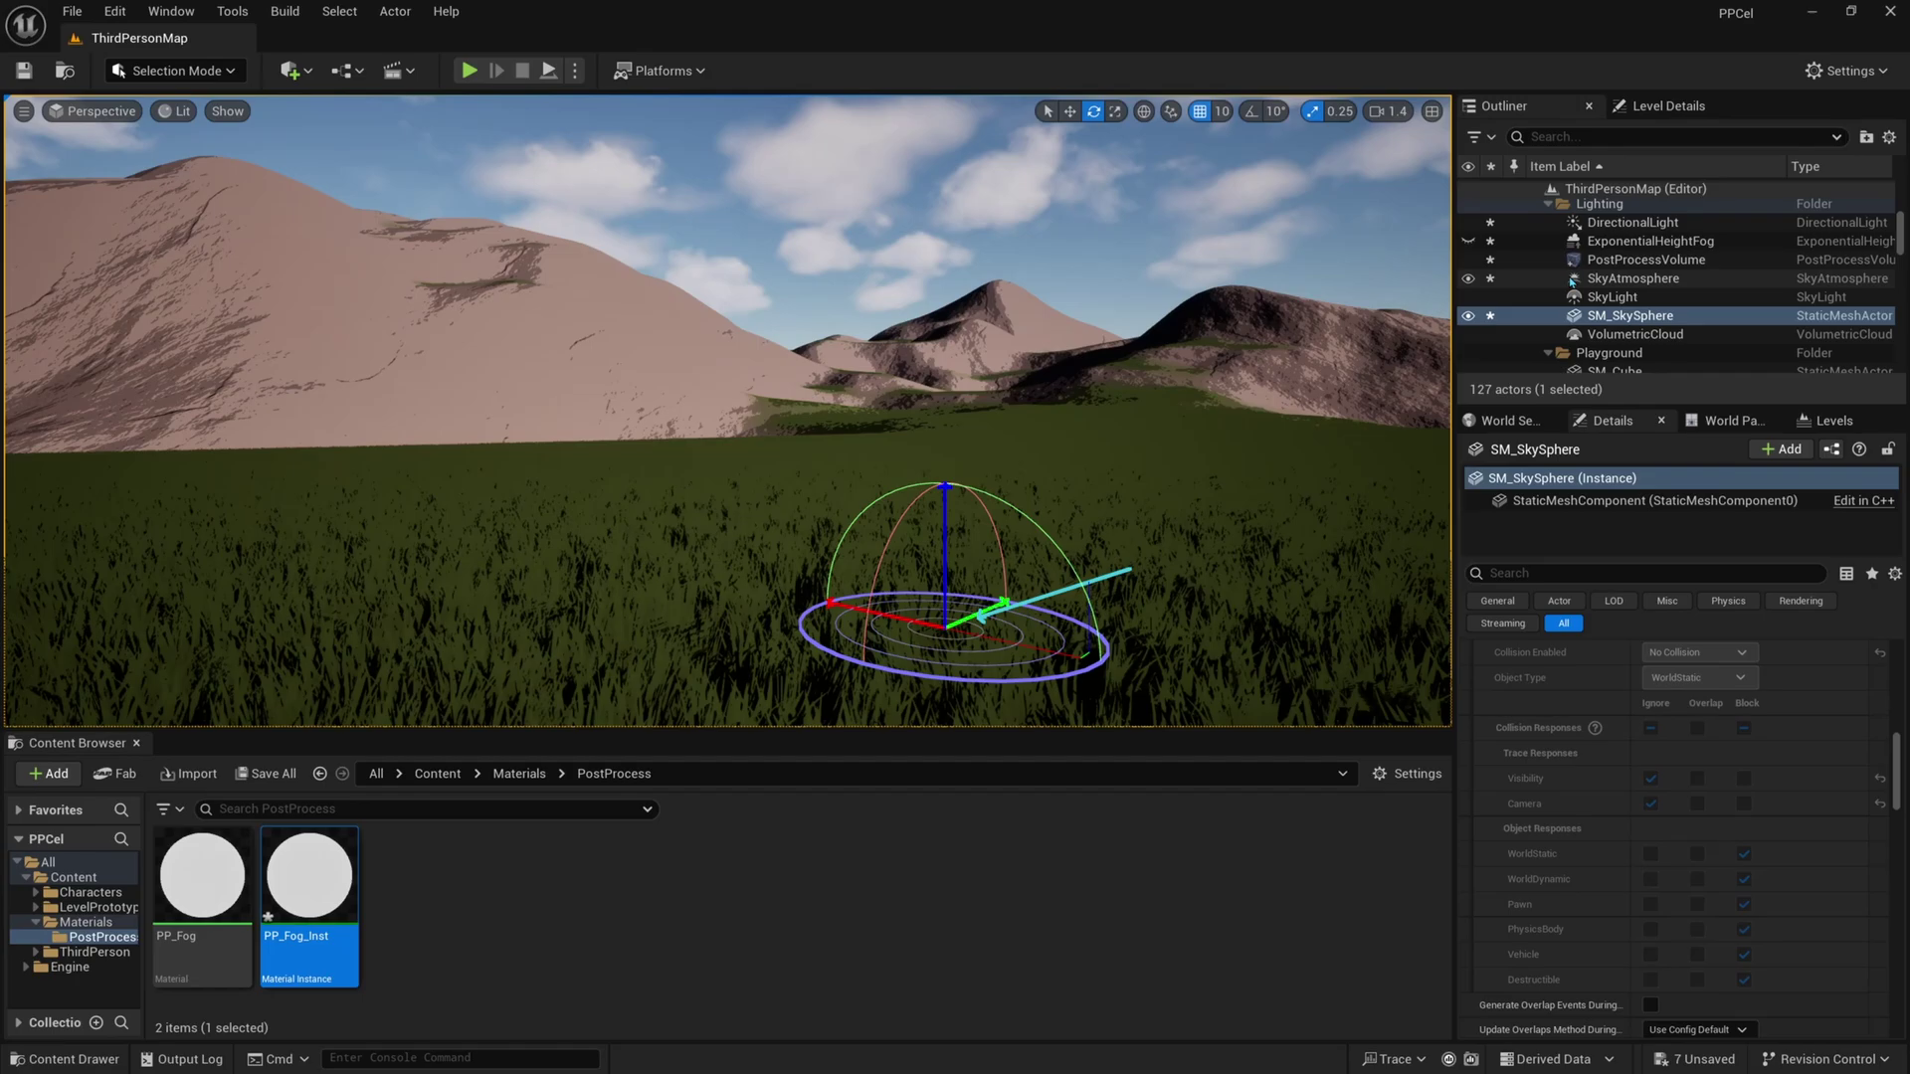
{"action": "left_click", "coordinate": [1631, 260]}
{"action": "left_click", "coordinate": [1551, 857]}
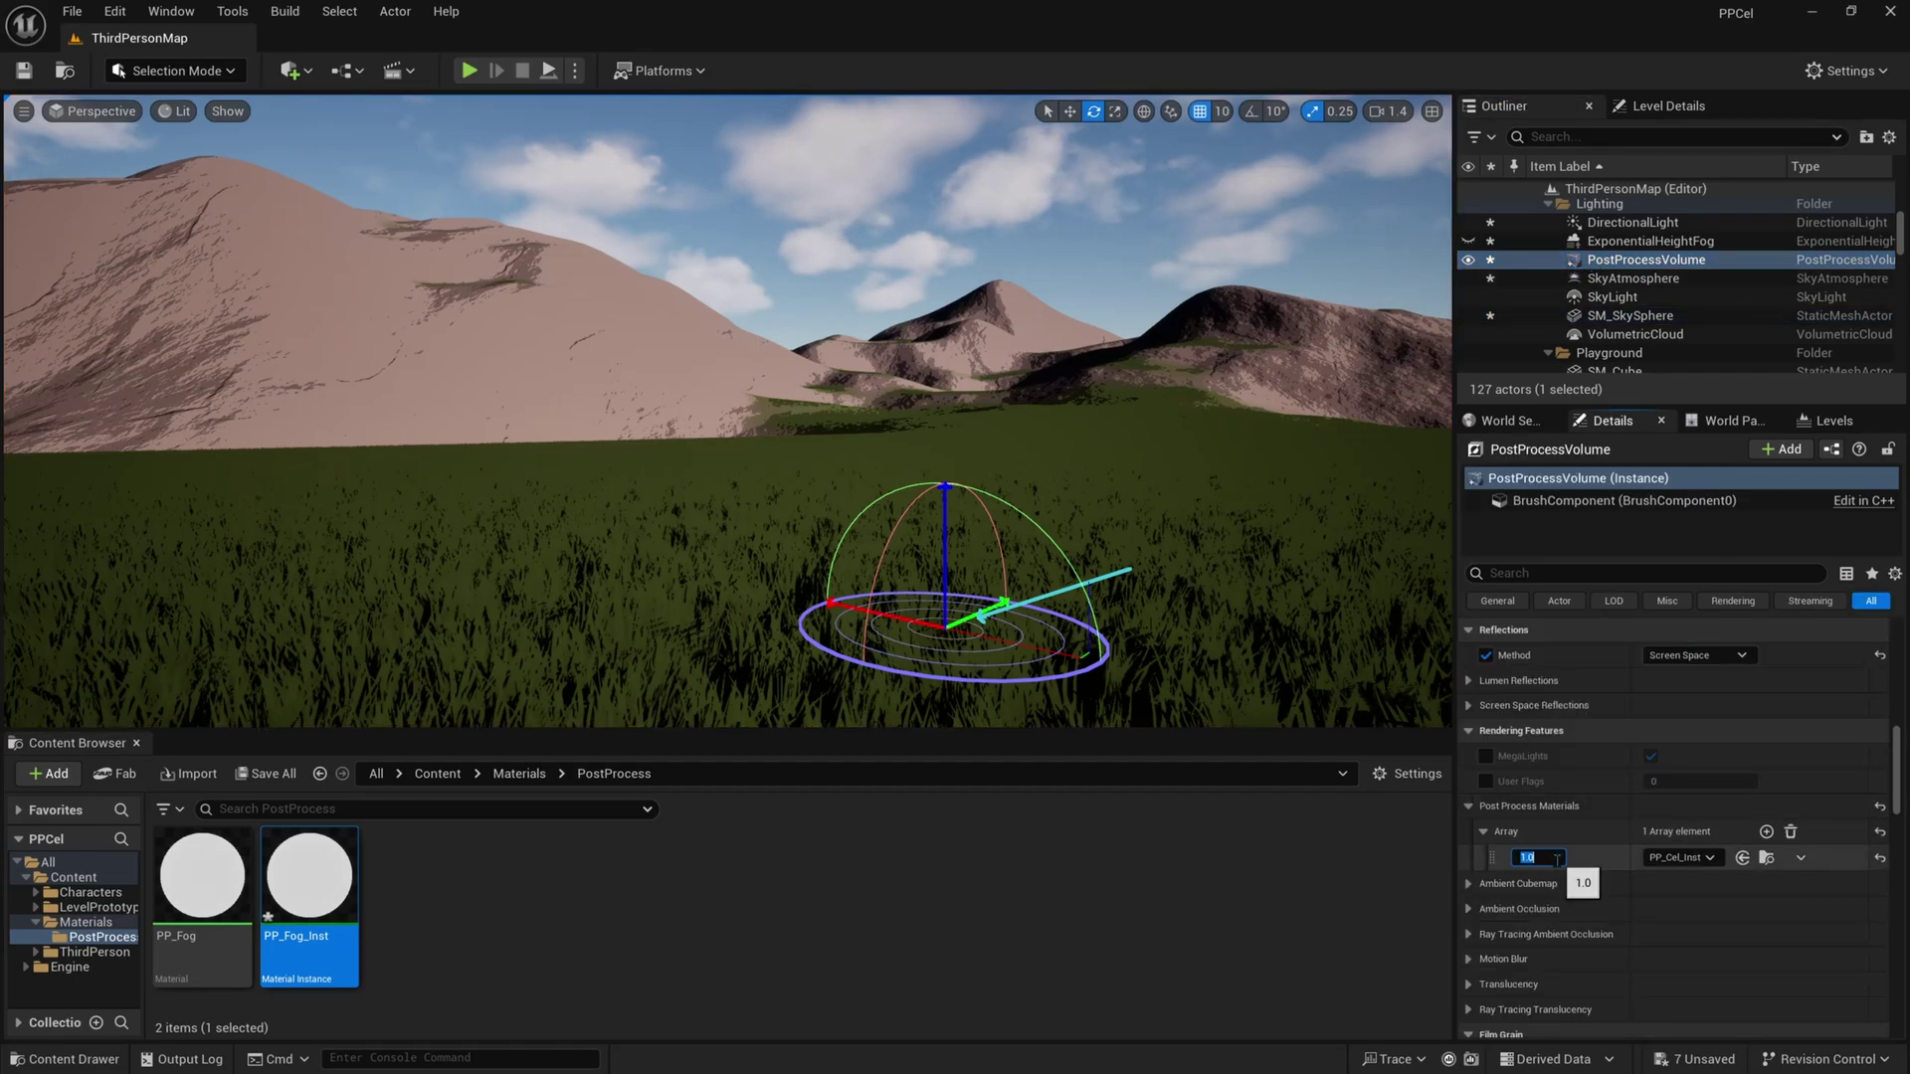
{"action": "type", "text": "0"}
{"action": "key", "text": "Return"}
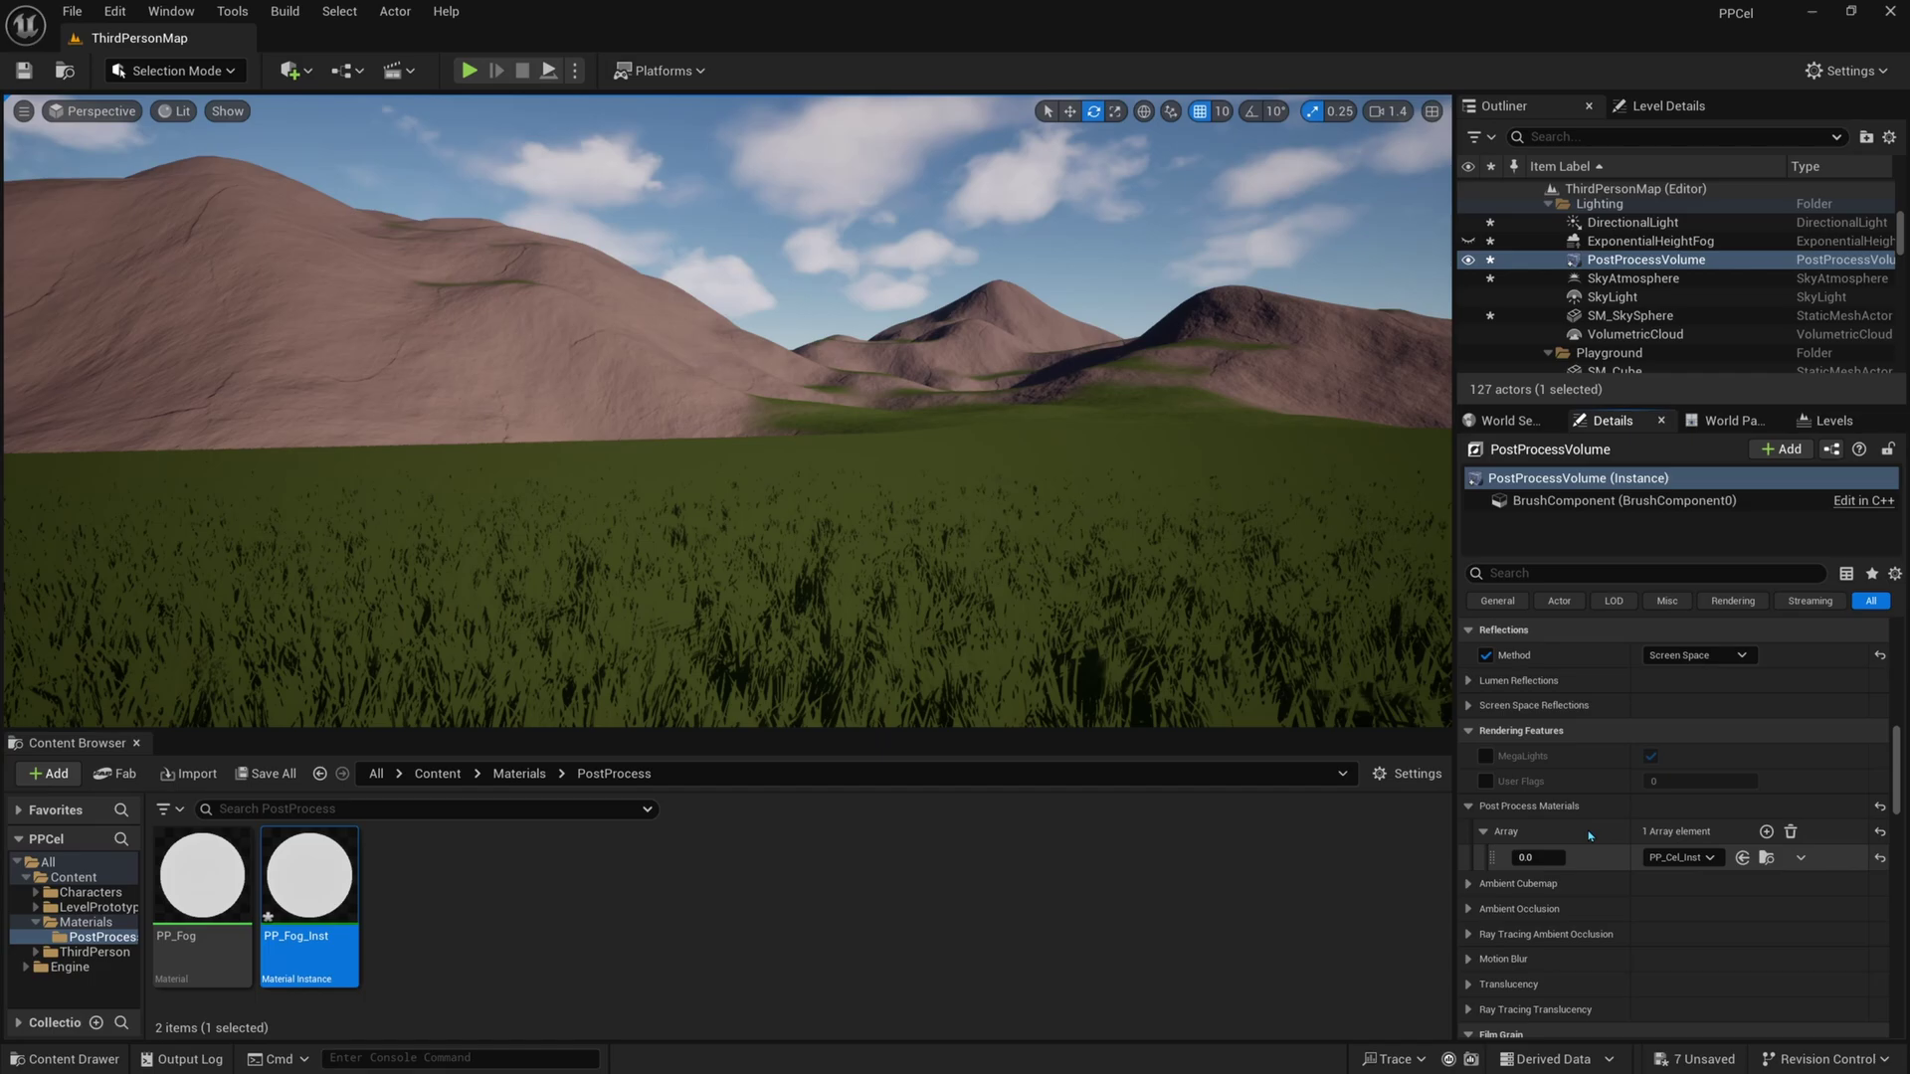
Add a second element of the asset reference type to the PostProcessVolume's Post Process Materials array
{"action": "left_click", "coordinate": [1766, 831]}
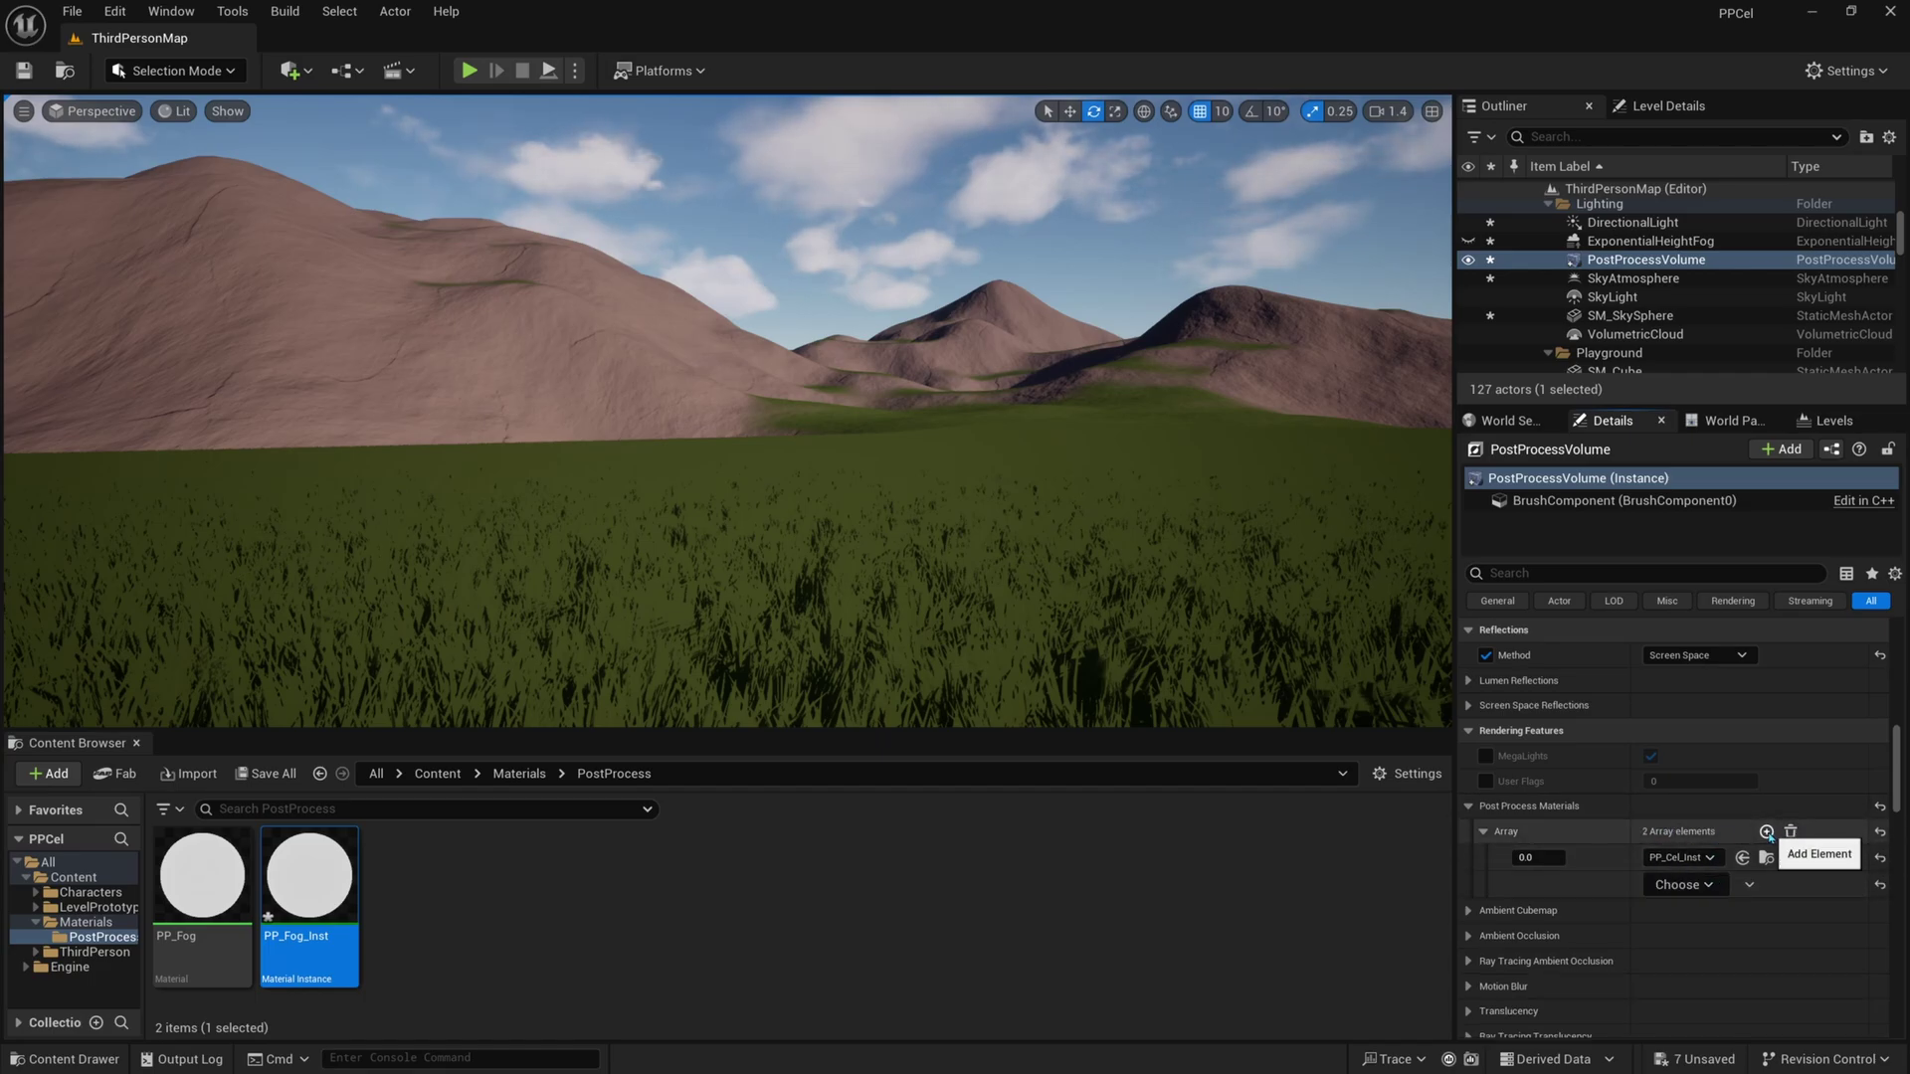
{"action": "left_click", "coordinate": [1681, 888]}
{"action": "left_click", "coordinate": [1696, 909]}
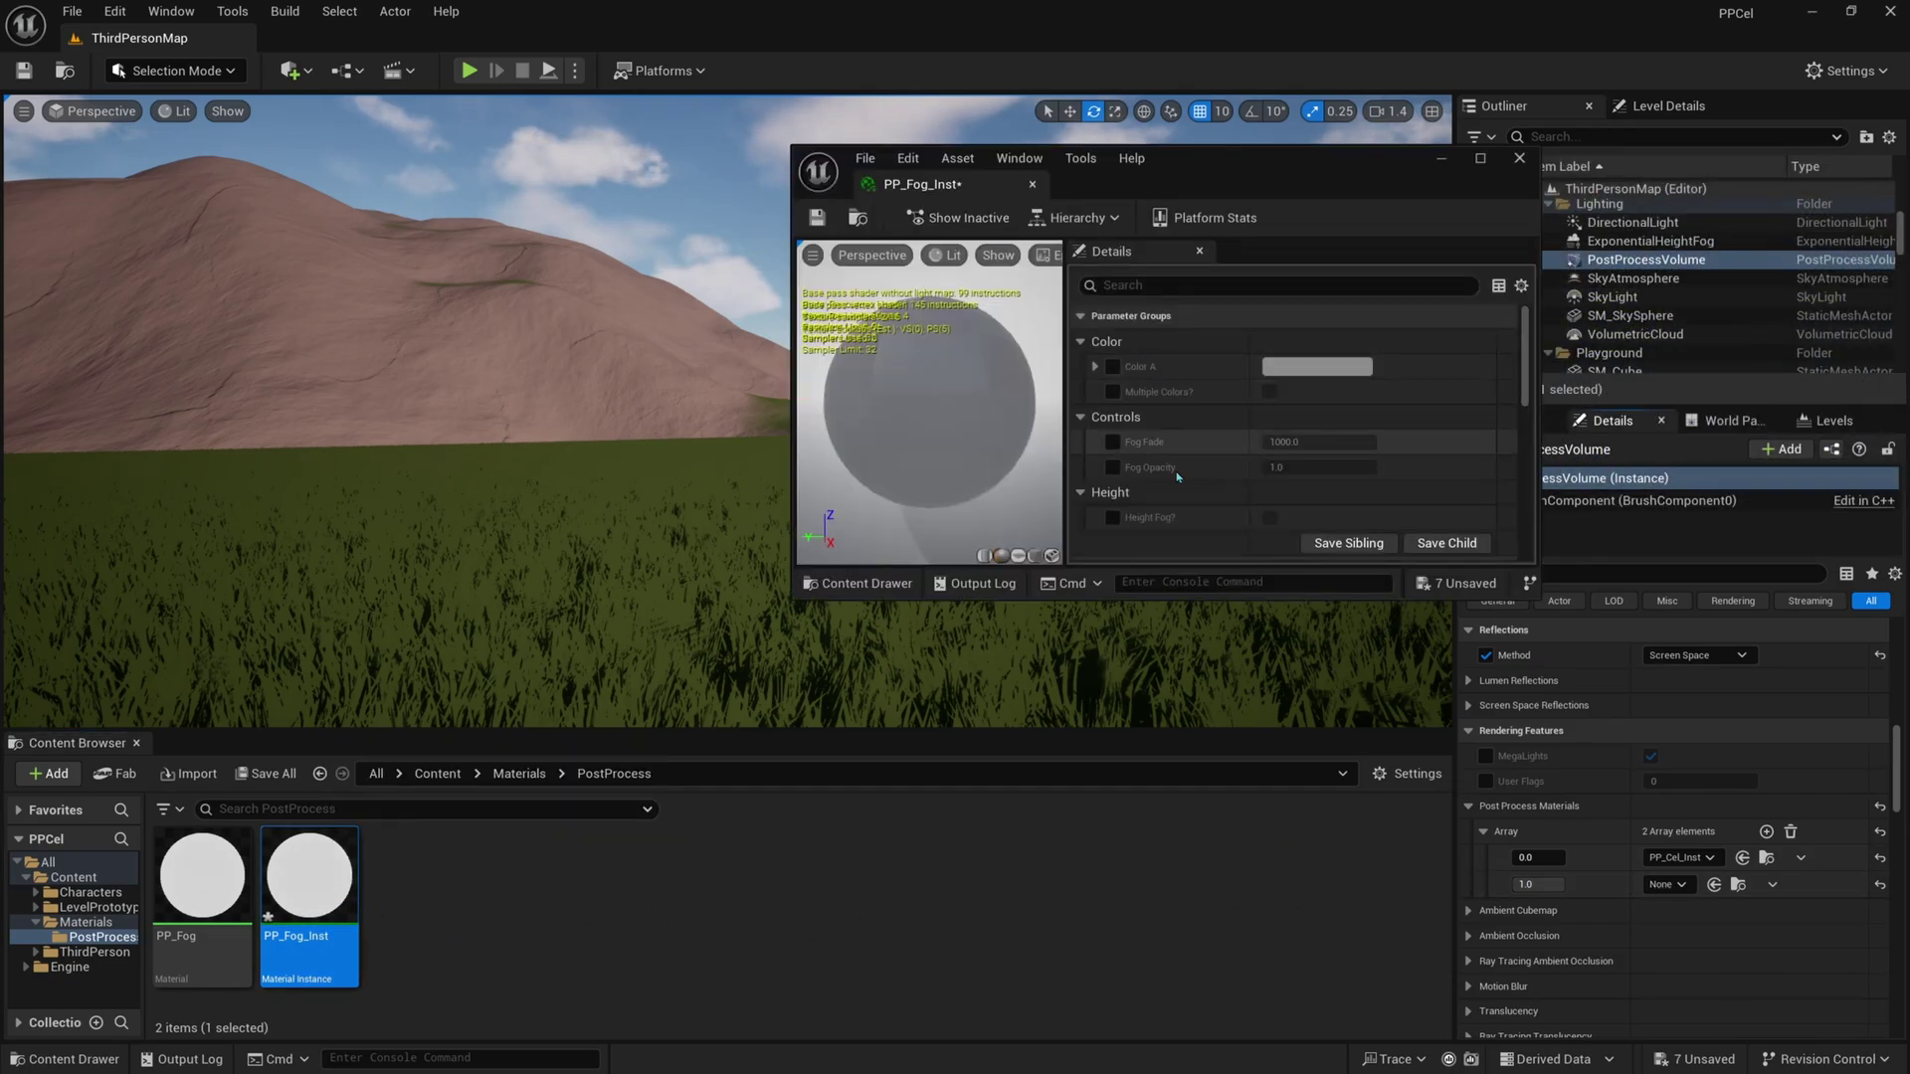
Enable the Fog Opacity override in PP_Fog_Inst, set it to 0.1 and close the instance editor
{"action": "left_click_drag", "start_coordinate": [1212, 602], "coordinate": [1212, 834]}
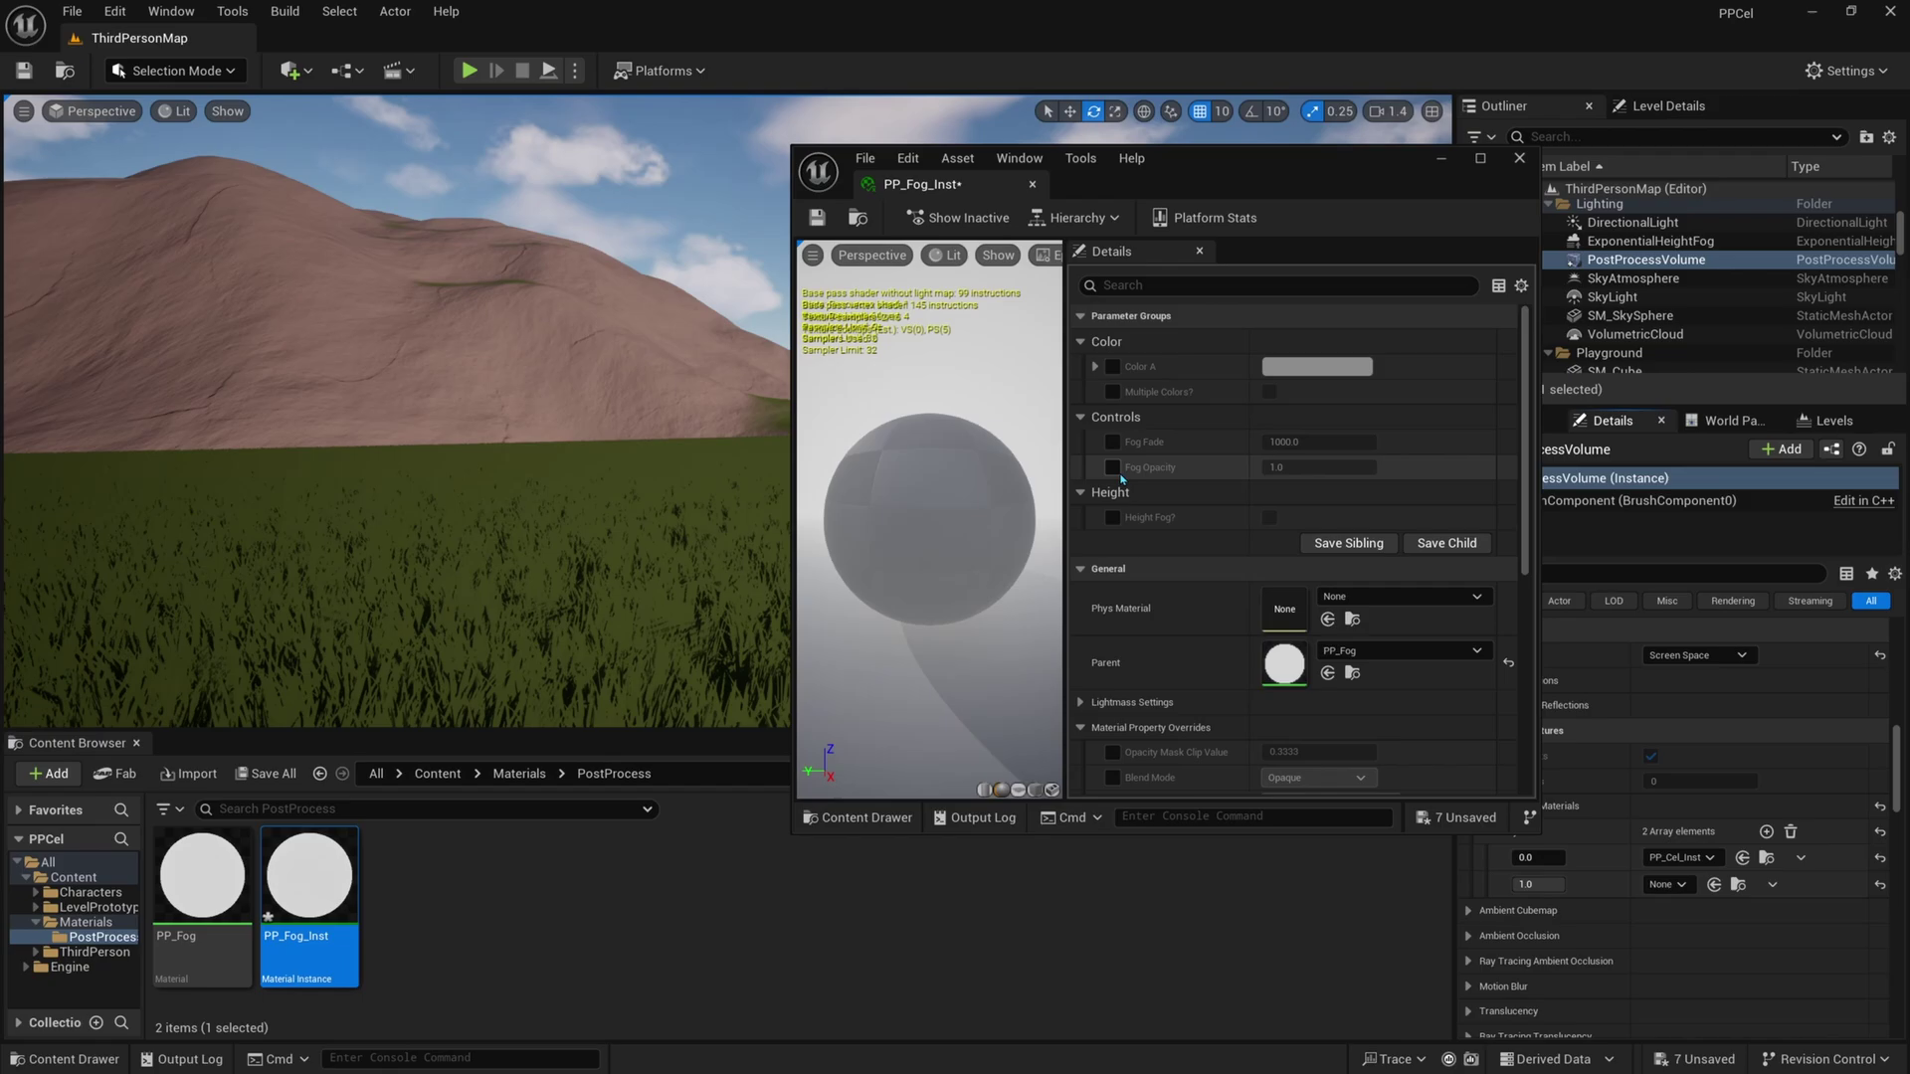
{"action": "left_click", "coordinate": [1113, 468]}
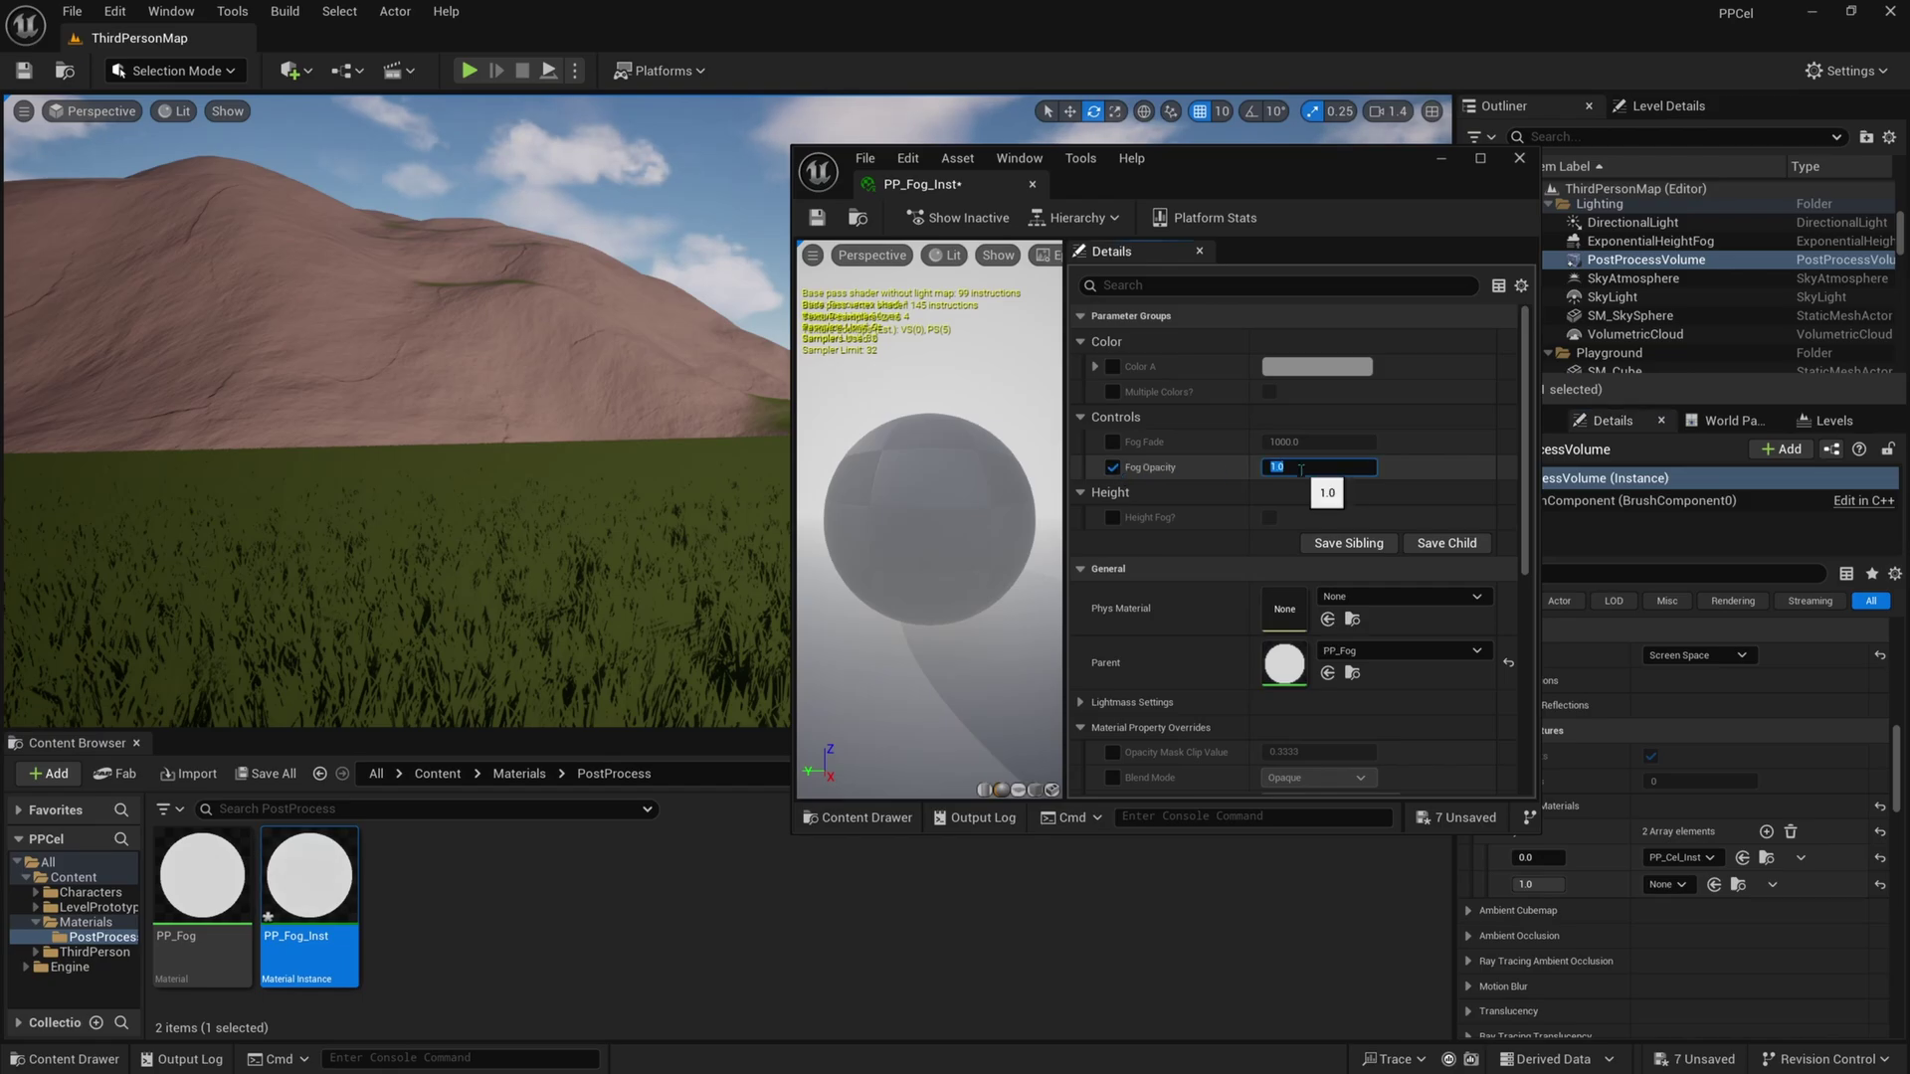
{"action": "type", "text": "0.1"}
{"action": "key", "text": "Return"}
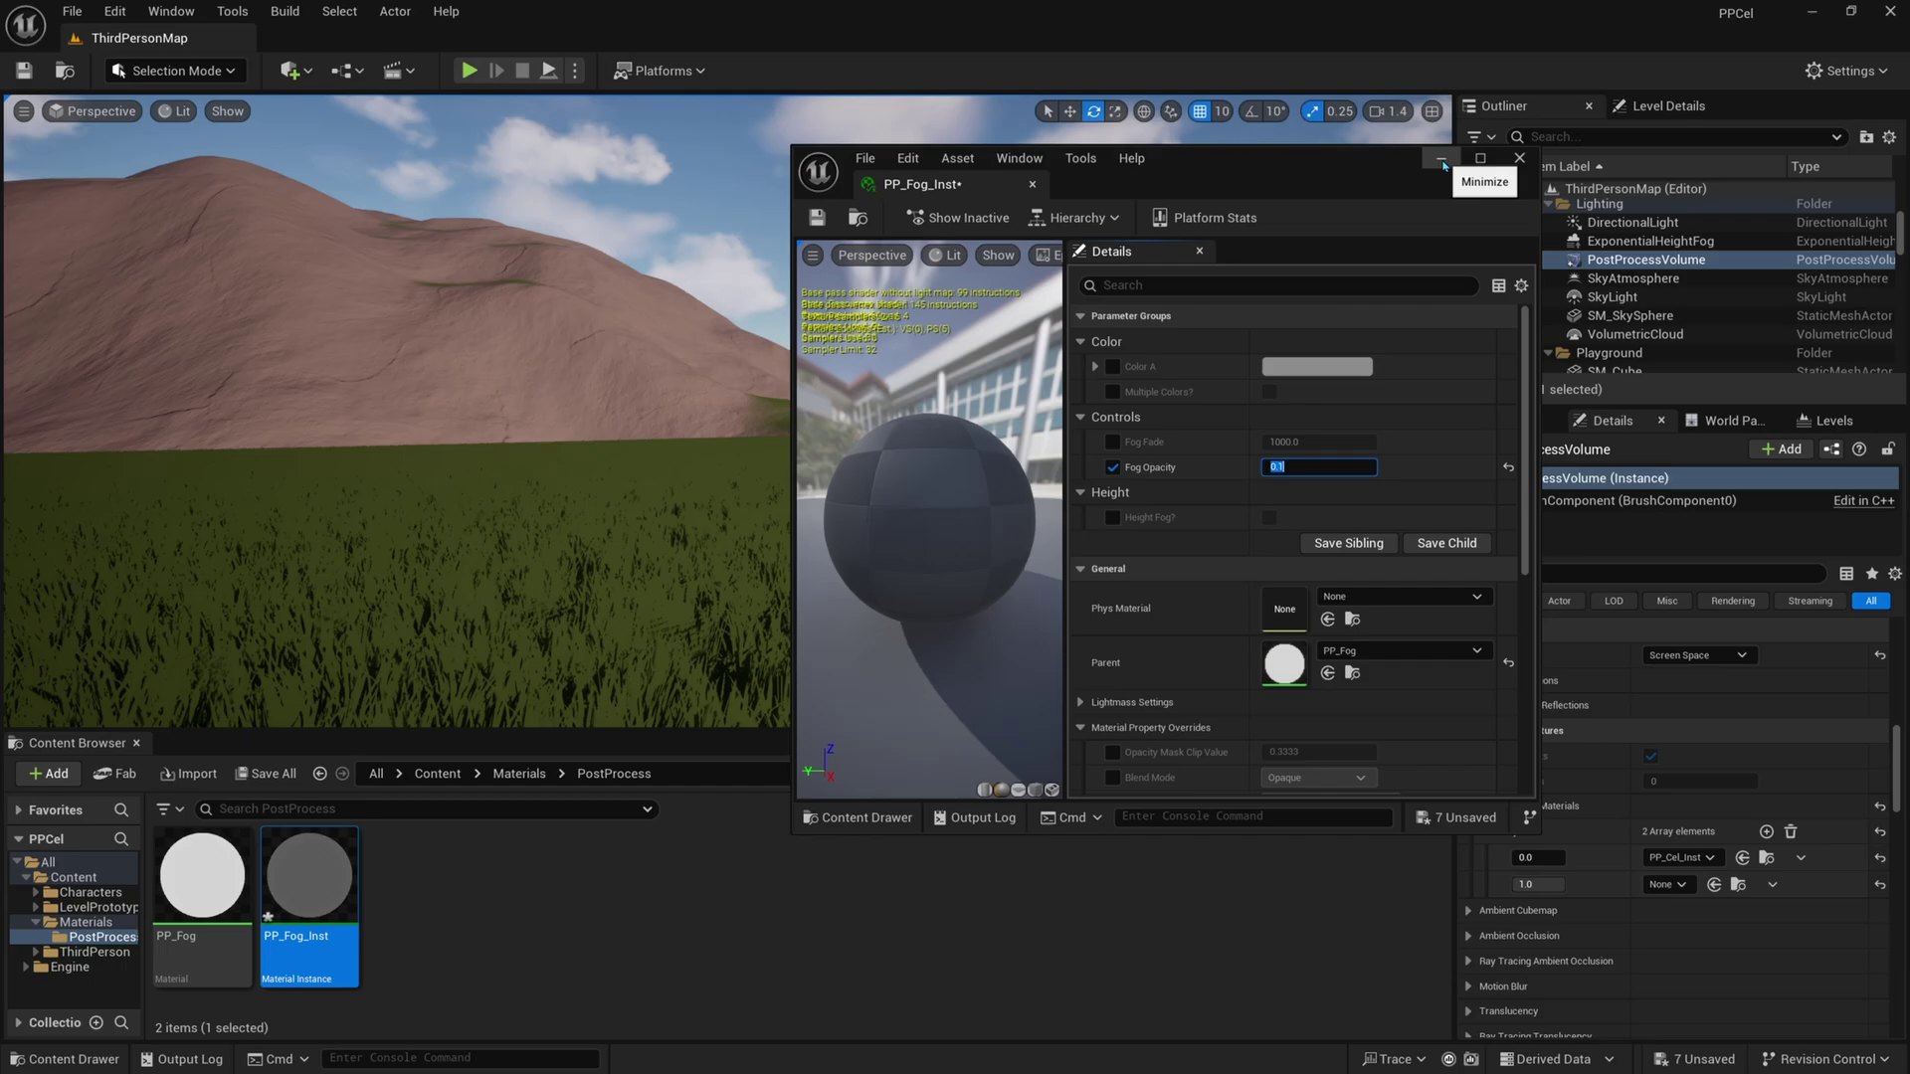
{"action": "left_click", "coordinate": [1519, 158]}
Assign PP_Fog_Inst to the new Post Process Materials element and play-test the level to view the fog
{"action": "left_click_drag", "start_coordinate": [309, 880], "coordinate": [1660, 889]}
{"action": "right_click_drag", "start_coordinate": [746, 529], "coordinate": [795, 528]}
{"action": "key", "text": "alt+p"}
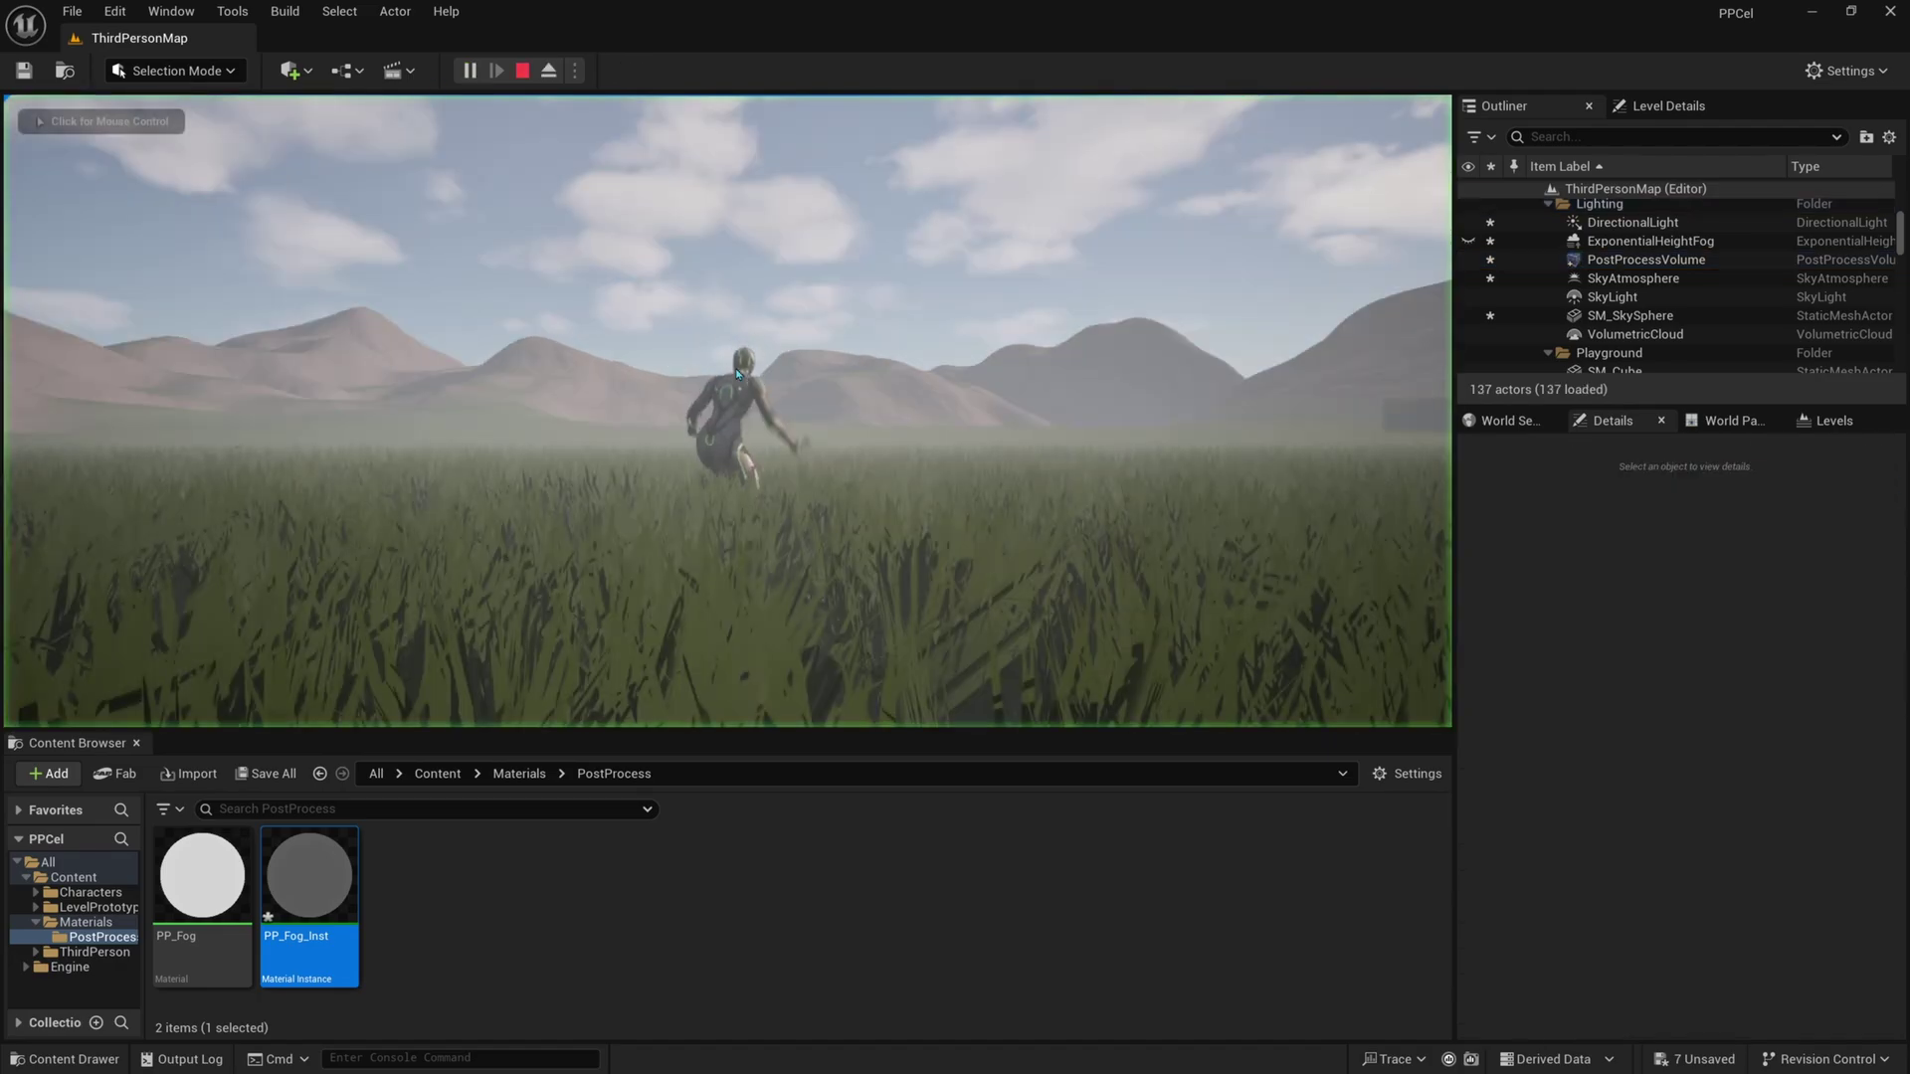
{"action": "key", "text": "w"}
{"action": "key", "text": "w"}
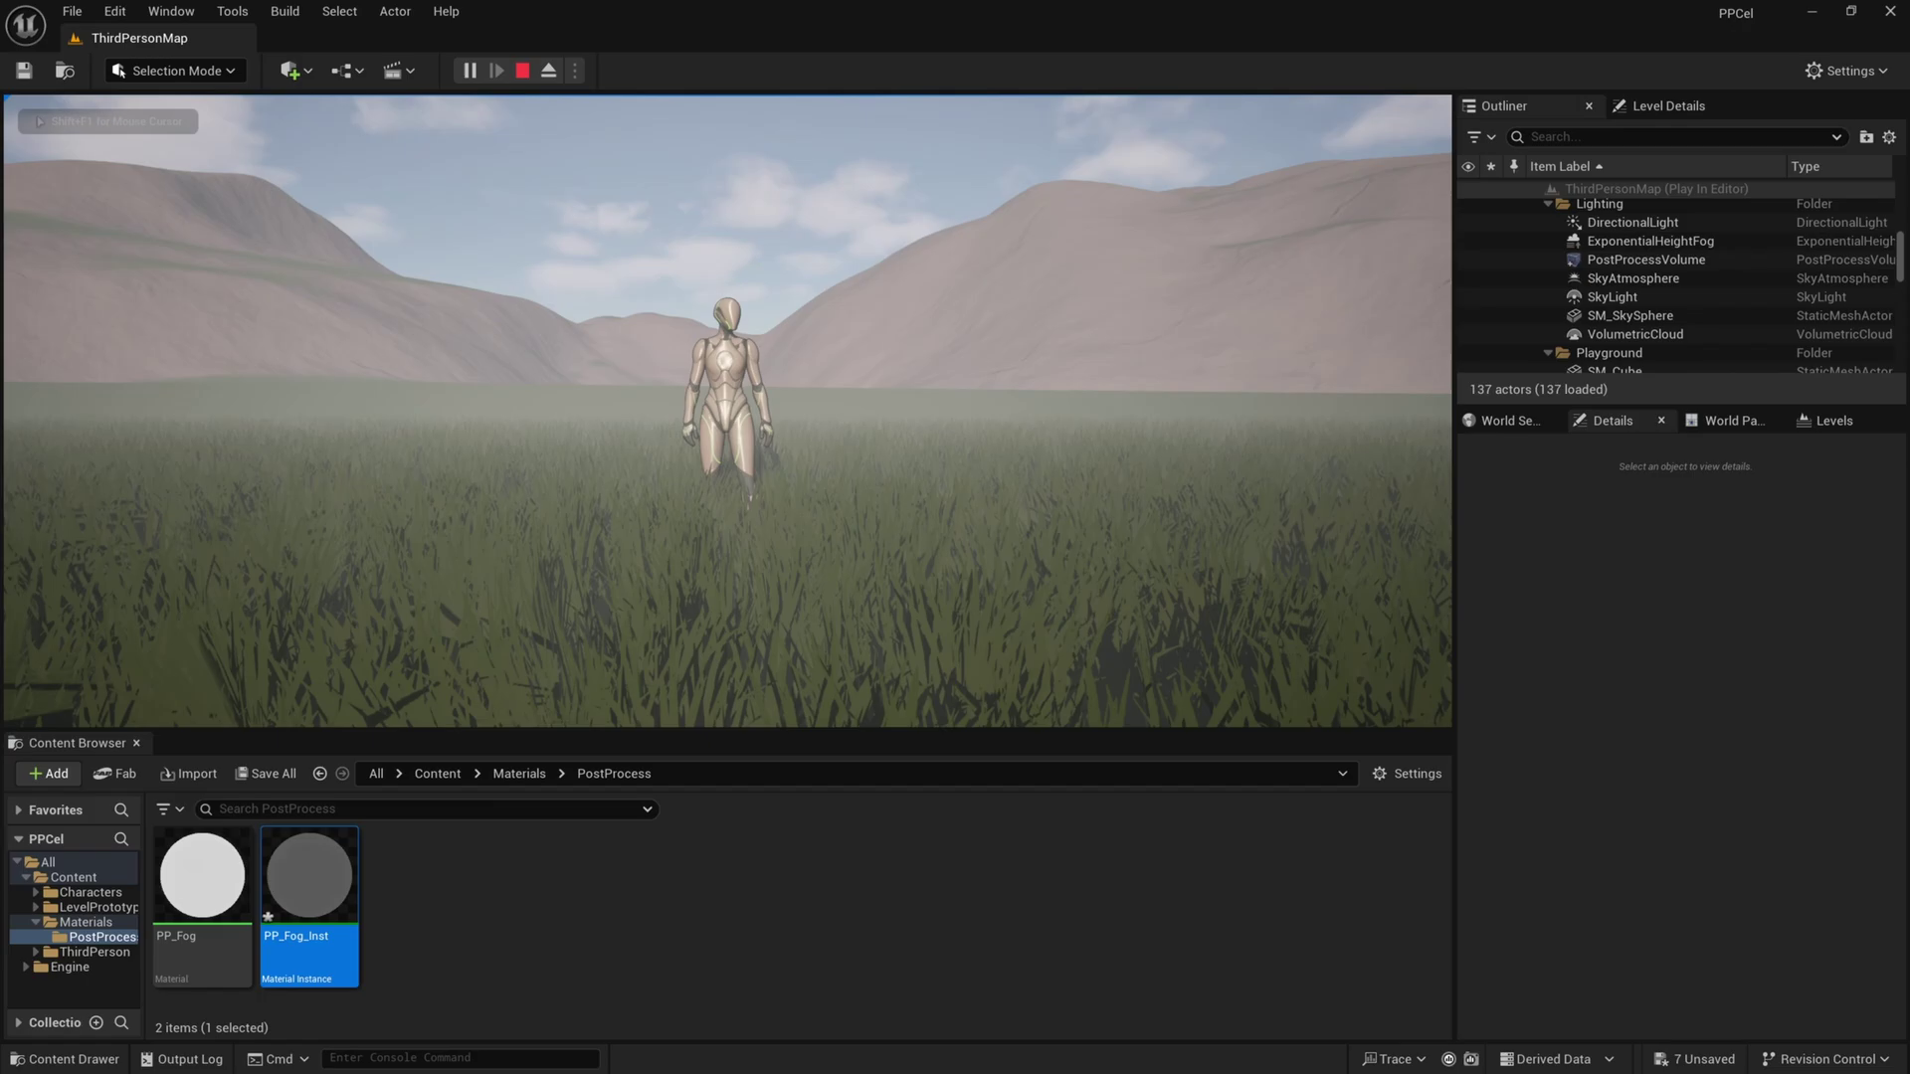
{"action": "key", "text": "Escape"}
Reopen PP_Fog_Inst and enable the overrides for Color A, Multiple Colors?, Fog Fade and Height Fog?
{"action": "double_click", "coordinate": [308, 877]}
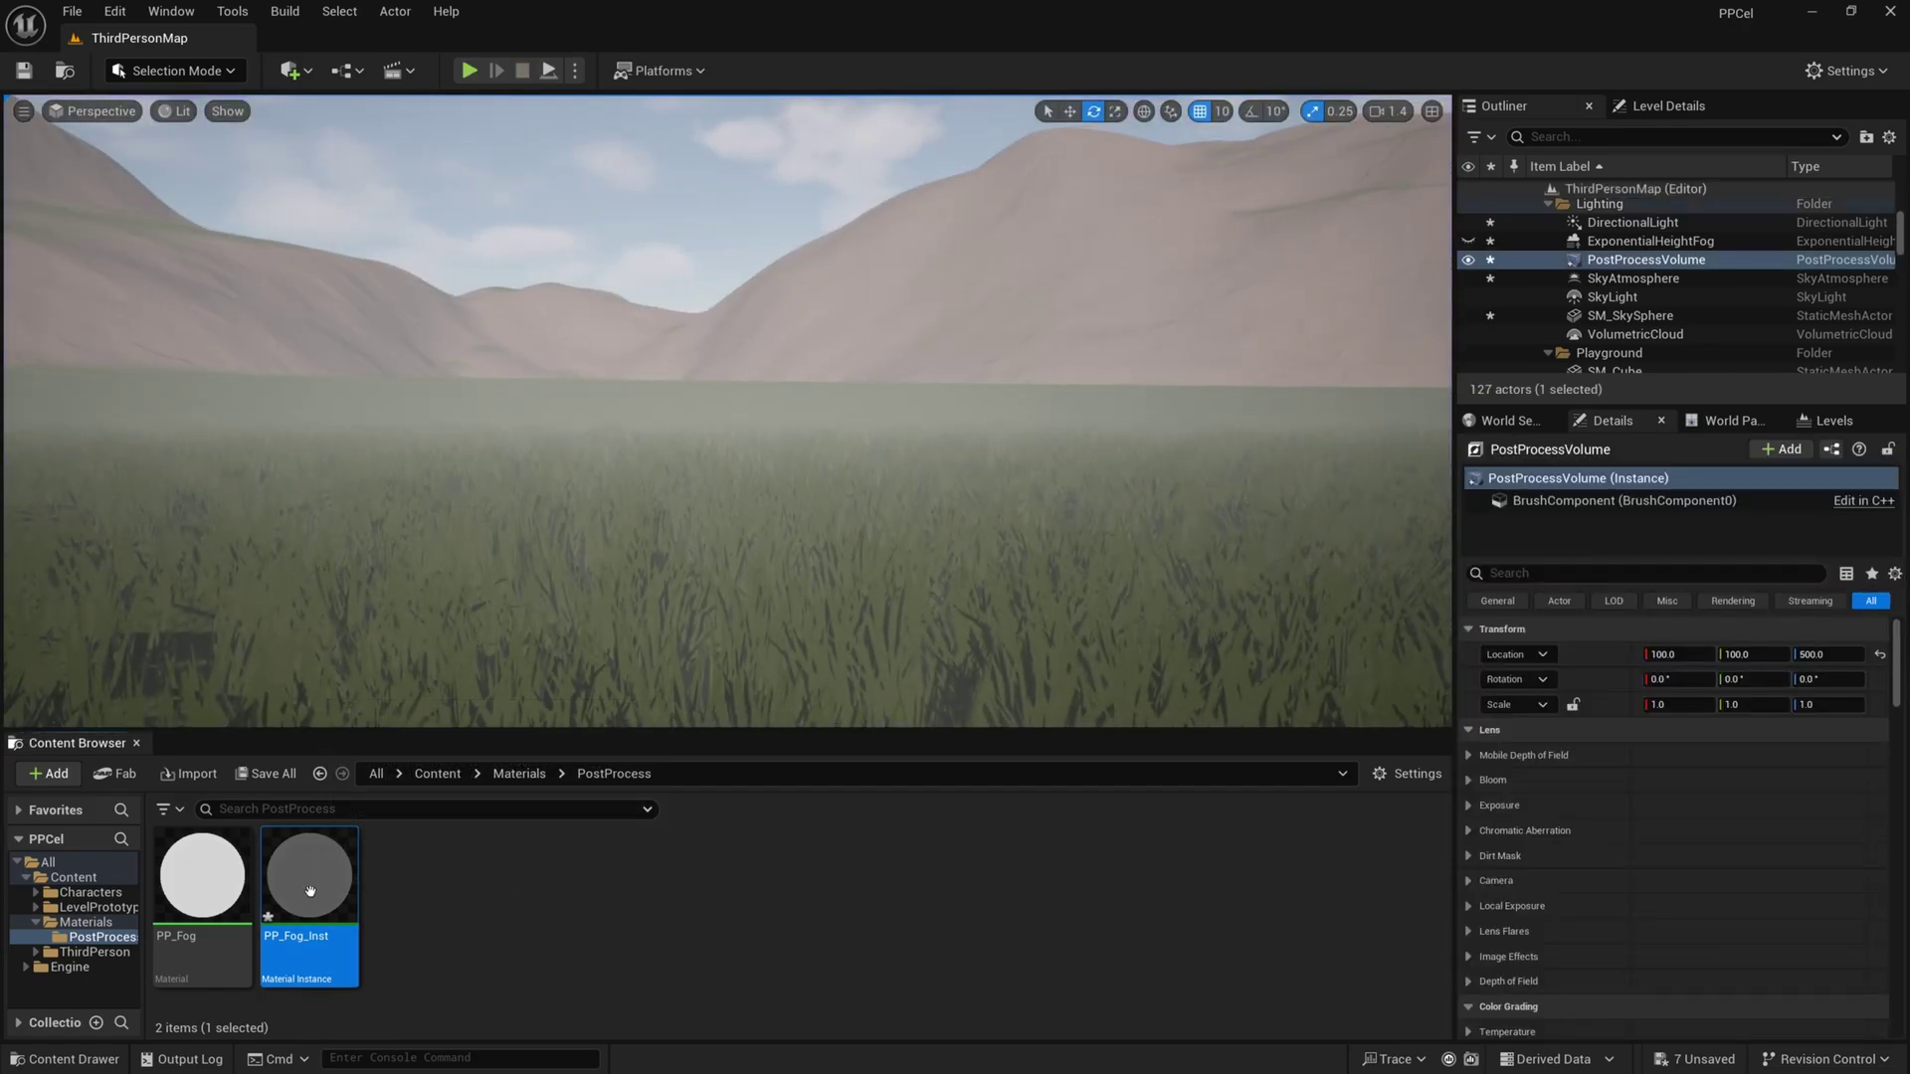
{"action": "left_click_drag", "start_coordinate": [1333, 192], "coordinate": [1606, 207]}
{"action": "left_click", "coordinate": [1383, 381]}
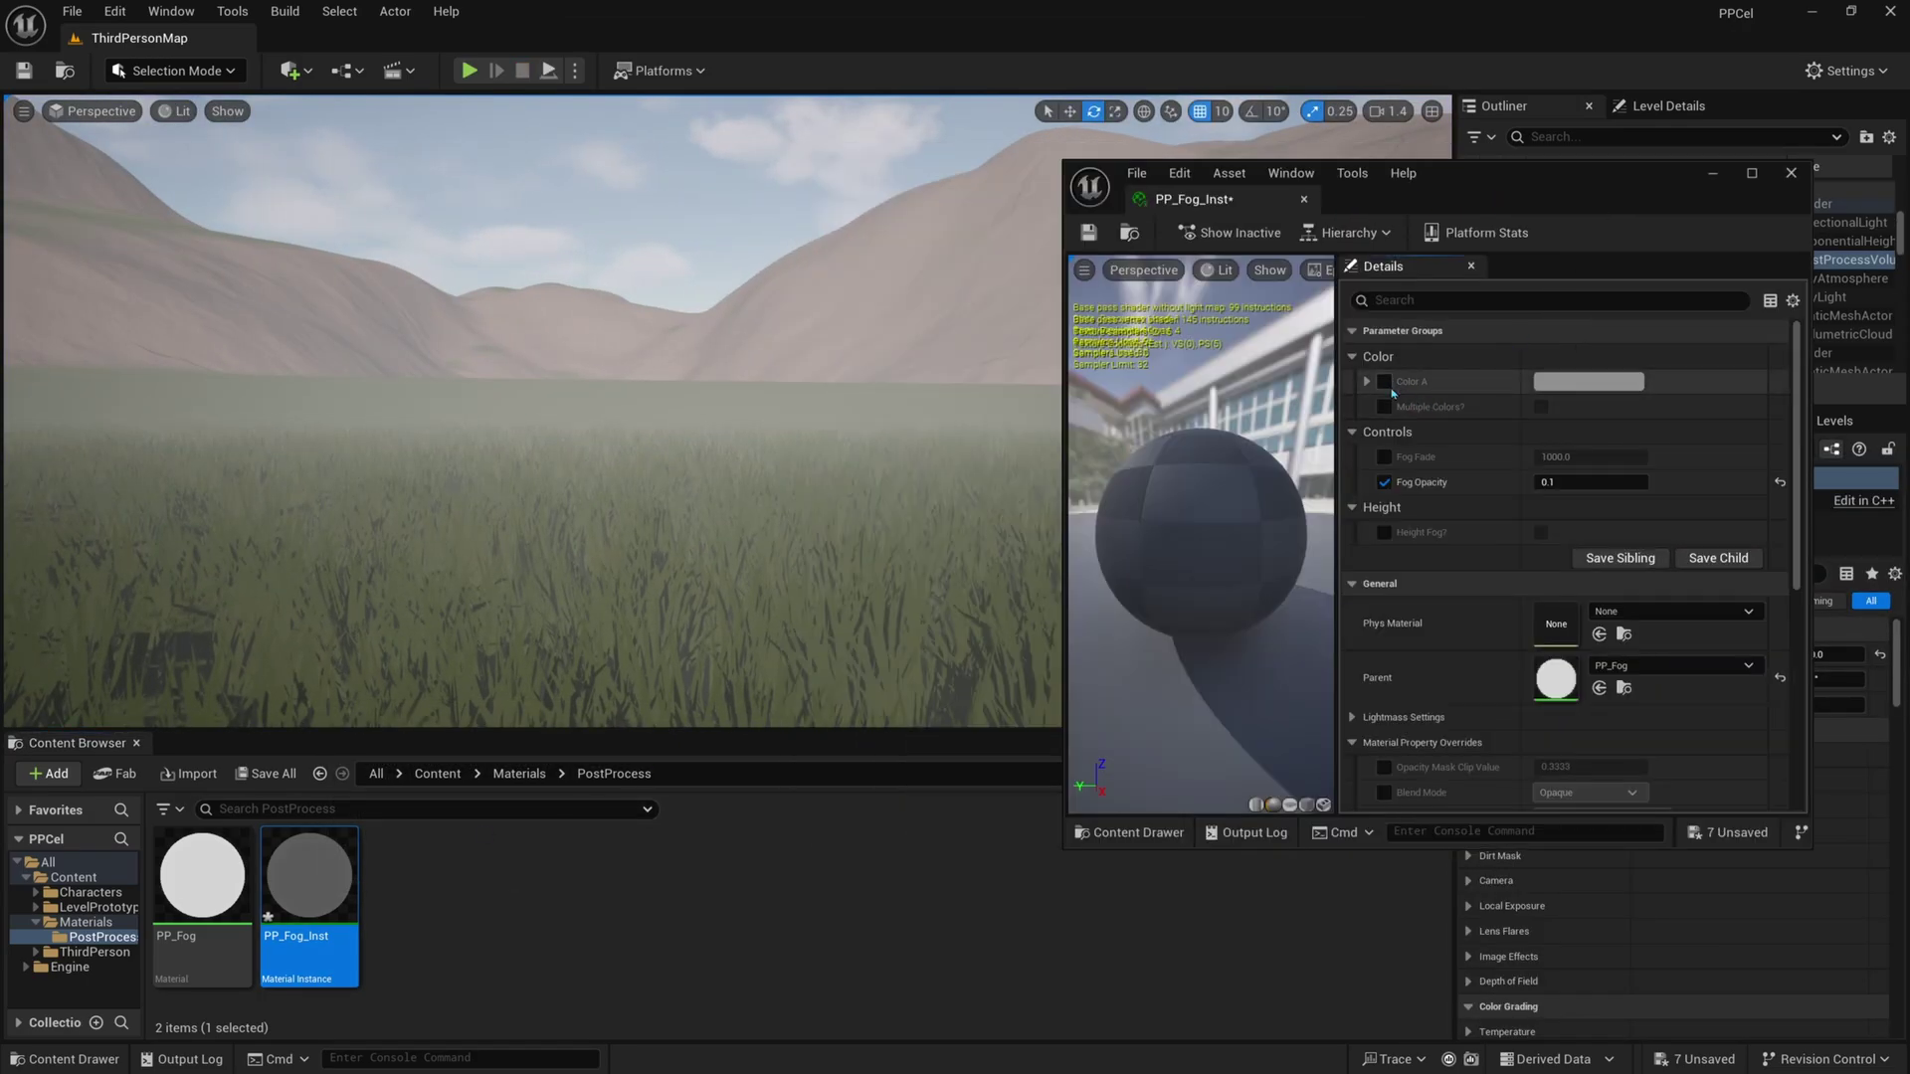
{"action": "left_click", "coordinate": [1383, 406]}
{"action": "left_click", "coordinate": [1383, 457]}
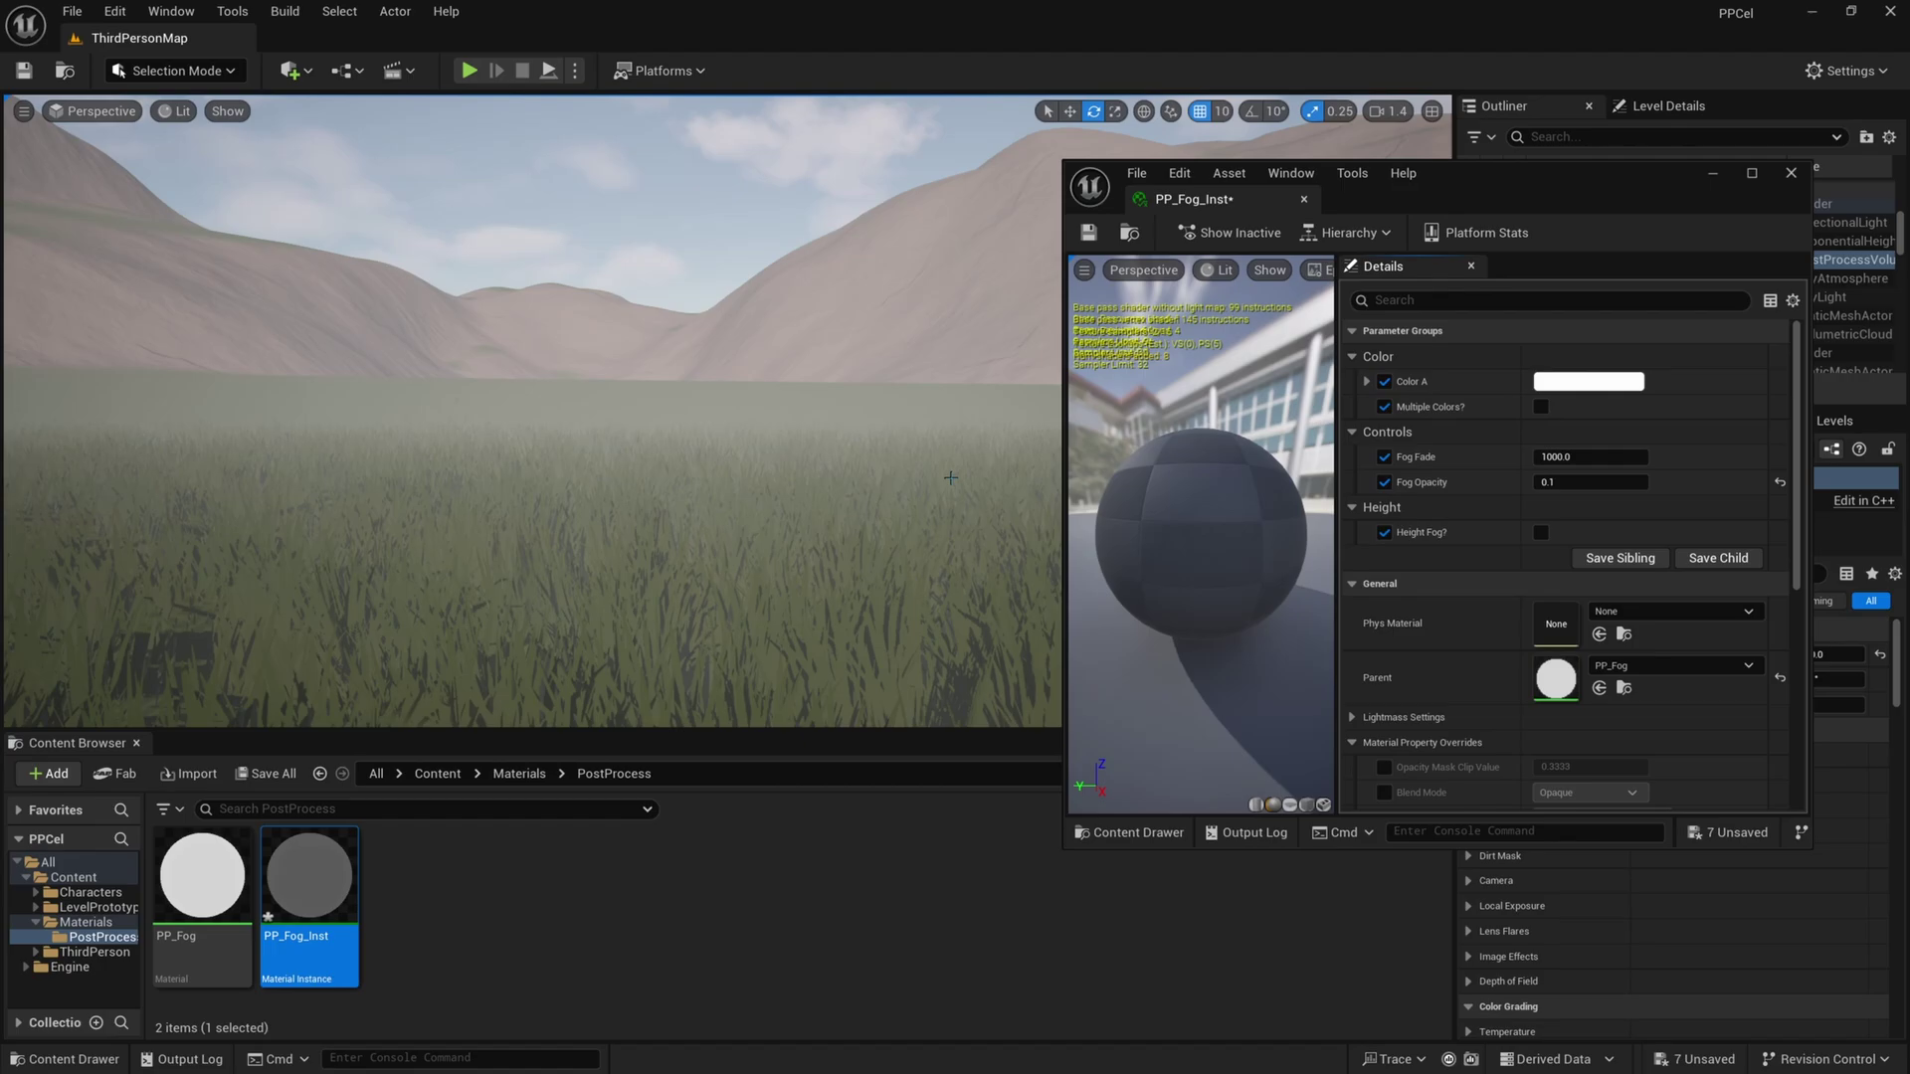
Try teal, blue and purple tints for Color A in PP_Fog_Inst and settle on a pale lavender
{"action": "left_click", "coordinate": [1552, 383]}
{"action": "left_click", "coordinate": [1214, 518]}
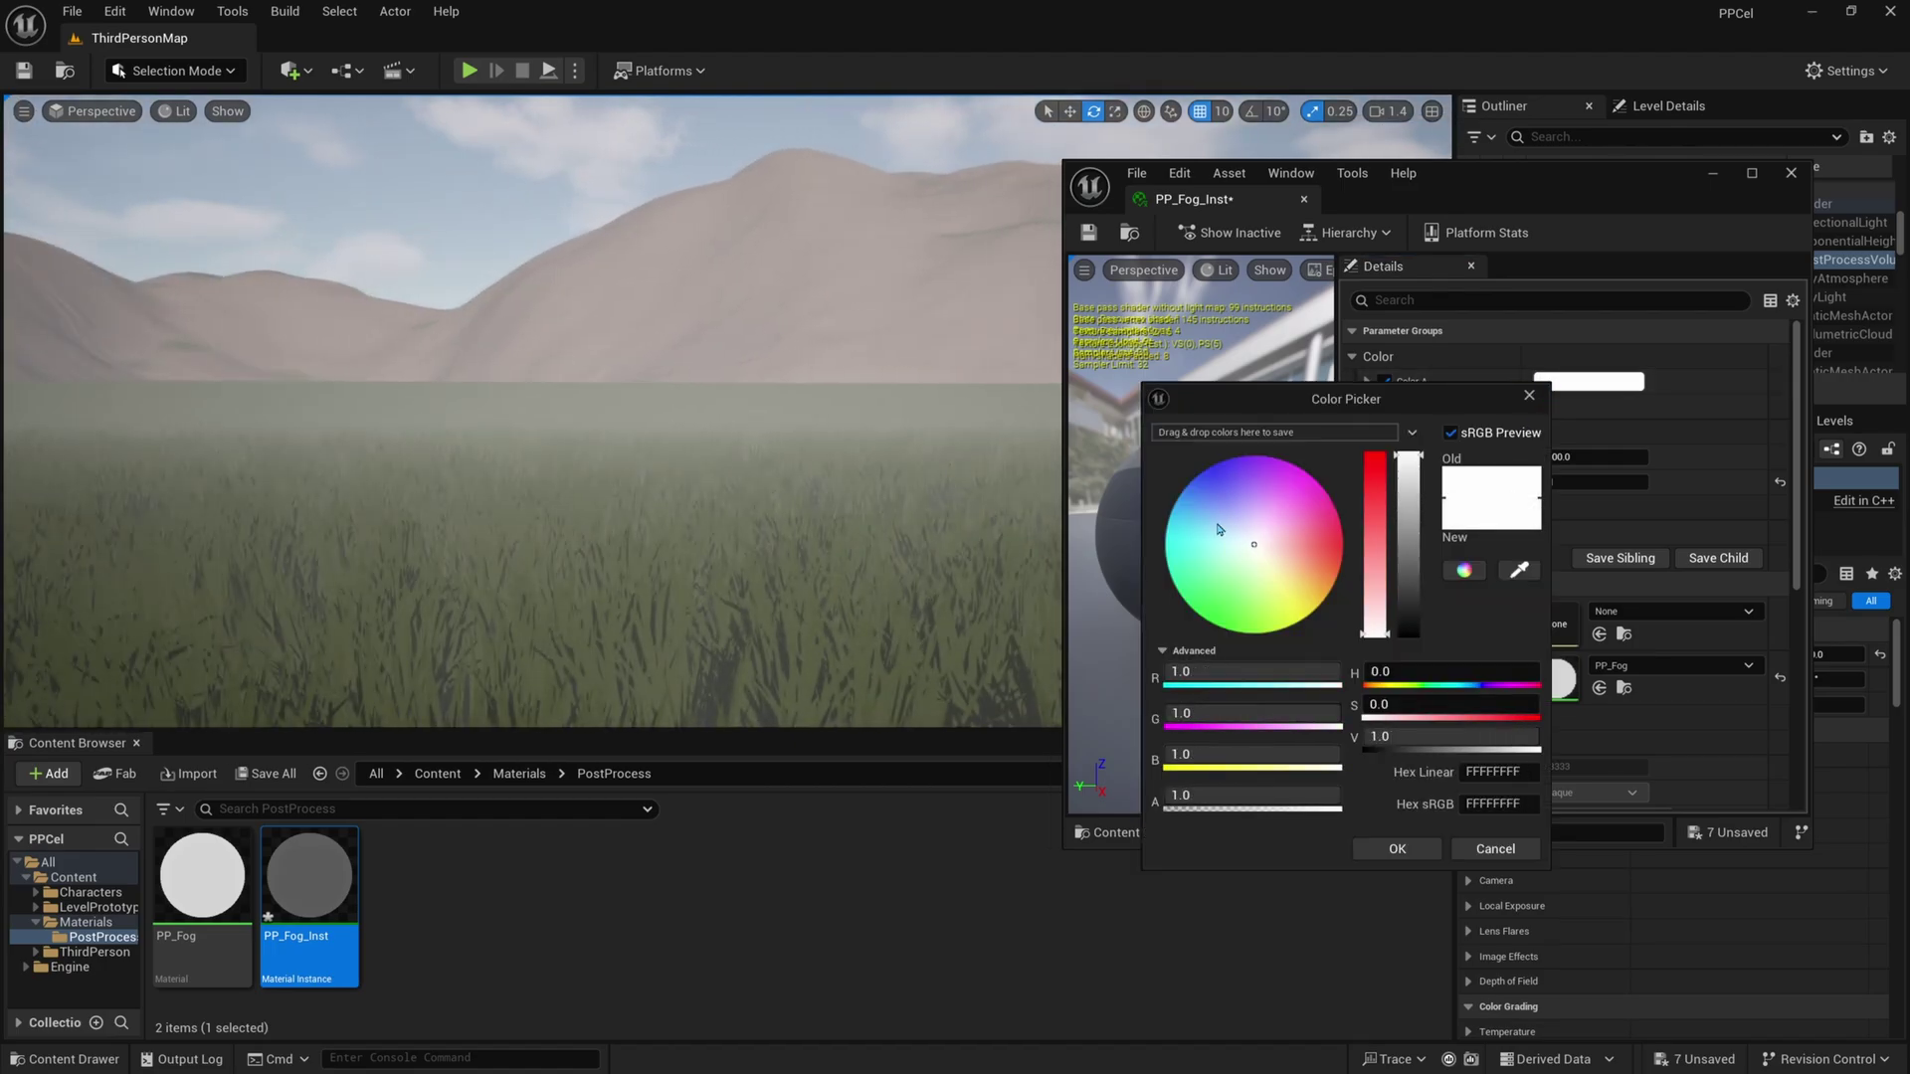
{"action": "left_click_drag", "start_coordinate": [1231, 509], "coordinate": [1316, 586]}
{"action": "left_click", "coordinate": [1215, 619]}
{"action": "left_click", "coordinate": [1197, 559]}
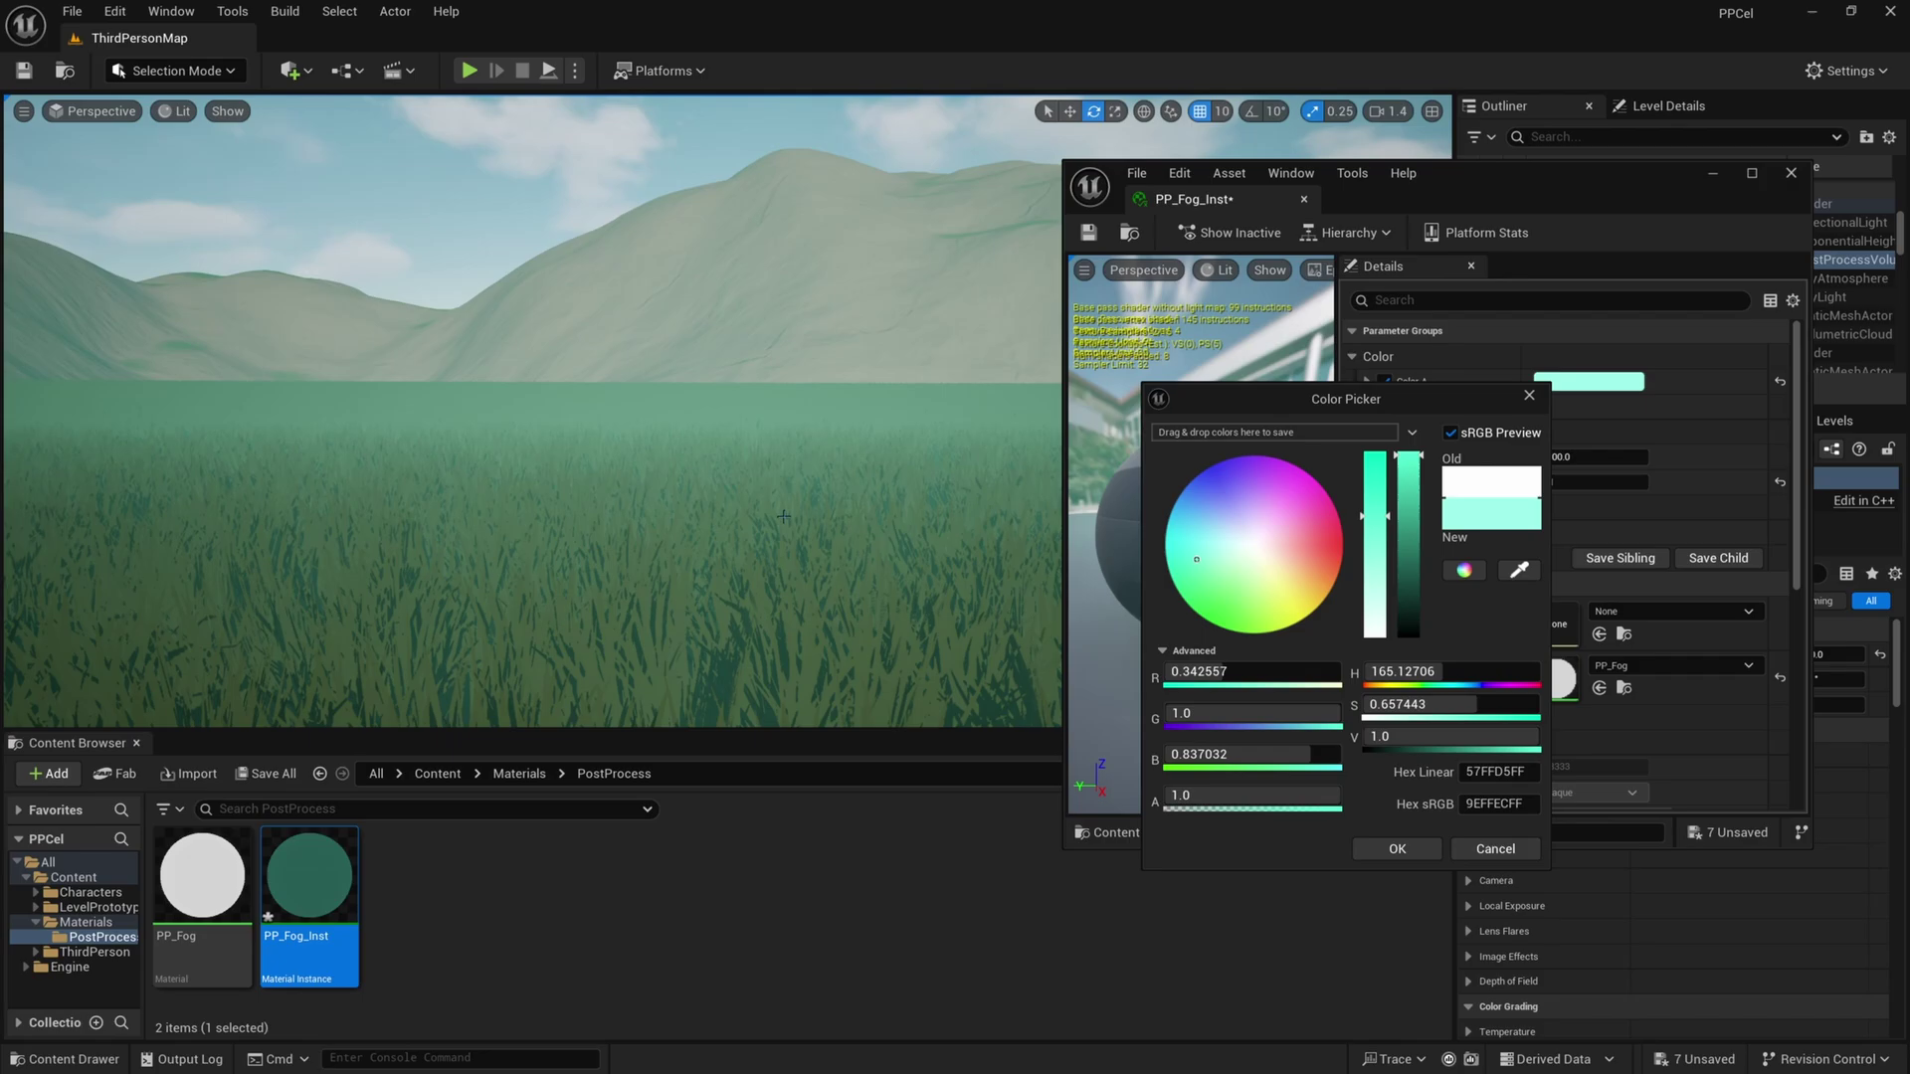
{"action": "left_click", "coordinate": [1298, 546]}
{"action": "left_click", "coordinate": [1208, 511]}
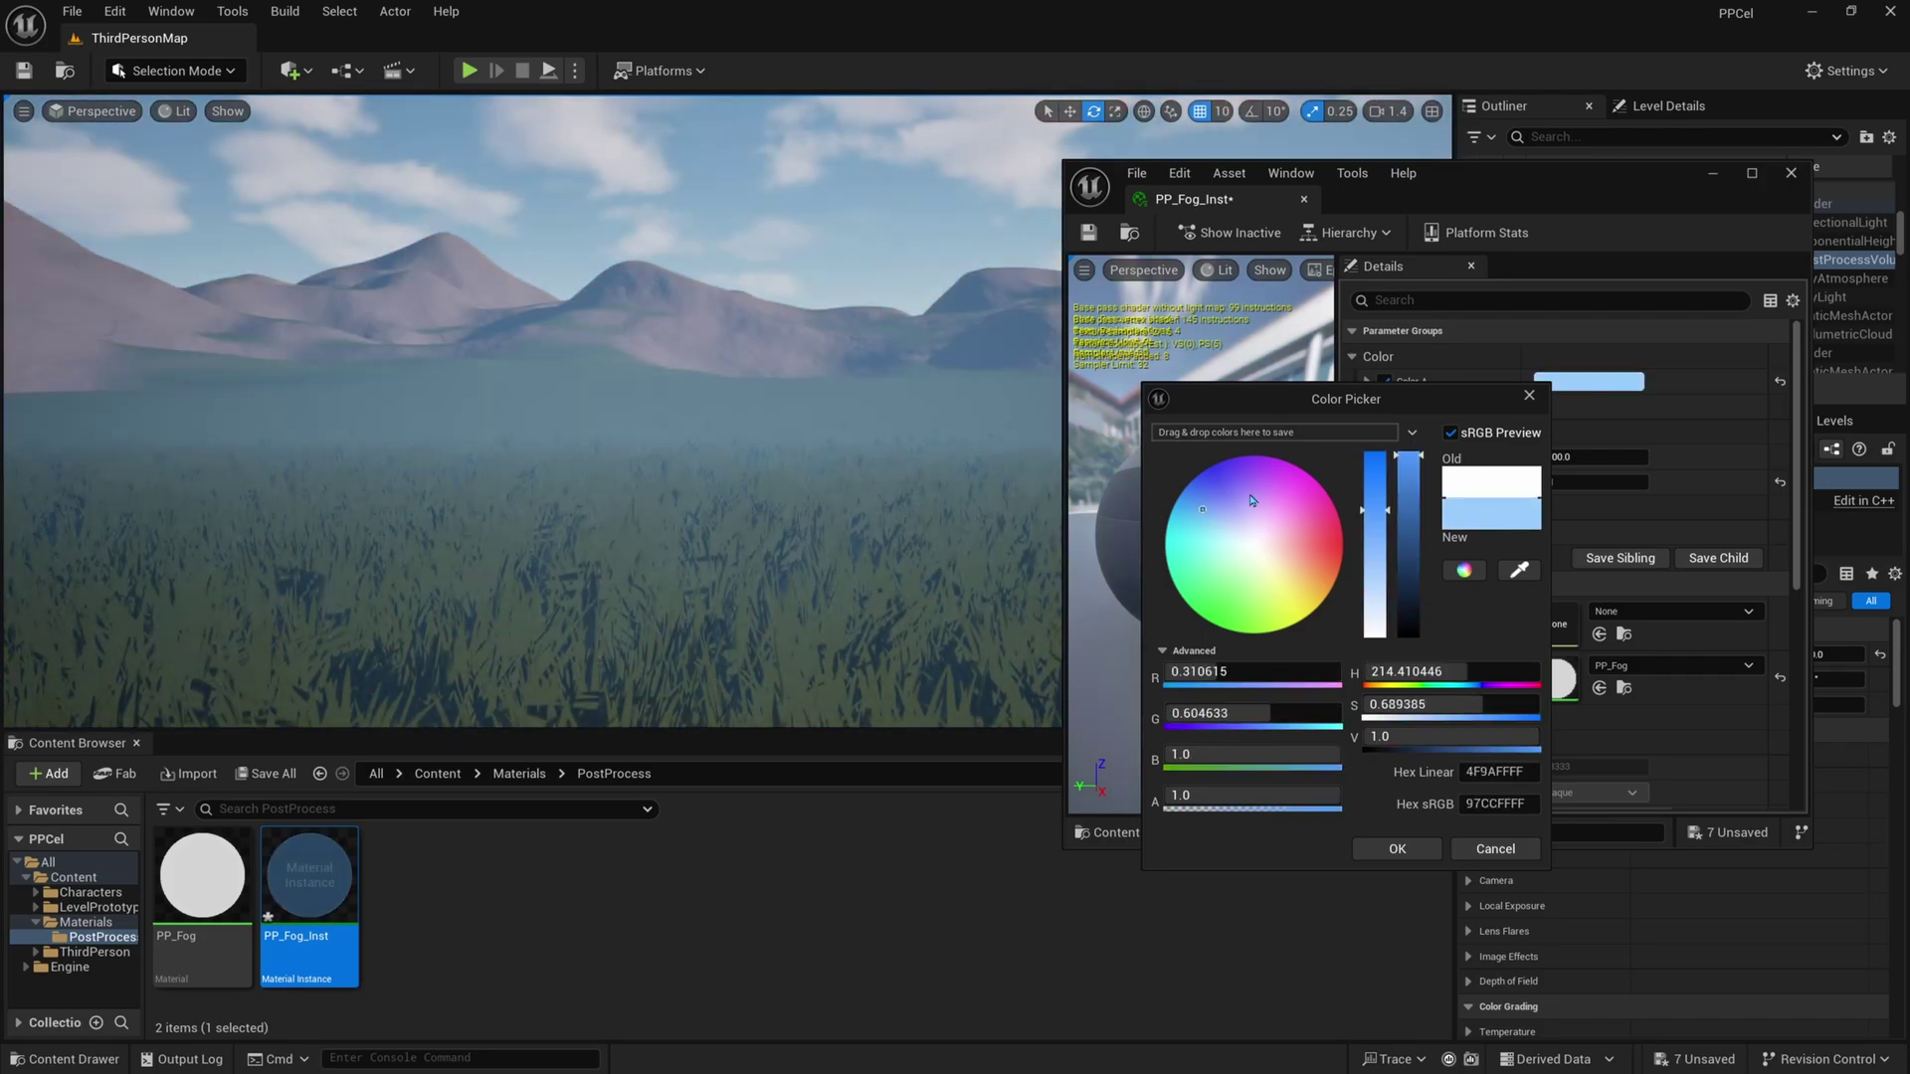
{"action": "left_click", "coordinate": [1251, 491]}
{"action": "right_click_drag", "start_coordinate": [772, 345], "coordinate": [786, 344]}
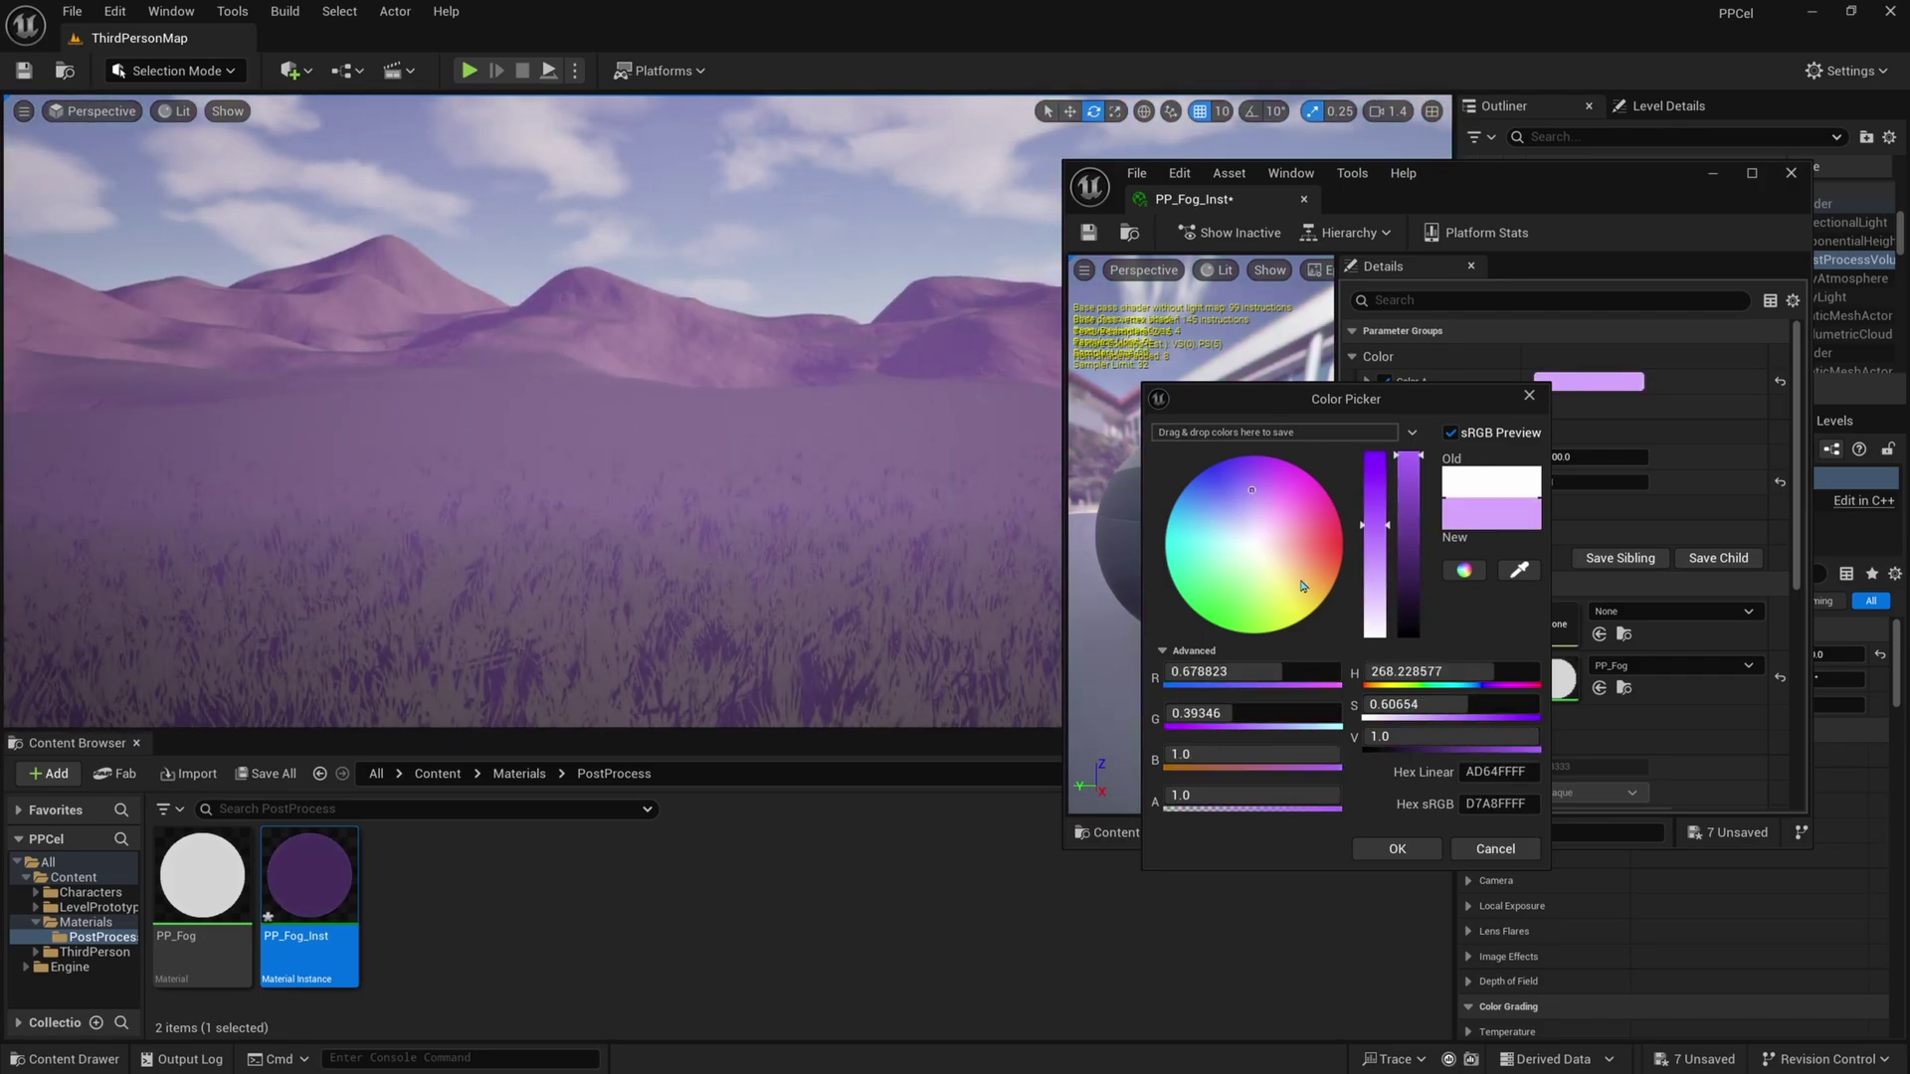
{"action": "left_click", "coordinate": [1302, 587]}
{"action": "left_click", "coordinate": [1194, 518]}
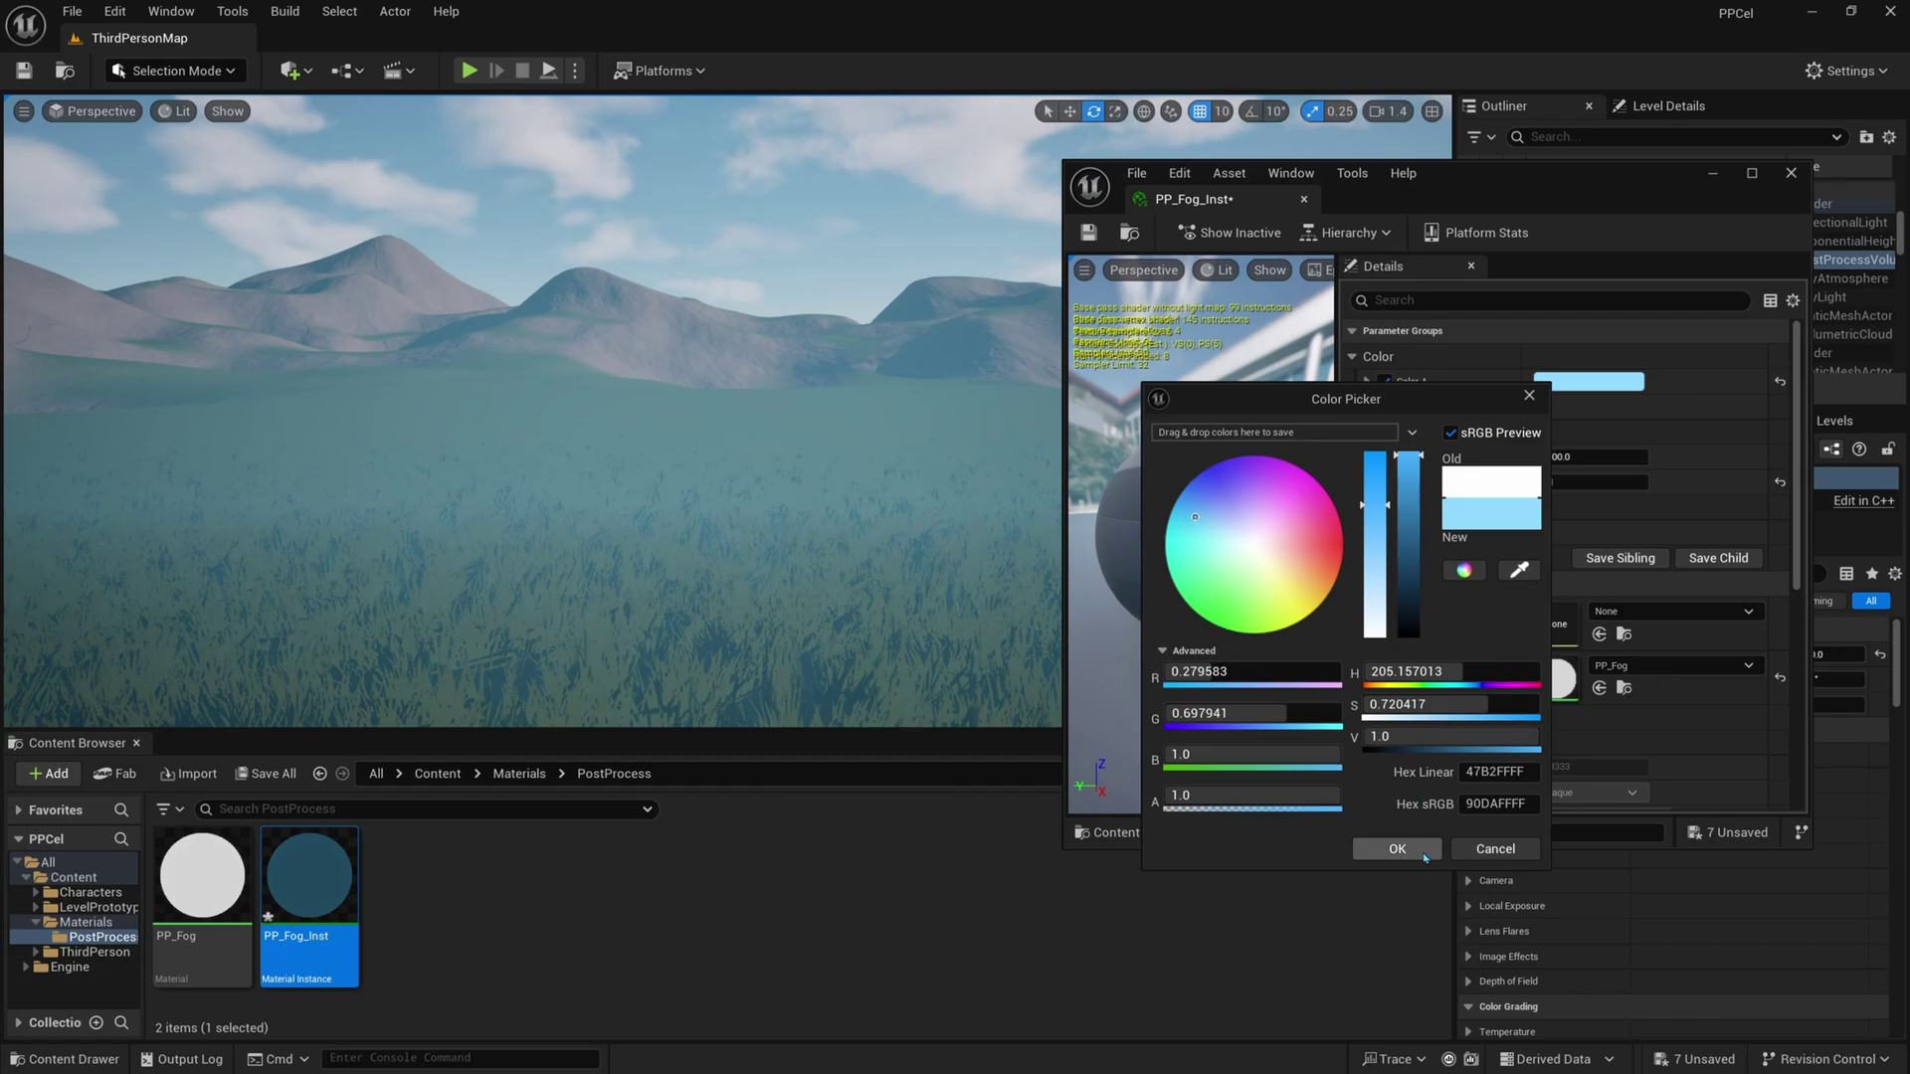
{"action": "left_click", "coordinate": [1223, 528]}
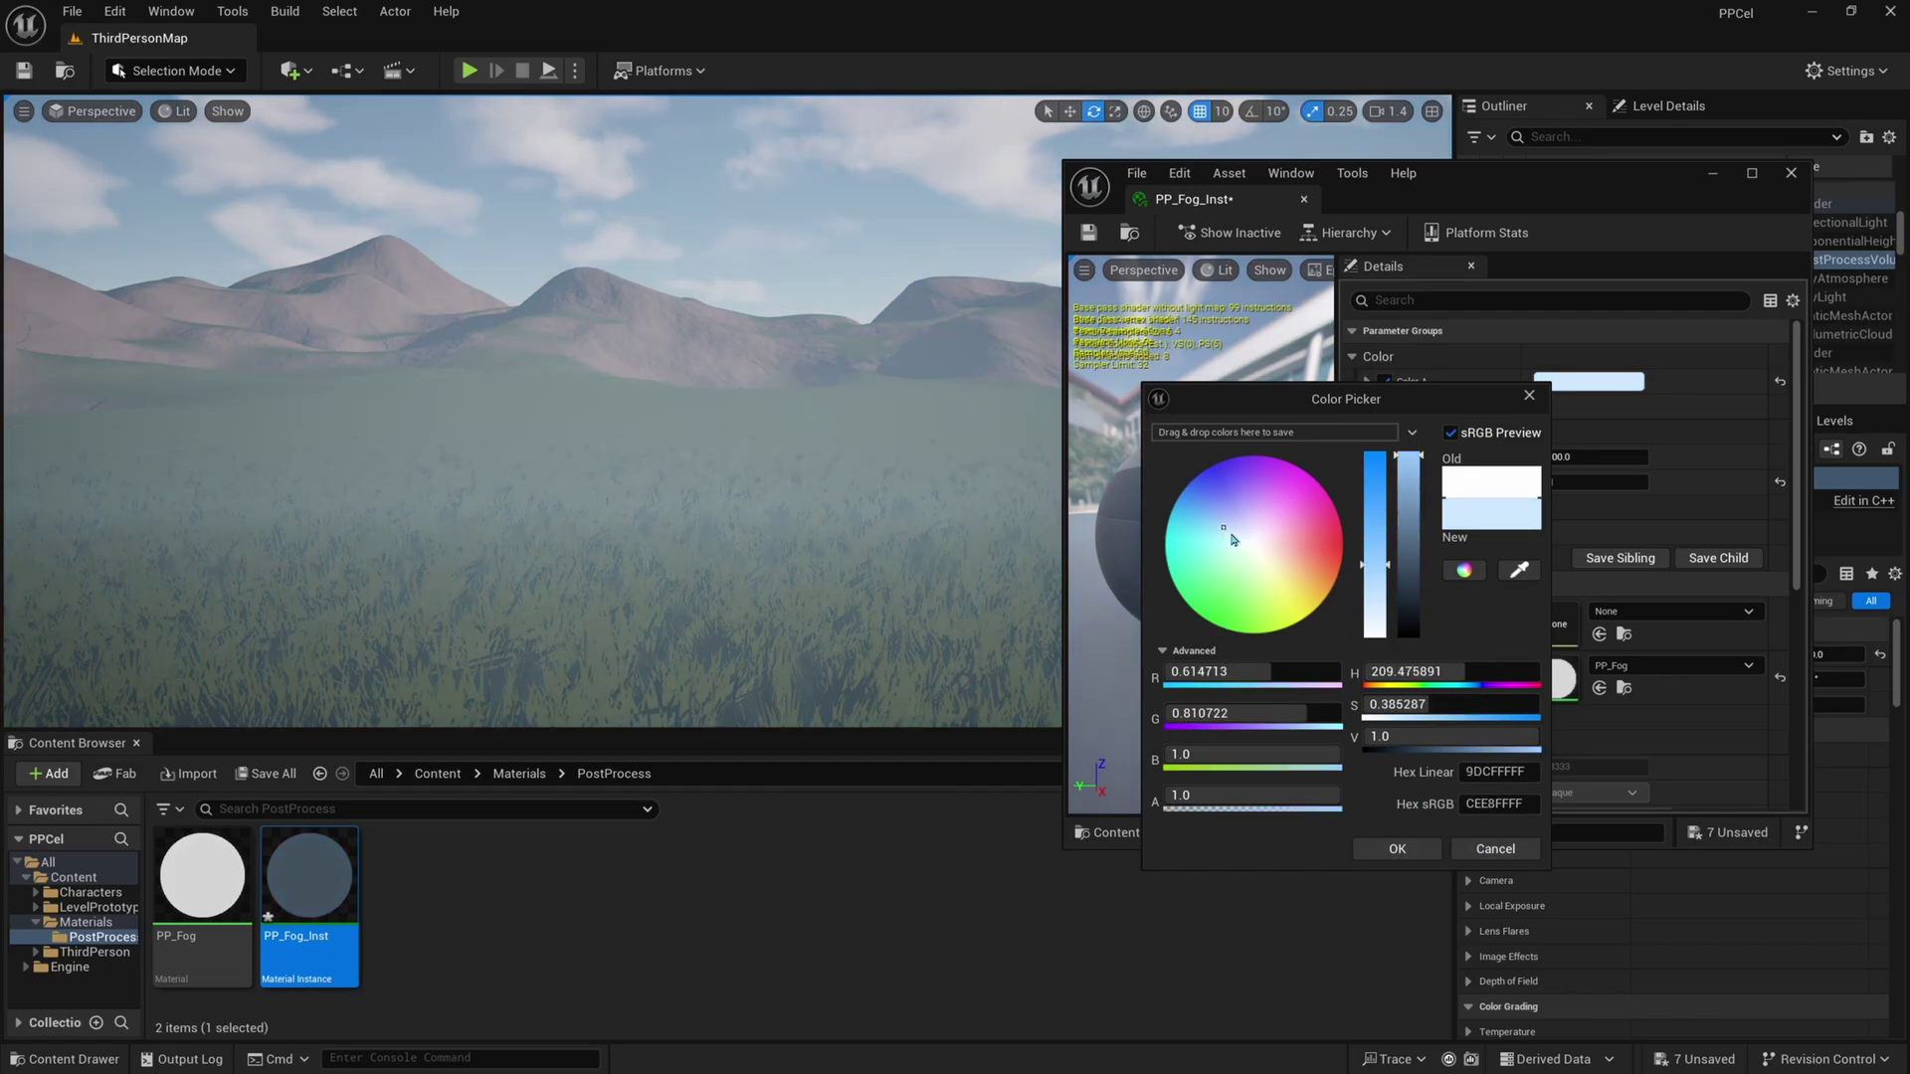
{"action": "left_click", "coordinate": [1234, 526]}
{"action": "left_click", "coordinate": [1421, 845]}
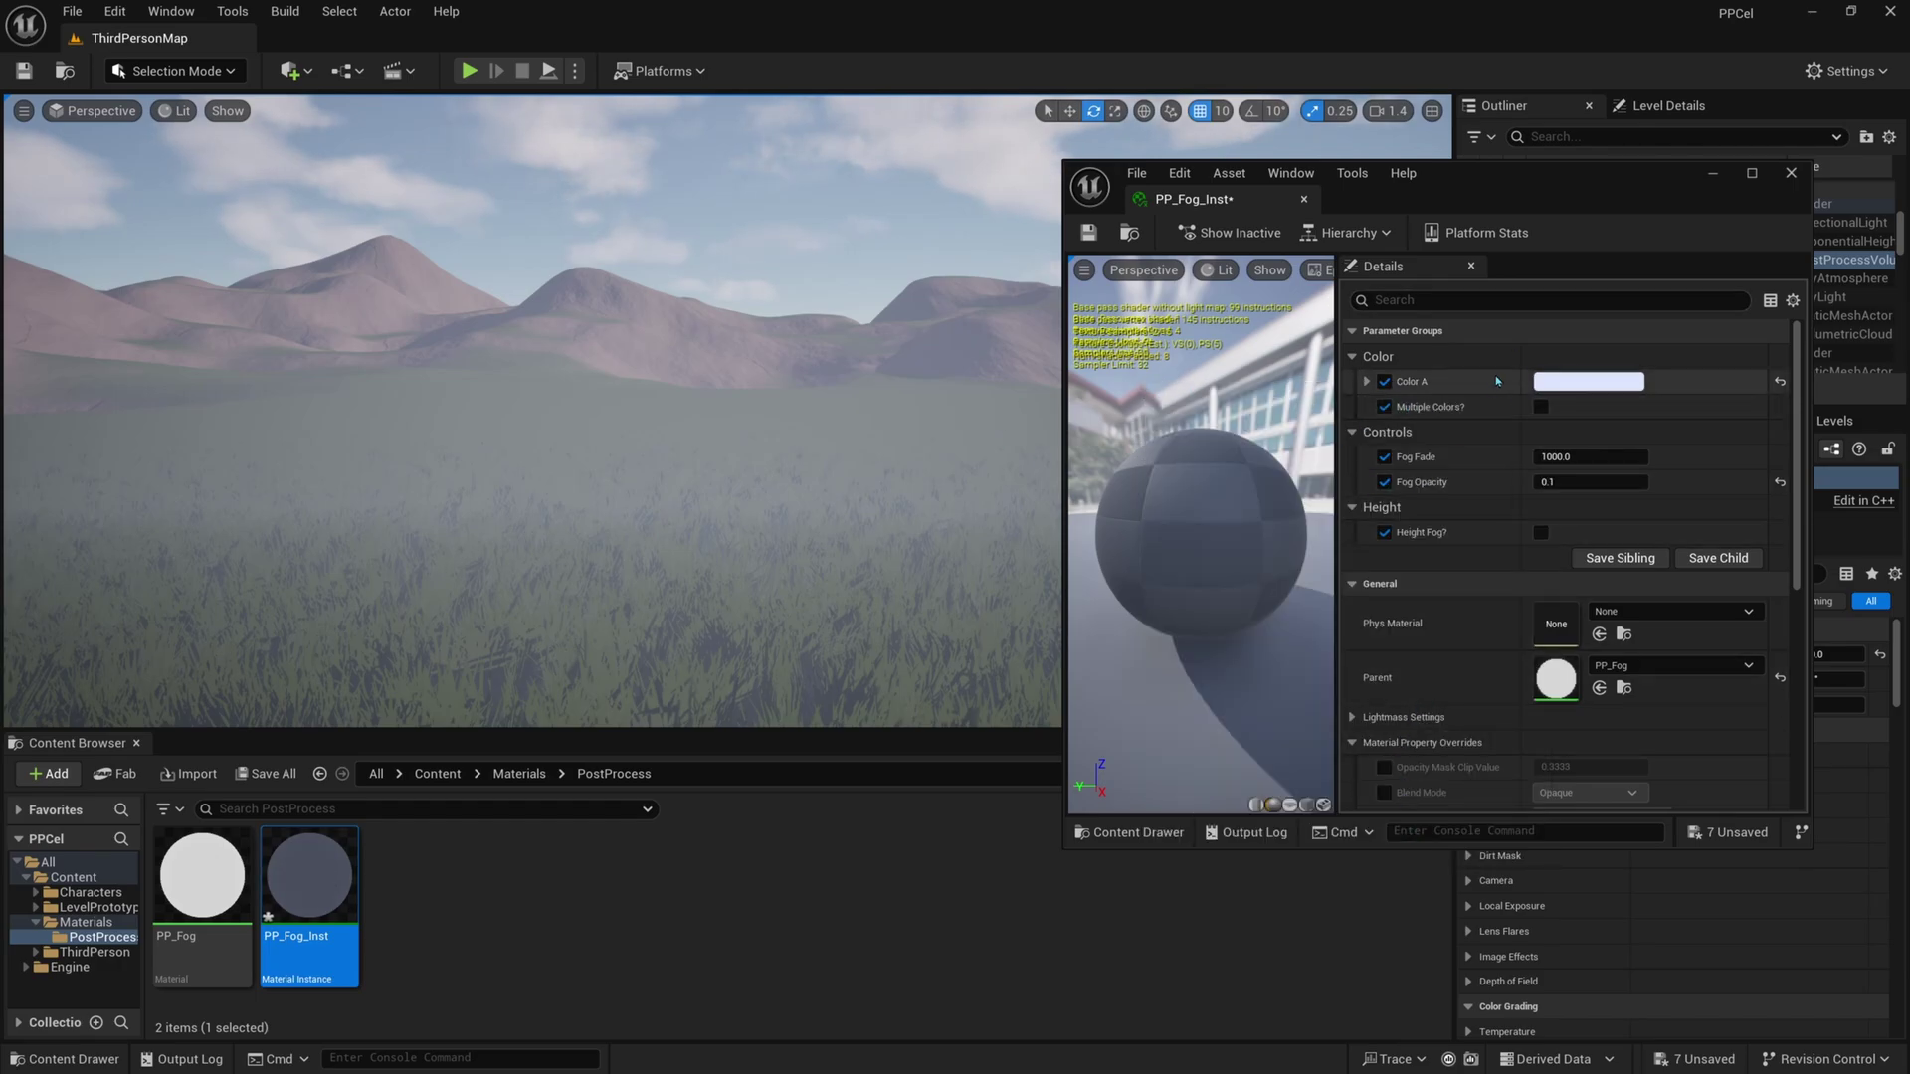
Turn on Multiple Colors? with the Color B and Color C overrides, and set Color B to pale orange, hex sRGB FFDCB0FF
{"action": "left_click", "coordinate": [1541, 408]}
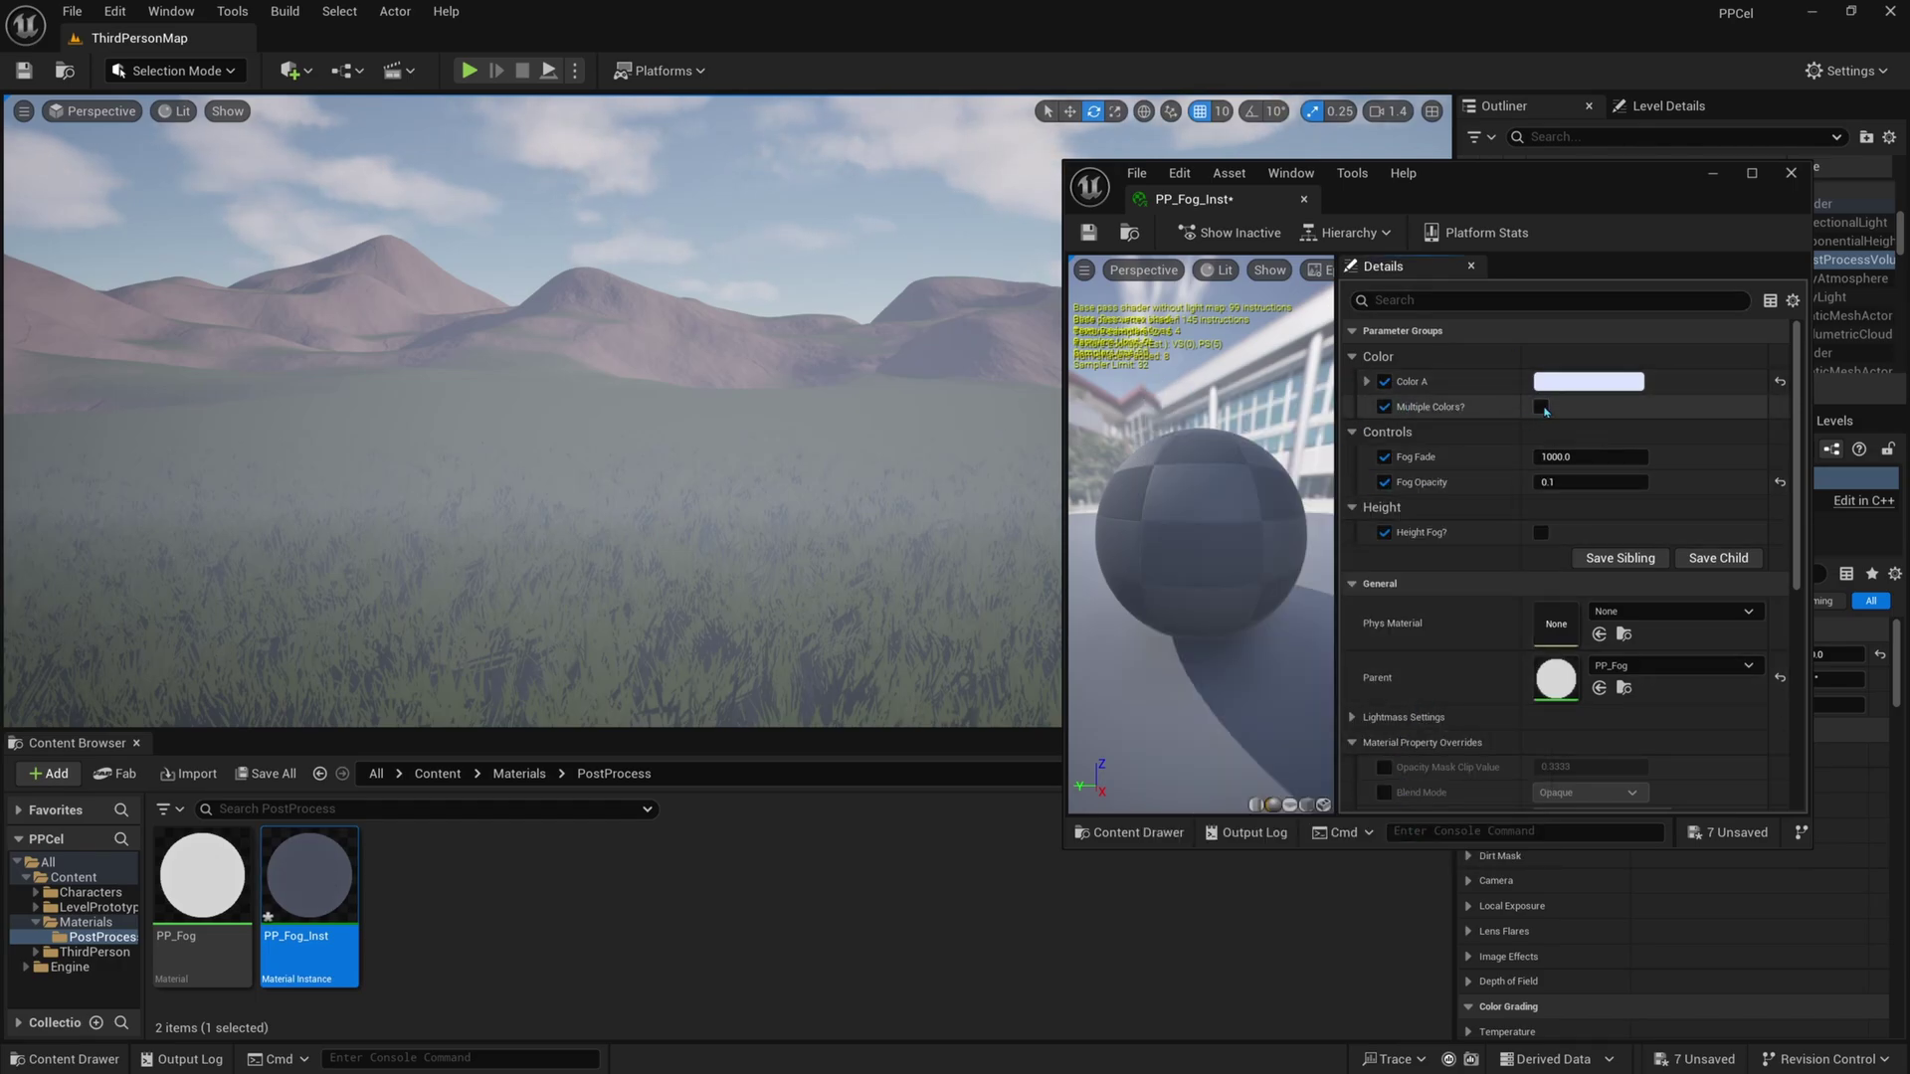
{"action": "left_click", "coordinate": [1385, 432]}
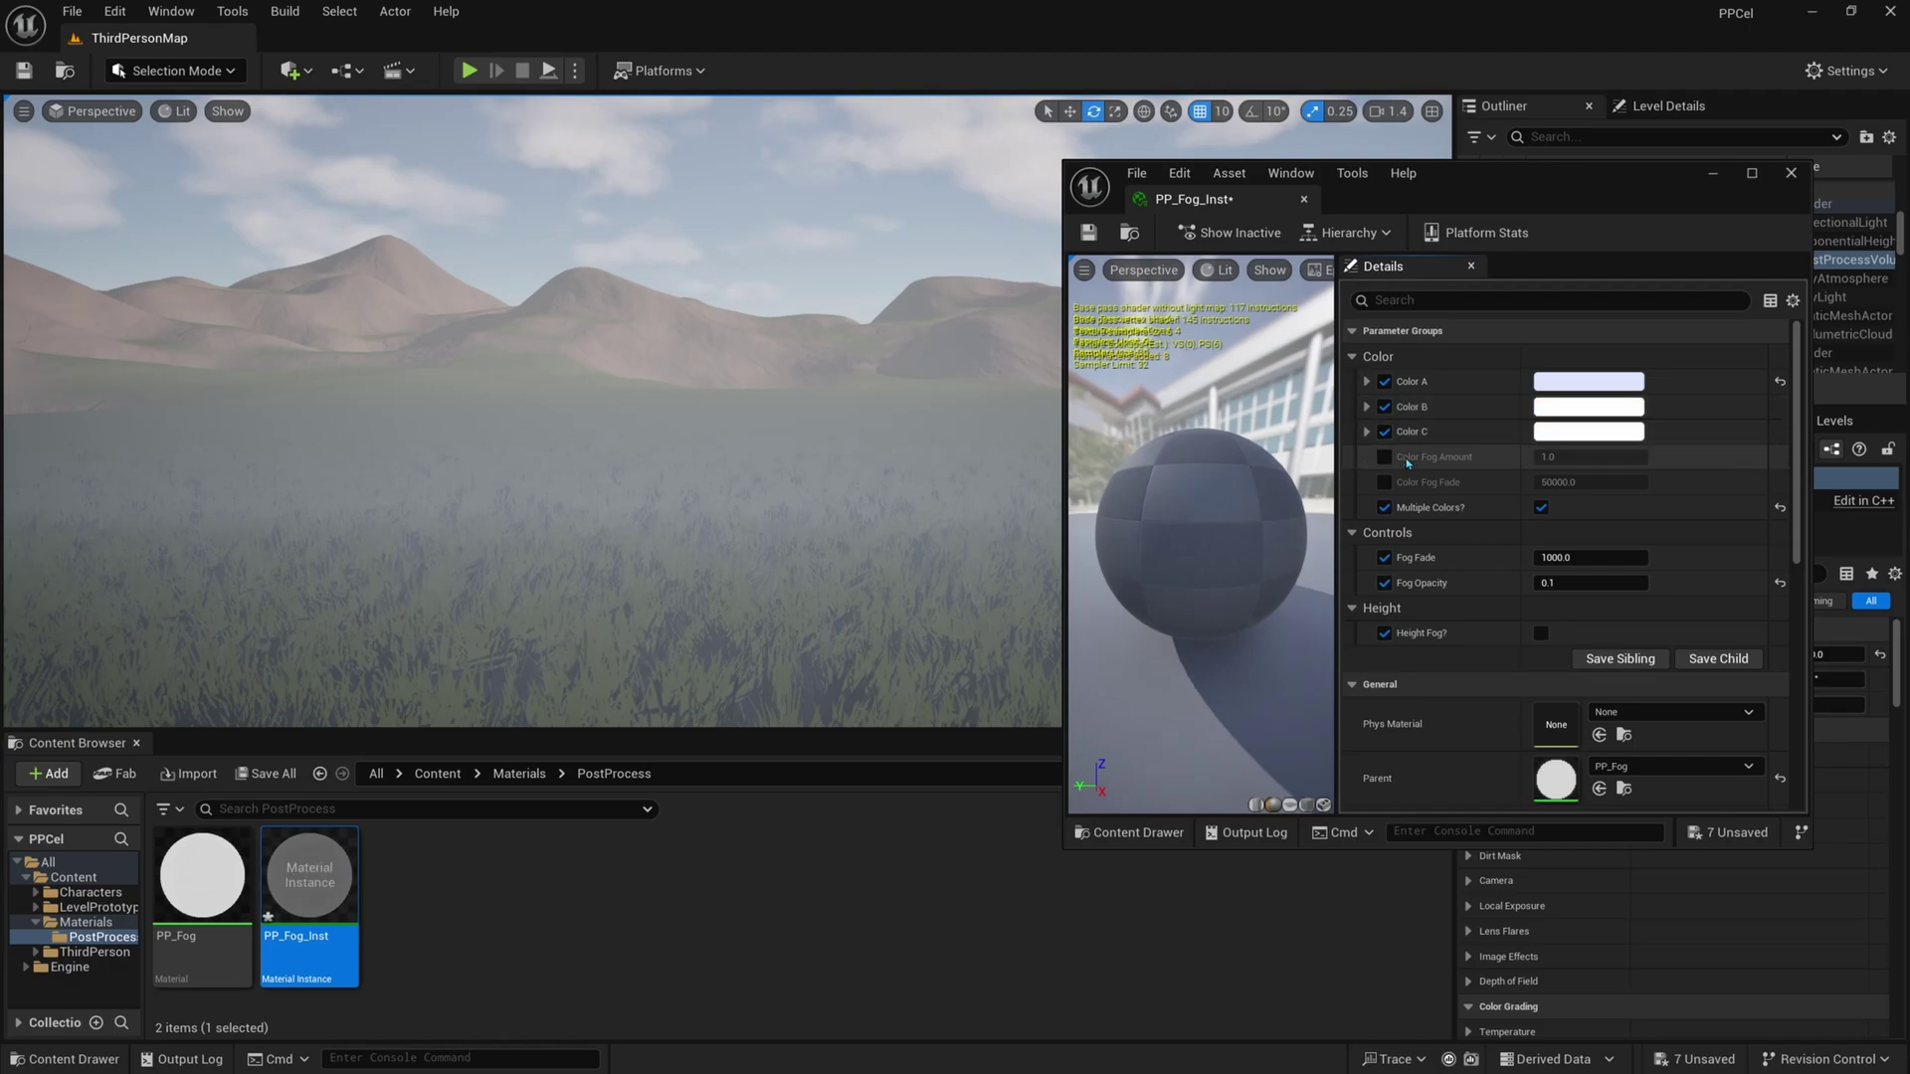
{"action": "left_click", "coordinate": [1573, 405]}
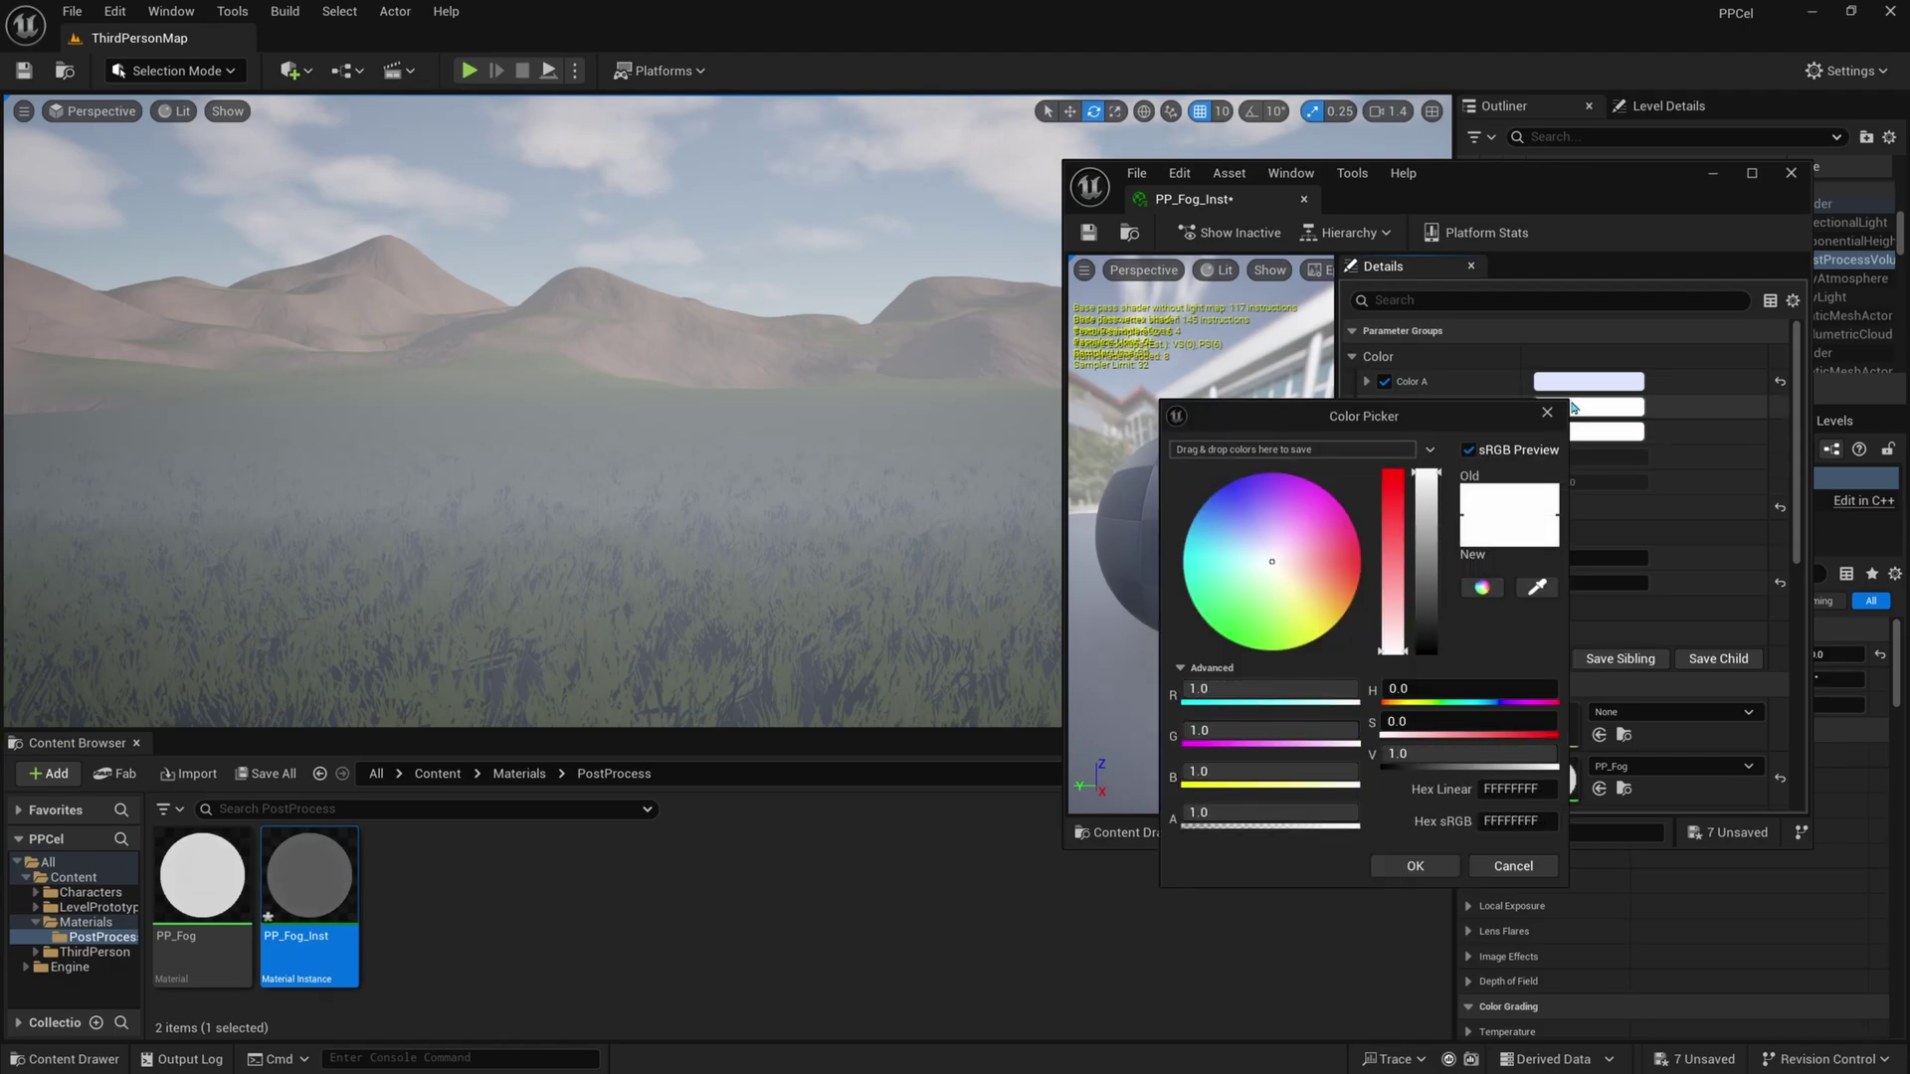
{"action": "mouse_move", "coordinate": [1345, 579]}
{"action": "left_mouse_down"}
{"action": "mouse_move", "coordinate": [1282, 621]}
{"action": "mouse_move", "coordinate": [1293, 525]}
{"action": "mouse_move", "coordinate": [1202, 563]}
{"action": "mouse_move", "coordinate": [1206, 596]}
{"action": "mouse_move", "coordinate": [1248, 591]}
{"action": "left_mouse_up"}
{"action": "left_click", "coordinate": [1314, 592]}
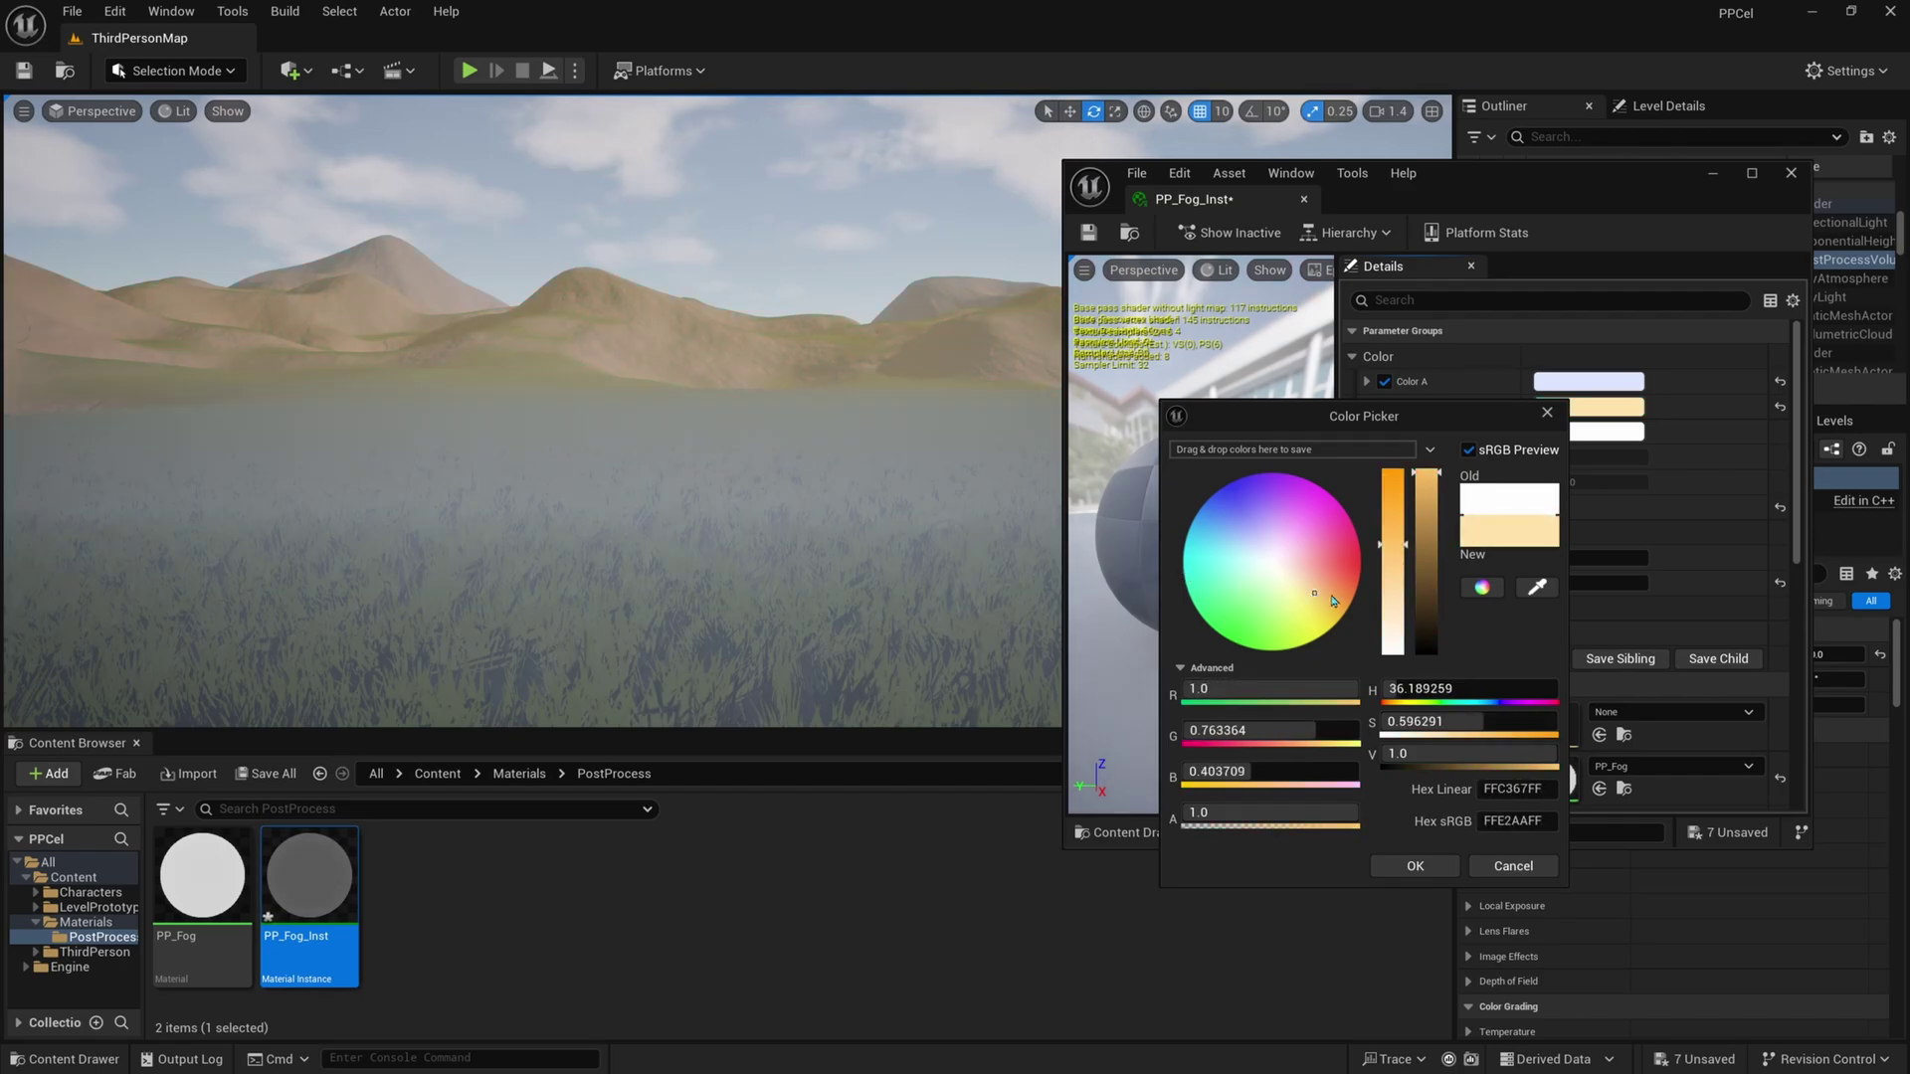
{"action": "left_click", "coordinate": [1330, 589]}
{"action": "left_click", "coordinate": [1316, 591]}
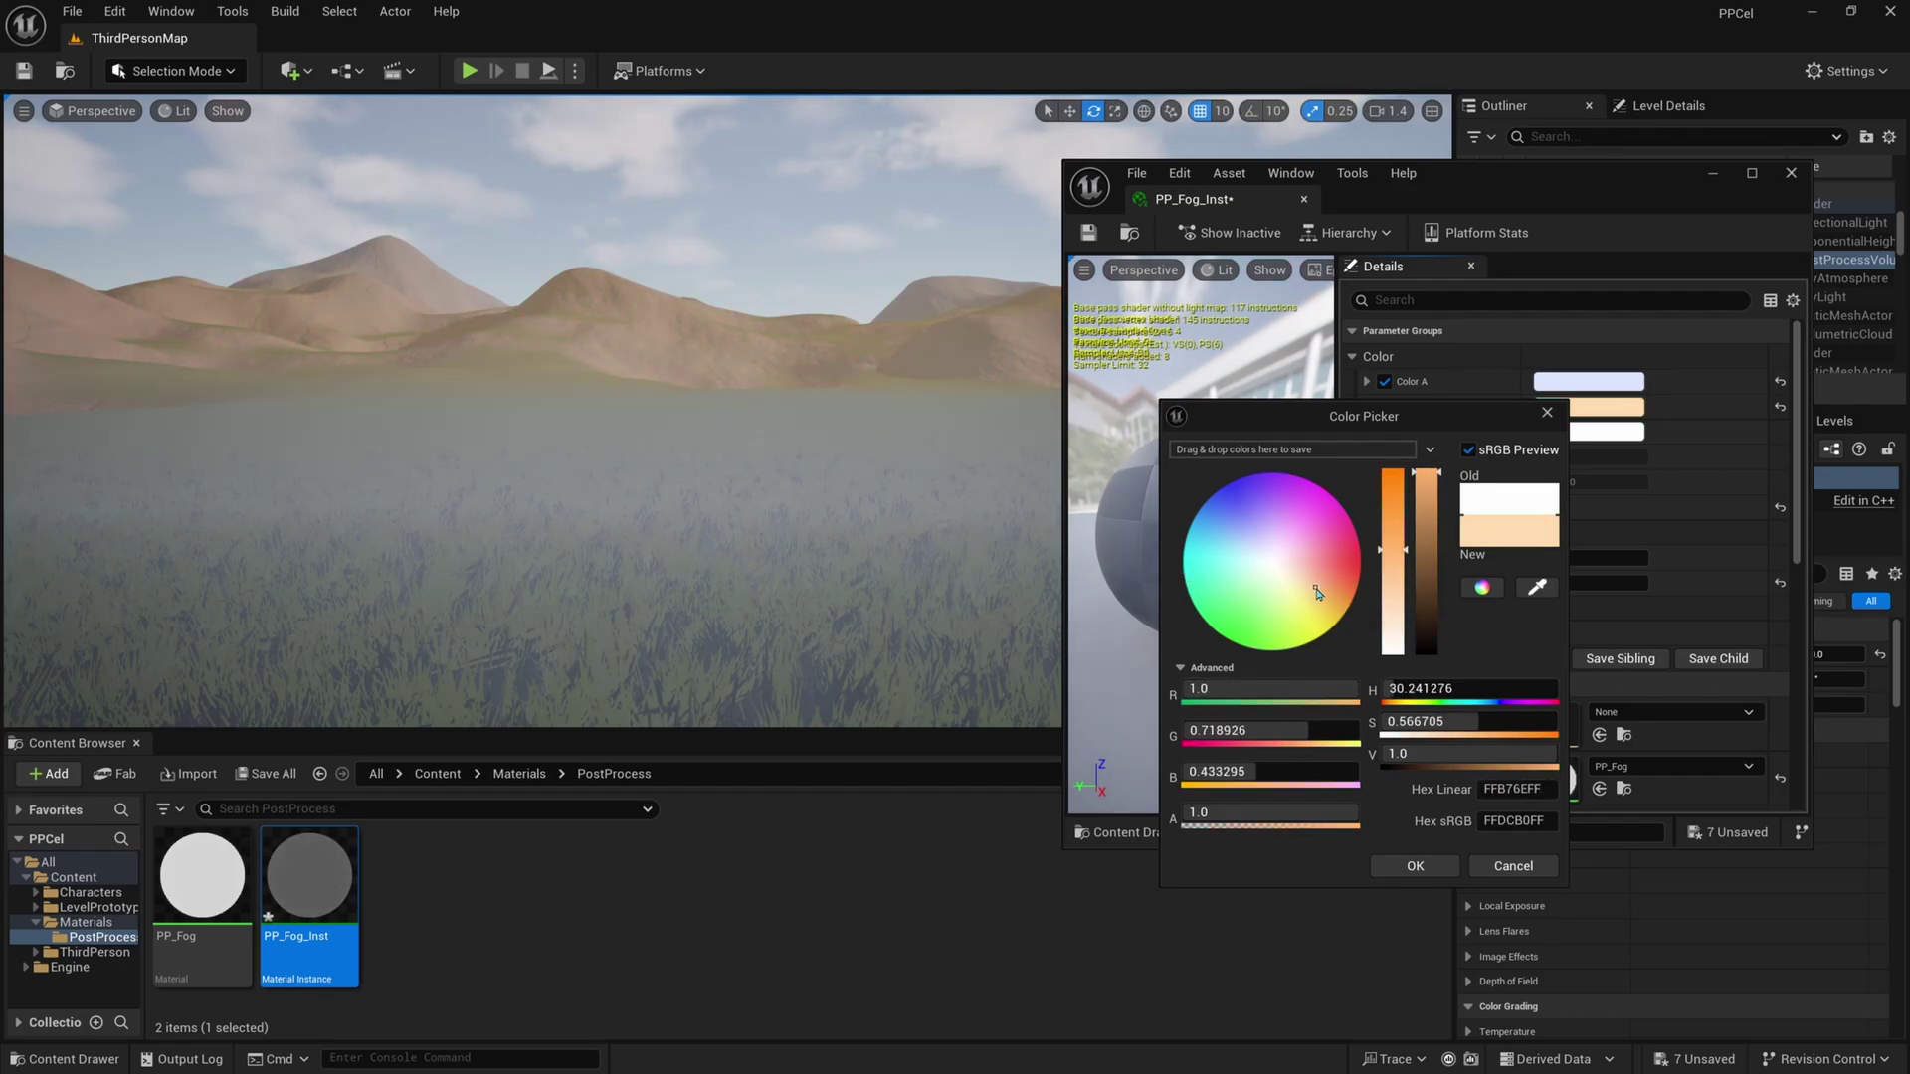
{"action": "left_click", "coordinate": [1414, 865]}
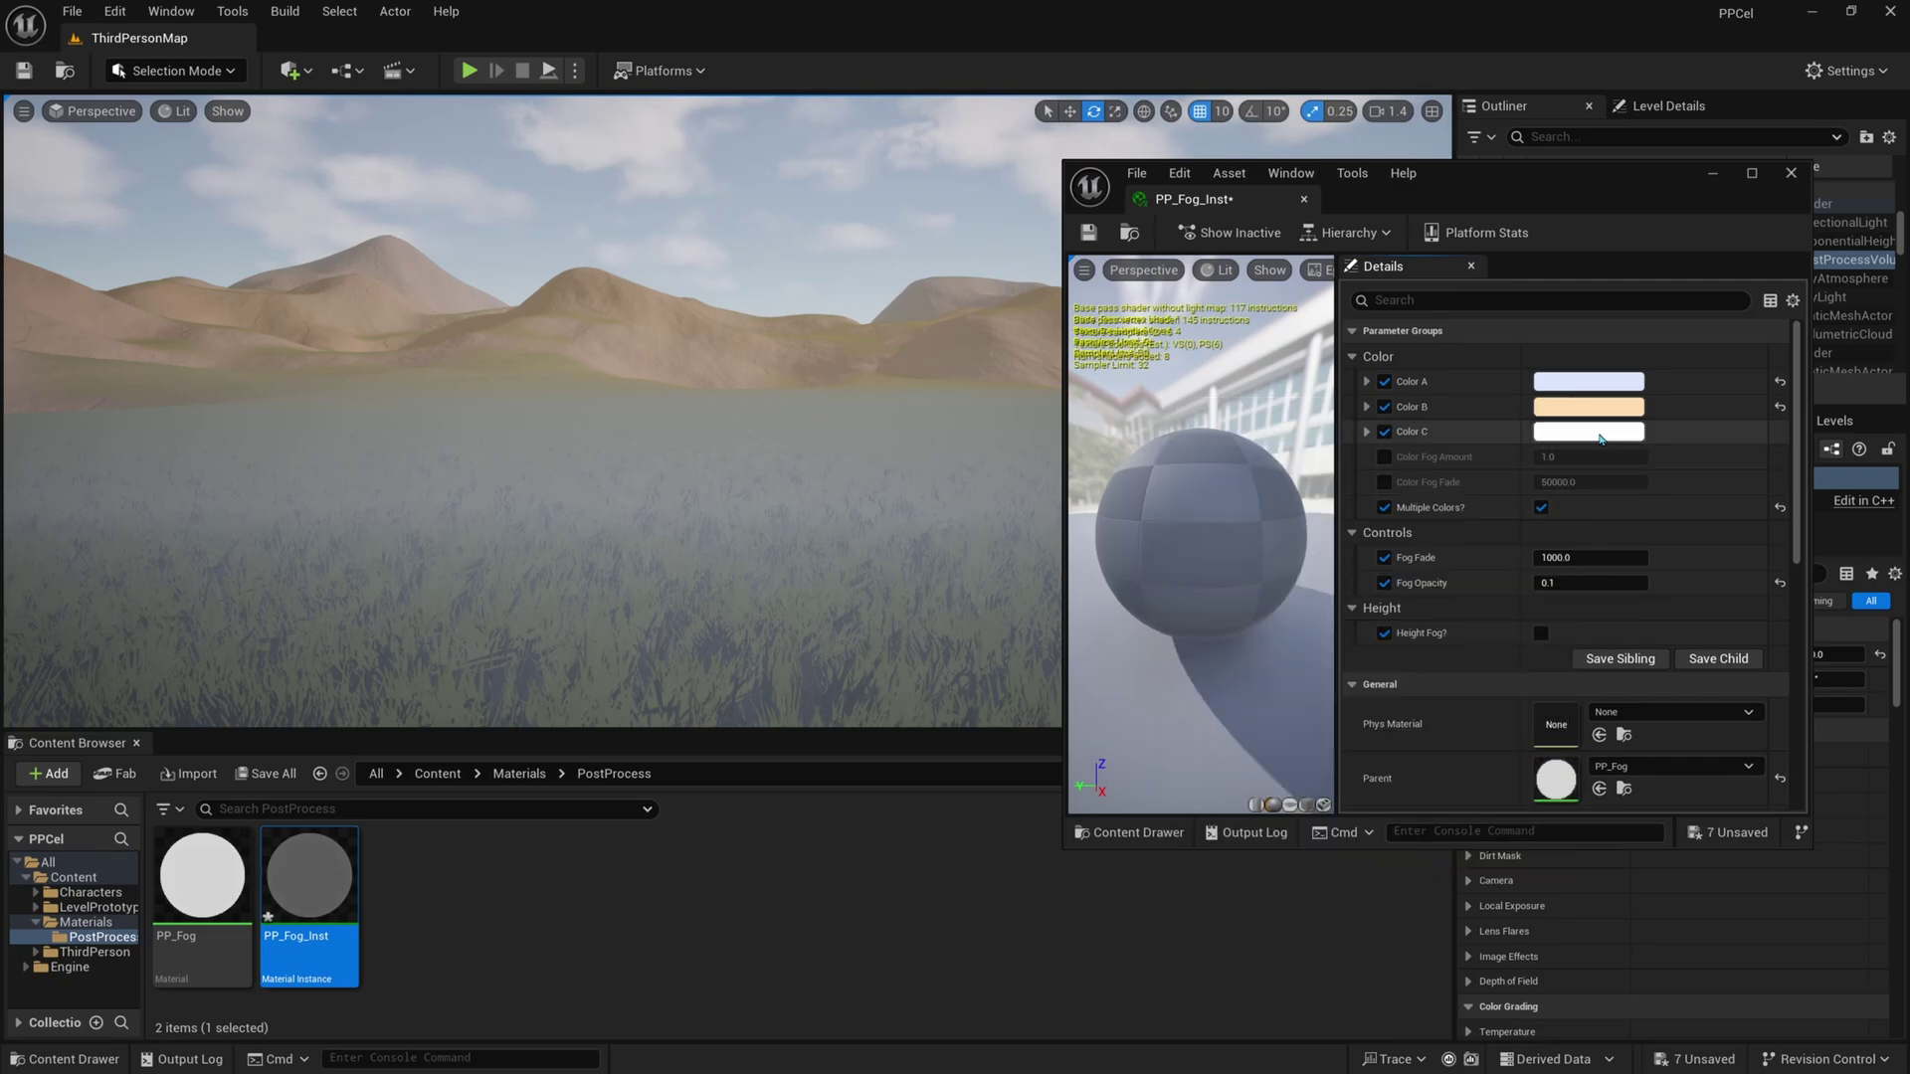
Set Color C of PP_Fog_Inst to a pinkish purple, hex sRGB E992FFFF
{"action": "left_click", "coordinate": [1589, 430]}
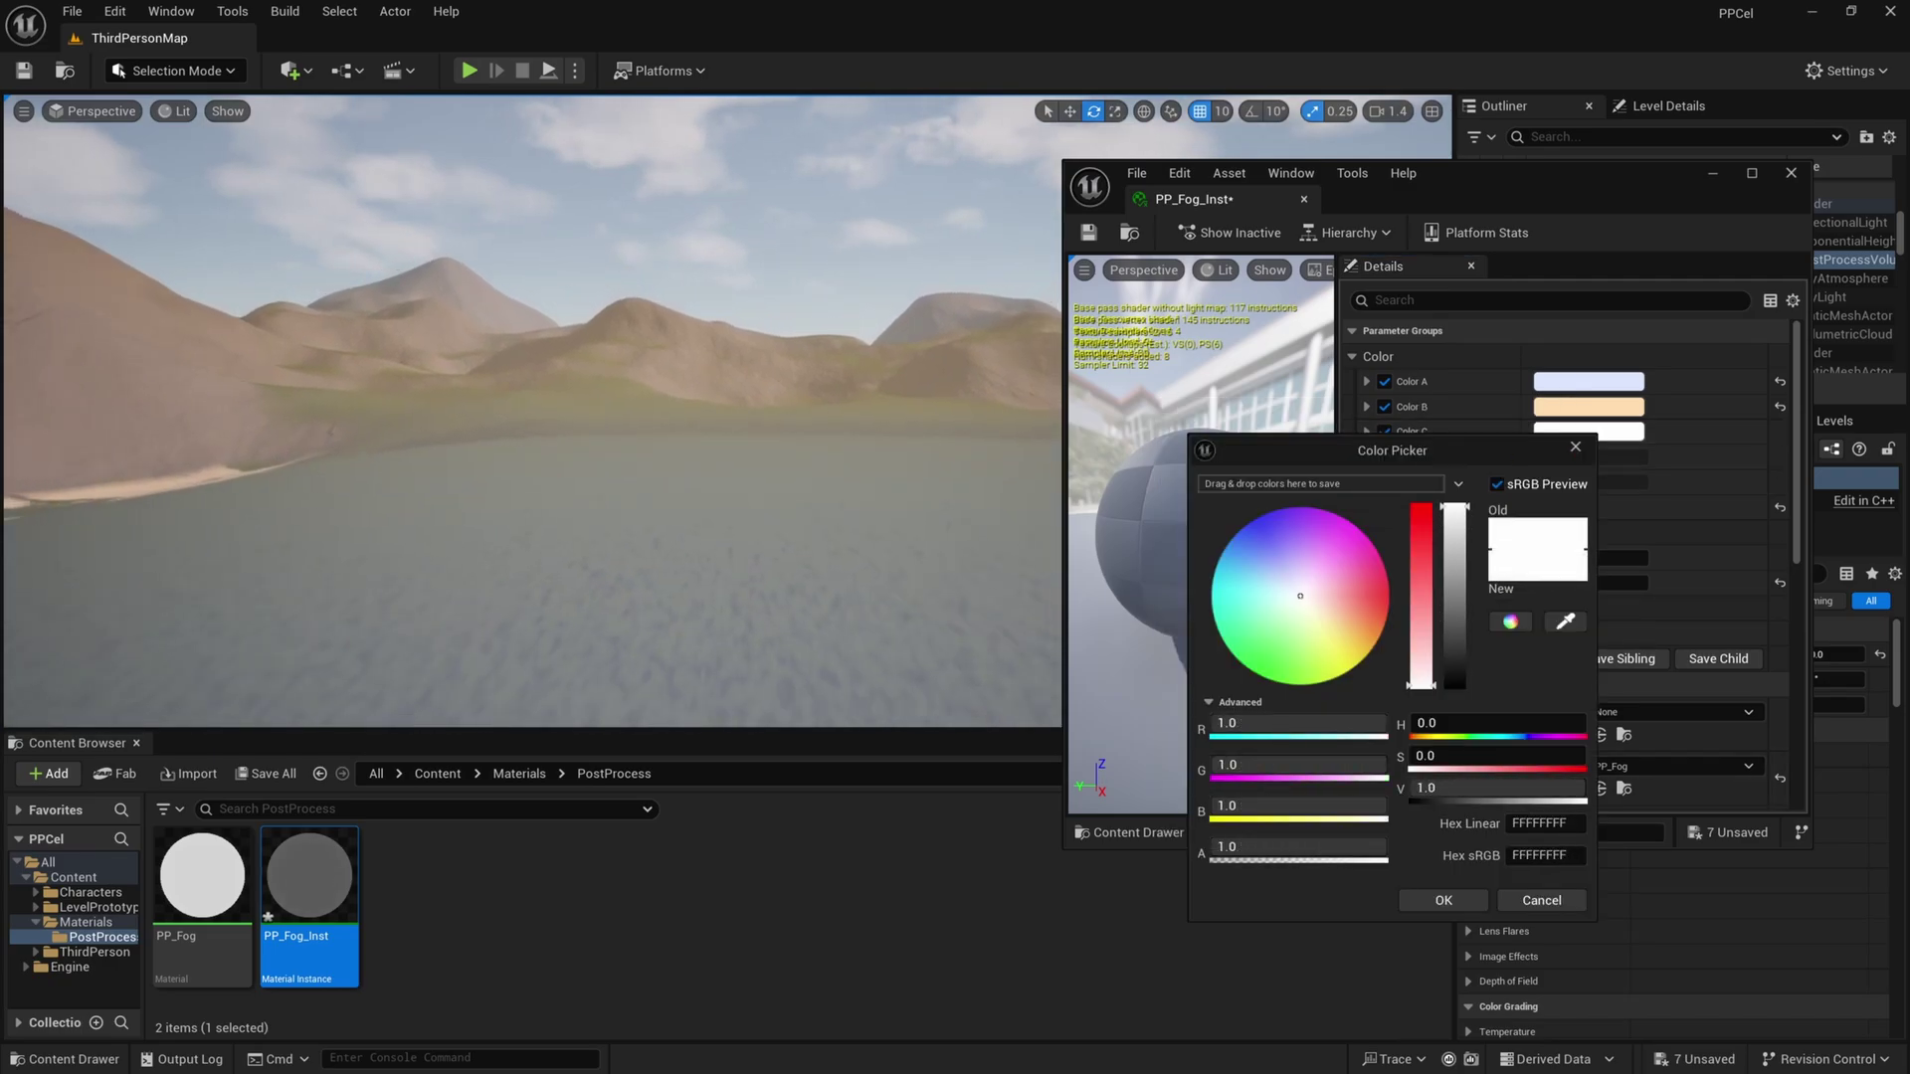
{"action": "right_click_drag", "start_coordinate": [756, 427], "coordinate": [731, 427]}
{"action": "mouse_move", "coordinate": [1283, 572]}
{"action": "left_mouse_down"}
{"action": "mouse_move", "coordinate": [1306, 557]}
{"action": "mouse_move", "coordinate": [1232, 557]}
{"action": "mouse_move", "coordinate": [1255, 637]}
{"action": "mouse_move", "coordinate": [1290, 534]}
{"action": "mouse_move", "coordinate": [1361, 625]}
{"action": "mouse_move", "coordinate": [1374, 600]}
{"action": "mouse_move", "coordinate": [1365, 621]}
{"action": "mouse_move", "coordinate": [1259, 550]}
{"action": "mouse_move", "coordinate": [1323, 541]}
{"action": "left_mouse_up"}
{"action": "left_click_drag", "start_coordinate": [1318, 540], "coordinate": [1316, 540]}
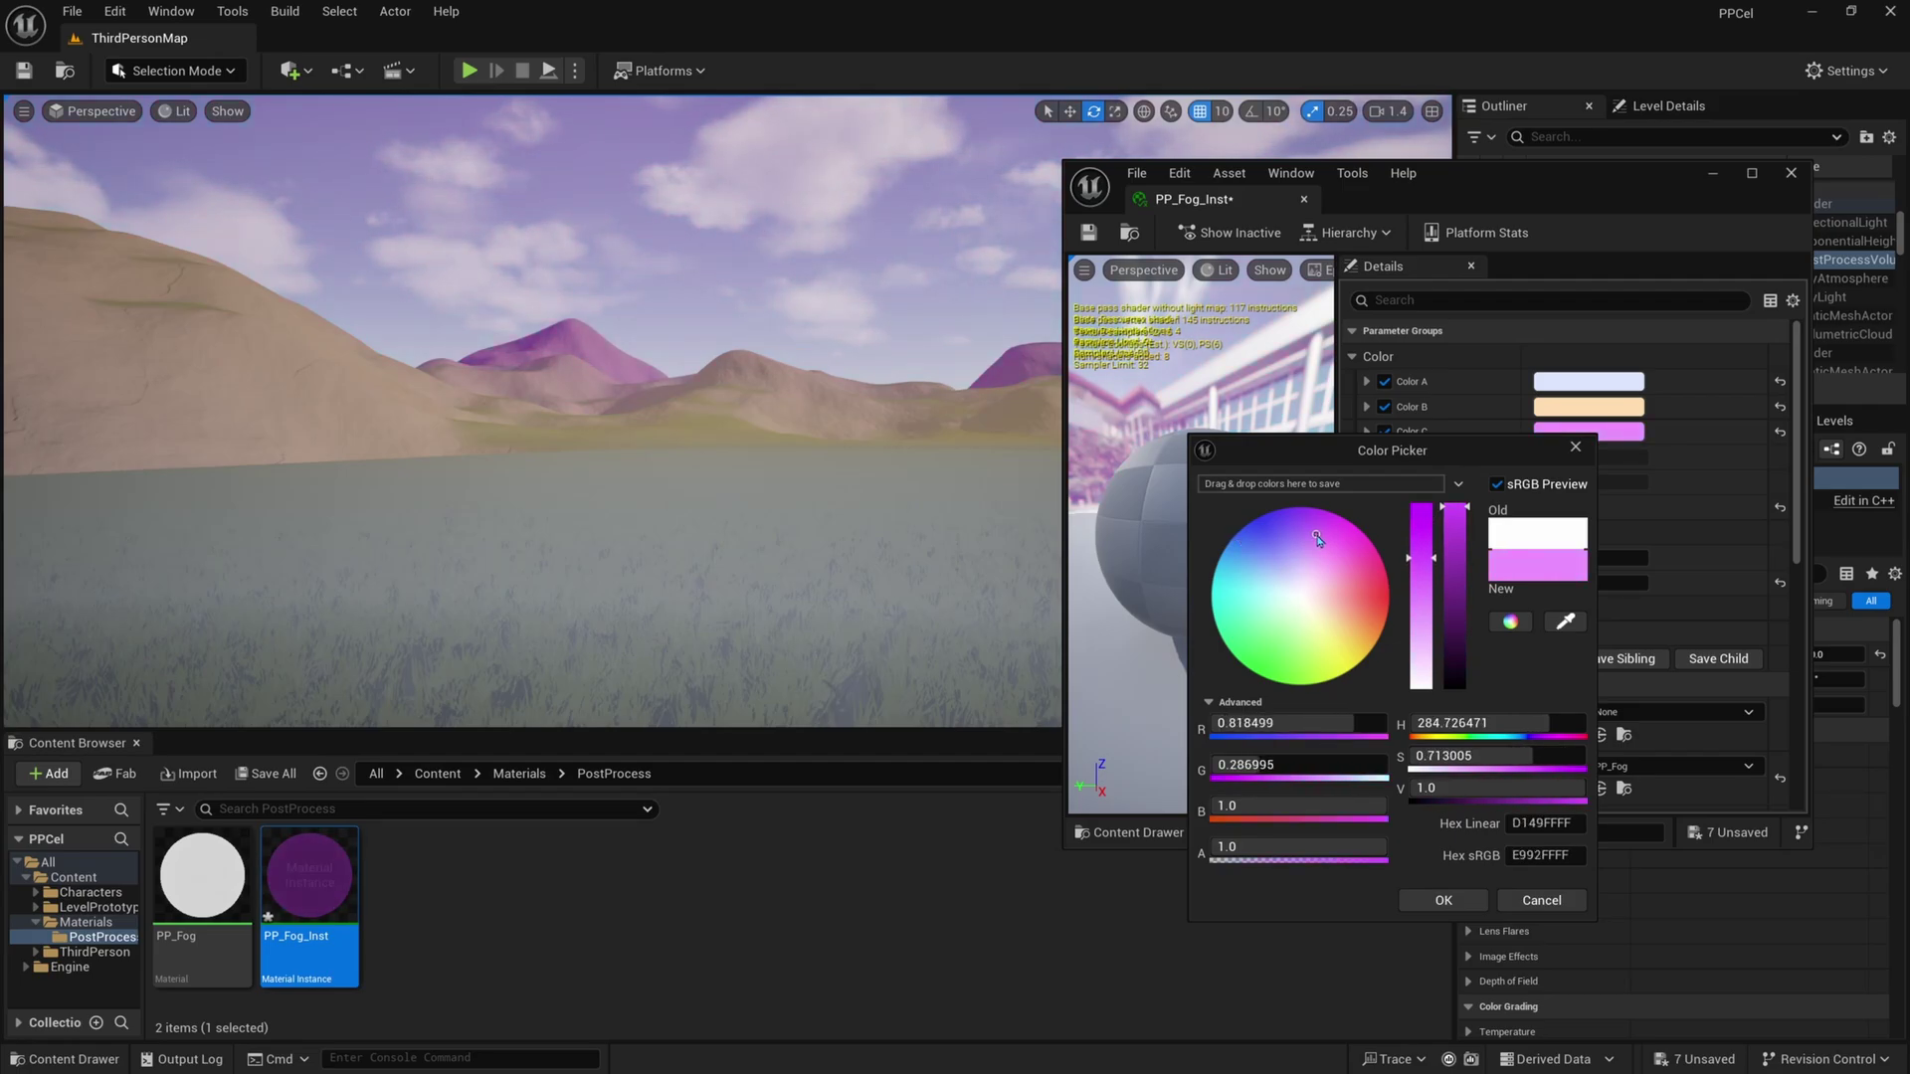
{"action": "left_click", "coordinate": [1471, 900]}
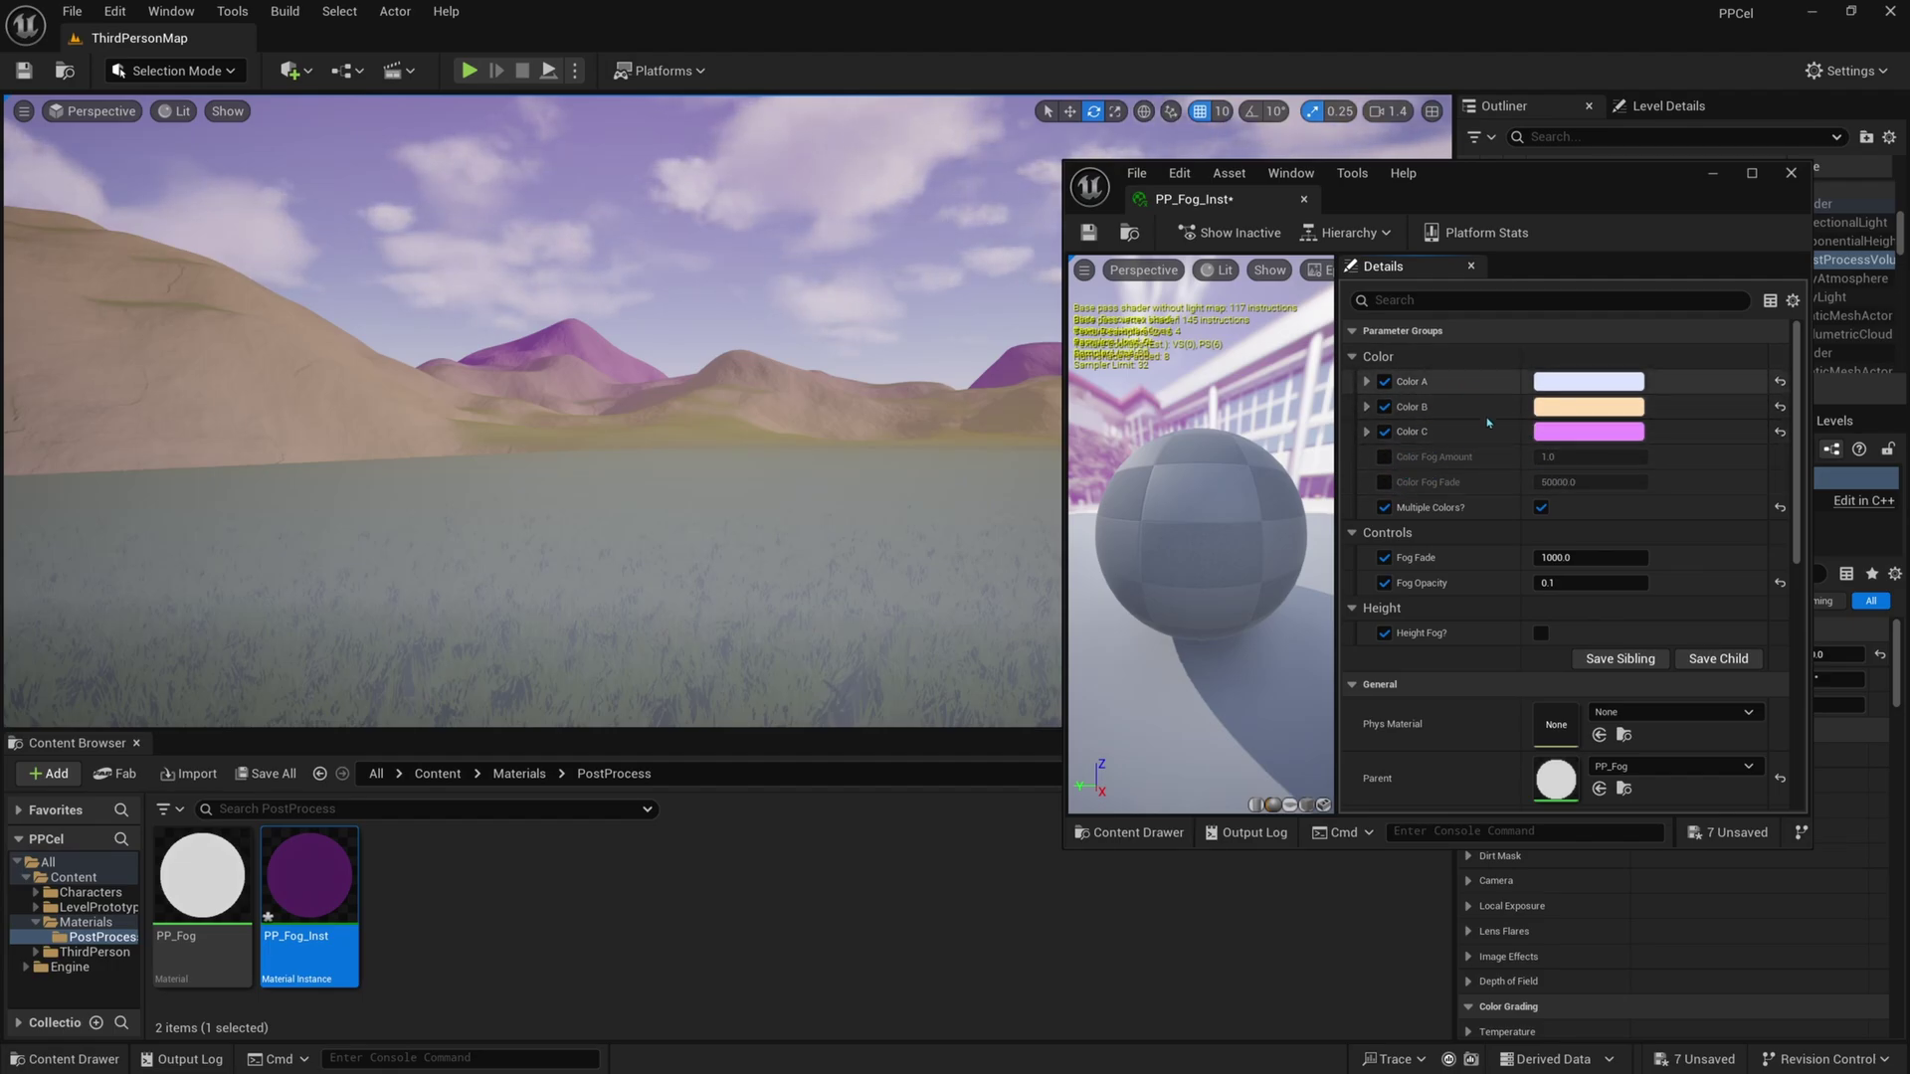
Enable the Color Fog Amount and Color Fog Fade overrides in PP_Fog_Inst
{"action": "left_click", "coordinate": [1385, 458]}
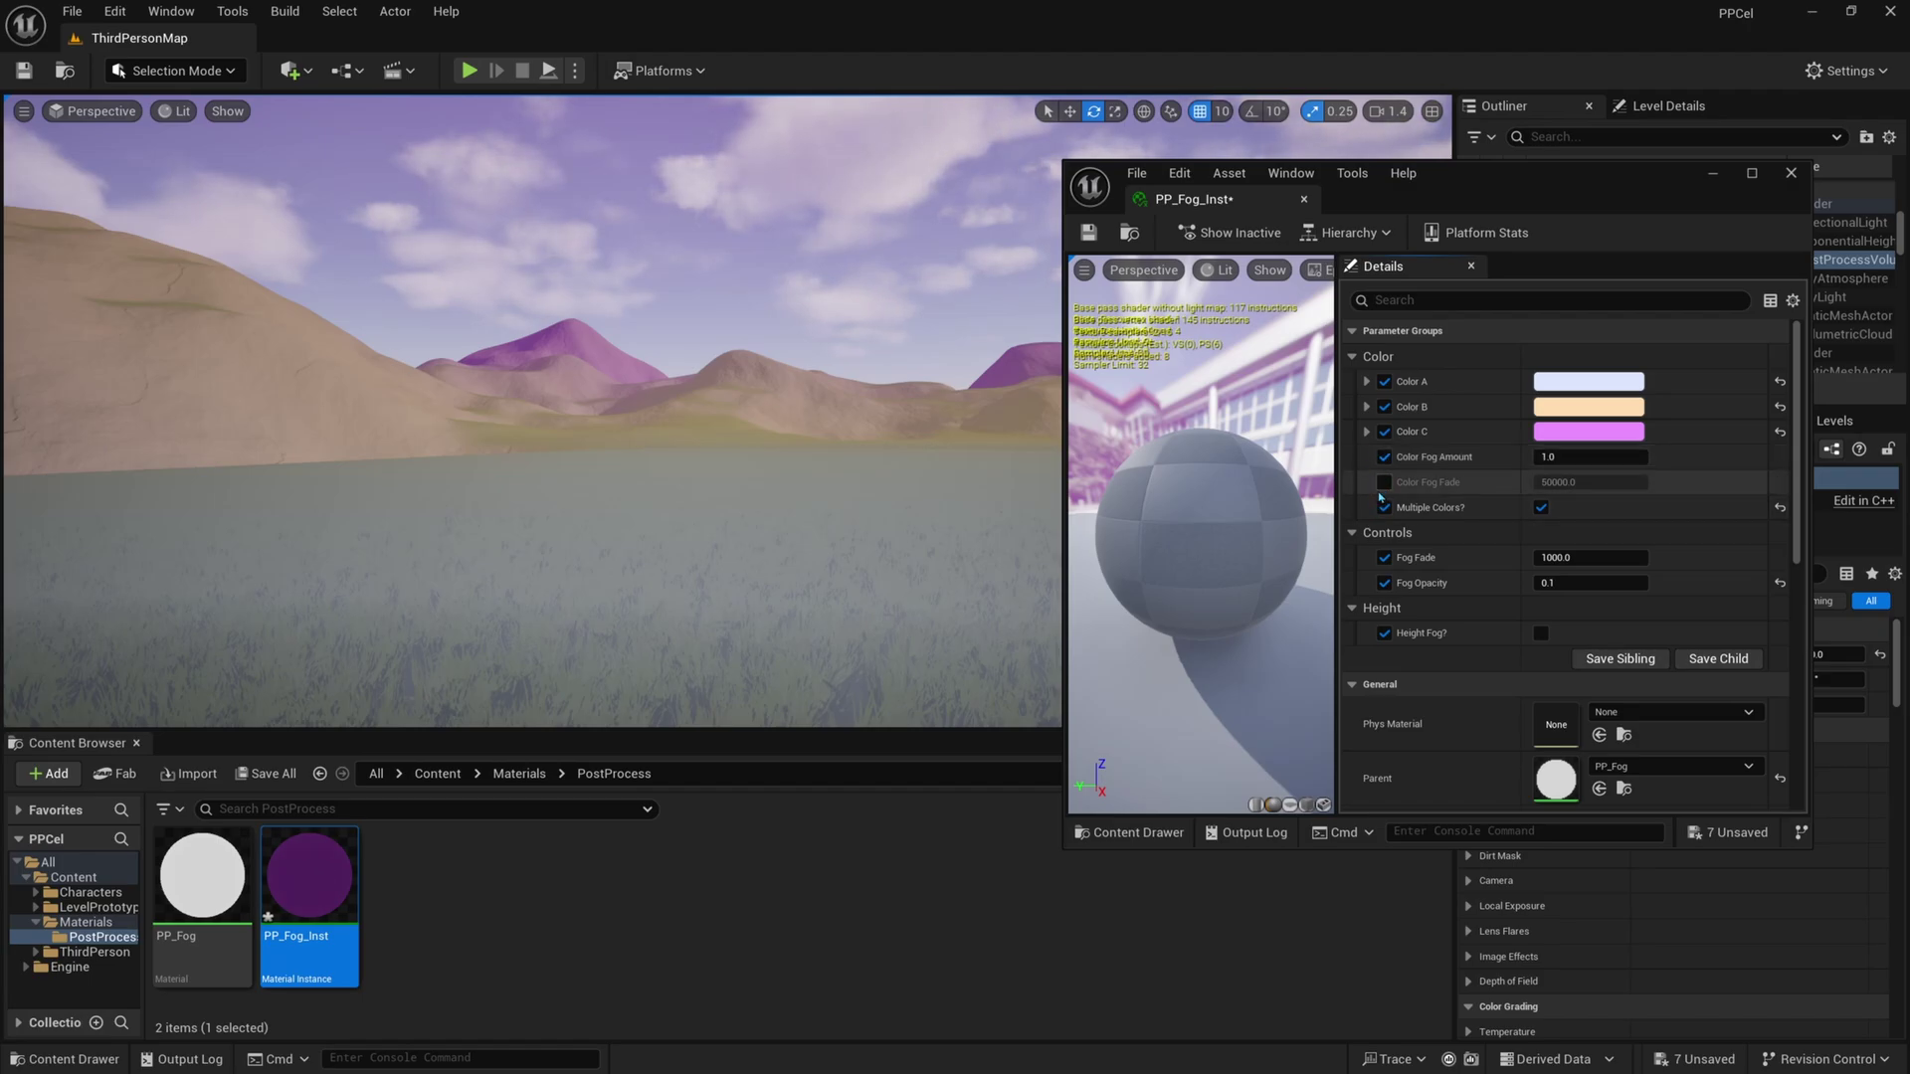
{"action": "left_click", "coordinate": [1384, 484]}
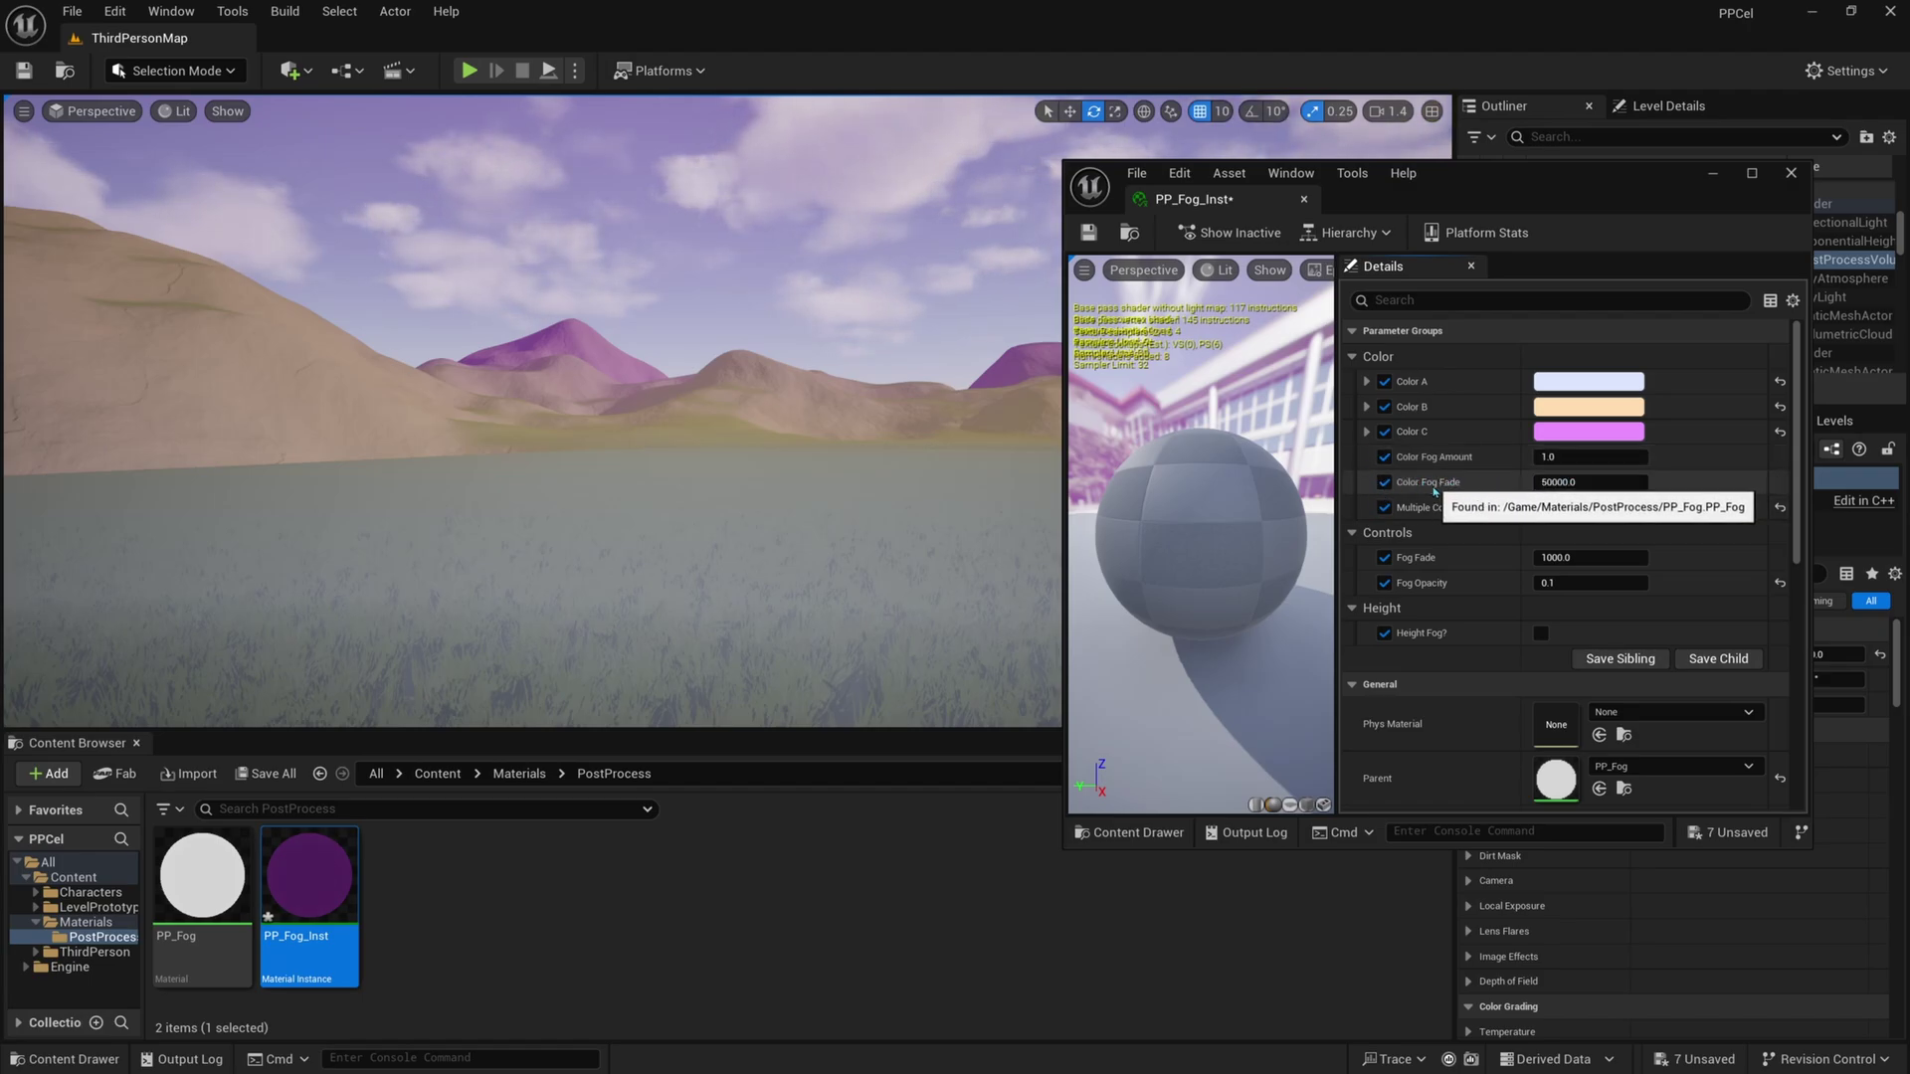
Try Color Fog Fade values of about 710 and 3762 while viewing the landscape, and set it back to 50000
{"action": "left_click_drag", "start_coordinate": [1599, 485], "coordinate": [1382, 486]}
{"action": "right_click_drag", "start_coordinate": [995, 390], "coordinate": [995, 517]}
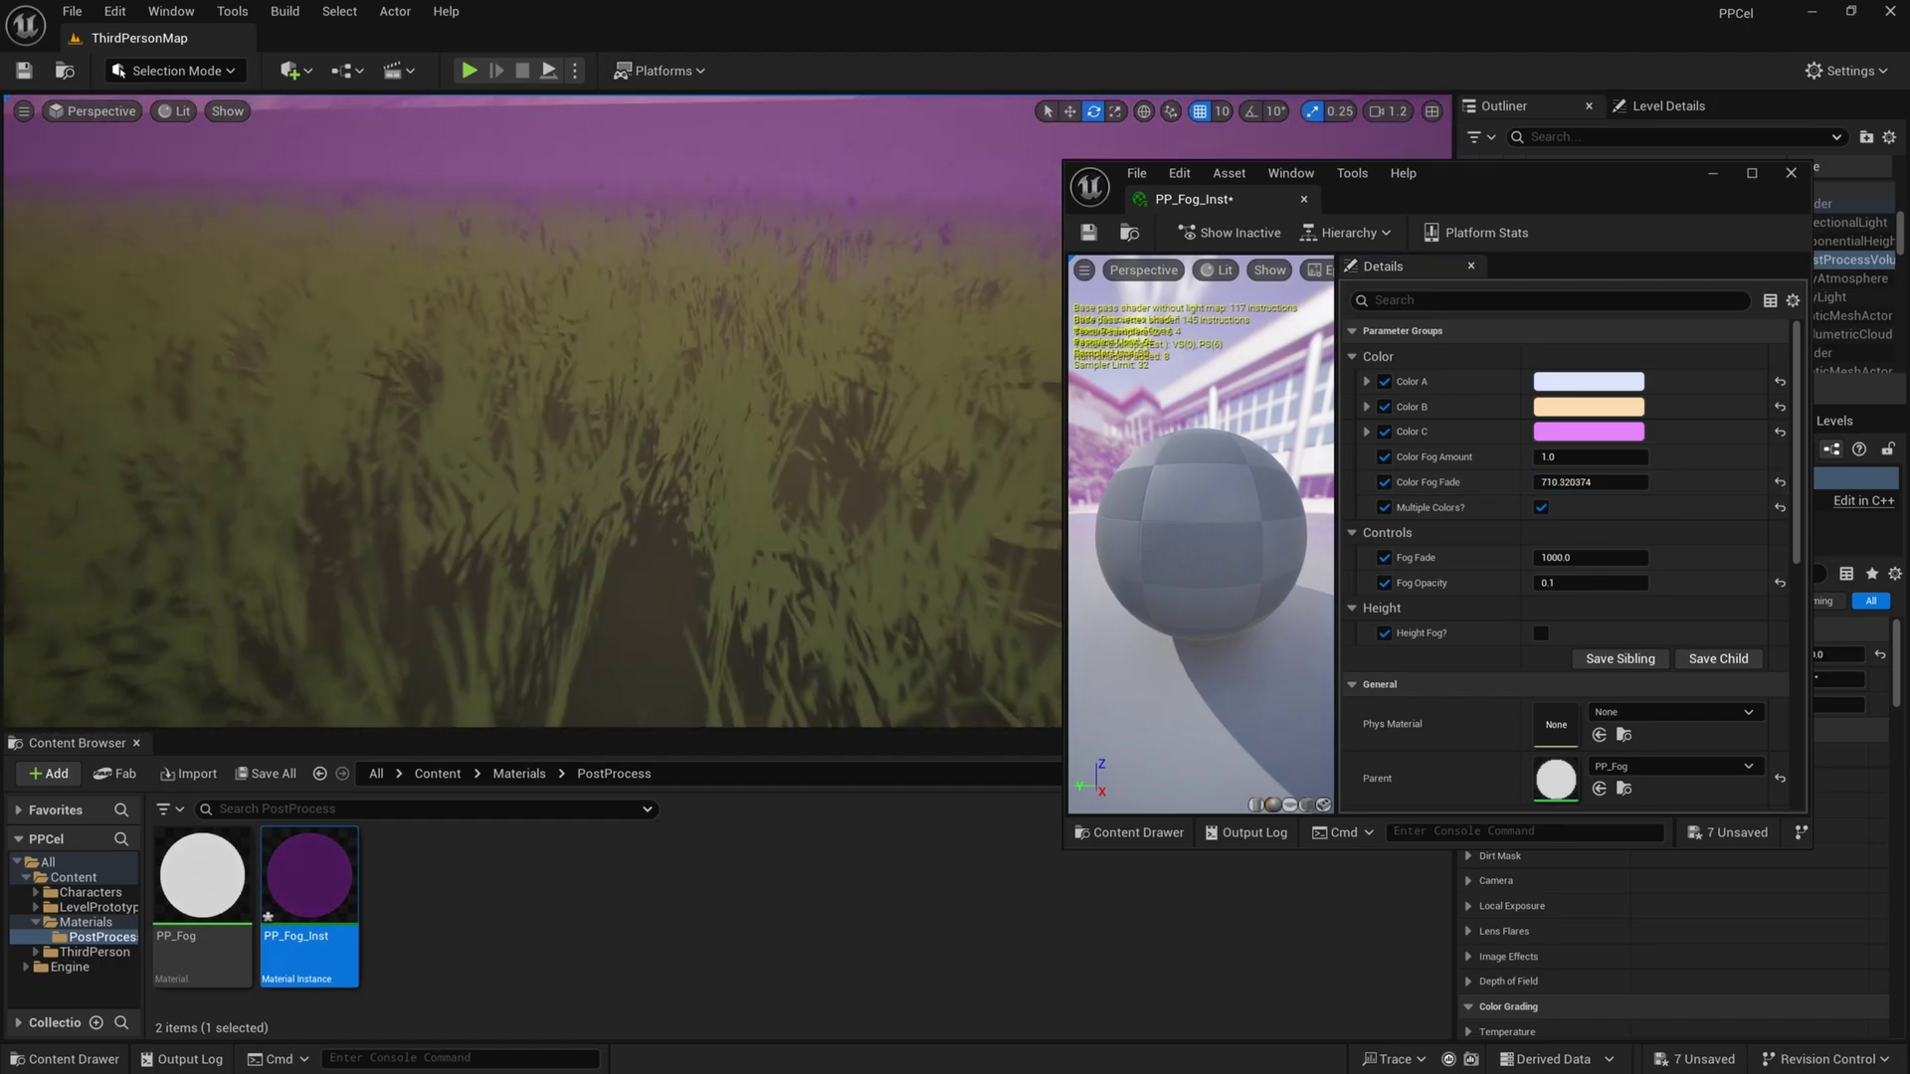
{"action": "left_click_drag", "start_coordinate": [1551, 482], "coordinate": [1604, 508]}
{"action": "left_click", "coordinate": [1590, 482]}
{"action": "type", "text": "50000"}
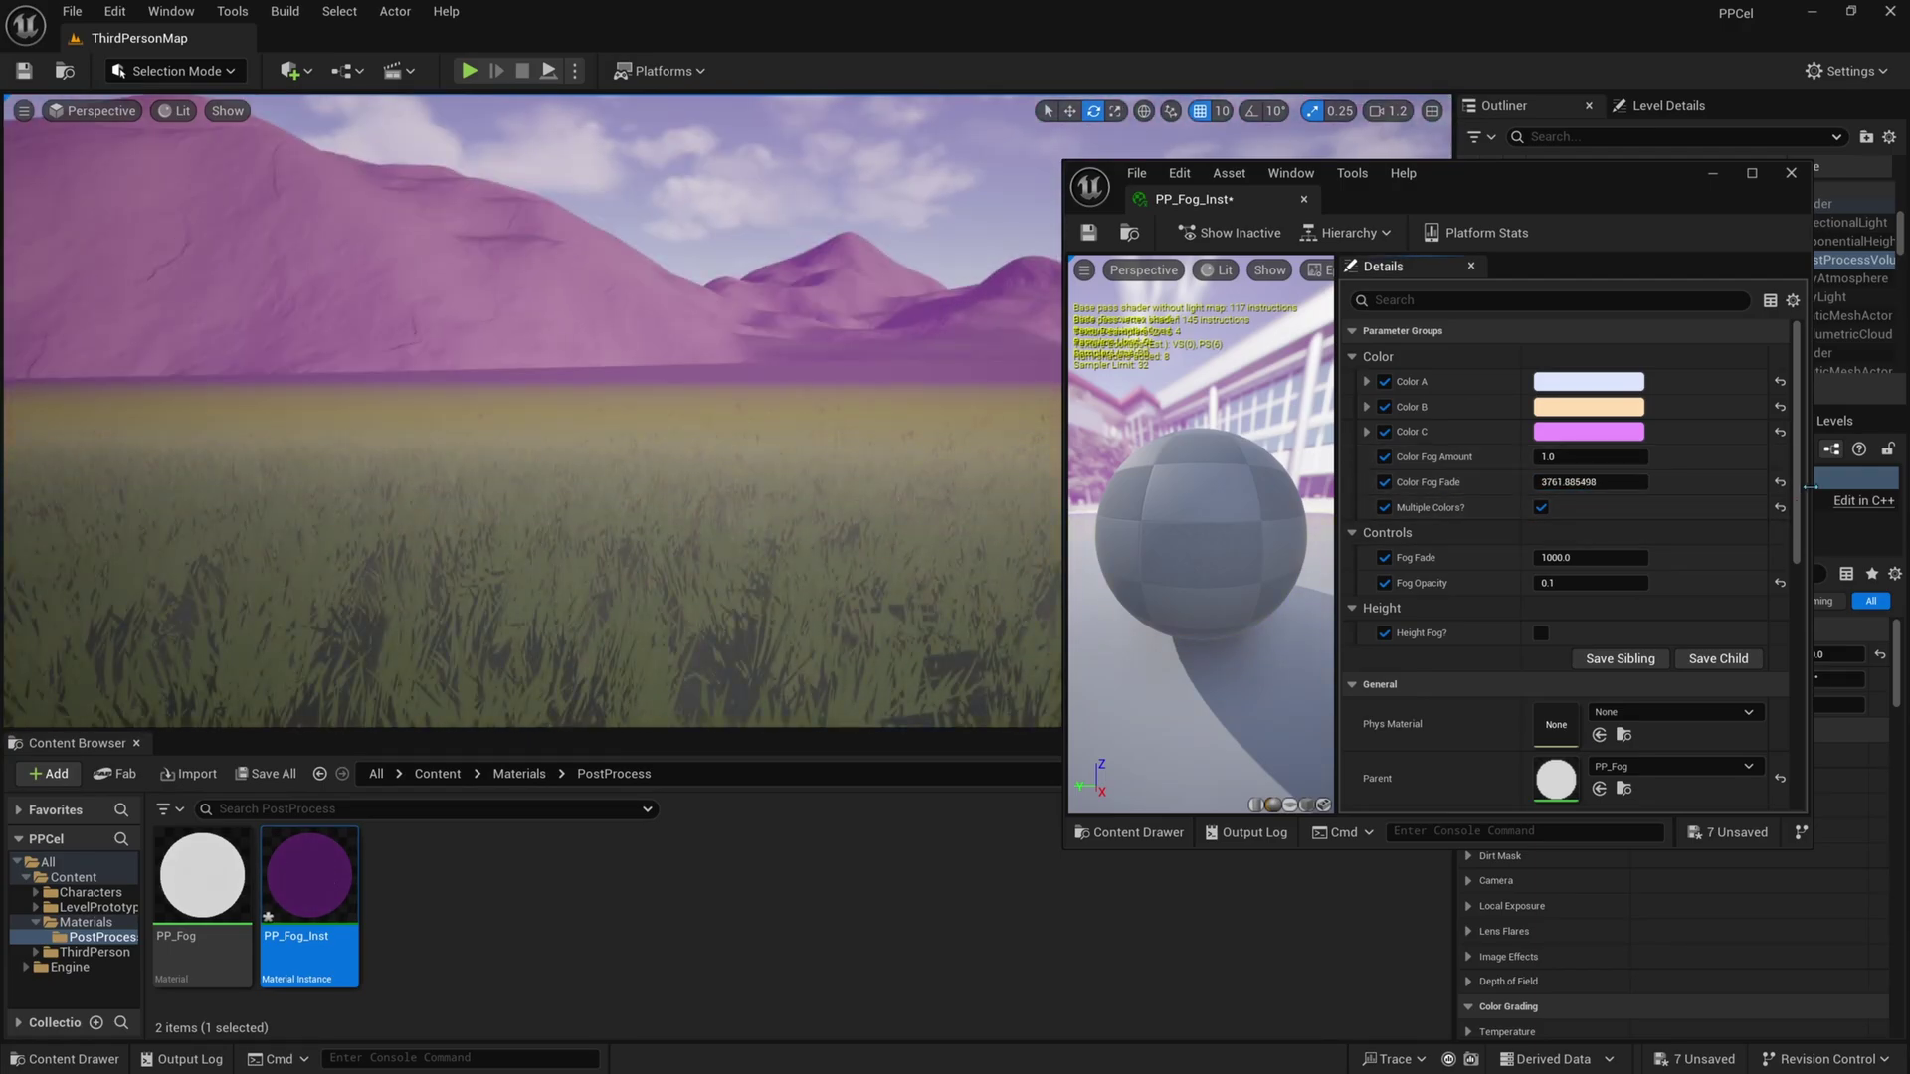
{"action": "key", "text": "Return"}
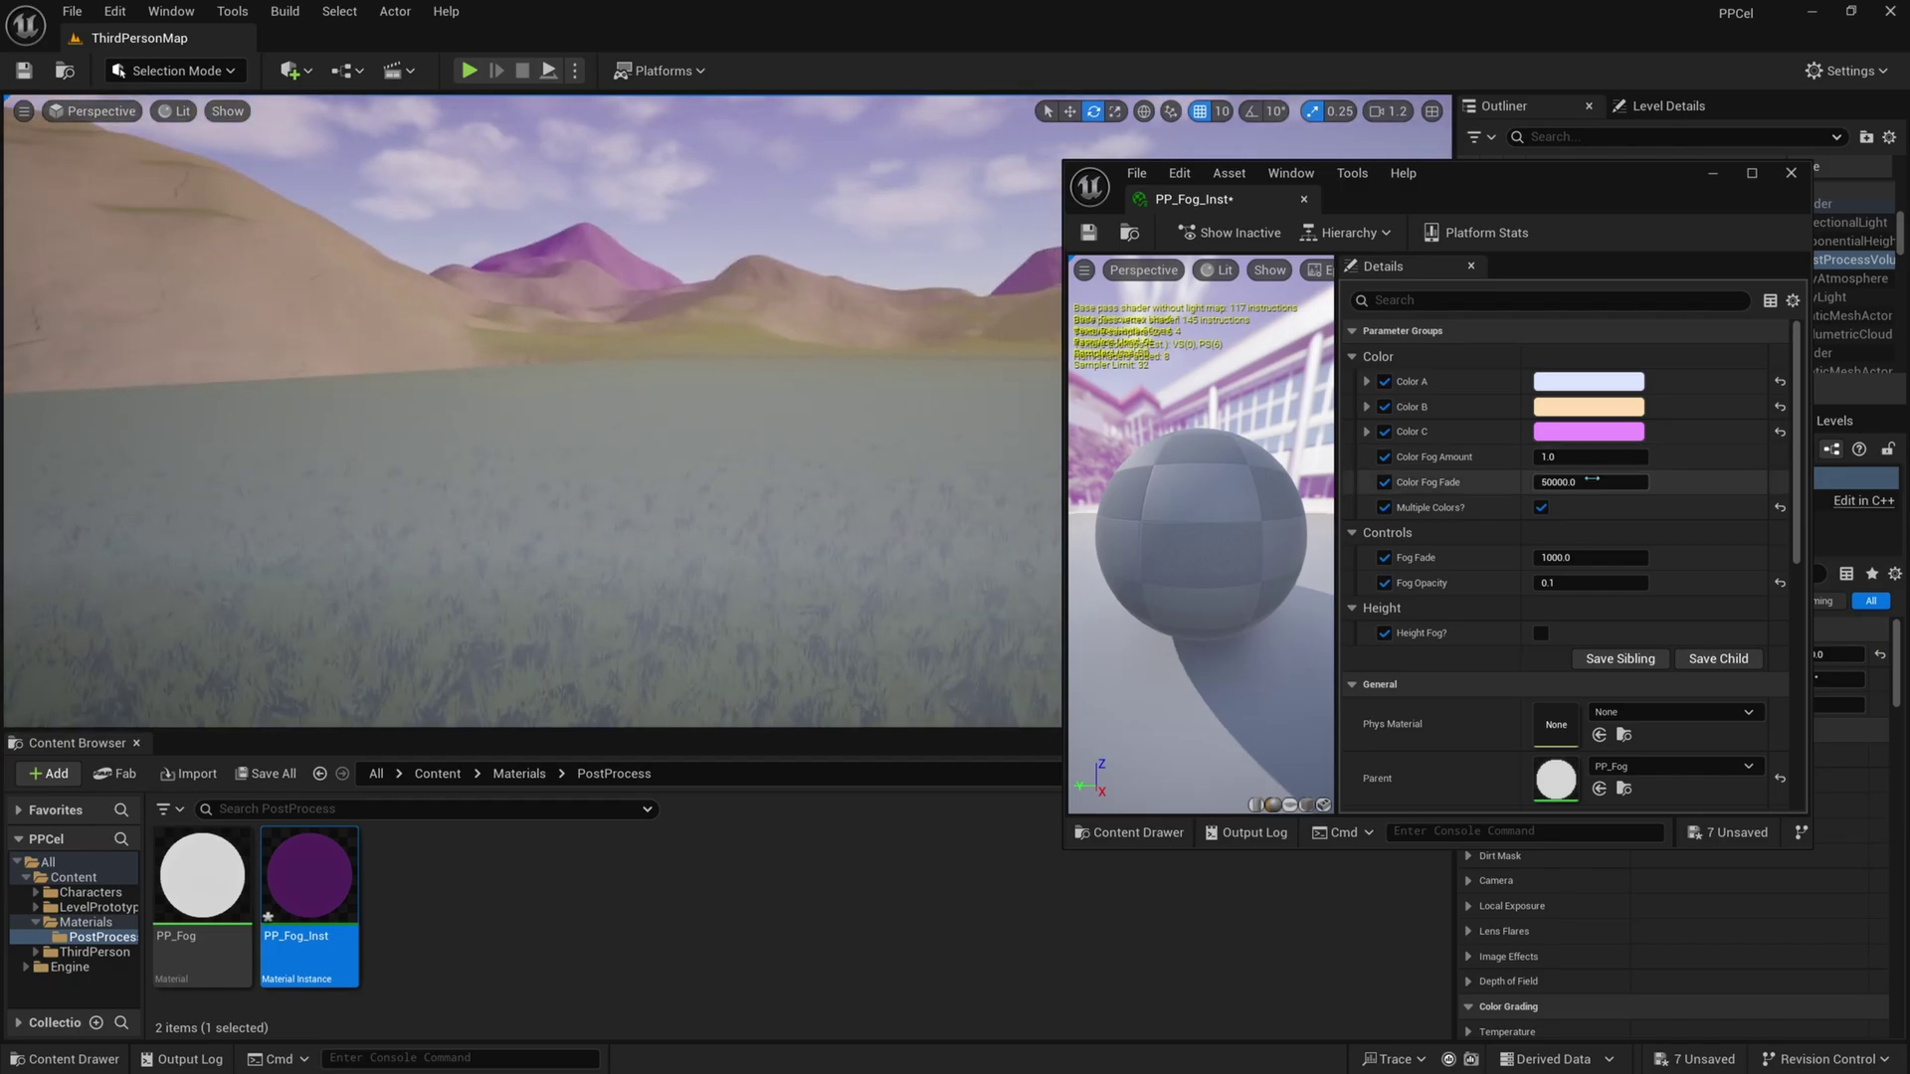
Try Color Fog Fade values of about 181359 and 171108 while viewing the landscape, and reset it to 50000
{"action": "mouse_move", "coordinate": [1590, 482]}
{"action": "left_mouse_down"}
{"action": "mouse_move", "coordinate": [1631, 482]}
{"action": "mouse_move", "coordinate": [1594, 483]}
{"action": "left_mouse_up"}
{"action": "key", "text": "e"}
{"action": "right_click_drag", "start_coordinate": [855, 428], "coordinate": [815, 404]}
{"action": "key", "text": "s"}
{"action": "scroll", "coordinate": [815, 405], "scroll_direction": "up", "scroll_amount": 3}
{"action": "scroll", "coordinate": [816, 404], "scroll_direction": "up", "scroll_amount": 2}
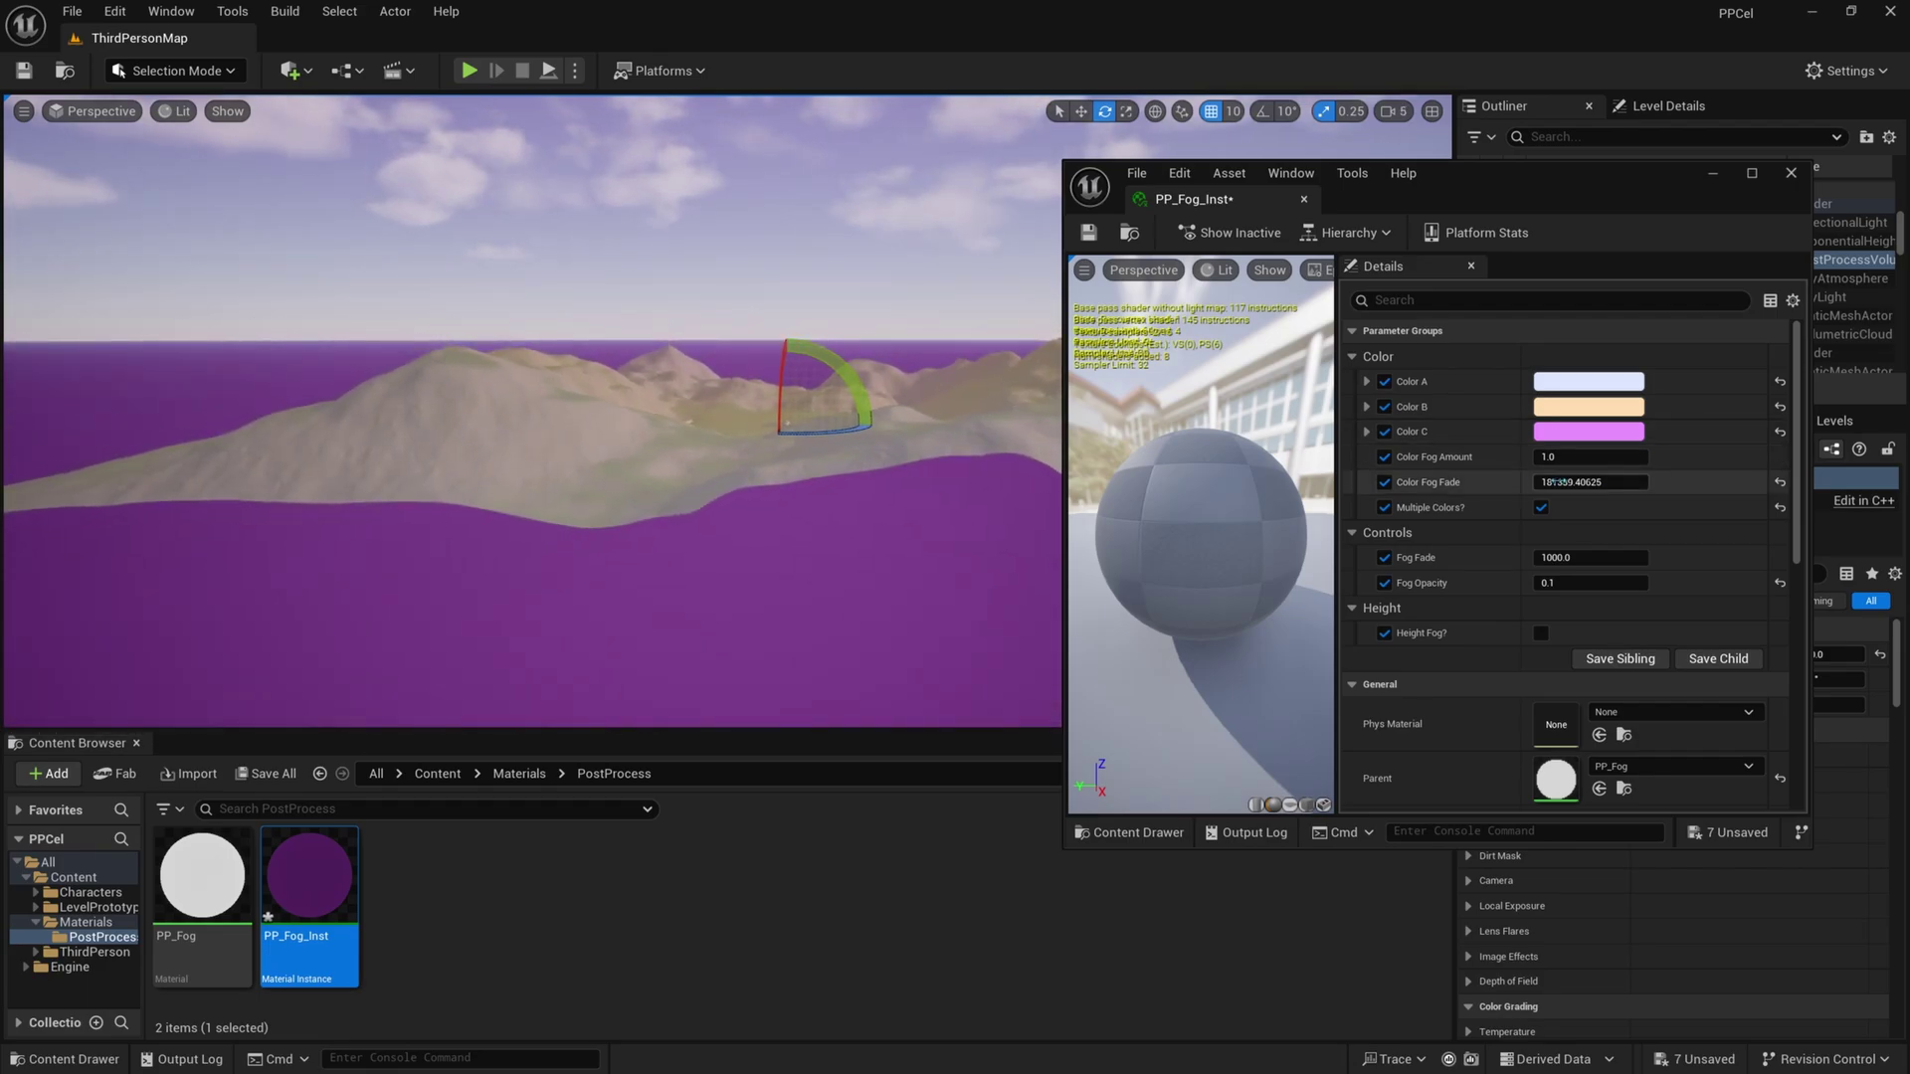
{"action": "mouse_move", "coordinate": [1591, 482]}
{"action": "left_mouse_down"}
{"action": "mouse_move", "coordinate": [1562, 482]}
{"action": "mouse_move", "coordinate": [1596, 482]}
{"action": "left_mouse_up"}
{"action": "mouse_move", "coordinate": [967, 490]}
{"action": "right_mouse_down"}
{"action": "mouse_move", "coordinate": [910, 490]}
{"action": "mouse_move", "coordinate": [975, 481]}
{"action": "mouse_move", "coordinate": [952, 511]}
{"action": "right_mouse_up"}
{"action": "key", "text": "w"}
{"action": "scroll", "coordinate": [955, 511], "scroll_direction": "down", "scroll_amount": 1}
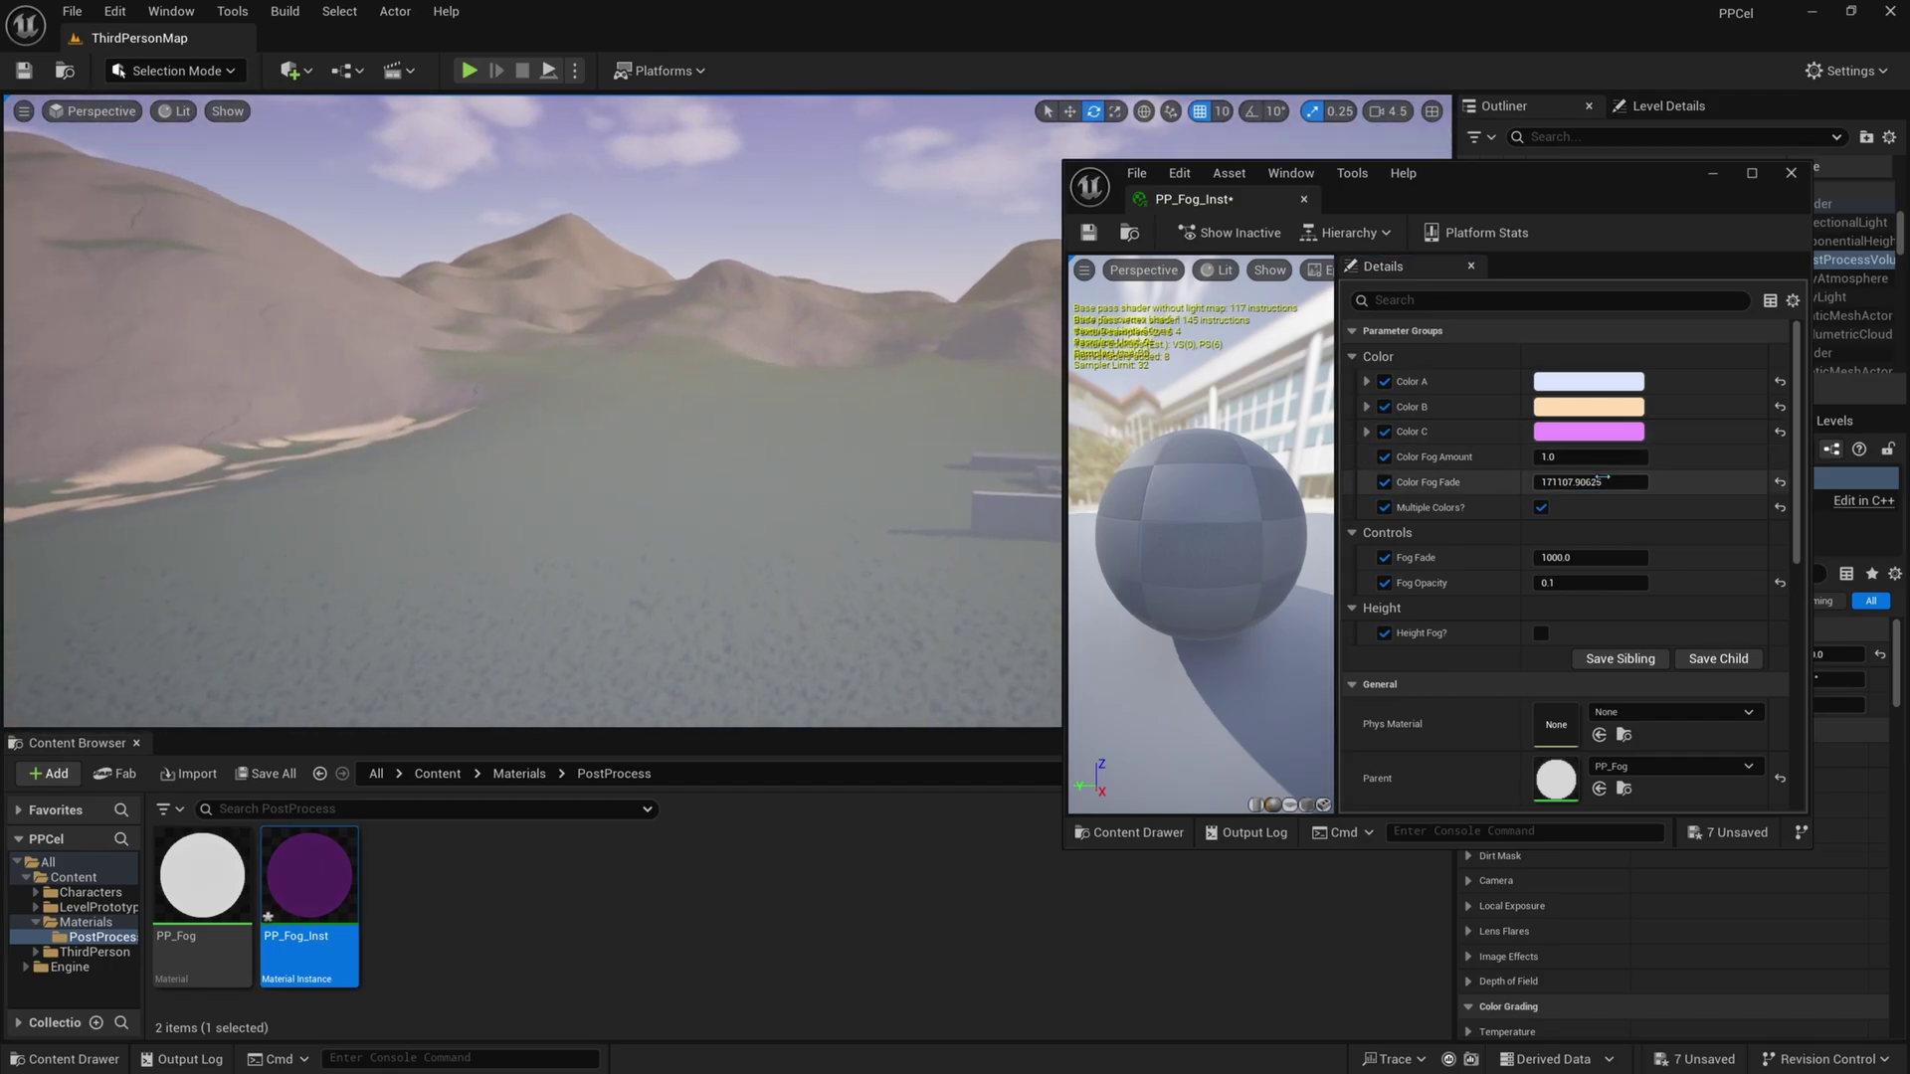
{"action": "left_click", "coordinate": [1779, 483]}
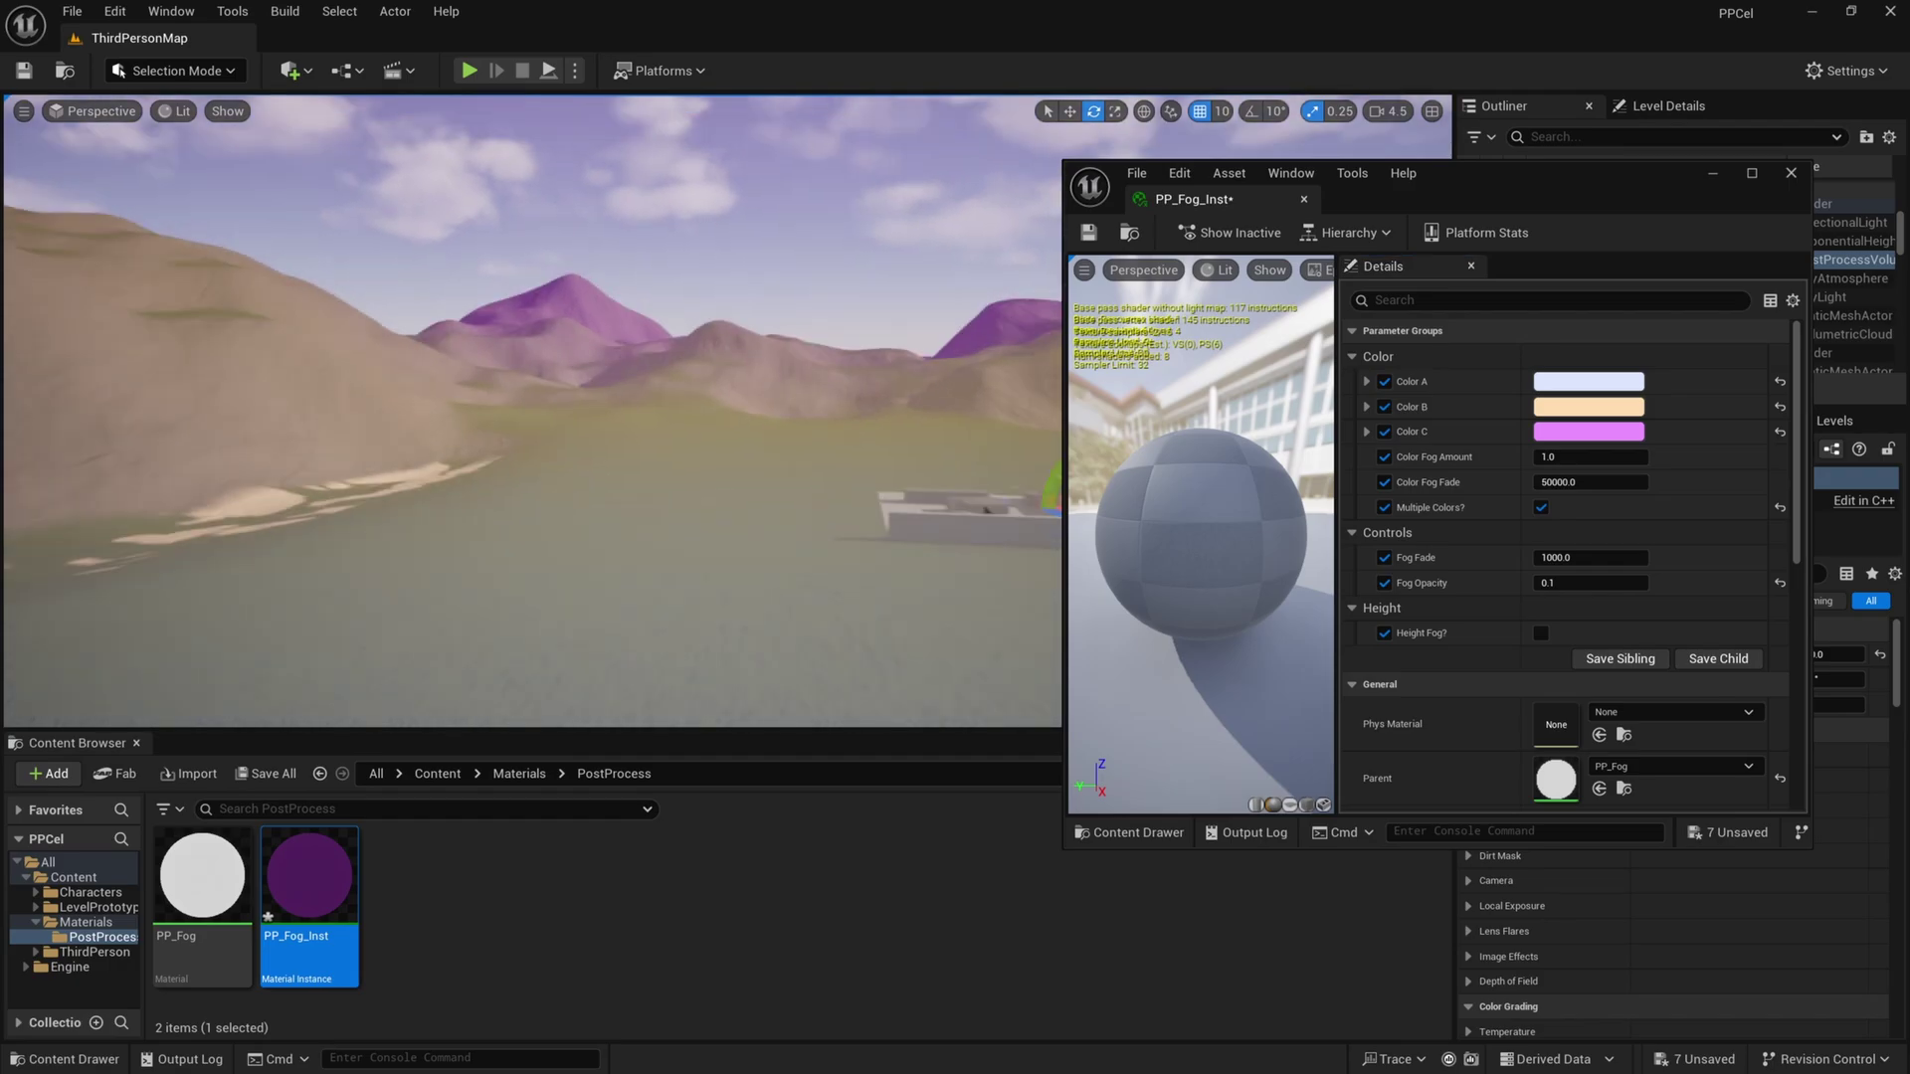
Change Color C of PP_Fog_Inst to a mint green, hex sRGB A1FFDAFF
{"action": "left_click", "coordinate": [1588, 430]}
{"action": "mouse_move", "coordinate": [1271, 547]}
{"action": "left_mouse_down"}
{"action": "mouse_move", "coordinate": [1207, 553]}
{"action": "mouse_move", "coordinate": [1220, 626]}
{"action": "left_mouse_up"}
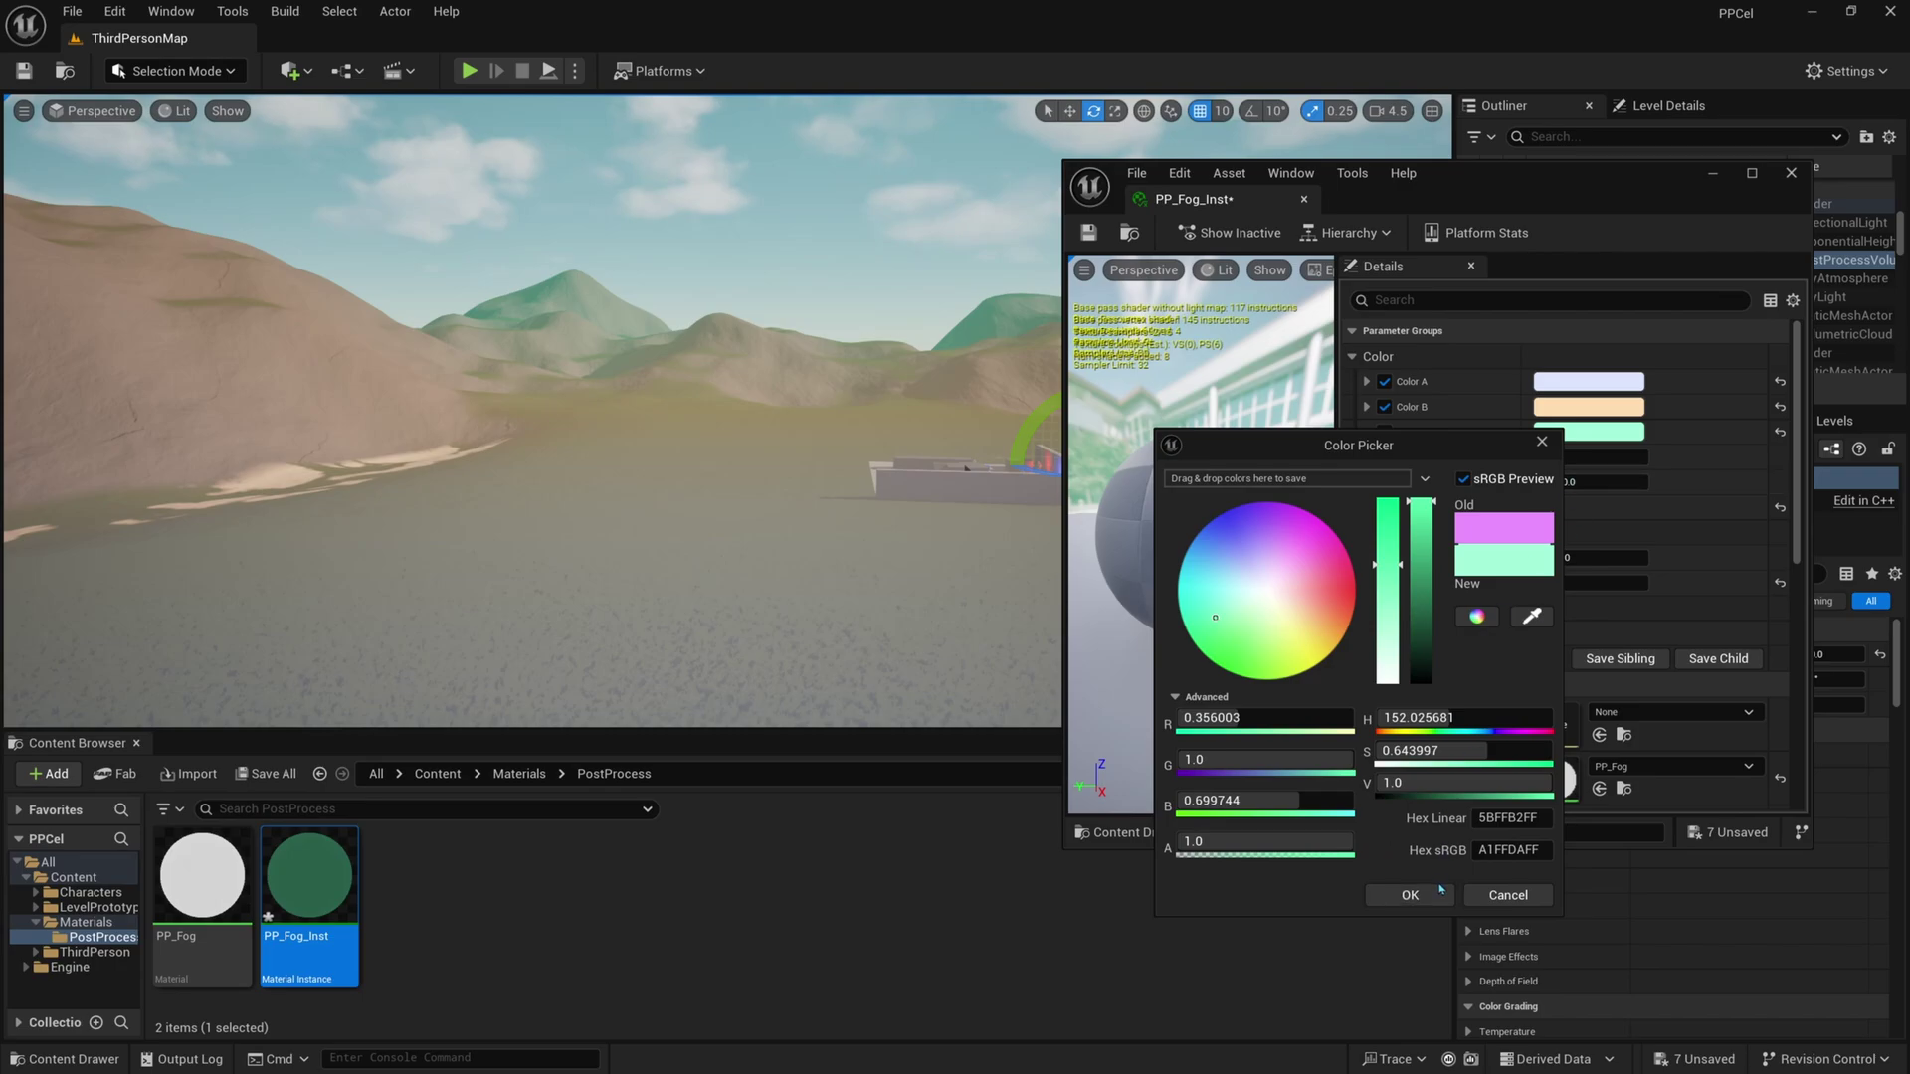
{"action": "left_click", "coordinate": [1404, 893]}
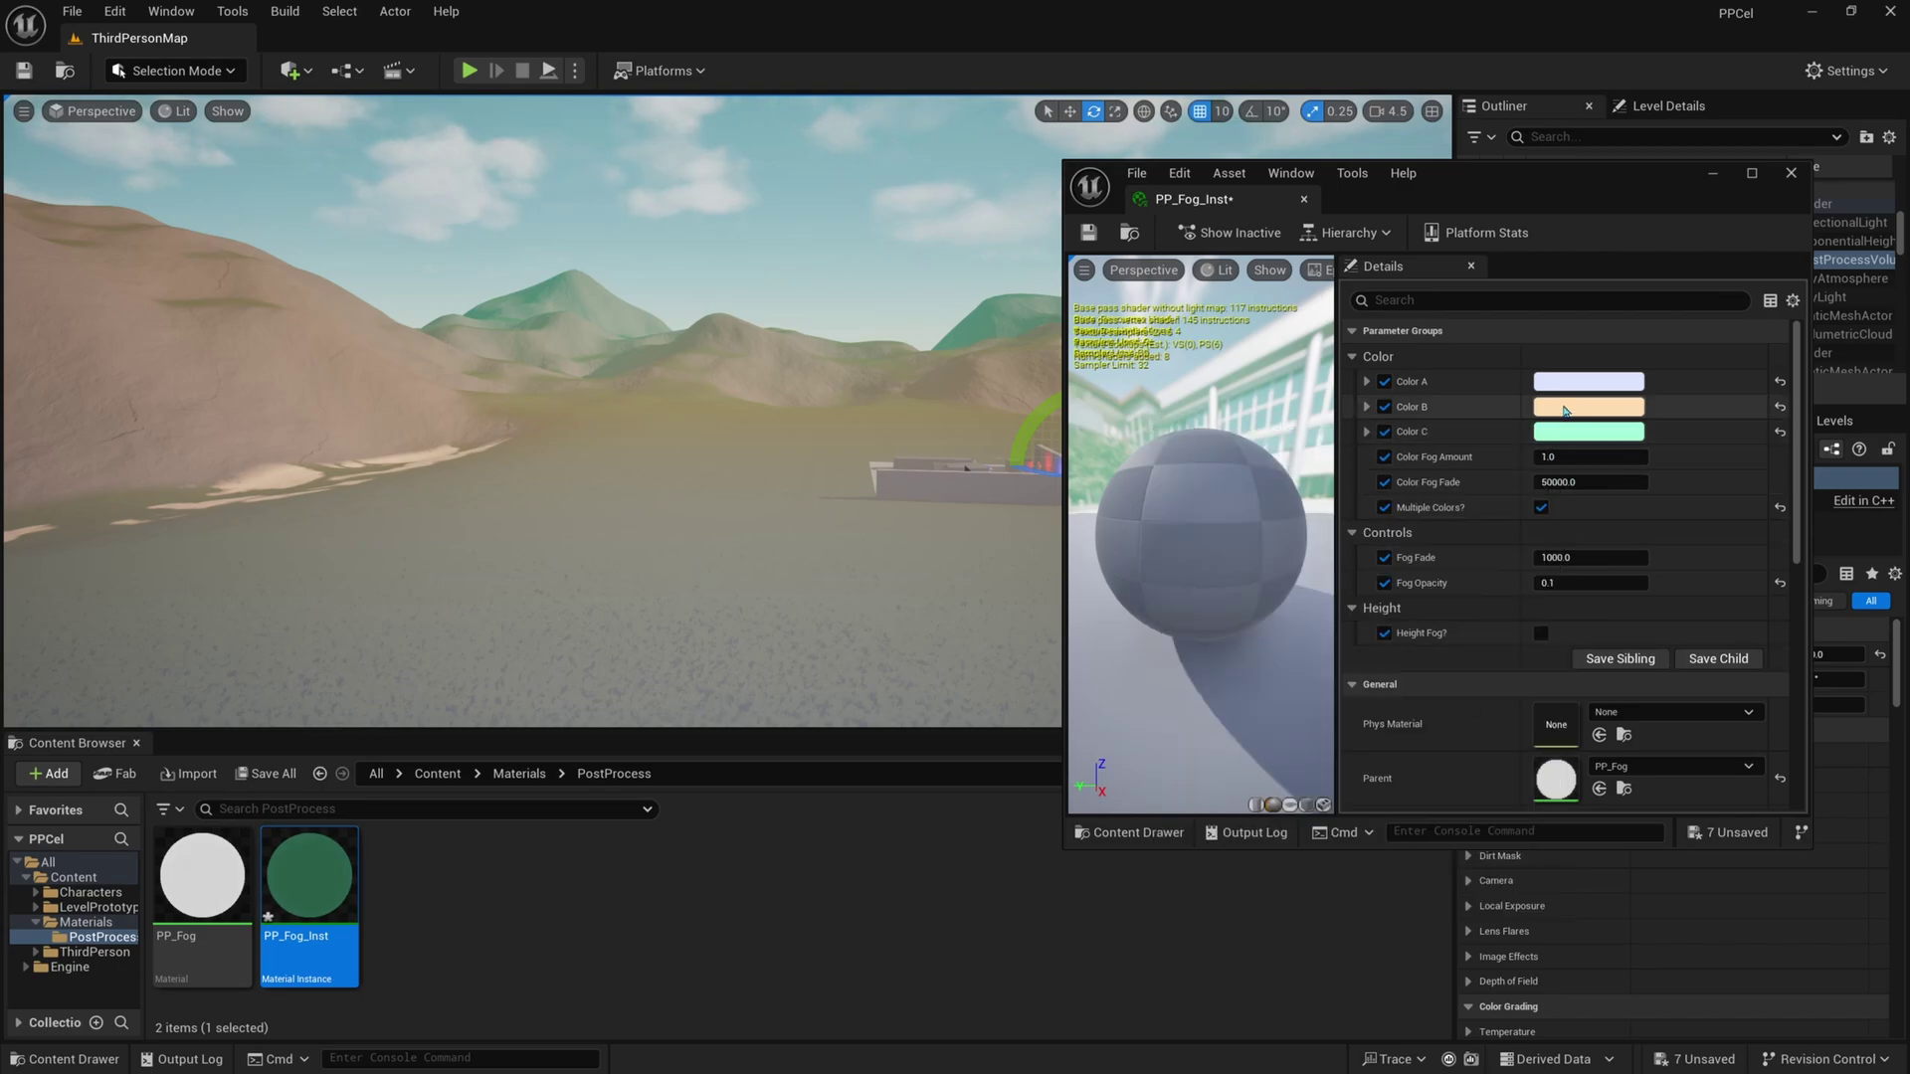
Change Color B of PP_Fog_Inst to a light blue, hex sRGB 9BE6FFFF
{"action": "left_click", "coordinate": [1564, 409]}
{"action": "left_click_drag", "start_coordinate": [1213, 561], "coordinate": [1209, 554]}
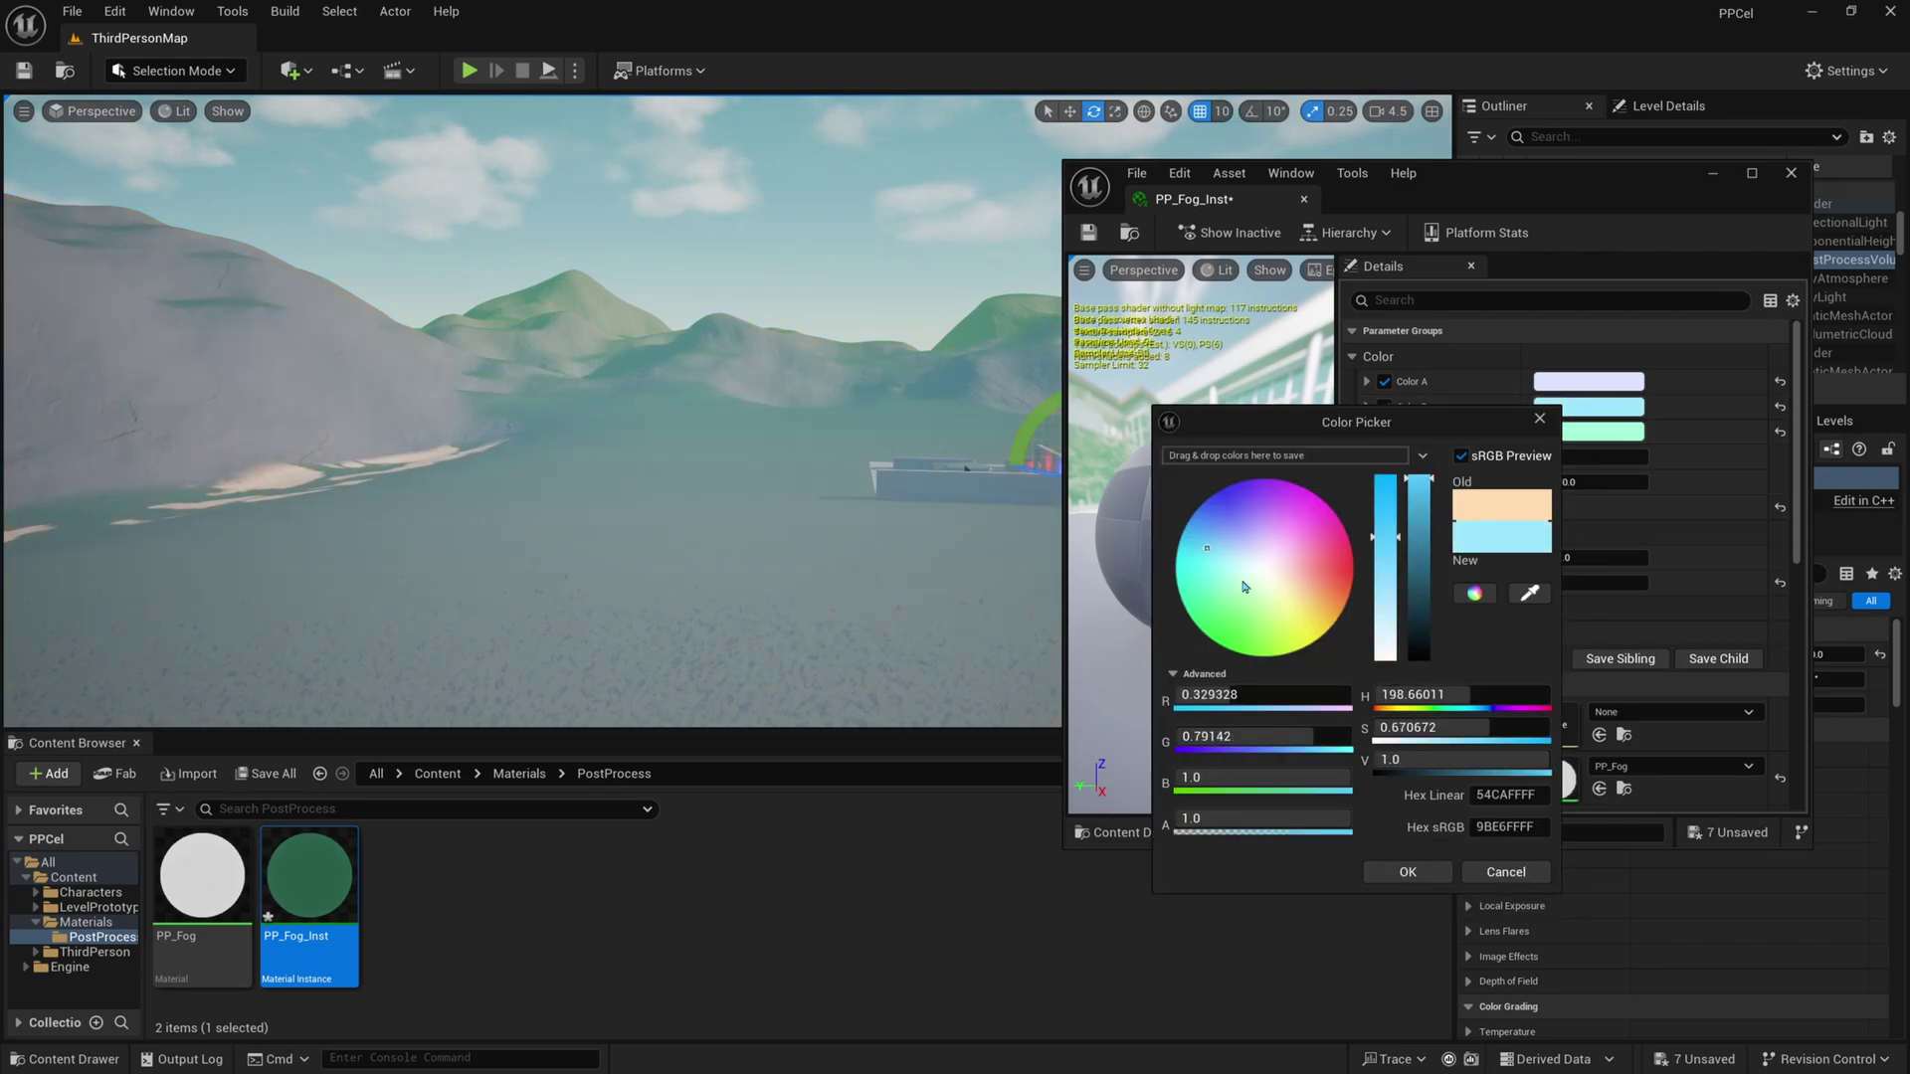
{"action": "left_click", "coordinate": [1406, 873]}
Change Color A of PP_Fog_Inst to a light orange and check the three-color fog across the grass and mountains
{"action": "left_click", "coordinate": [1588, 381]}
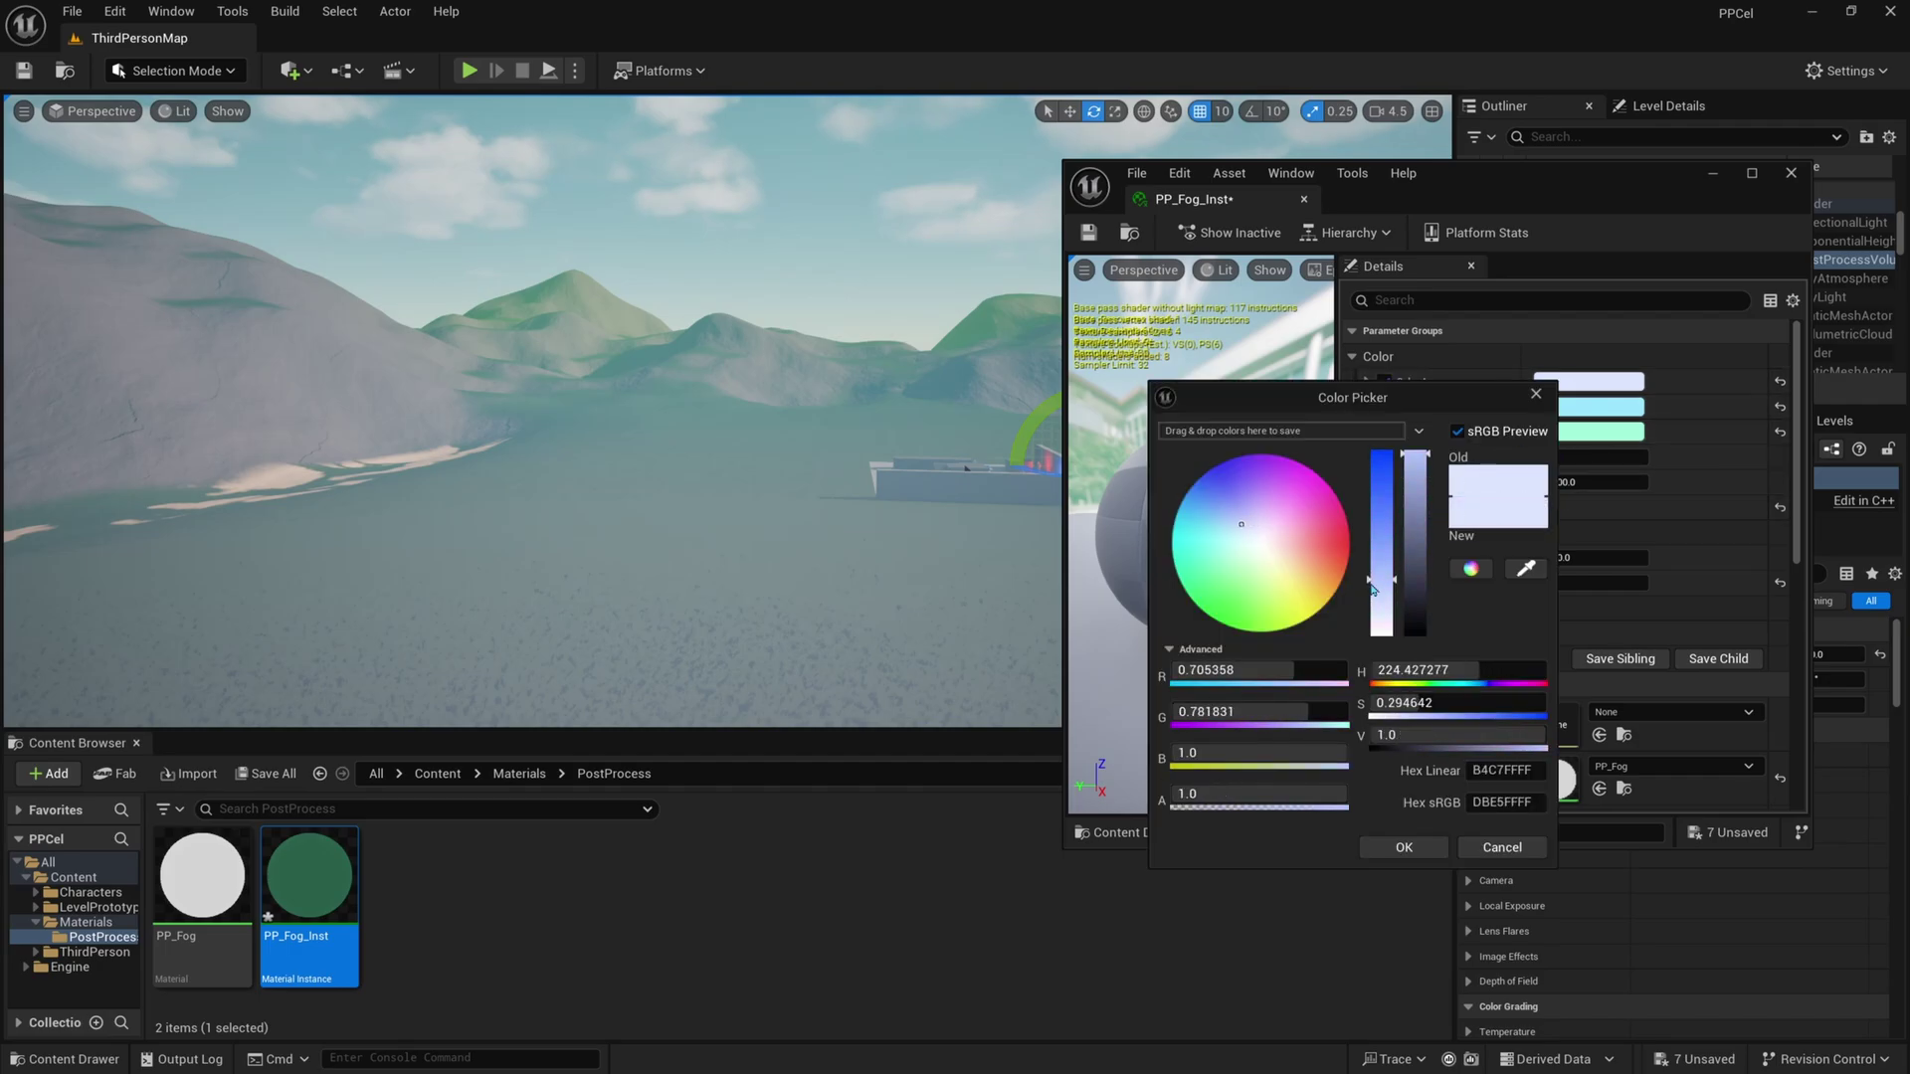
{"action": "left_click", "coordinate": [1326, 570]}
{"action": "key", "text": "w"}
{"action": "right_click_drag", "start_coordinate": [696, 447], "coordinate": [766, 438]}
{"action": "scroll", "coordinate": [682, 427], "scroll_direction": "down", "scroll_amount": 4}
{"action": "left_click", "coordinate": [1408, 845]}
{"action": "key", "text": "s"}
{"action": "key", "text": "e"}
{"action": "scroll", "coordinate": [887, 244], "scroll_direction": "down", "scroll_amount": 3}
{"action": "right_click_drag", "start_coordinate": [887, 244], "coordinate": [920, 233]}
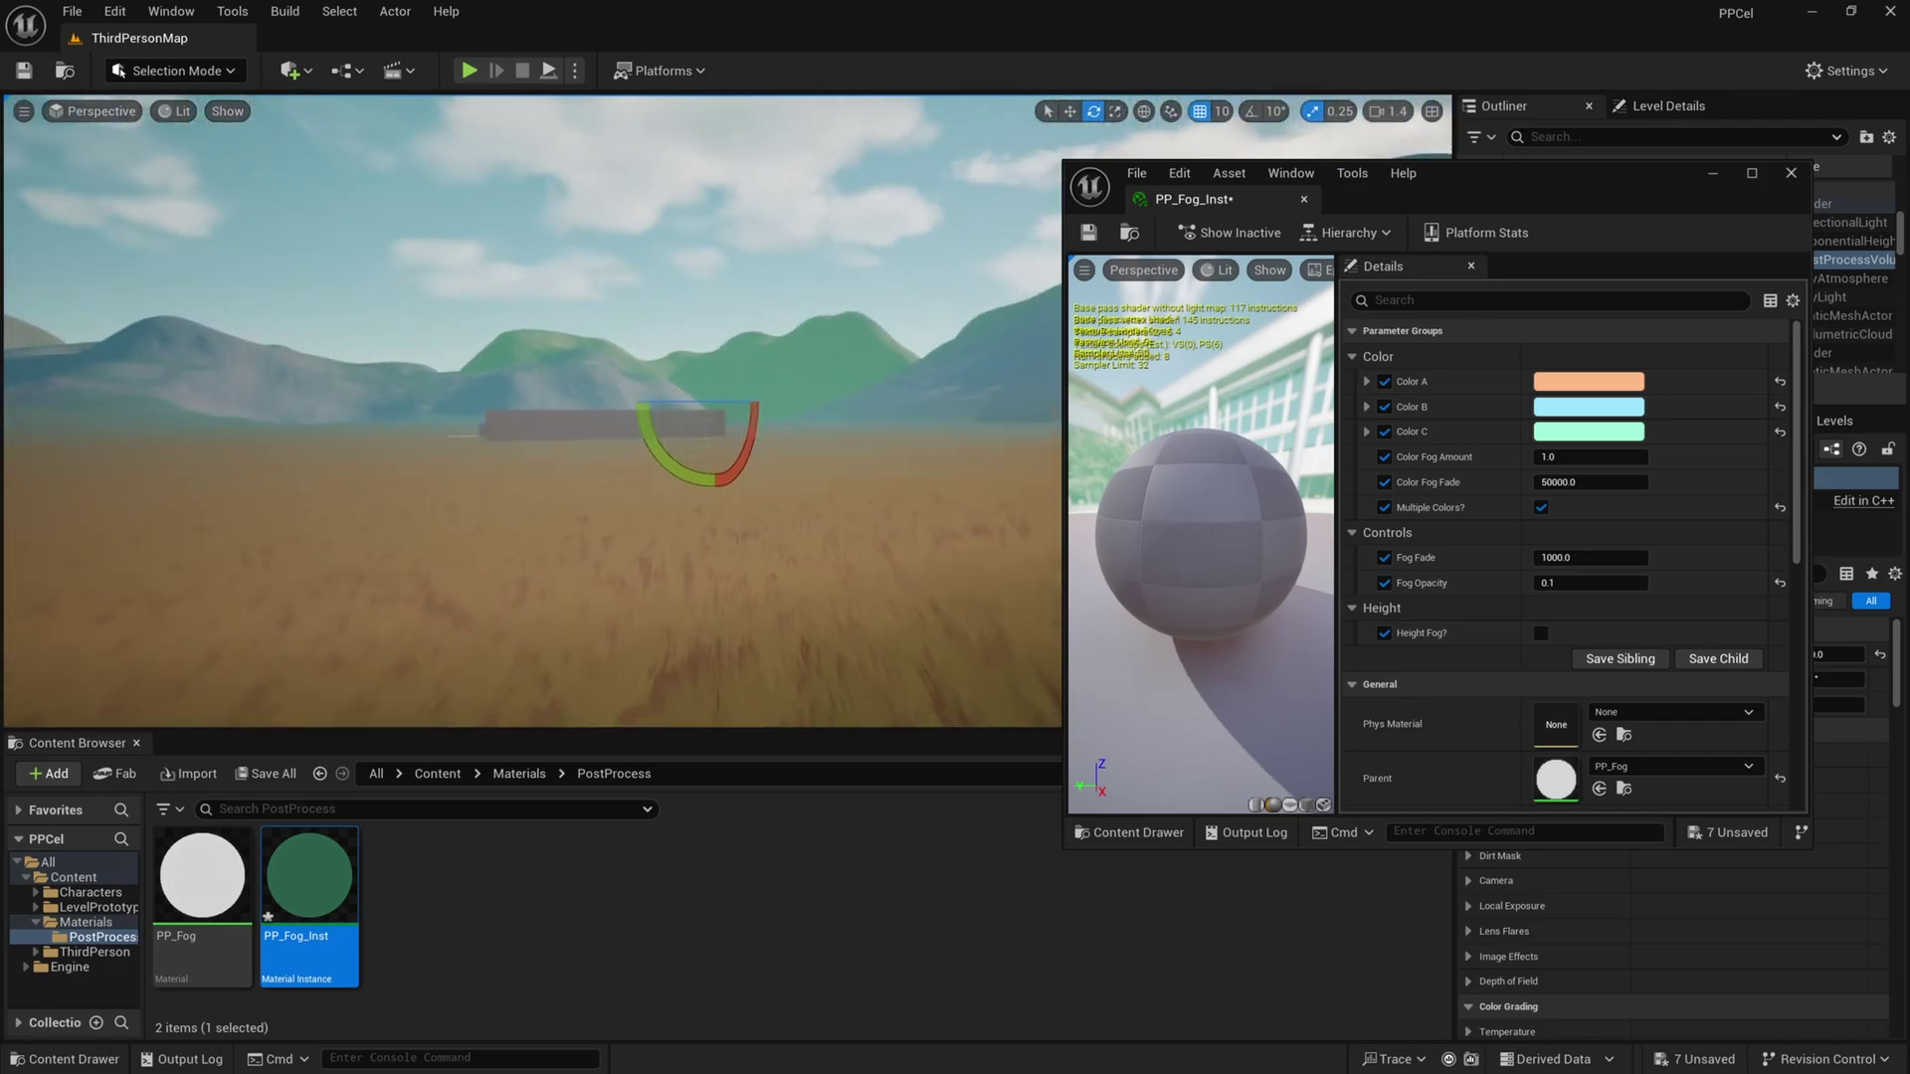
{"action": "left_click", "coordinate": [888, 244]}
{"action": "right_click_drag", "start_coordinate": [714, 254], "coordinate": [766, 255]}
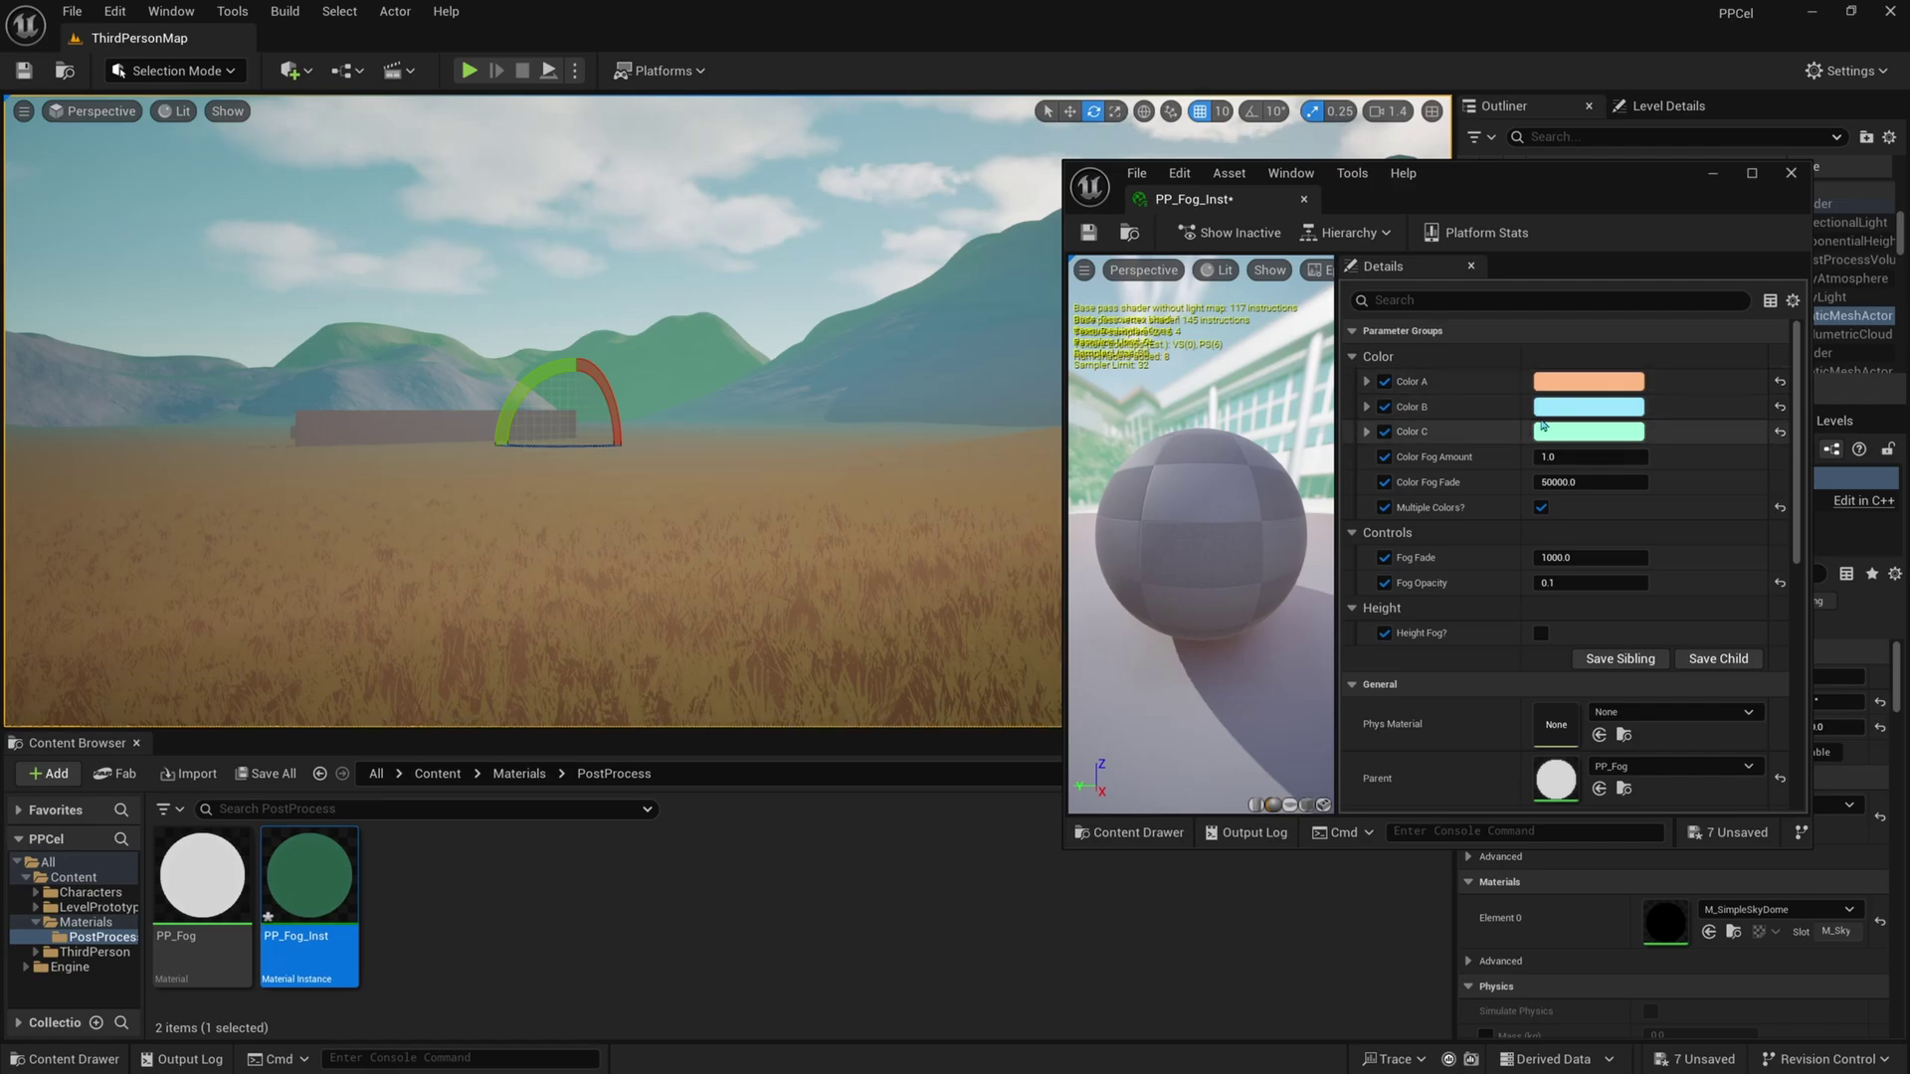
Try Color Fog Amount values of about 0.67 and 0.35, and set it to 0.5
{"action": "mouse_move", "coordinate": [1583, 460]}
{"action": "left_mouse_down"}
{"action": "mouse_move", "coordinate": [1562, 460]}
{"action": "mouse_move", "coordinate": [1587, 458]}
{"action": "left_mouse_up"}
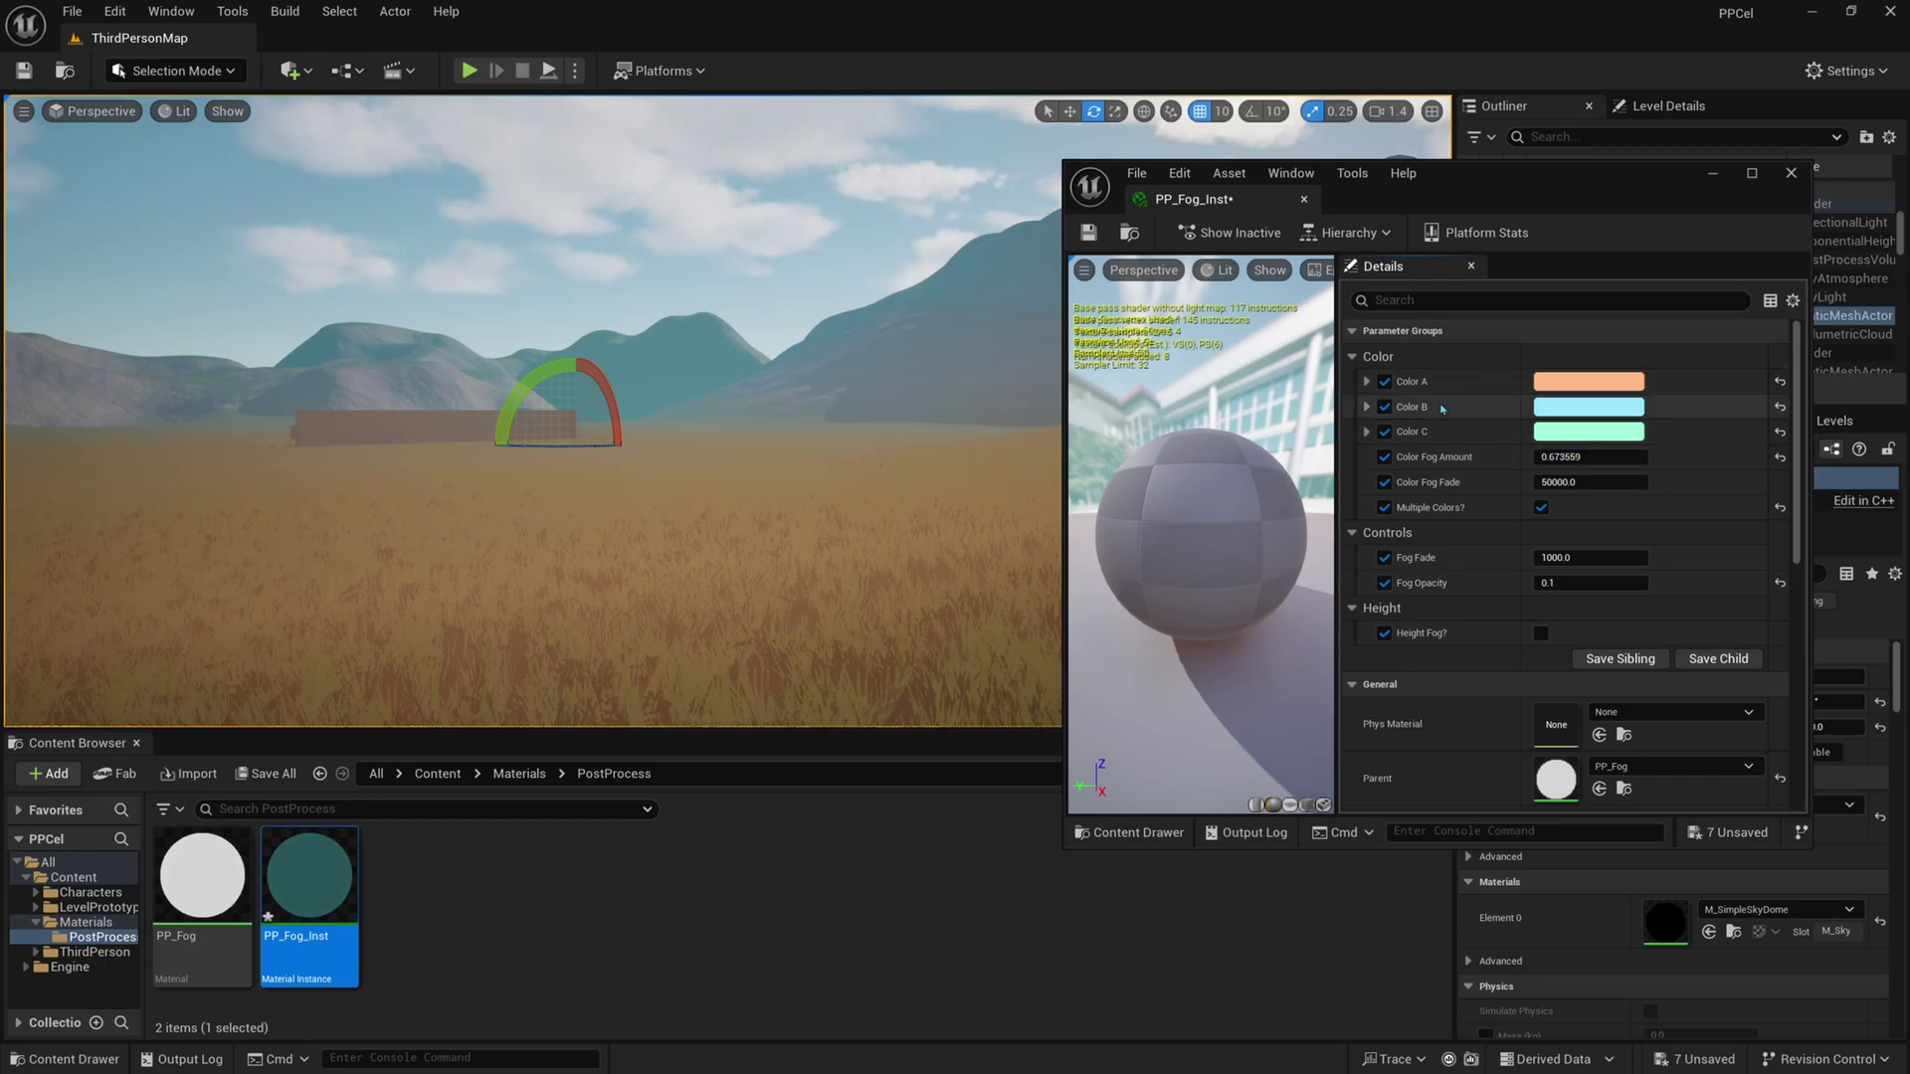
{"action": "mouse_move", "coordinate": [1589, 457]}
{"action": "left_mouse_down"}
{"action": "mouse_move", "coordinate": [1552, 457]}
{"action": "mouse_move", "coordinate": [1597, 457]}
{"action": "left_mouse_up"}
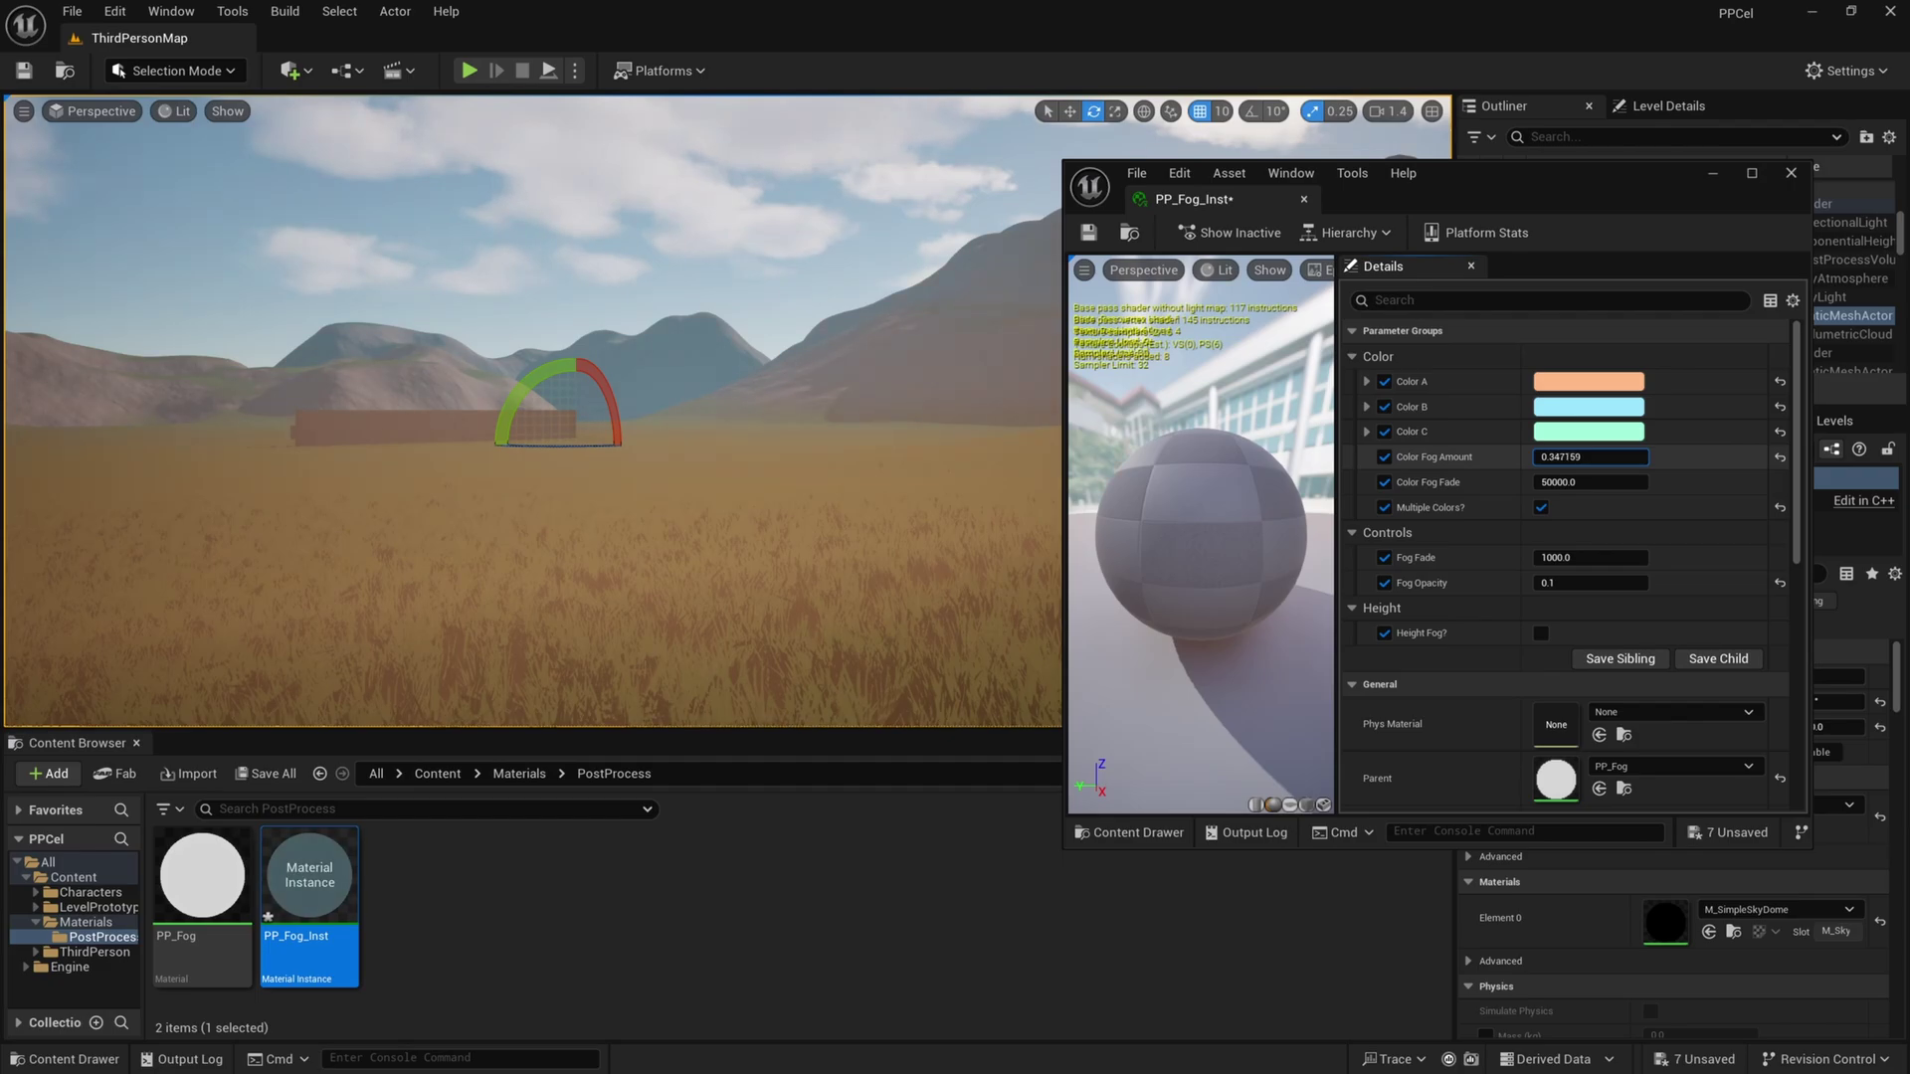
{"action": "left_click", "coordinate": [1587, 458]}
{"action": "key", "text": "Return"}
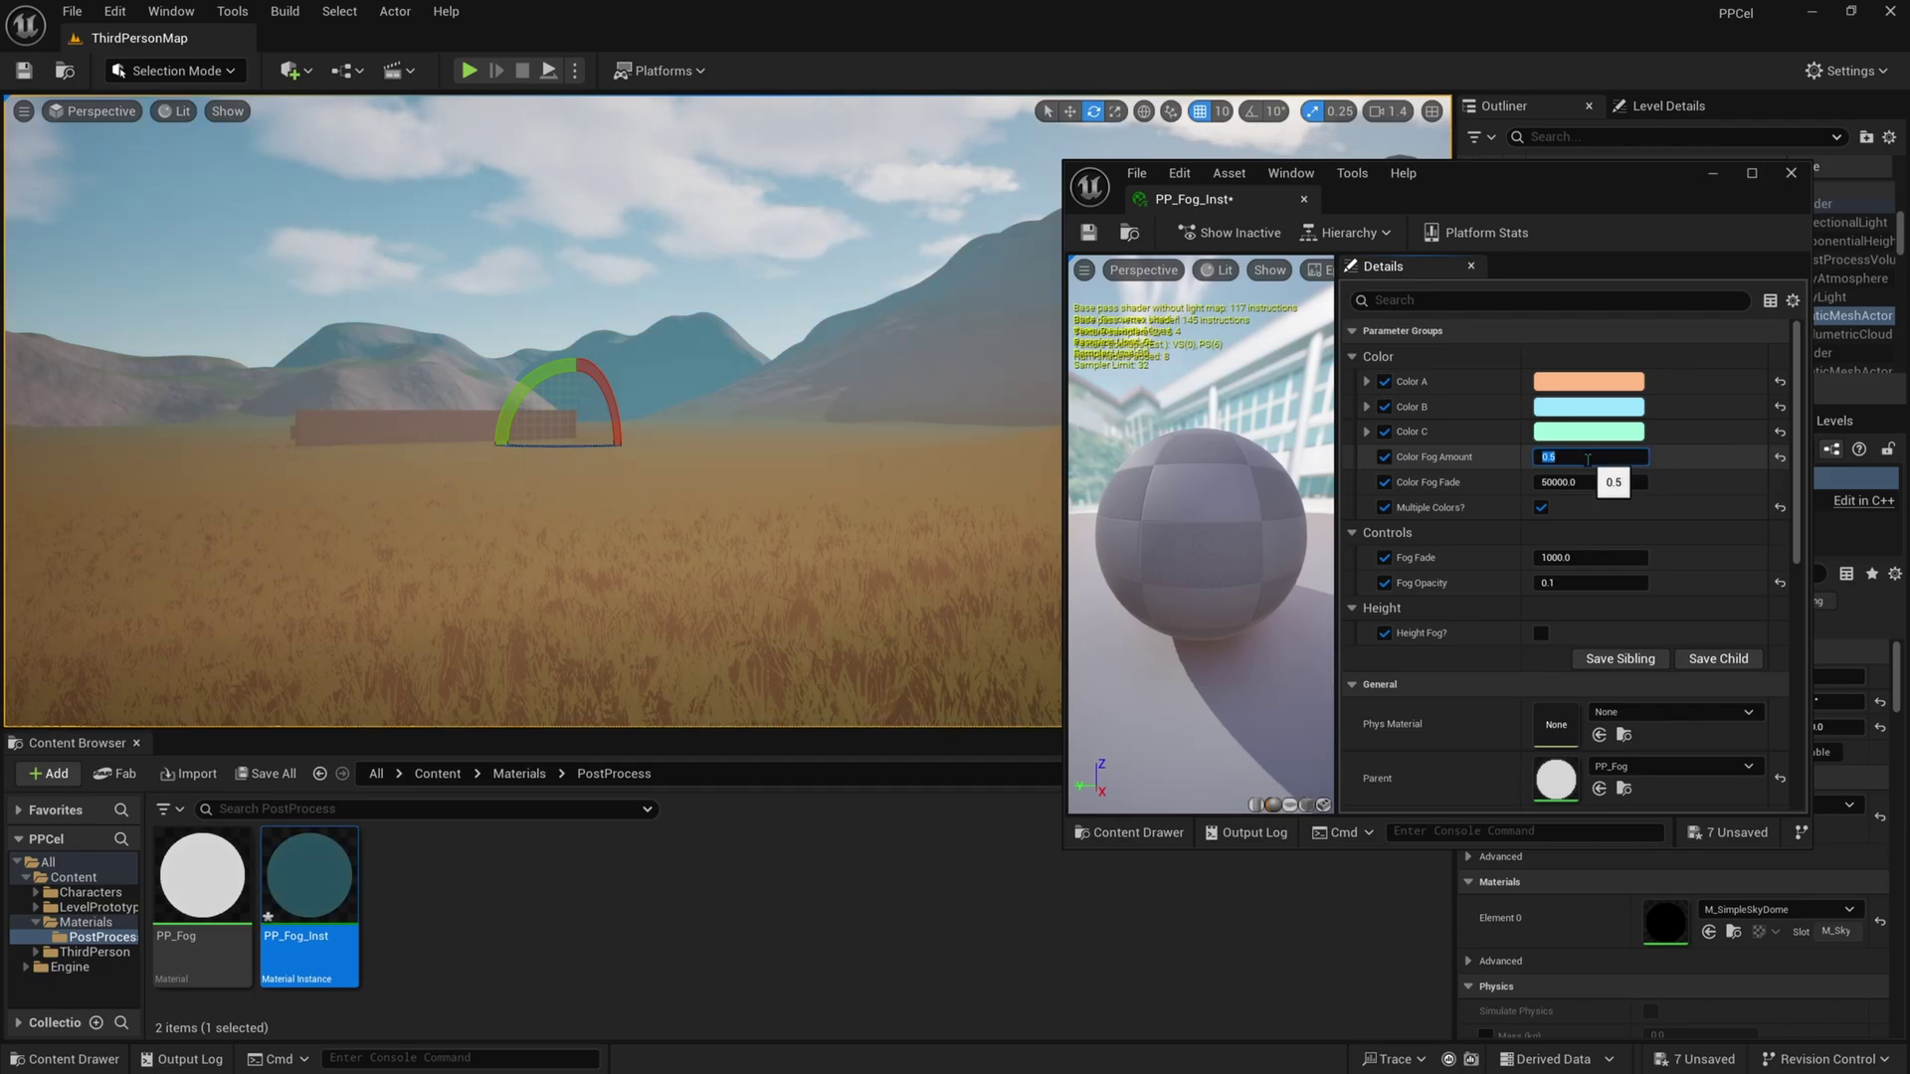
{"action": "mouse_move", "coordinate": [855, 447]}
{"action": "right_mouse_down"}
{"action": "mouse_move", "coordinate": [780, 443]}
{"action": "mouse_move", "coordinate": [960, 448]}
{"action": "mouse_move", "coordinate": [803, 457]}
{"action": "mouse_move", "coordinate": [838, 445]}
{"action": "right_mouse_up"}
{"action": "key", "text": "e"}
{"action": "scroll", "coordinate": [838, 445], "scroll_direction": "down", "scroll_amount": 1}
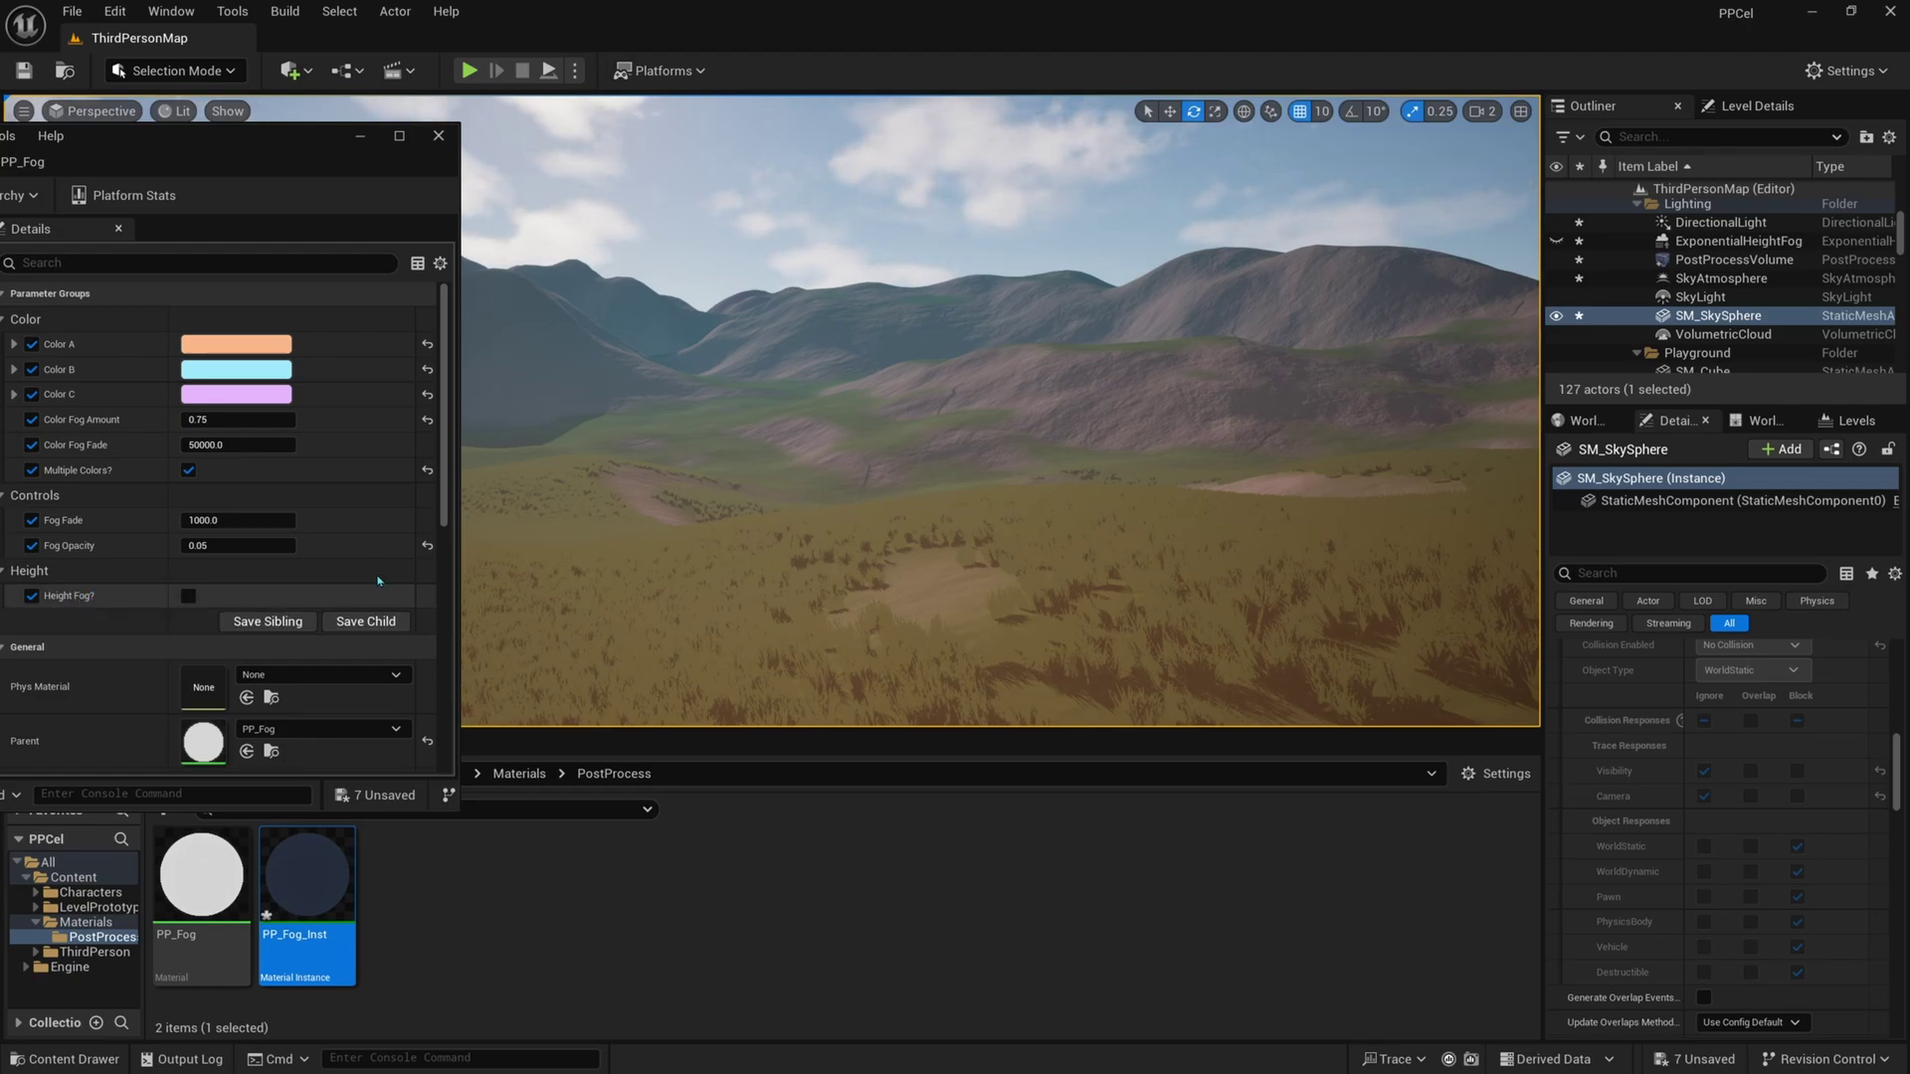
Turn on Height Fog? in PP_Fog_Inst and set Fog Opacity to 1
{"action": "right_click_drag", "start_coordinate": [875, 468], "coordinate": [806, 460]}
{"action": "right_click_drag", "start_coordinate": [718, 522], "coordinate": [678, 495]}
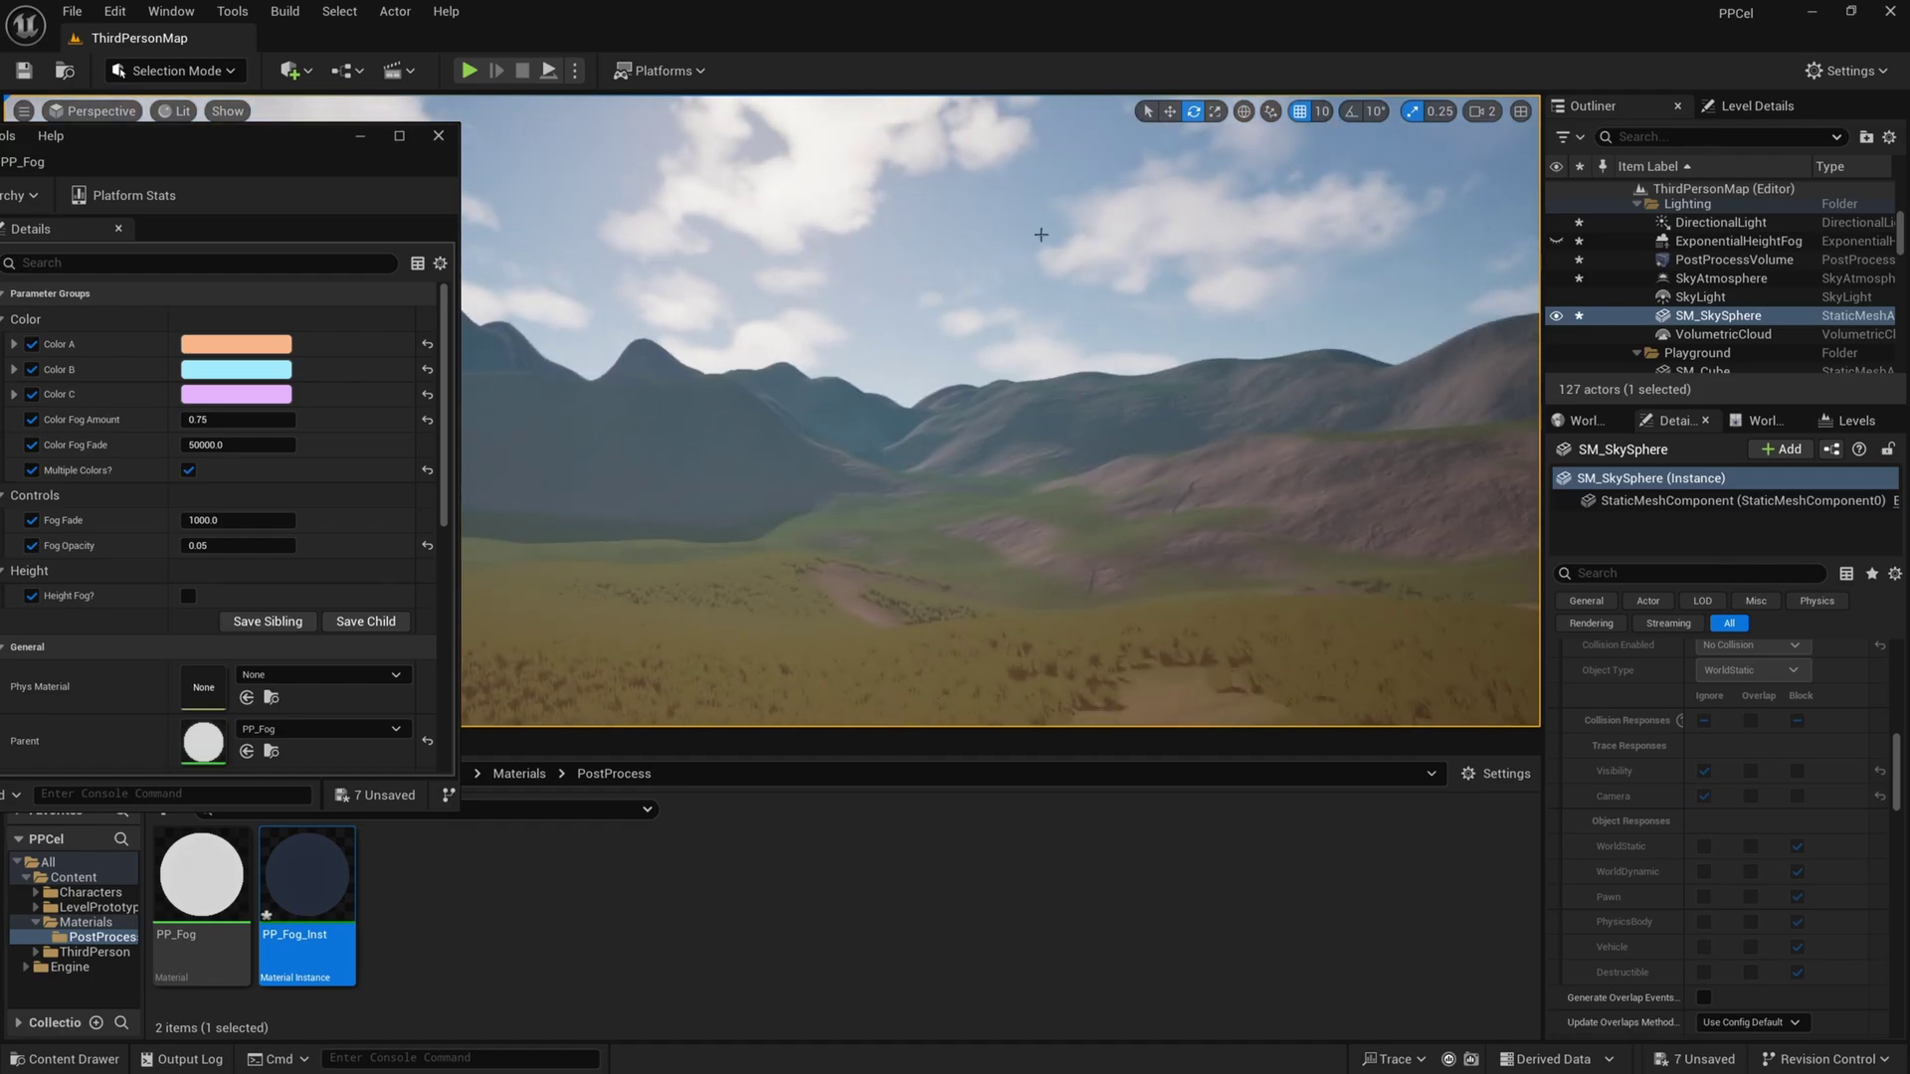
{"action": "right_click_drag", "start_coordinate": [1000, 494], "coordinate": [942, 454]}
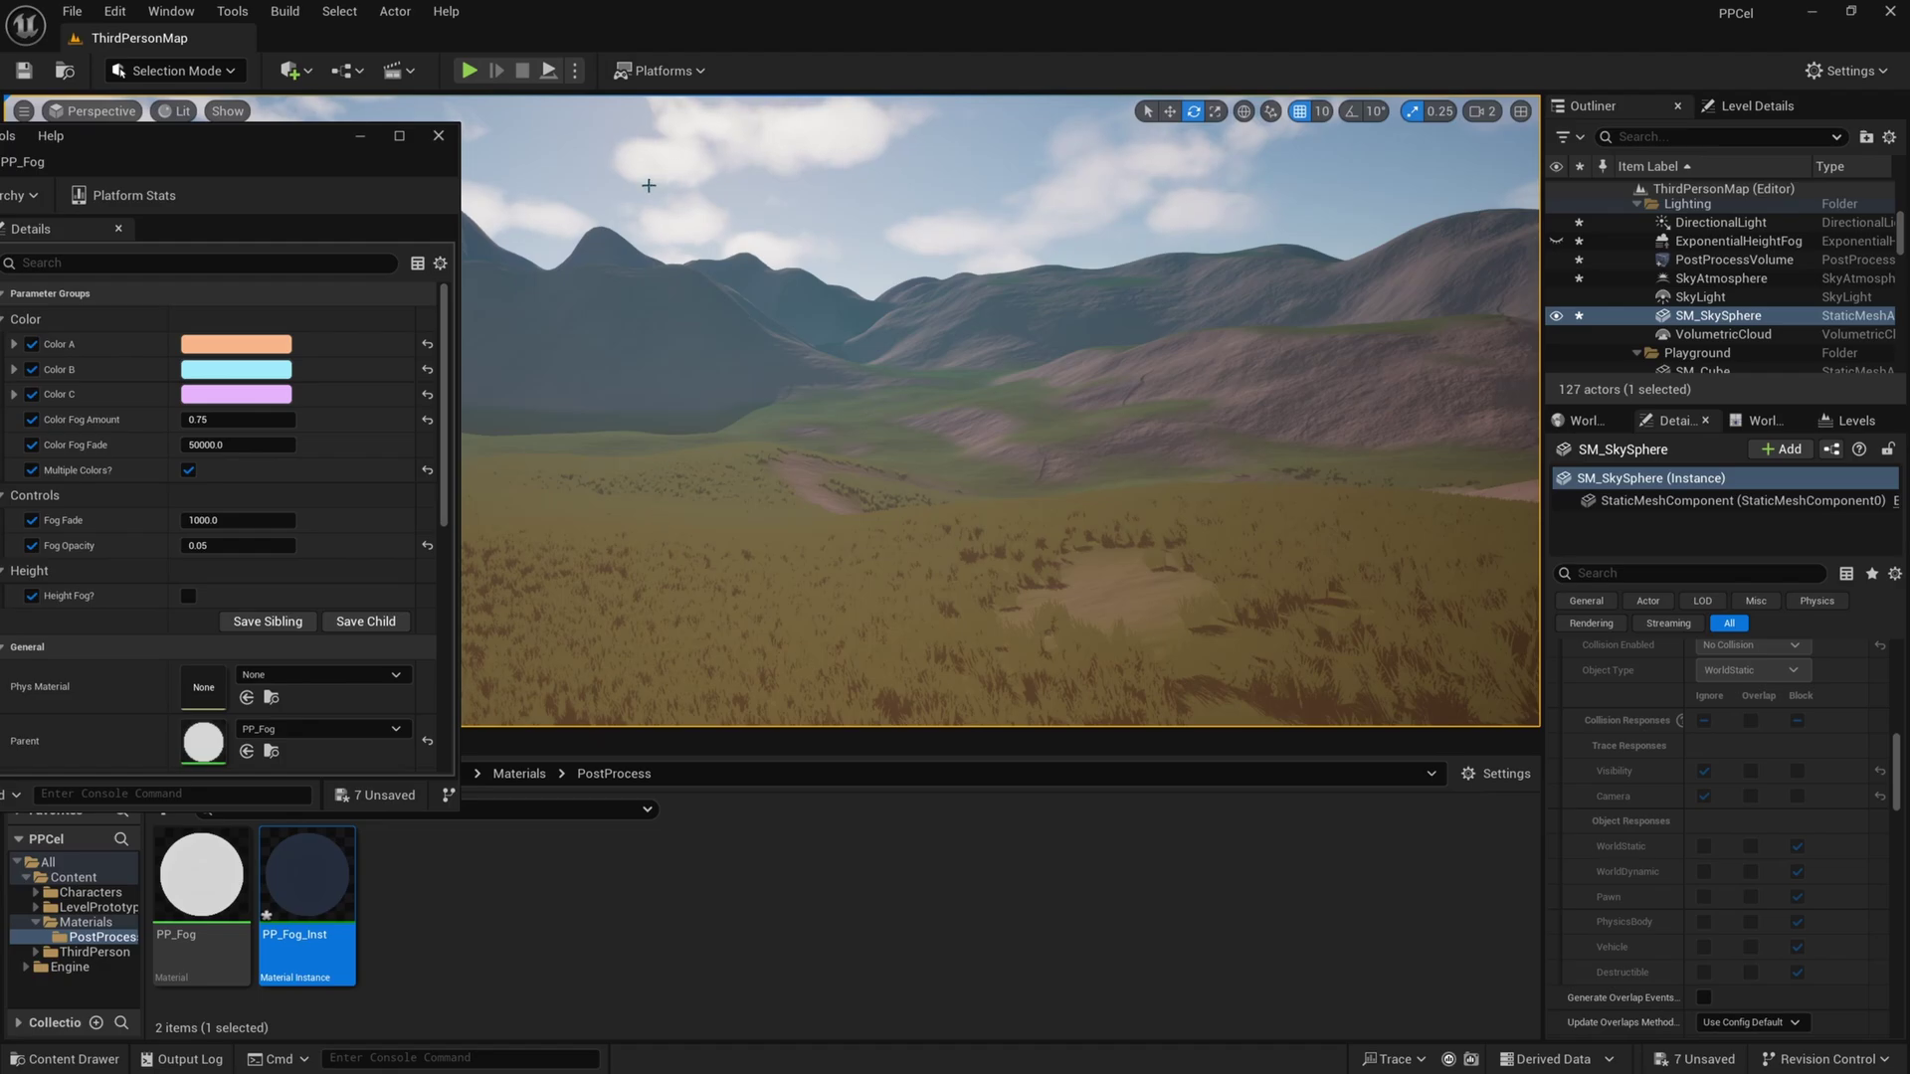
{"action": "left_click", "coordinate": [189, 599]}
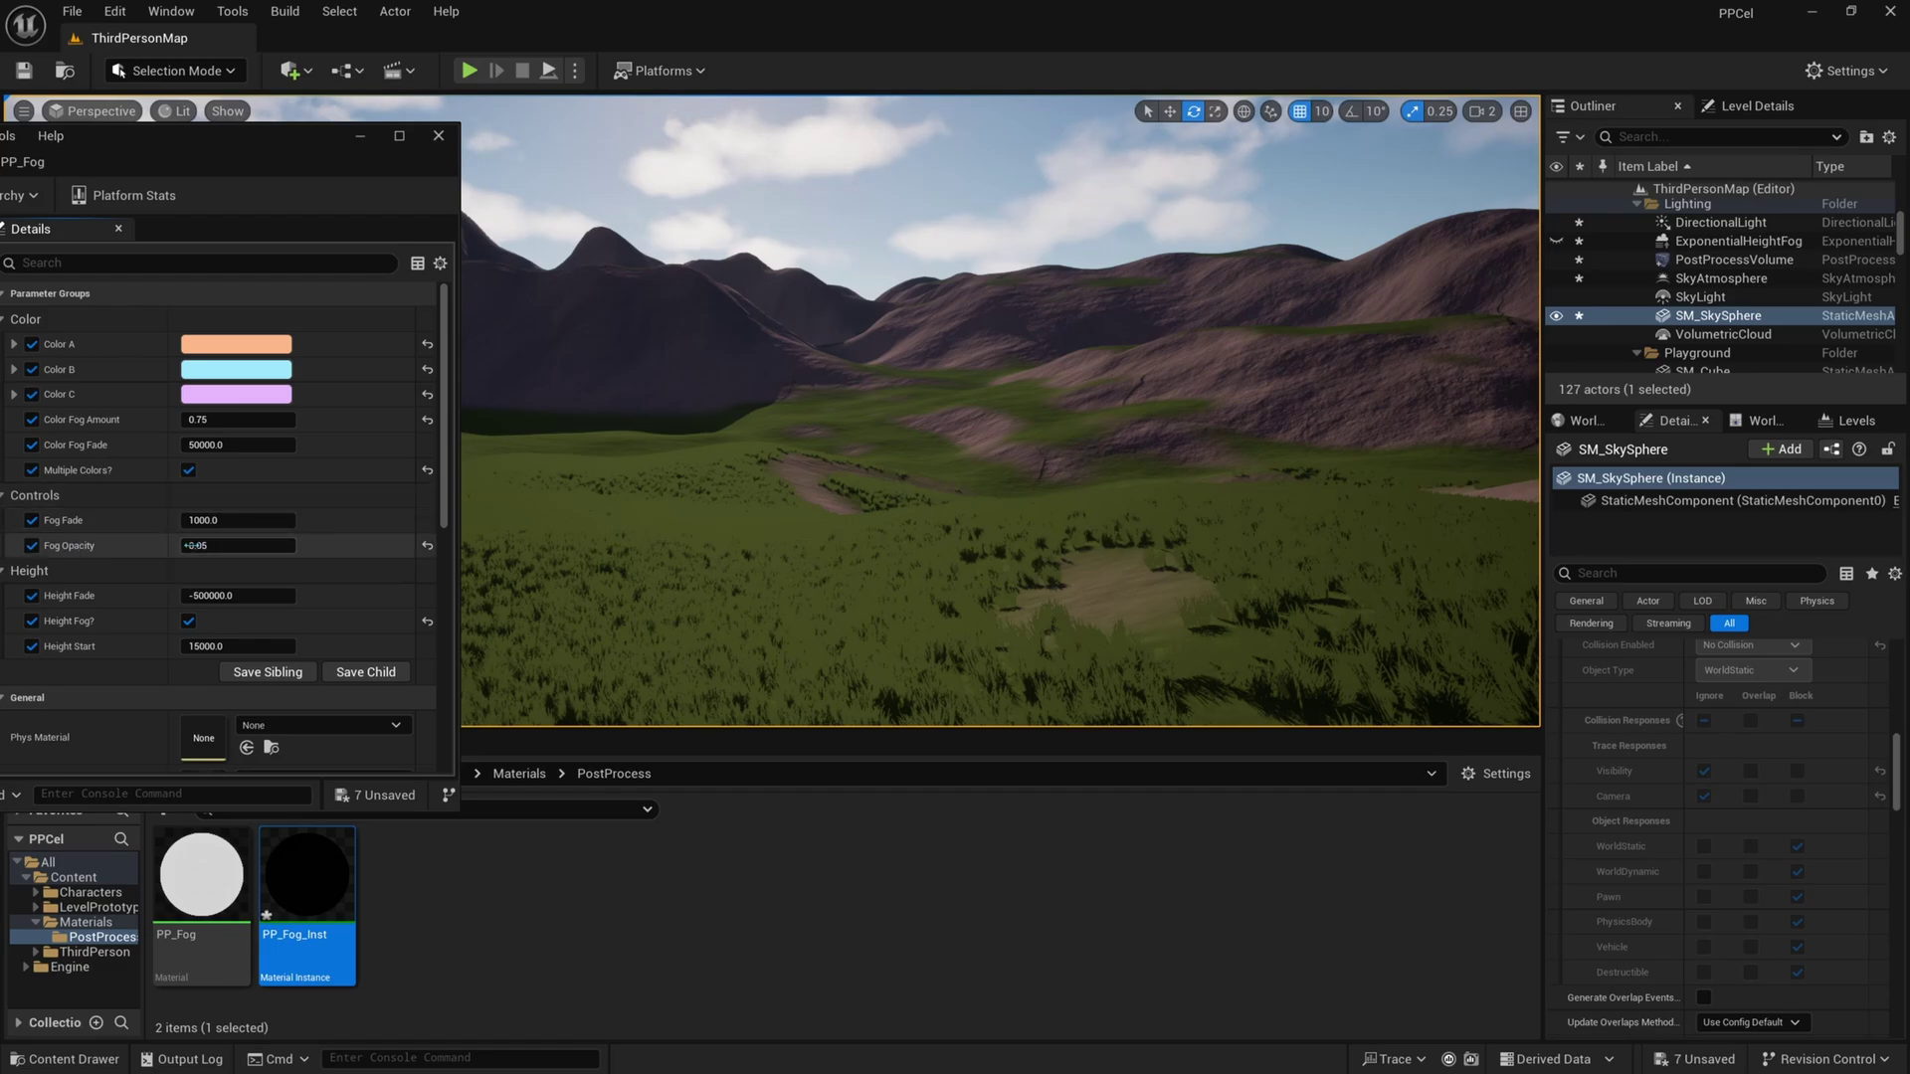
{"action": "type", "text": "1"}
{"action": "key", "text": "Return"}
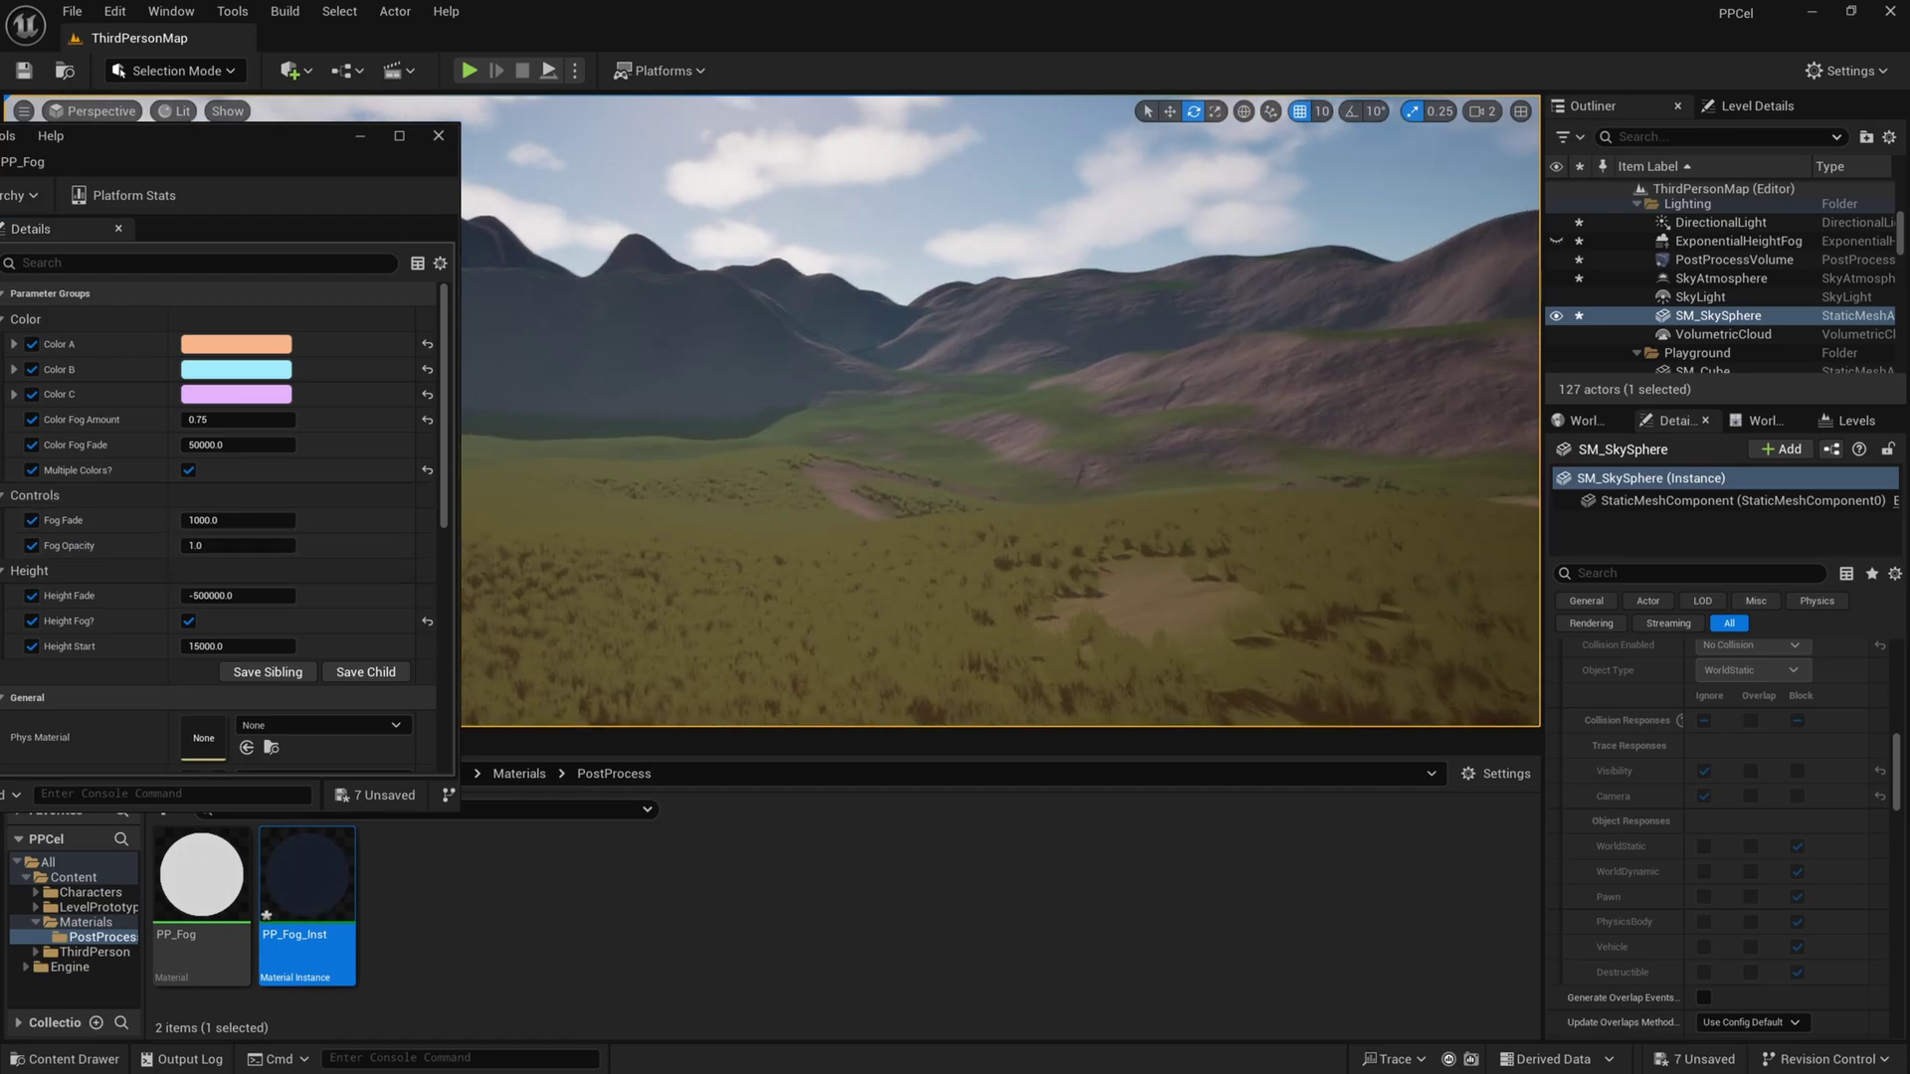
{"action": "right_click_drag", "start_coordinate": [995, 418], "coordinate": [736, 403]}
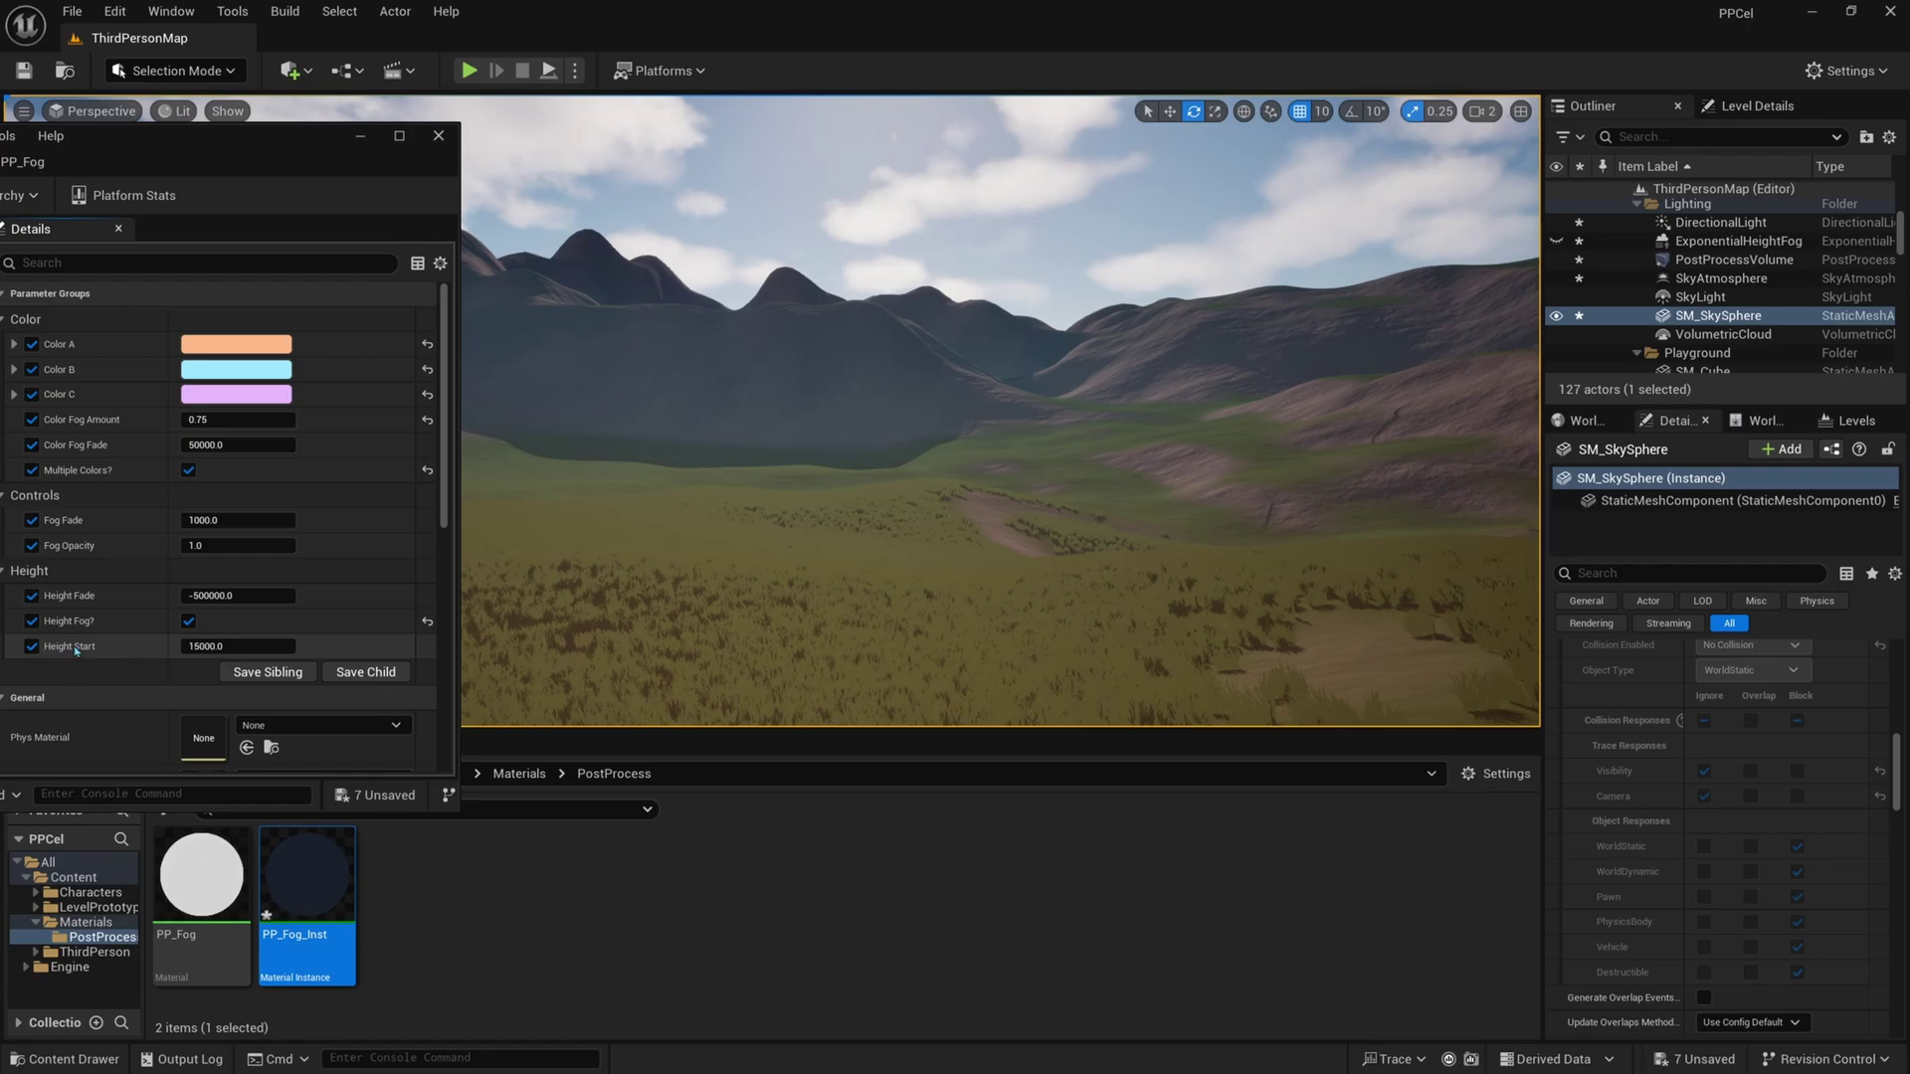
Try a Height Start of about 5636 against the mountains, and raise it to about 15898
{"action": "left_click_drag", "start_coordinate": [210, 655], "coordinate": [199, 653]}
{"action": "right_click_drag", "start_coordinate": [577, 617], "coordinate": [473, 621]}
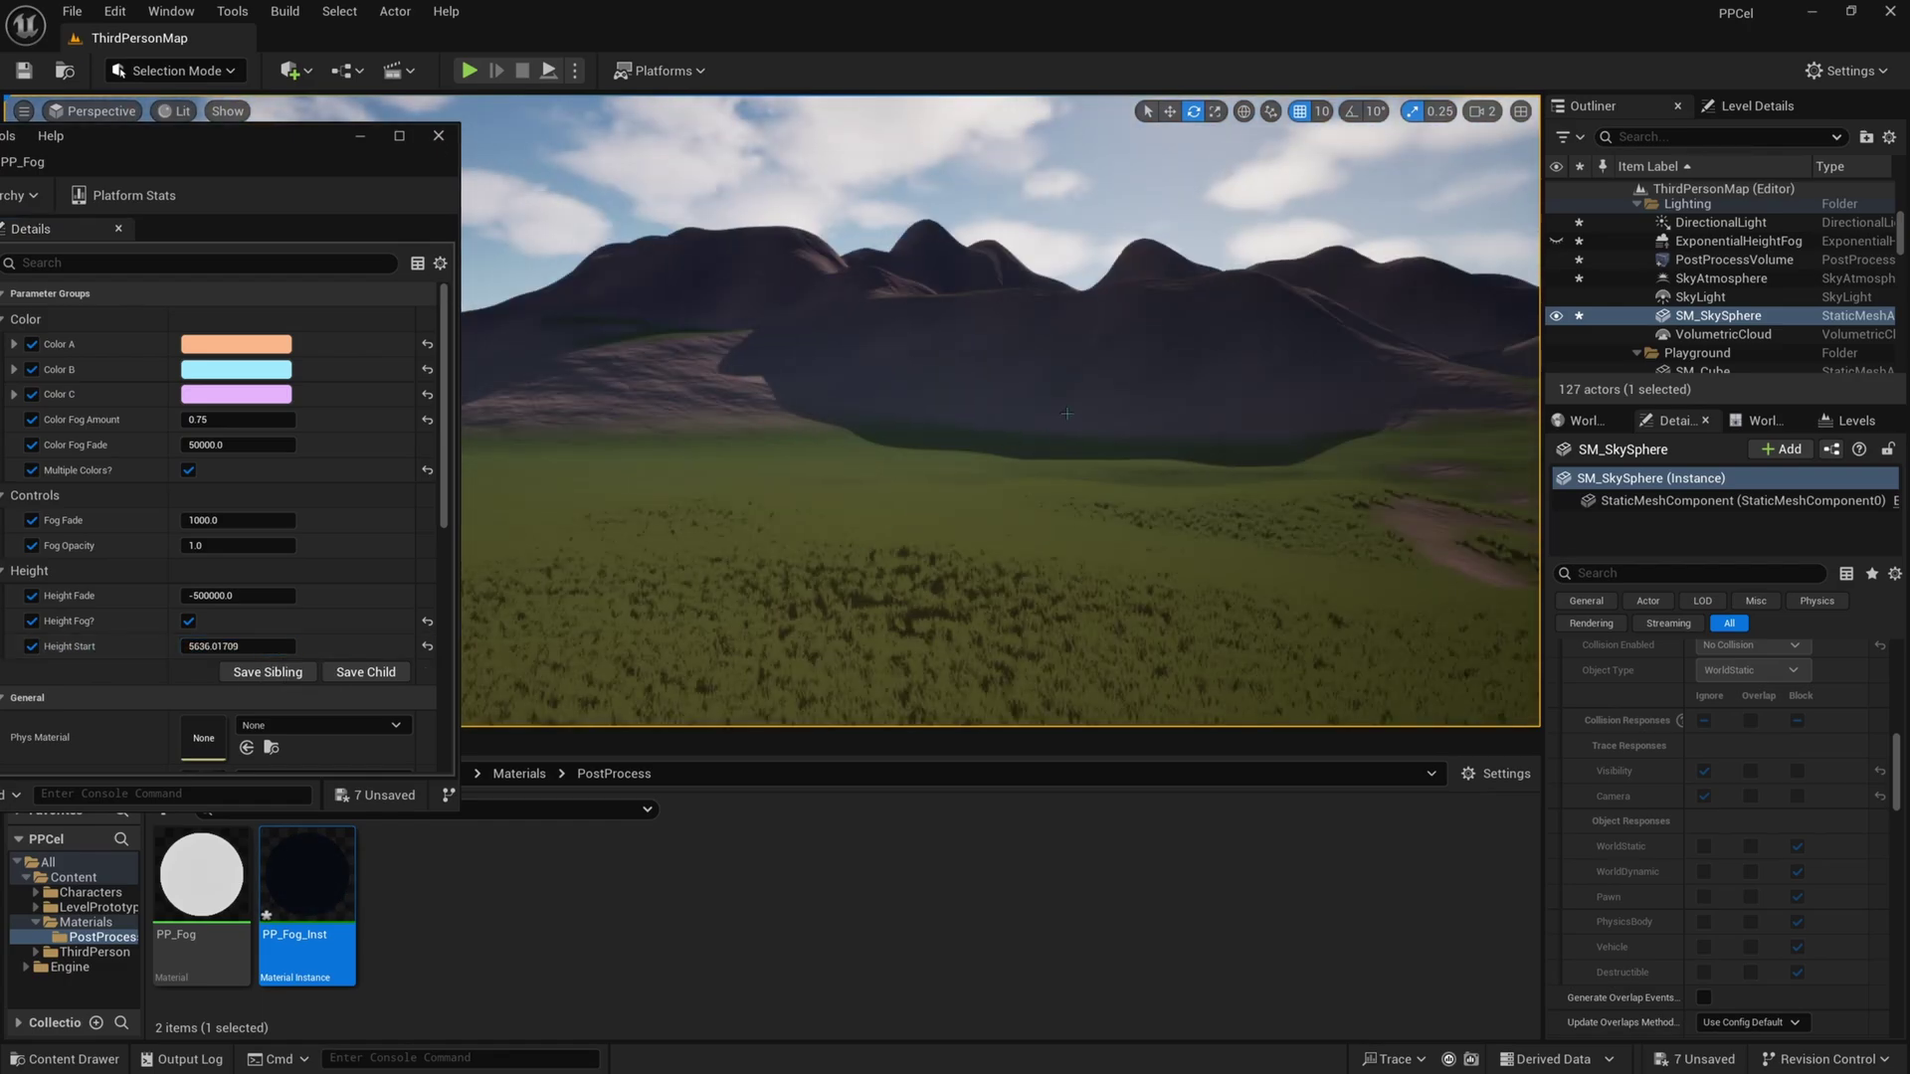
{"action": "left_click_drag", "start_coordinate": [236, 652], "coordinate": [275, 646]}
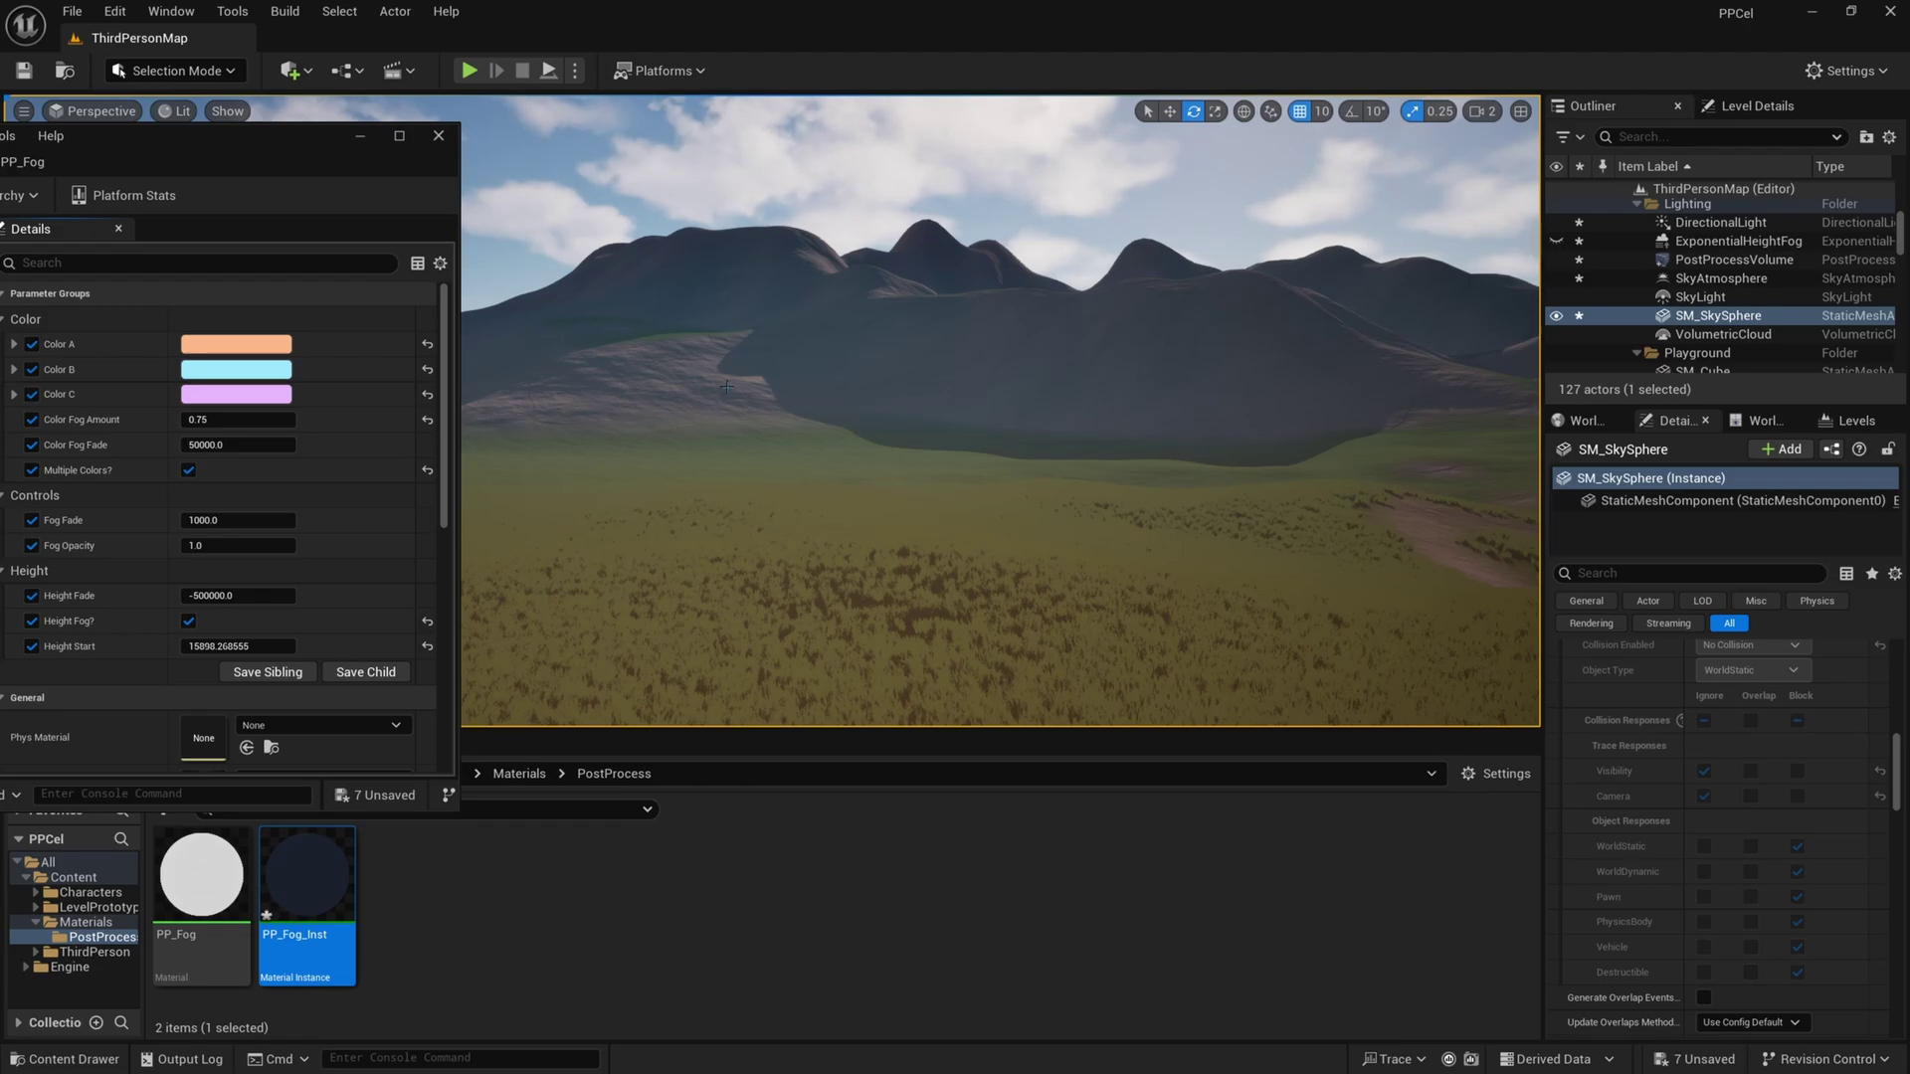
{"action": "right_click_drag", "start_coordinate": [726, 386], "coordinate": [738, 411]}
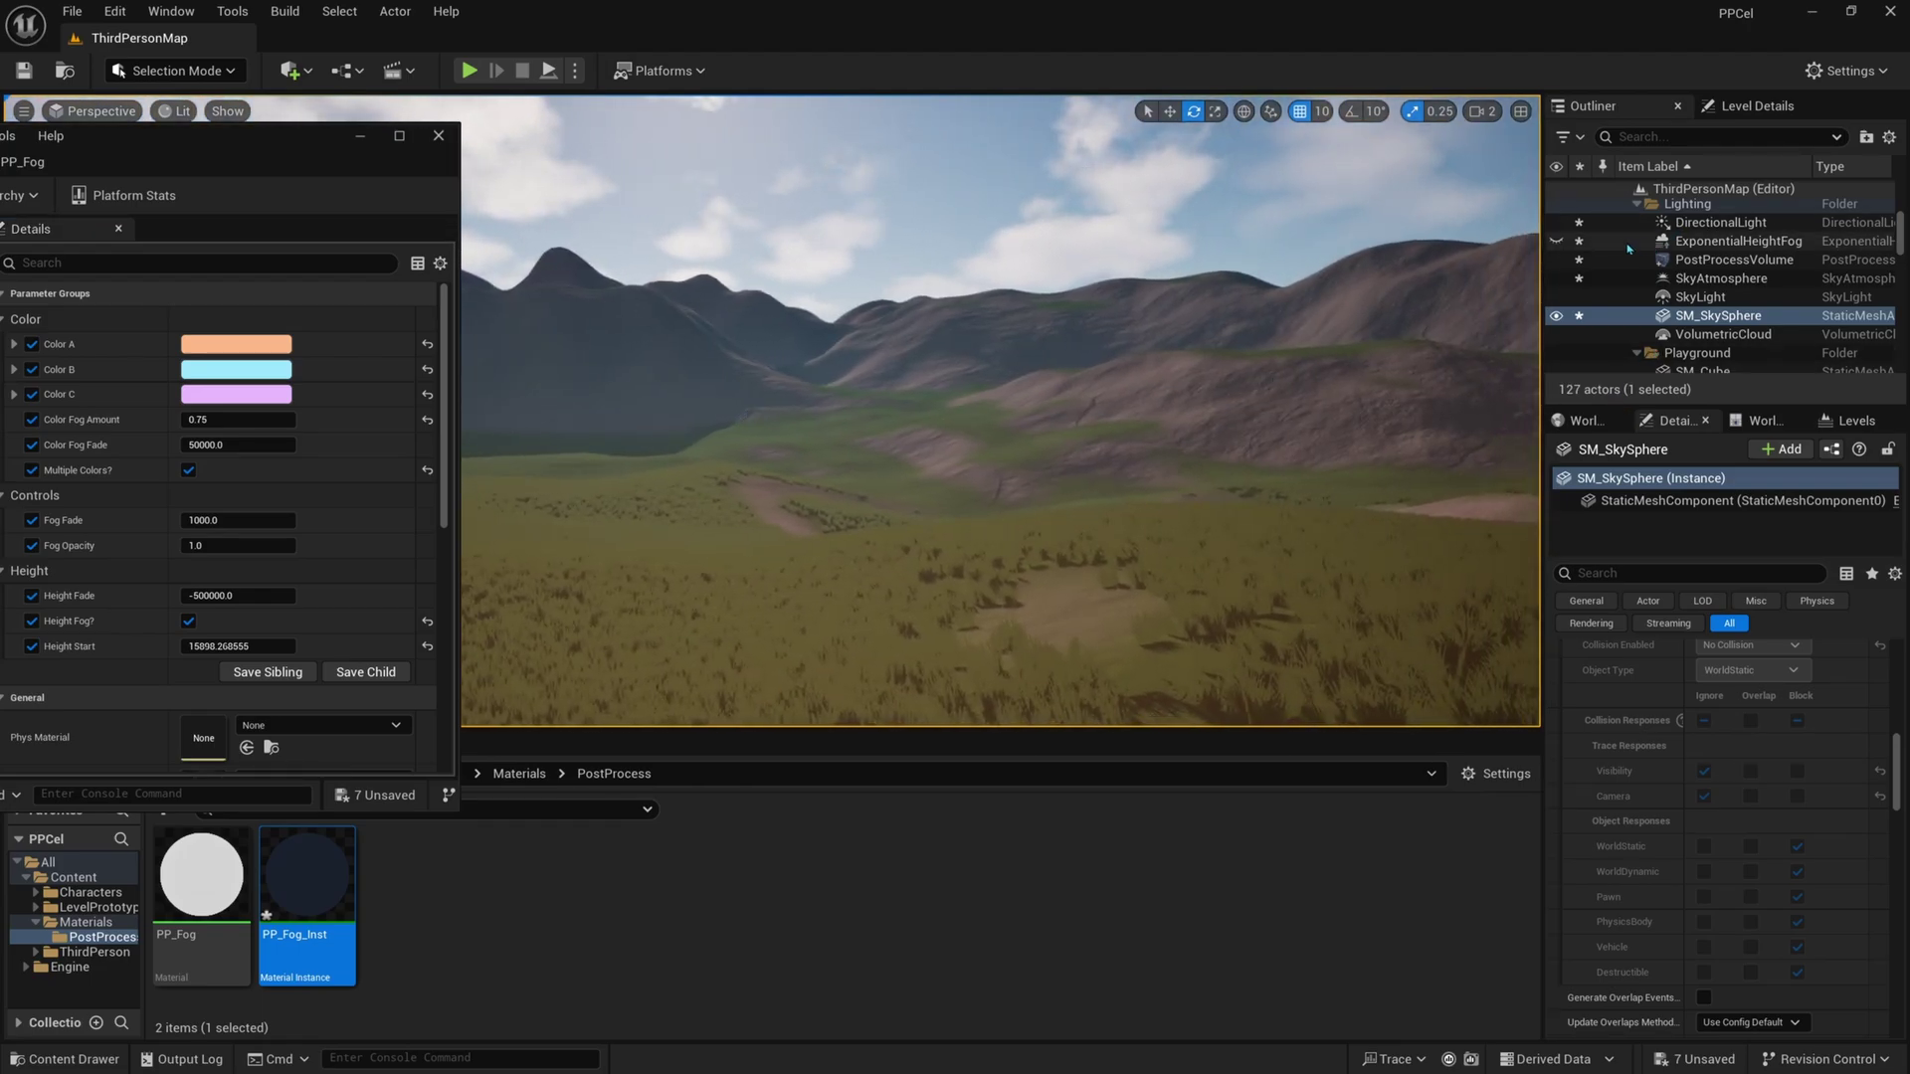
Set the weight of the PP_Cel instance to 1 in the PostProcessVolume's Post Process Materials array
{"action": "left_click", "coordinate": [1724, 264]}
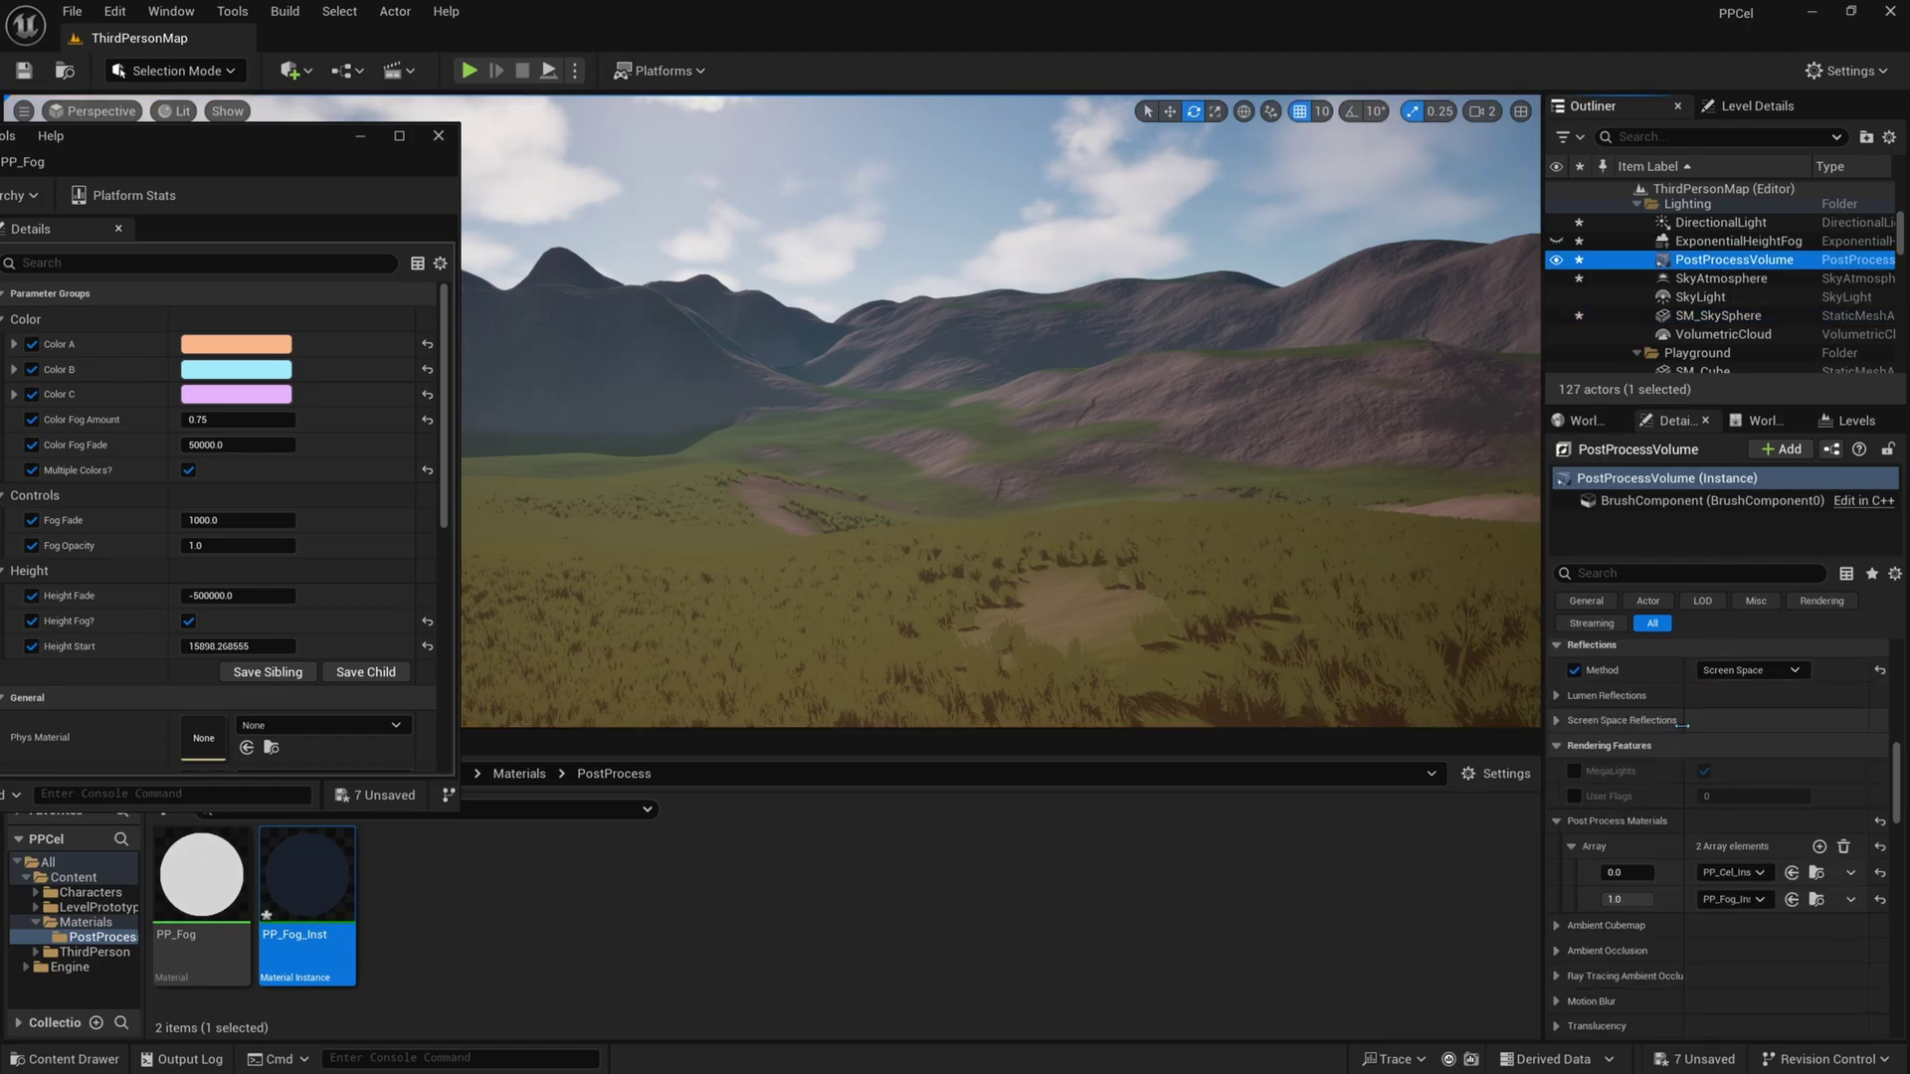
{"action": "left_click", "coordinate": [1624, 872]}
{"action": "type", "text": "1"}
{"action": "key", "text": "Return"}
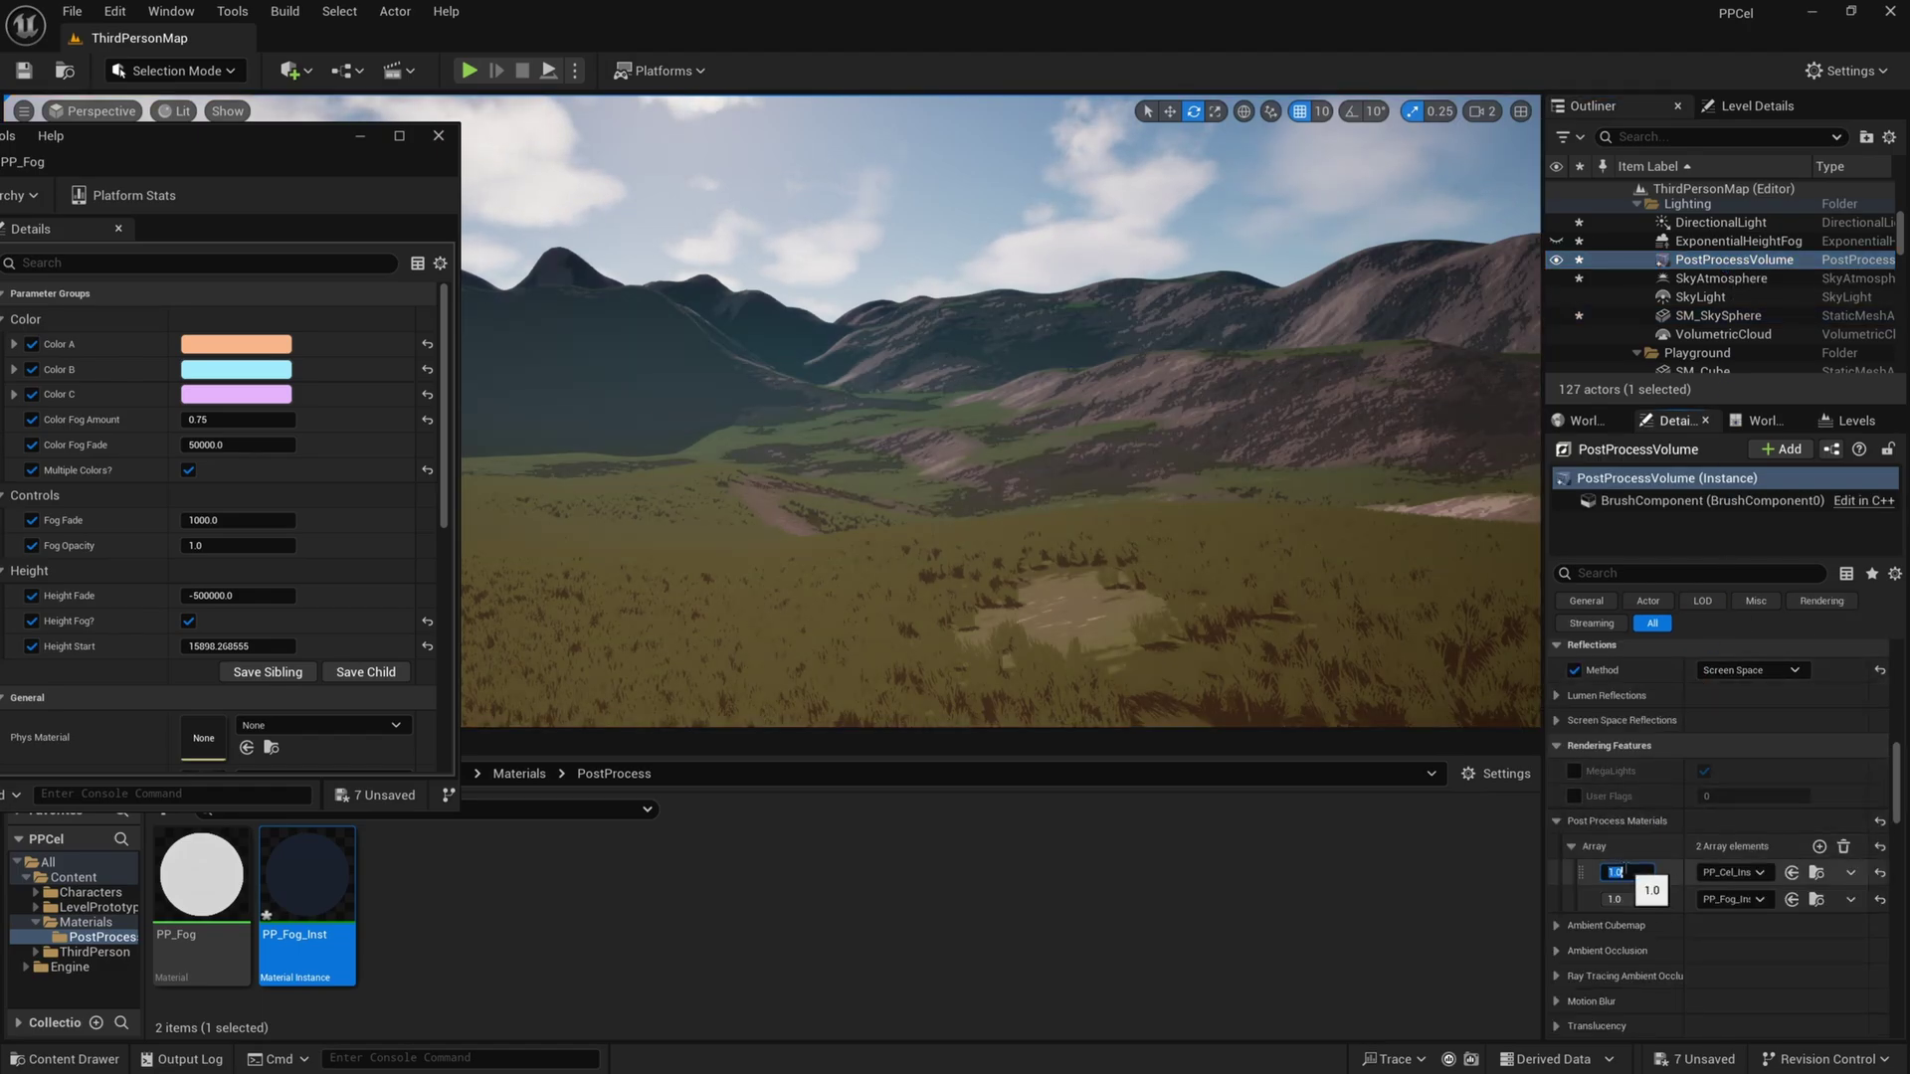
Examine how the fog combines with the cel shading across the grass and the distant mountains
{"action": "right_click_drag", "start_coordinate": [1233, 557], "coordinate": [895, 572]}
{"action": "scroll", "coordinate": [1216, 507], "scroll_direction": "down", "scroll_amount": 2}
{"action": "right_click_drag", "start_coordinate": [1215, 507], "coordinate": [1512, 507]}
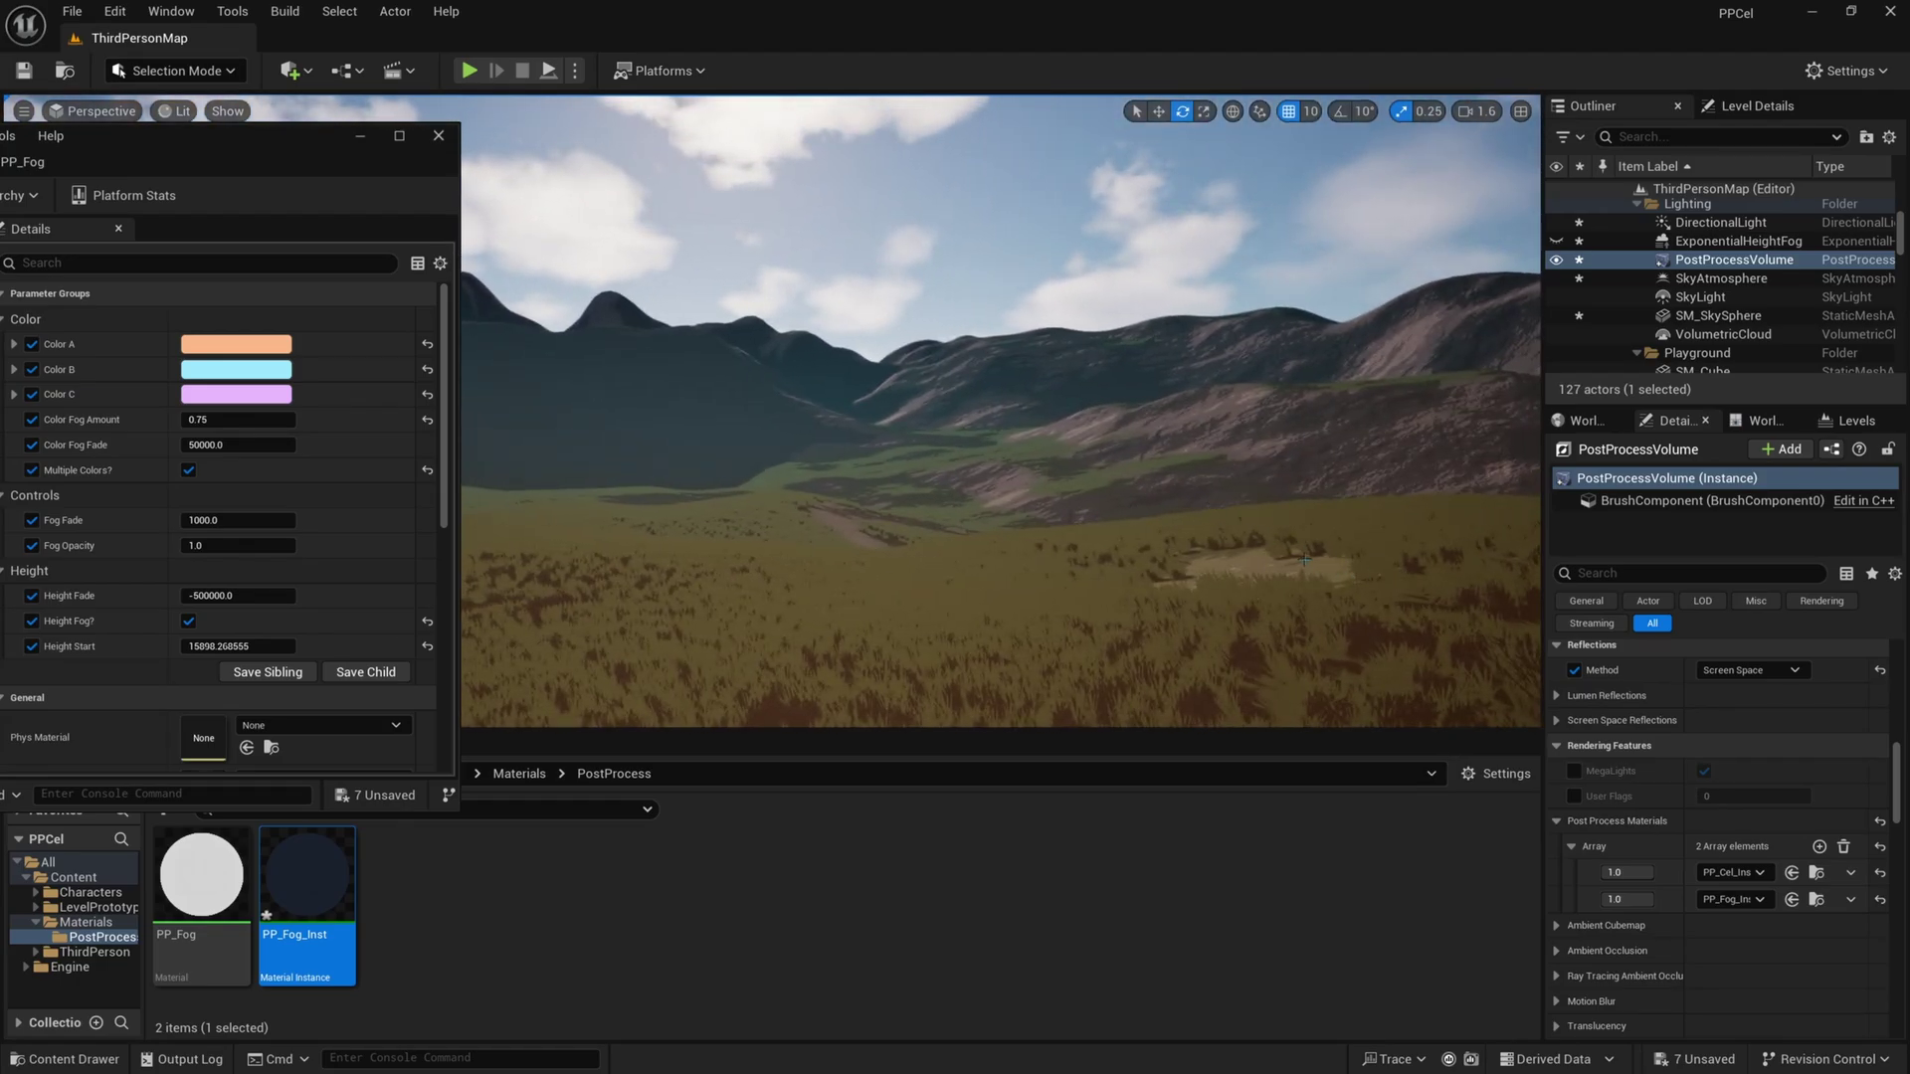
{"action": "right_click_drag", "start_coordinate": [1304, 560], "coordinate": [1230, 537]}
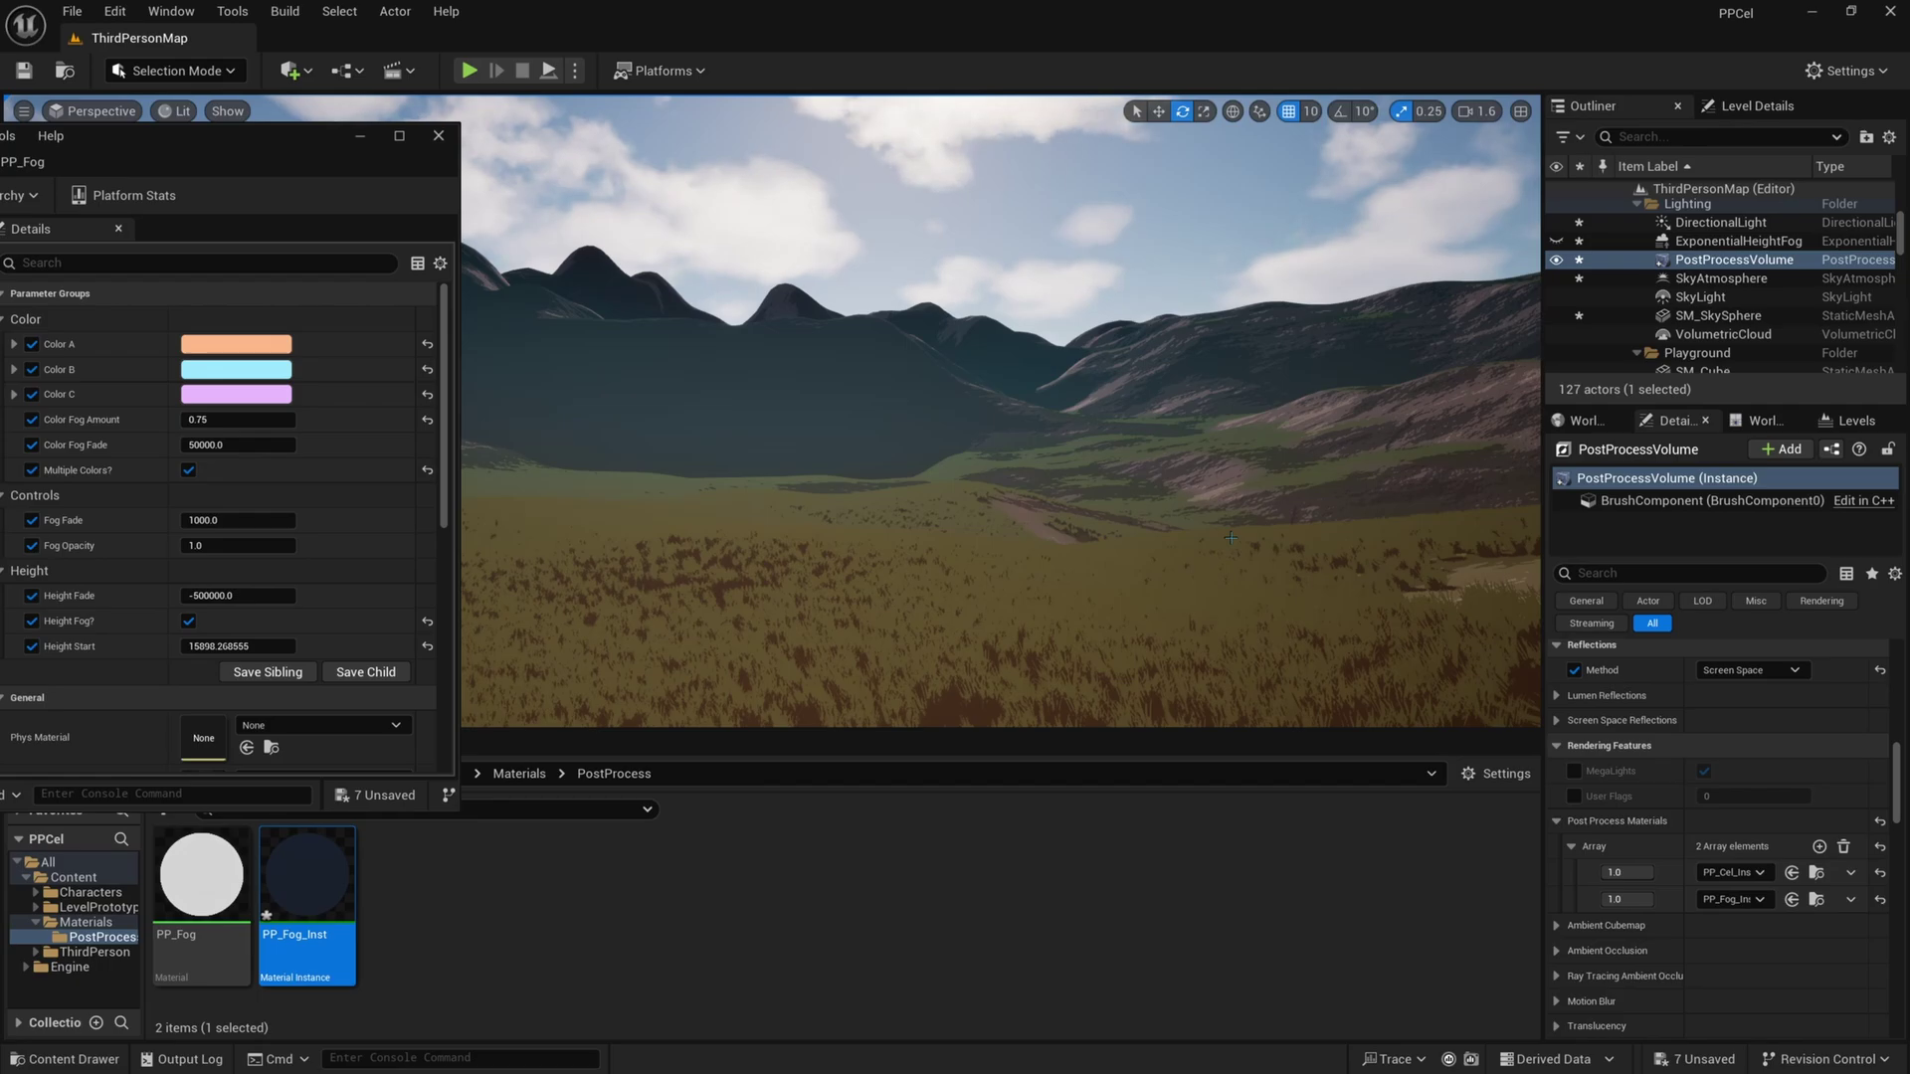
{"action": "key", "text": "w"}
{"action": "right_click_drag", "start_coordinate": [1230, 537], "coordinate": [1004, 483]}
{"action": "scroll", "coordinate": [1230, 537], "scroll_direction": "up", "scroll_amount": 2}
{"action": "key", "text": "w"}
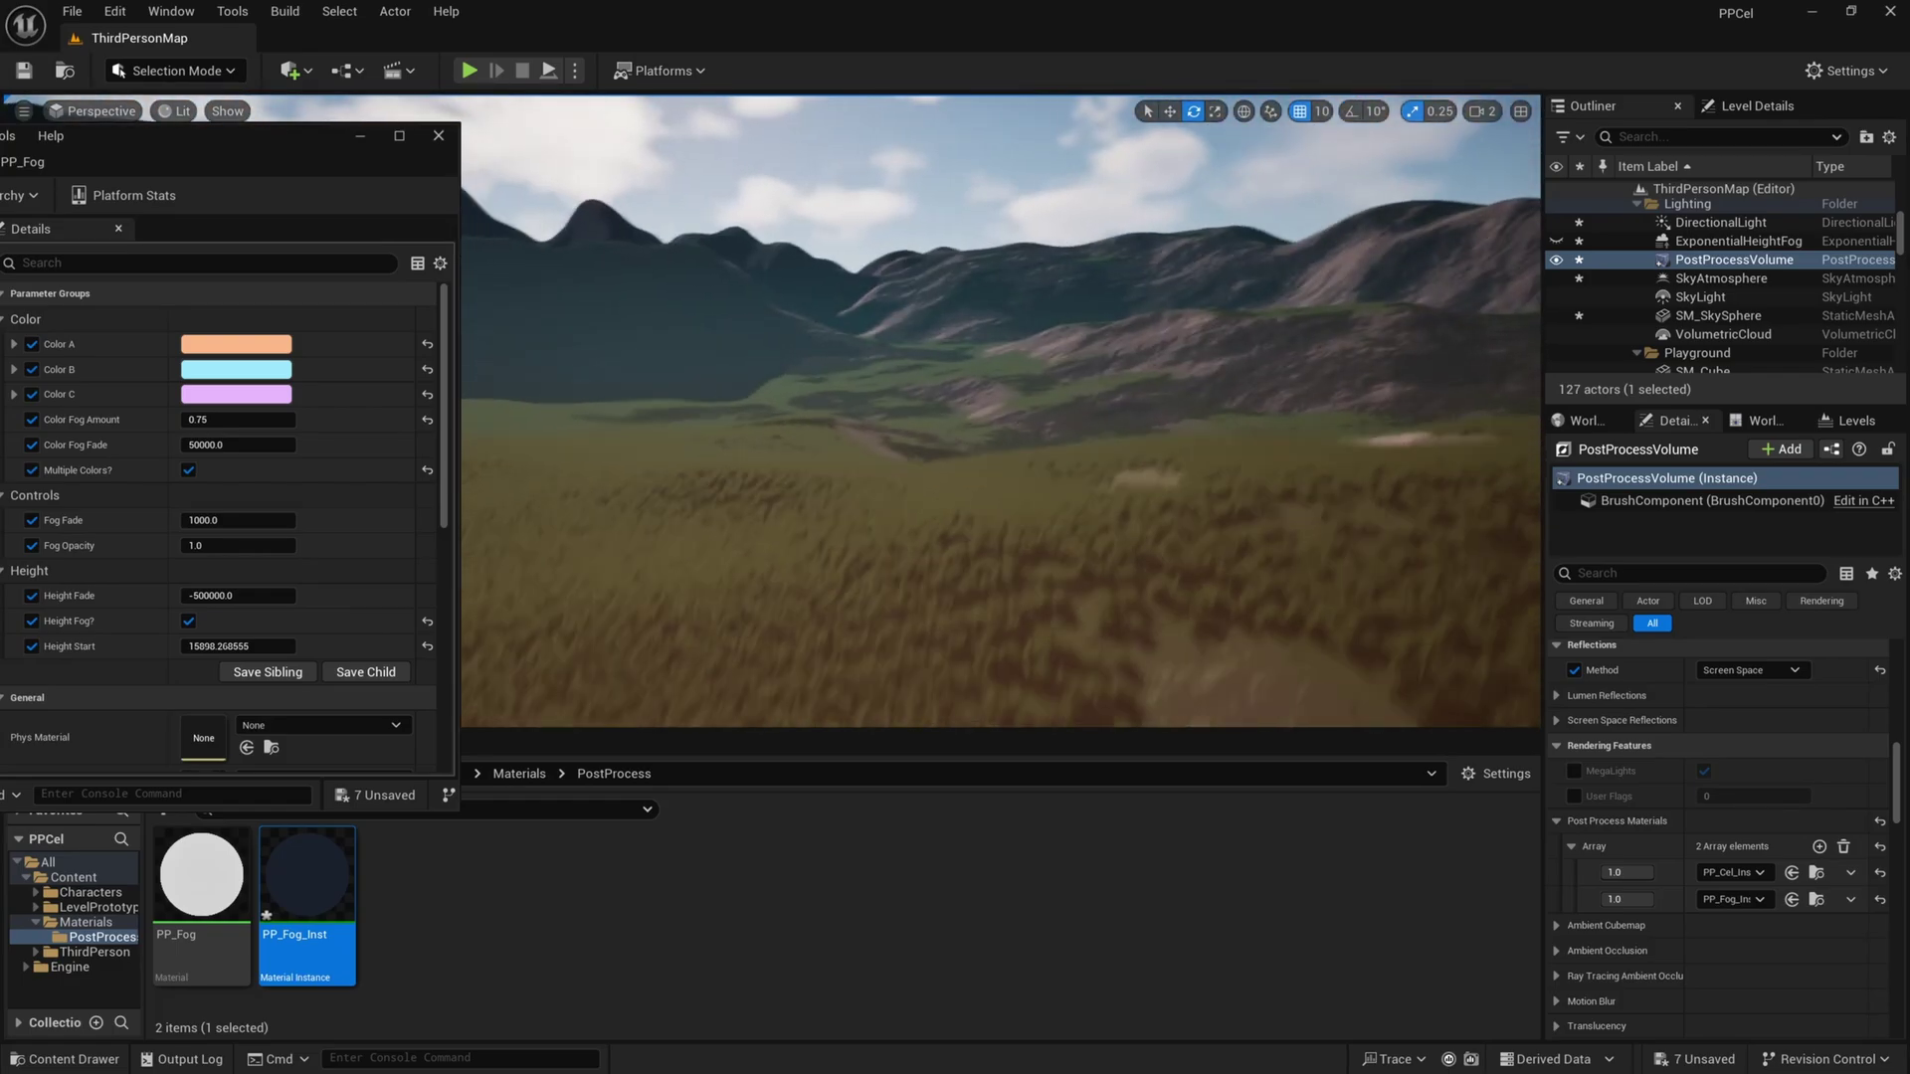
Select the ExponentialHeightFog actor and make it visible while viewing the horizon above the mountains
{"action": "left_click", "coordinate": [1690, 242]}
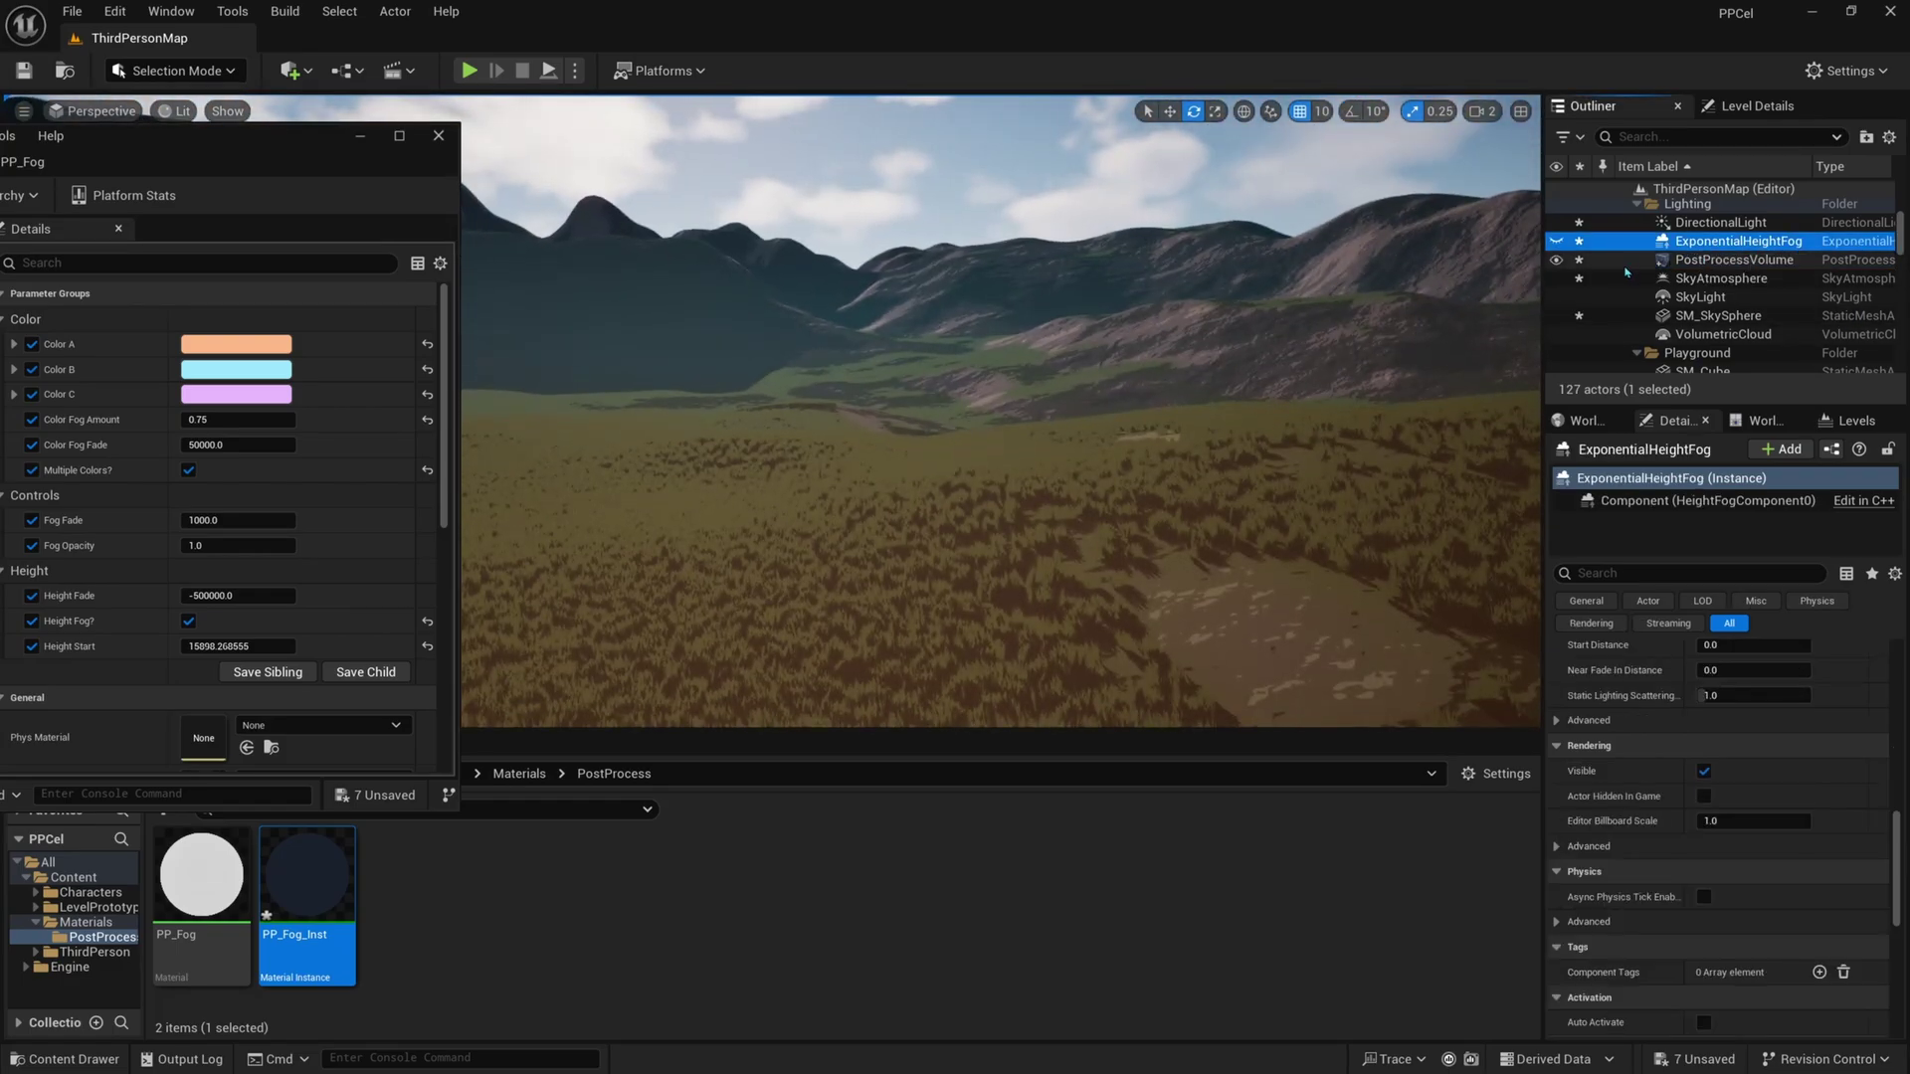
{"action": "key", "text": "w"}
{"action": "key", "text": "e"}
{"action": "scroll", "coordinate": [1176, 336], "scroll_direction": "up", "scroll_amount": 1}
{"action": "mouse_move", "coordinate": [1175, 336]}
{"action": "right_mouse_down"}
{"action": "mouse_move", "coordinate": [1218, 335]}
{"action": "mouse_move", "coordinate": [1168, 339]}
{"action": "right_mouse_up"}
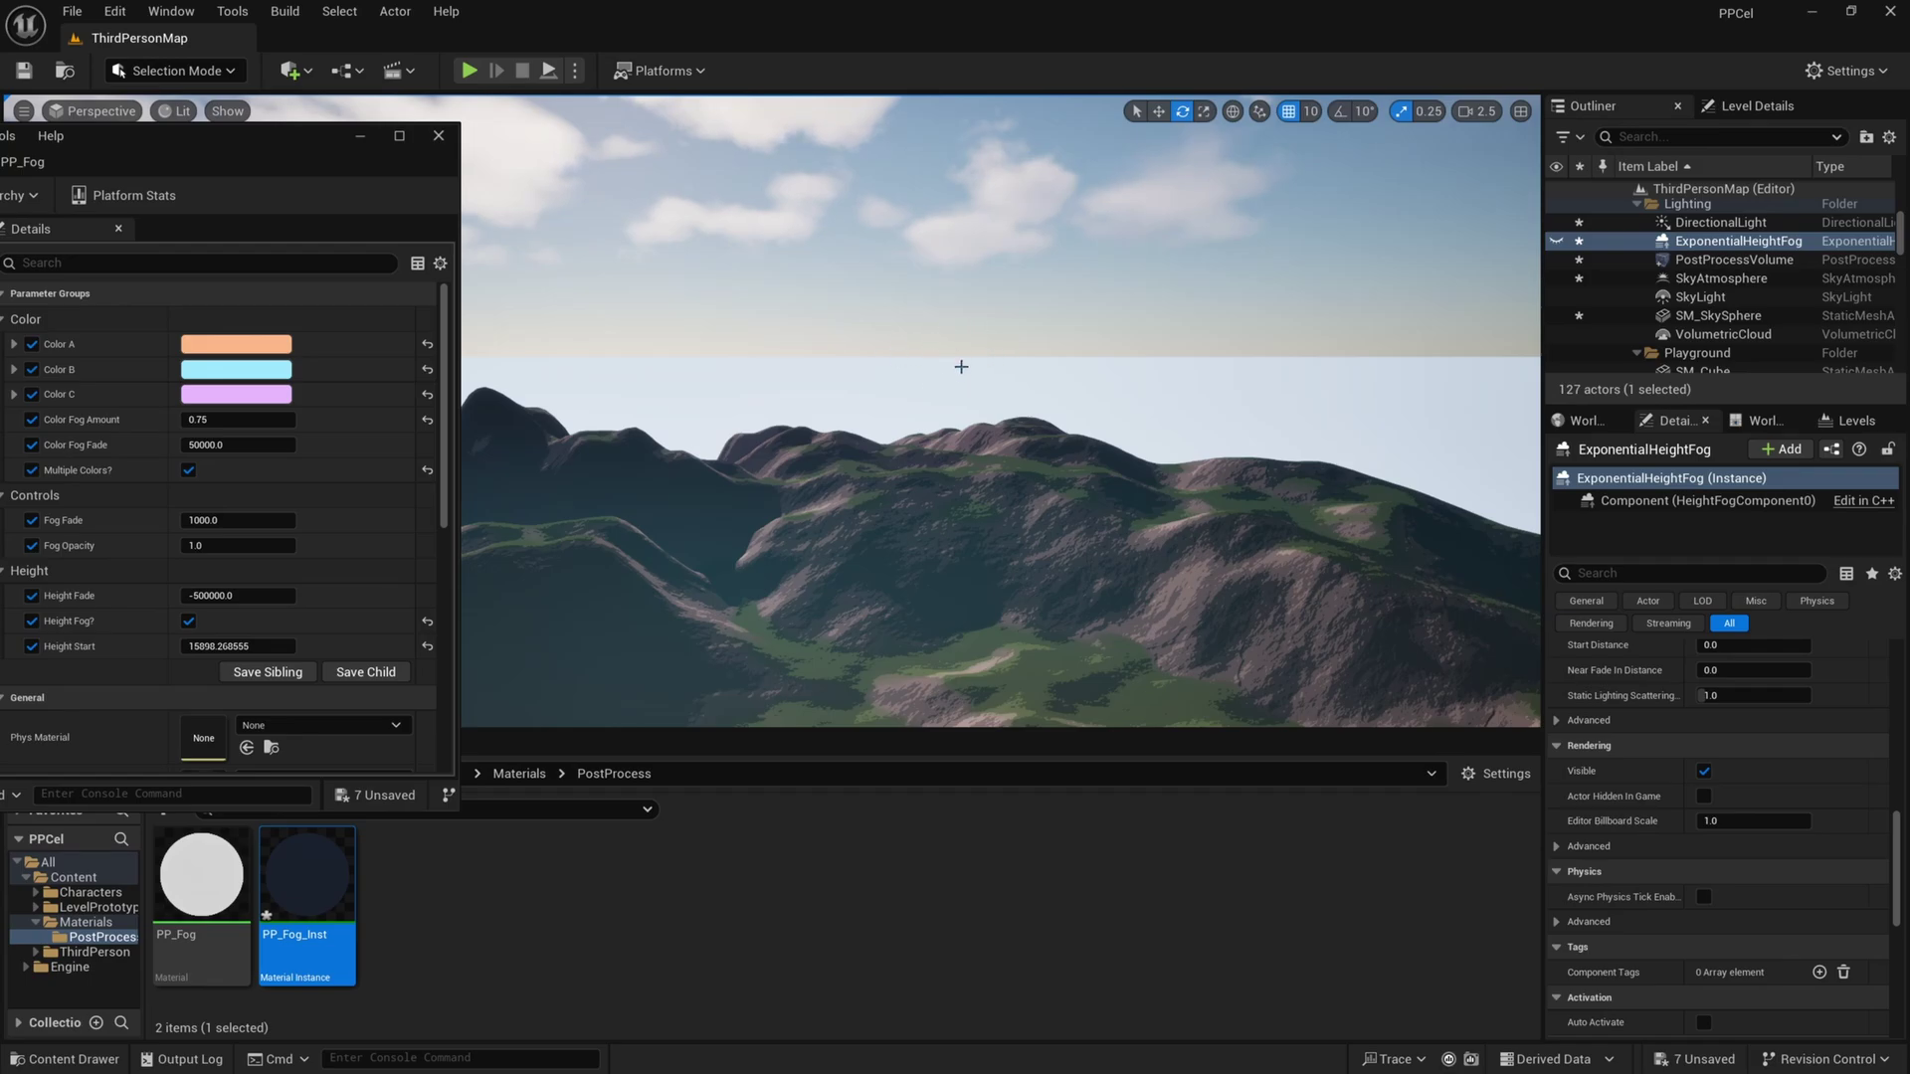
{"action": "right_click_drag", "start_coordinate": [930, 366], "coordinate": [1033, 357]}
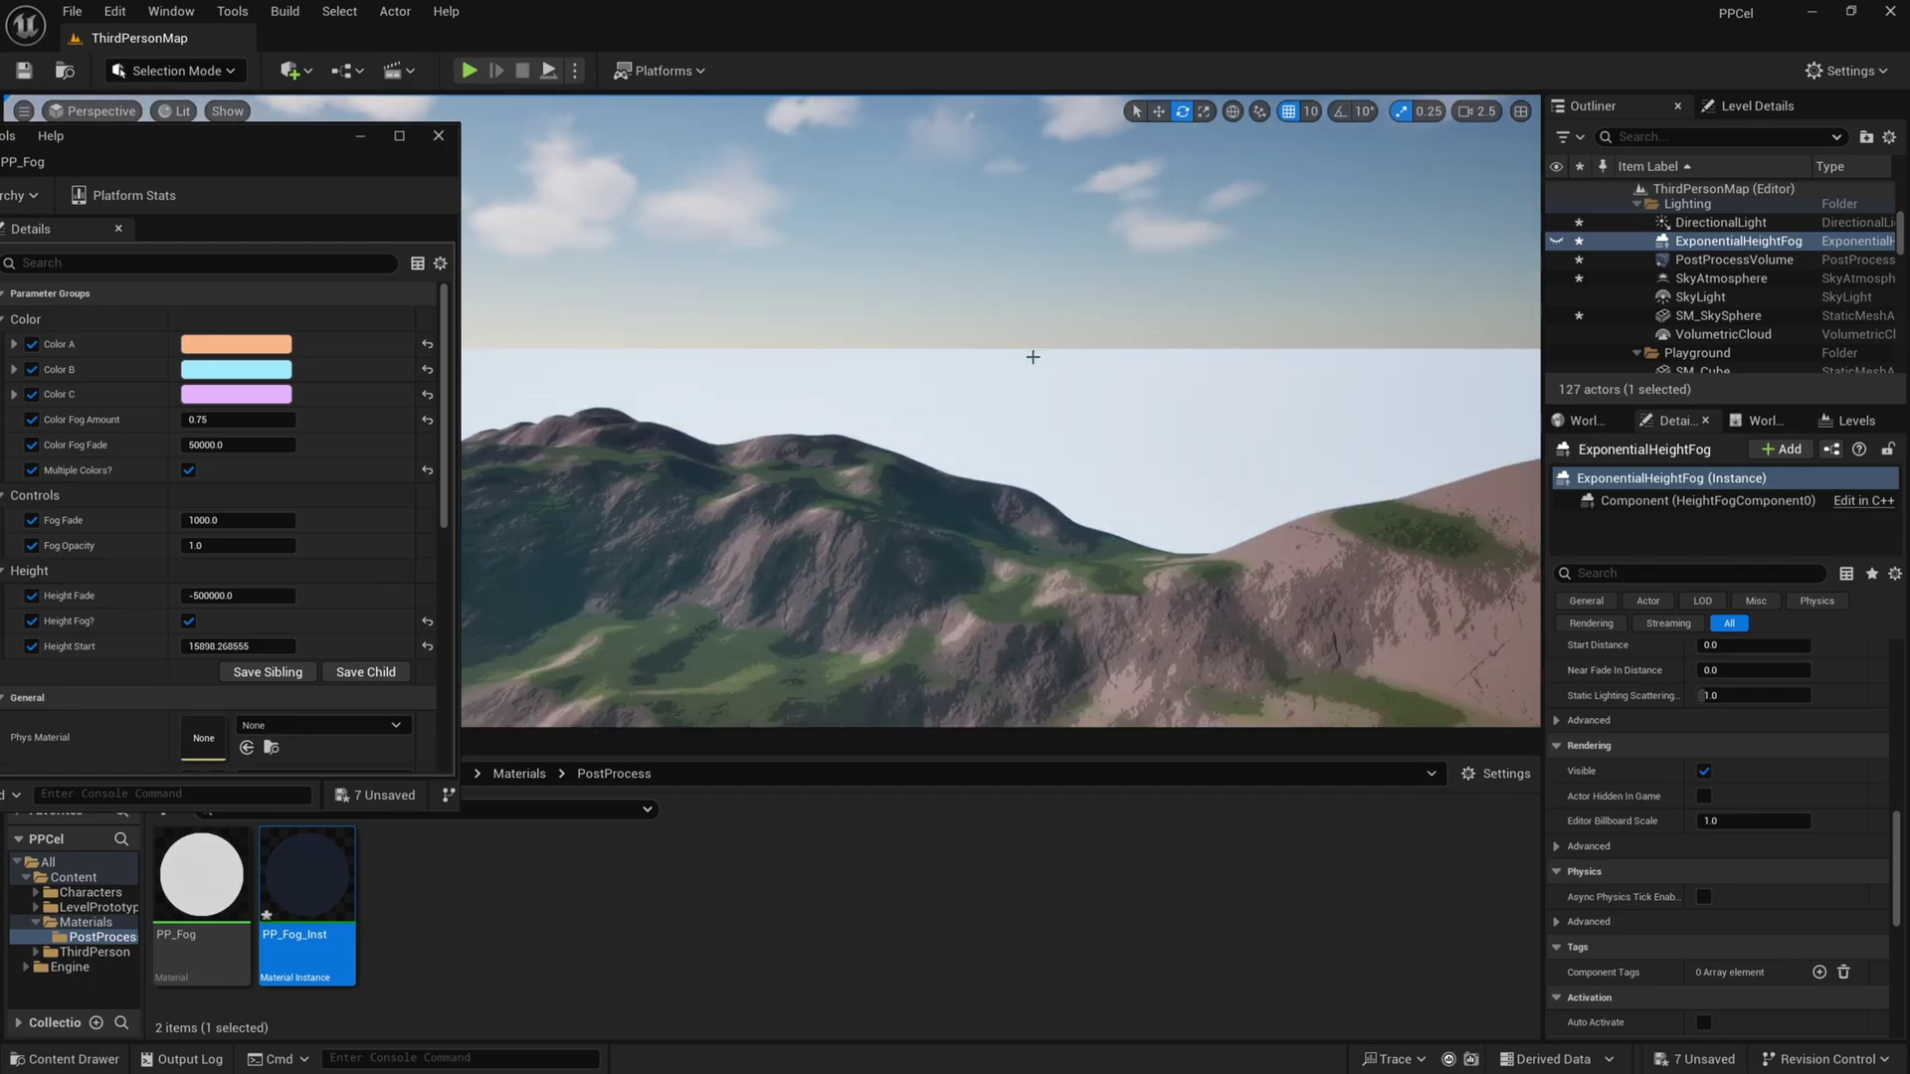
{"action": "left_click", "coordinate": [1554, 242]}
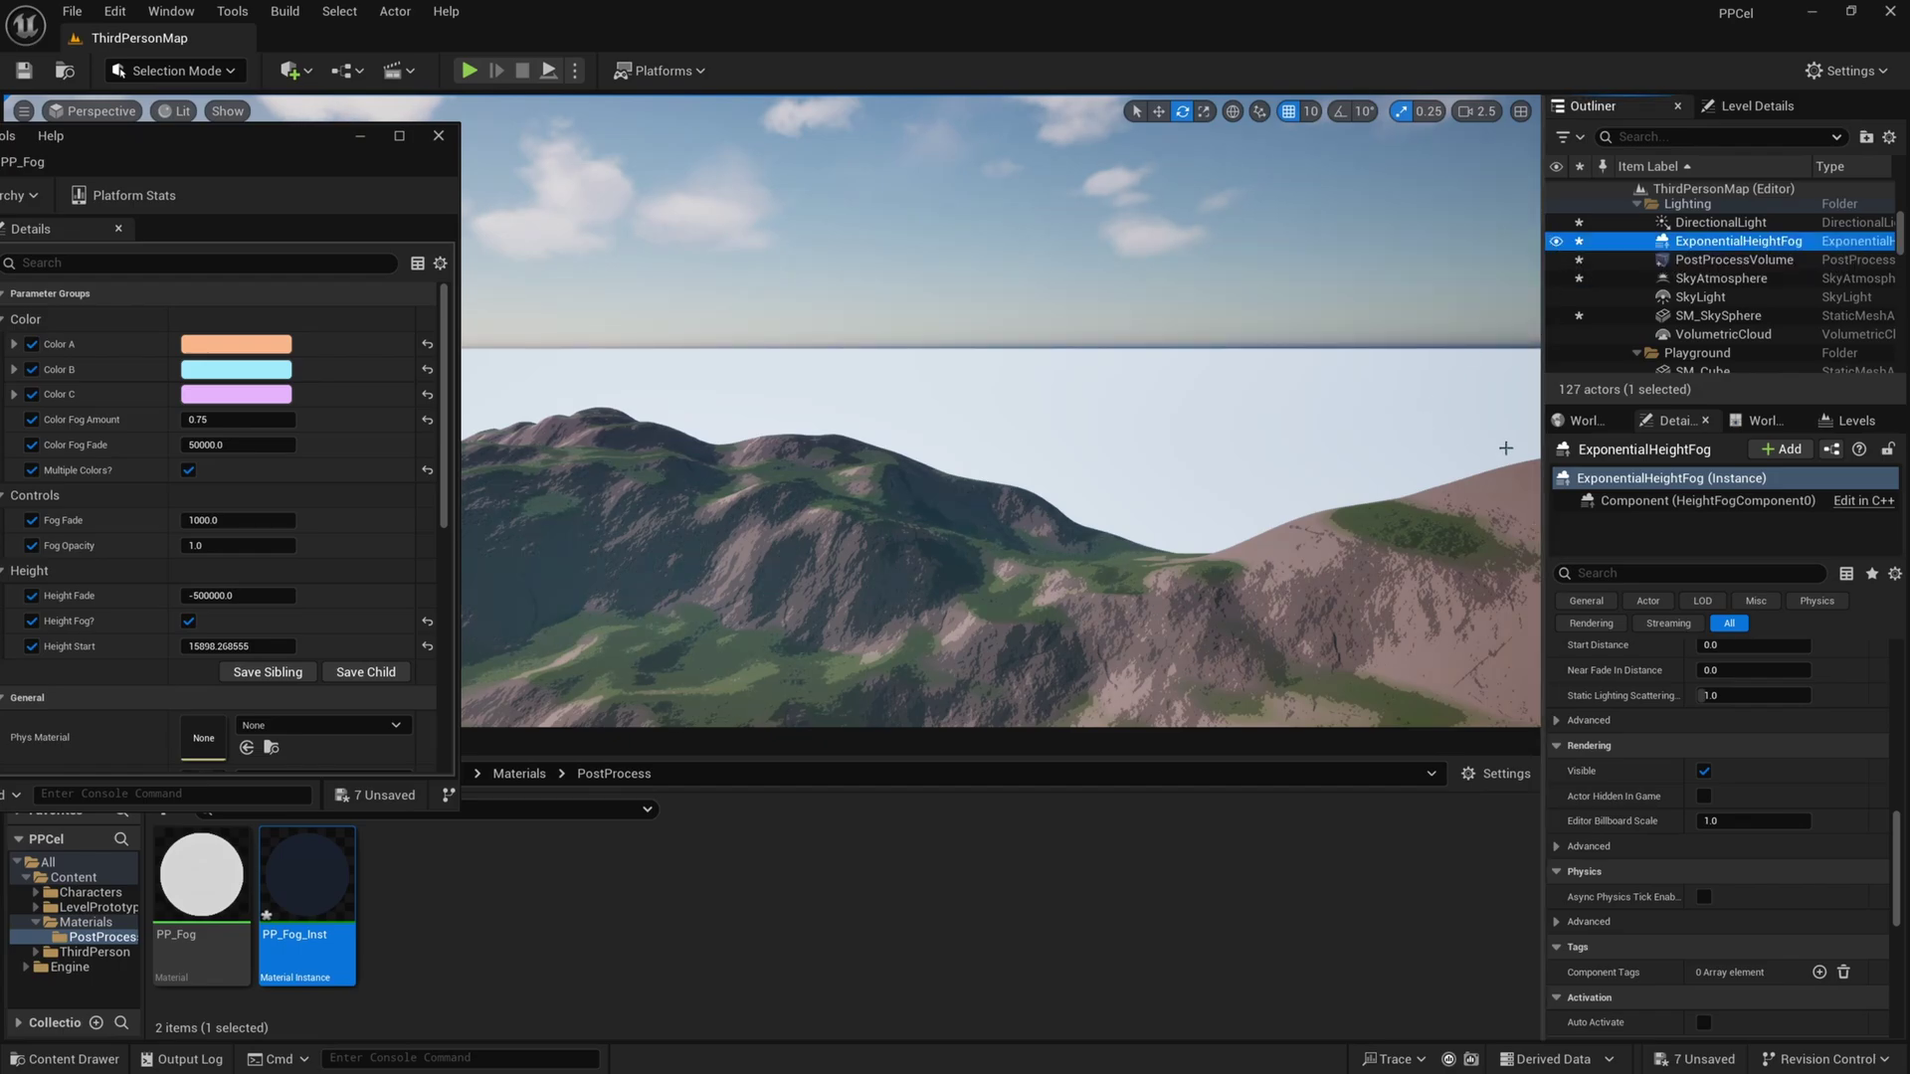
Set the Start Distance of the Exponential Height Fog Component to 1000000
{"action": "scroll", "coordinate": [1668, 808], "scroll_direction": "up", "scroll_amount": 10}
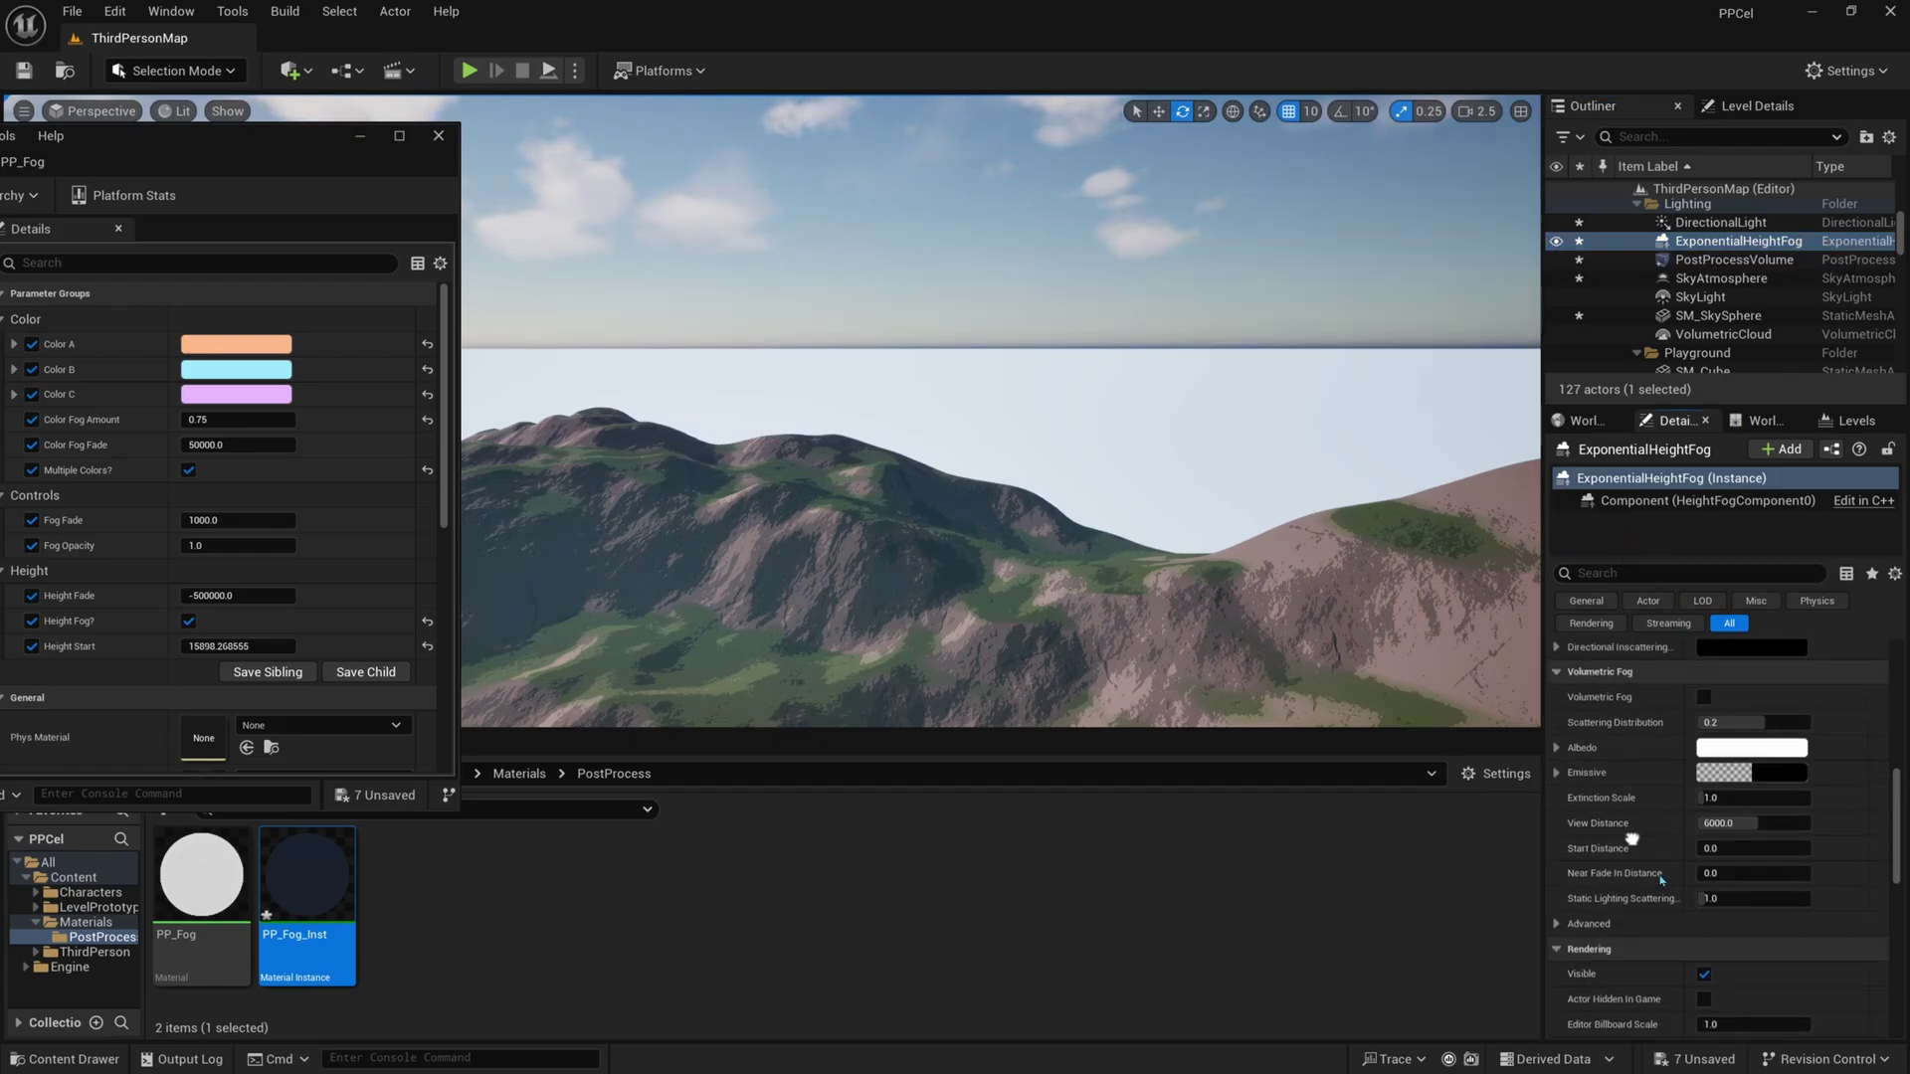
{"action": "scroll", "coordinate": [1667, 914], "scroll_direction": "down", "scroll_amount": 2}
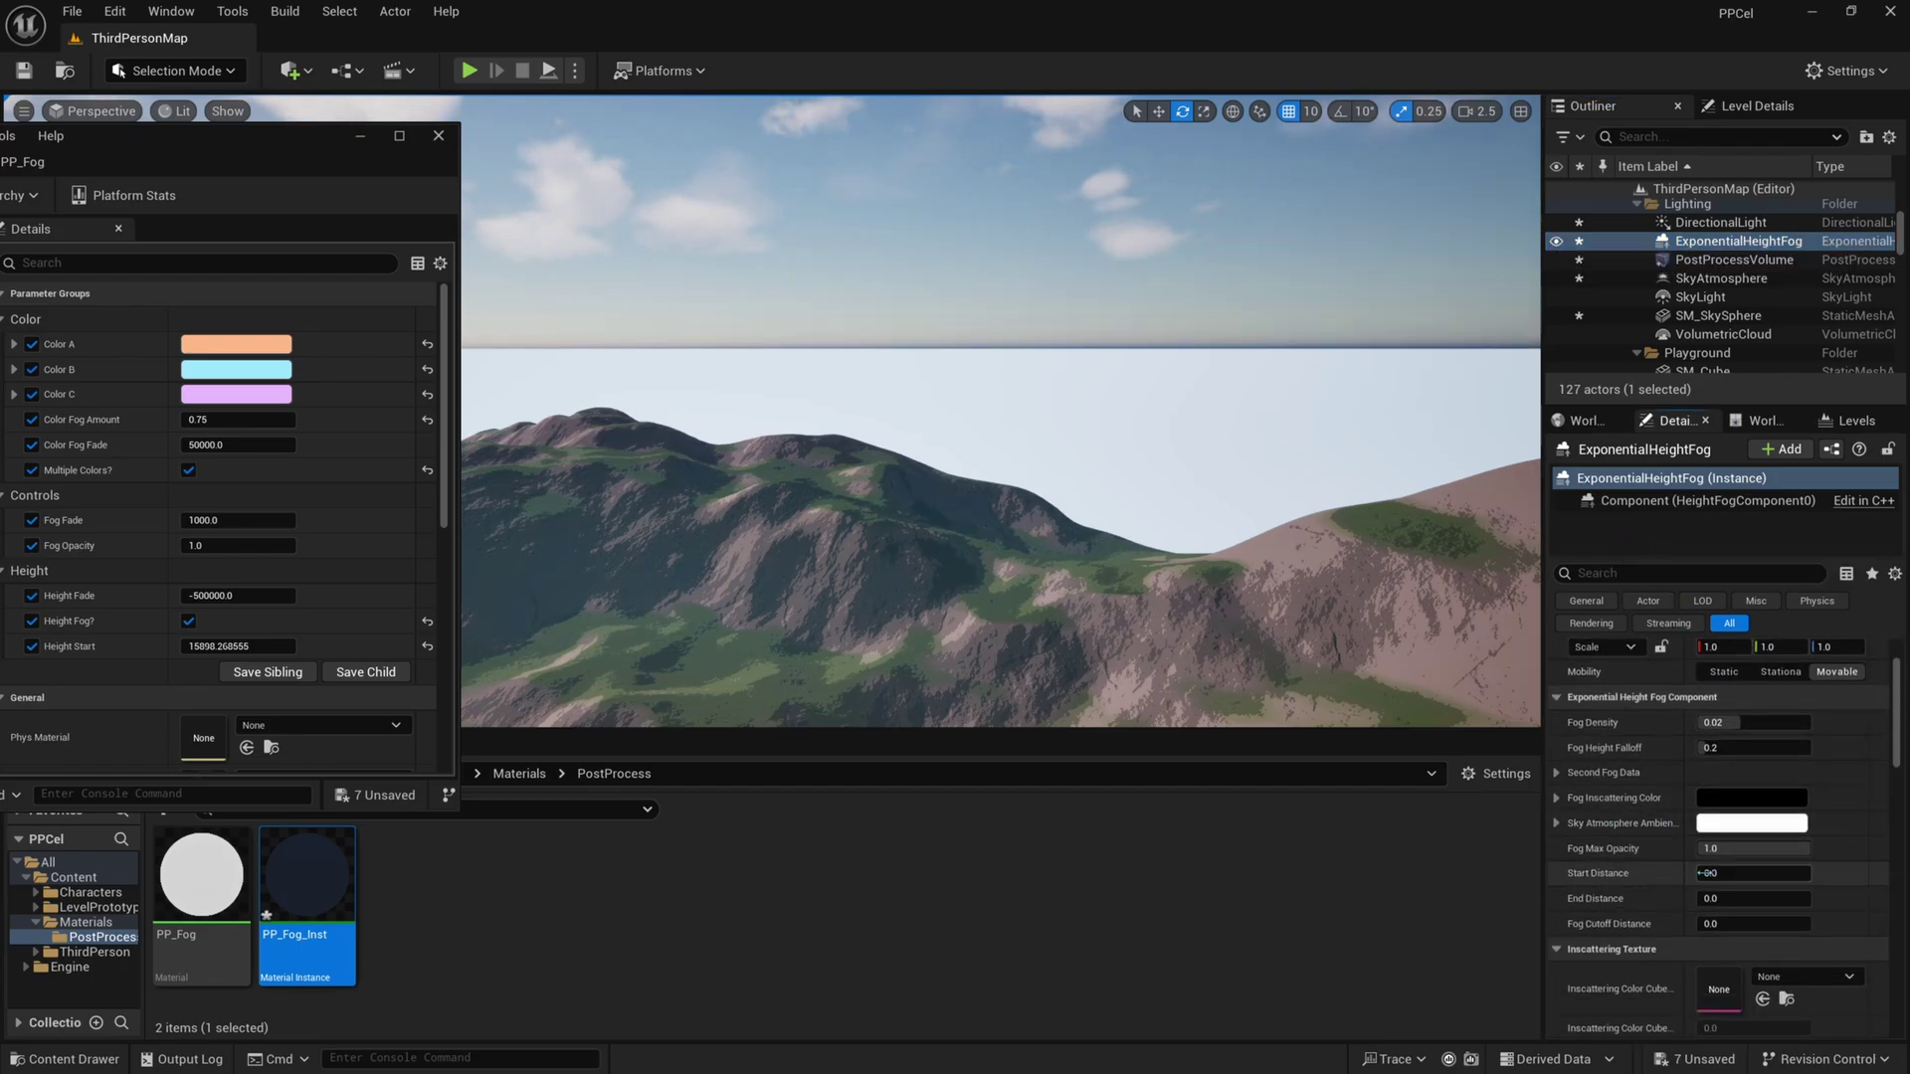
{"action": "type", "text": "10000"}
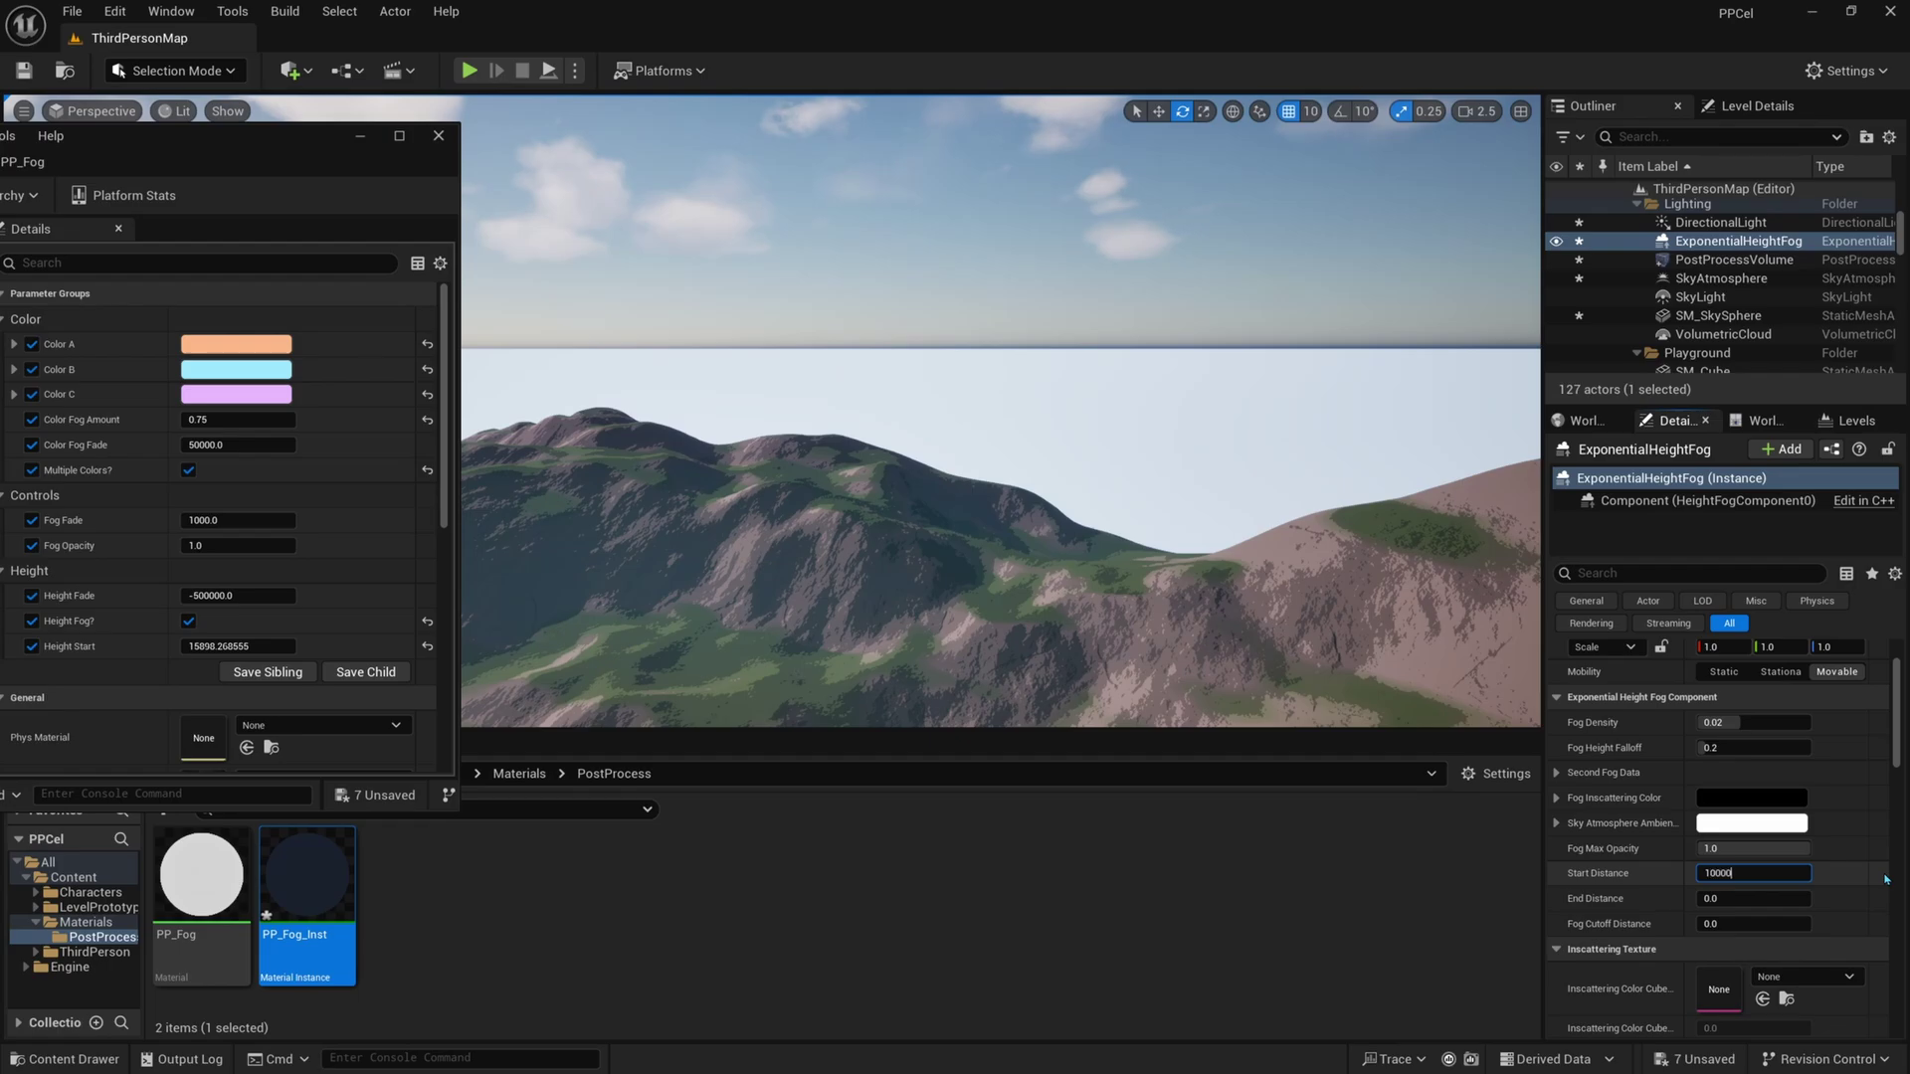
{"action": "type", "text": "00"}
{"action": "key", "text": "Return"}
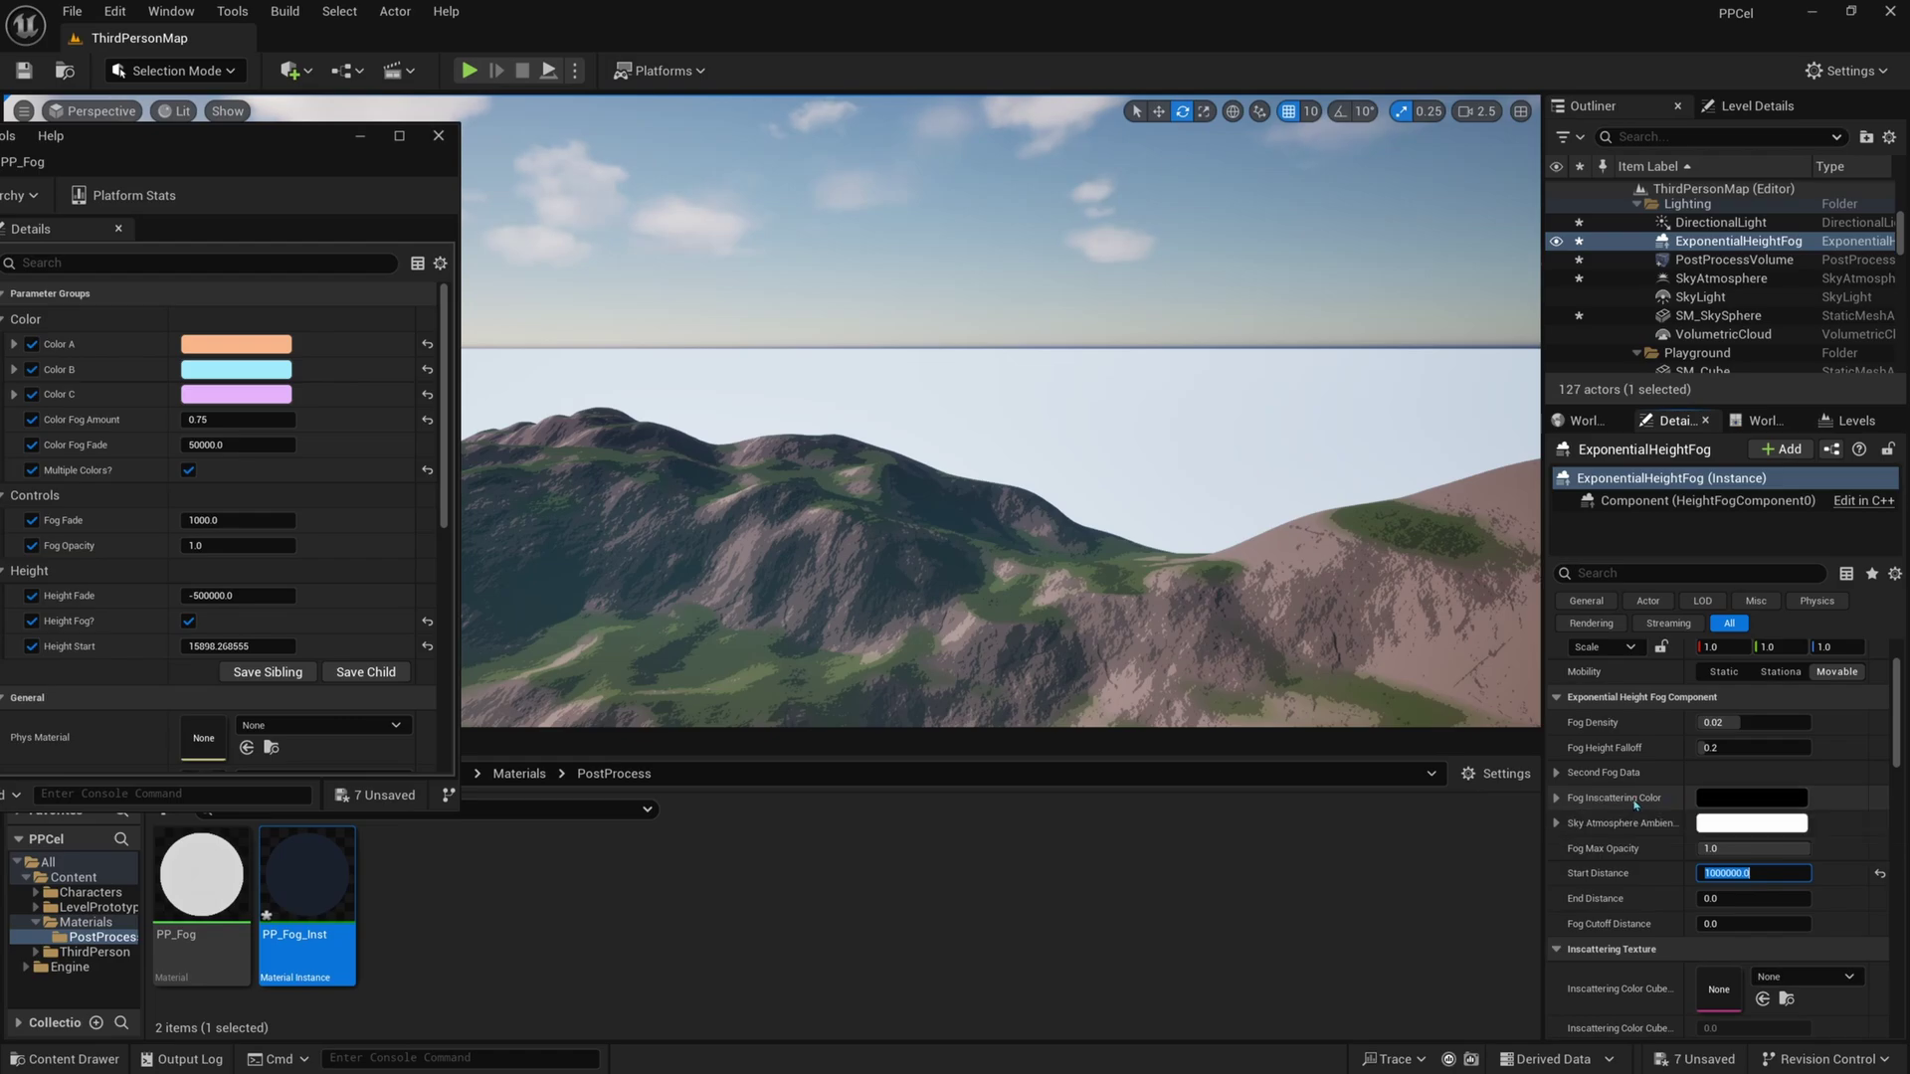
Sample the Fog Inscattering Color of the ExponentialHeightFog from the pale haze along the horizon
{"action": "left_click", "coordinate": [1718, 803]}
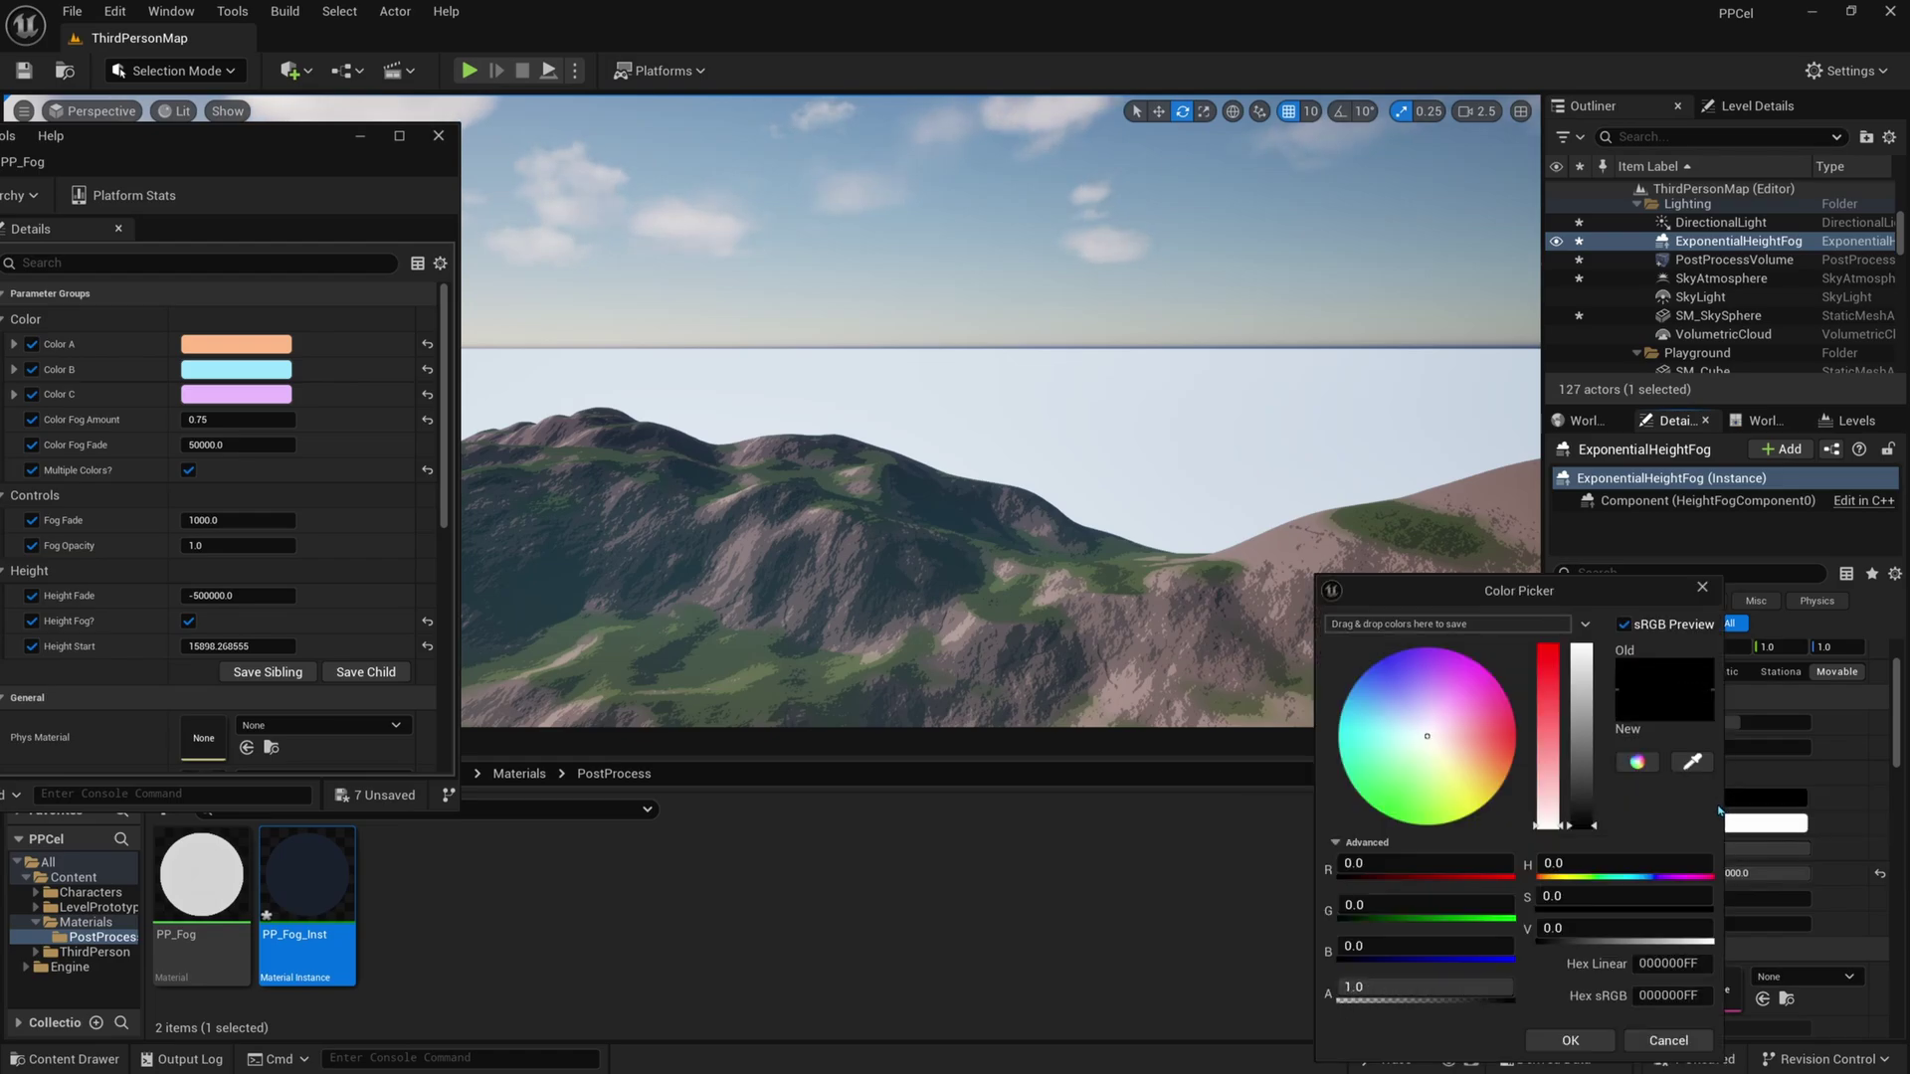
{"action": "left_click", "coordinate": [1692, 761]}
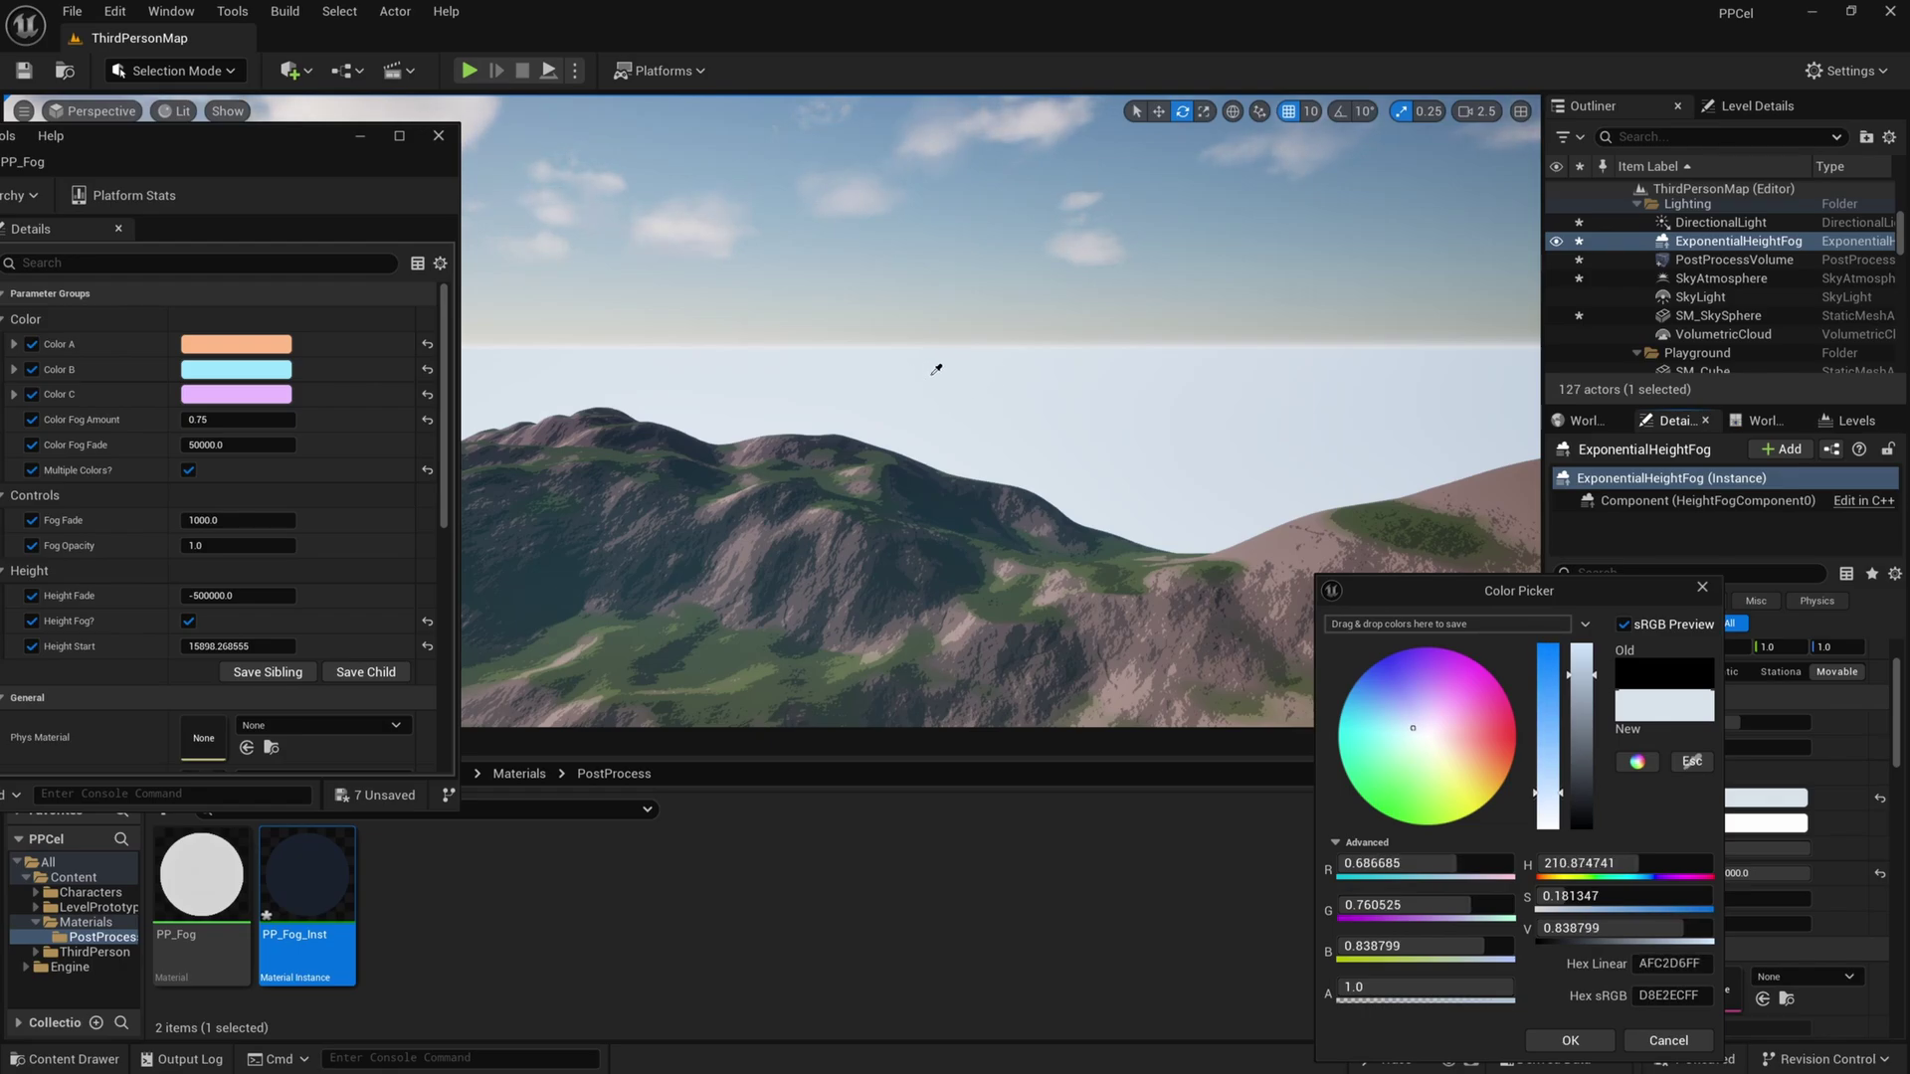
{"action": "left_click", "coordinate": [938, 366]}
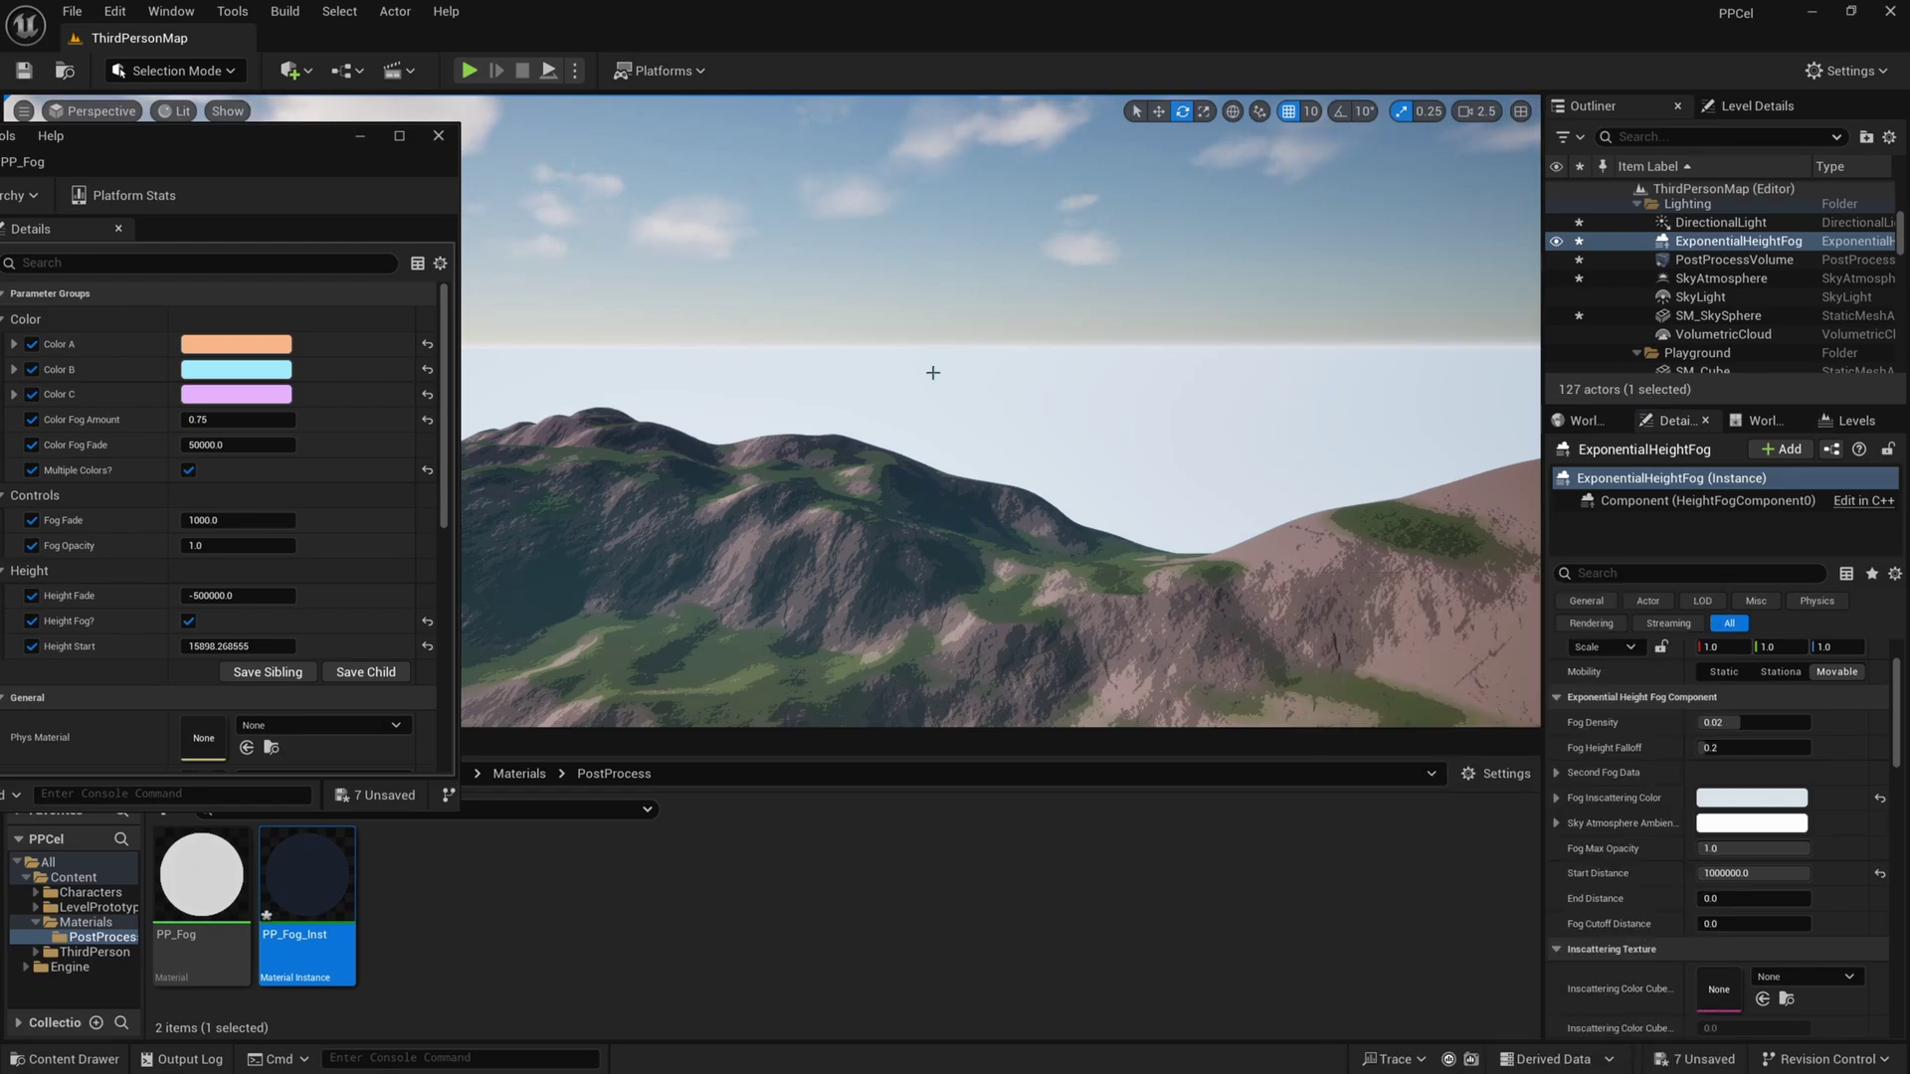
{"action": "left_click", "coordinate": [1711, 241]}
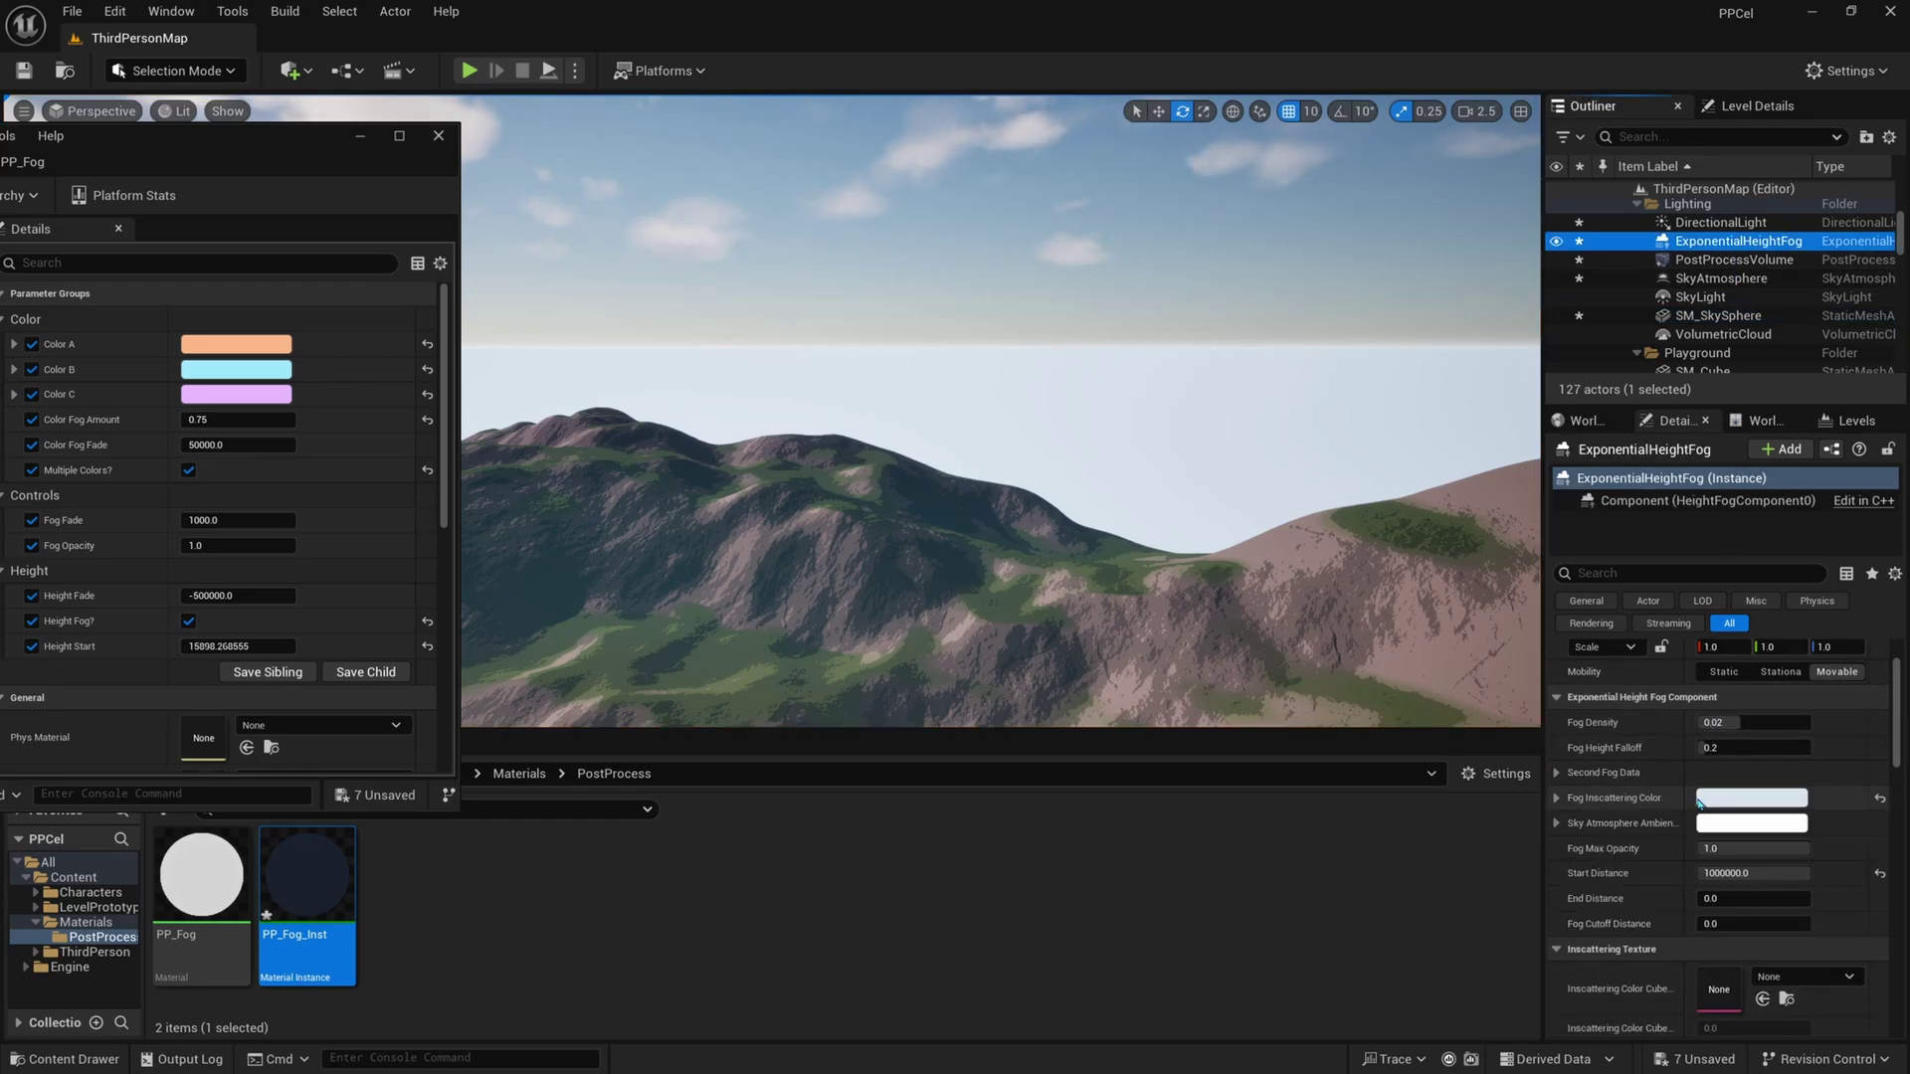
Adjust the Fog Inscattering Color to a deeper light blue, with saturation about 0.49 and value about 0.82
{"action": "right_click_drag", "start_coordinate": [1143, 438], "coordinate": [498, 418]}
{"action": "right_click_drag", "start_coordinate": [1024, 466], "coordinate": [946, 348]}
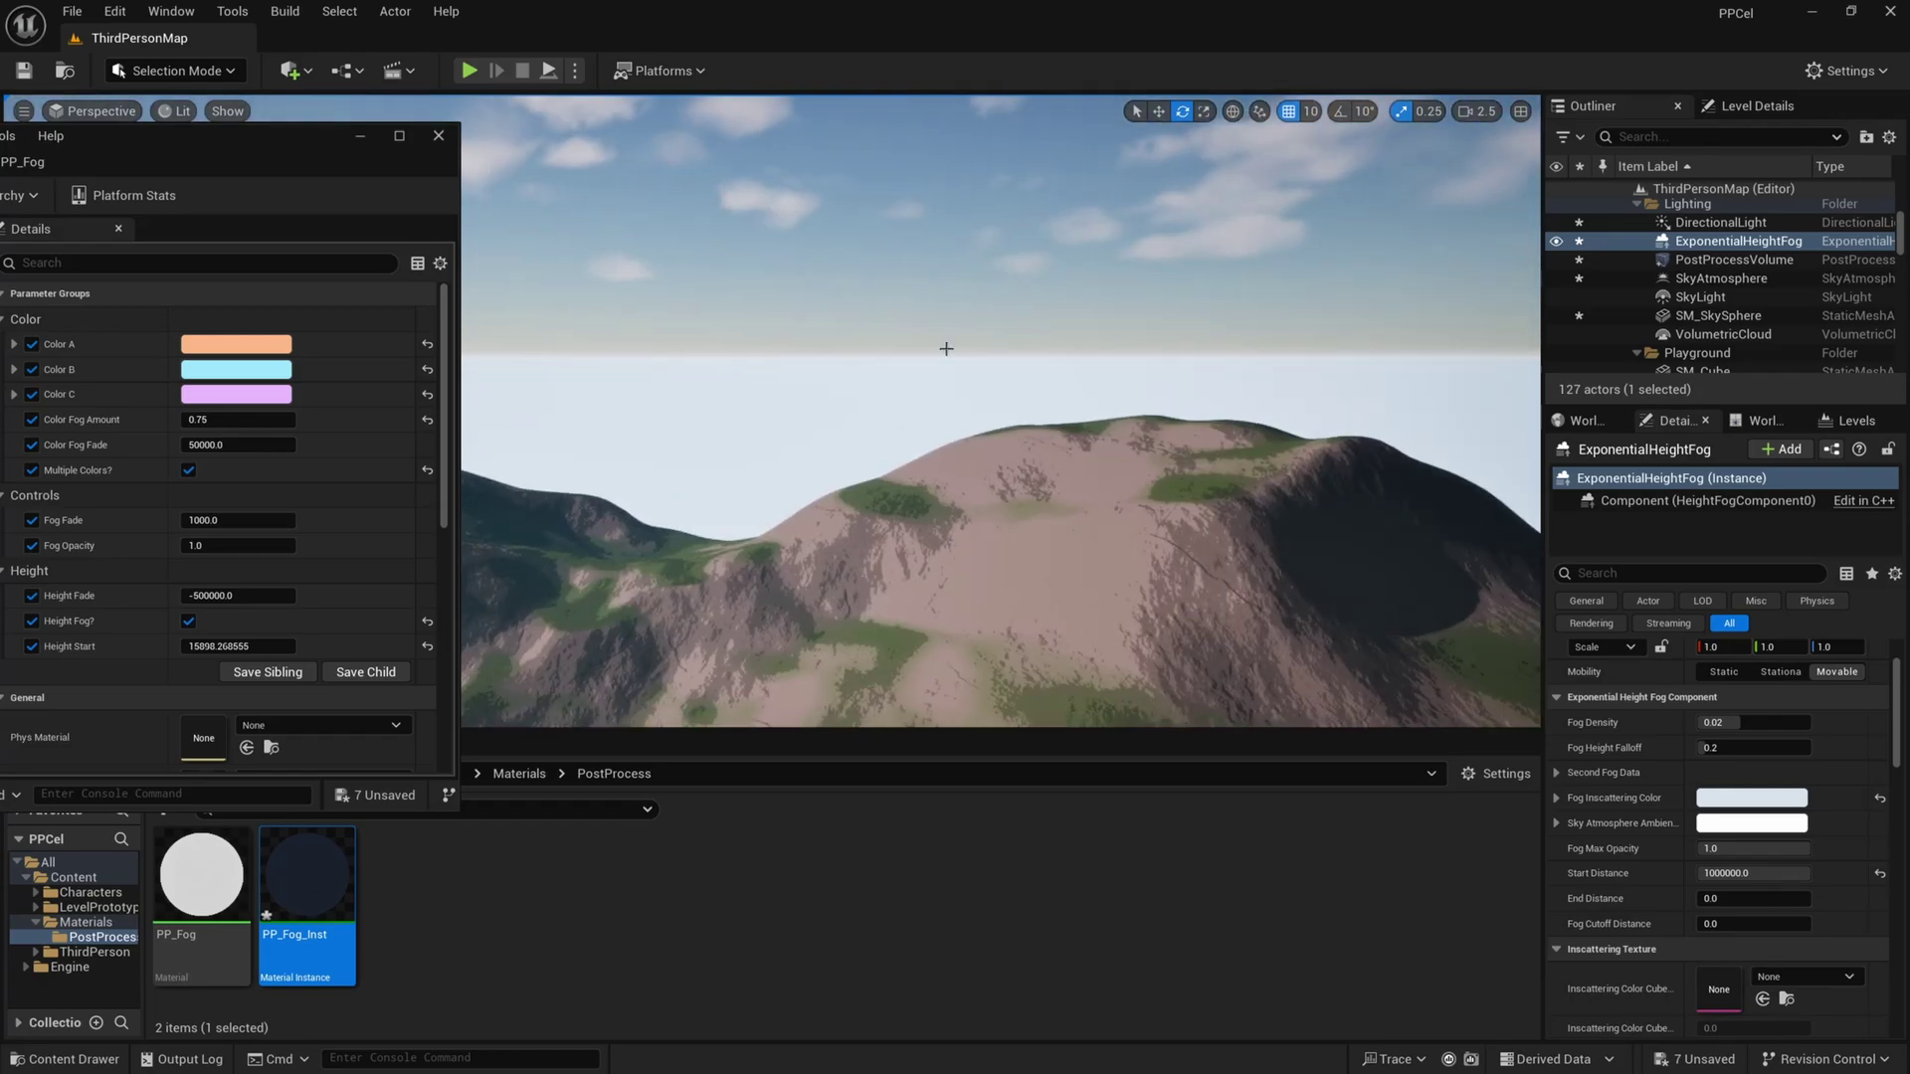
{"action": "left_click", "coordinate": [1742, 811]}
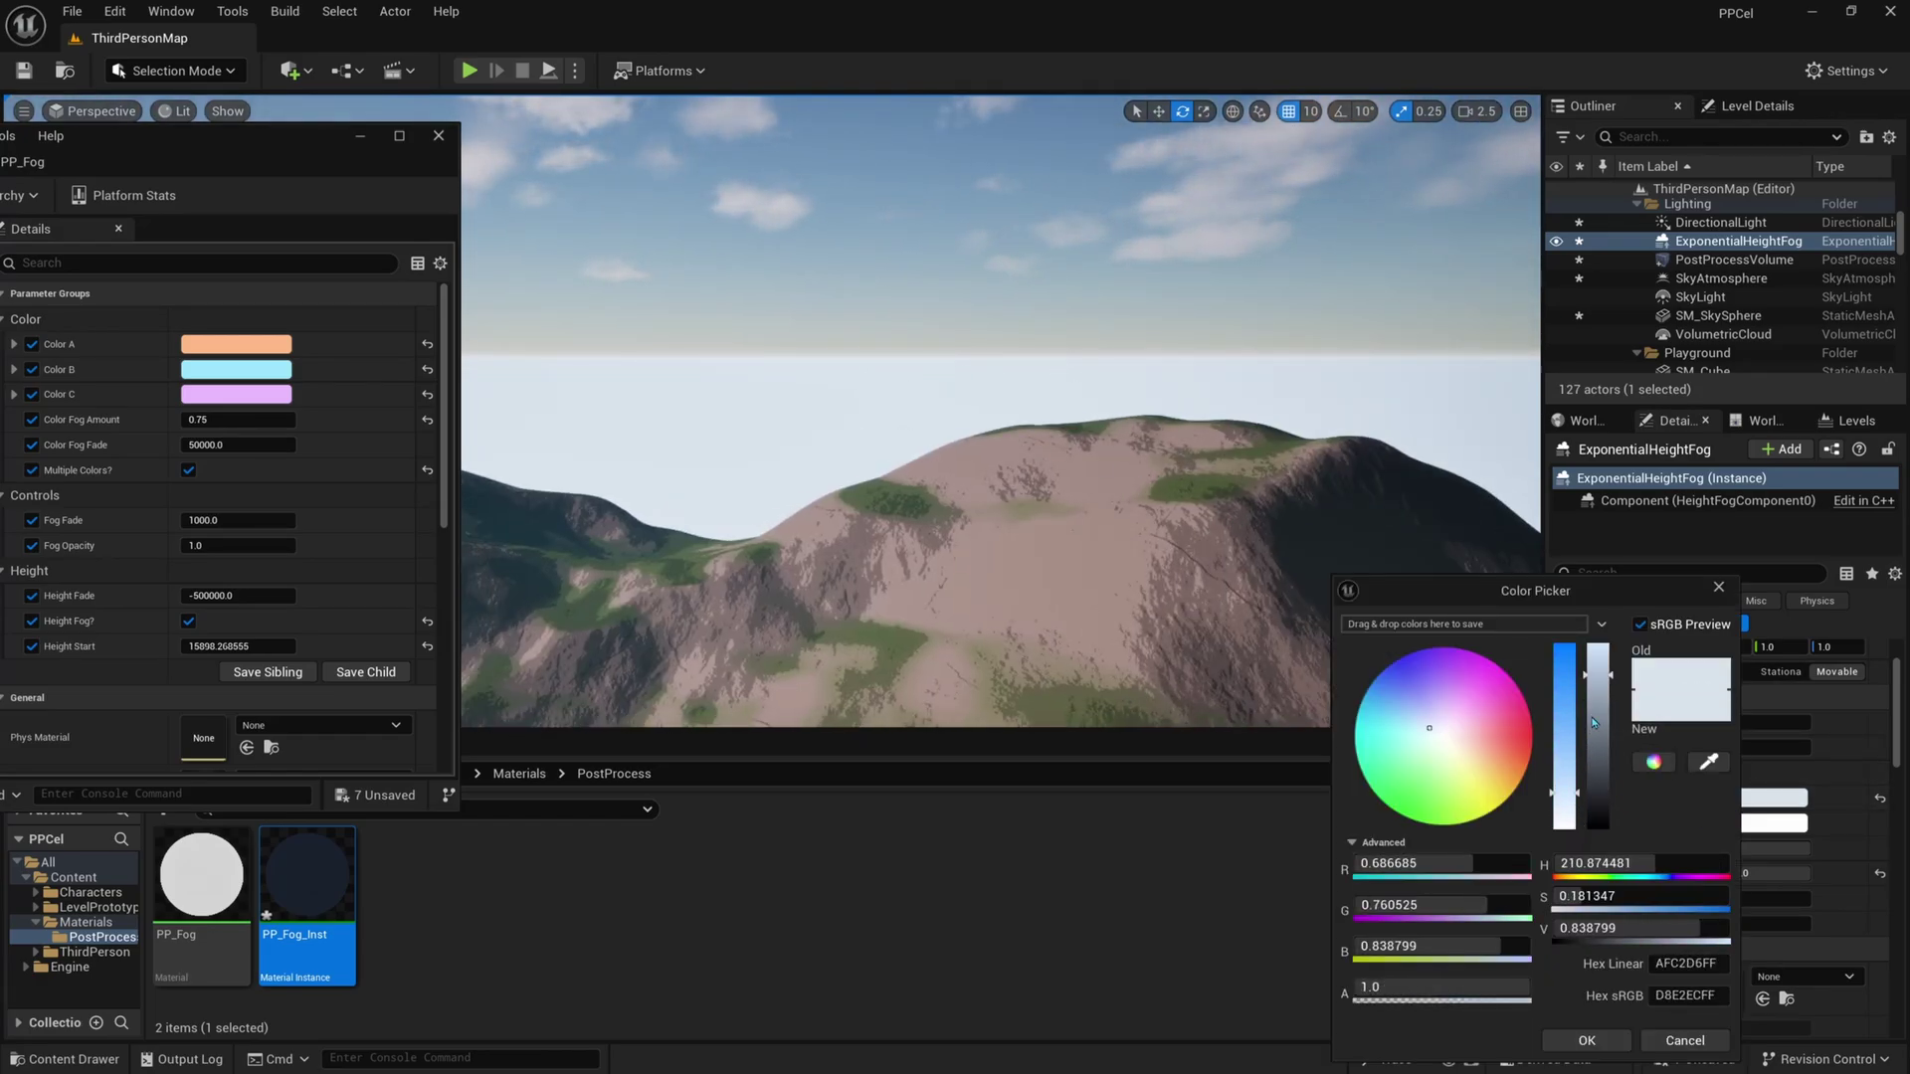
{"action": "mouse_move", "coordinate": [1594, 698]}
{"action": "left_mouse_down"}
{"action": "mouse_move", "coordinate": [1592, 725]}
{"action": "mouse_move", "coordinate": [1593, 696]}
{"action": "left_mouse_up"}
{"action": "left_click_drag", "start_coordinate": [1564, 793], "coordinate": [1564, 740]}
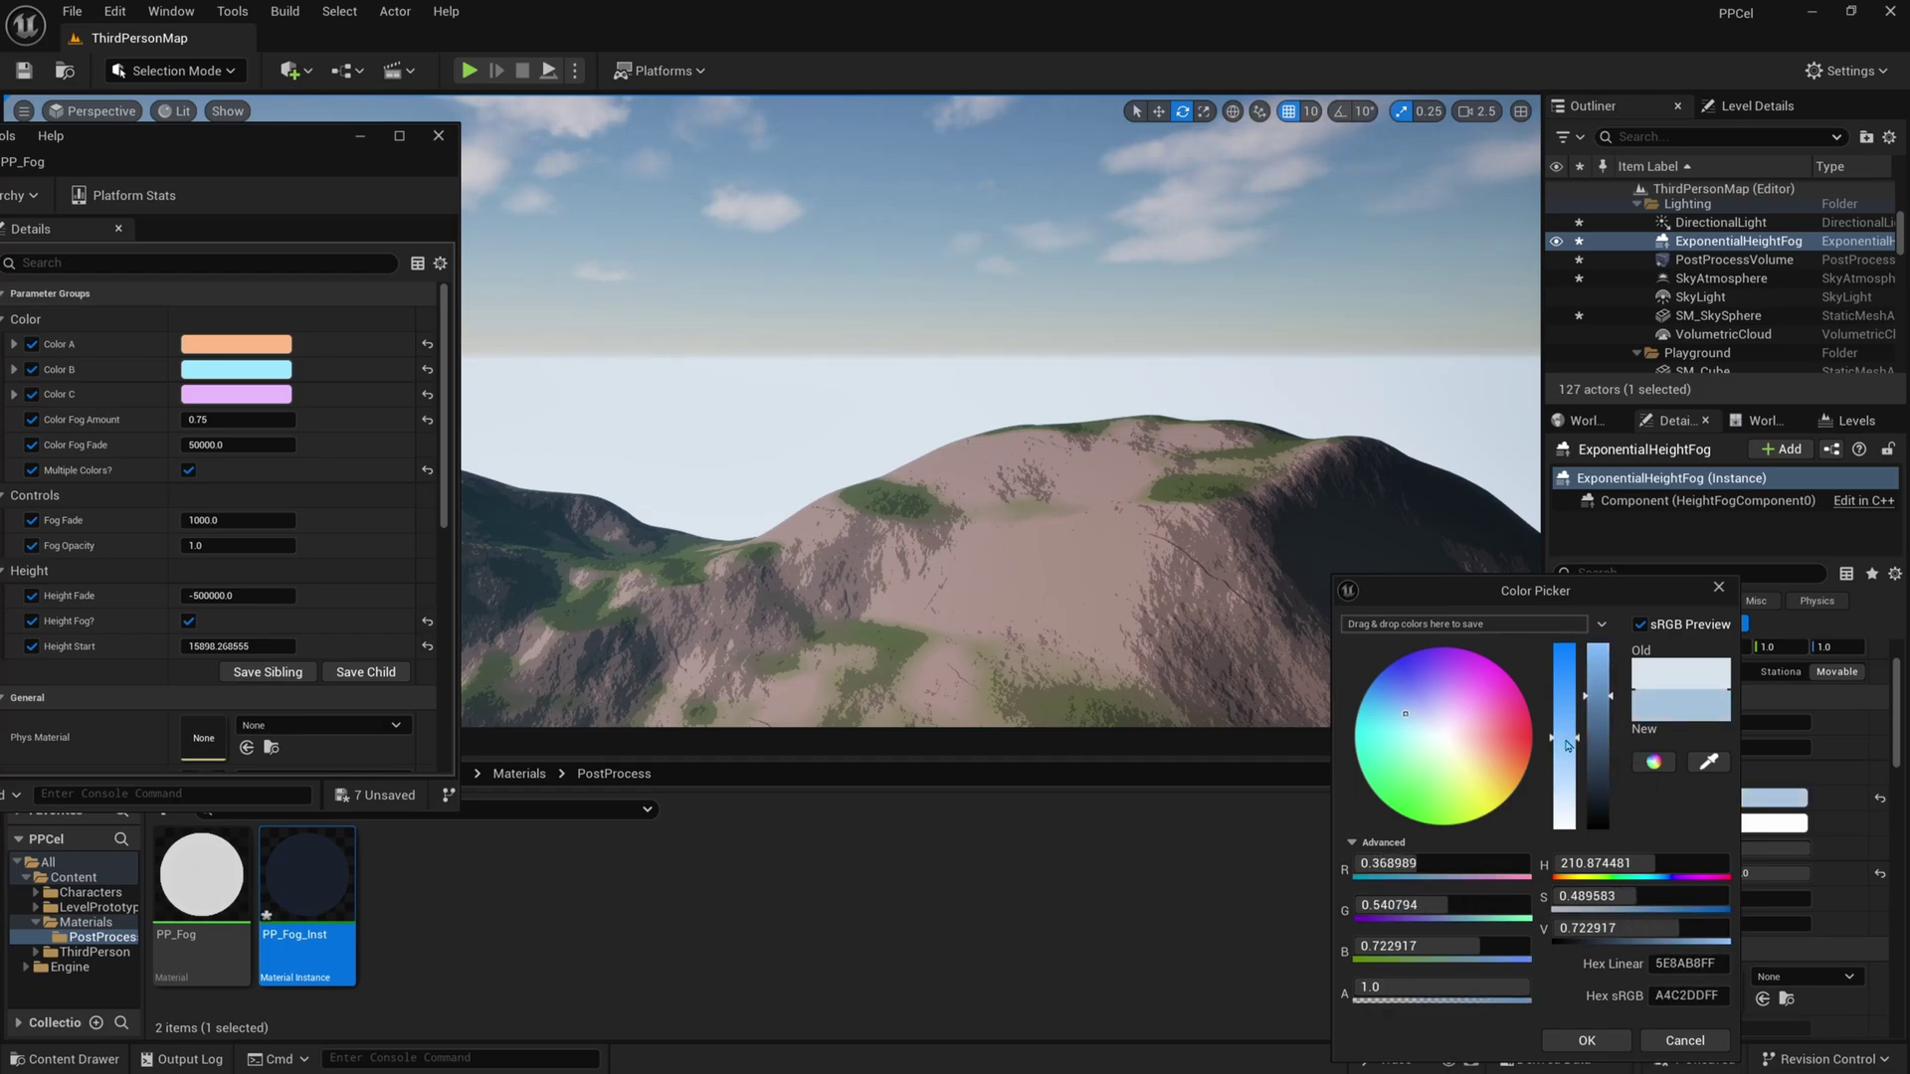
{"action": "right_click_drag", "start_coordinate": [1104, 574], "coordinate": [1111, 574]}
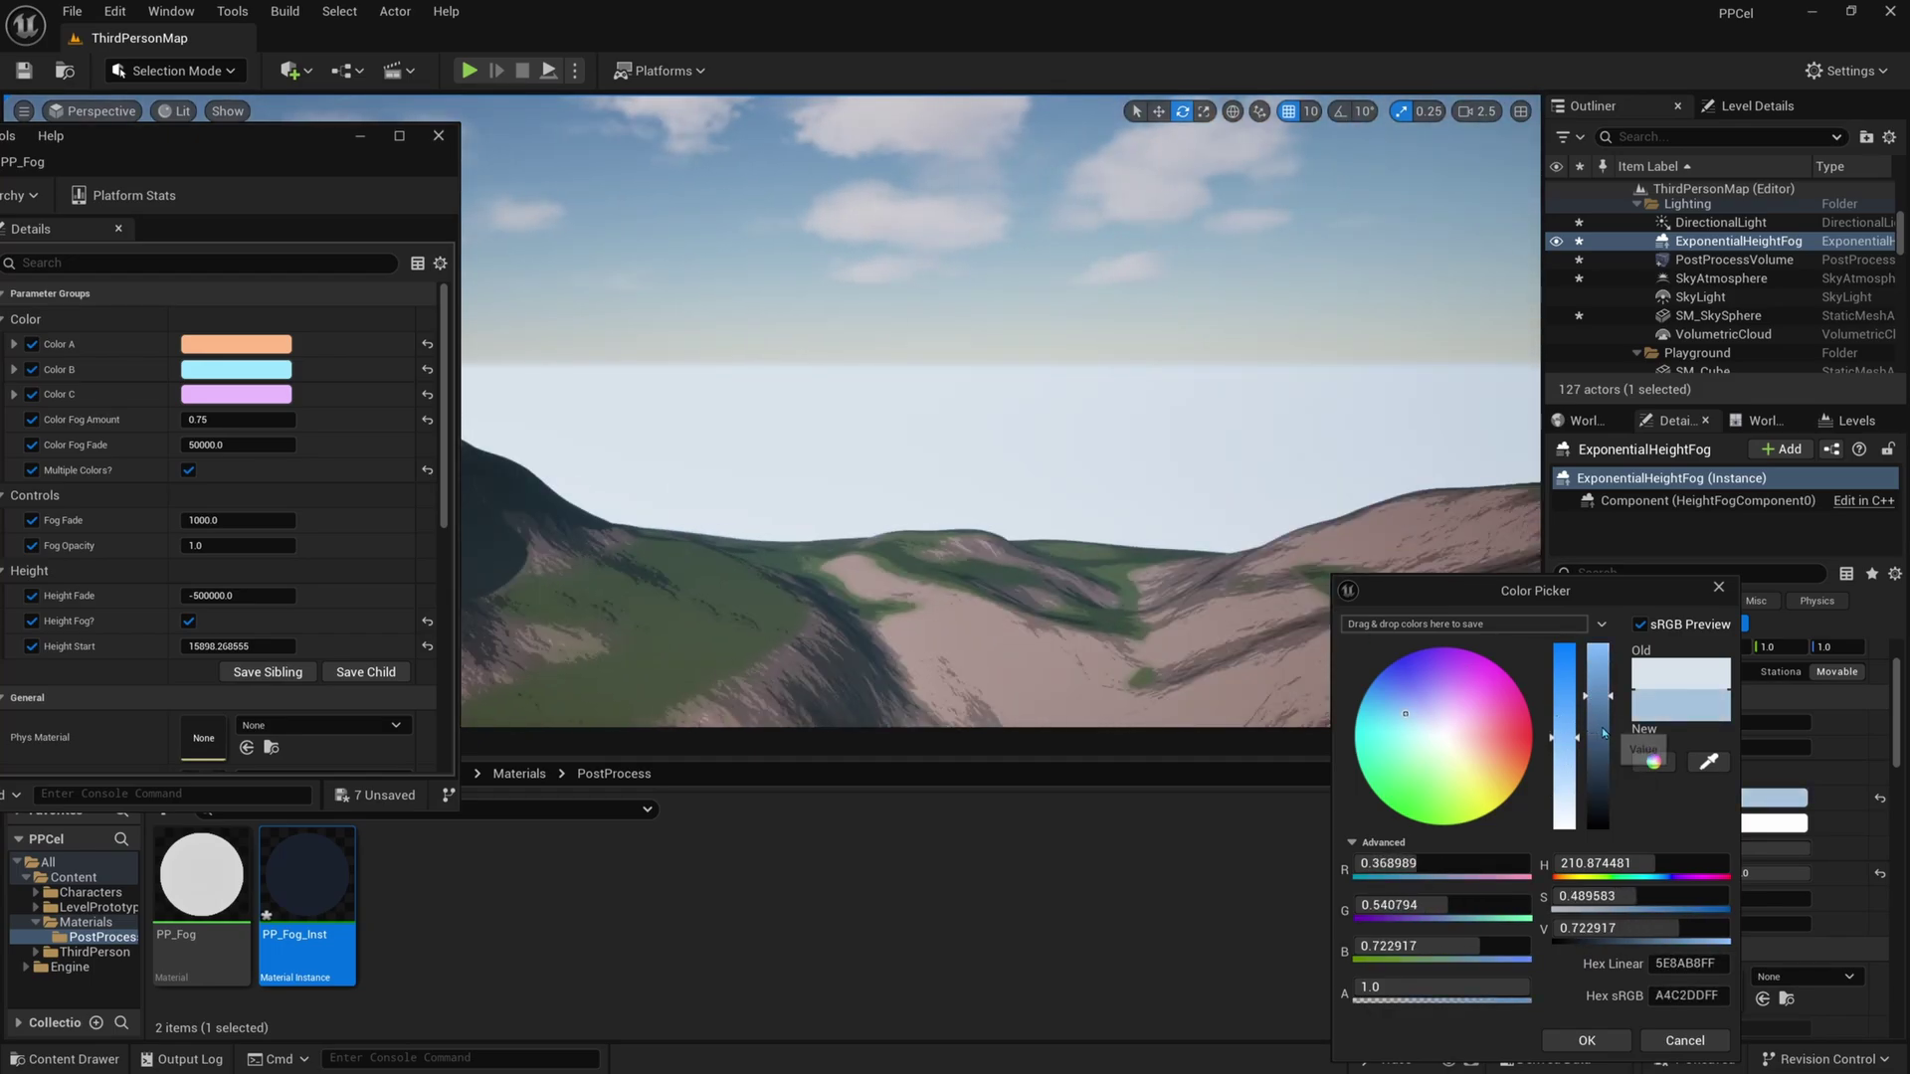
{"action": "mouse_move", "coordinate": [1593, 701]}
{"action": "left_mouse_down"}
{"action": "mouse_move", "coordinate": [1592, 741]}
{"action": "mouse_move", "coordinate": [1592, 679]}
{"action": "left_mouse_up"}
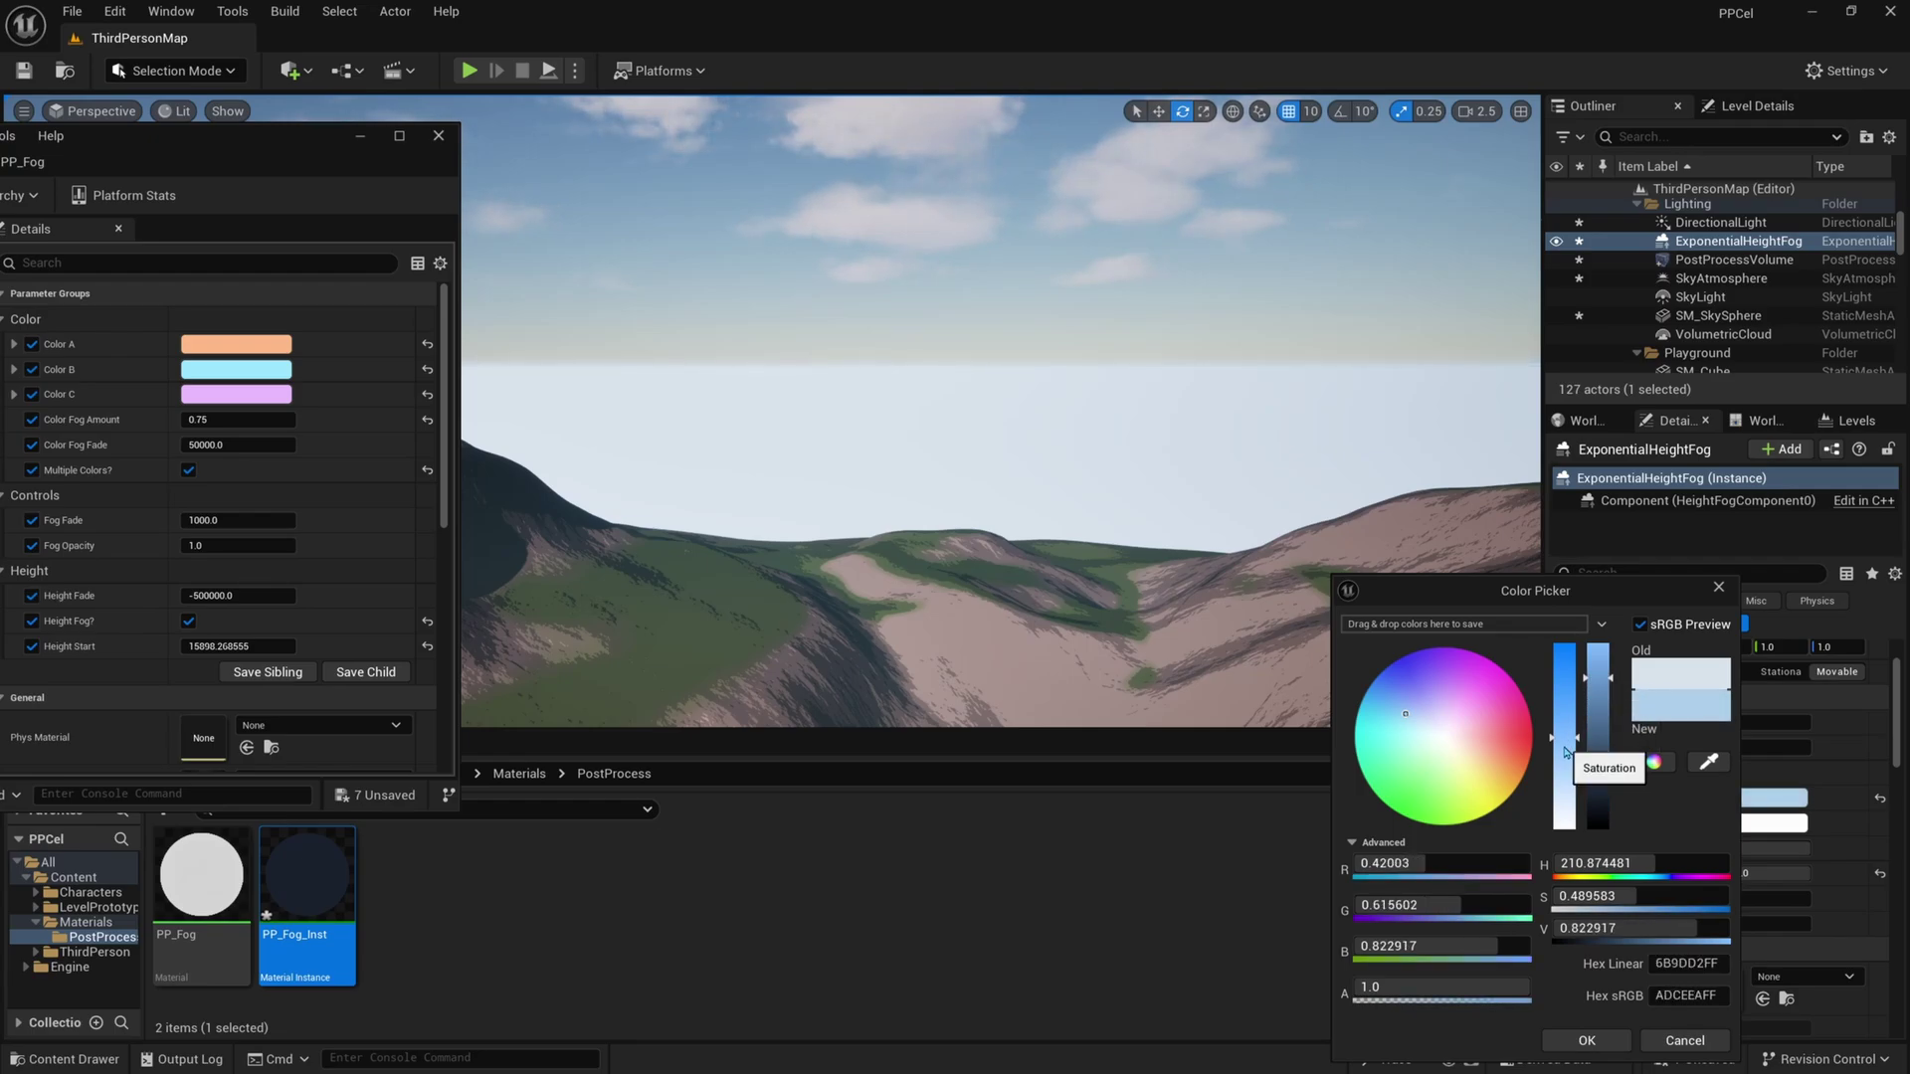
{"action": "left_click", "coordinate": [1587, 1040]}
Lower the Fog Height Falloff to about 0.07 and check the softened horizon behind the mountains
{"action": "right_click_drag", "start_coordinate": [1400, 672], "coordinate": [1393, 616]}
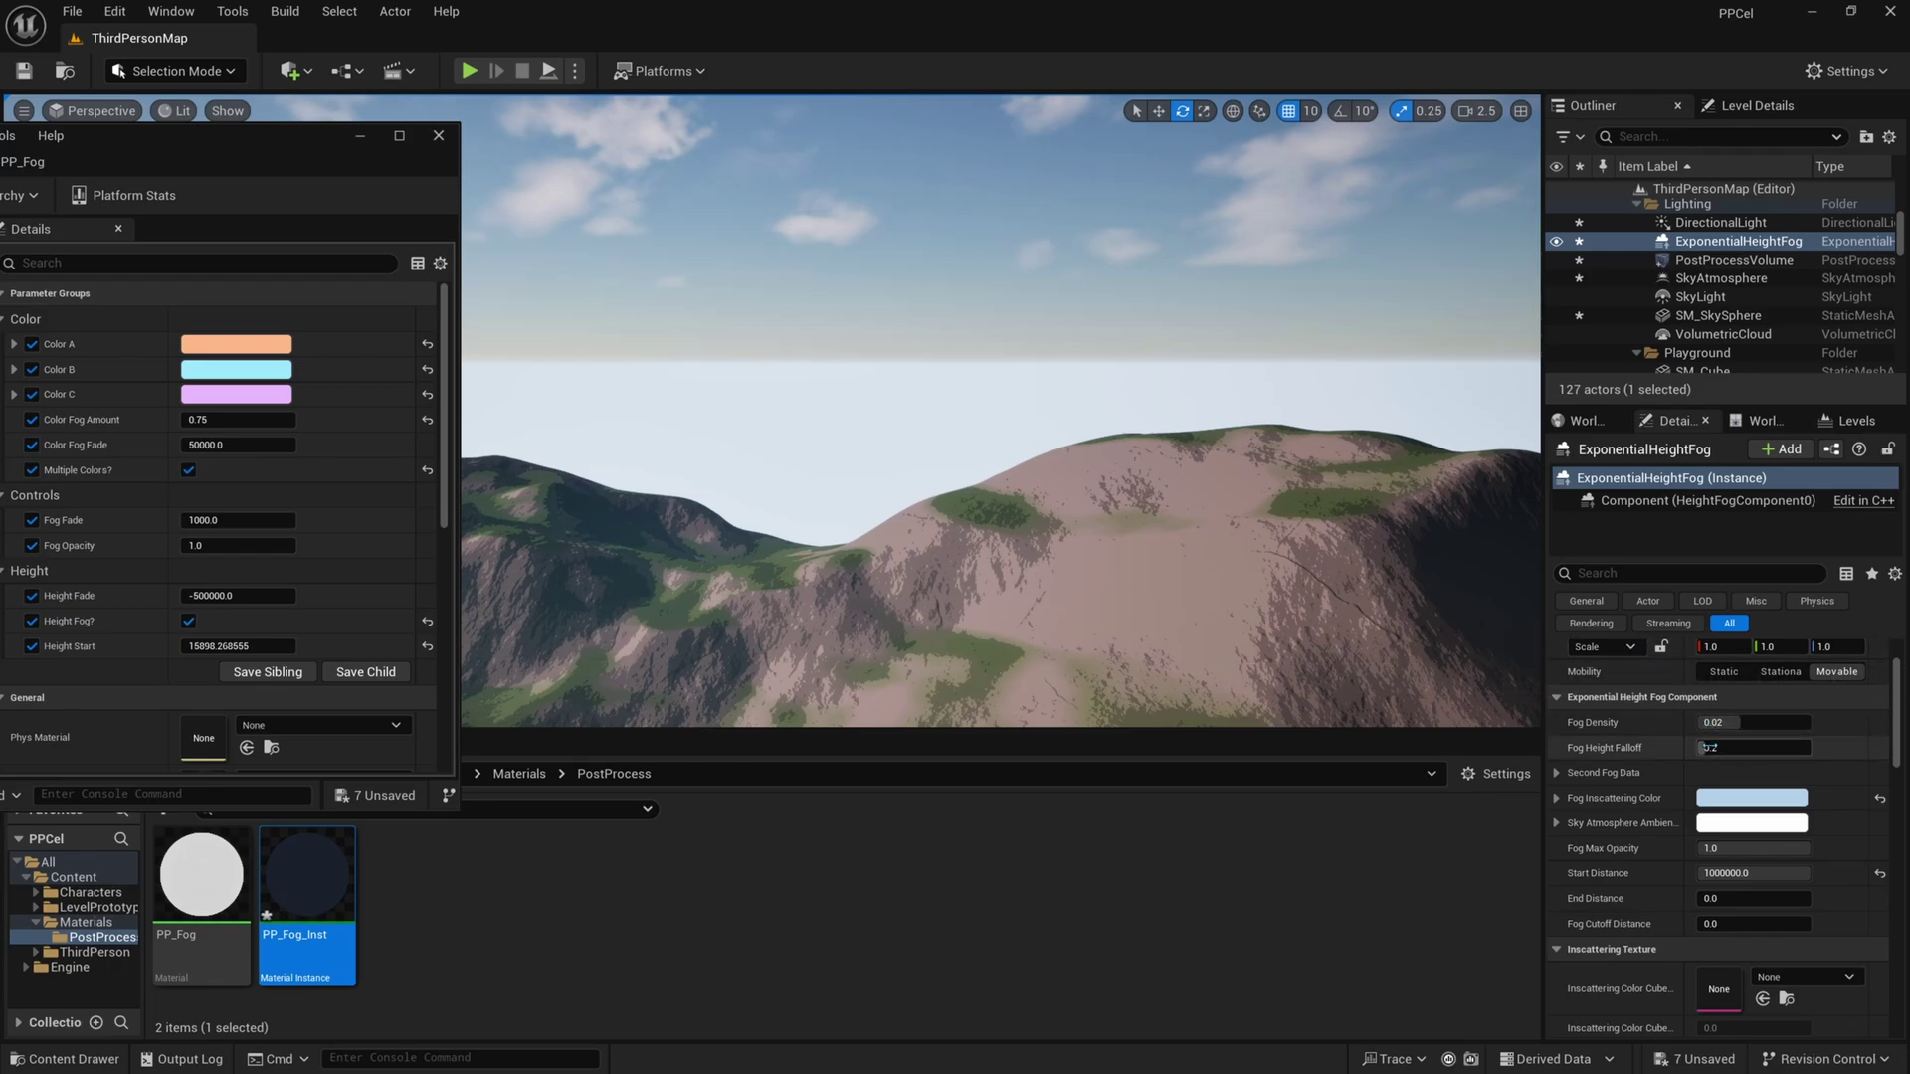
{"action": "left_click_drag", "start_coordinate": [1750, 752], "coordinate": [1711, 752]}
{"action": "right_click_drag", "start_coordinate": [1062, 396], "coordinate": [1104, 412]}
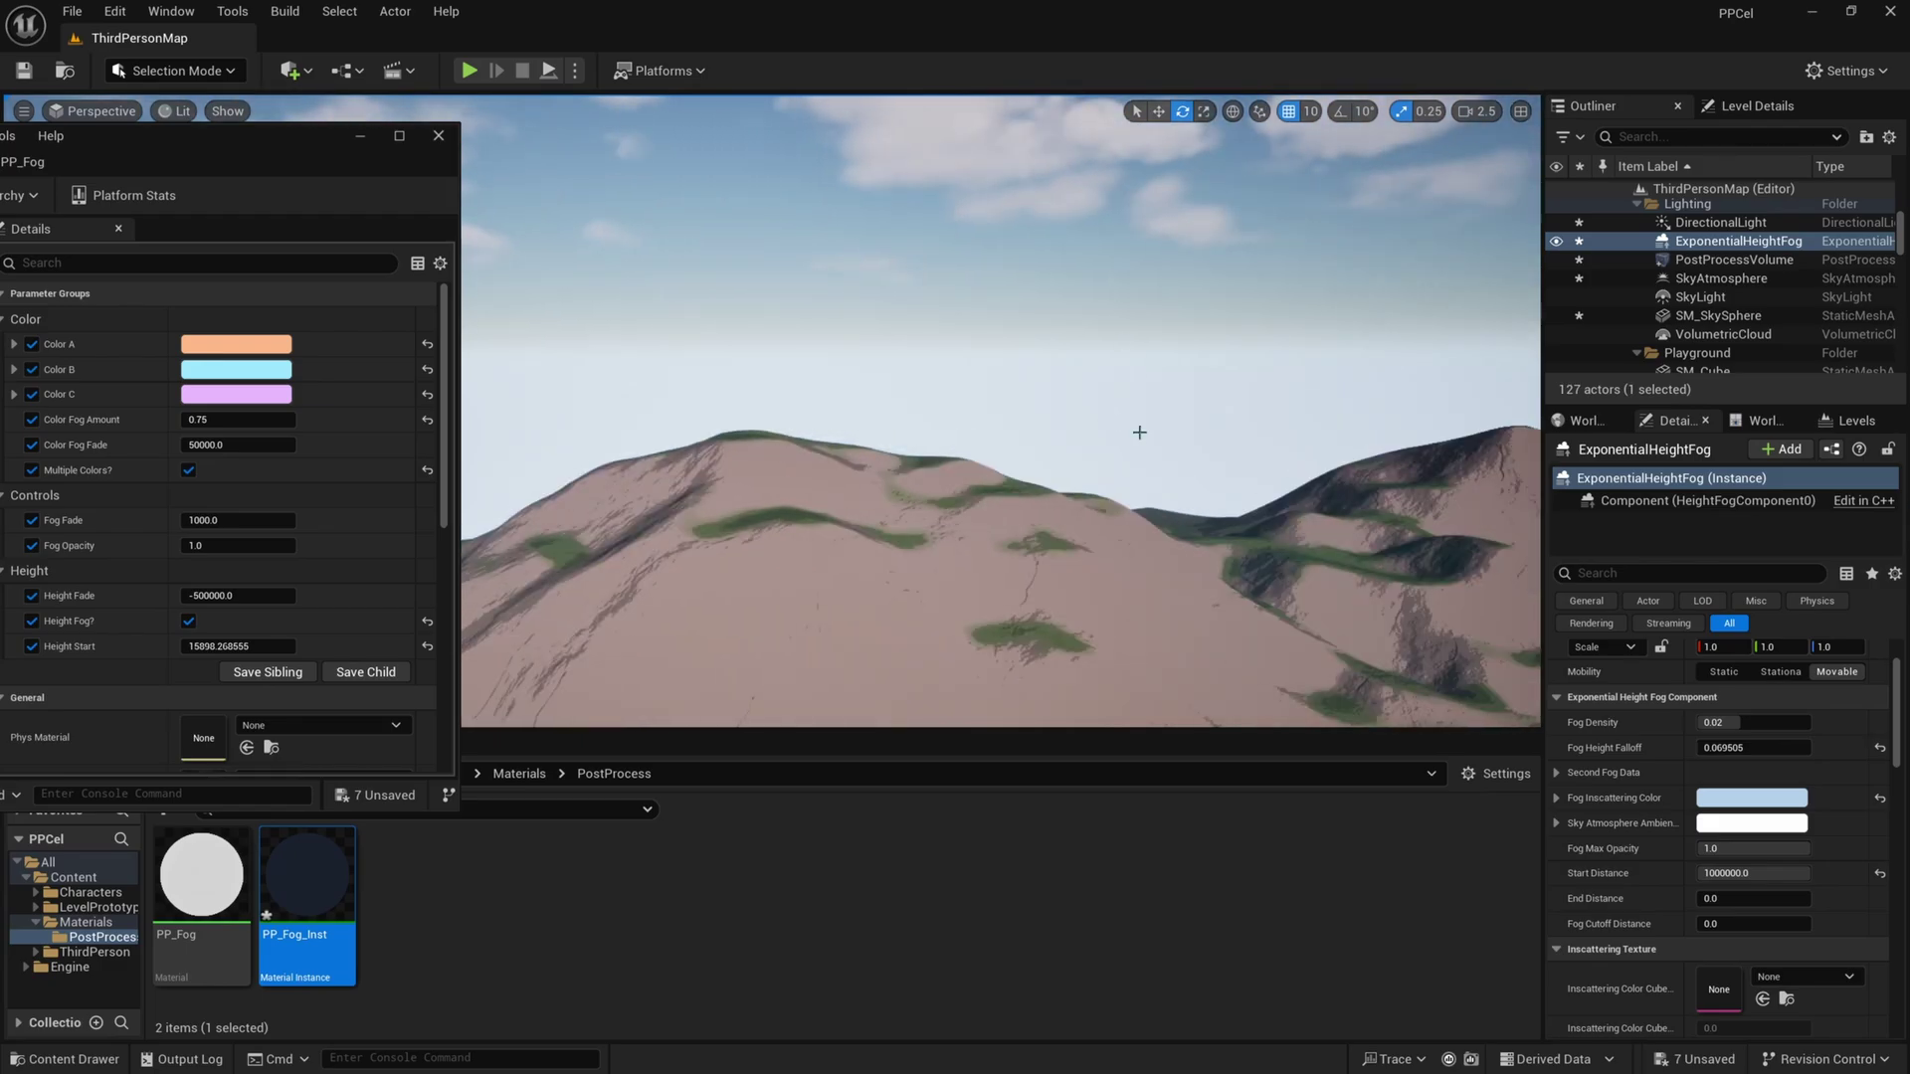
{"action": "right_click_drag", "start_coordinate": [1120, 509], "coordinate": [1283, 487]}
{"action": "right_click_drag", "start_coordinate": [1056, 502], "coordinate": [935, 405]}
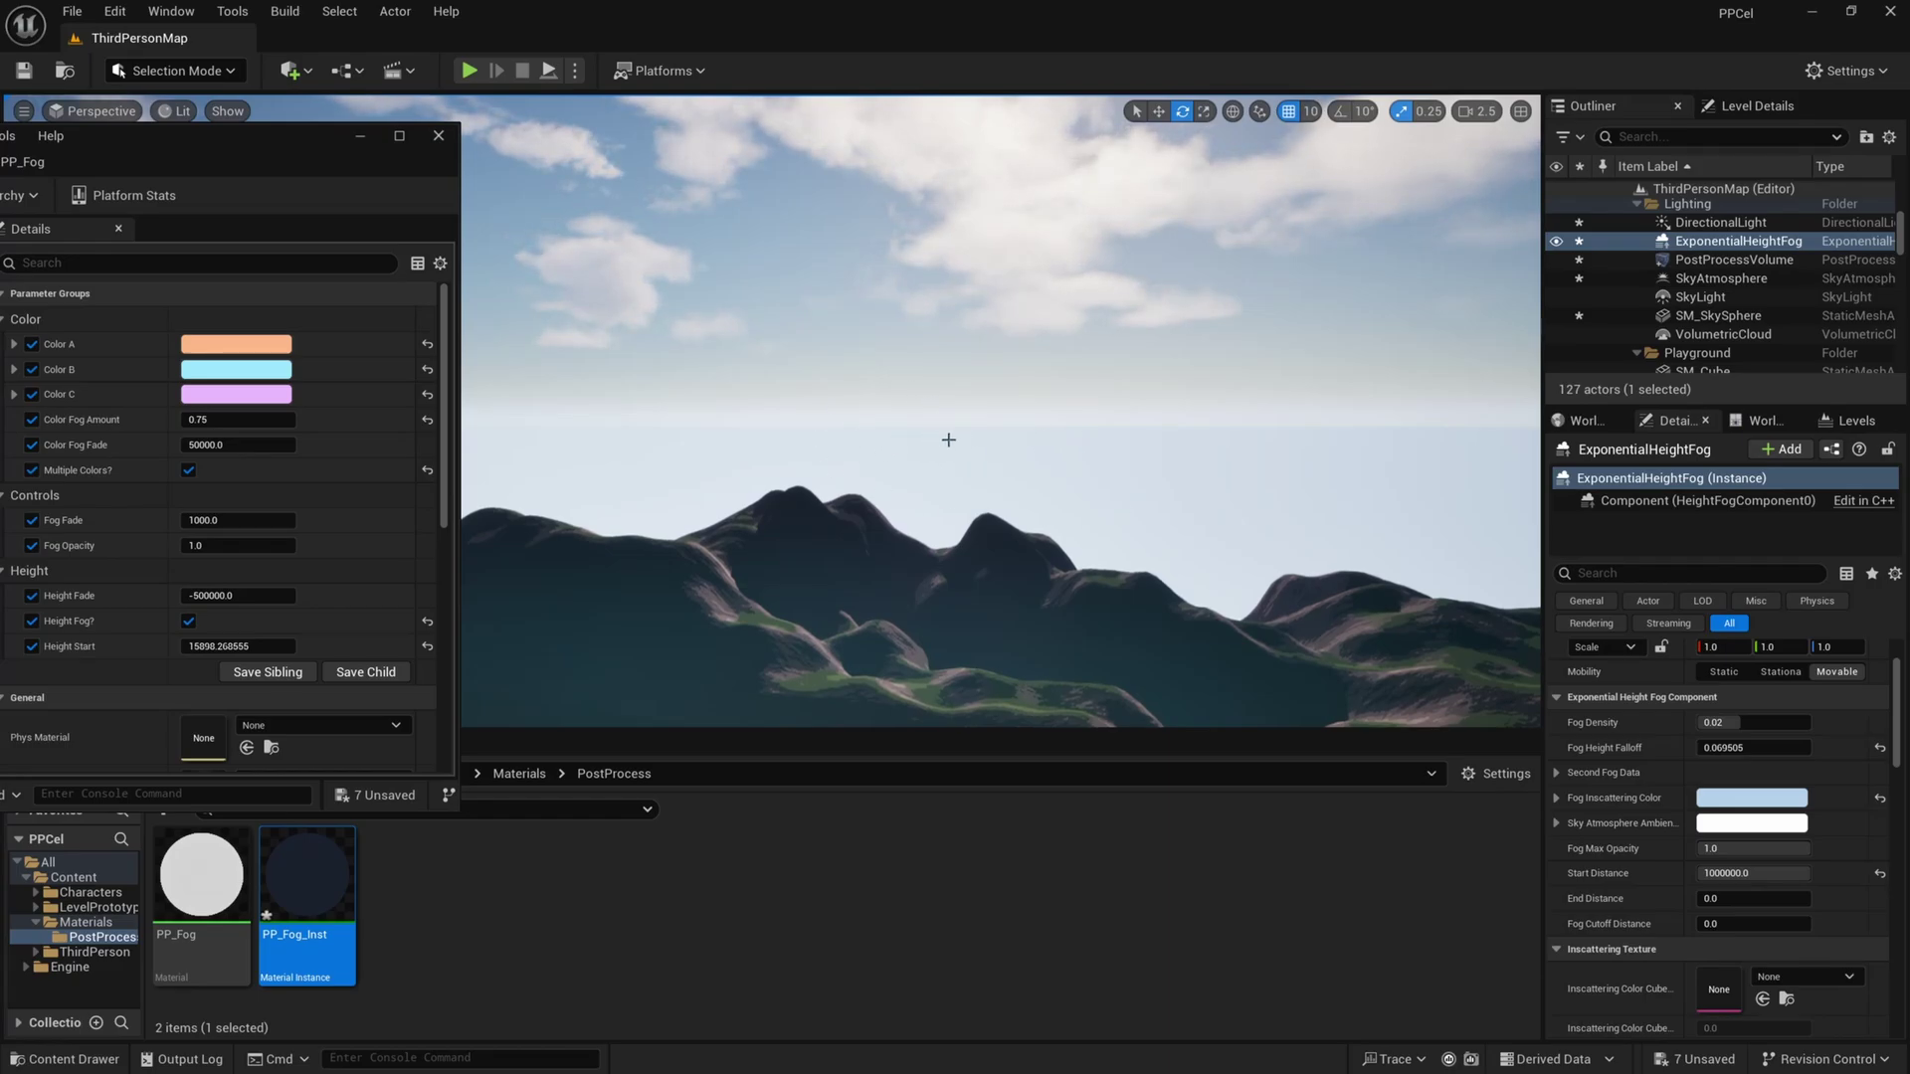
Rotate the sun between sunset and daylight to test the fog's look above the mountains and from the grassy plain
{"action": "key", "text": "ctrl+l"}
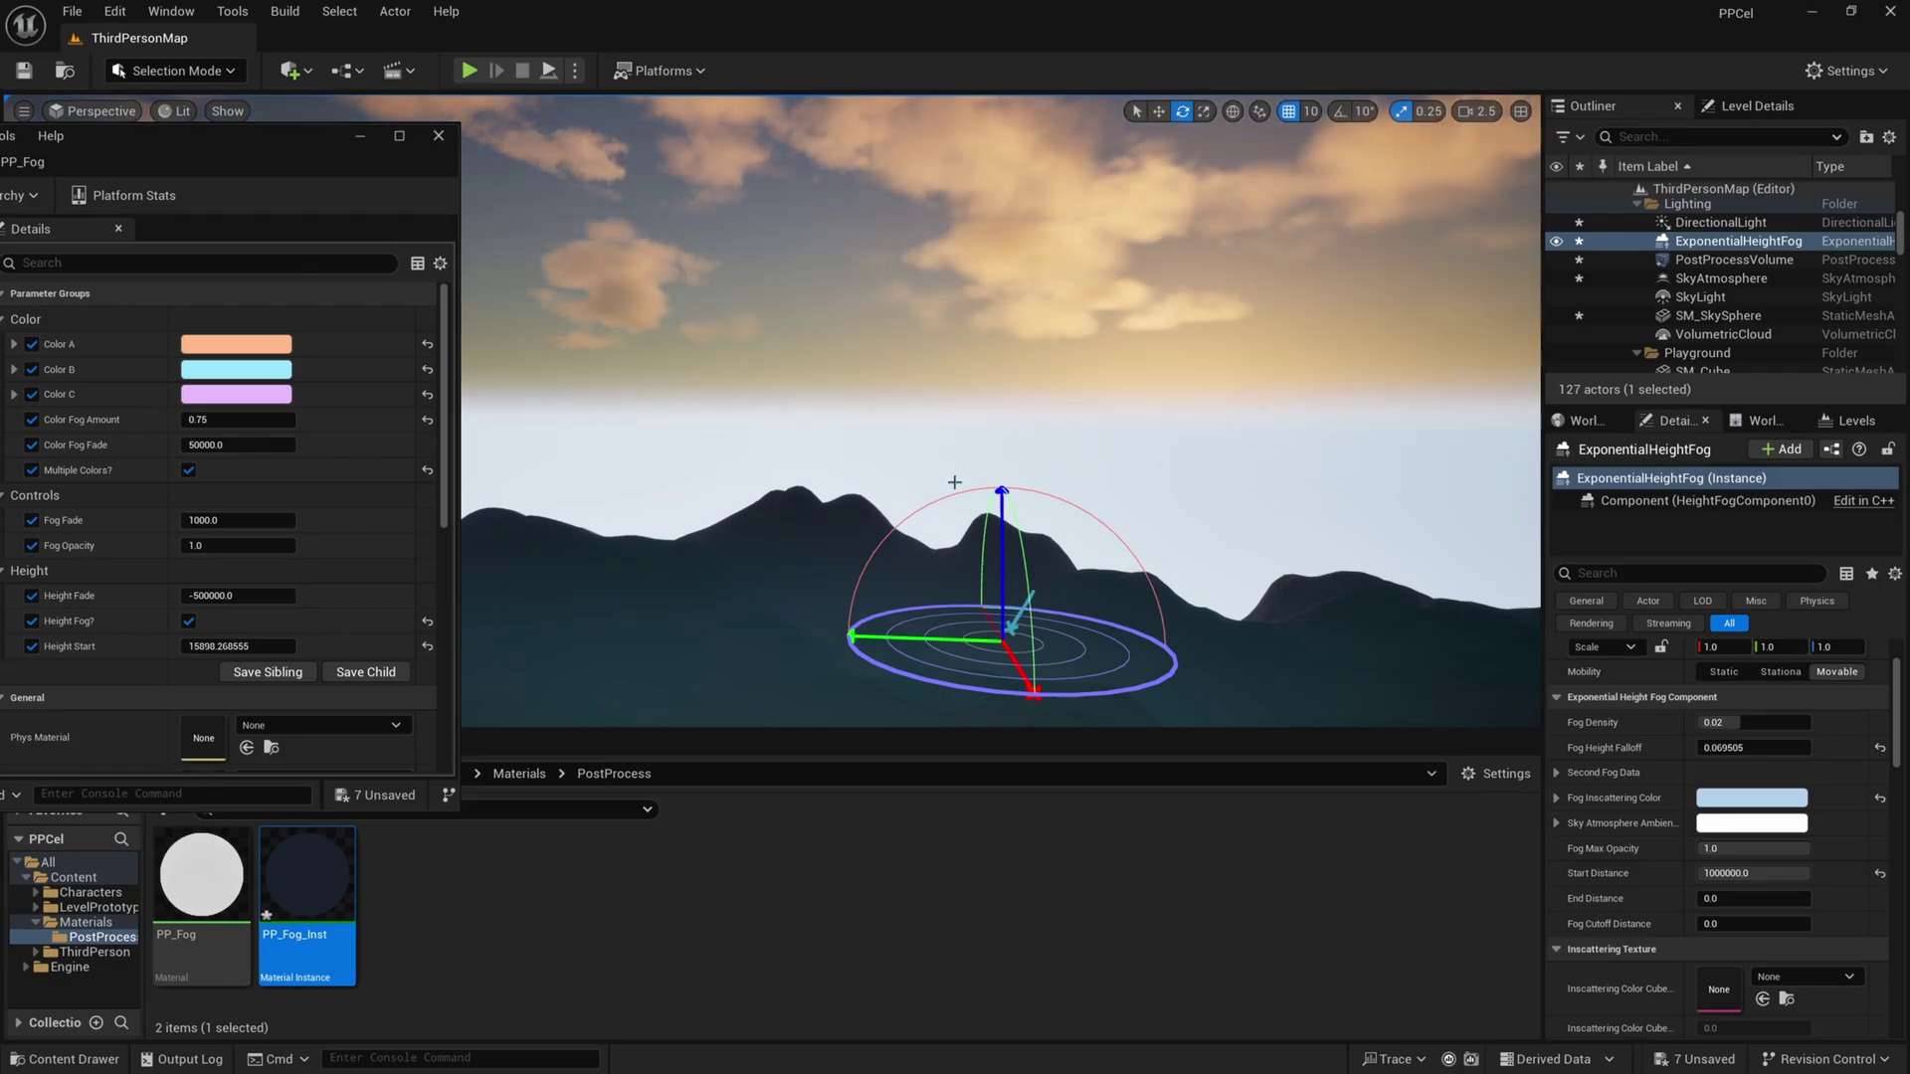
{"action": "left_click_drag", "start_coordinate": [934, 477], "coordinate": [1185, 467], "text": "ctrl"}
{"action": "right_click_drag", "start_coordinate": [1185, 468], "coordinate": [1025, 478]}
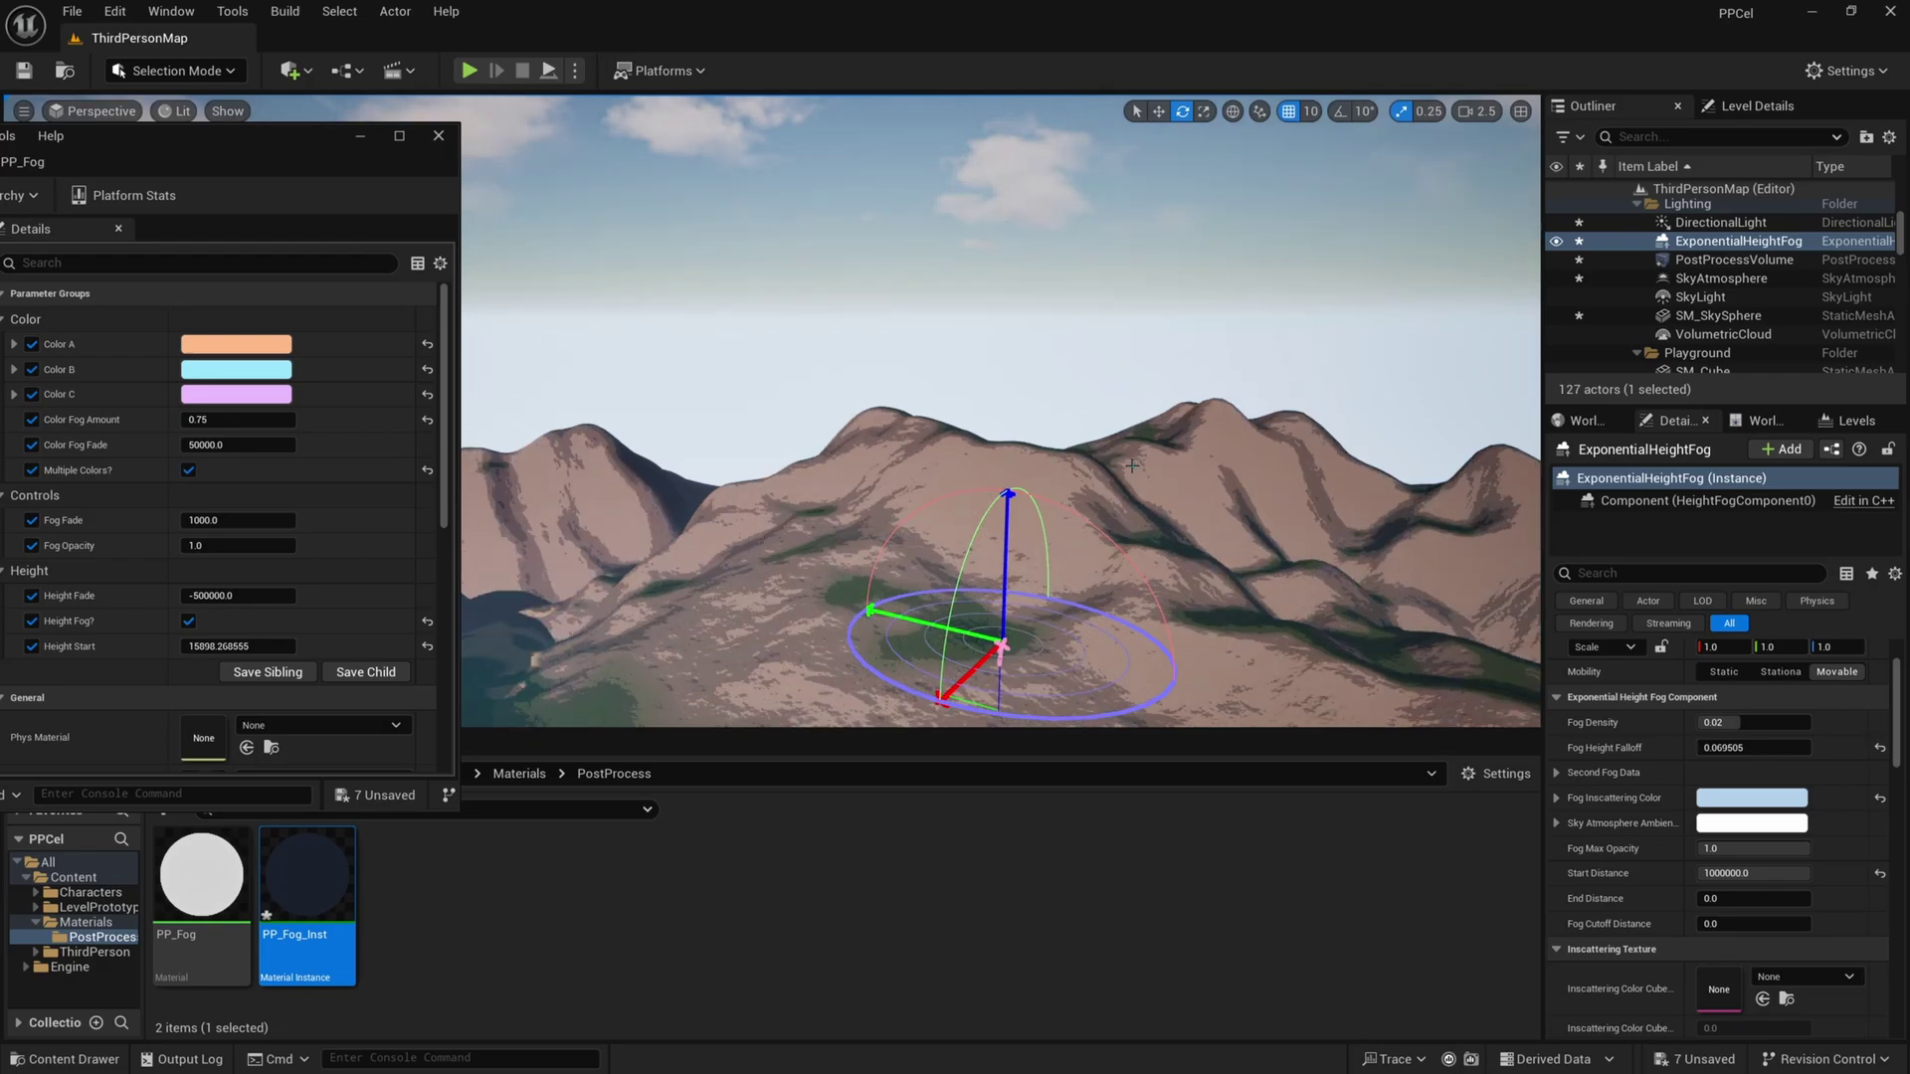
{"action": "right_click_drag", "start_coordinate": [889, 318], "coordinate": [519, 310]}
{"action": "key", "text": "ctrl+l"}
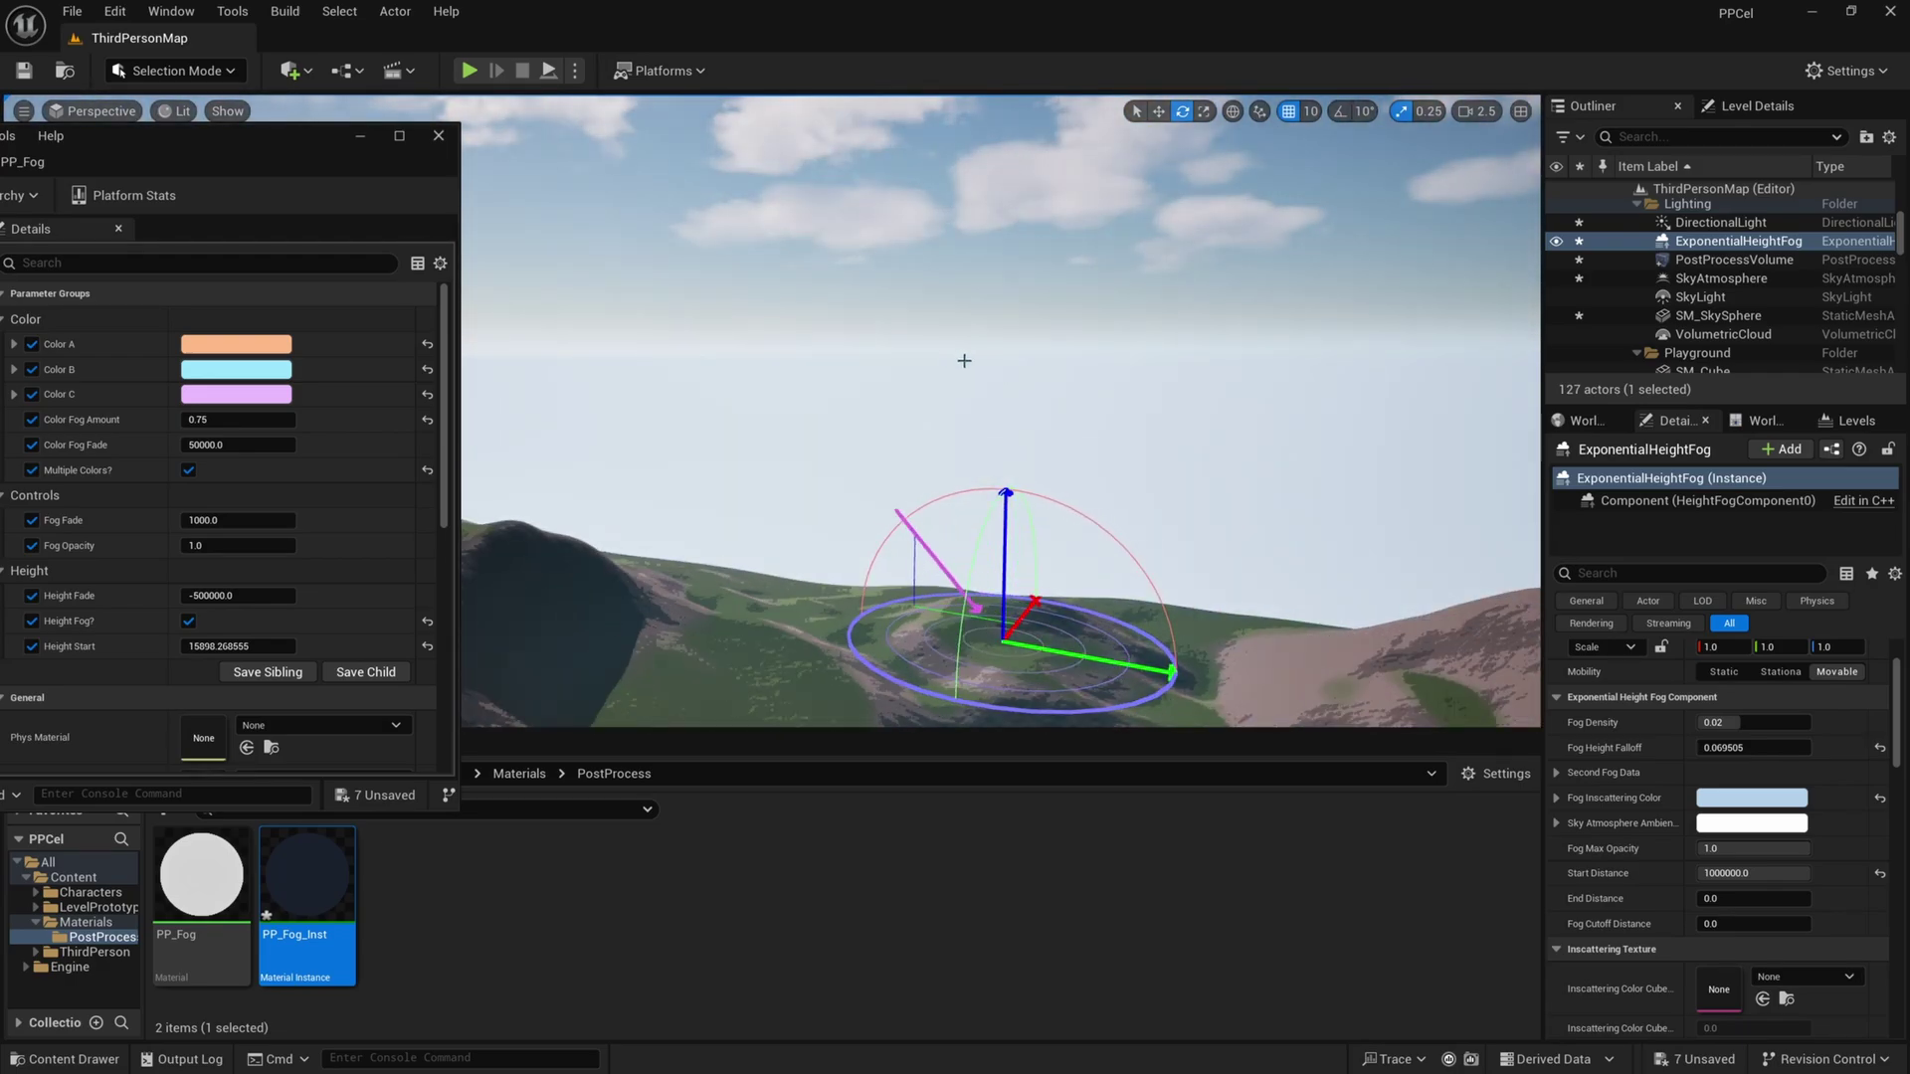
{"action": "right_click_drag", "start_coordinate": [780, 354], "coordinate": [989, 368]}
{"action": "key", "text": "s"}
{"action": "scroll", "coordinate": [780, 354], "scroll_direction": "up", "scroll_amount": 1}
{"action": "key", "text": "q"}
{"action": "scroll", "coordinate": [780, 368], "scroll_direction": "down", "scroll_amount": 1}
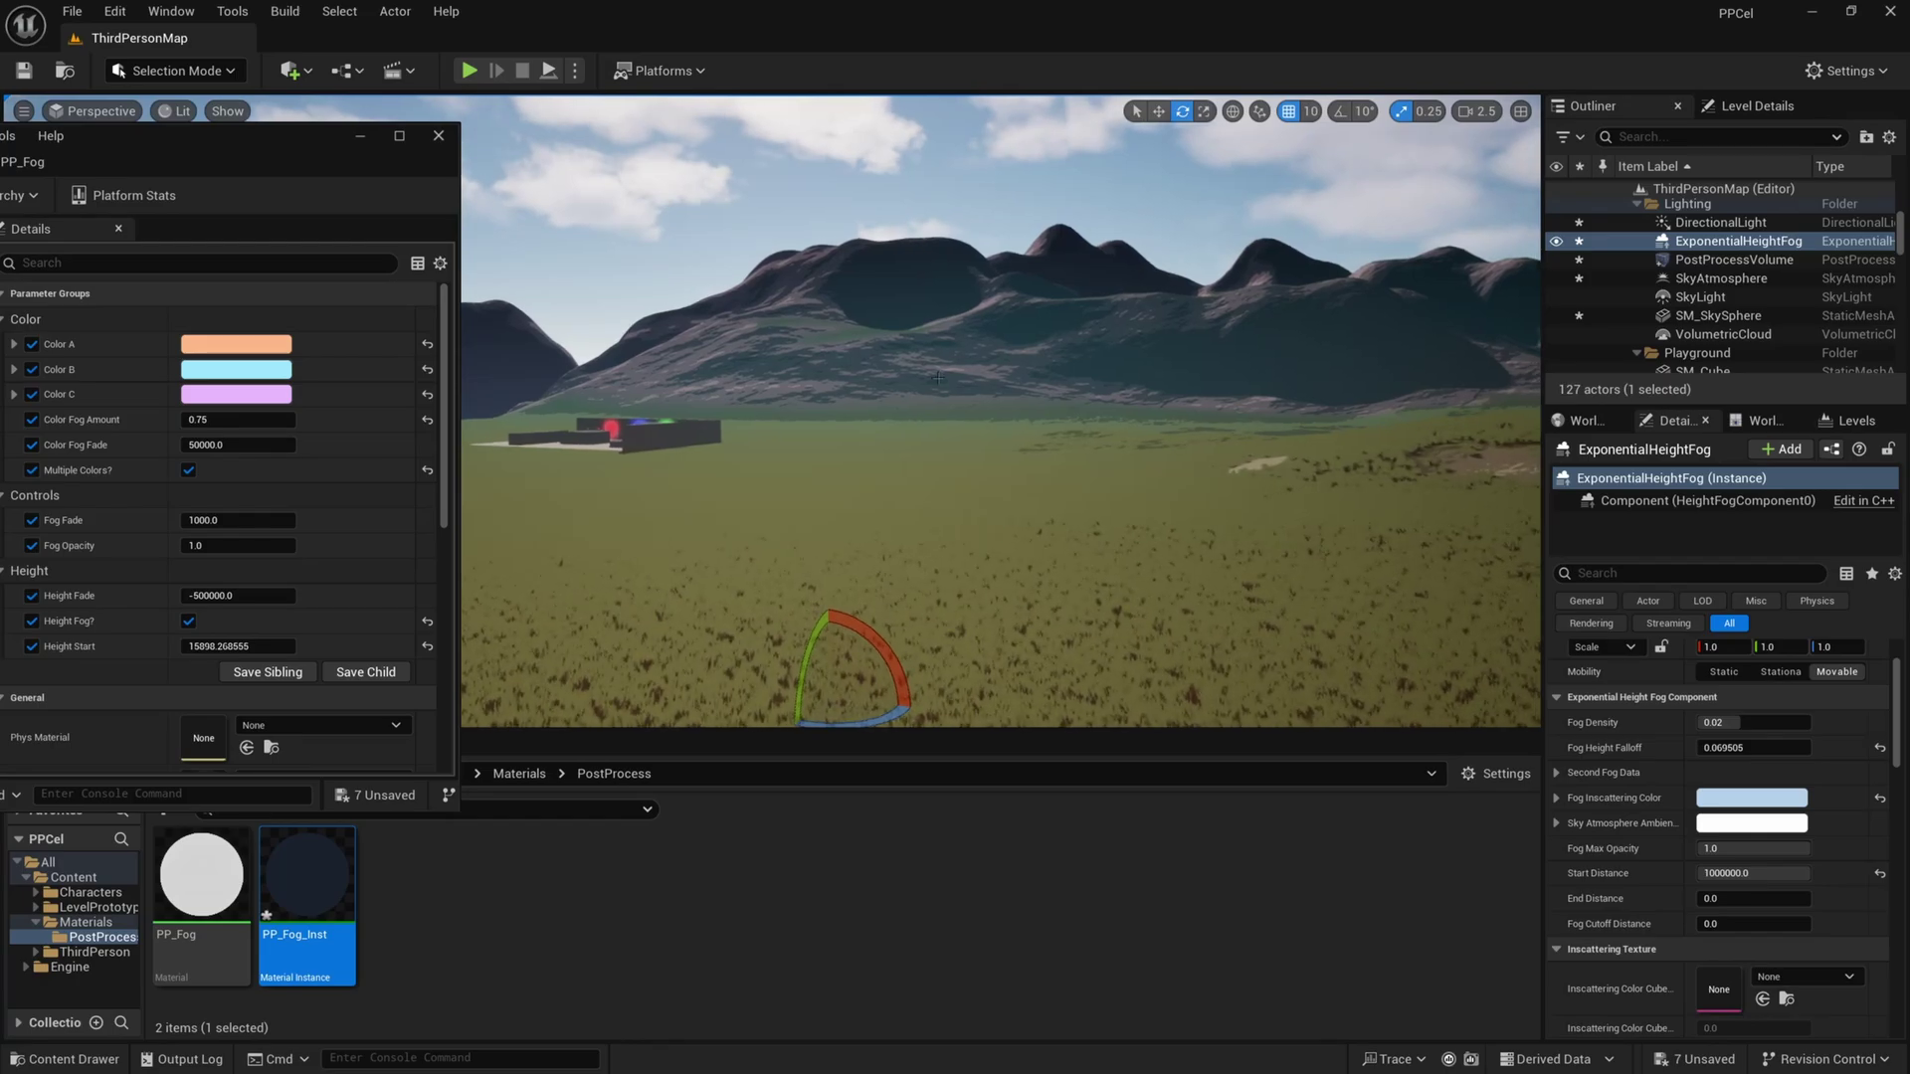